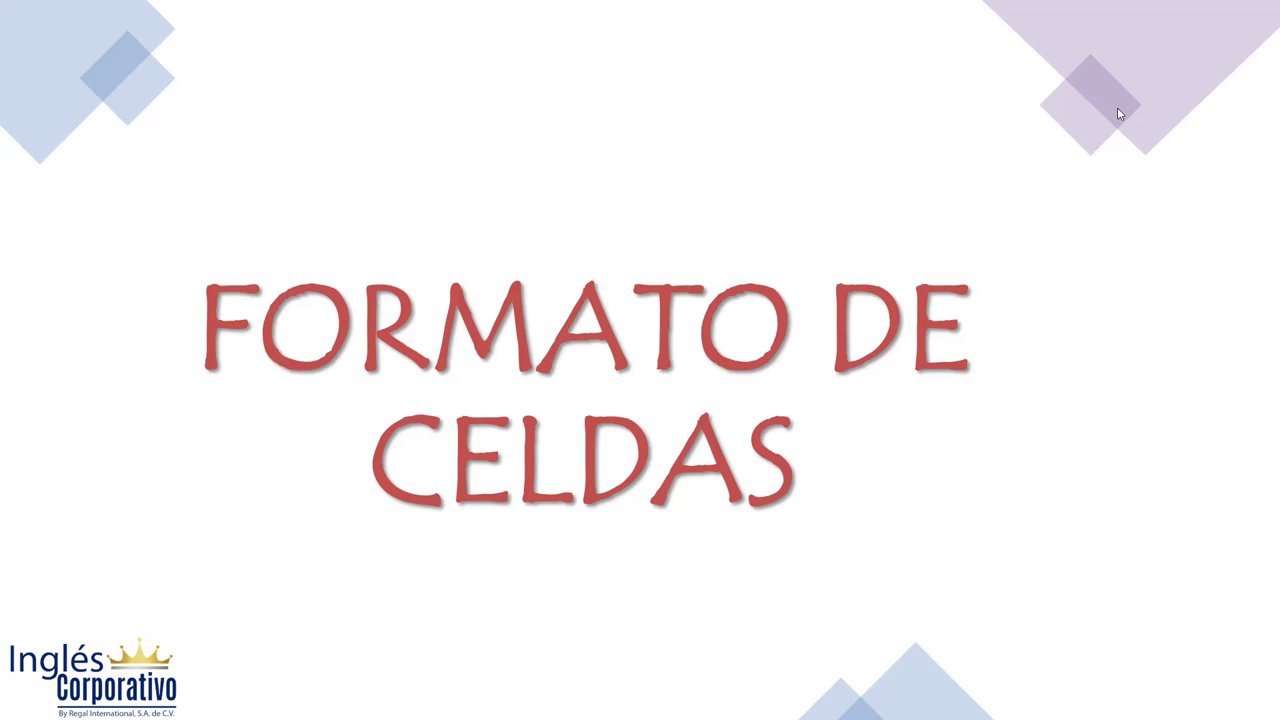
Step: Advance the slideshow from FORMATO DE CELDAS through the cell formatting overview to FORMATO DE NÚMERO
{"action": "left_click", "coordinate": [1005, 348]}
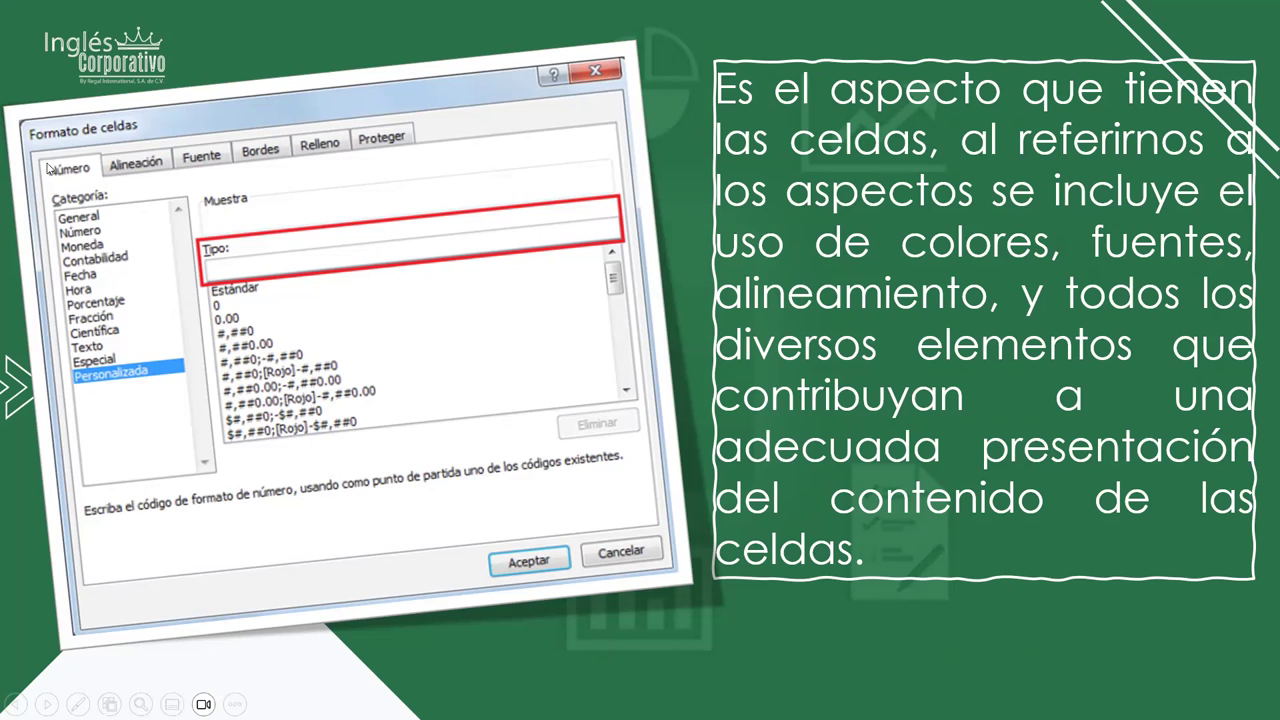
{"action": "left_click", "coordinate": [693, 176]}
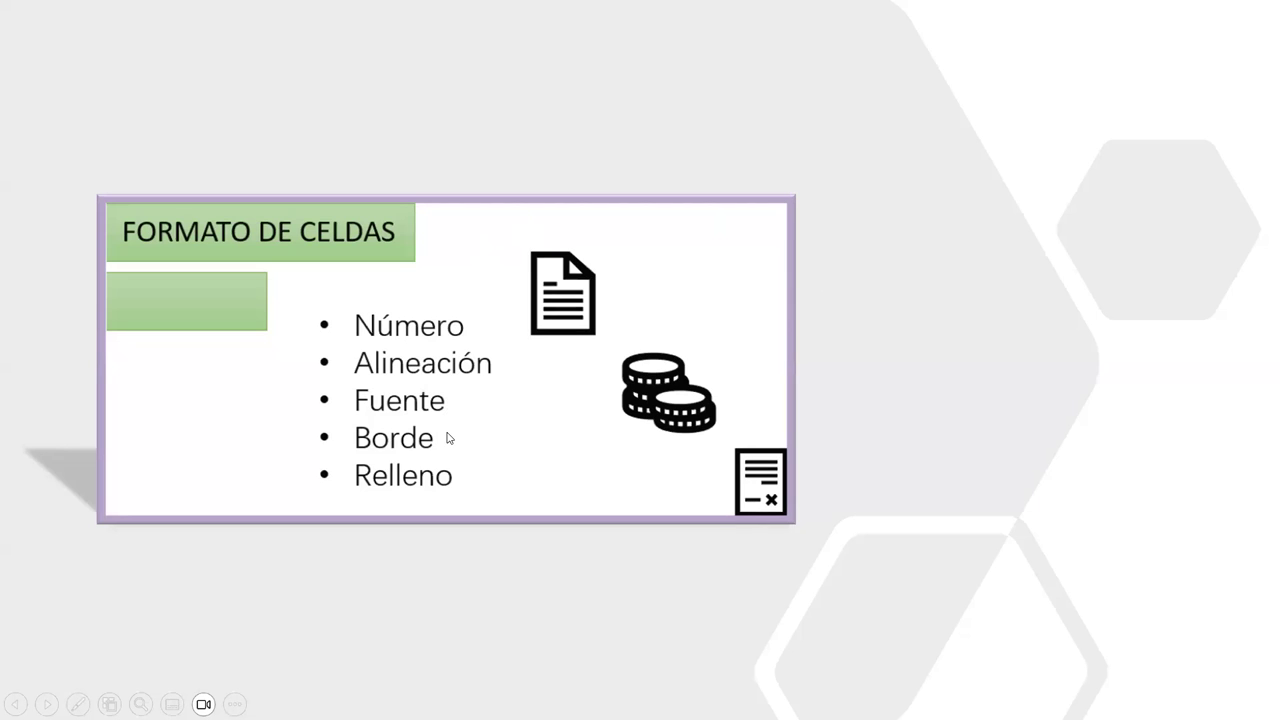
{"action": "left_click", "coordinate": [519, 453]}
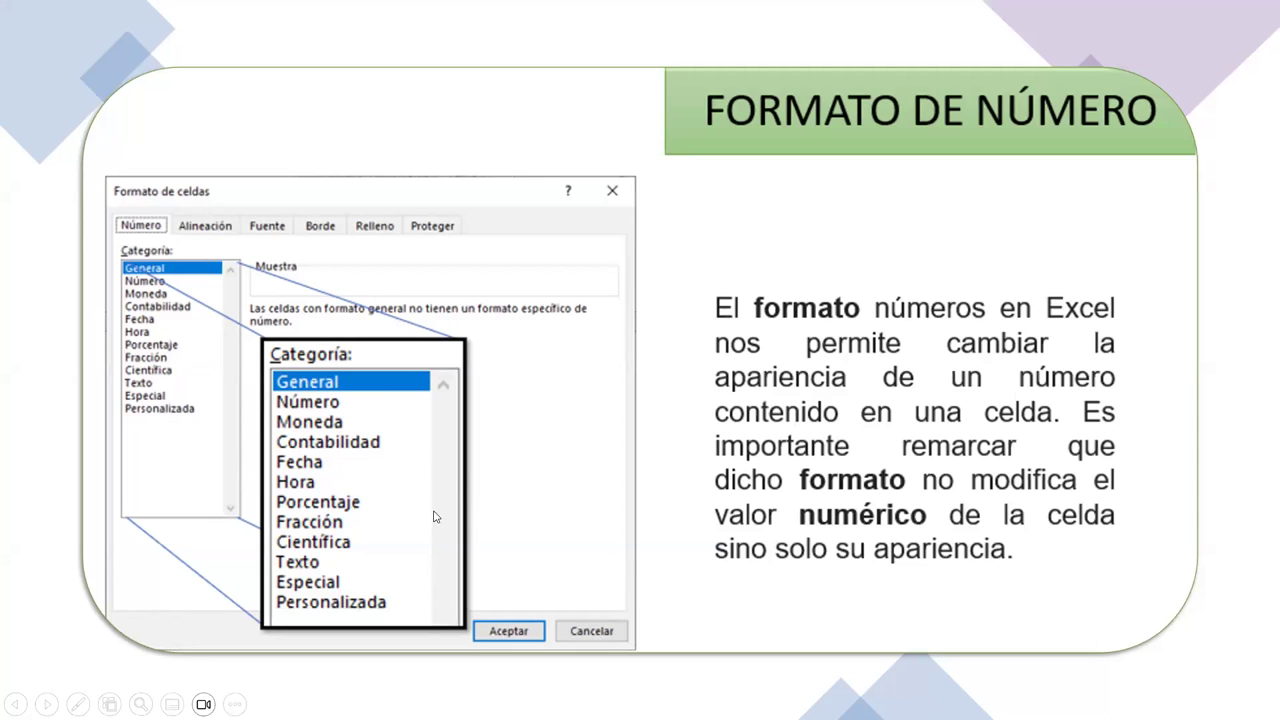
Step: Advance past the Formato de alineación and Formato de borde slides to BORDES
{"action": "left_click", "coordinate": [580, 349]}
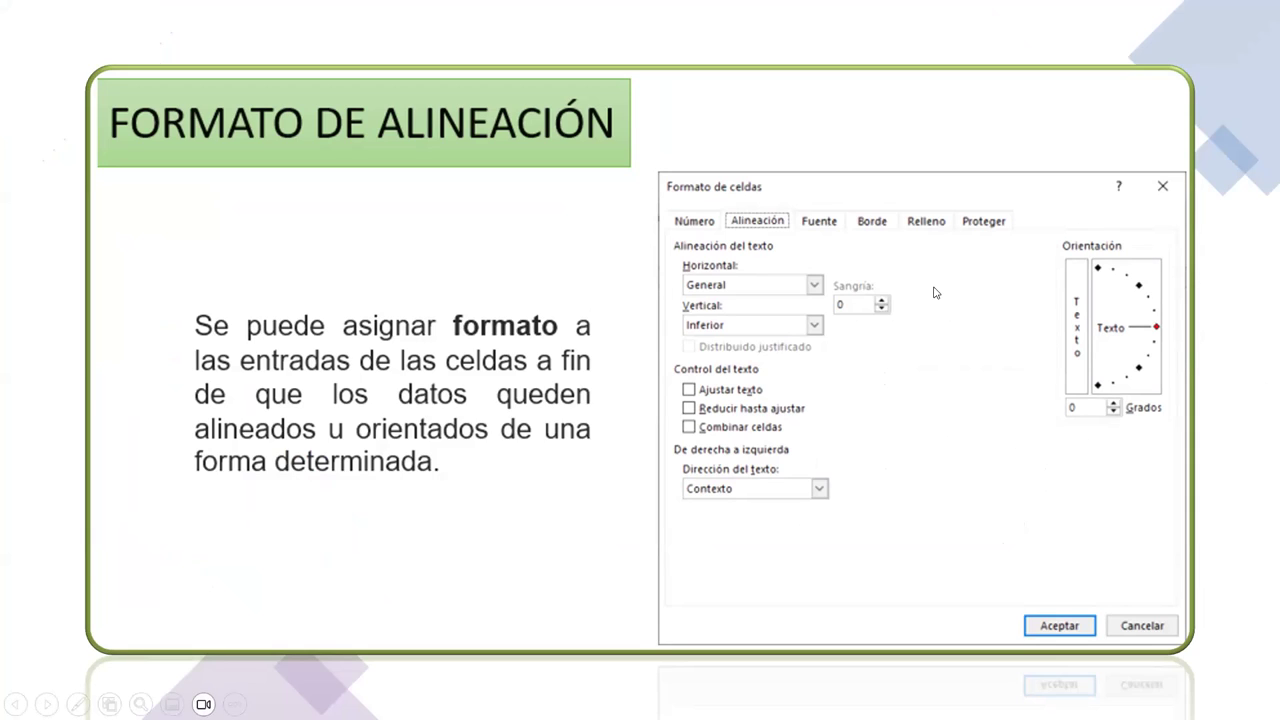
{"action": "left_click", "coordinate": [957, 356]}
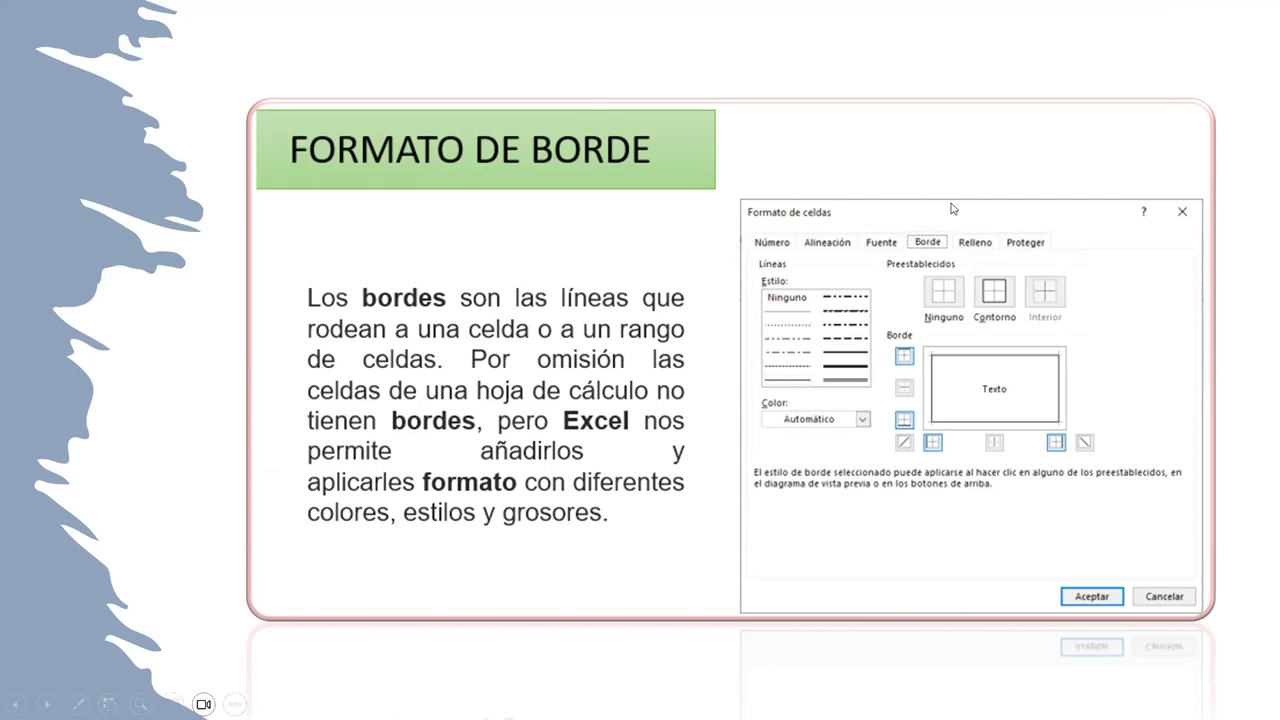
{"action": "left_click", "coordinate": [895, 296]}
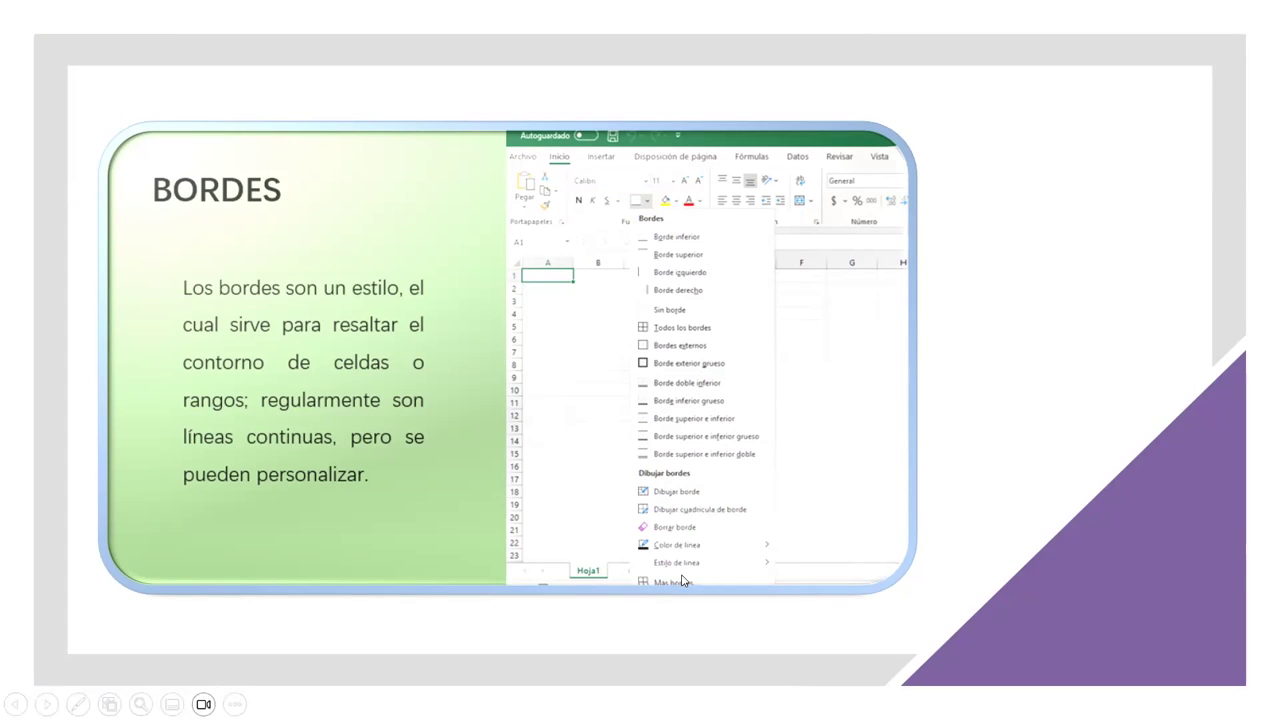
Step: Advance through the Formato de relleno and Formato personalizado slides to PRÁCTICA
{"action": "left_click", "coordinate": [715, 372]}
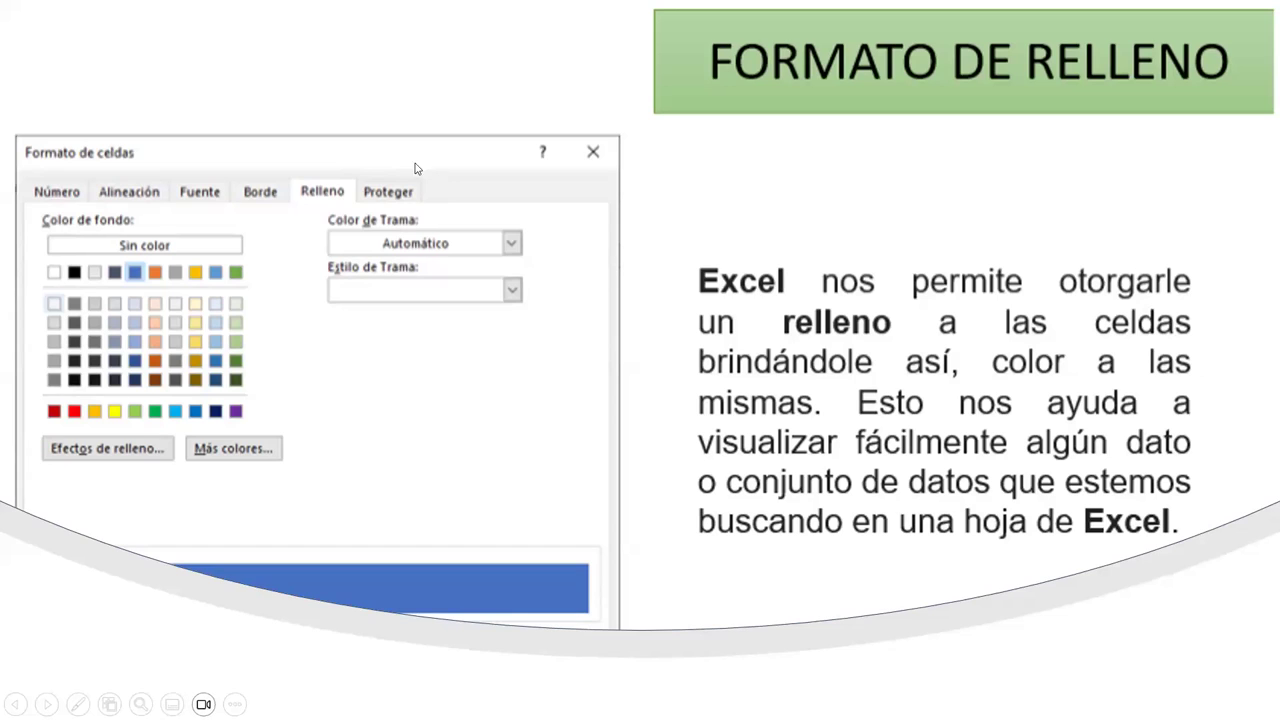
{"action": "left_click", "coordinate": [641, 320]}
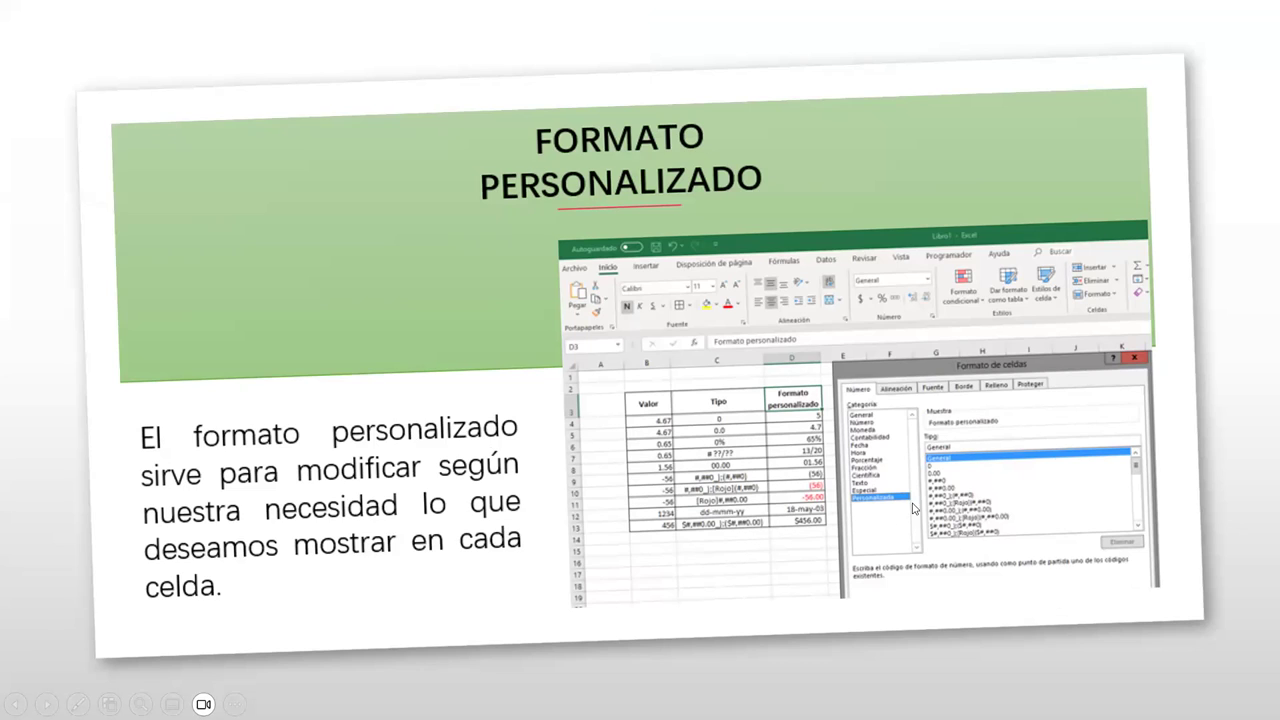
{"action": "left_click", "coordinate": [661, 264]}
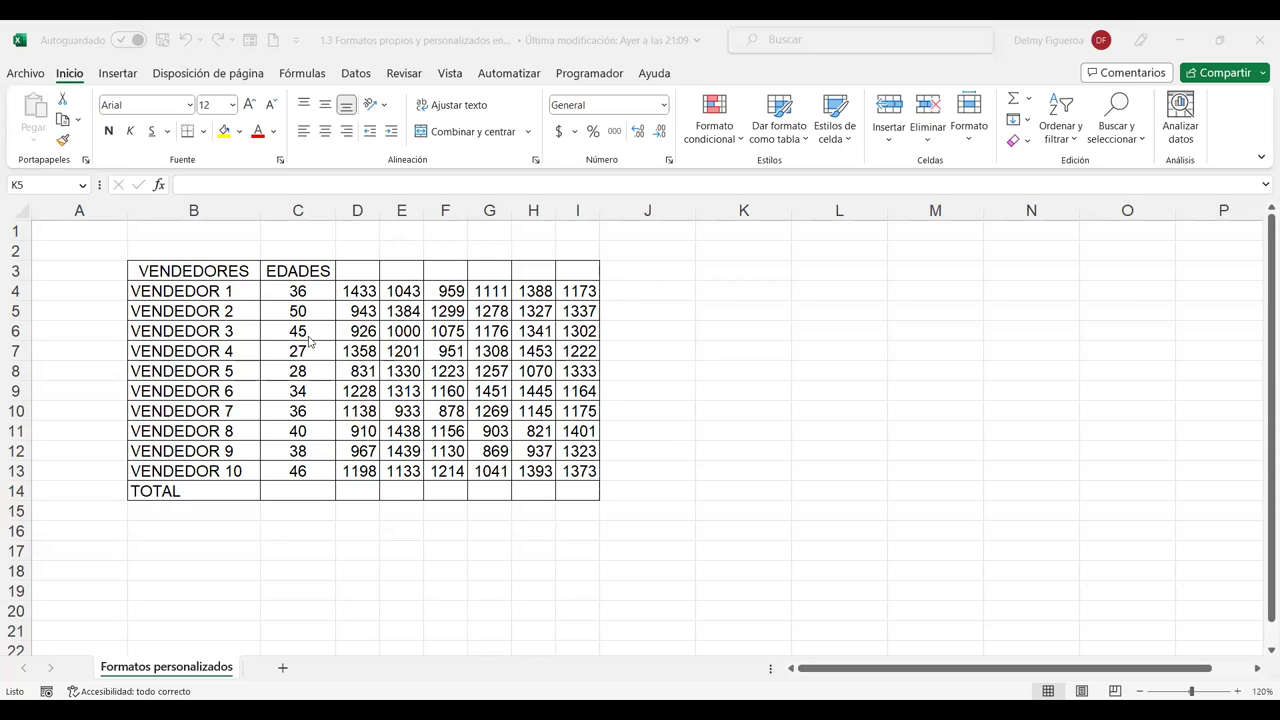
{"action": "mouse_move", "coordinate": [358, 291]}
{"action": "left_mouse_down"}
{"action": "mouse_move", "coordinate": [577, 347]}
{"action": "mouse_move", "coordinate": [572, 469]}
{"action": "left_mouse_up"}
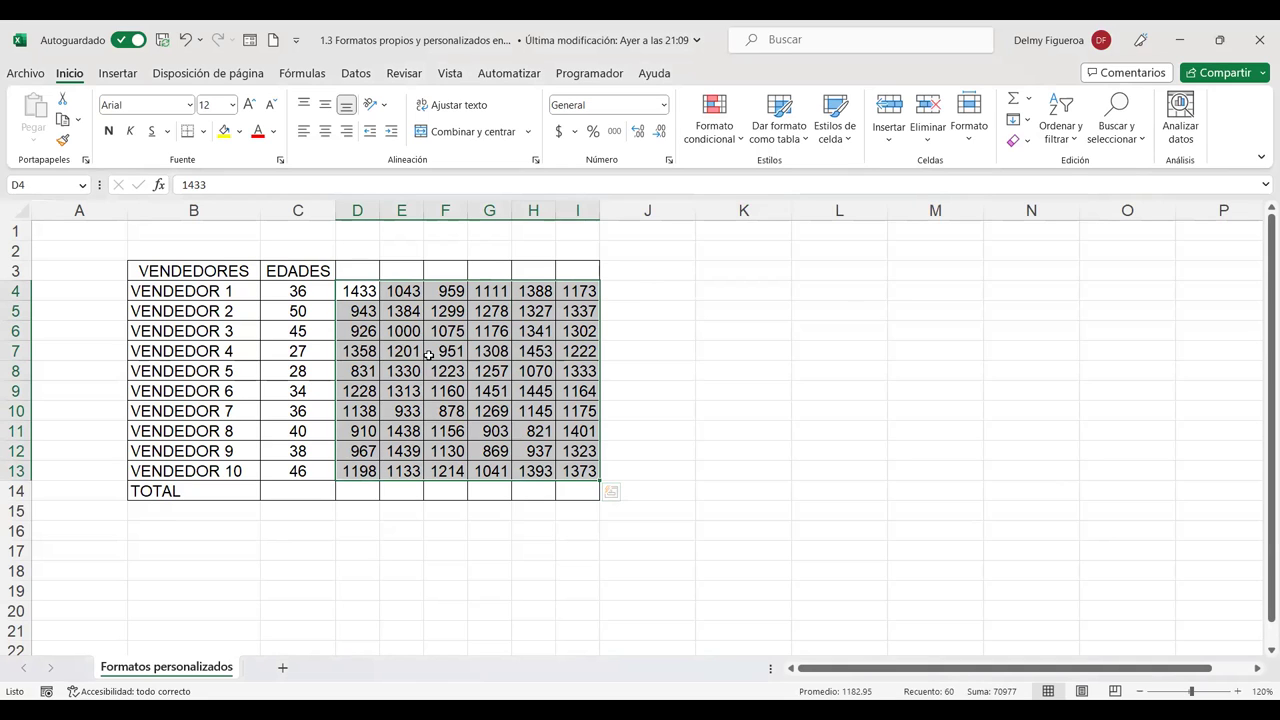
{"action": "left_click", "coordinate": [448, 355]}
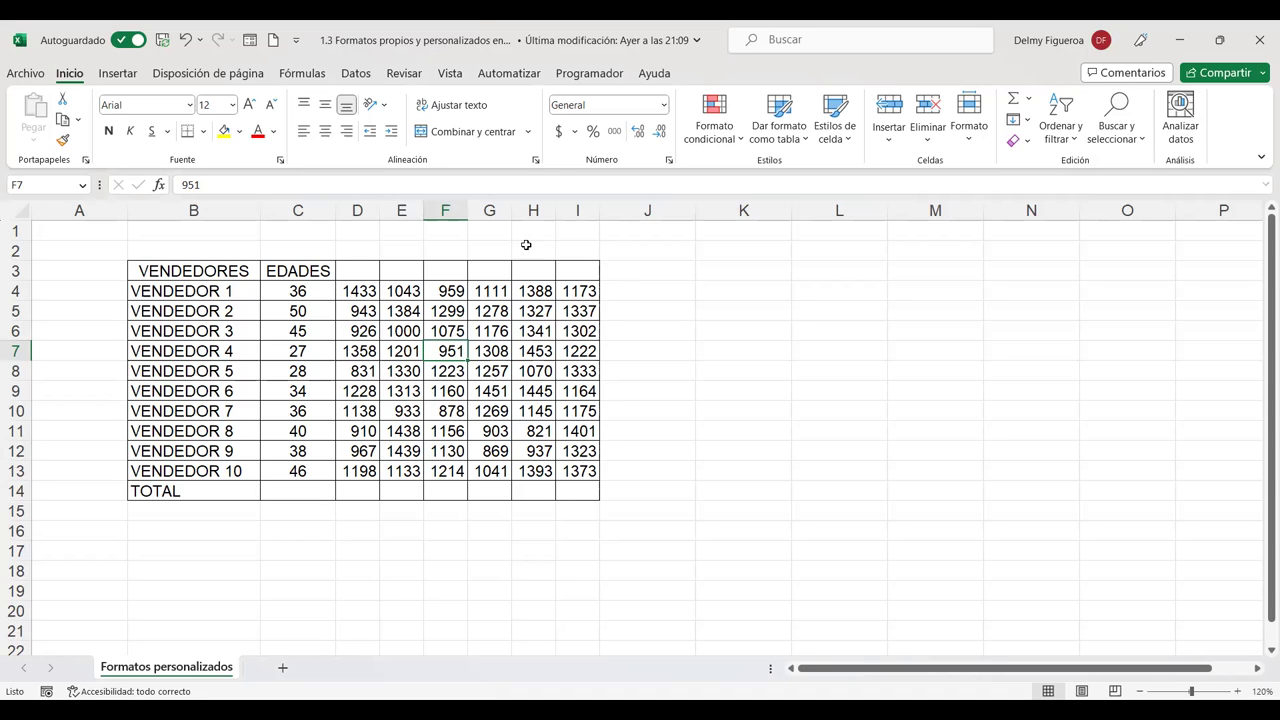
{"action": "key", "text": "ctrl+1"}
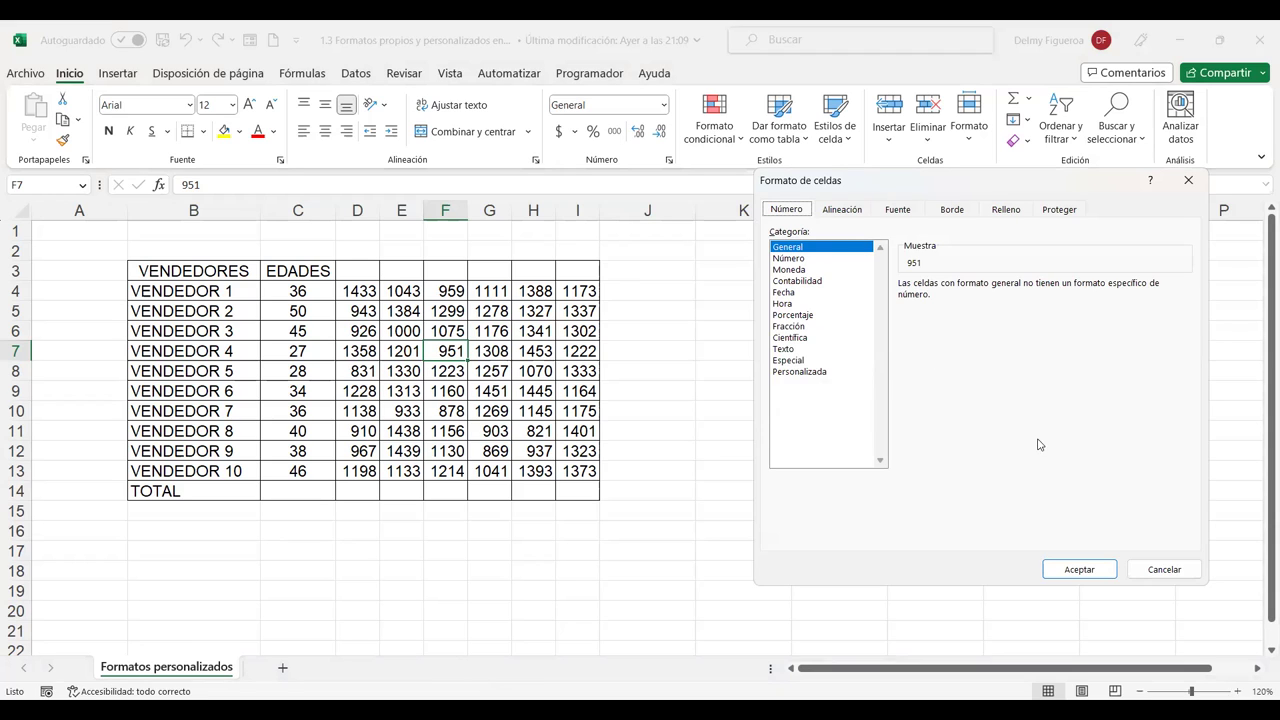
{"action": "left_click_drag", "start_coordinate": [1160, 574], "coordinate": [864, 364]}
{"action": "key", "text": "Escape"}
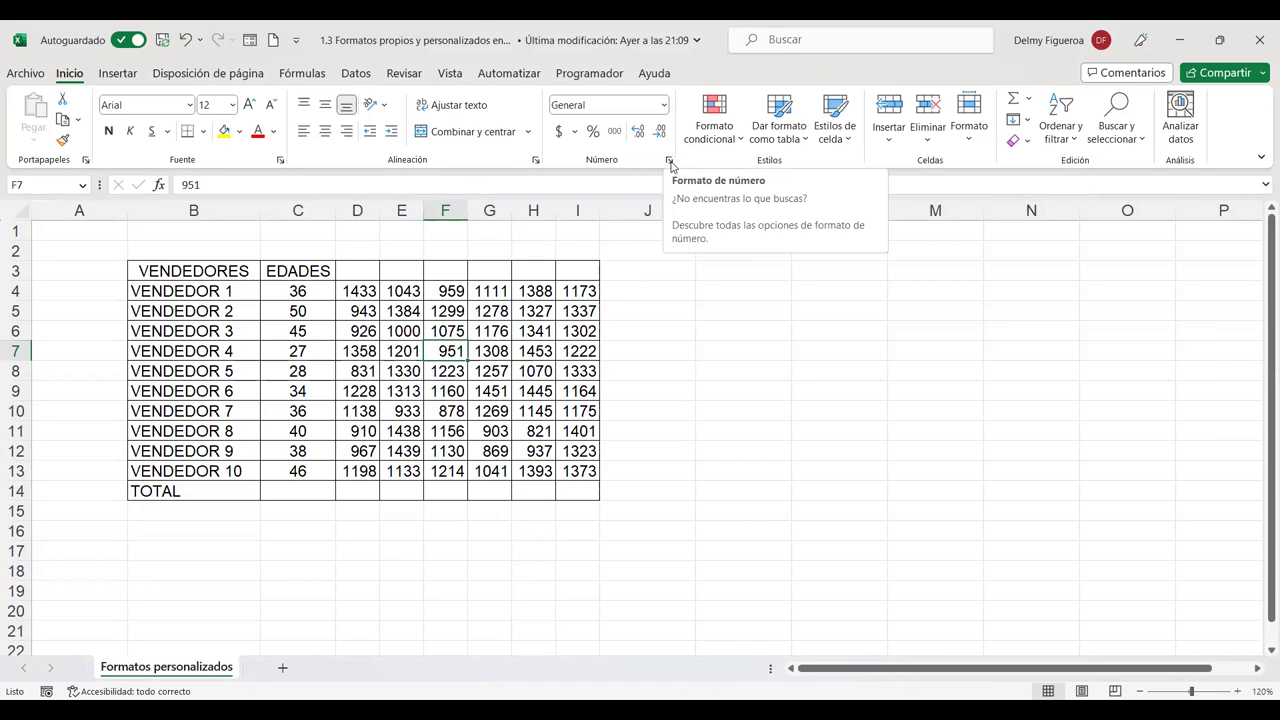
{"action": "left_click", "coordinate": [669, 161]}
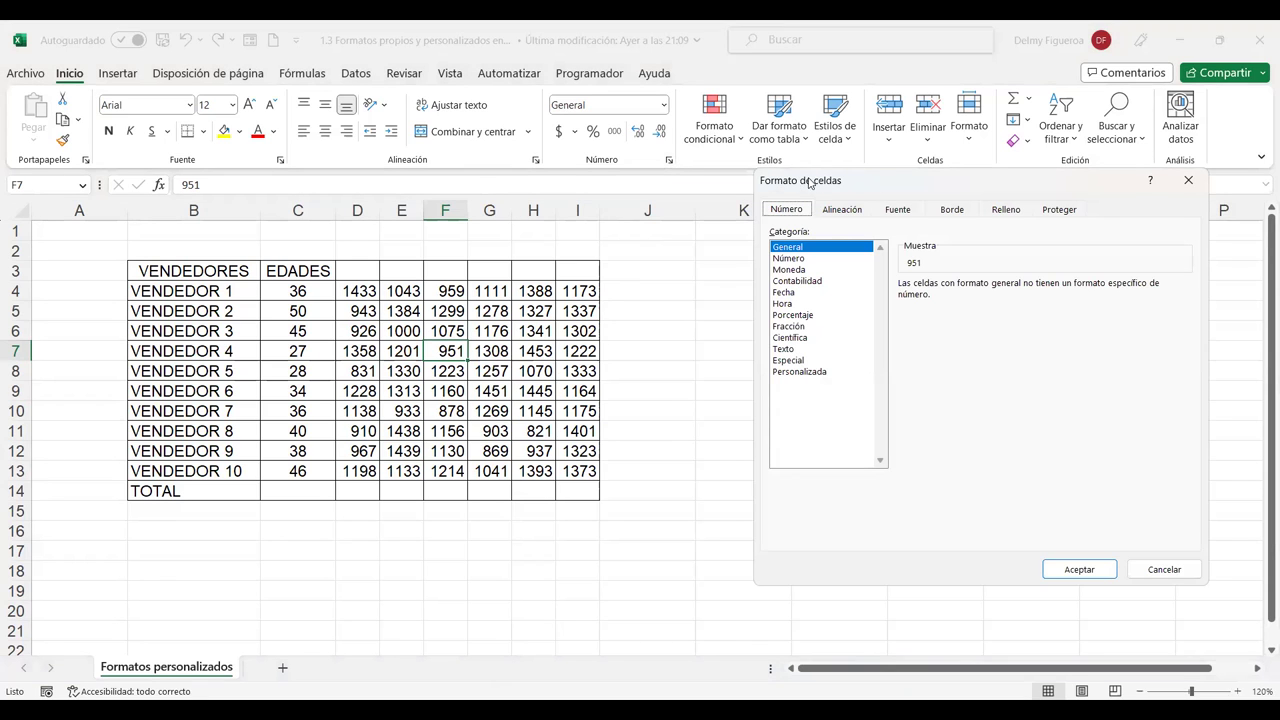
{"action": "left_click", "coordinate": [1171, 577]}
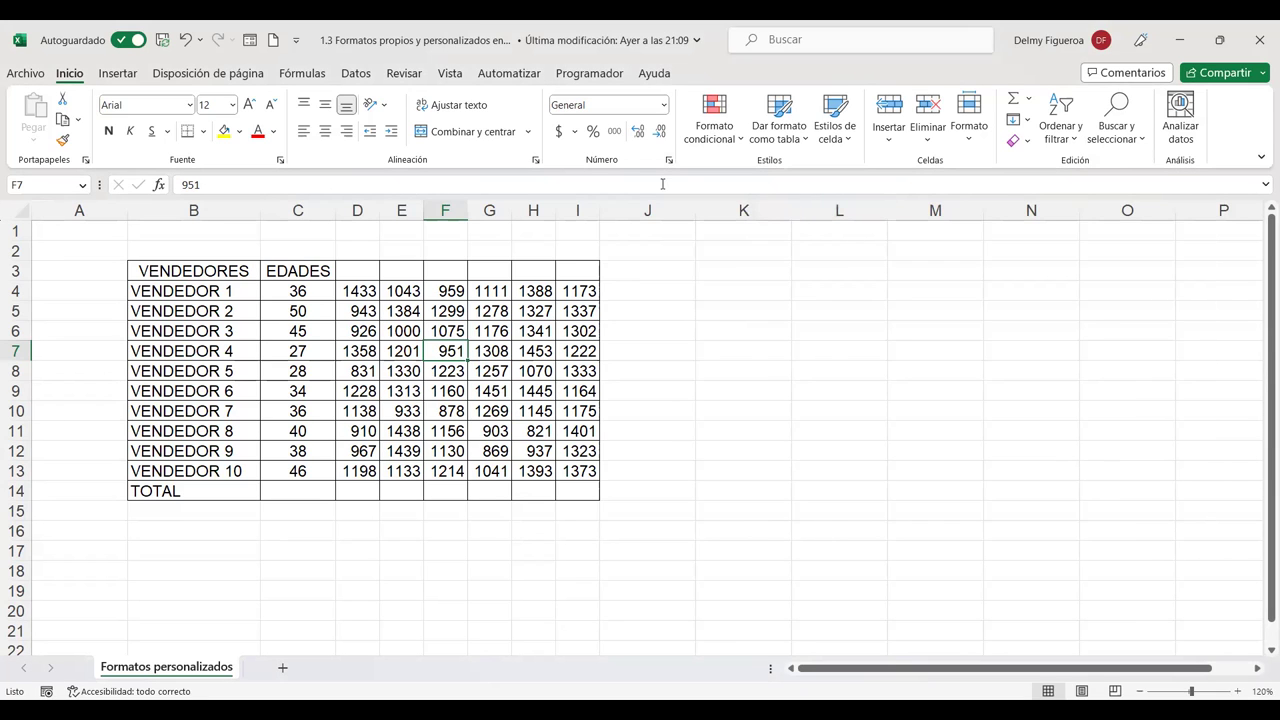
{"action": "left_click", "coordinate": [528, 330]}
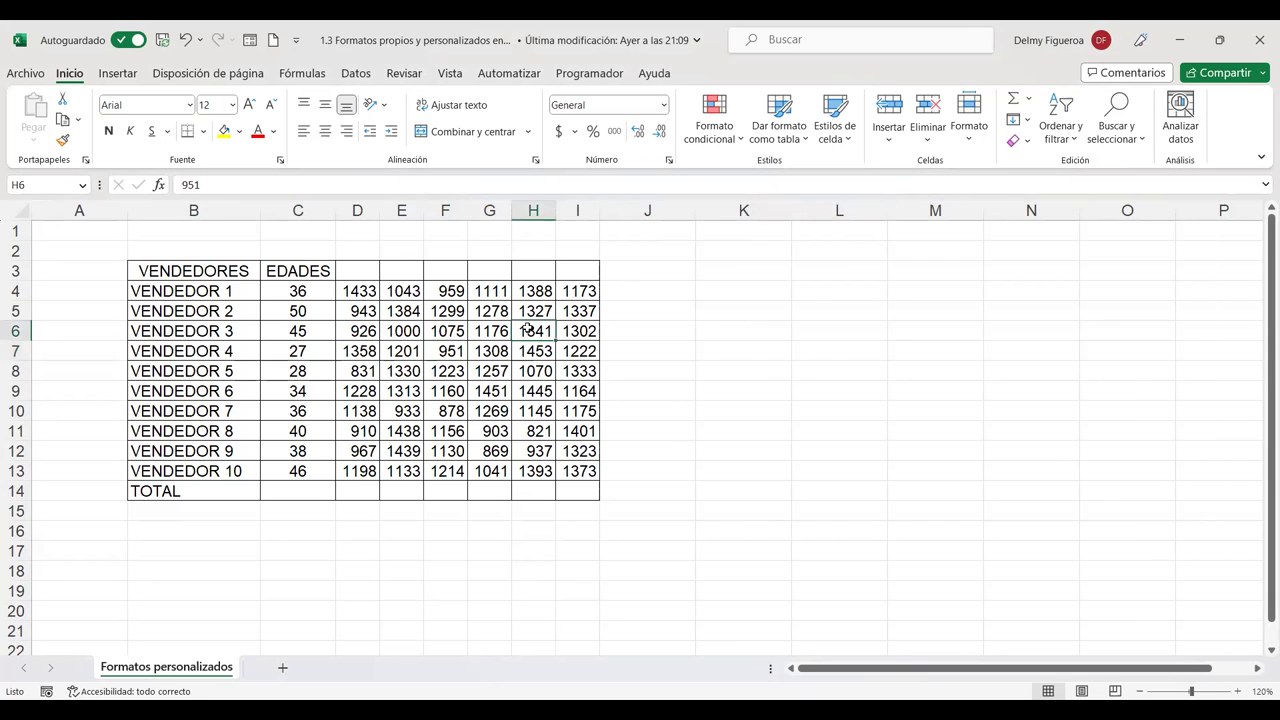
{"action": "right_click", "coordinate": [528, 330]}
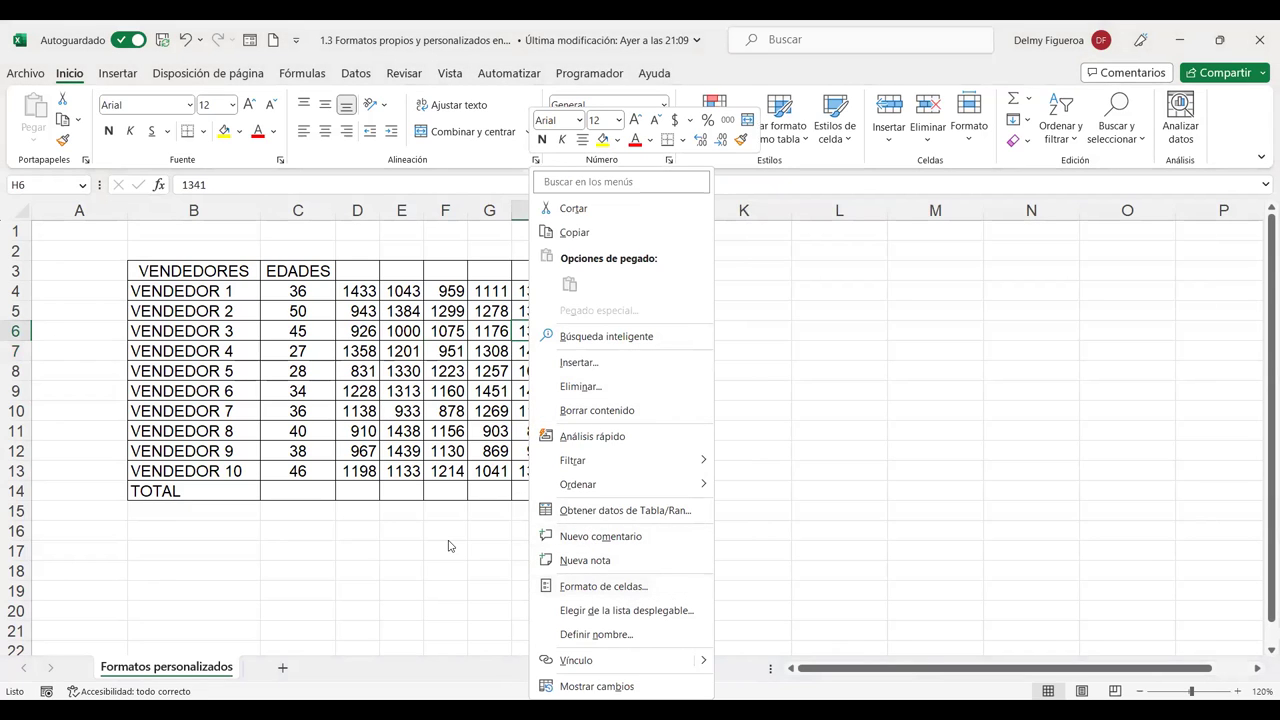
{"action": "key", "text": "Escape"}
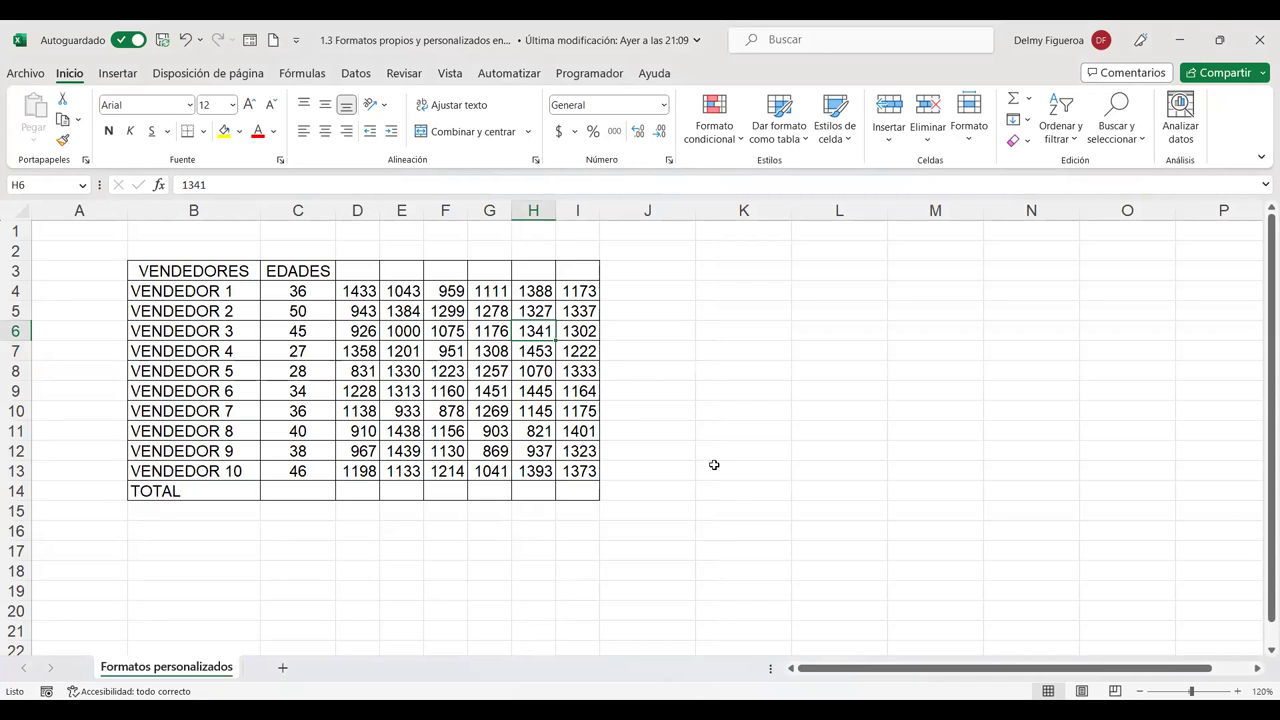
{"action": "key", "text": "ctrl+1"}
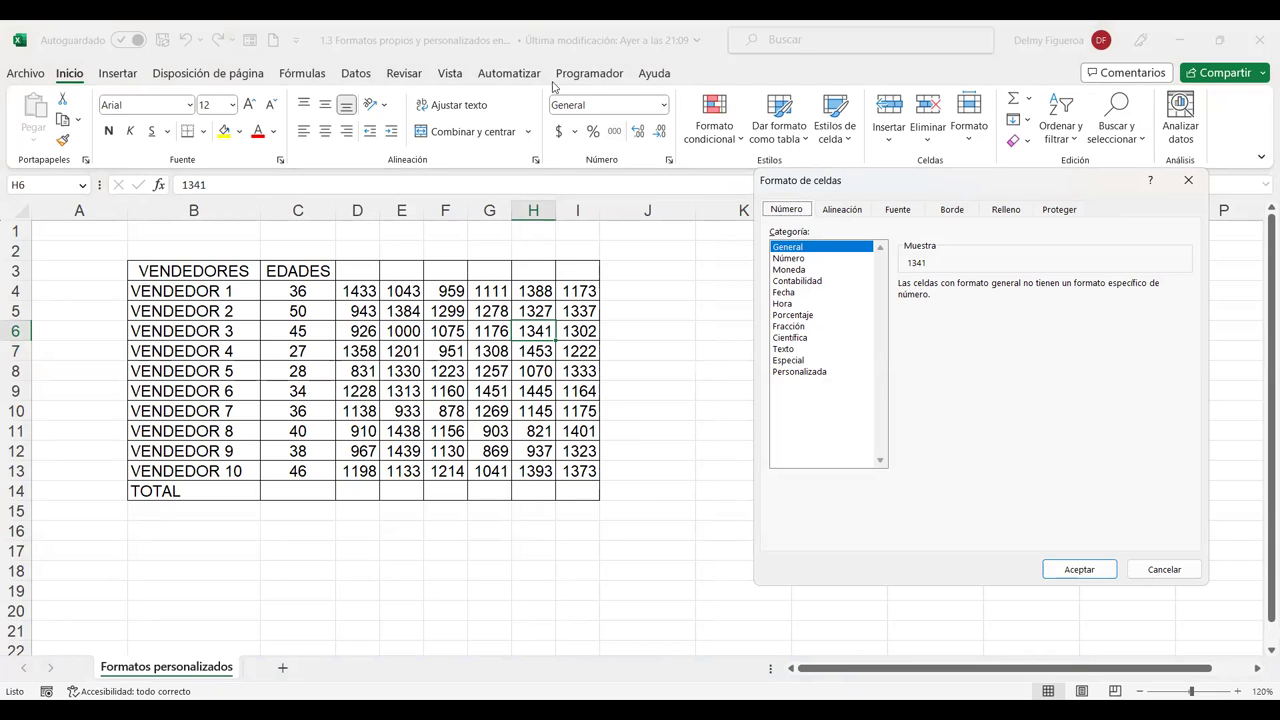
{"action": "left_click", "coordinate": [1181, 577]}
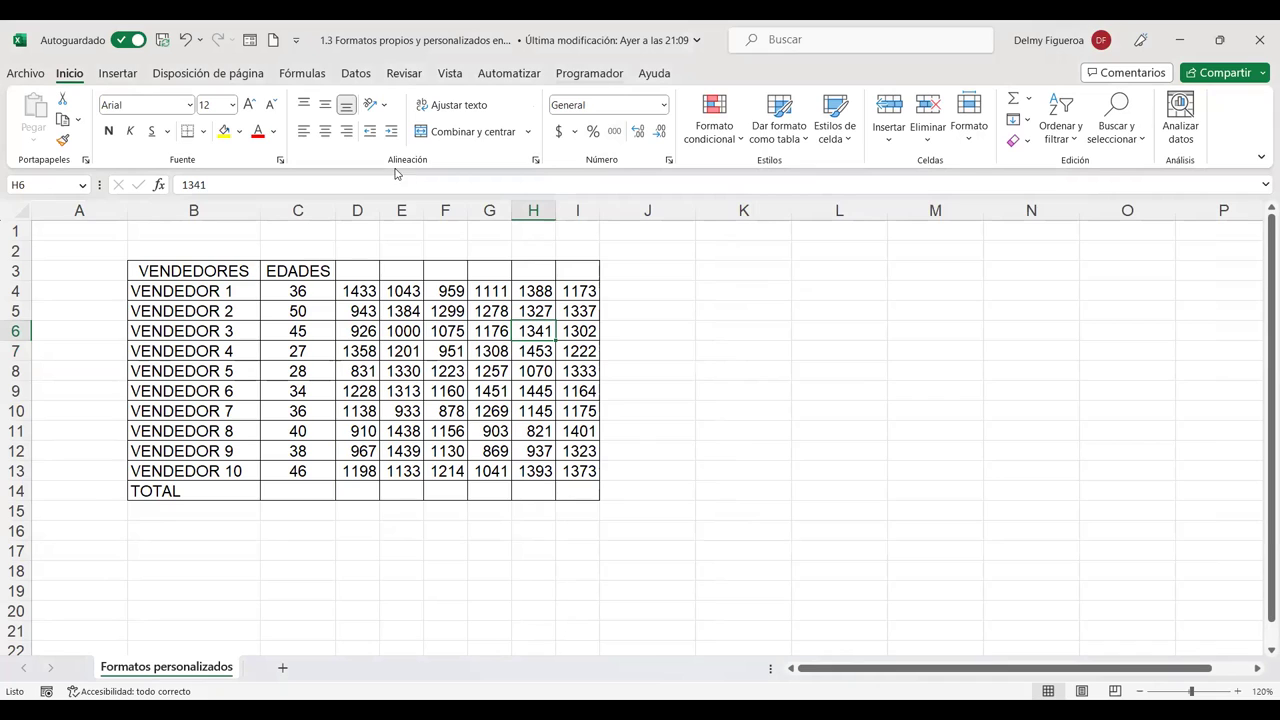
Step: Select cells C3 and H7, then bring up the number format settings for empty cell M9
{"action": "left_click", "coordinate": [318, 269]}
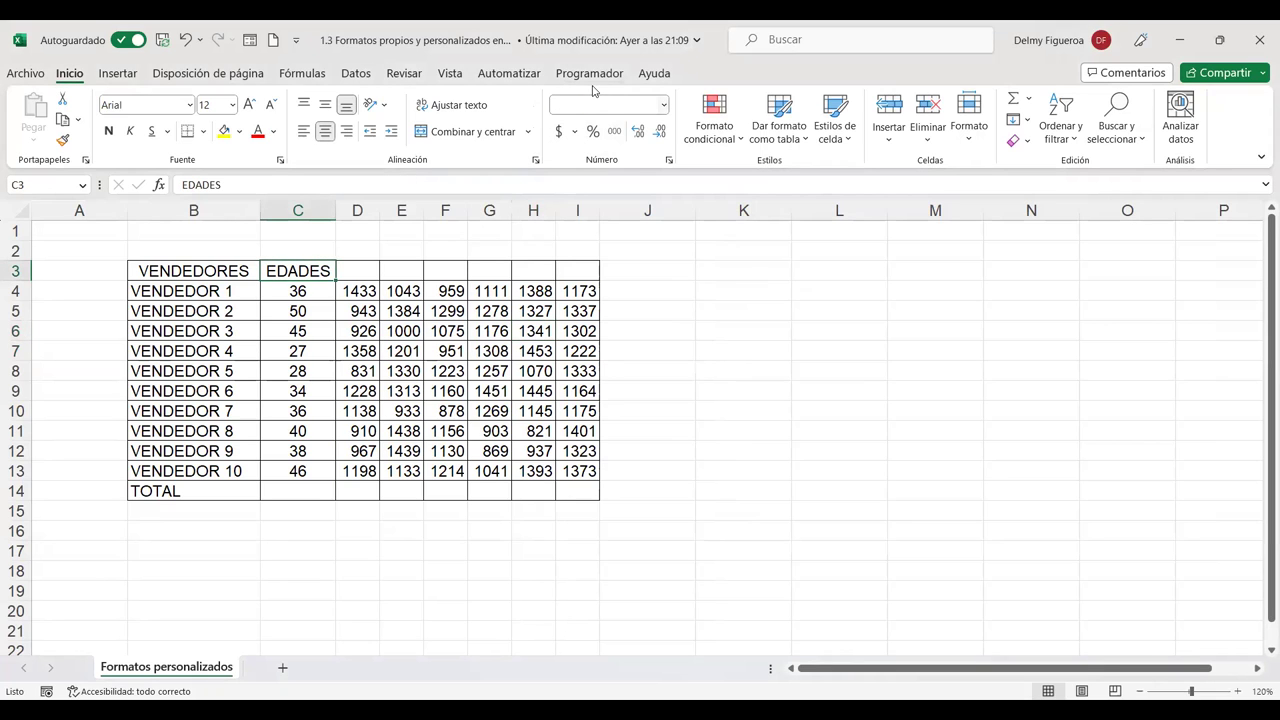
{"action": "left_click", "coordinate": [541, 351]}
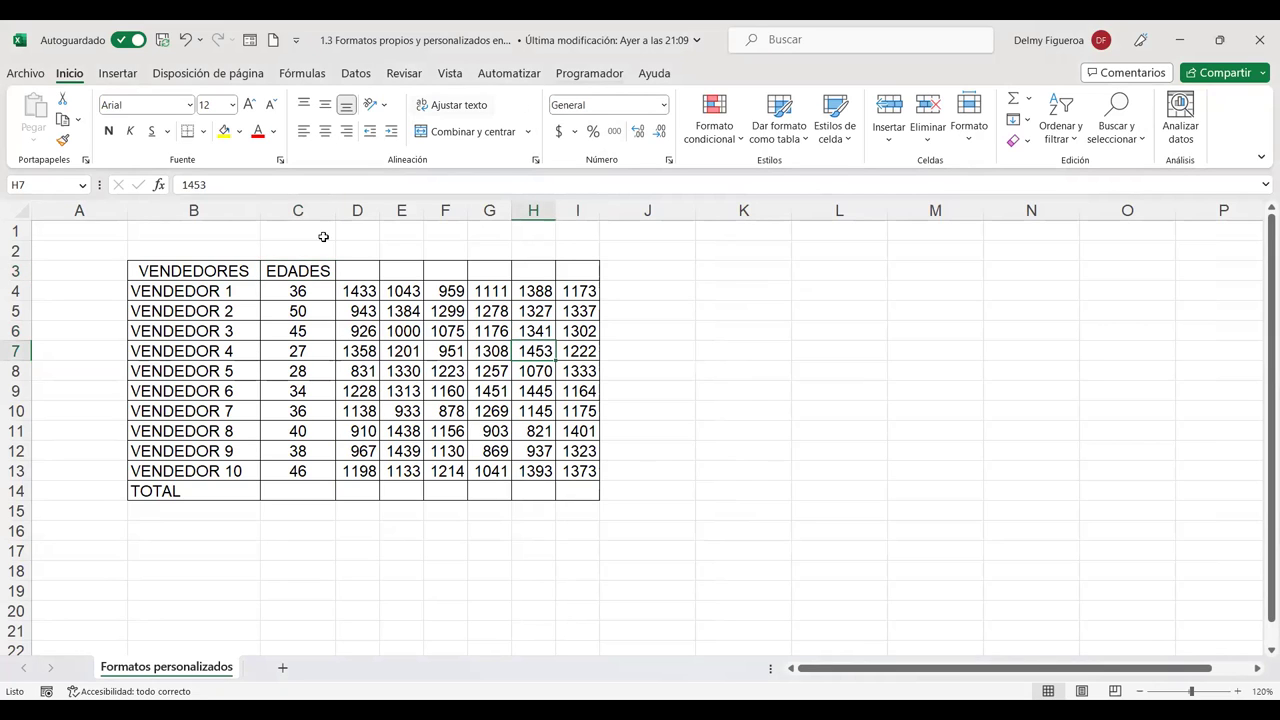
{"action": "left_click", "coordinate": [928, 383]}
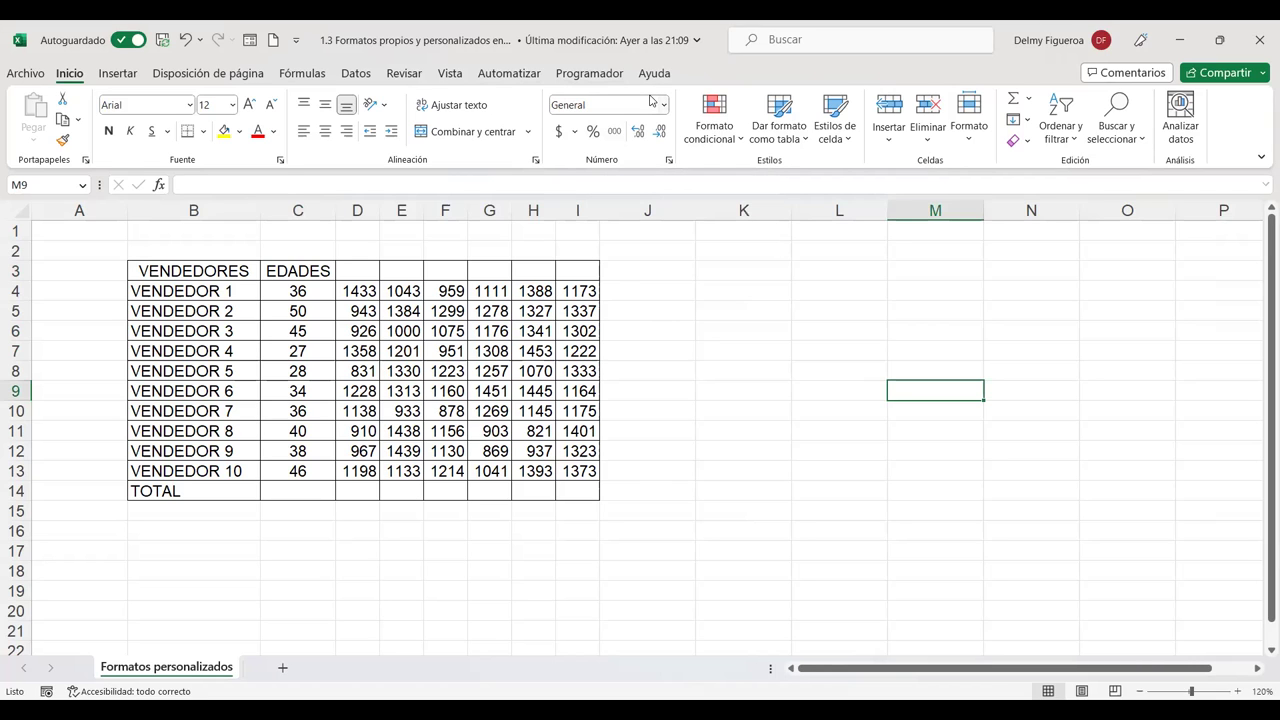
{"action": "left_click", "coordinate": [668, 160]}
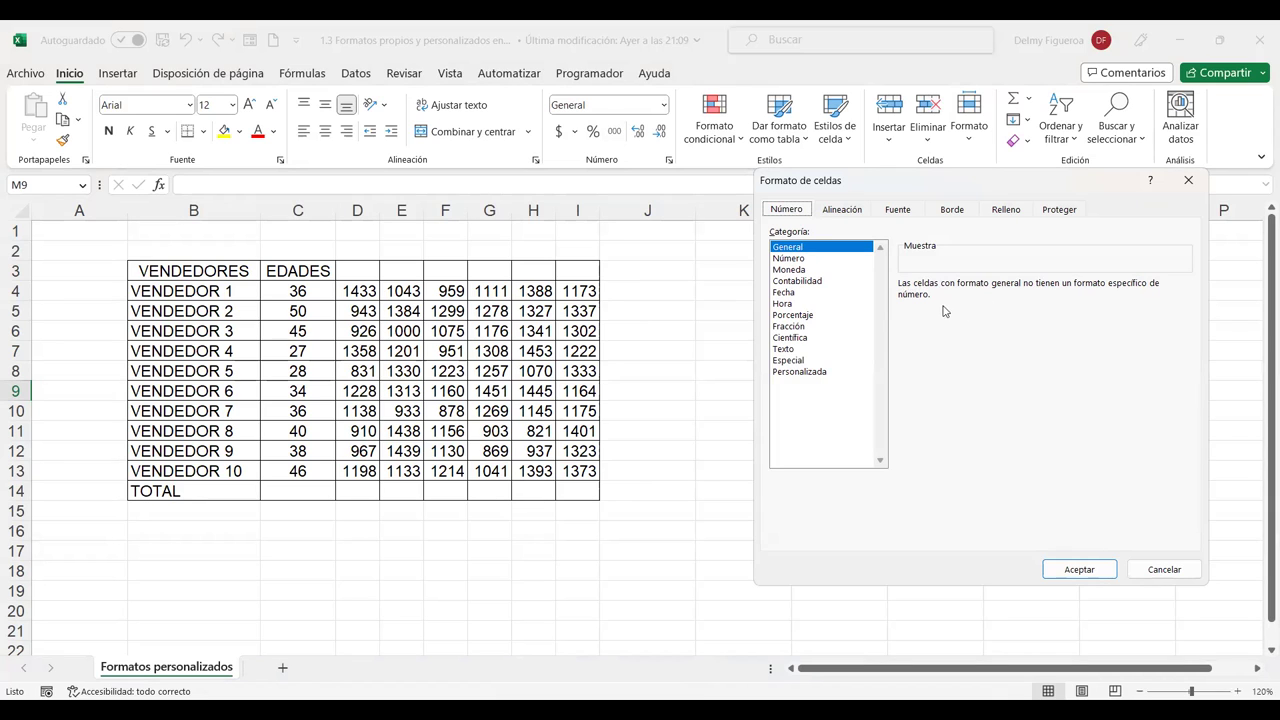
Step: Review the Número category's decimal and negative-number options, then close without applying
{"action": "left_click", "coordinate": [785, 259]}
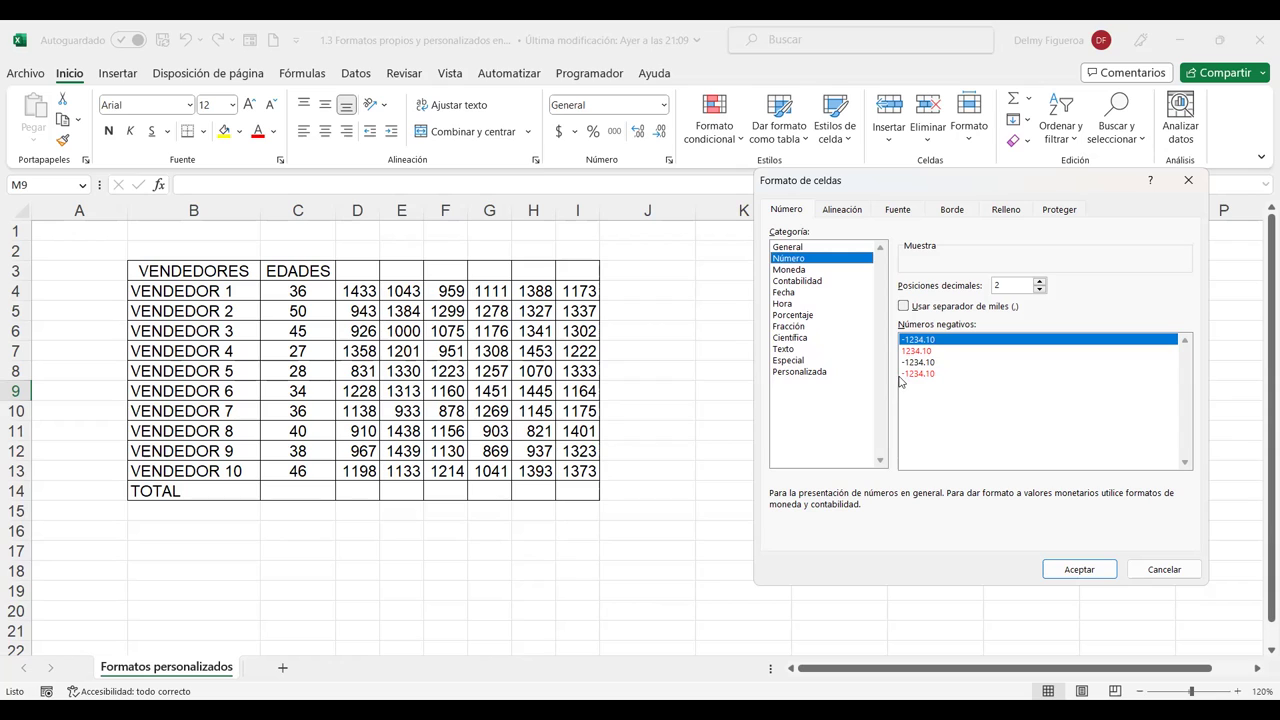
{"action": "left_click_drag", "start_coordinate": [1163, 569], "coordinate": [668, 357]}
{"action": "key", "text": "Escape"}
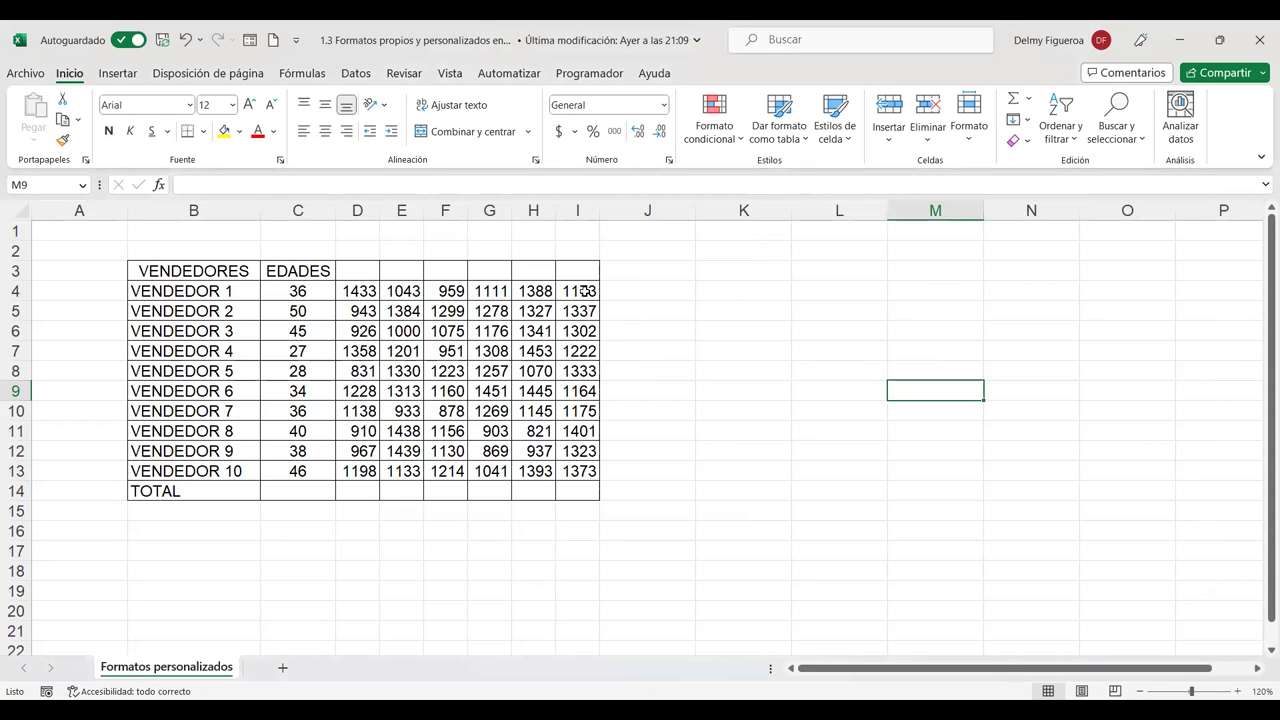
Step: Enter -1433 in D4 and preview it in the Número format as -1433.00
{"action": "left_click", "coordinate": [366, 291]}
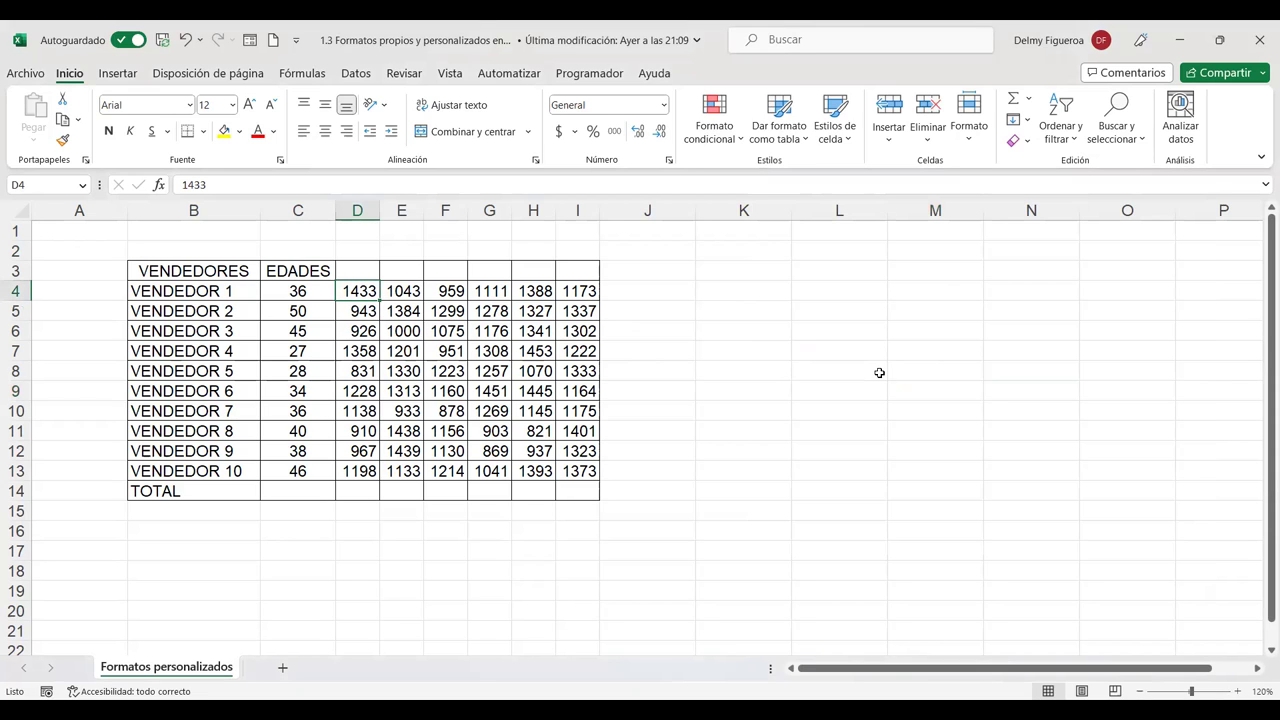
{"action": "type", "text": "-1433"}
{"action": "key", "text": "Return"}
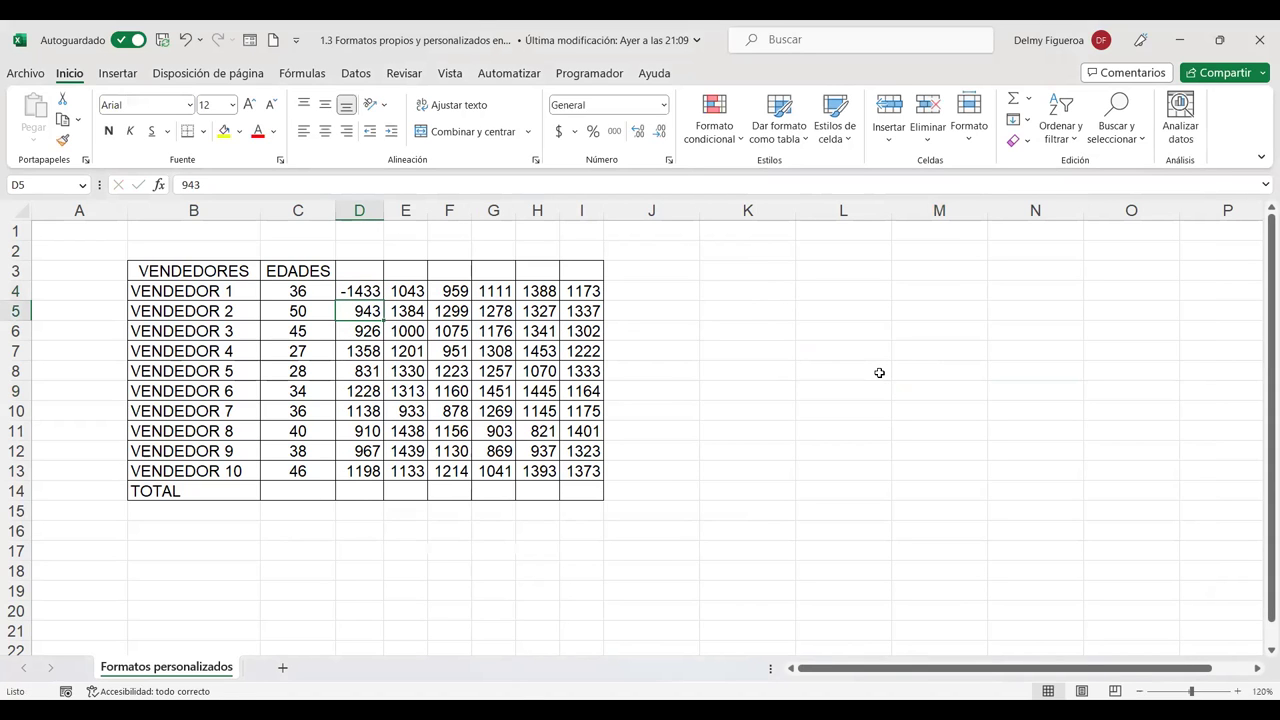
{"action": "left_click", "coordinate": [364, 289]}
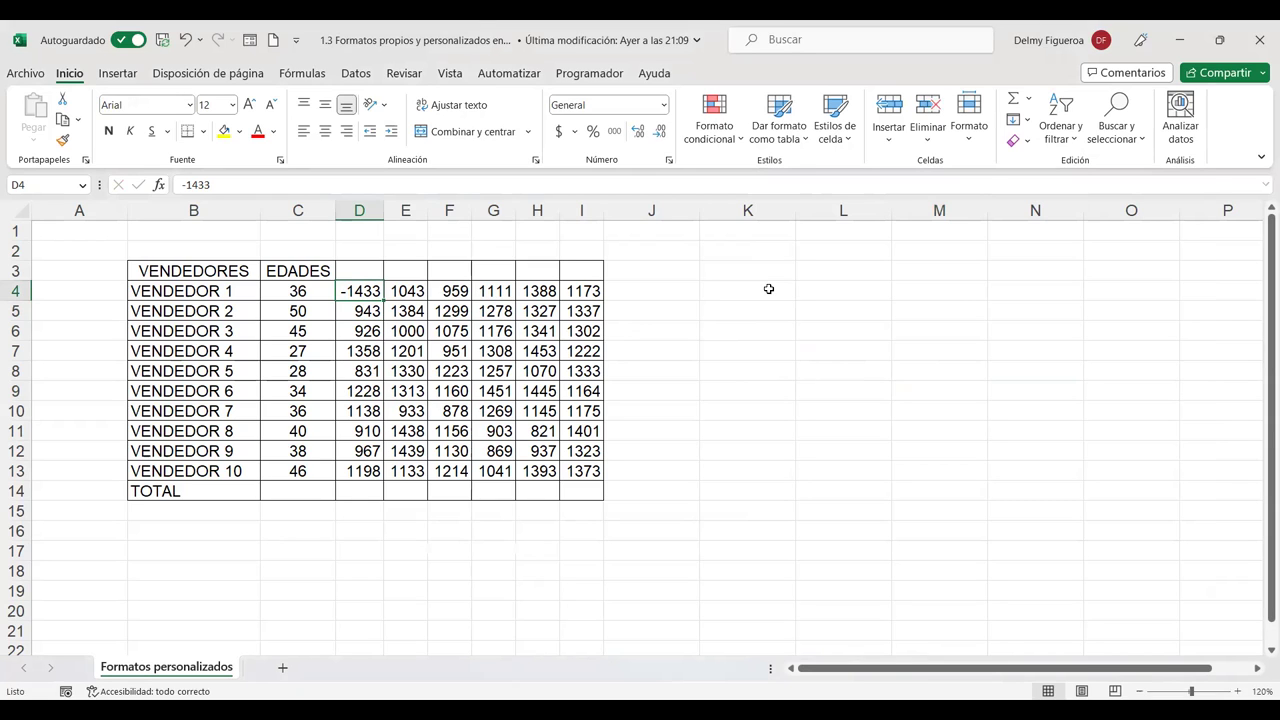
{"action": "key", "text": "ctrl+1"}
{"action": "left_click", "coordinate": [801, 259]}
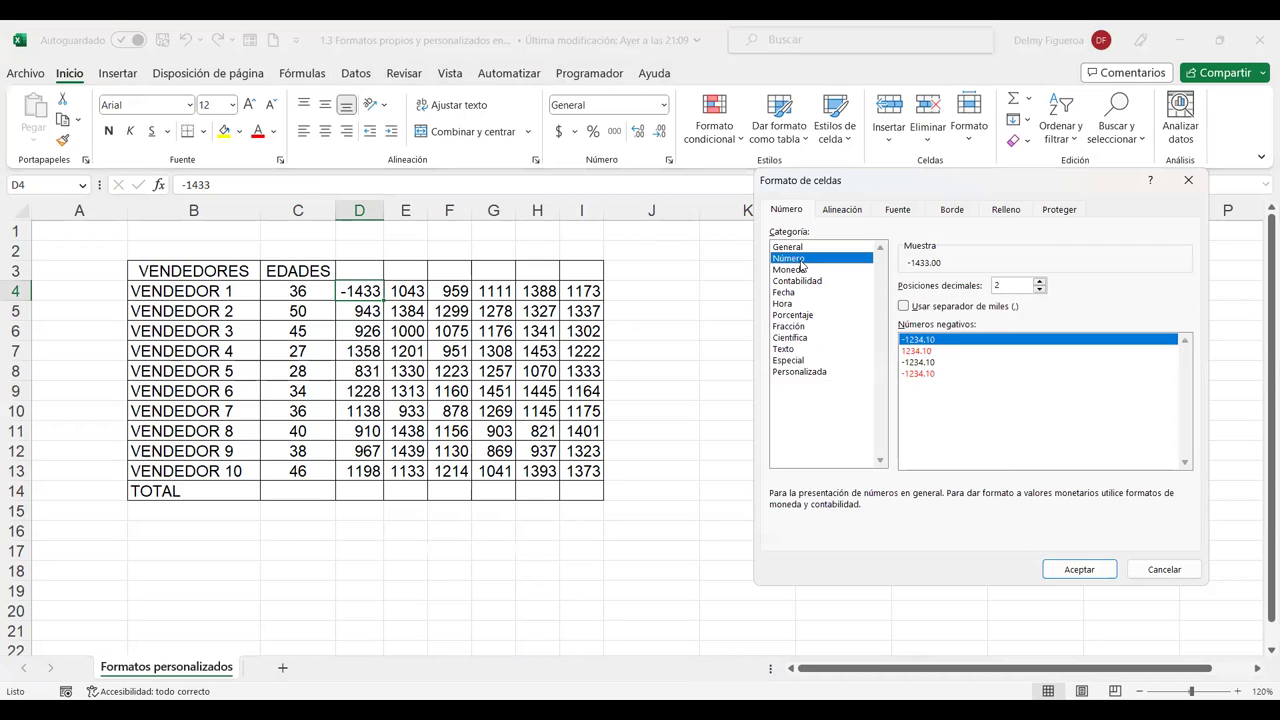
Step: Apply D4's red, no-minus negative style so it shows 1433.00
{"action": "left_click", "coordinate": [919, 351]}
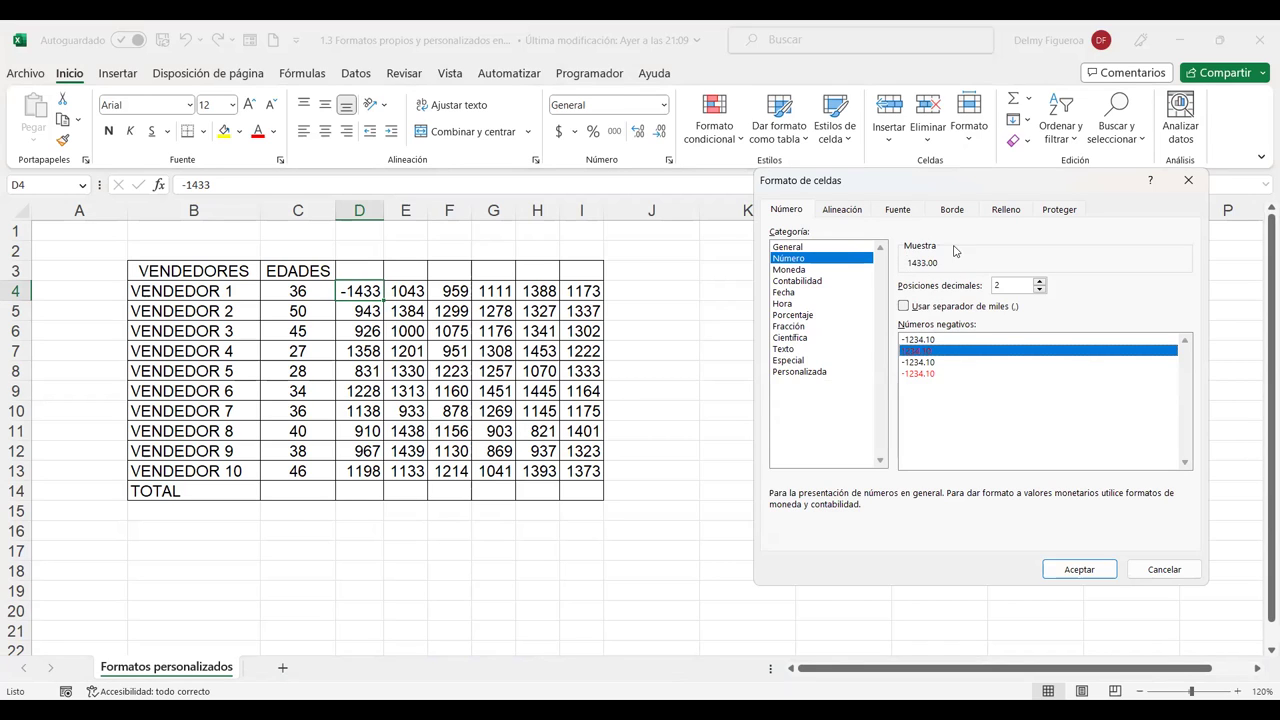
{"action": "left_click", "coordinate": [1081, 573]}
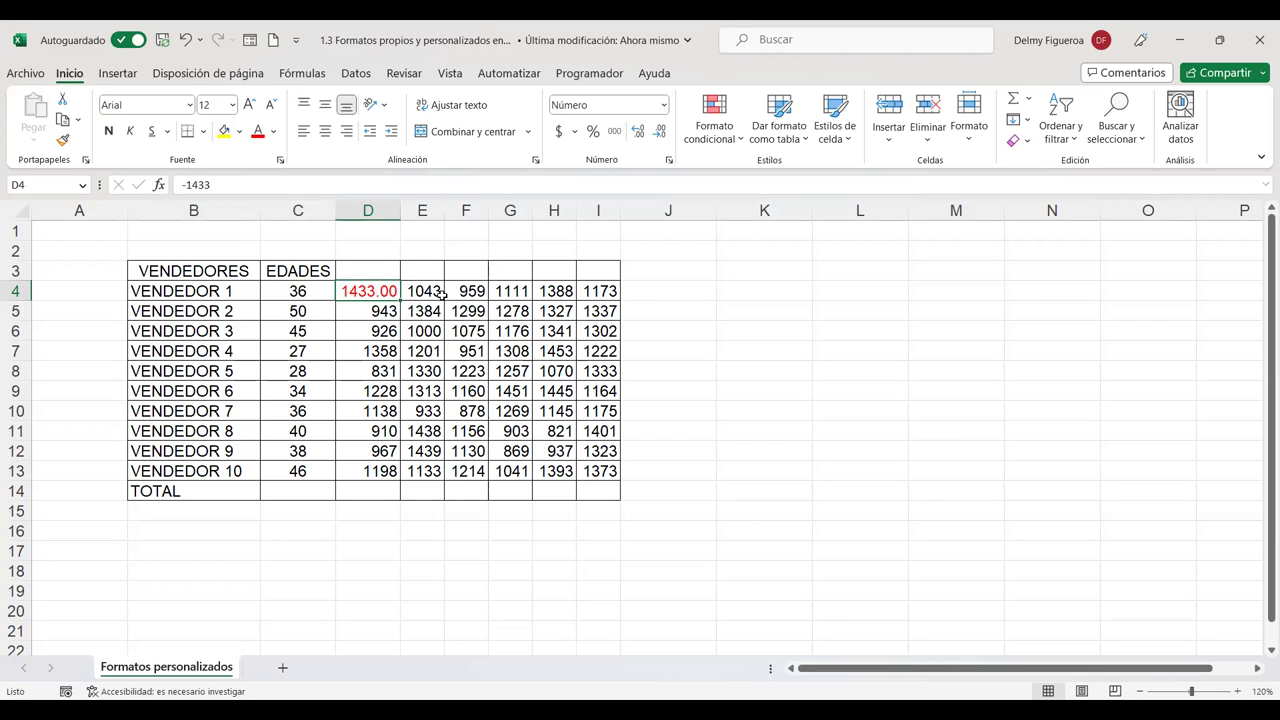
Step: Change D4's negatives to a plain minus sign, then to red with a minus sign
{"action": "key", "text": "ctrl+1"}
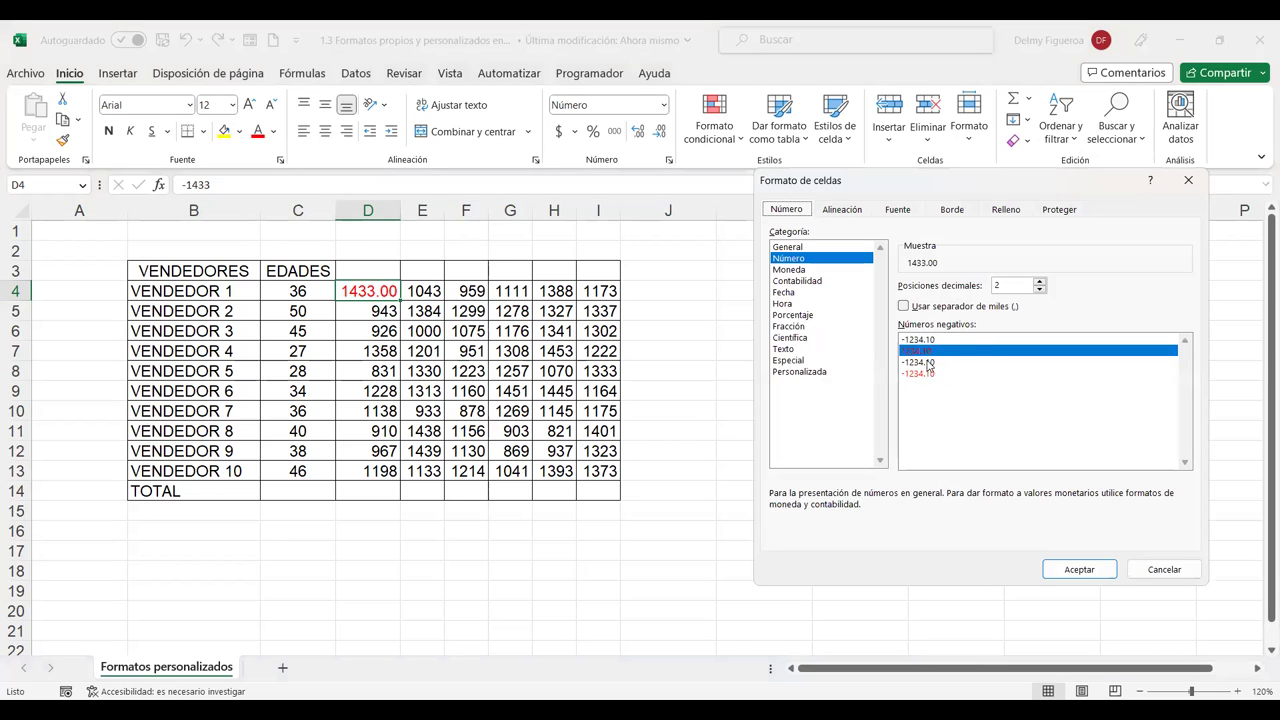
{"action": "left_click", "coordinate": [918, 362]}
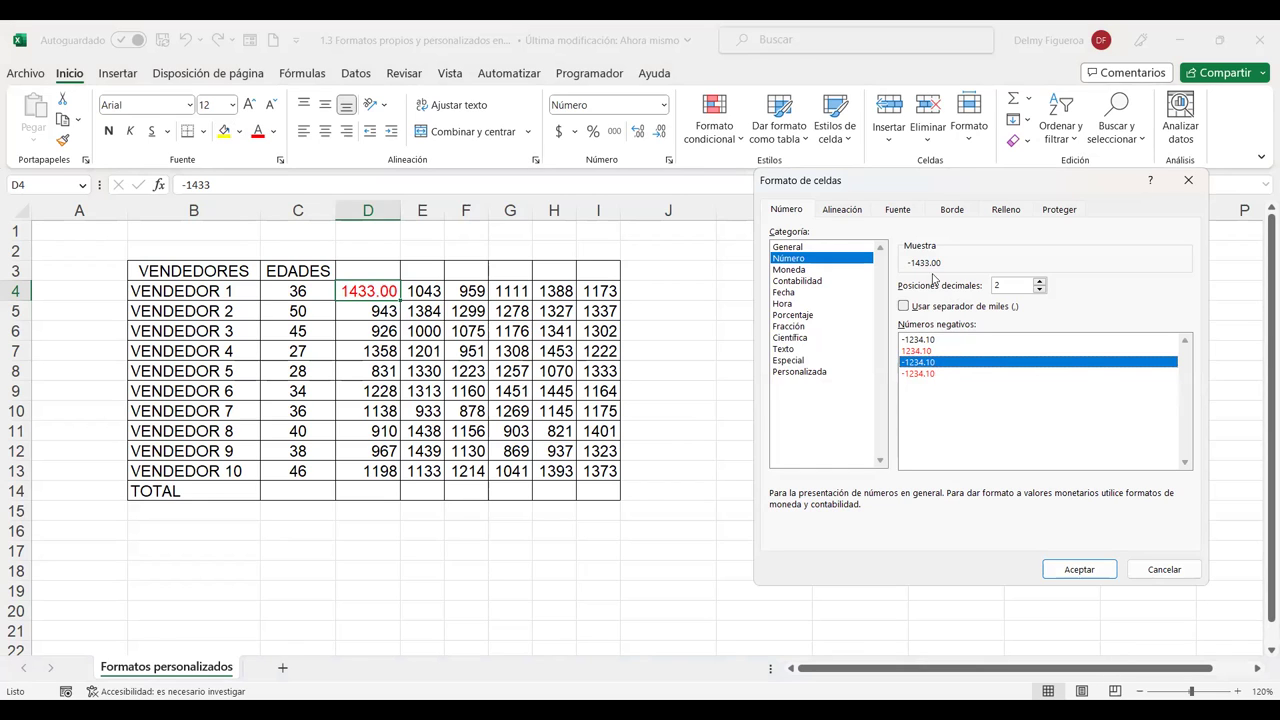
{"action": "left_click", "coordinate": [1083, 571]}
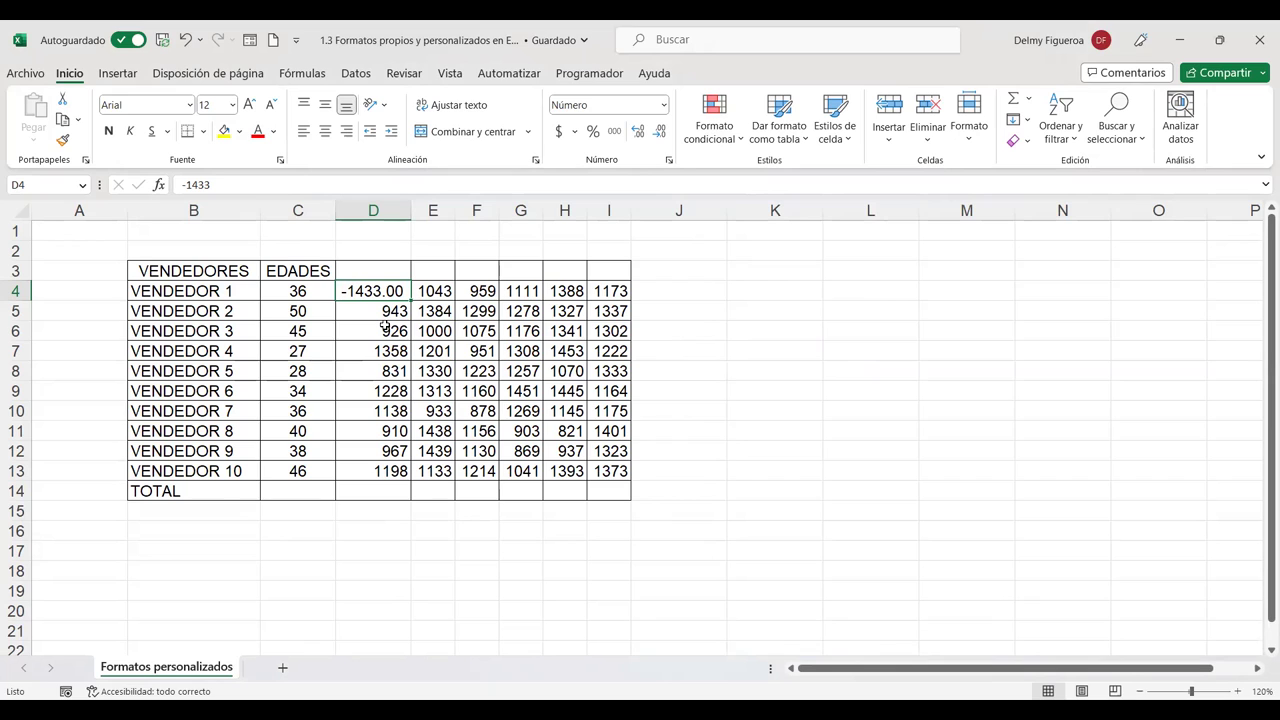
{"action": "key", "text": "ctrl+1"}
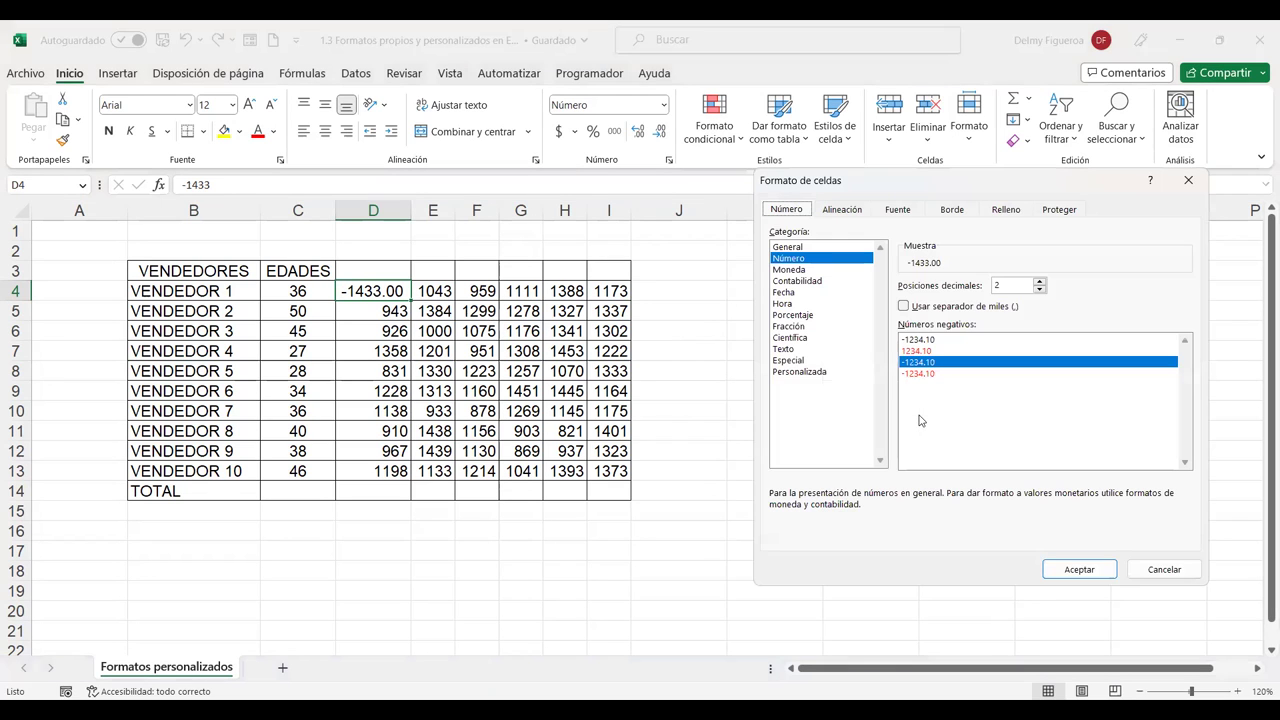
{"action": "left_click", "coordinate": [921, 375]}
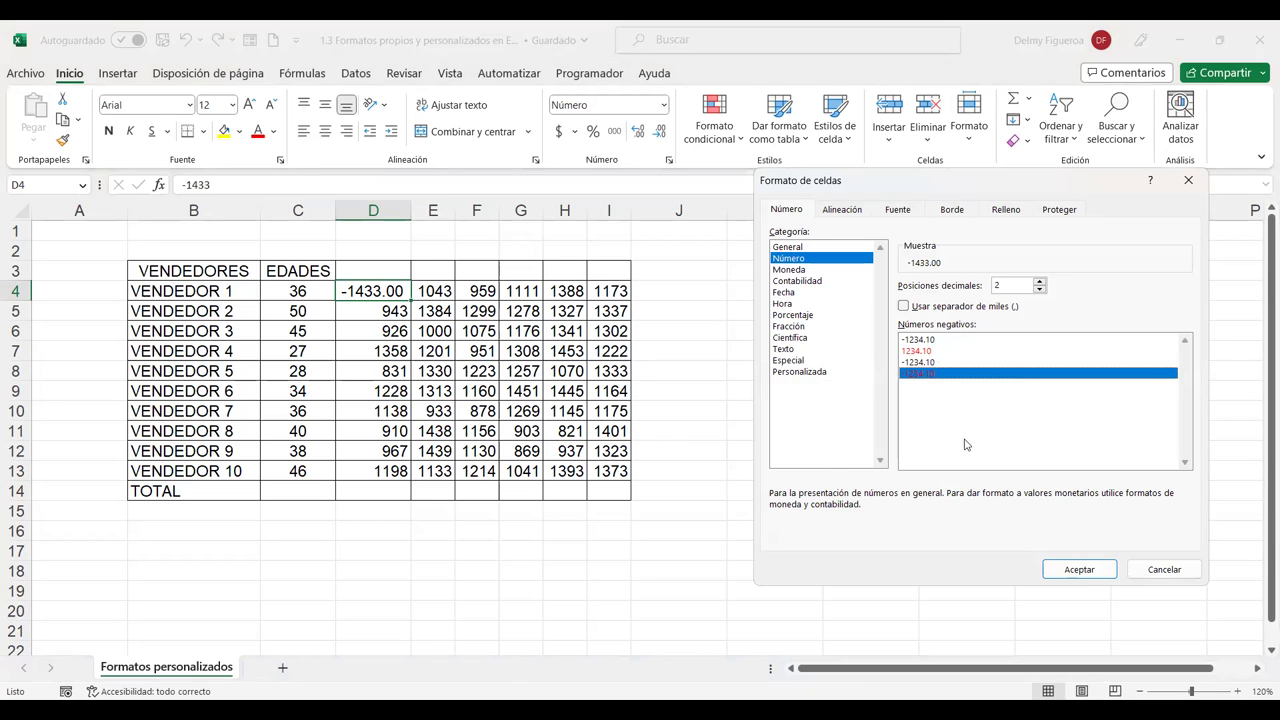
{"action": "key", "text": "Return"}
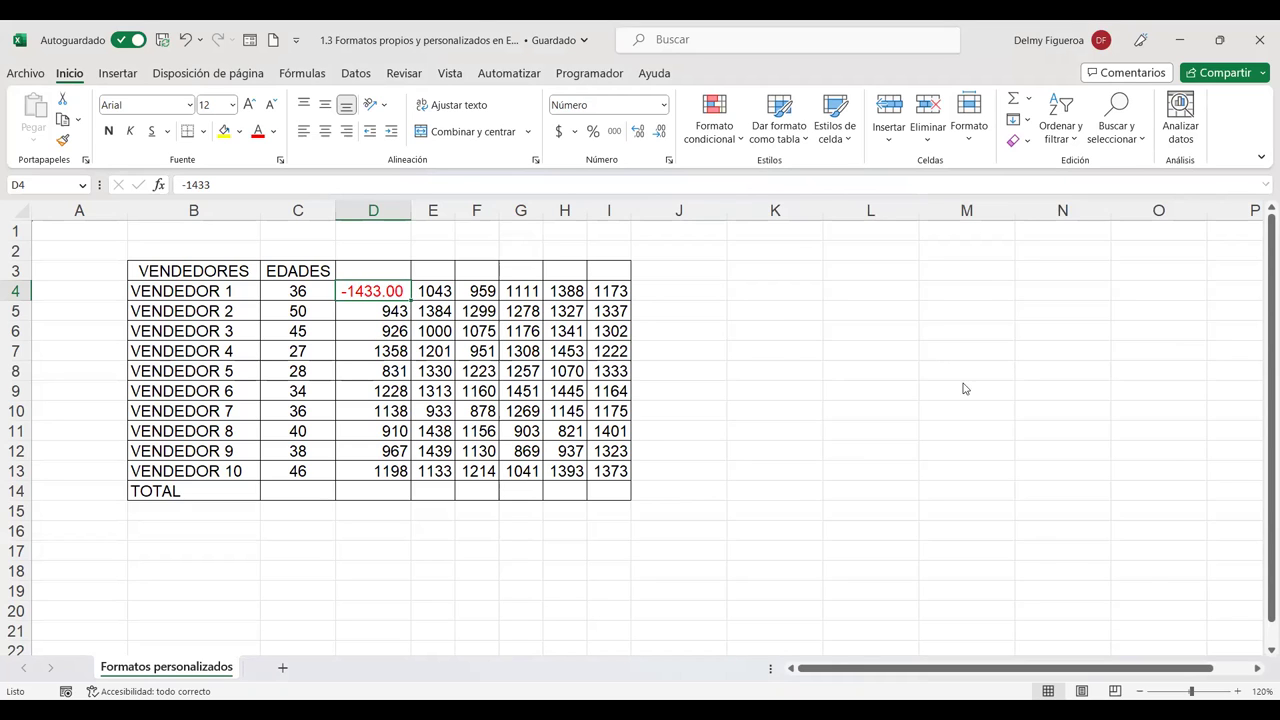
Step: Add a thousands separator and one decimal place so D4 reads -1,433.0
{"action": "key", "text": "ctrl+1"}
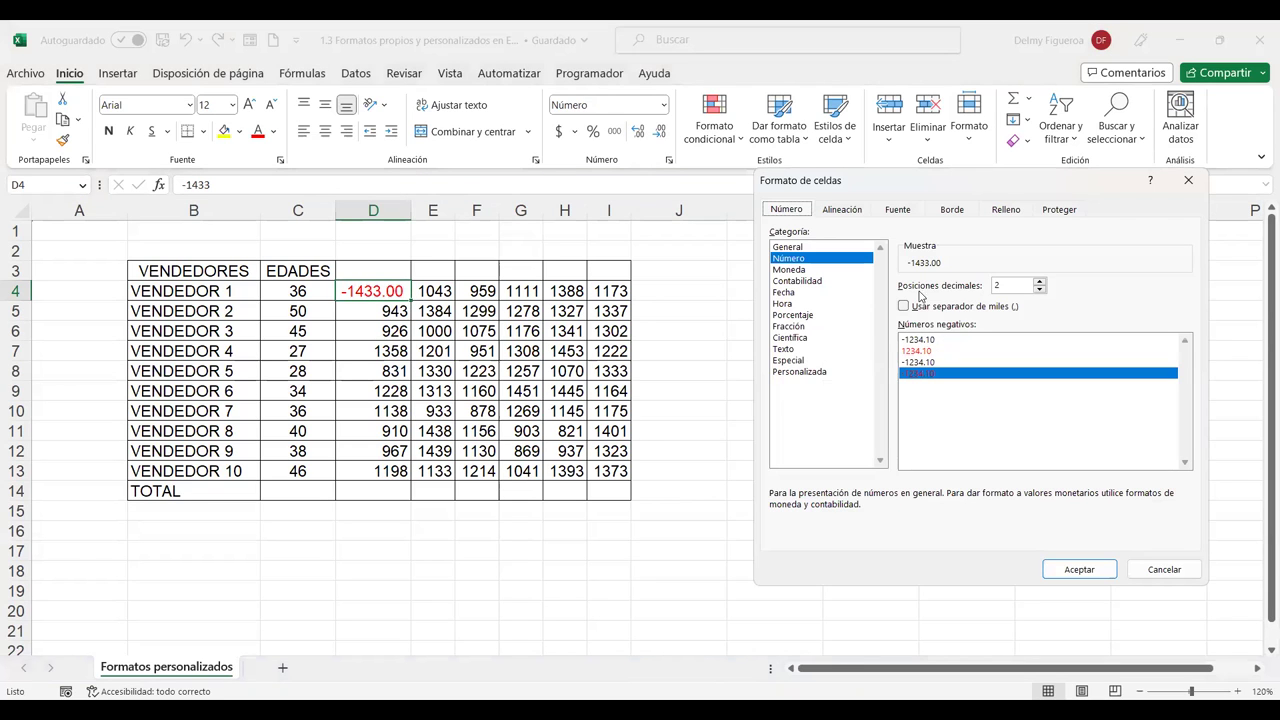
{"action": "left_click", "coordinate": [903, 307]}
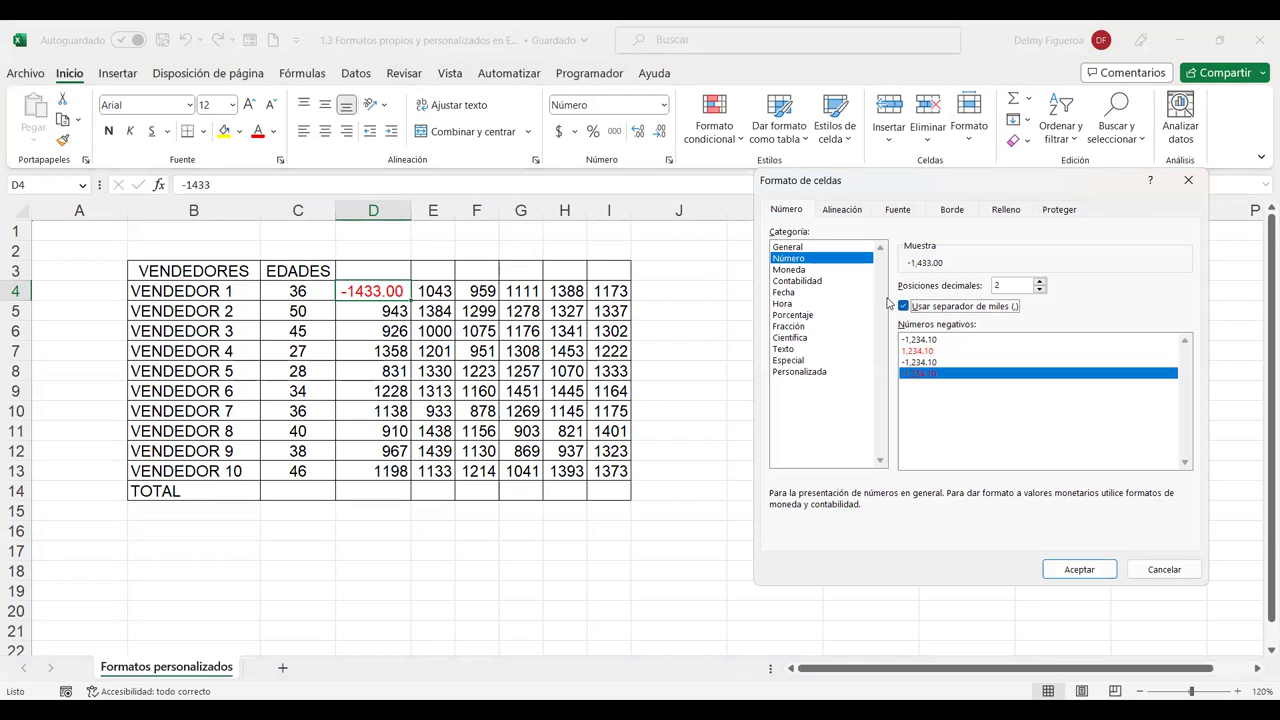
{"action": "left_click", "coordinate": [1040, 290]}
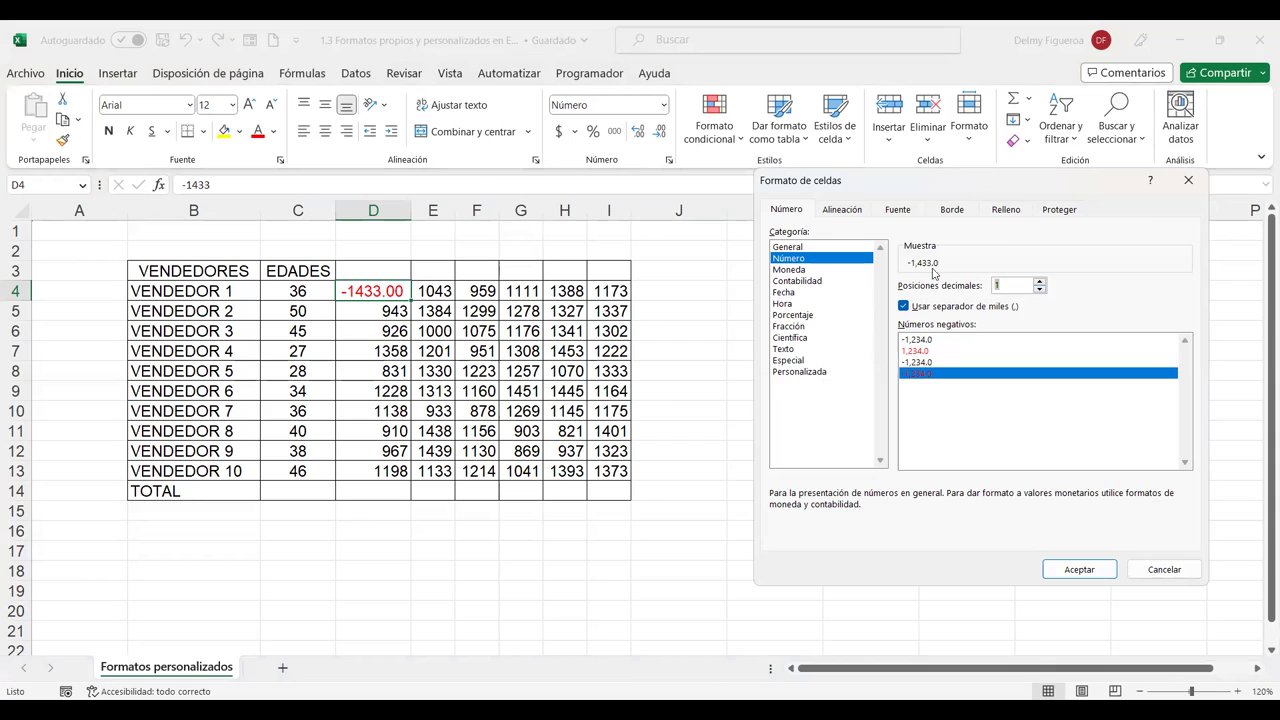
{"action": "left_click", "coordinate": [1082, 574]}
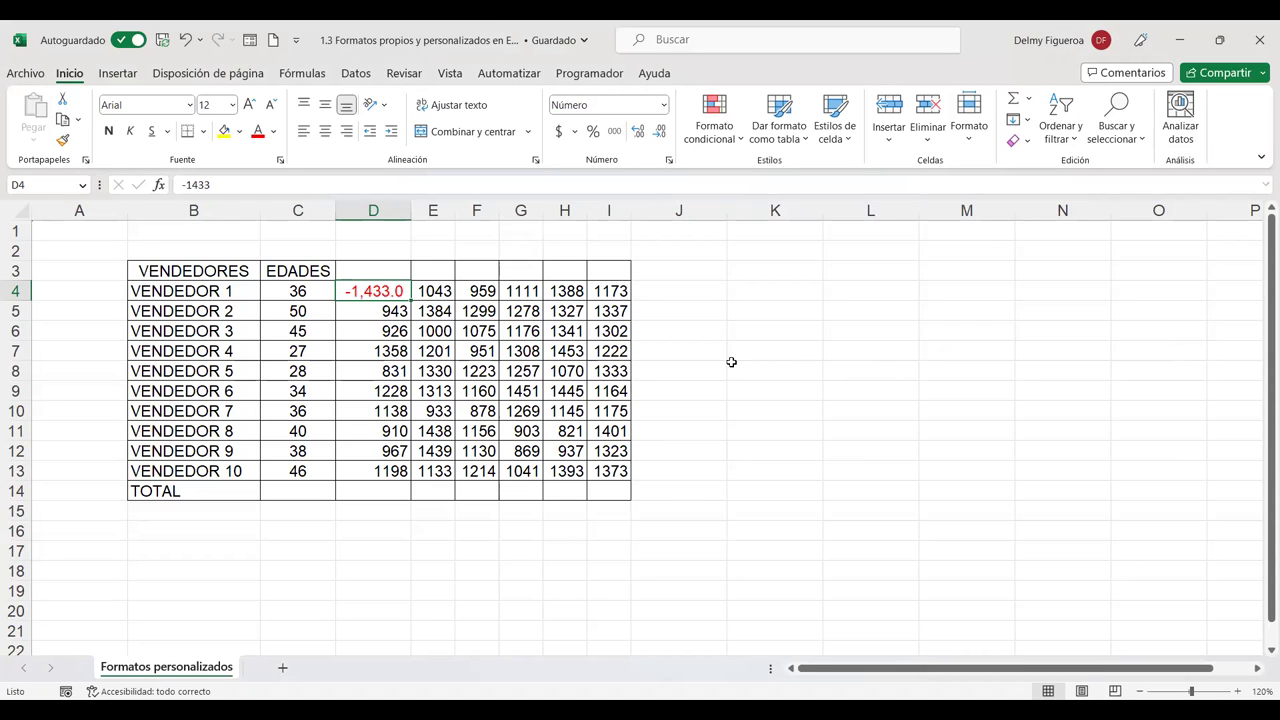
Step: Preview the Moneda currency category for D4 and cancel without changes
{"action": "key", "text": "ctrl+1"}
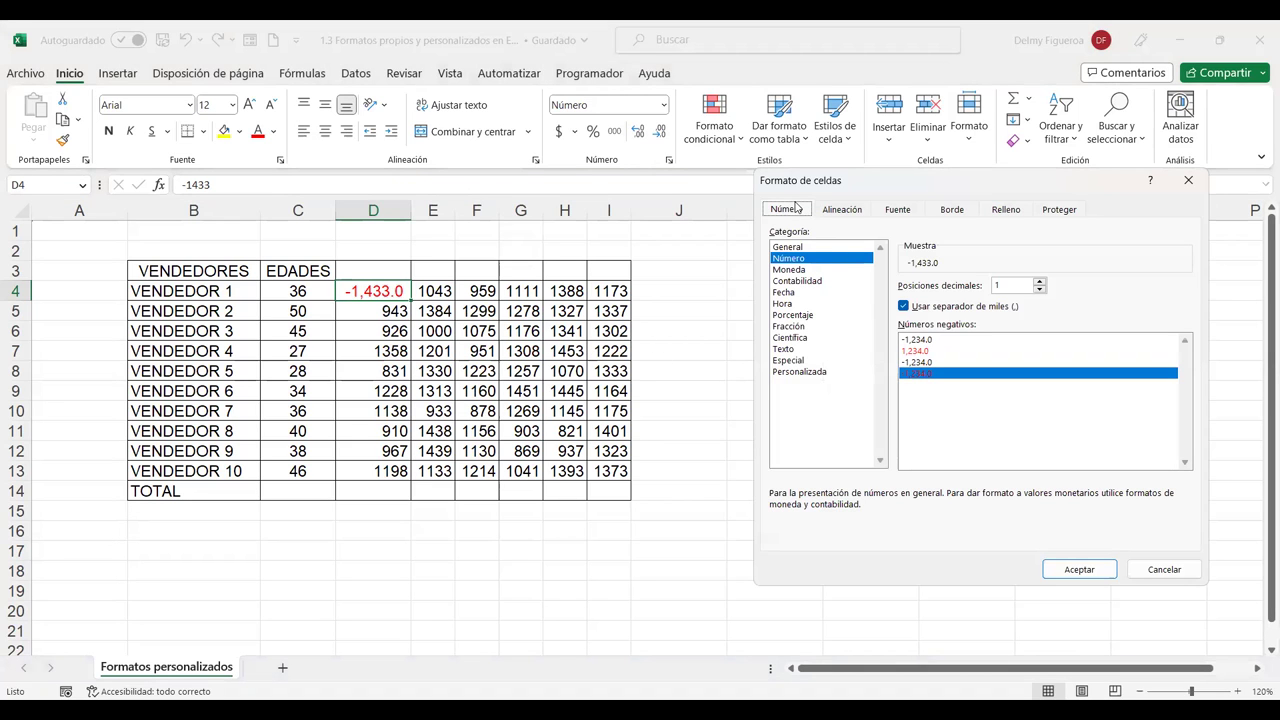
{"action": "left_click", "coordinate": [791, 269]}
{"action": "left_click", "coordinate": [1163, 572]}
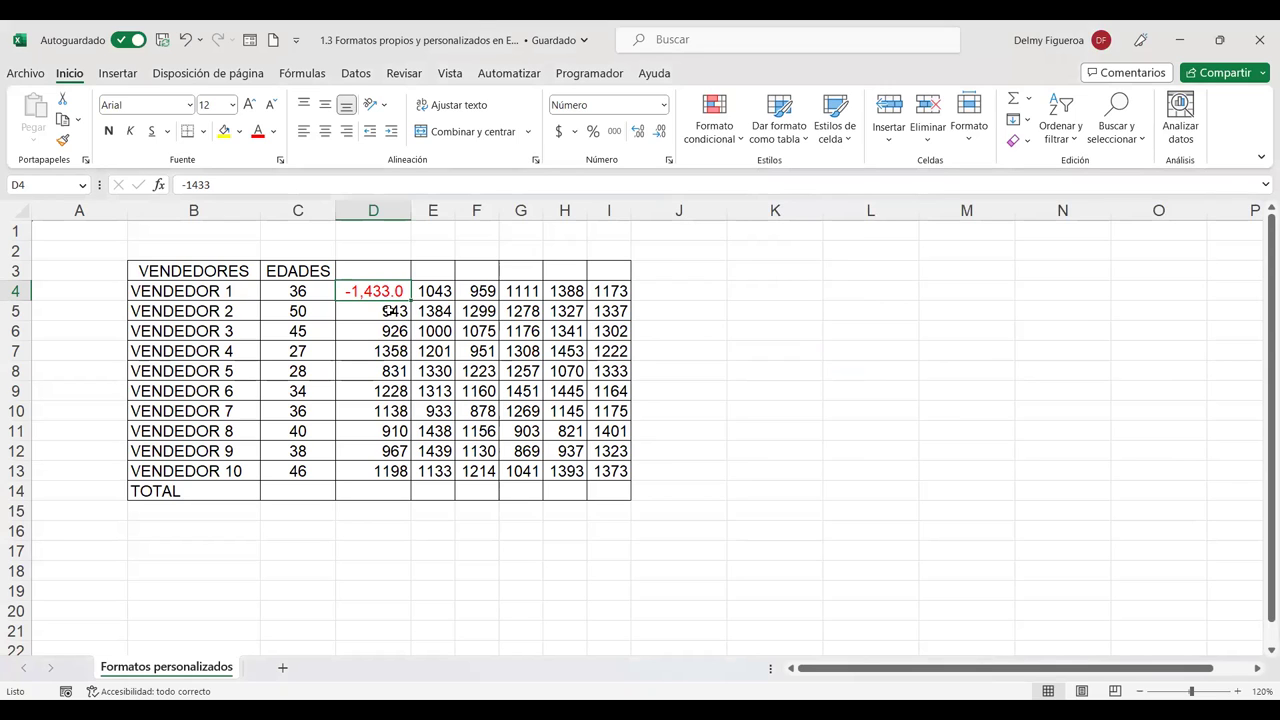
Step: Give D5:D13 the accounting $ format, showing values like $ 943.00
{"action": "left_click_drag", "start_coordinate": [388, 311], "coordinate": [385, 471]}
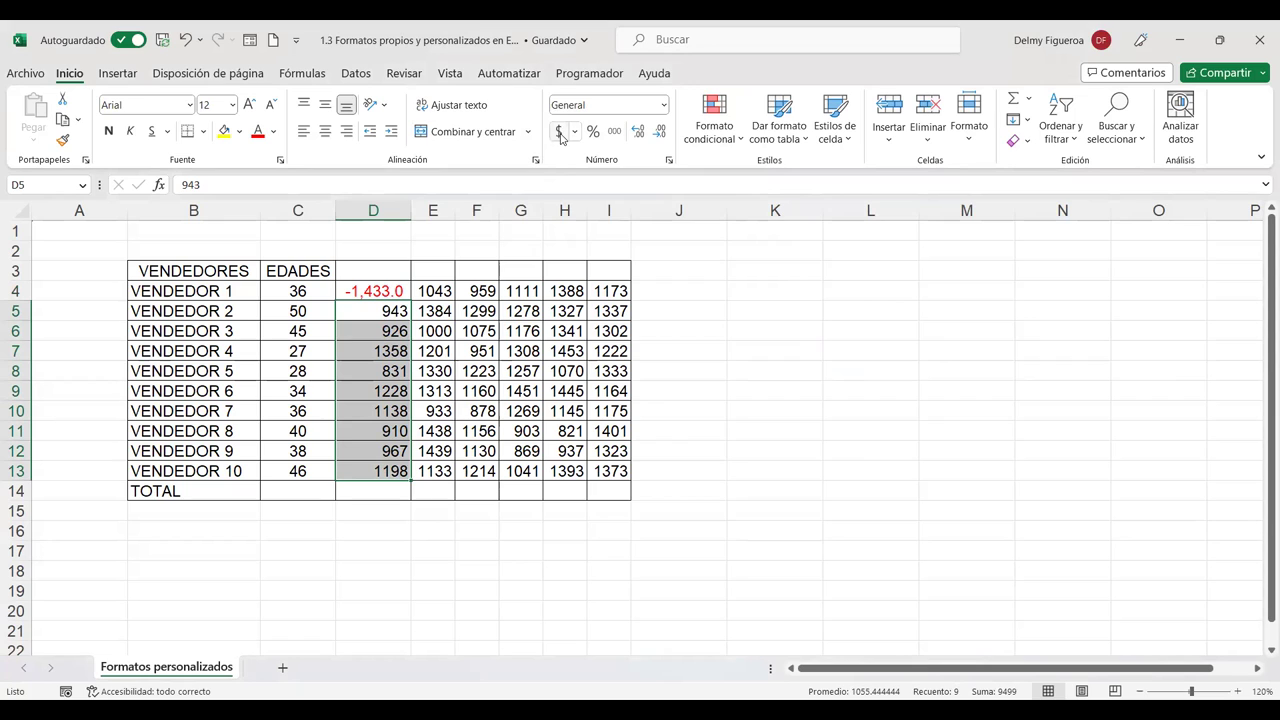
{"action": "left_click", "coordinate": [560, 132]}
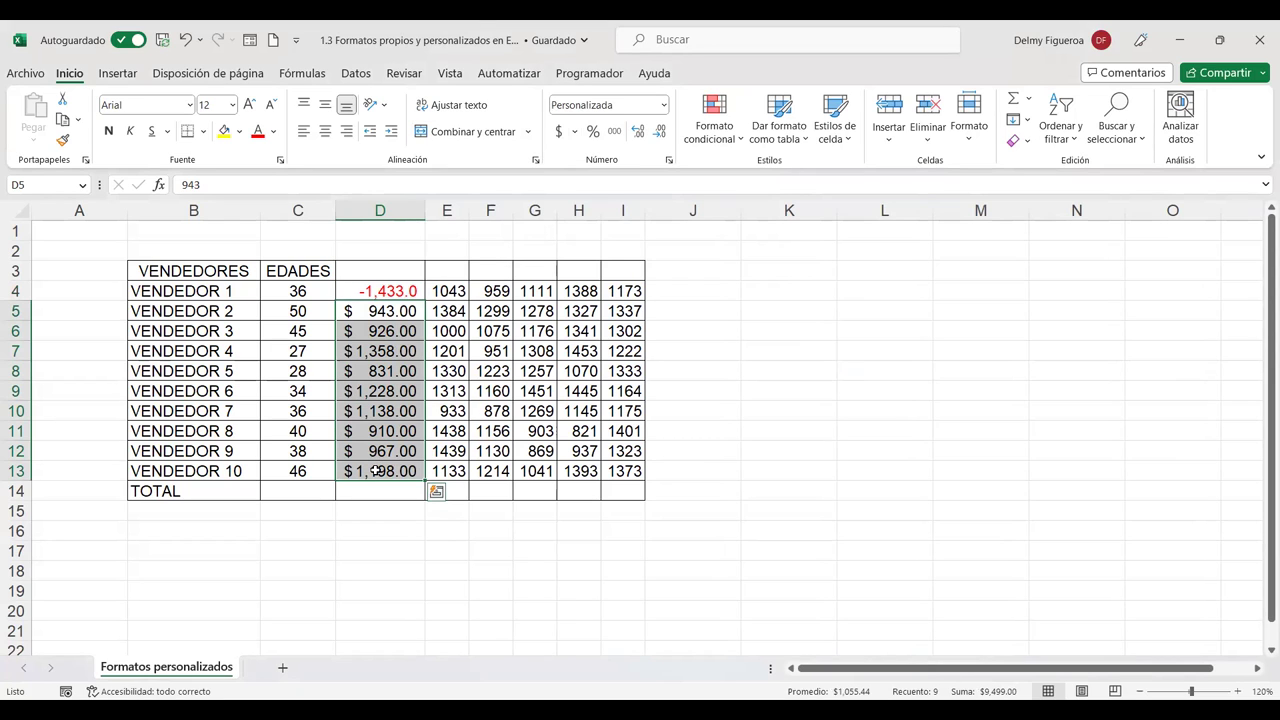
{"action": "key", "text": "ctrl+1"}
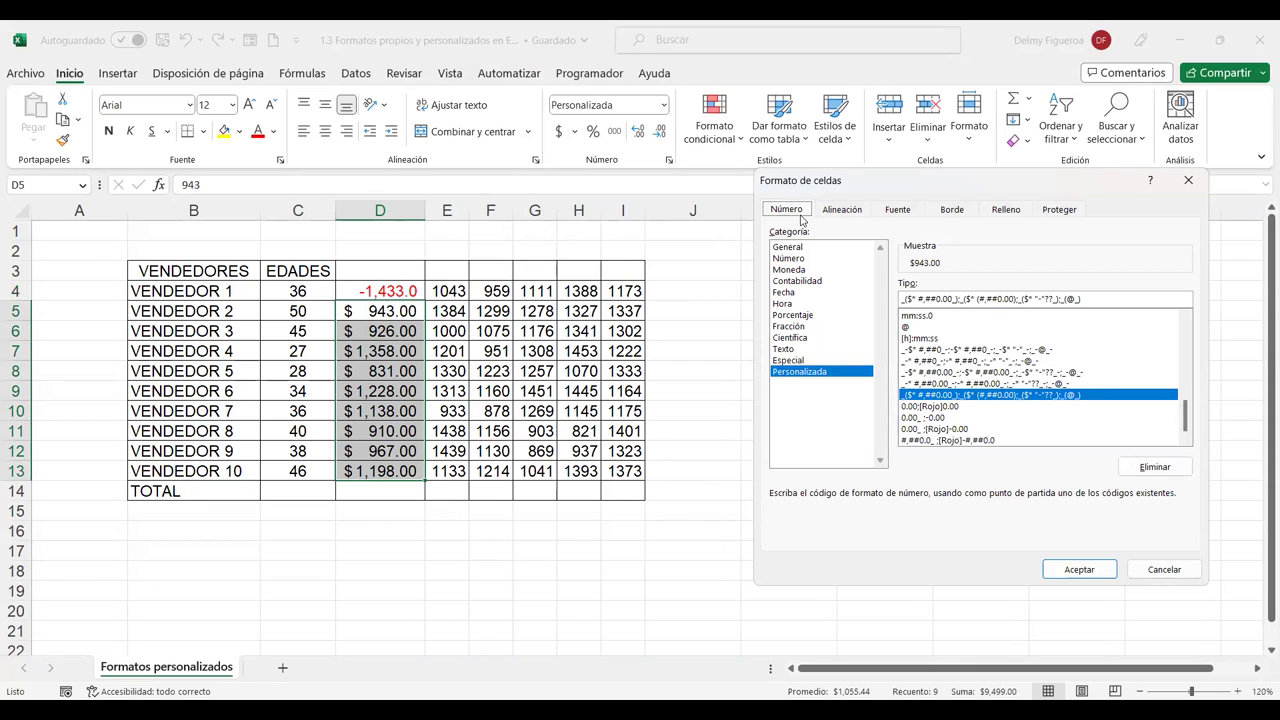
Step: Switch D5:D13 to Moneda with the $ symbol and 2 decimals
{"action": "left_click", "coordinate": [791, 273]}
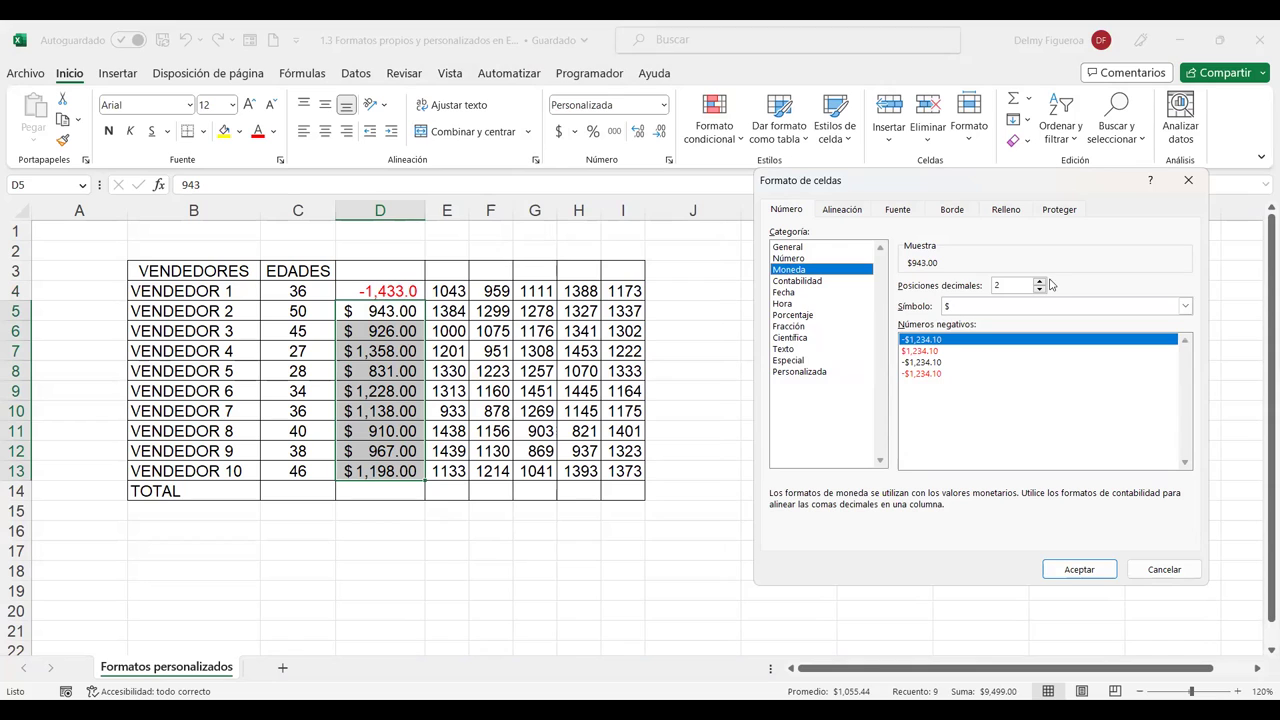
{"action": "left_click", "coordinate": [1004, 309]}
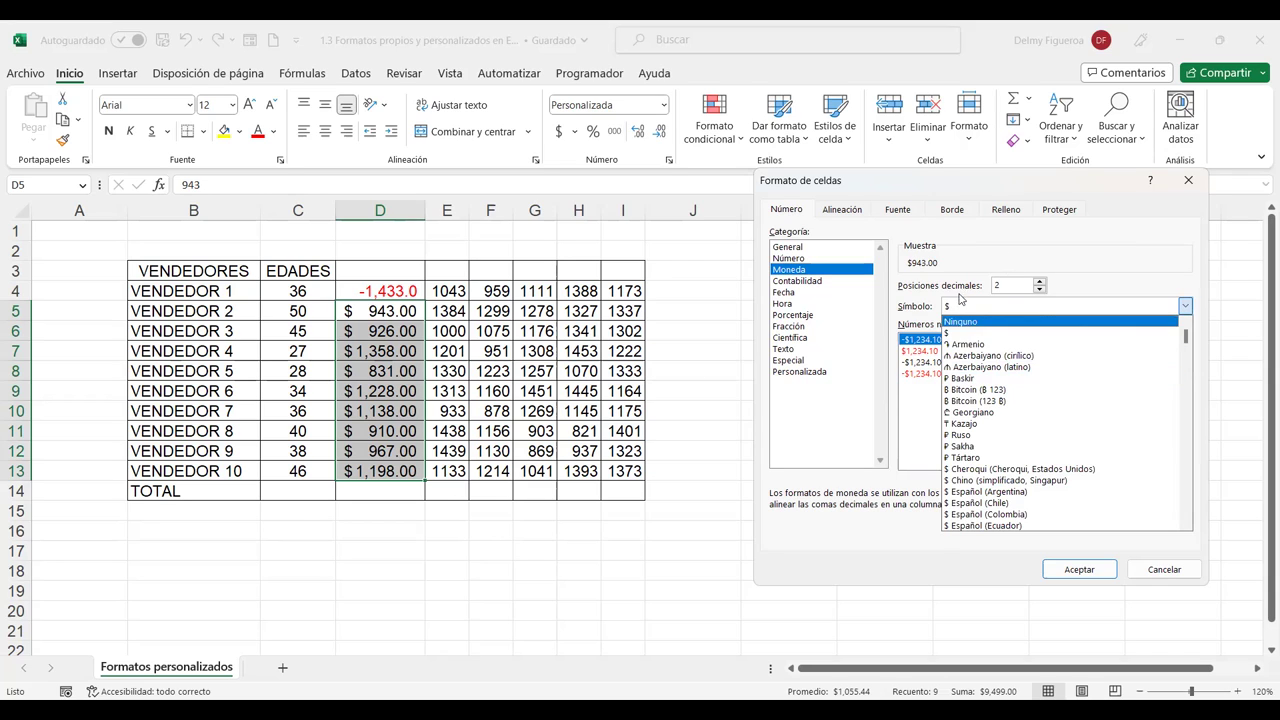
{"action": "left_click", "coordinate": [923, 342]}
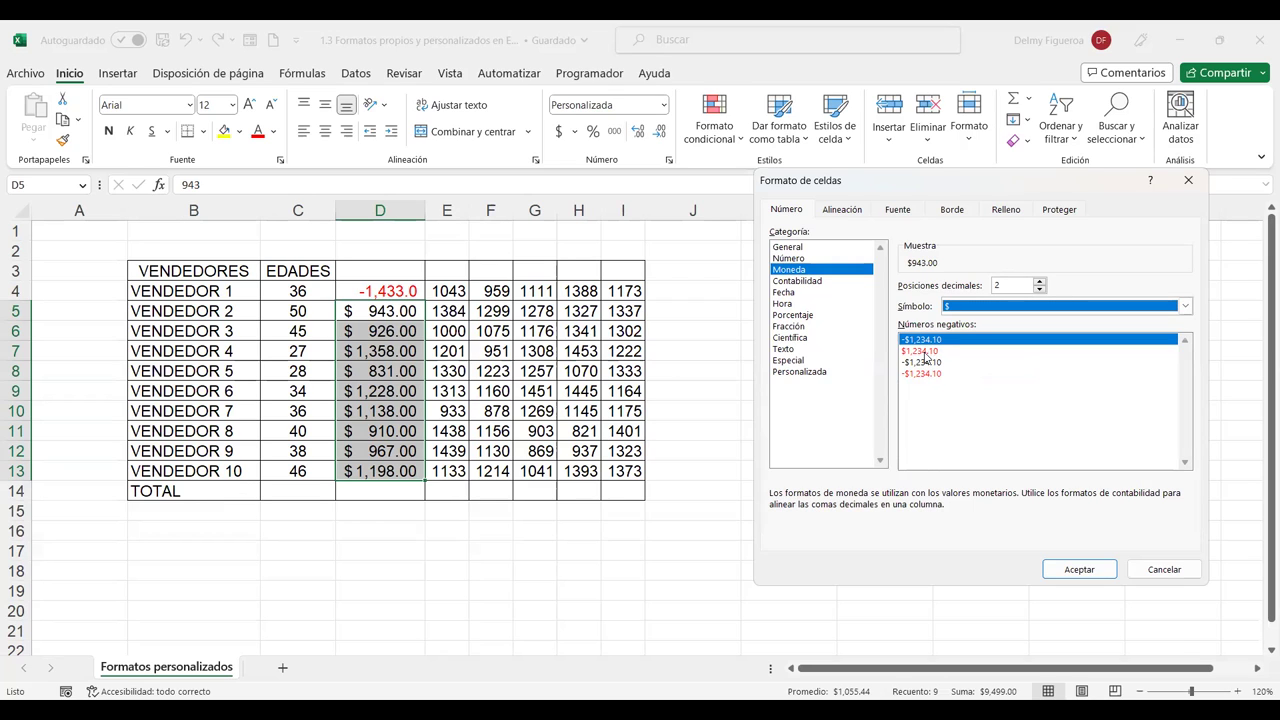
{"action": "left_click", "coordinate": [1076, 571]}
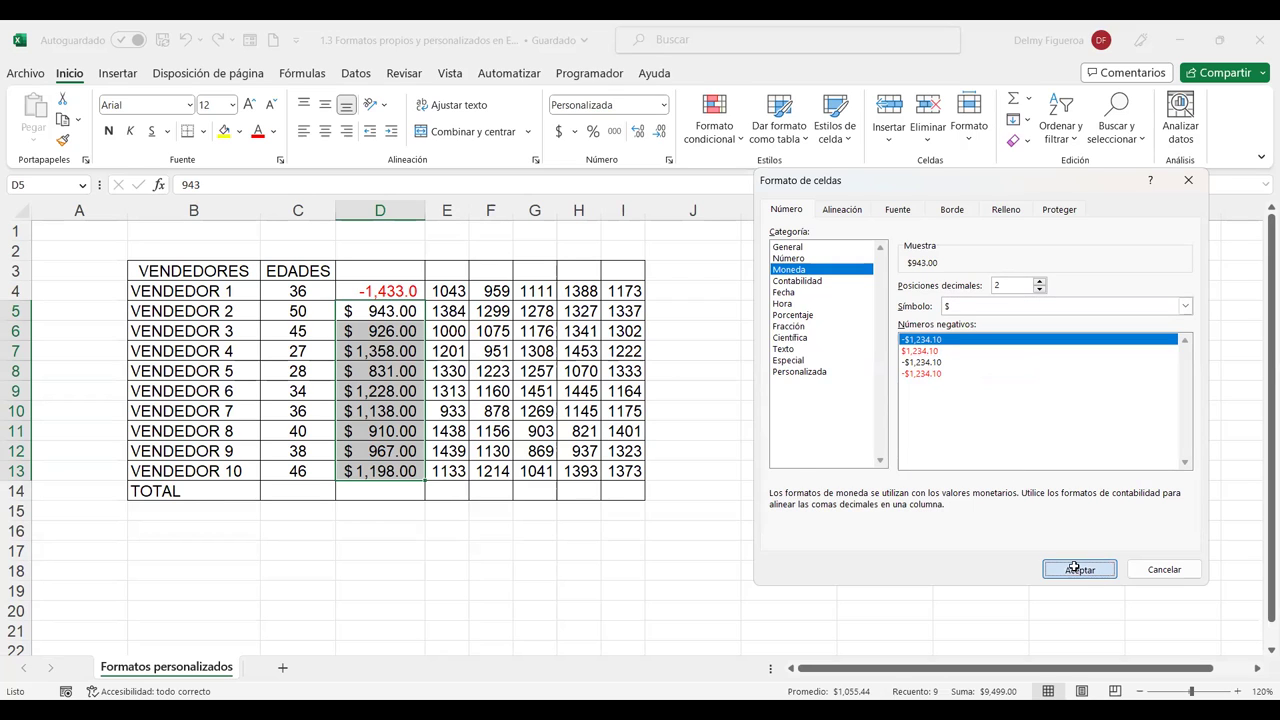
{"action": "key", "text": "Return"}
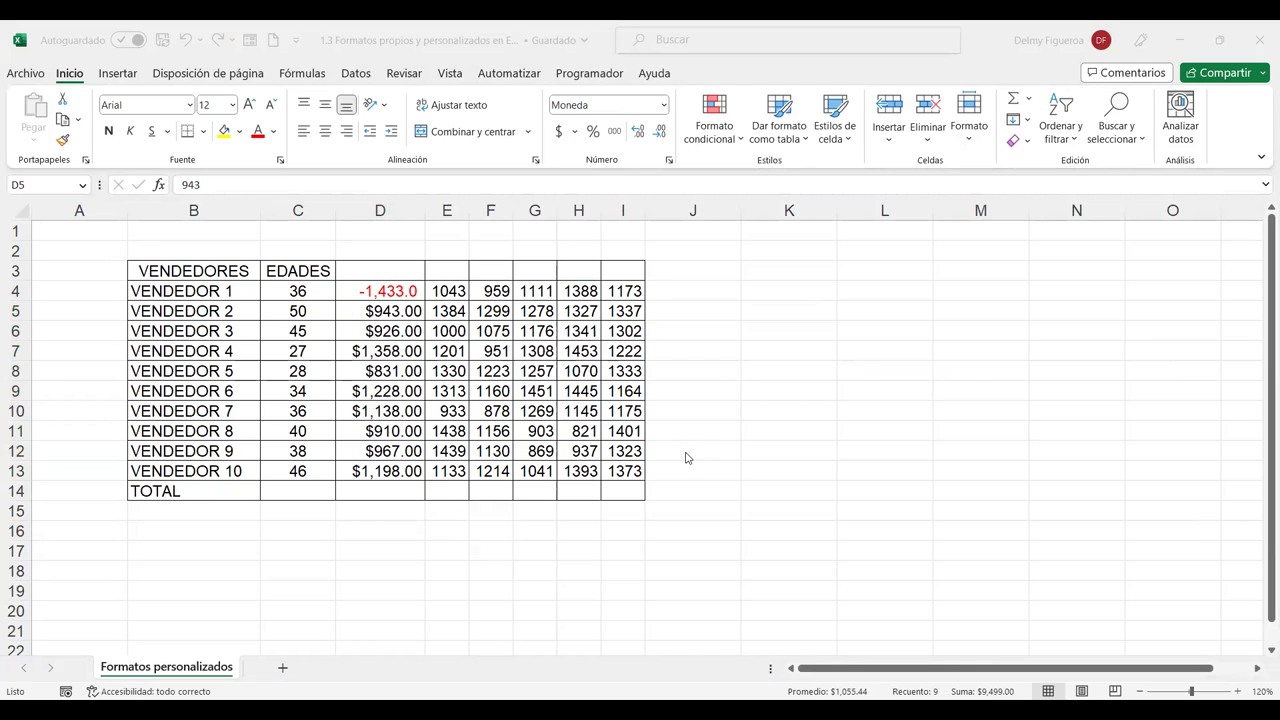
Step: Select the dollar amounts D5:D13 and check the Number Format list without changing it
{"action": "left_click_drag", "start_coordinate": [409, 313], "coordinate": [400, 470]}
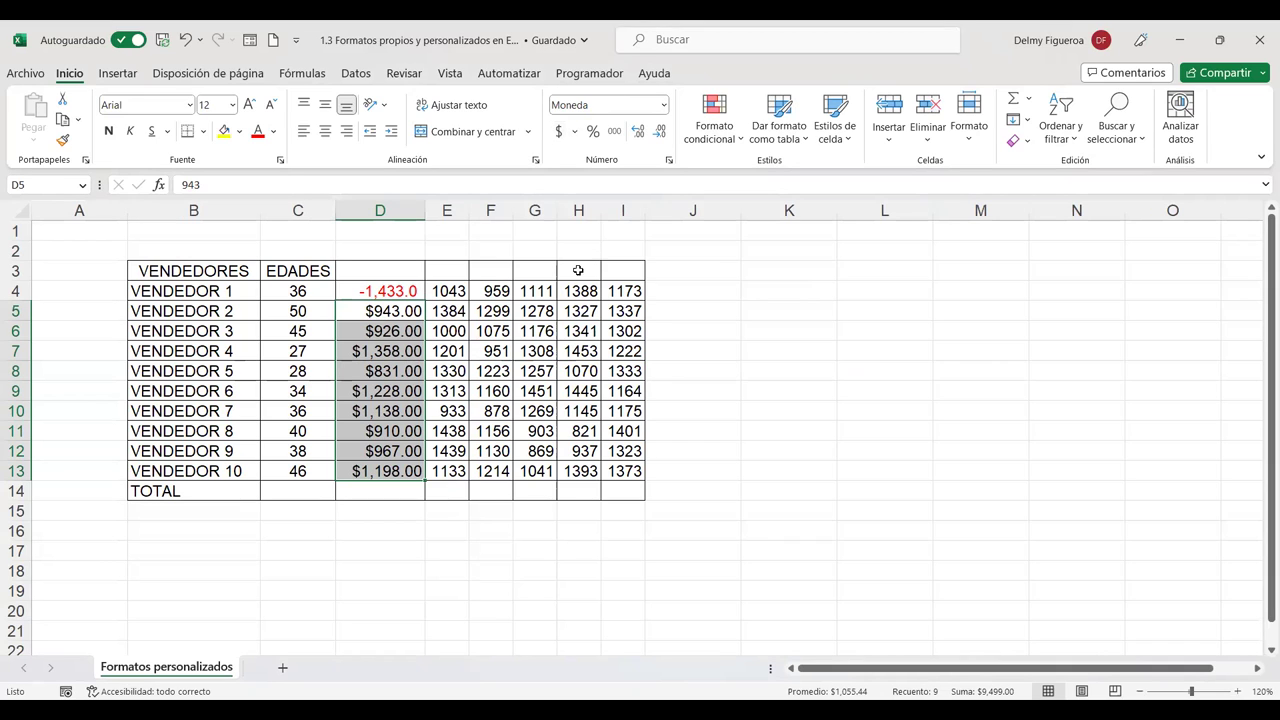
{"action": "left_click", "coordinate": [662, 105]}
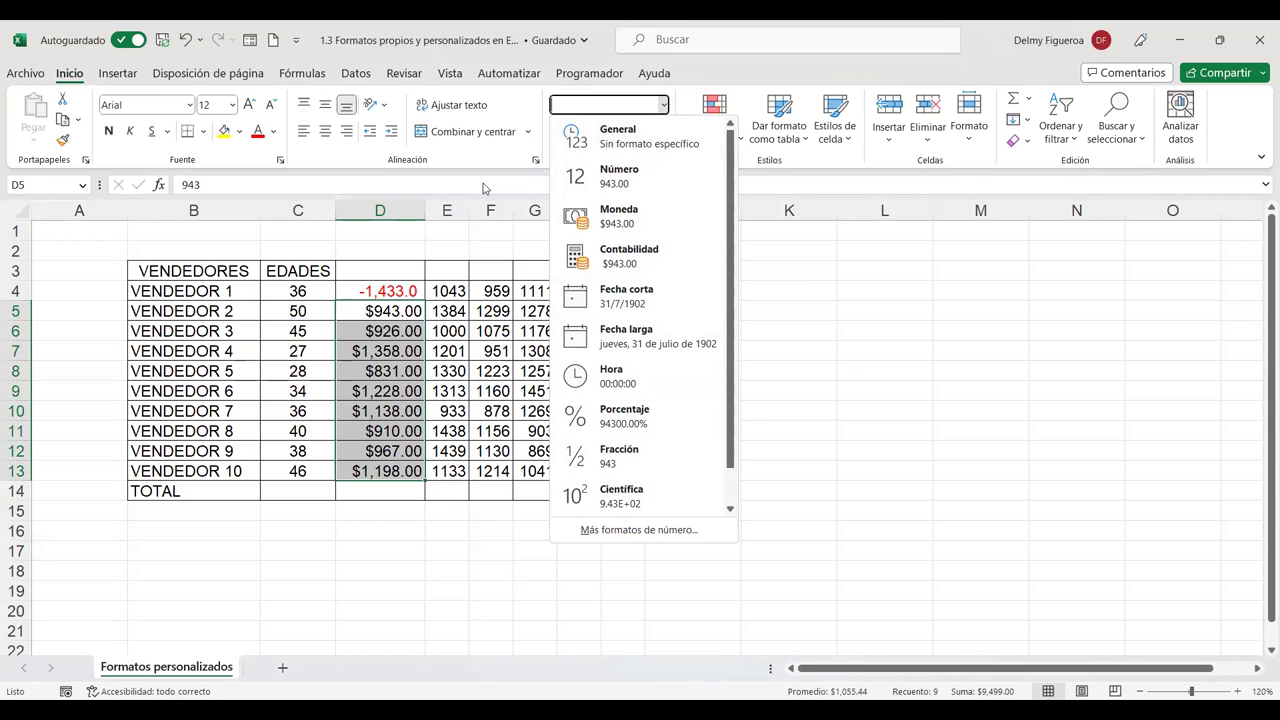
{"action": "left_click", "coordinate": [716, 75]}
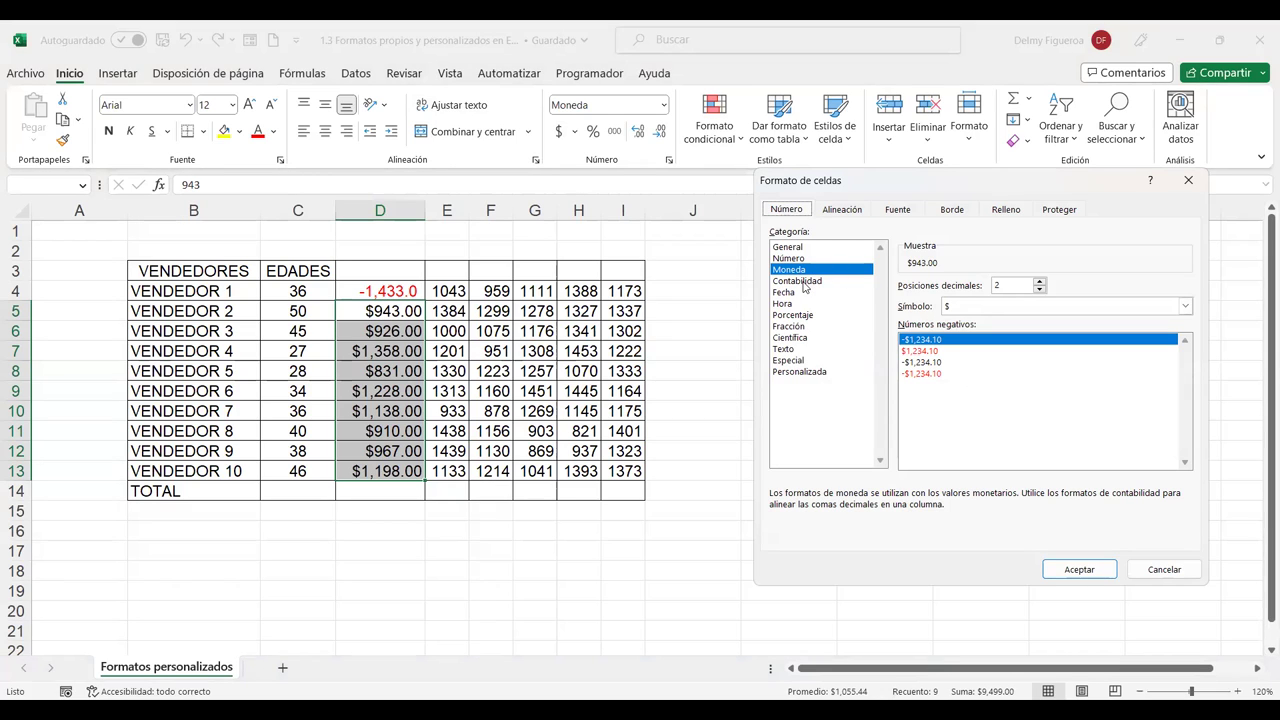
Step: Compare Moneda with Contabilidad and apply the Contabilidad accounting format to D5:D13
{"action": "left_click", "coordinate": [805, 283]}
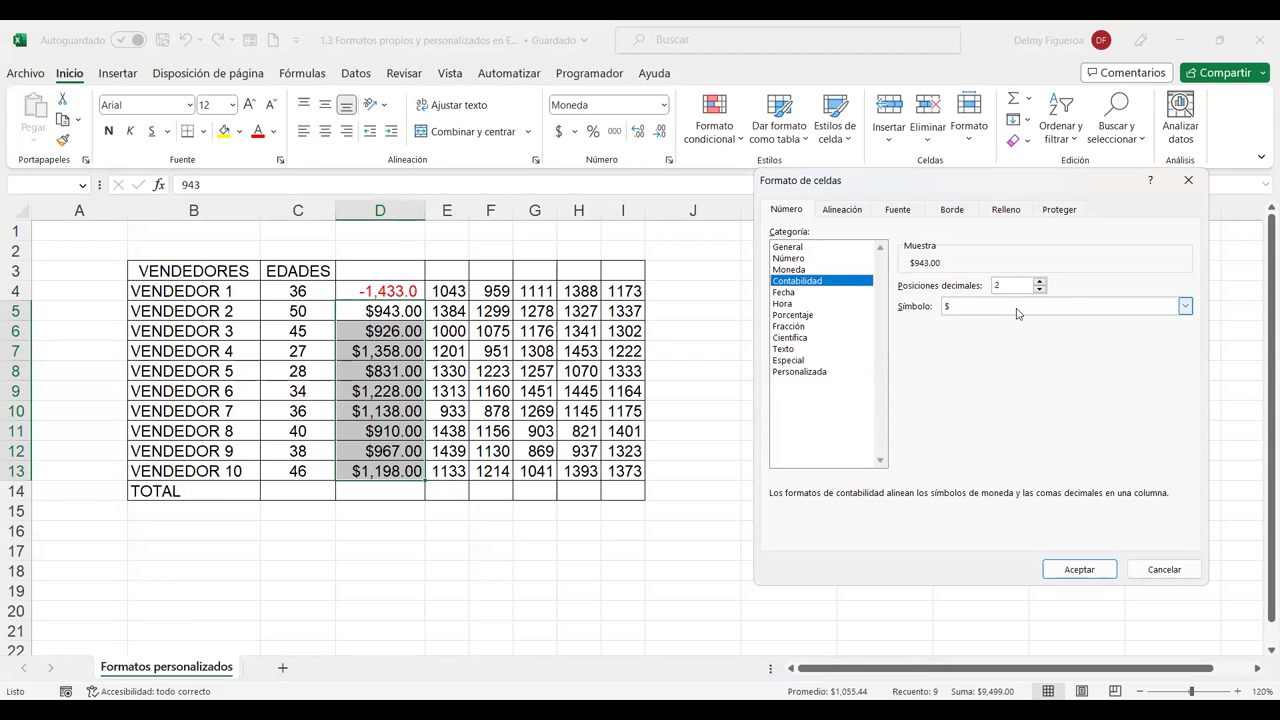
{"action": "left_click", "coordinate": [806, 270]}
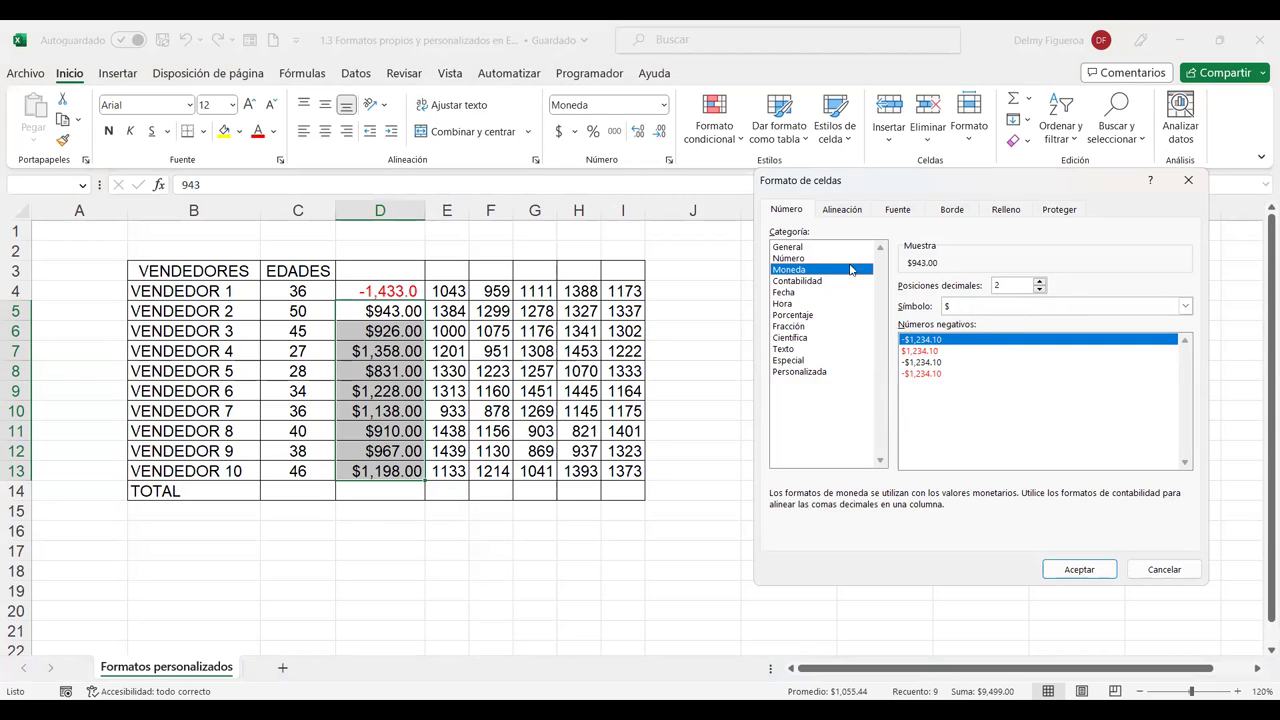
{"action": "left_click", "coordinate": [804, 281]}
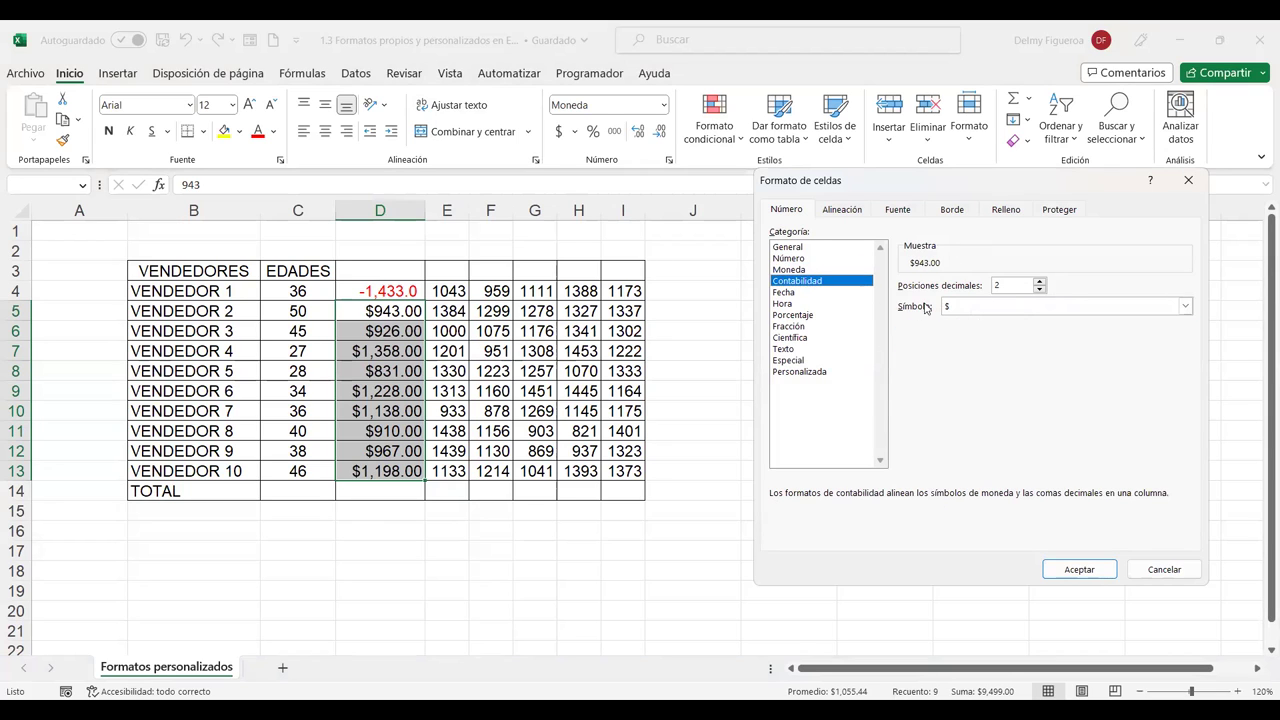
{"action": "left_click", "coordinate": [1099, 569]}
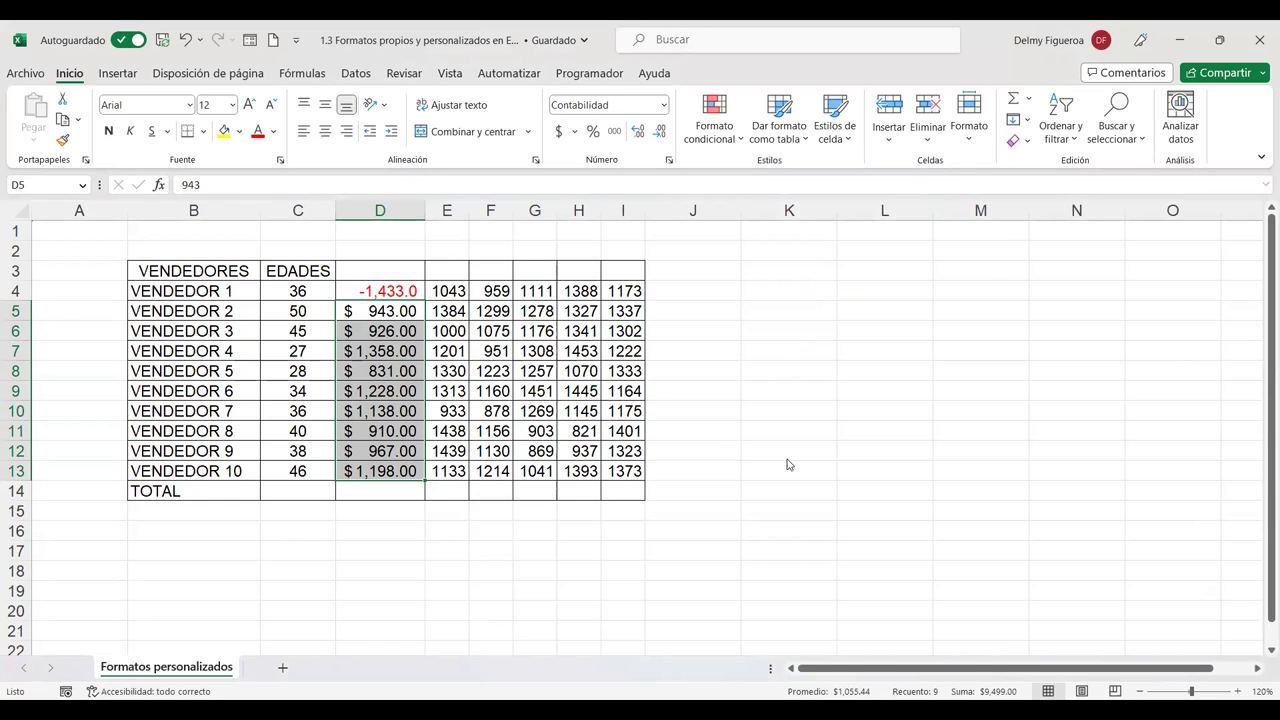
Step: Reopen Format Cells, close it unchanged, and select the column E figures
{"action": "key", "text": "ctrl+1"}
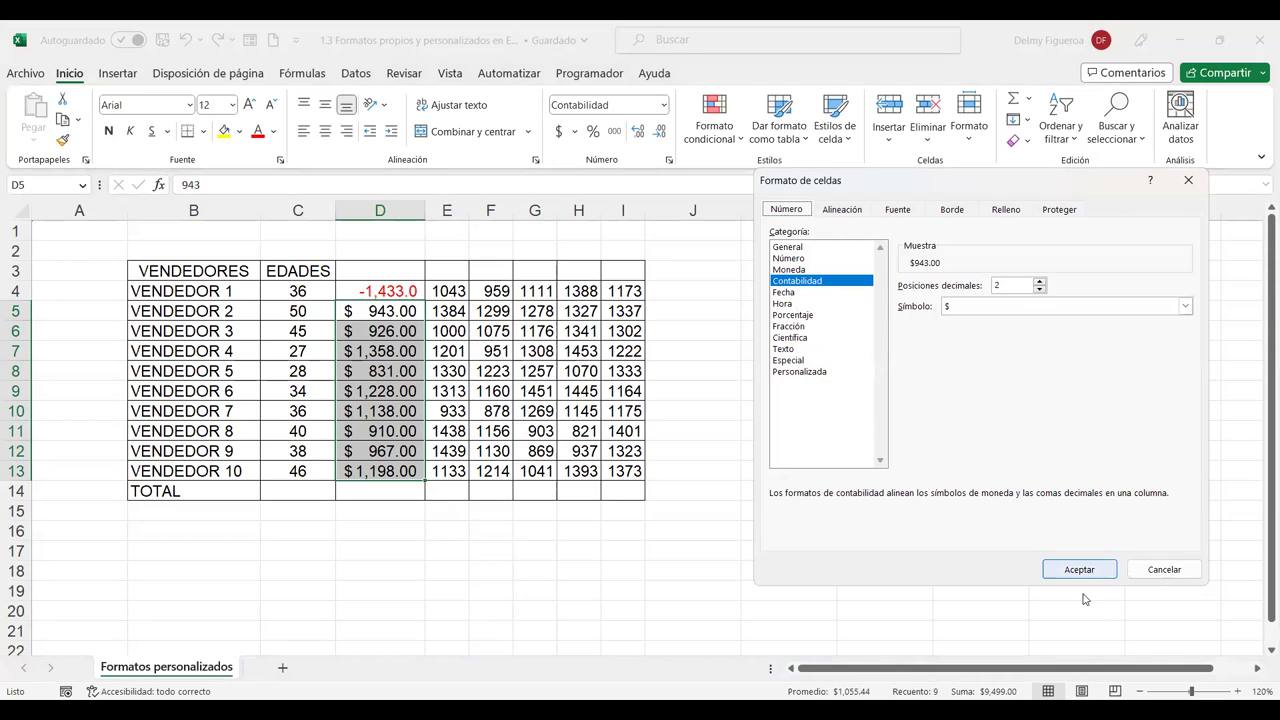
{"action": "left_click", "coordinate": [1184, 571]}
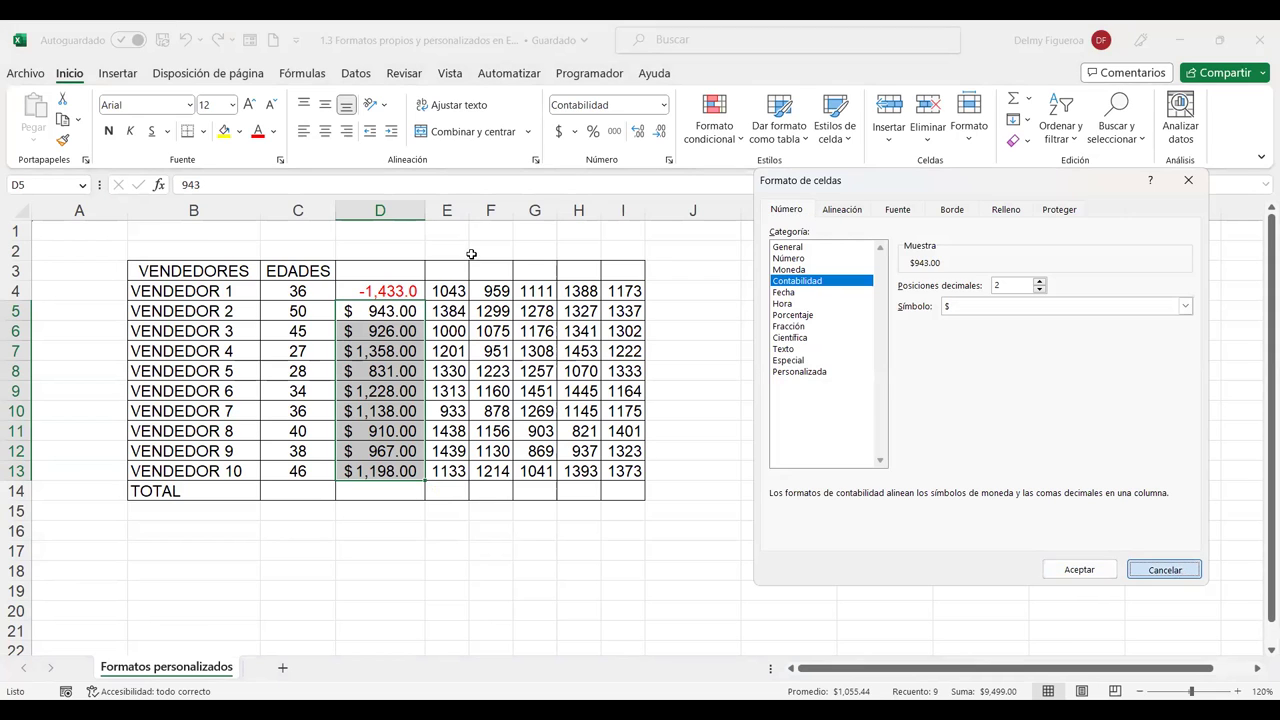
{"action": "left_click_drag", "start_coordinate": [452, 289], "coordinate": [456, 472]}
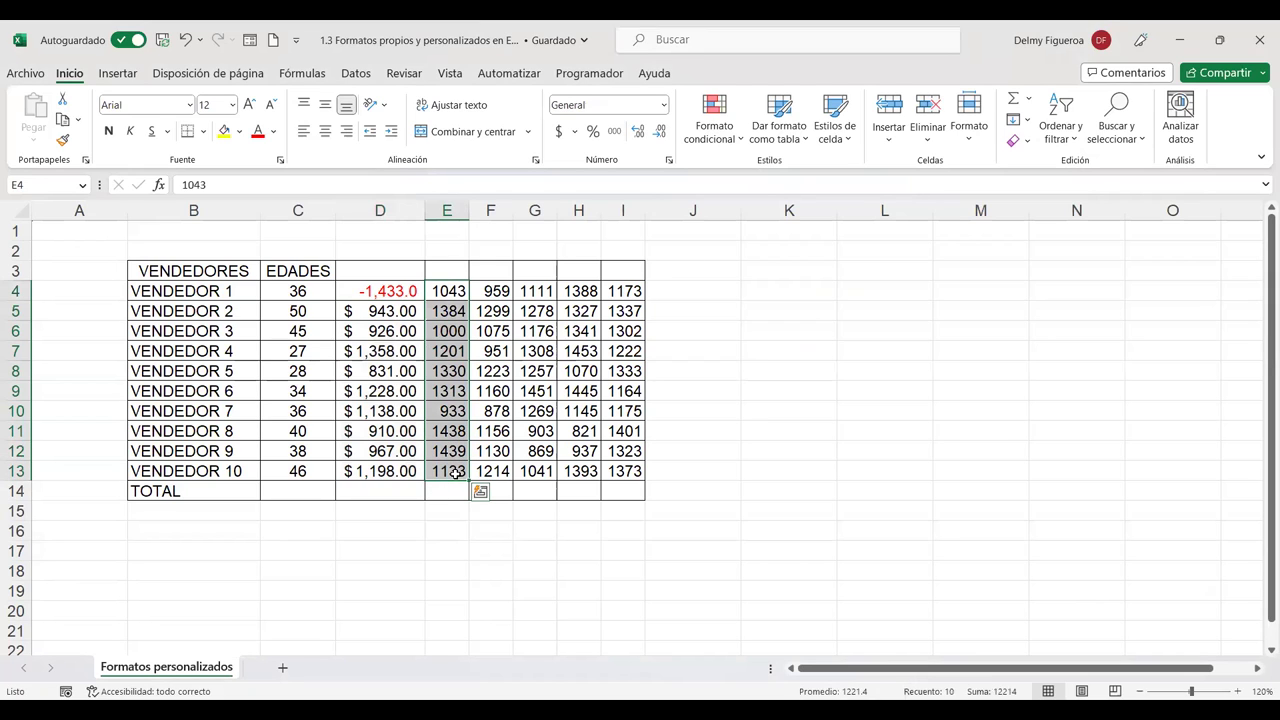
Step: Format E4:E13 with the Fecha short-date category, showing dates like 8/11/1902
{"action": "key", "text": "ctrl+1"}
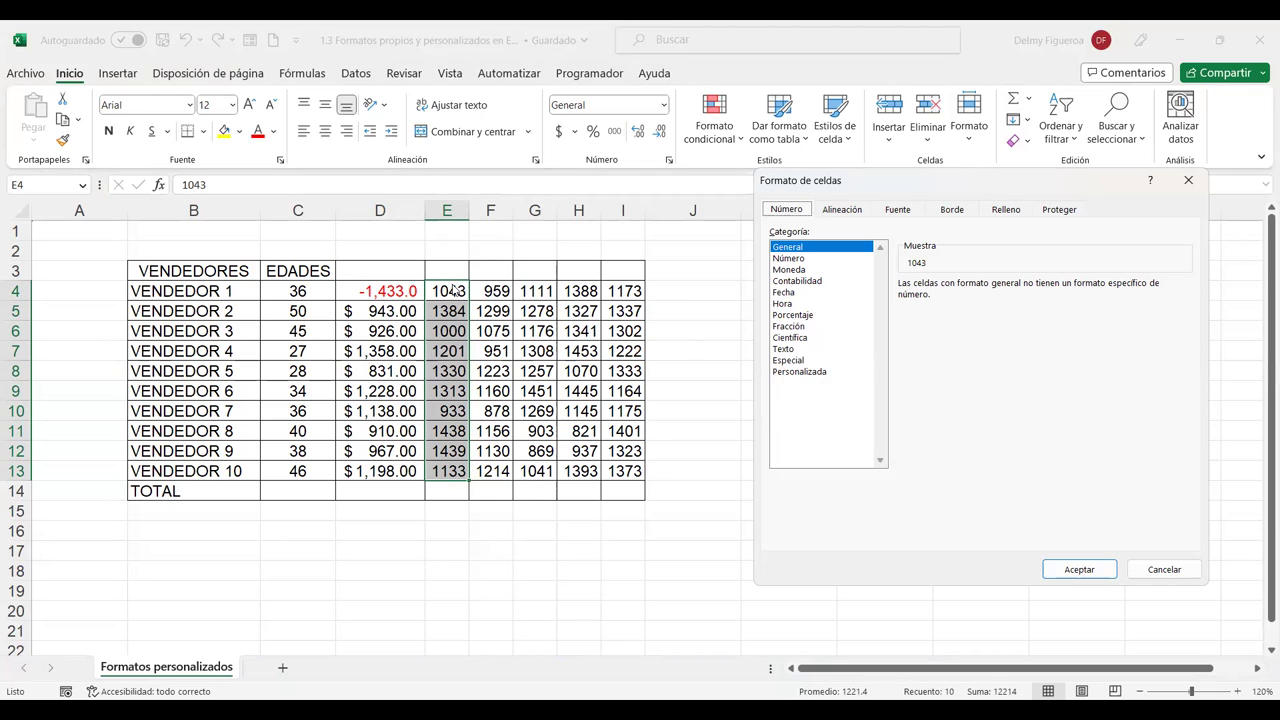
{"action": "left_click", "coordinate": [785, 292]}
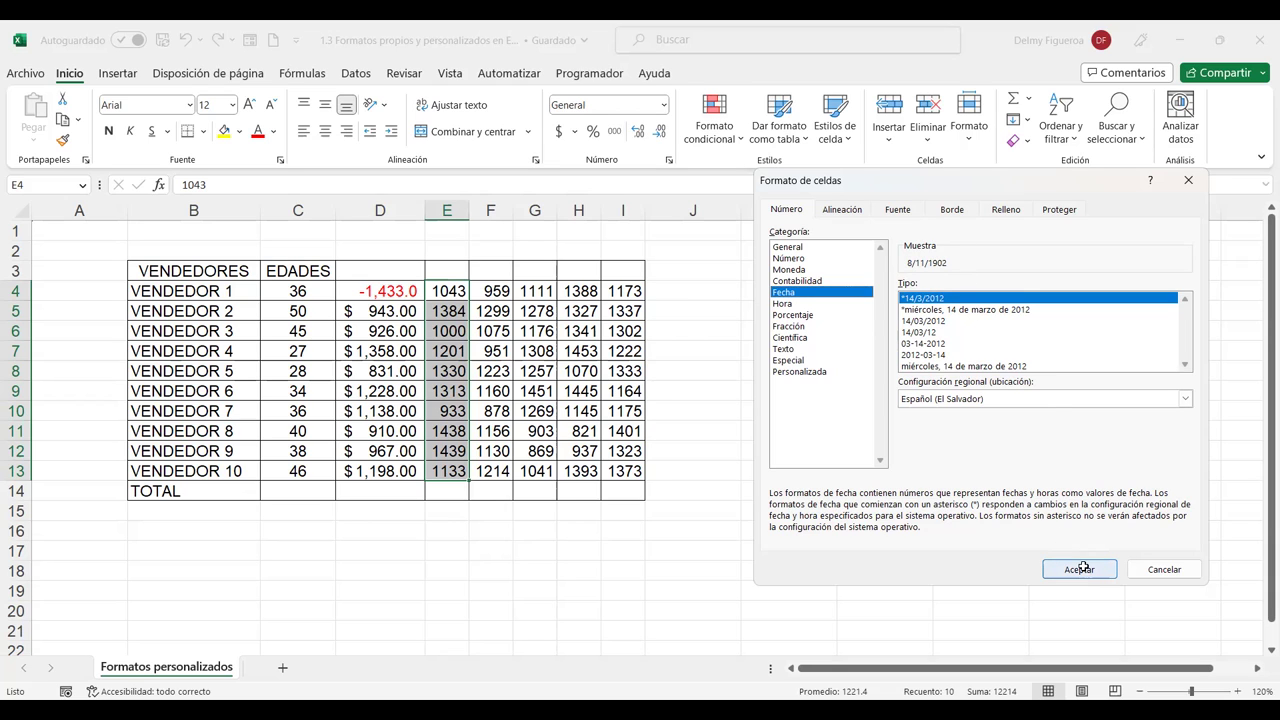
{"action": "left_click", "coordinate": [1083, 567]}
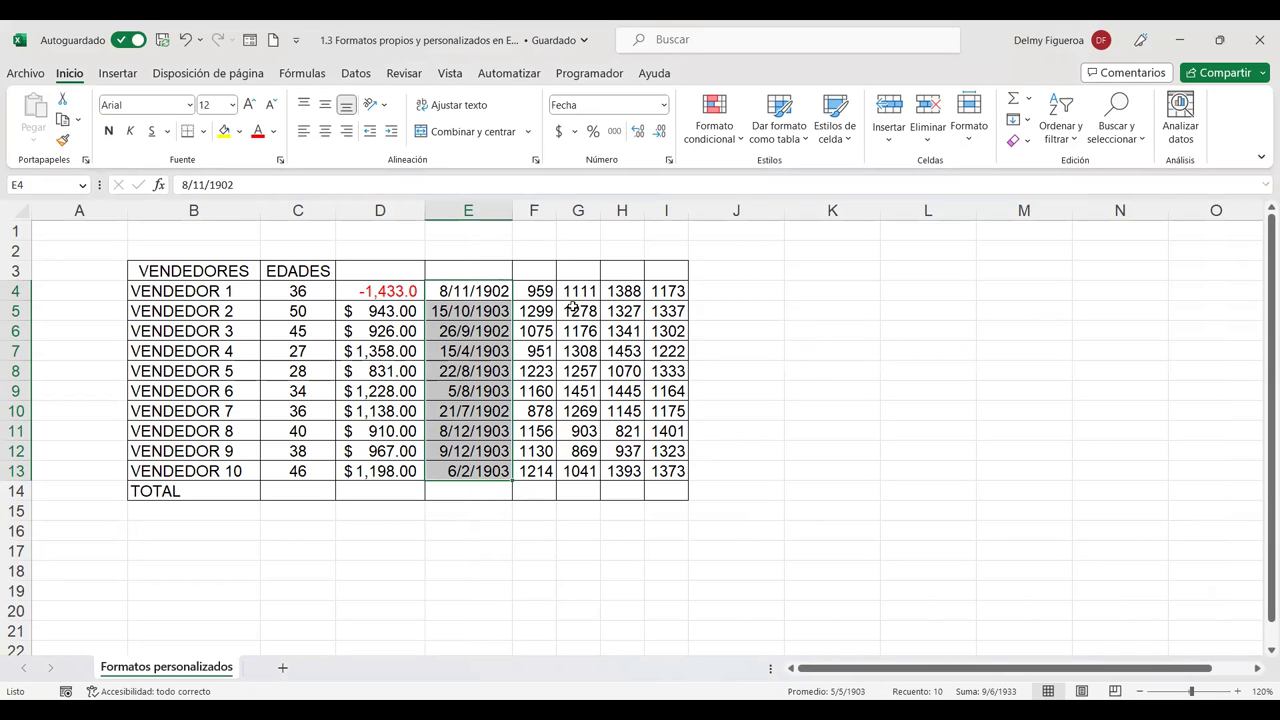
Step: Preview the Fecha types and apply the long weekday date (sábado, 08 de noviembre de 1902) to column E
{"action": "key", "text": "ctrl+1"}
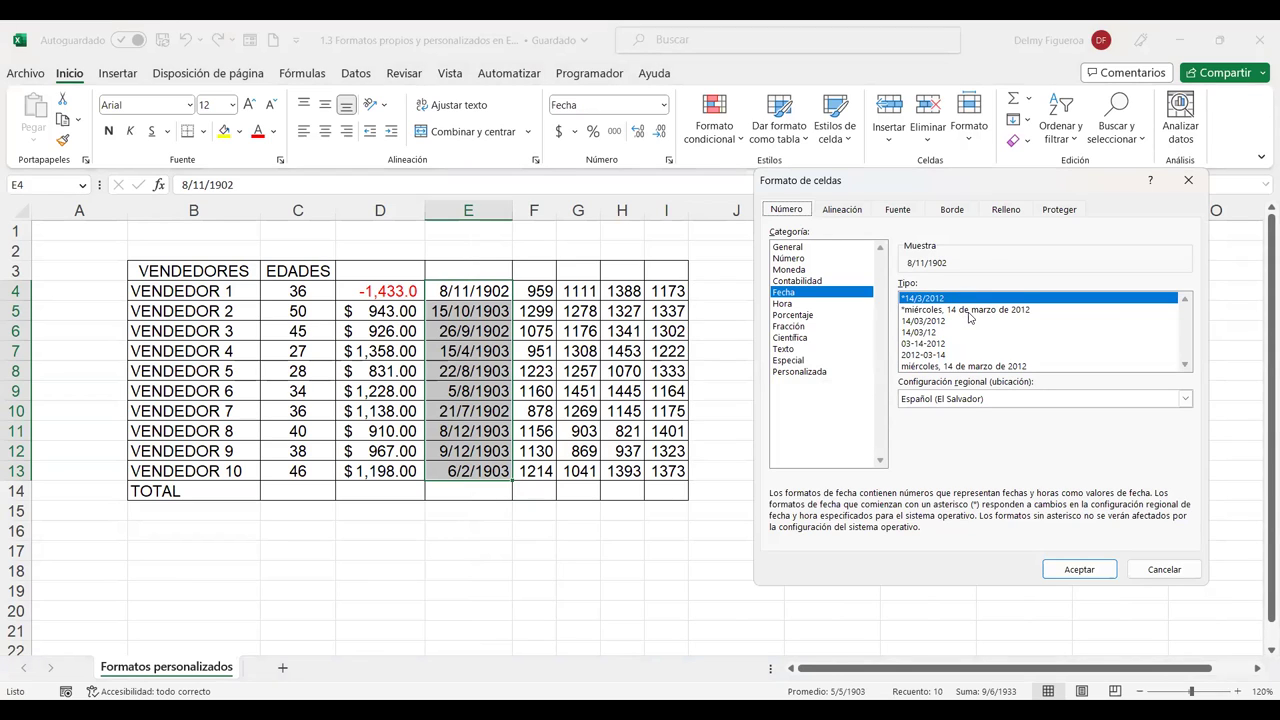
{"action": "left_click", "coordinate": [968, 312]}
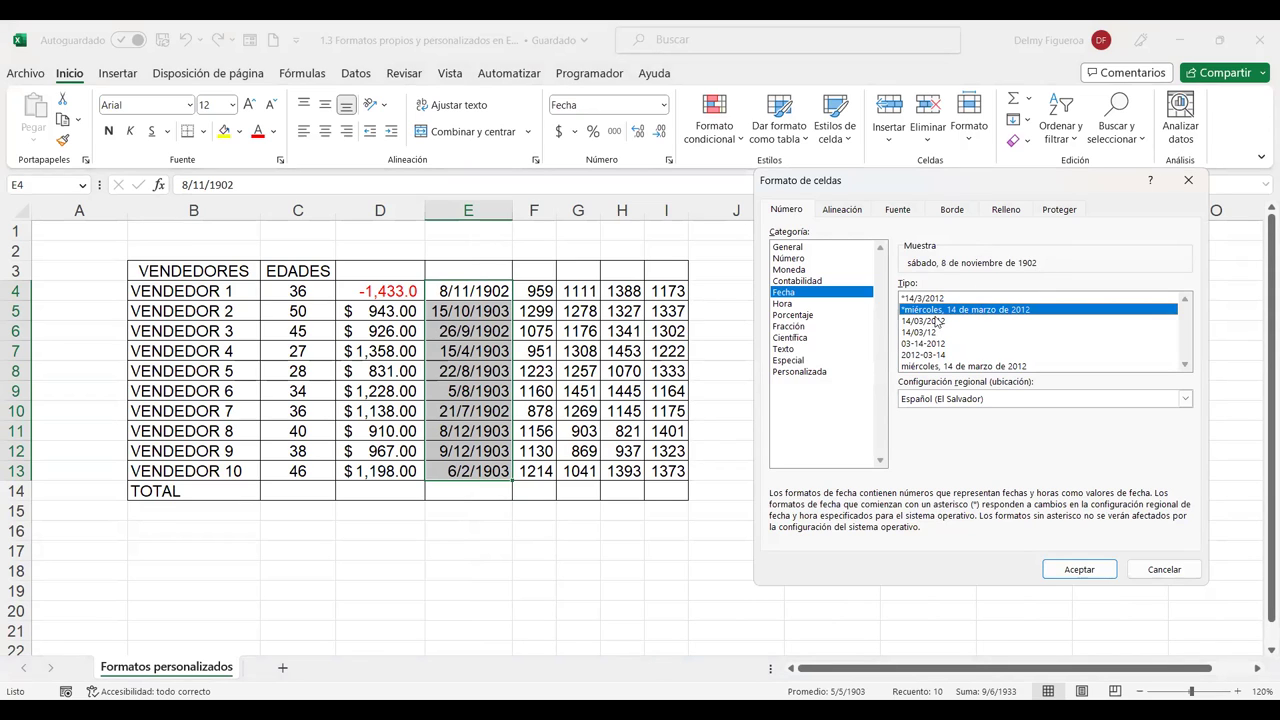
{"action": "left_click", "coordinate": [938, 322]}
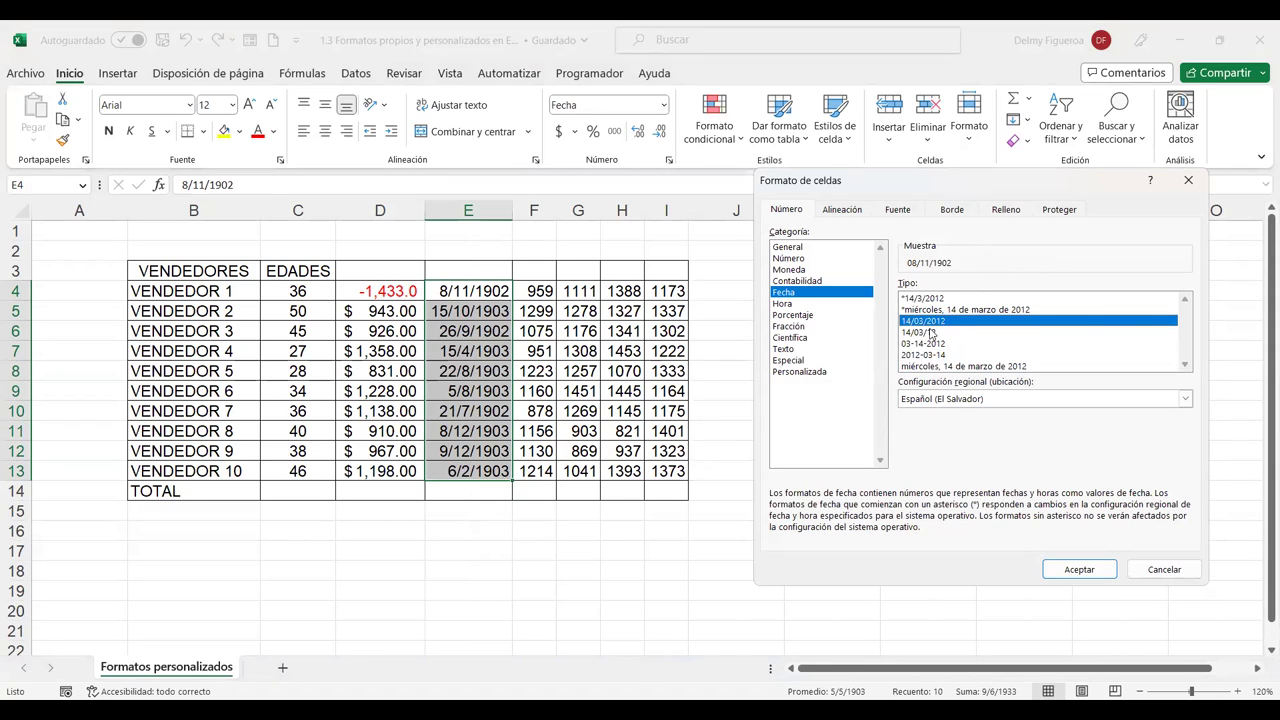
{"action": "left_click", "coordinate": [932, 334]}
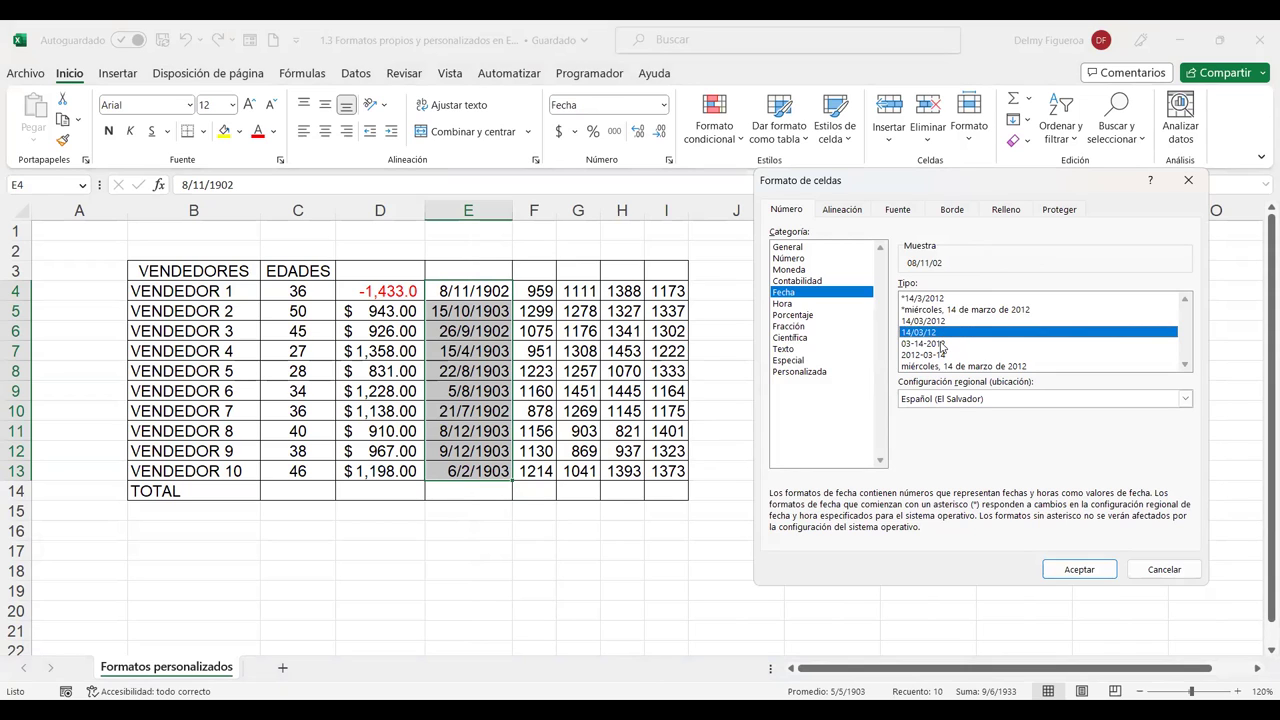
{"action": "left_click", "coordinate": [941, 344]}
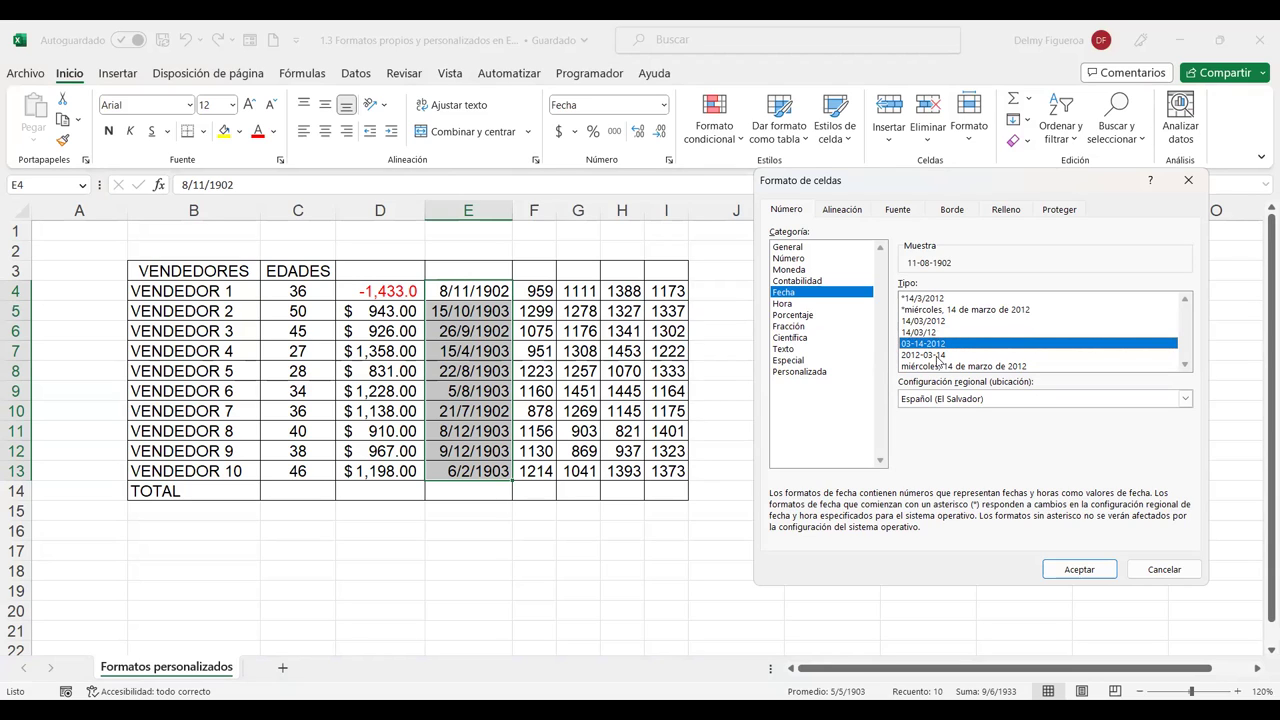
{"action": "left_click", "coordinate": [936, 356]}
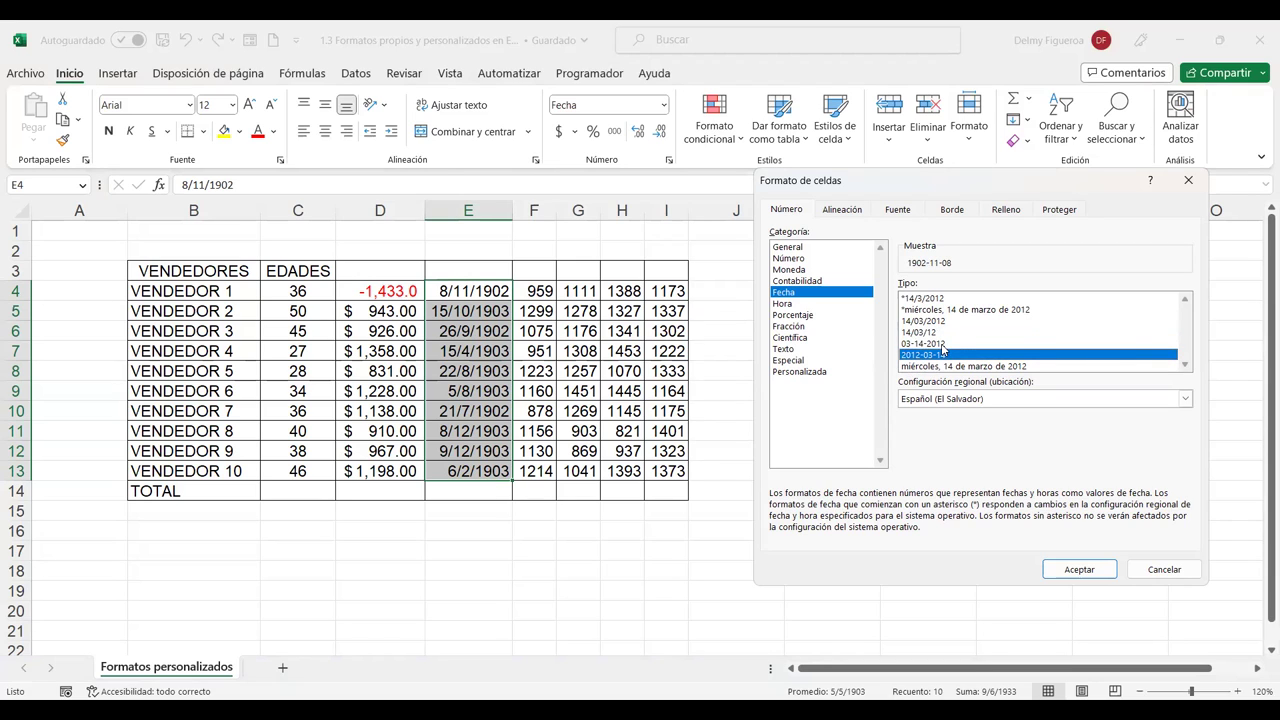
{"action": "left_click", "coordinate": [977, 367]}
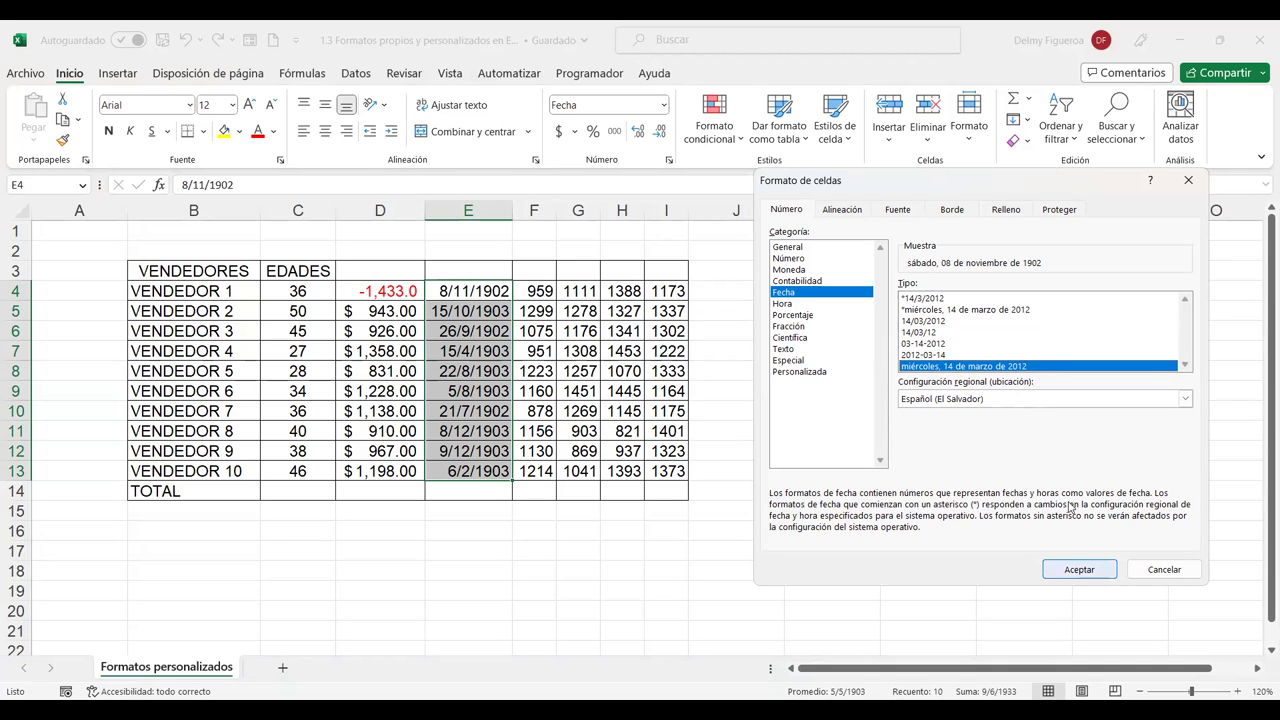
{"action": "left_click", "coordinate": [1062, 565]}
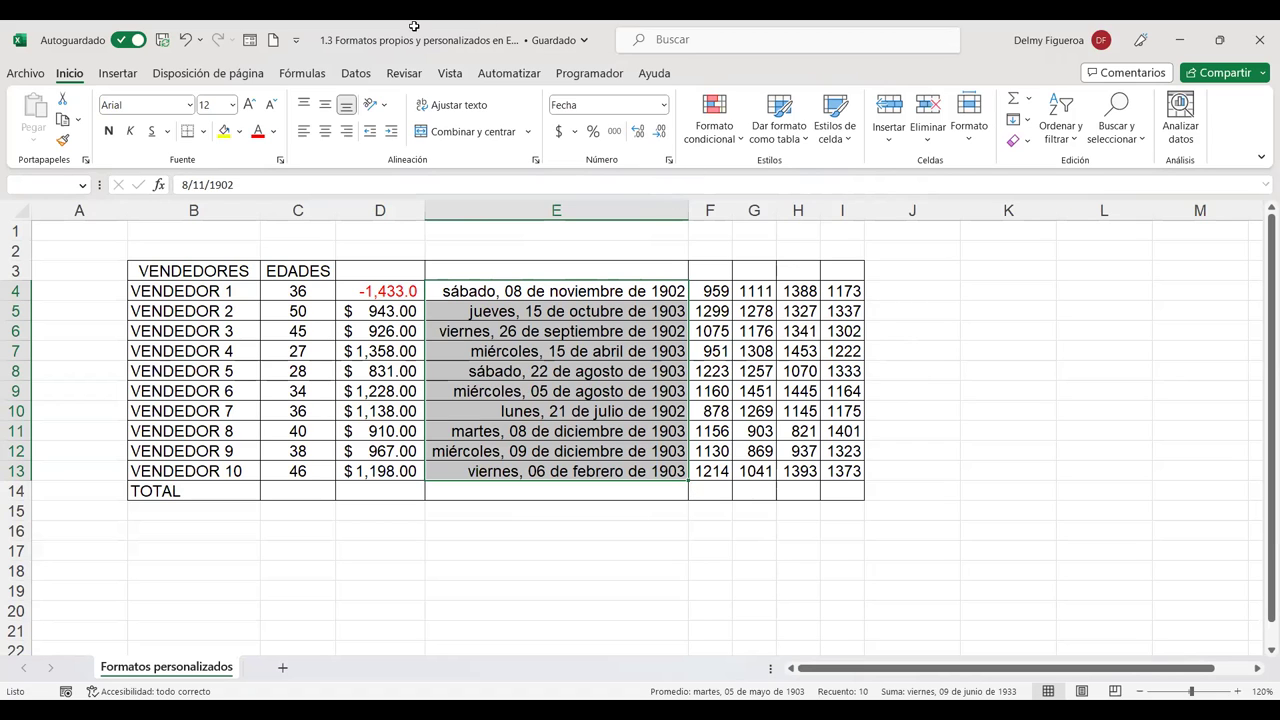
{"action": "key", "text": "ctrl+1"}
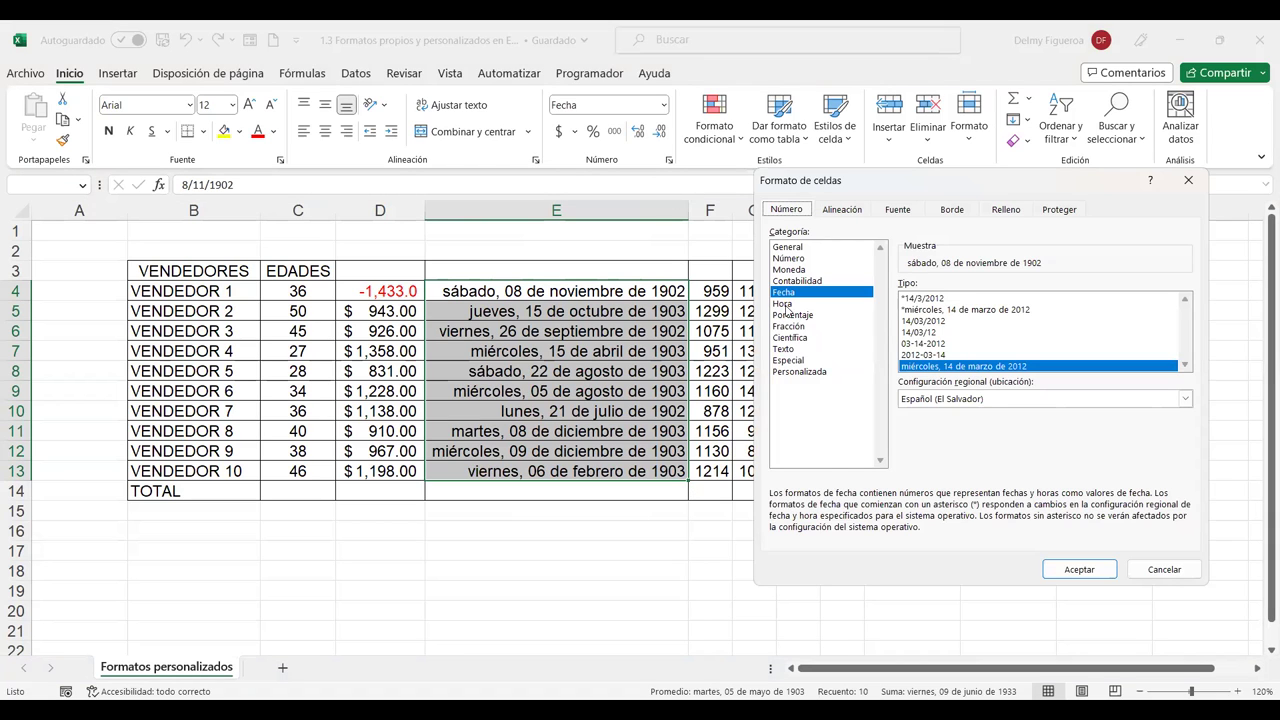
Step: View the Hora time formats, cancel, and undo the date formatting in column E
{"action": "left_click", "coordinate": [787, 304]}
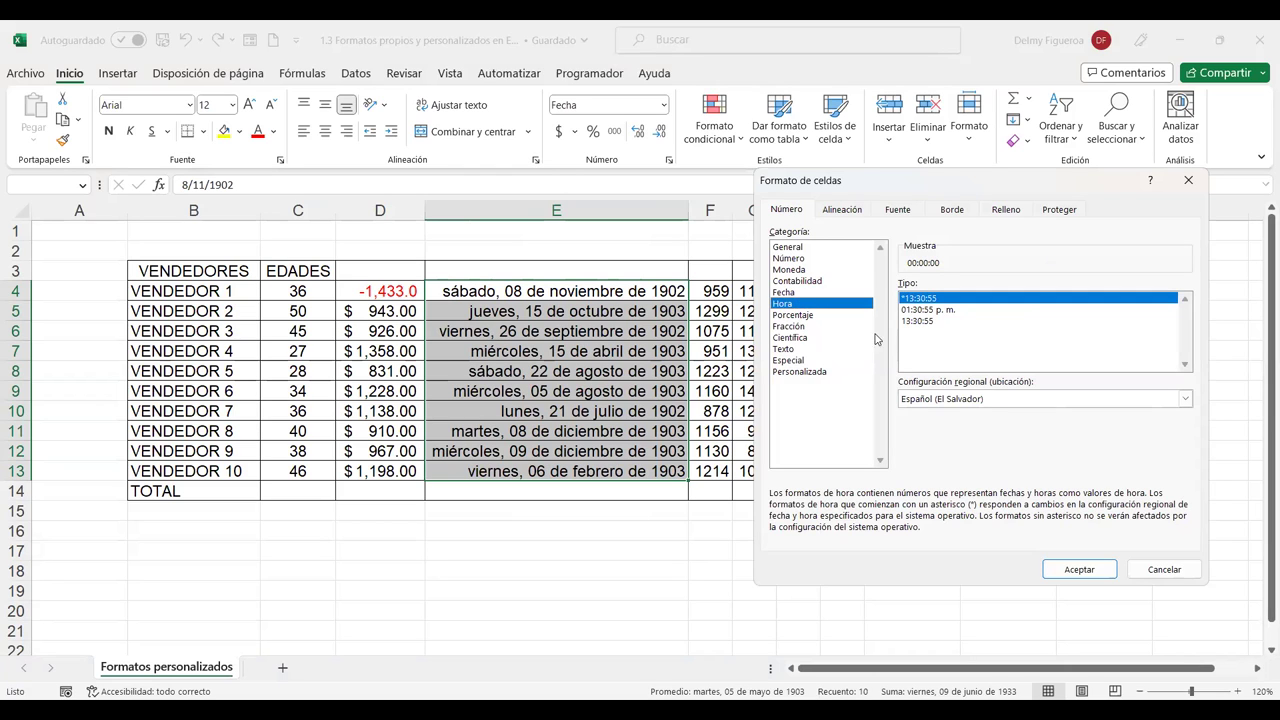
{"action": "left_click", "coordinate": [1172, 572]}
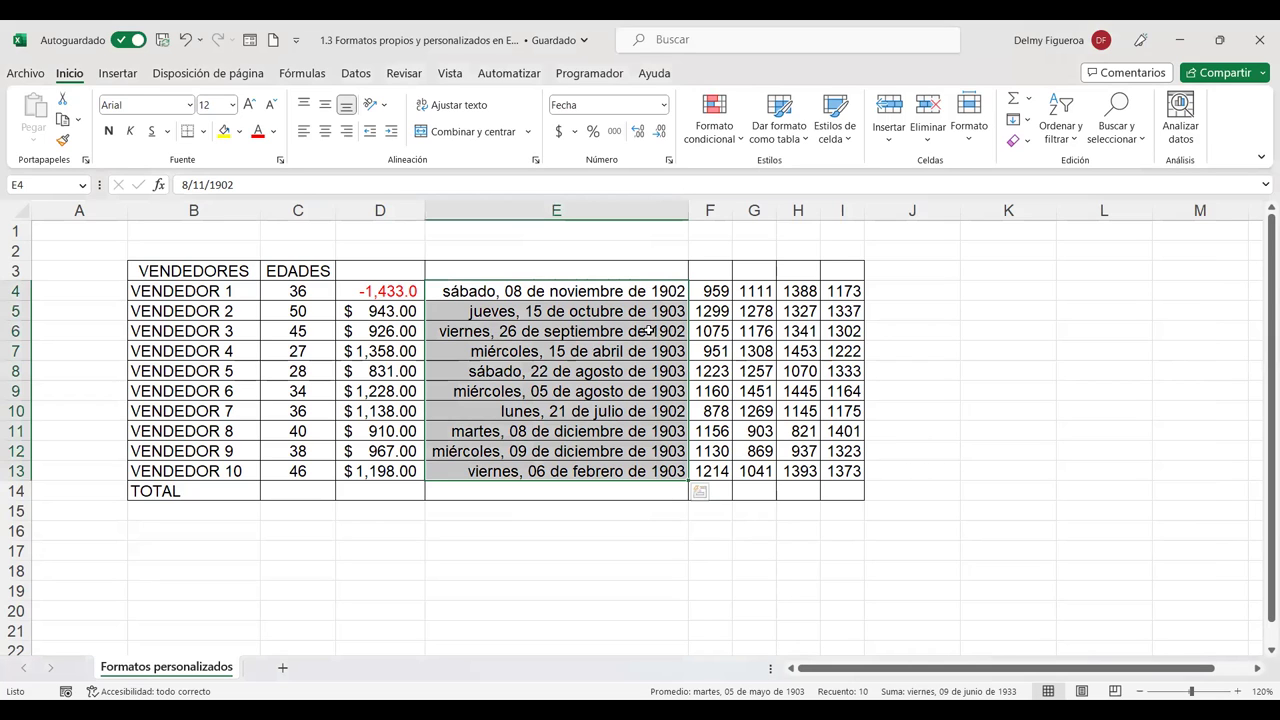
{"action": "key", "text": "ctrl+z"}
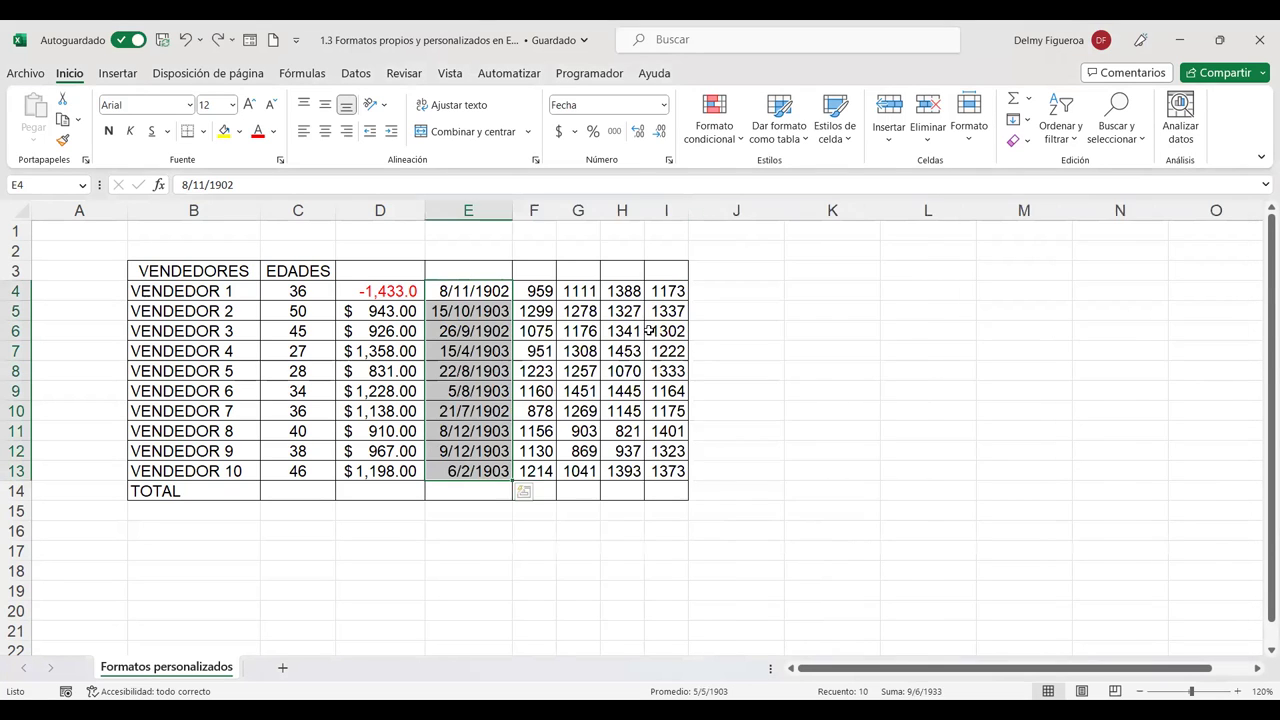
{"action": "key", "text": "ctrl+z"}
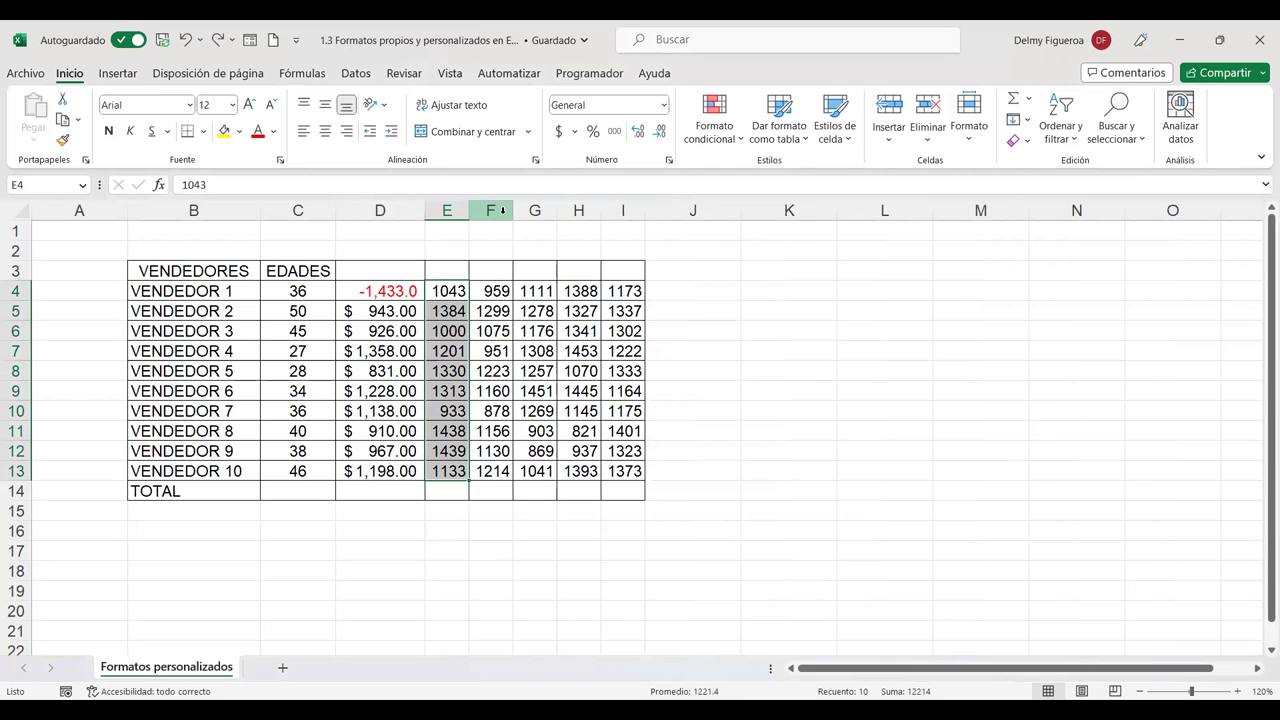
Step: Insert an empty column before column F, undoing and redoing the insertion
{"action": "left_click", "coordinate": [503, 210]}
{"action": "right_click", "coordinate": [503, 210]}
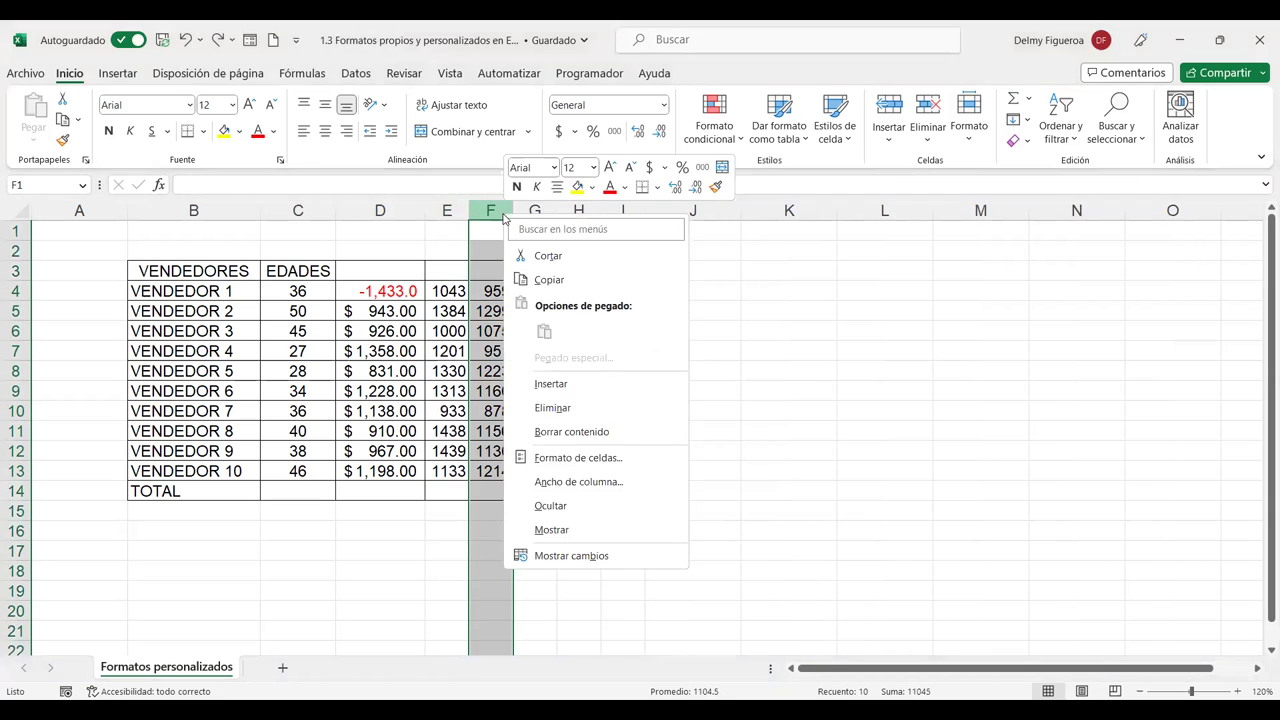
{"action": "left_click", "coordinate": [551, 384]}
{"action": "left_click", "coordinate": [488, 287]}
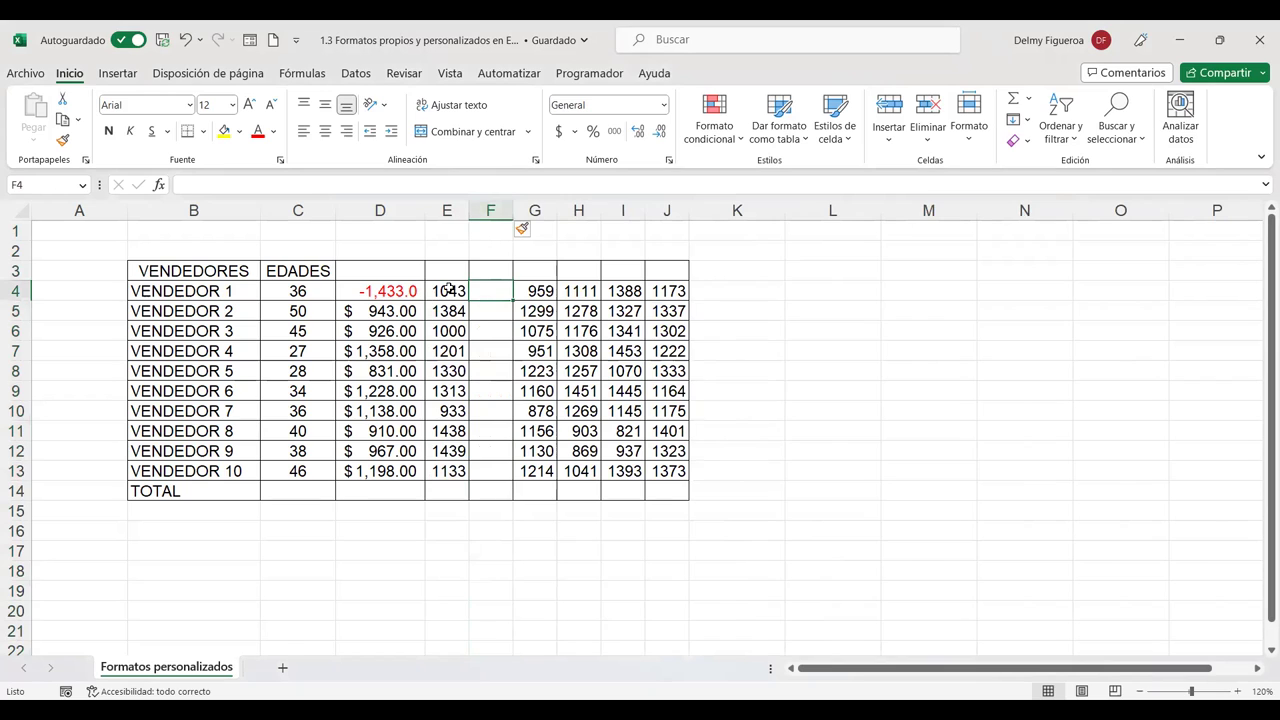
{"action": "left_click_drag", "start_coordinate": [442, 291], "coordinate": [448, 471]}
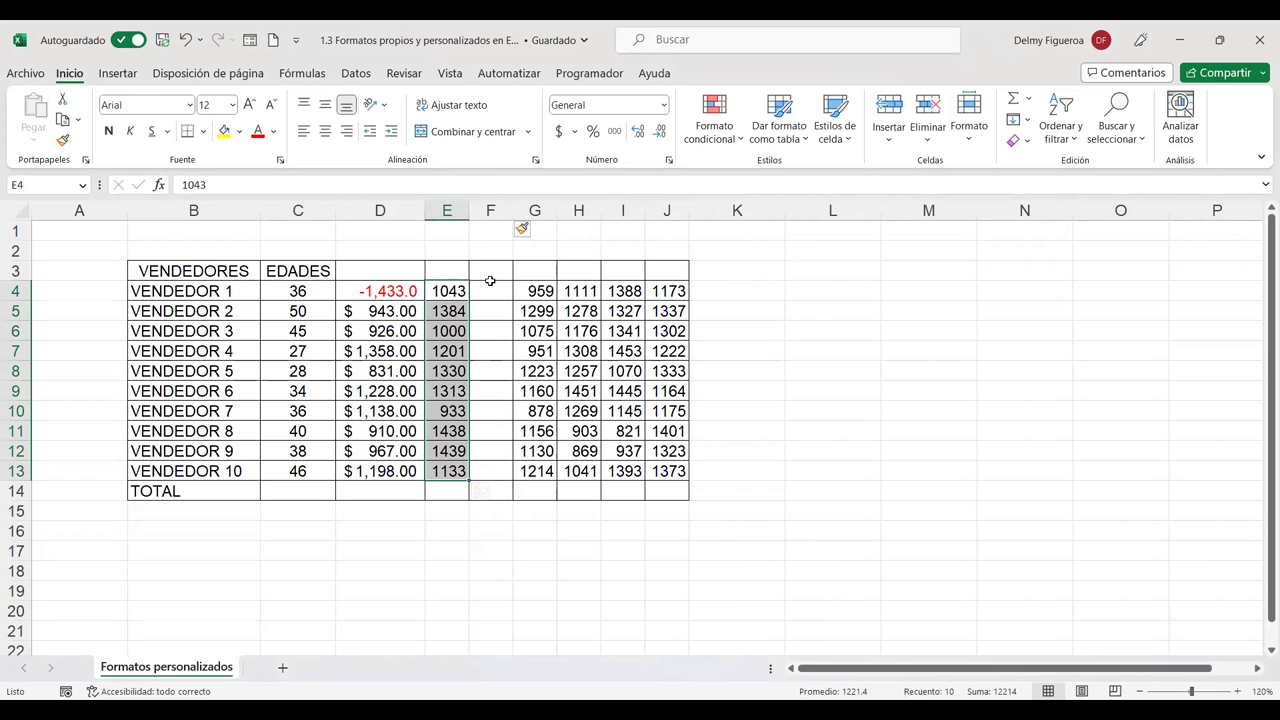
{"action": "key", "text": "ctrl+z"}
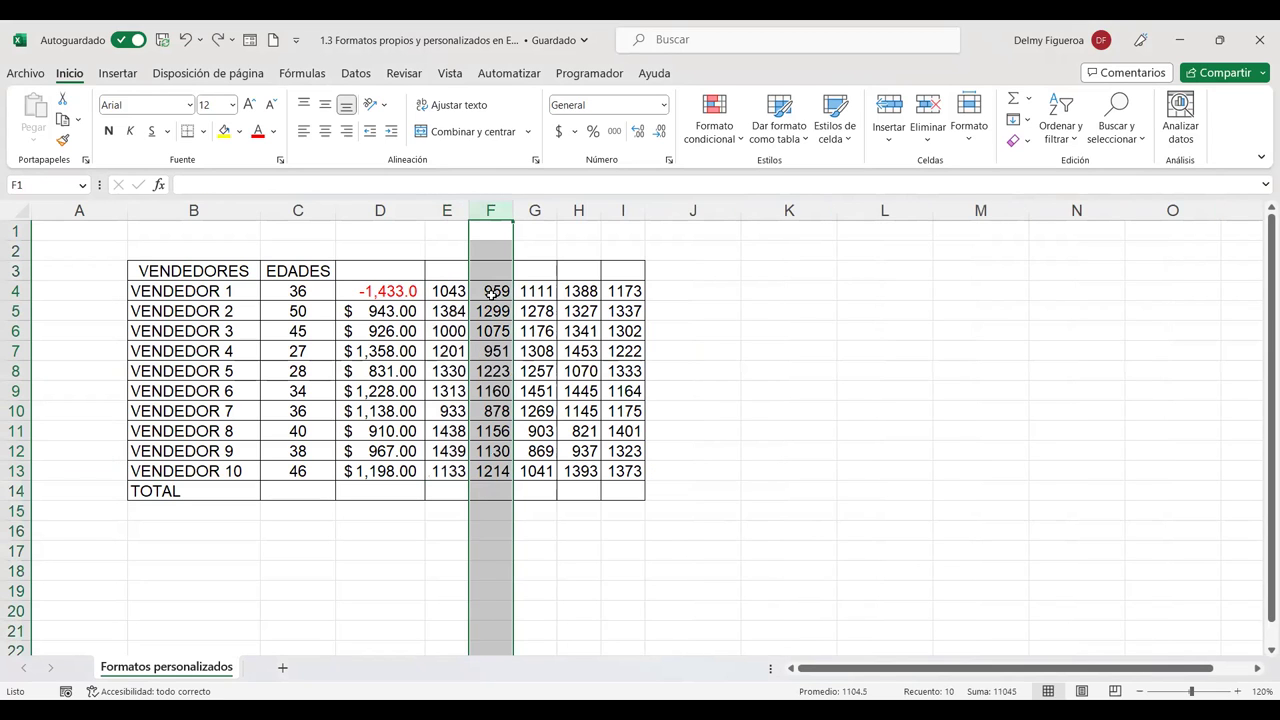
{"action": "key", "text": "ctrl+y"}
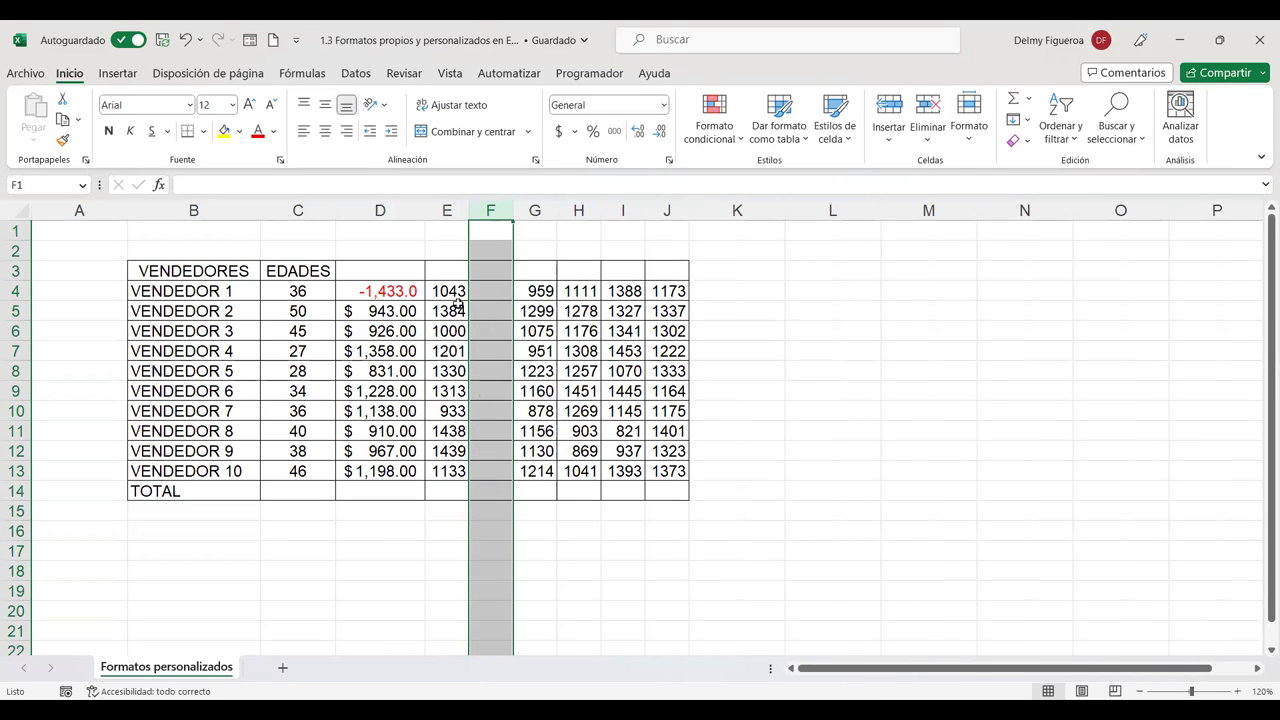
Step: Copy column E's figures into the new column F and select F4:F13
{"action": "left_click_drag", "start_coordinate": [449, 291], "coordinate": [449, 311]}
{"action": "mouse_move", "coordinate": [450, 356]}
{"action": "left_mouse_down"}
{"action": "mouse_move", "coordinate": [449, 471]}
{"action": "mouse_move", "coordinate": [500, 481]}
{"action": "left_mouse_up"}
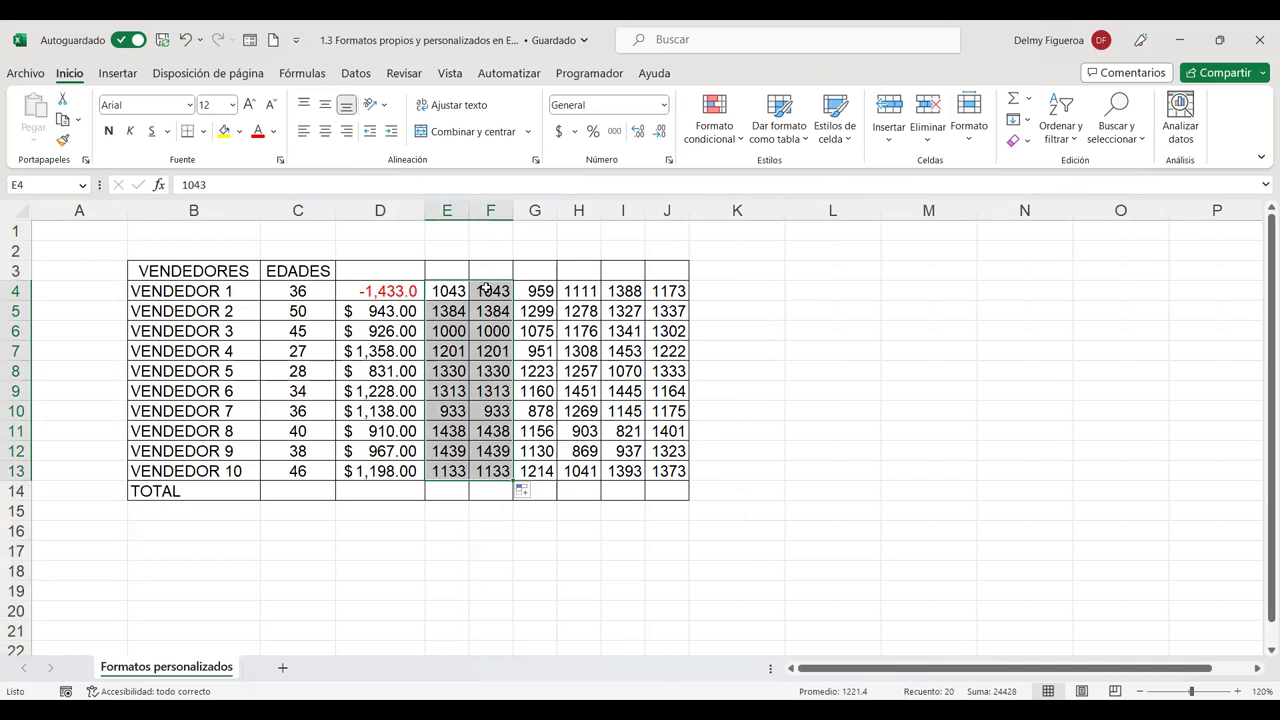
{"action": "left_click", "coordinate": [486, 290]}
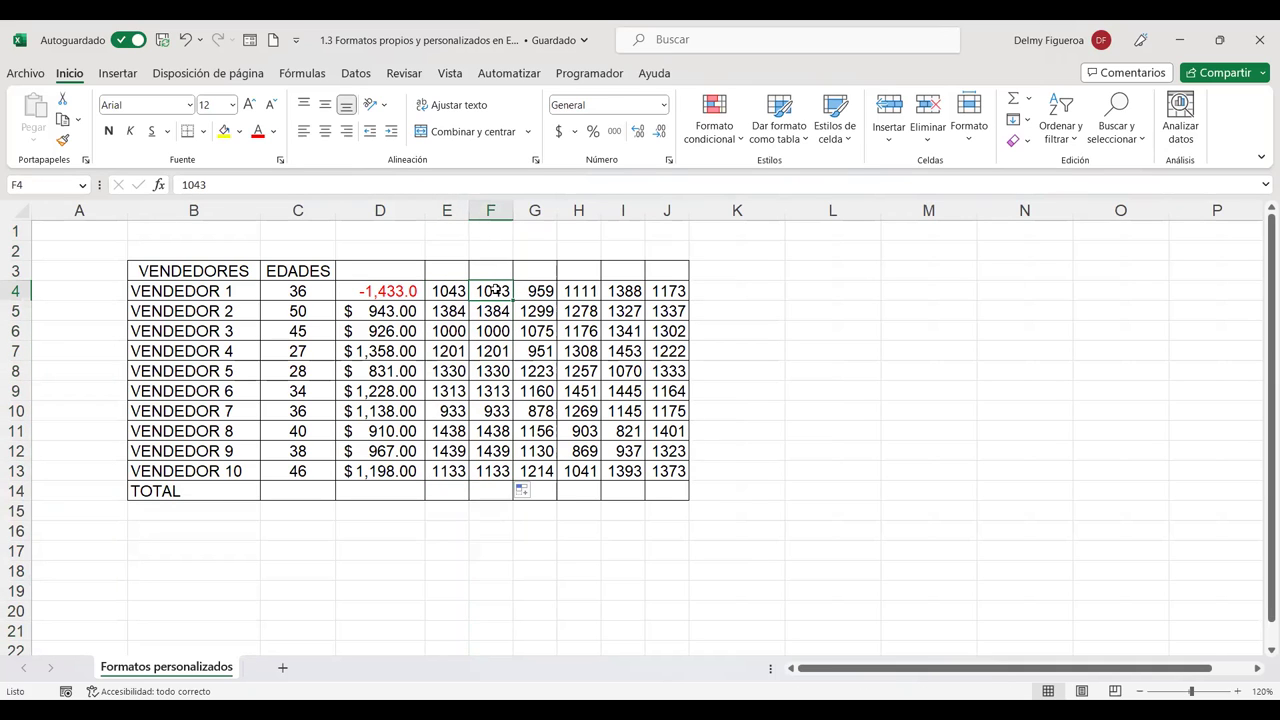
{"action": "left_click_drag", "start_coordinate": [494, 290], "coordinate": [490, 471]}
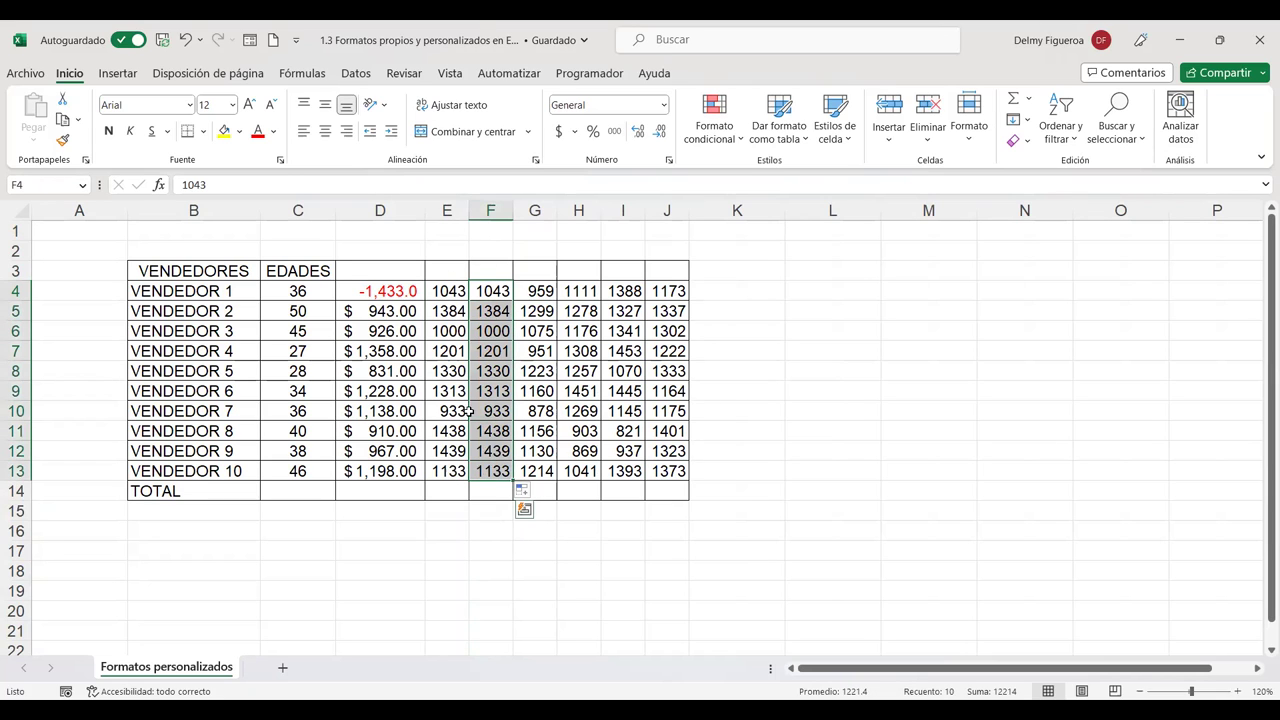
Step: Format F4:F13 as Fecha short dates and autofit column F so every date fits
{"action": "key", "text": "ctrl+1"}
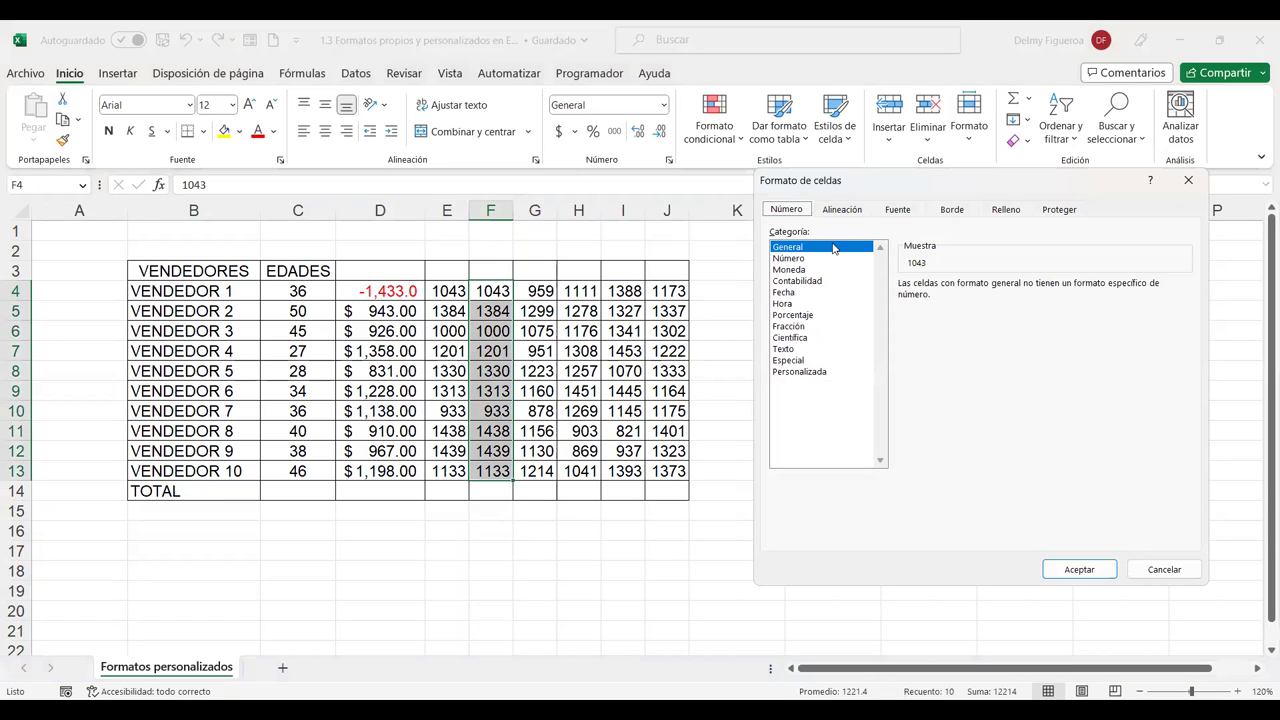
{"action": "left_click", "coordinate": [794, 293]}
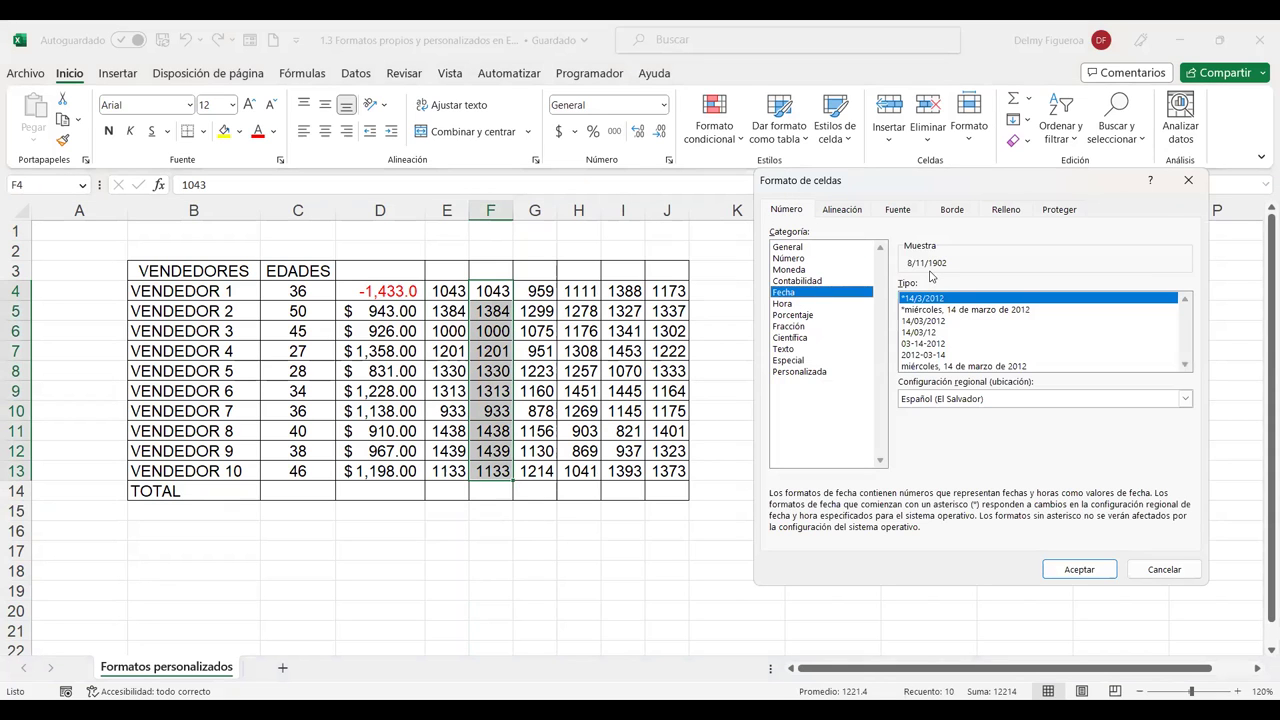
{"action": "left_click", "coordinate": [1077, 573]}
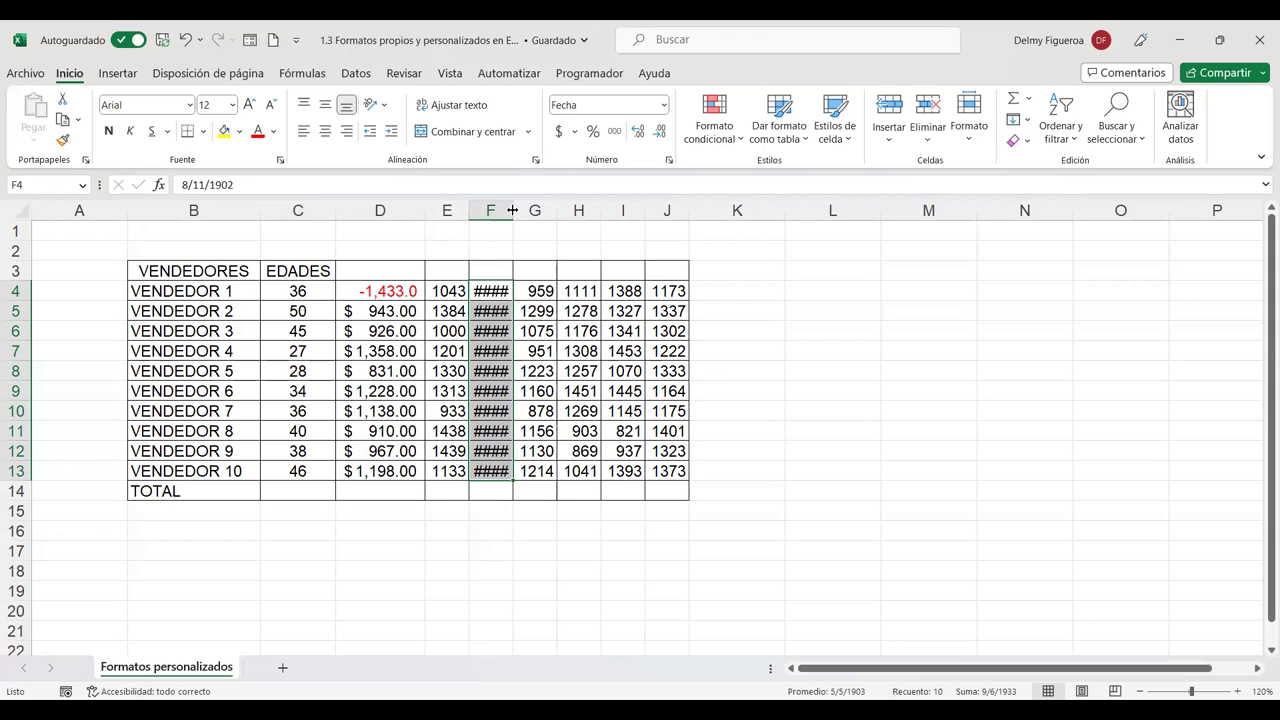
{"action": "double_click", "coordinate": [513, 210]}
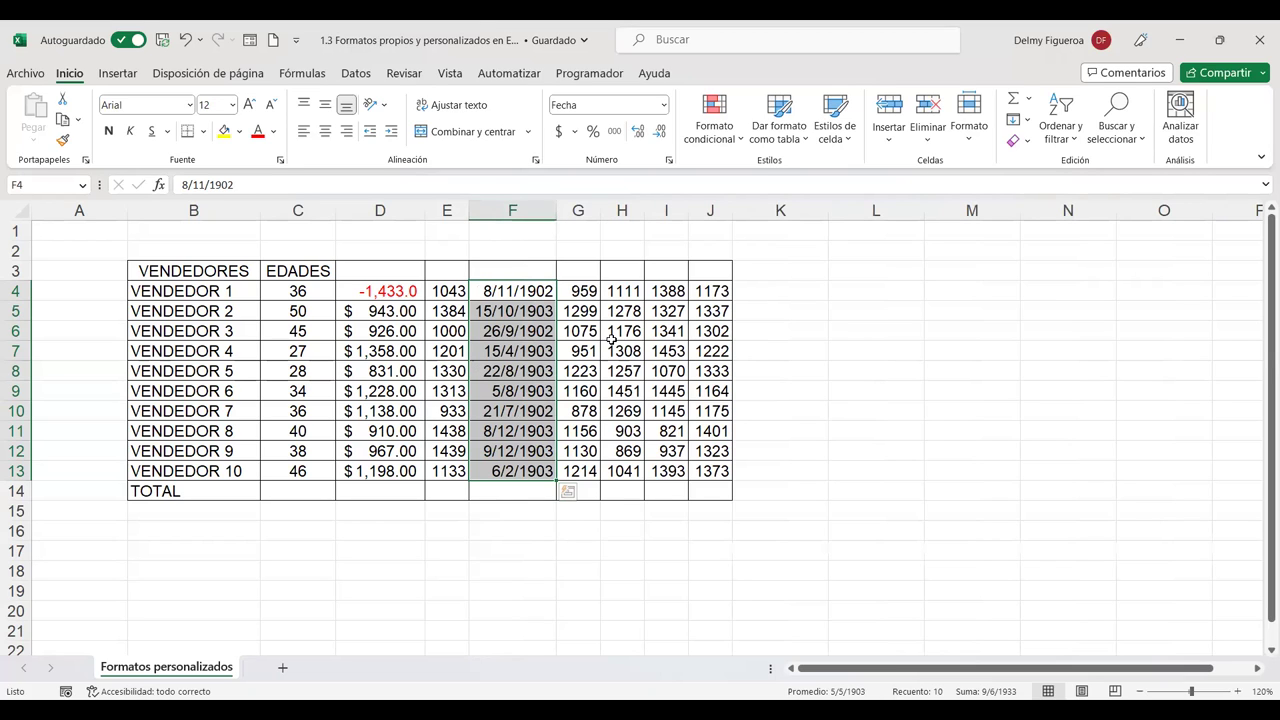
{"action": "left_click", "coordinate": [524, 290]}
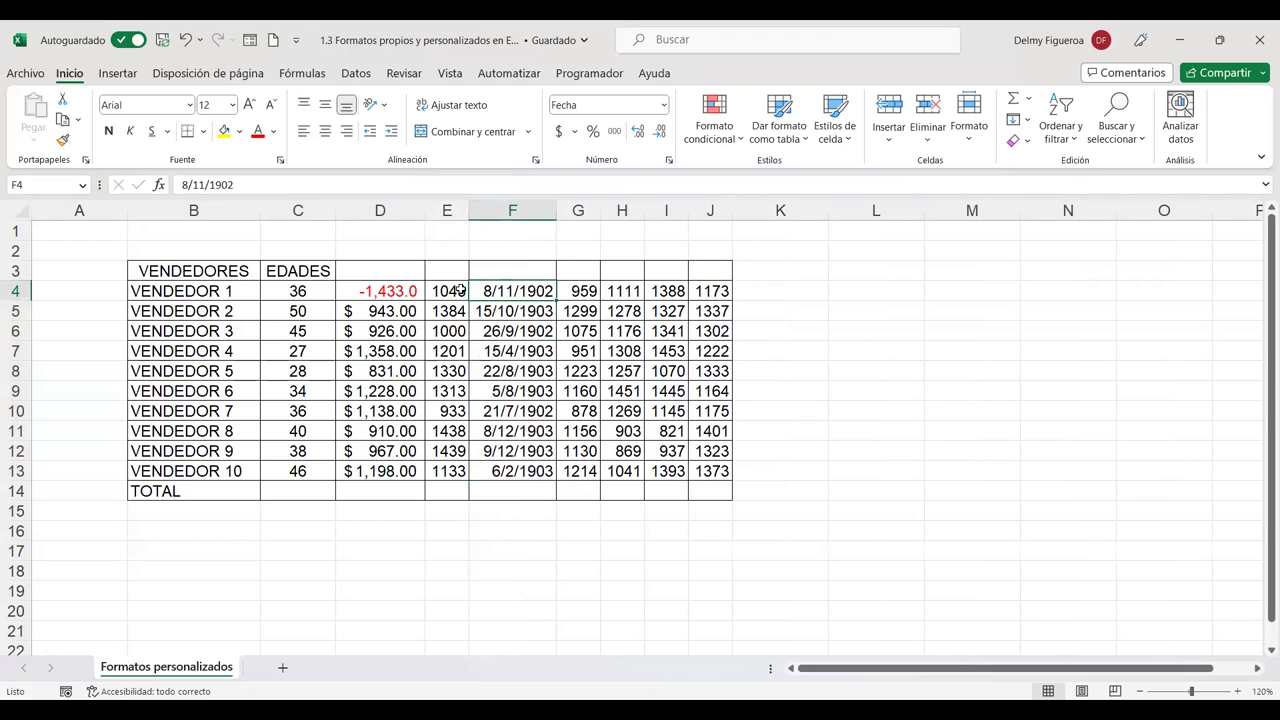
Step: Compare E5's number with F5's date, then enter 31/5/2023 in L4
{"action": "left_click", "coordinate": [437, 311]}
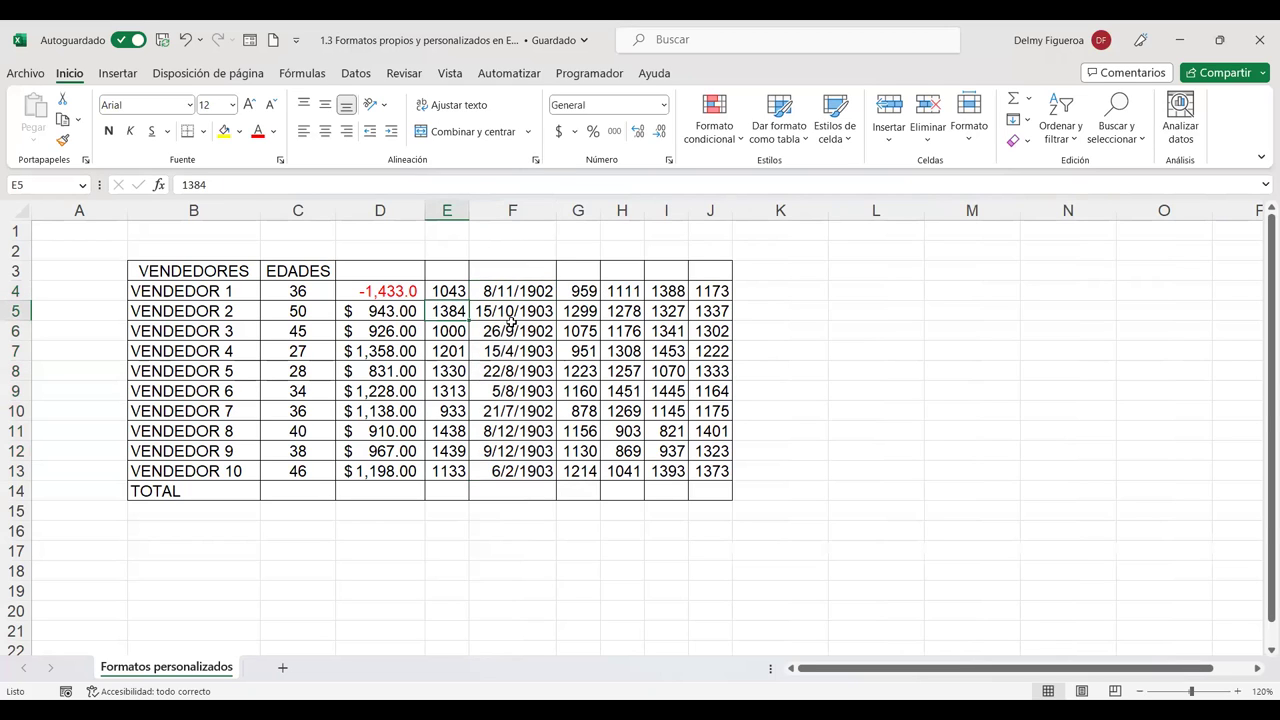
{"action": "left_click", "coordinate": [524, 315]}
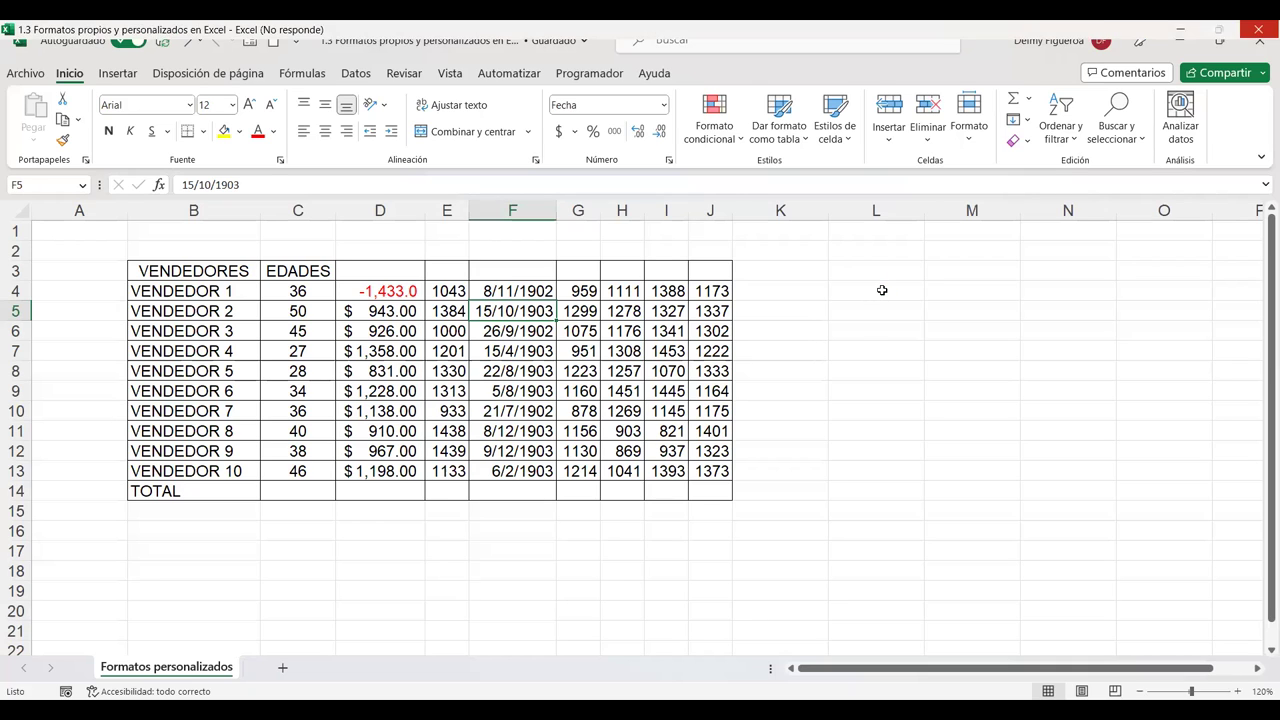
{"action": "left_click", "coordinate": [882, 290]}
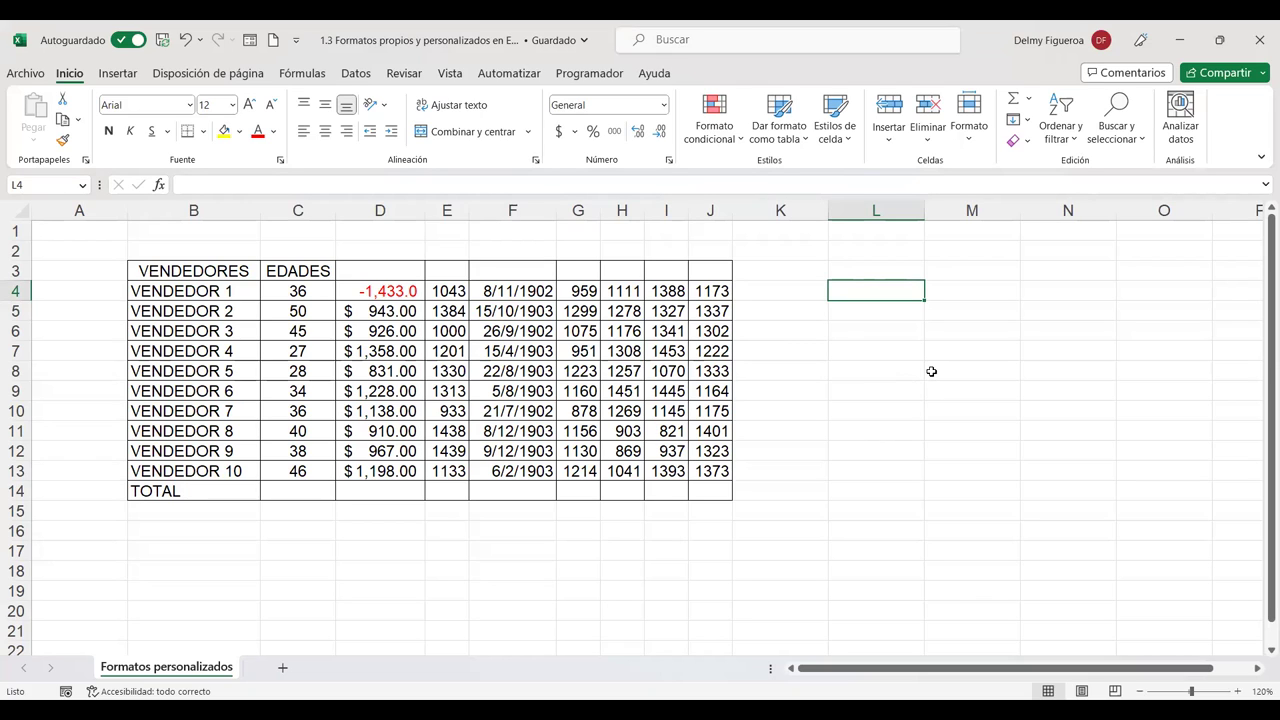
{"action": "type", "text": "3"}
{"action": "type", "text": "1/5/2023"}
{"action": "key", "text": "Return"}
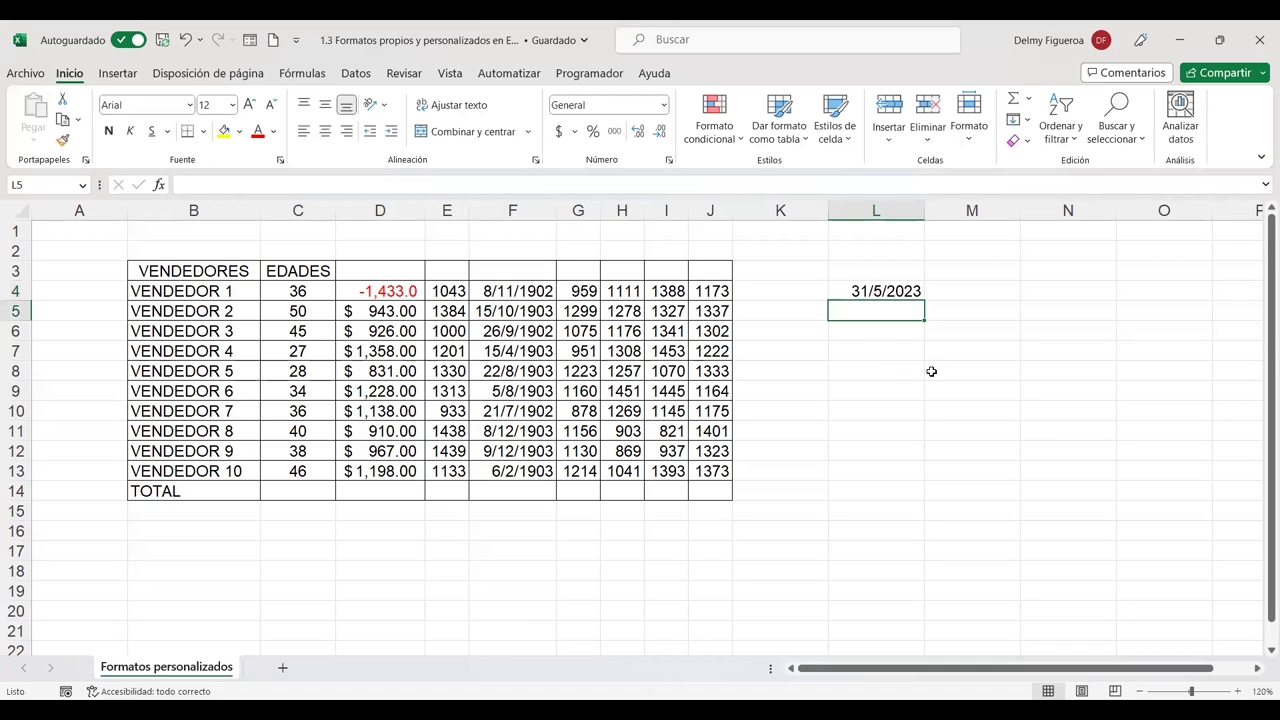
{"action": "key", "text": "Up"}
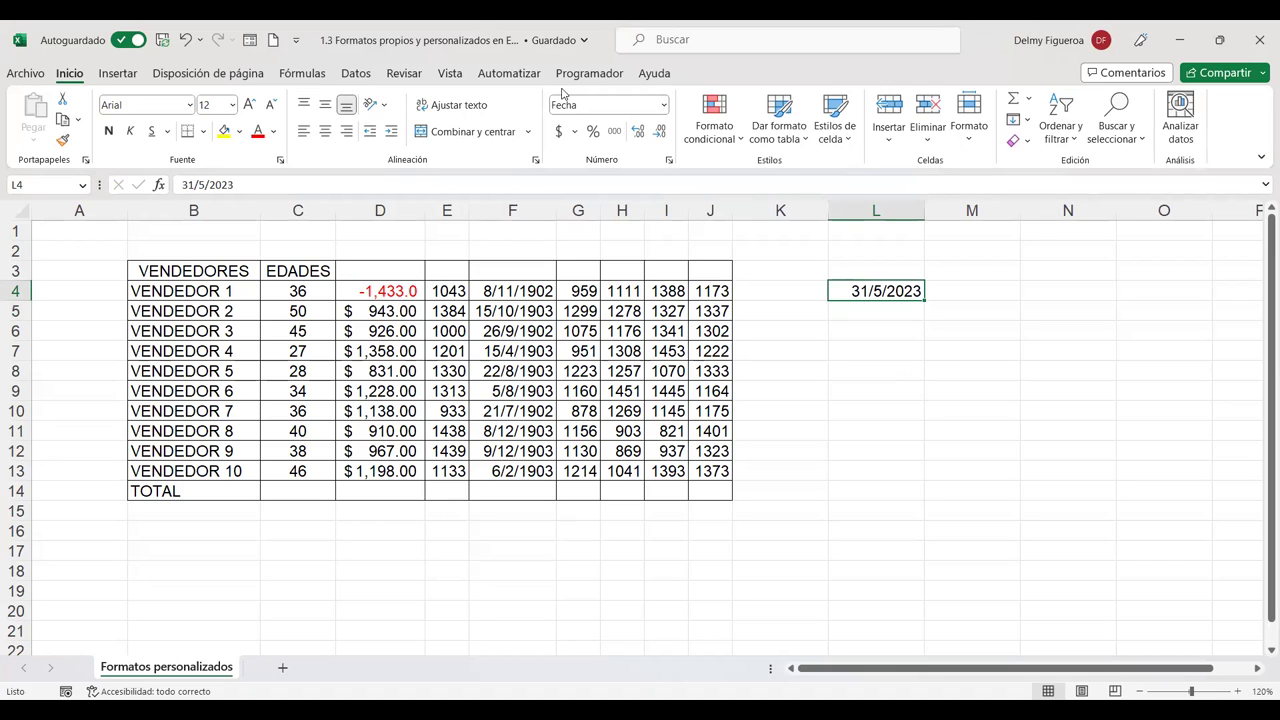
Step: Set L4 to General so it shows the serial number 45077
{"action": "left_click", "coordinate": [664, 105]}
{"action": "left_click", "coordinate": [650, 136]}
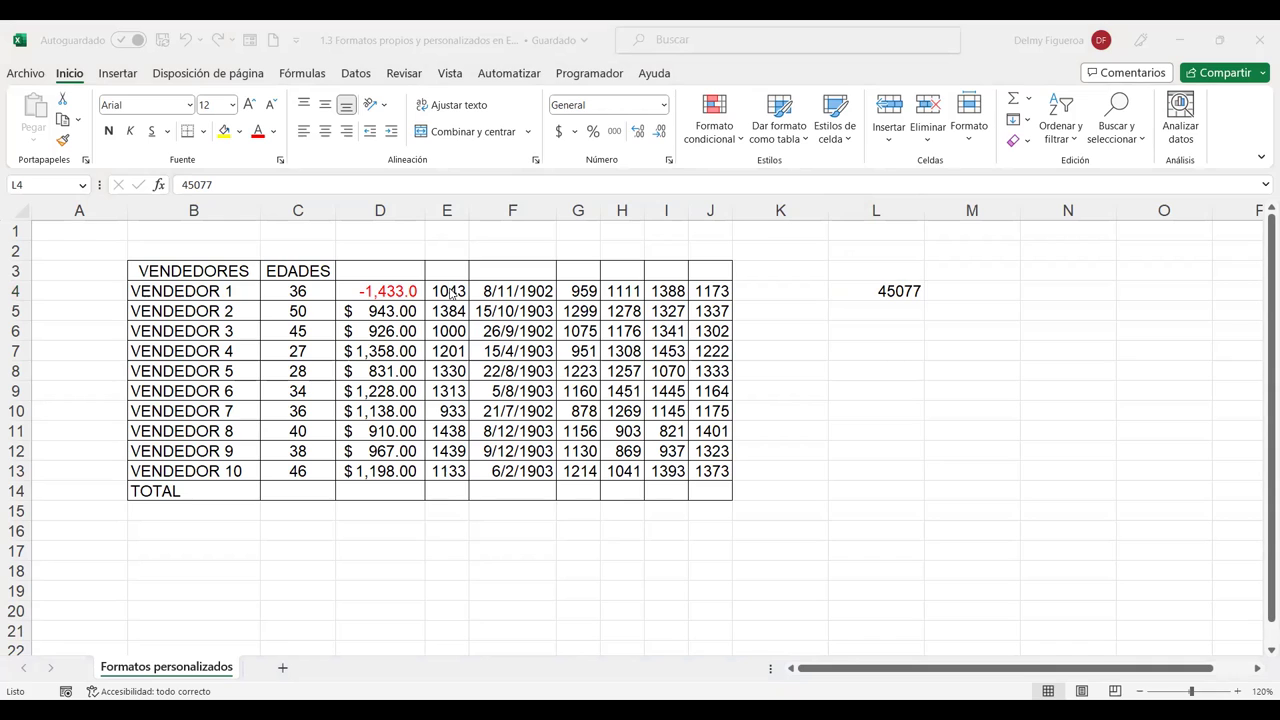
{"action": "left_click", "coordinate": [512, 296]}
Step: Apply the 24-hour Hora time format 13:30:55 to G4:G13
{"action": "left_click", "coordinate": [550, 297]}
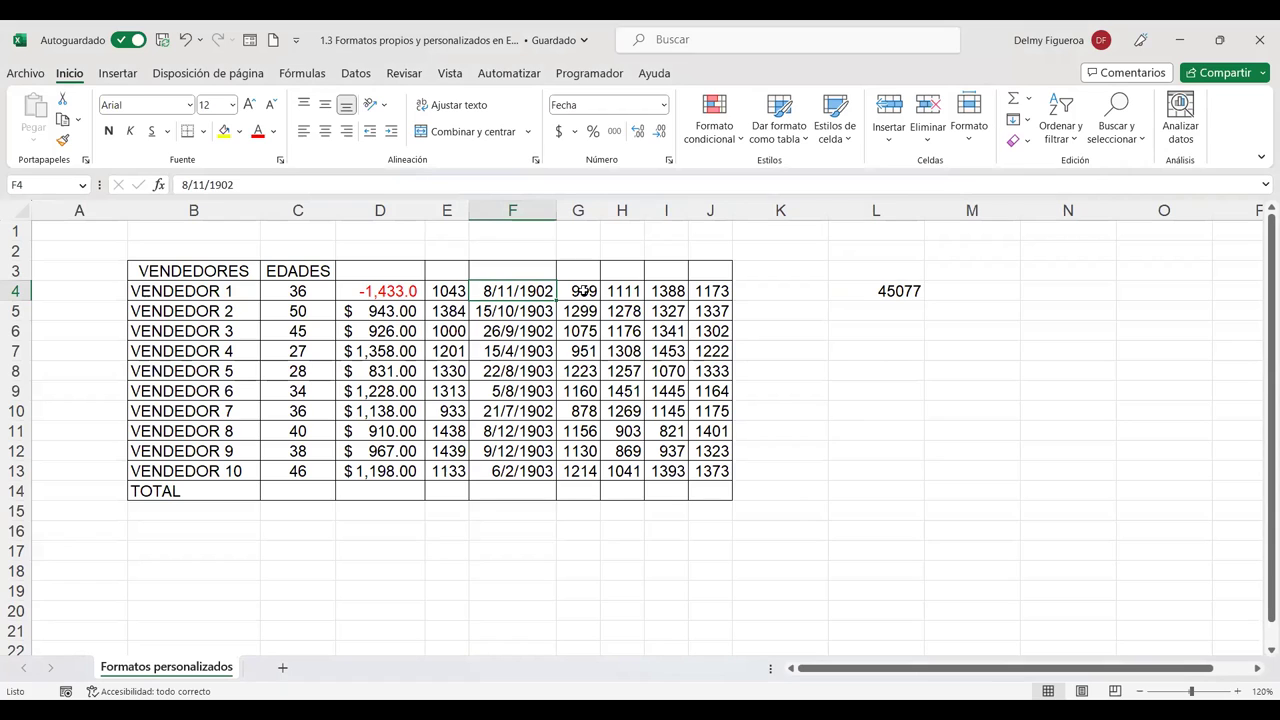
{"action": "left_click_drag", "start_coordinate": [583, 291], "coordinate": [580, 471]}
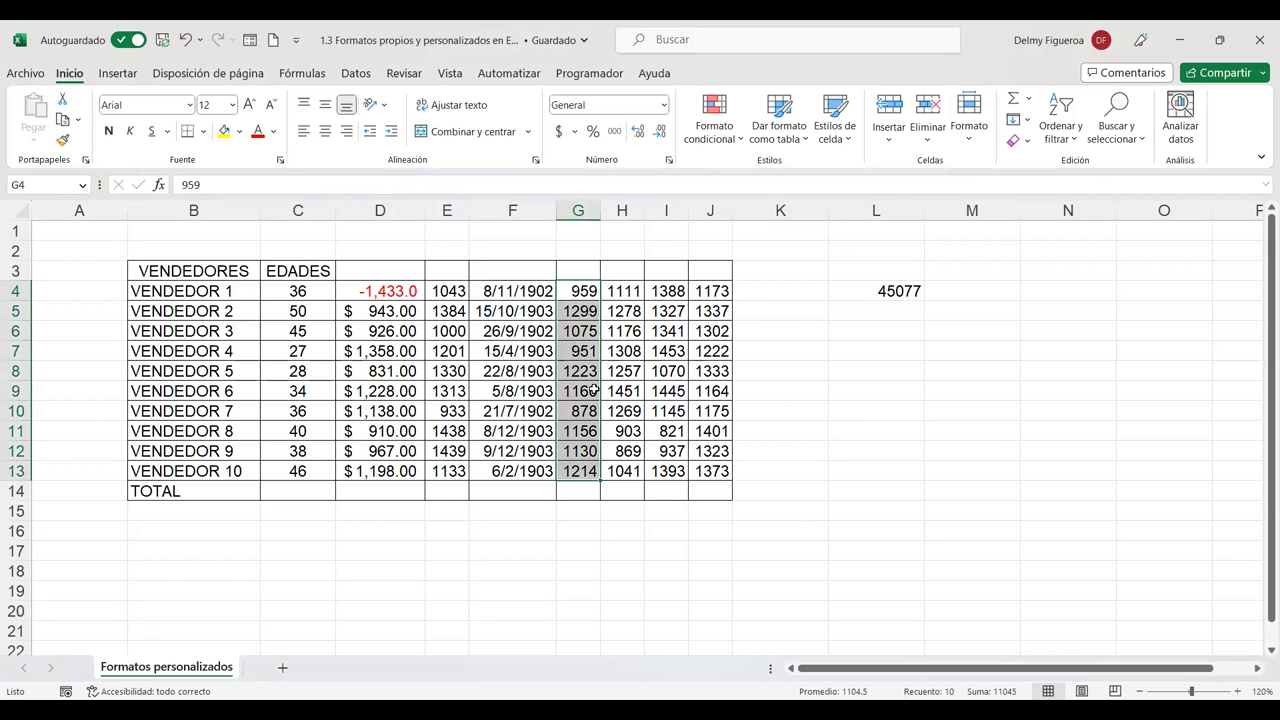
{"action": "key", "text": "ctrl+1"}
{"action": "left_click", "coordinate": [785, 314]}
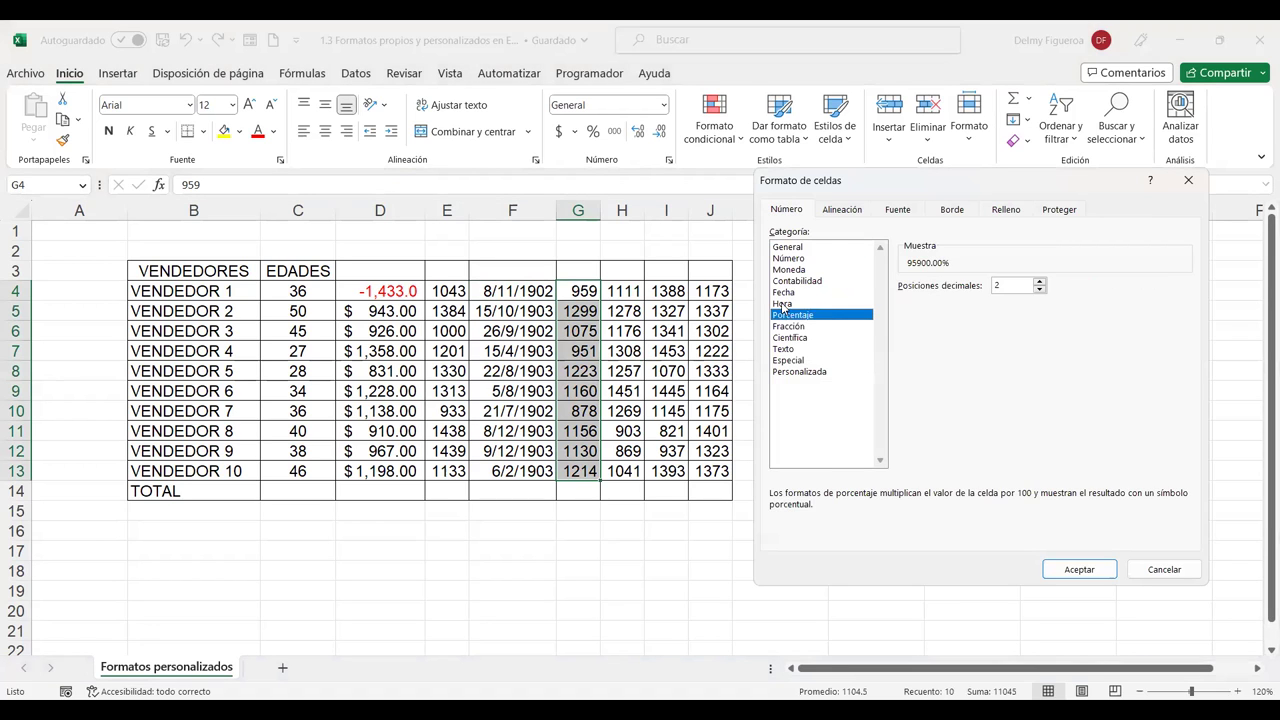
{"action": "left_click", "coordinate": [783, 304]}
{"action": "left_click", "coordinate": [925, 310]}
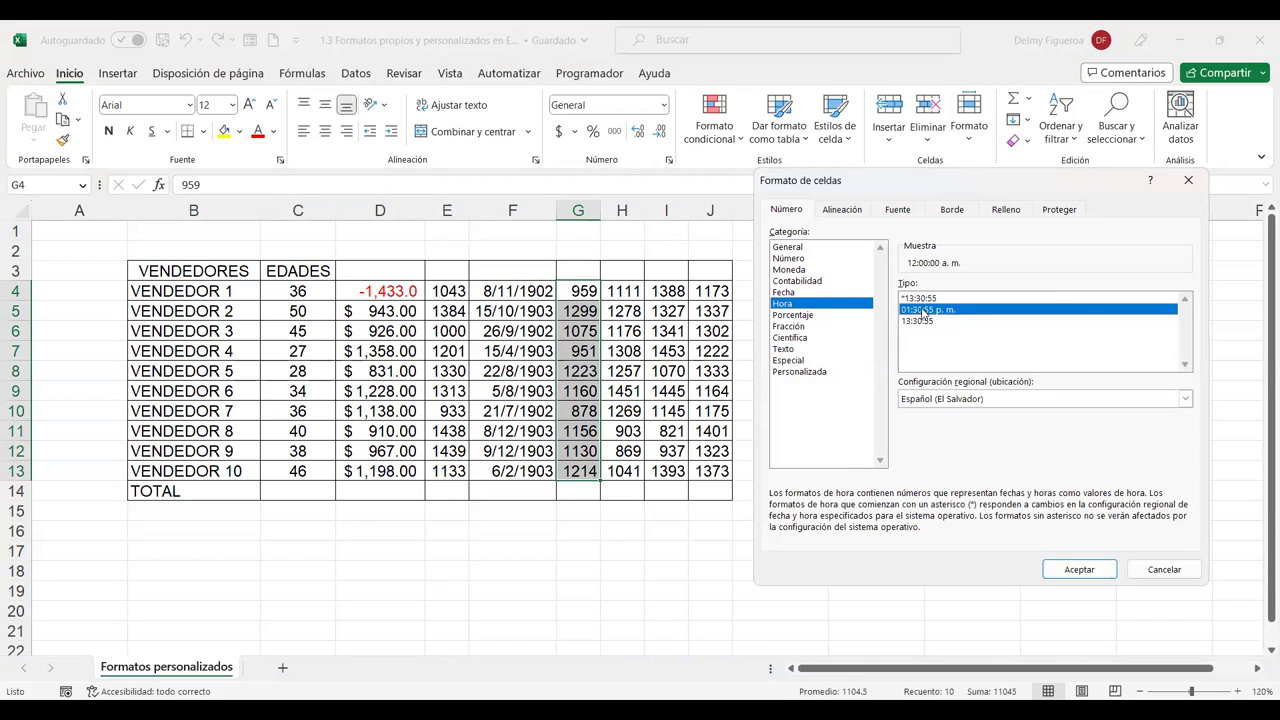
{"action": "left_click", "coordinate": [928, 321]}
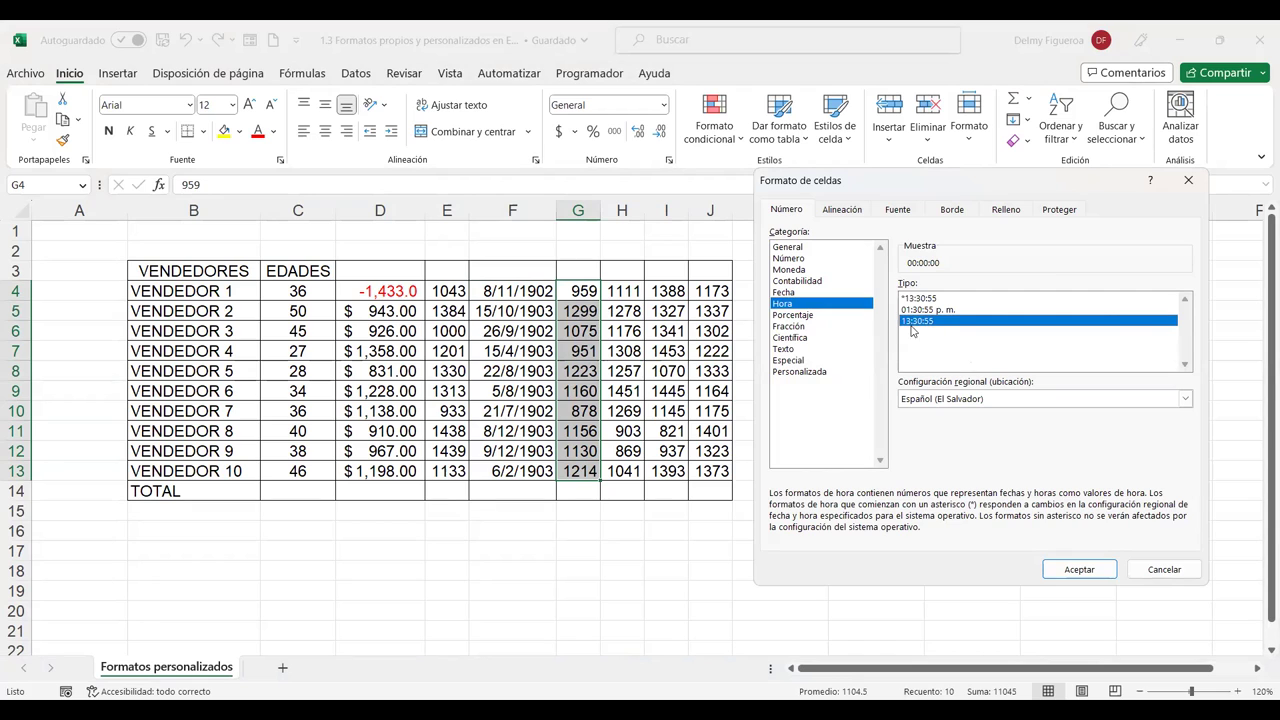
{"action": "left_click", "coordinate": [1075, 570]}
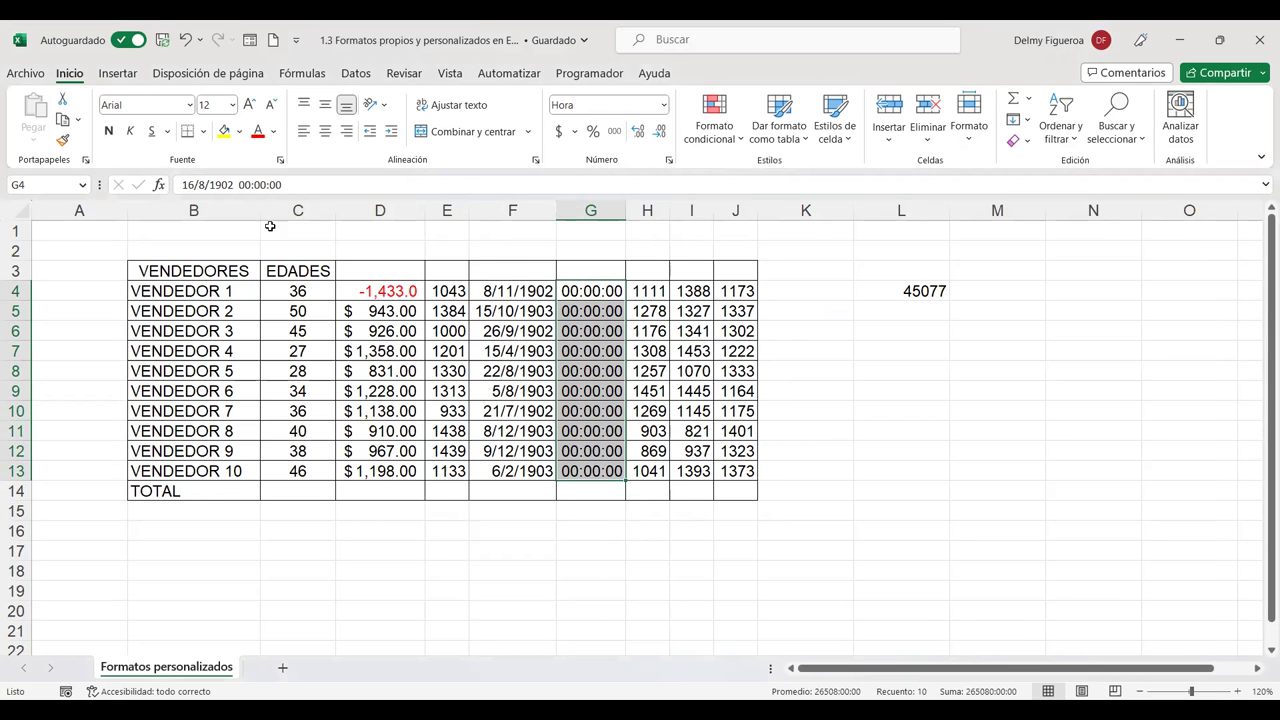
Step: Check the time values from G5 to G13, each reading 00:00:00
{"action": "left_click", "coordinate": [598, 313]}
{"action": "left_click", "coordinate": [591, 391]}
{"action": "left_click", "coordinate": [592, 431]}
{"action": "left_click", "coordinate": [597, 451]}
{"action": "left_click", "coordinate": [600, 471]}
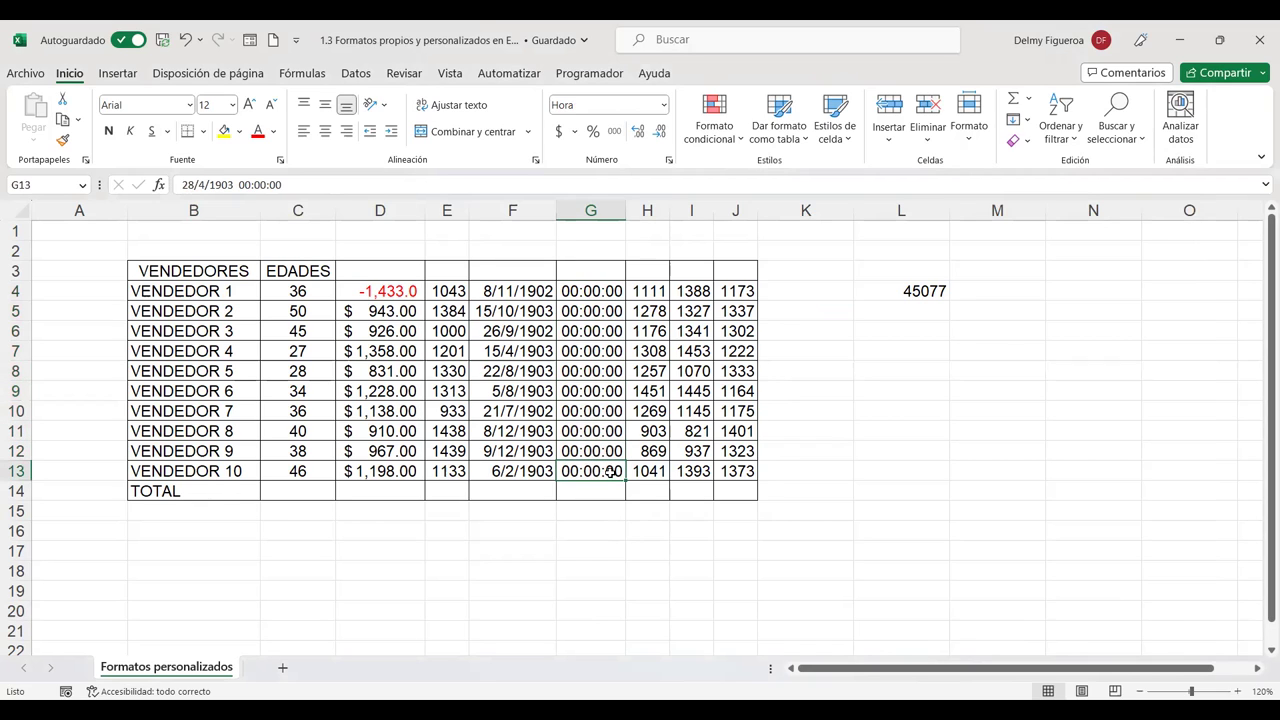
{"action": "left_click", "coordinate": [610, 292]}
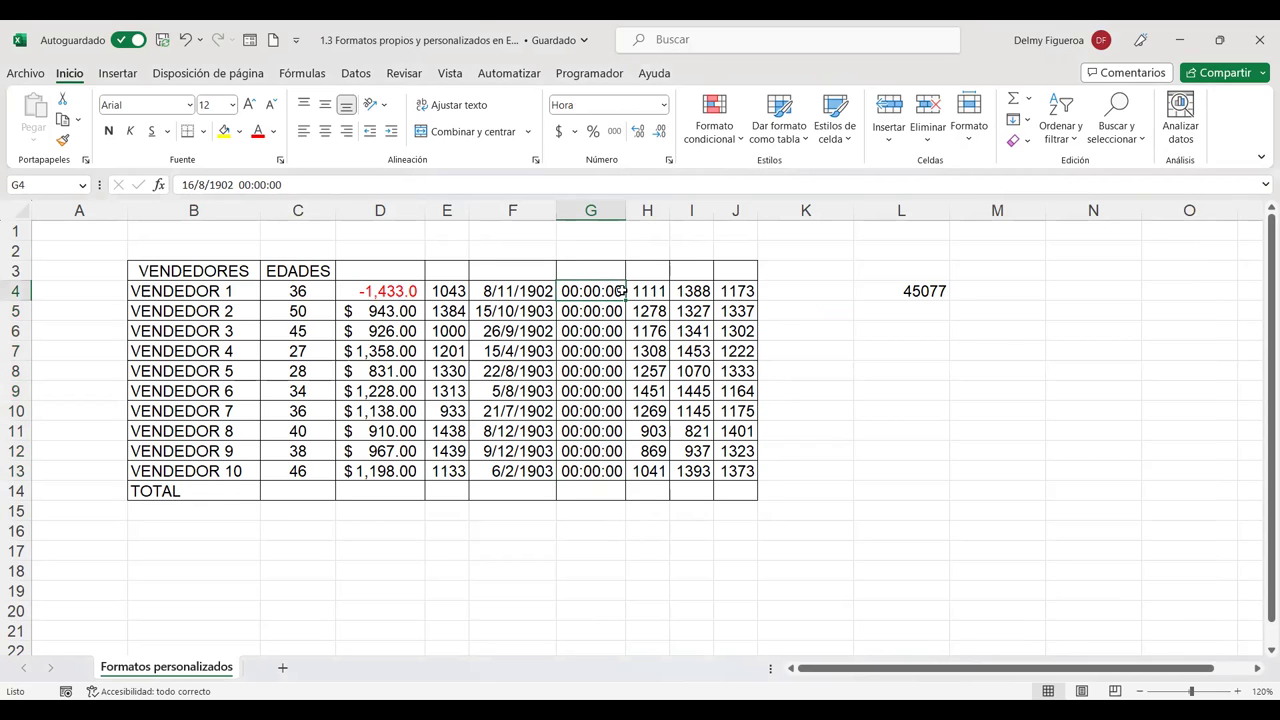
Step: Review the Number Format list and Format Cells unchanged, then select H4:H13
{"action": "left_click", "coordinate": [664, 108]}
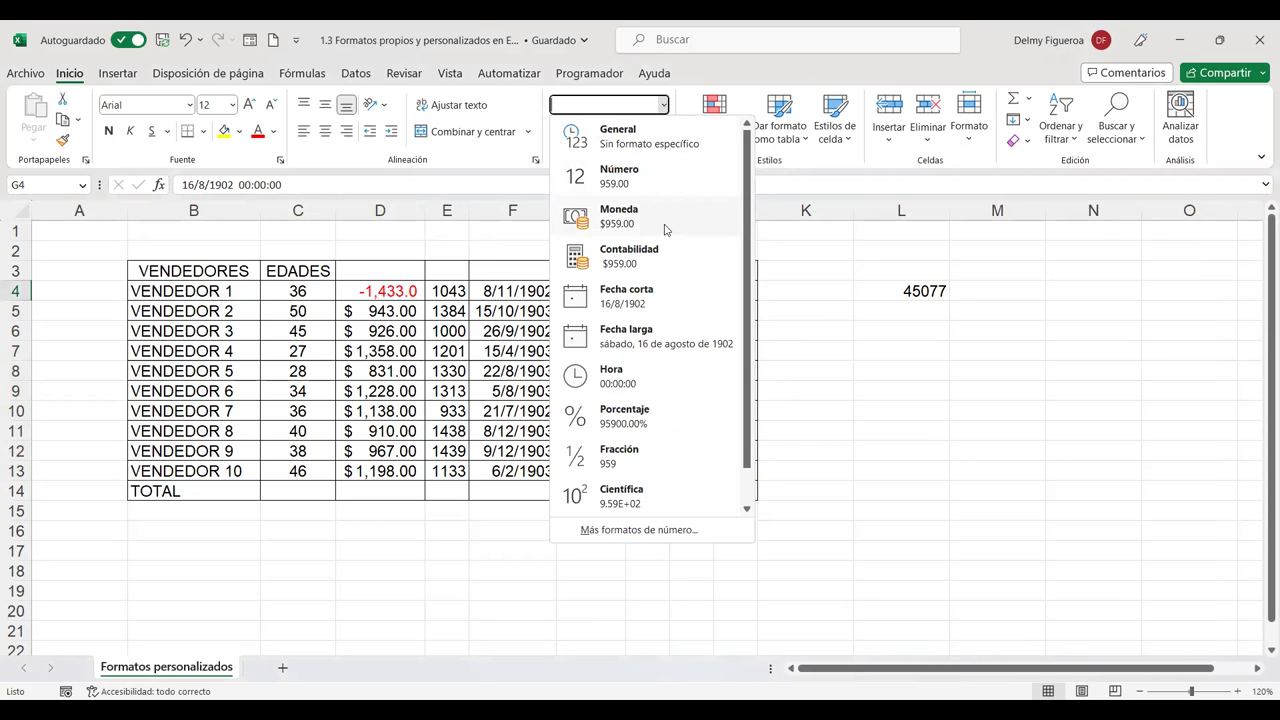
{"action": "scroll", "coordinate": [675, 420], "scroll_direction": "down", "scroll_amount": 1}
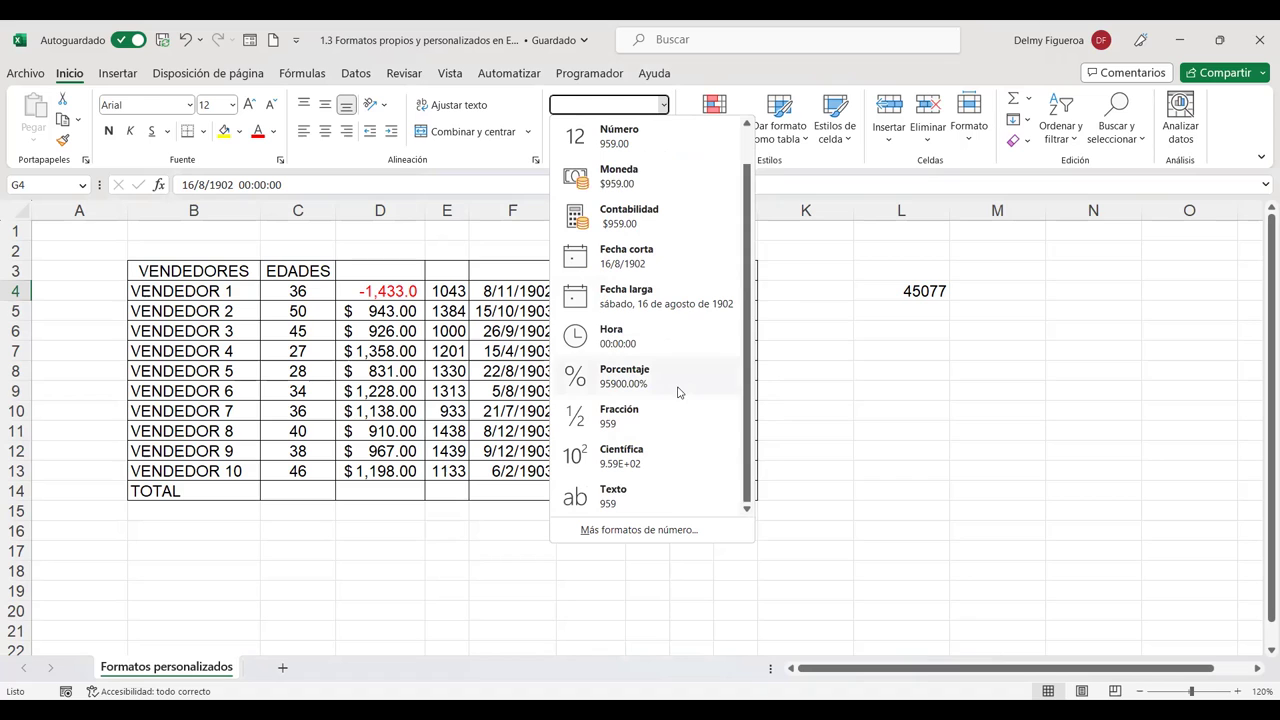
{"action": "left_click", "coordinate": [797, 370]}
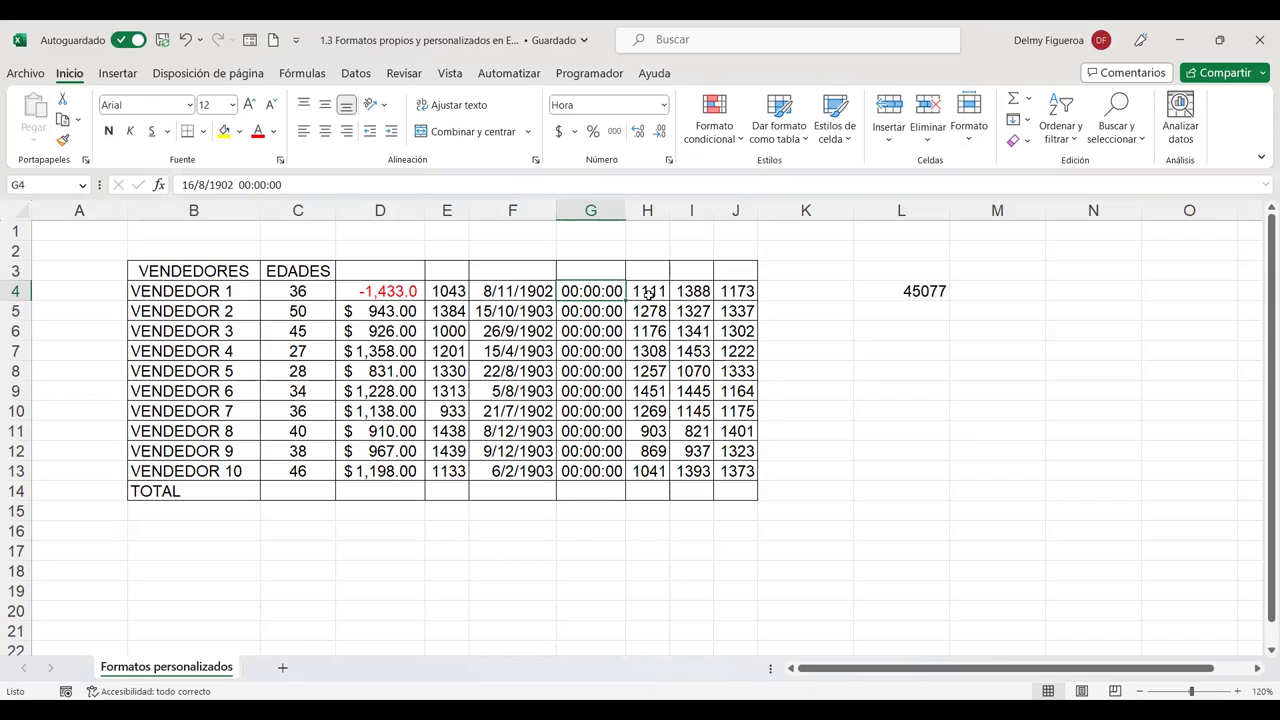
{"action": "key", "text": "ctrl+1"}
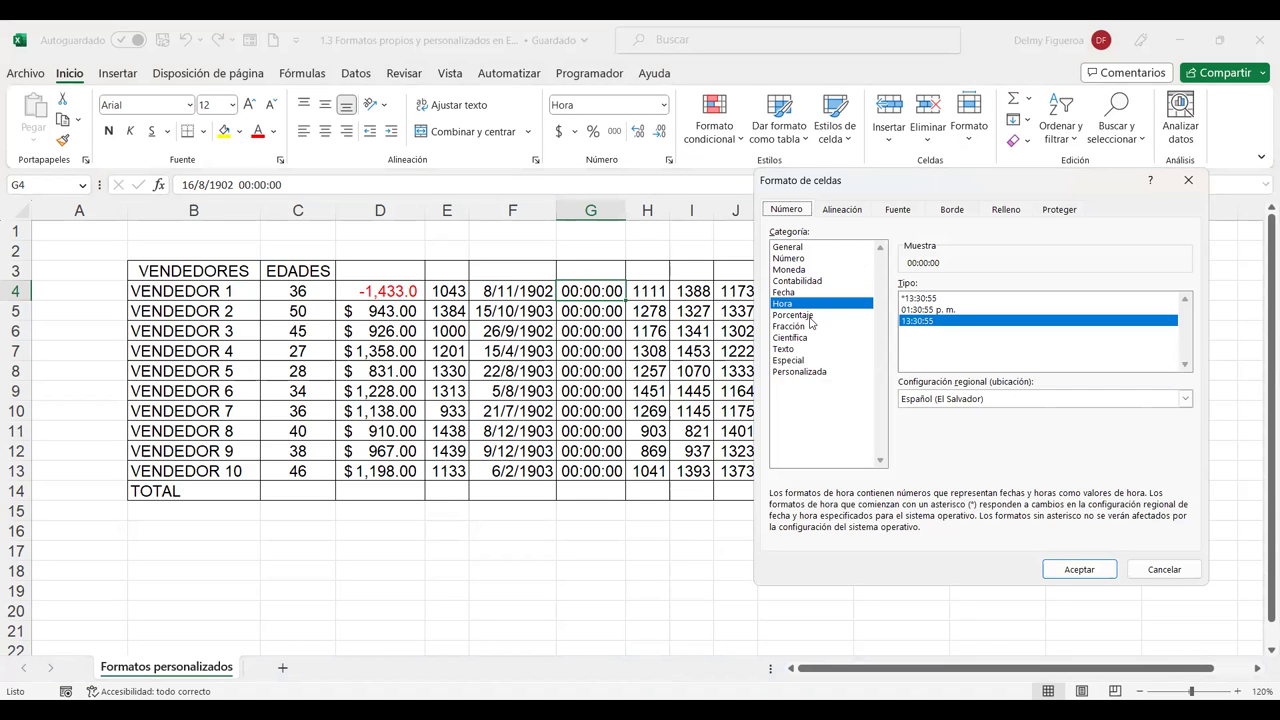
{"action": "left_click", "coordinate": [1164, 569]}
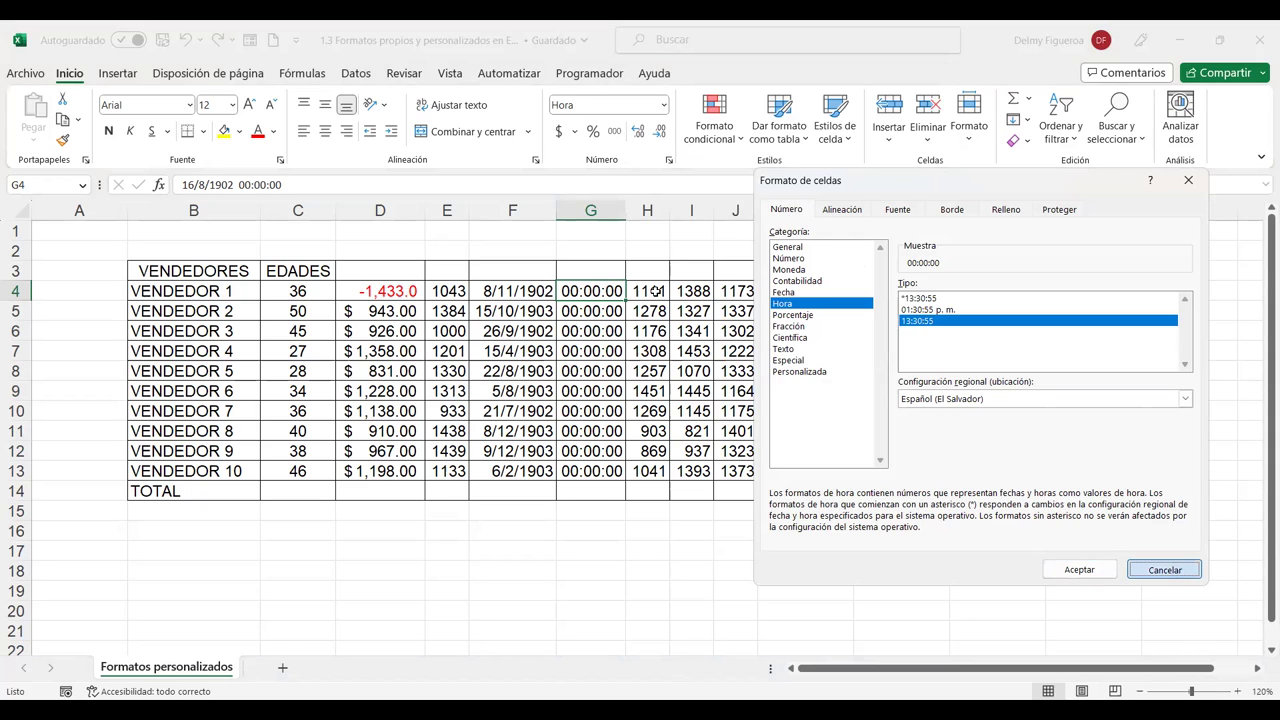
{"action": "left_click_drag", "start_coordinate": [655, 291], "coordinate": [650, 468]}
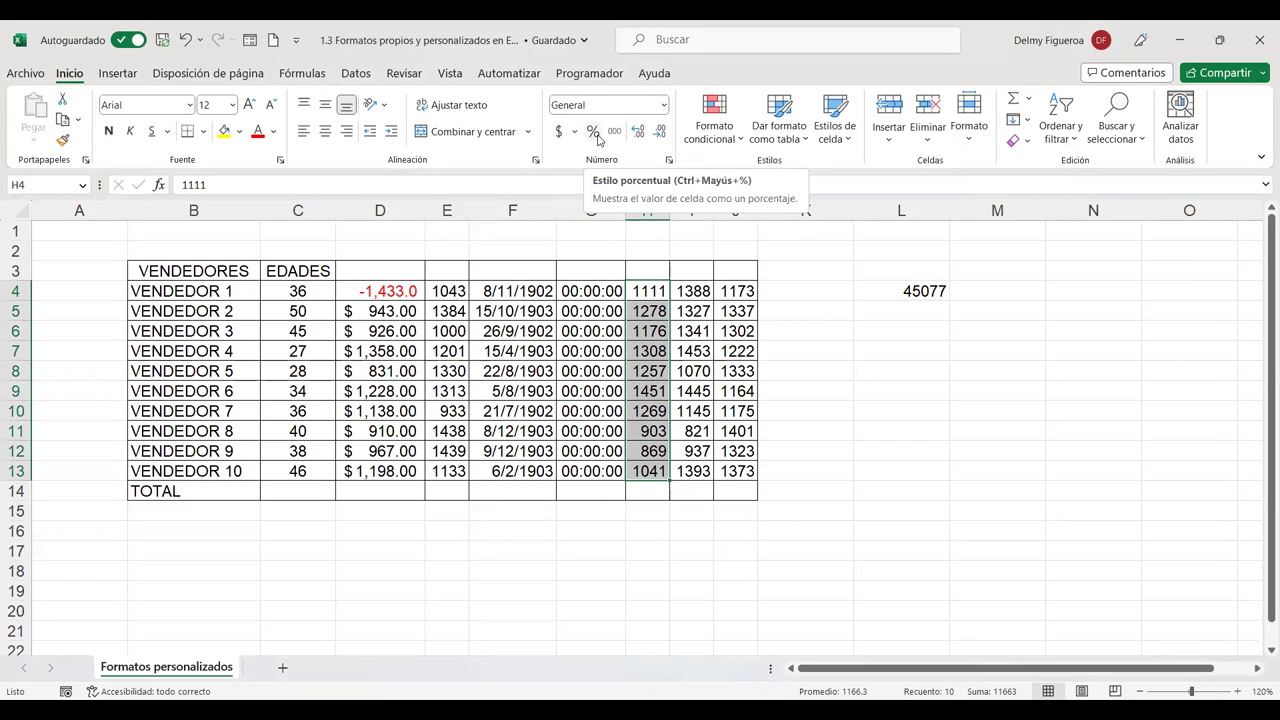
Step: Apply Percent Style to H4:H13, enter 11% in L5, and reselect H4:H13
{"action": "left_click", "coordinate": [597, 132]}
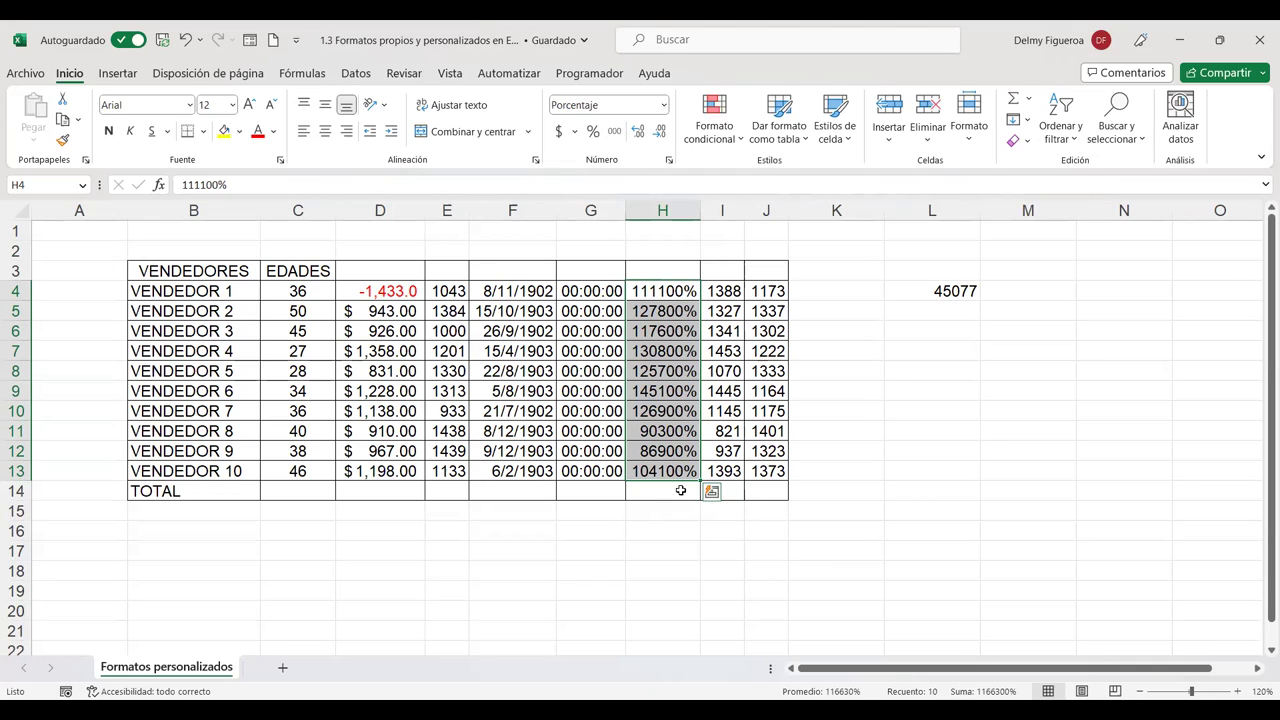
{"action": "double_click", "coordinate": [950, 314]}
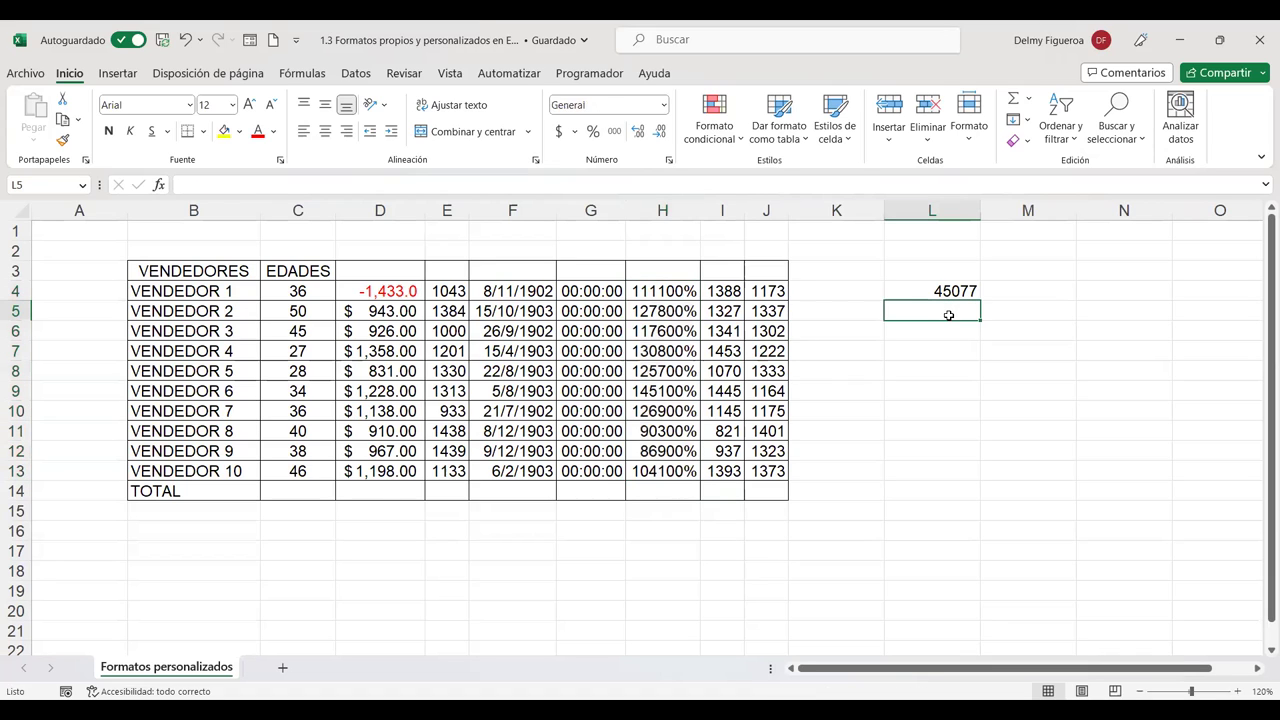
{"action": "type", "text": "11%"}
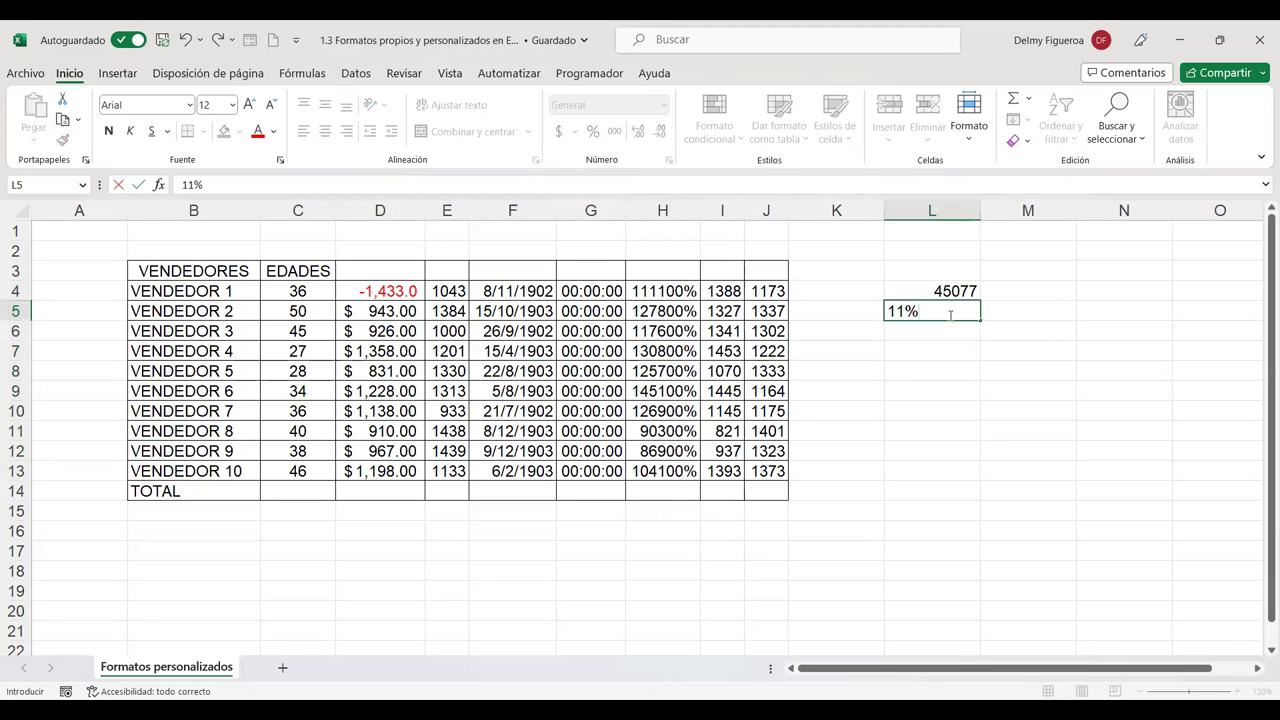
{"action": "key", "text": "Return"}
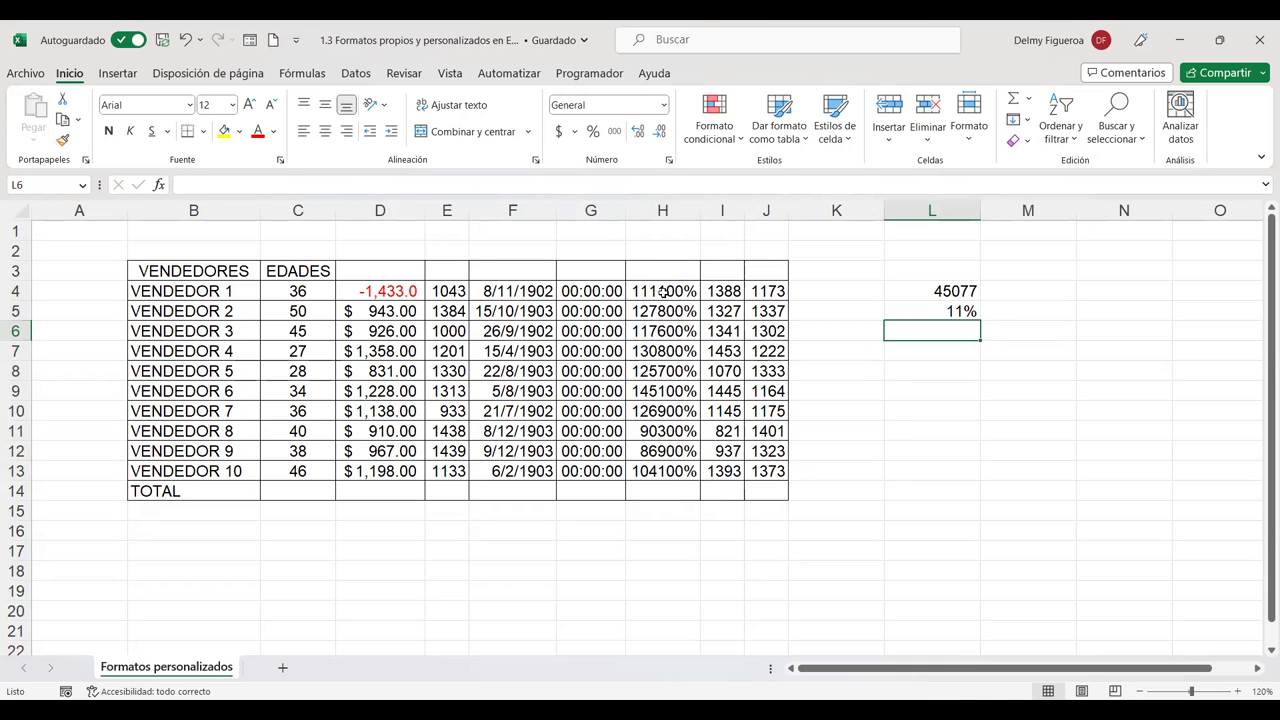
{"action": "left_click_drag", "start_coordinate": [663, 291], "coordinate": [669, 472]}
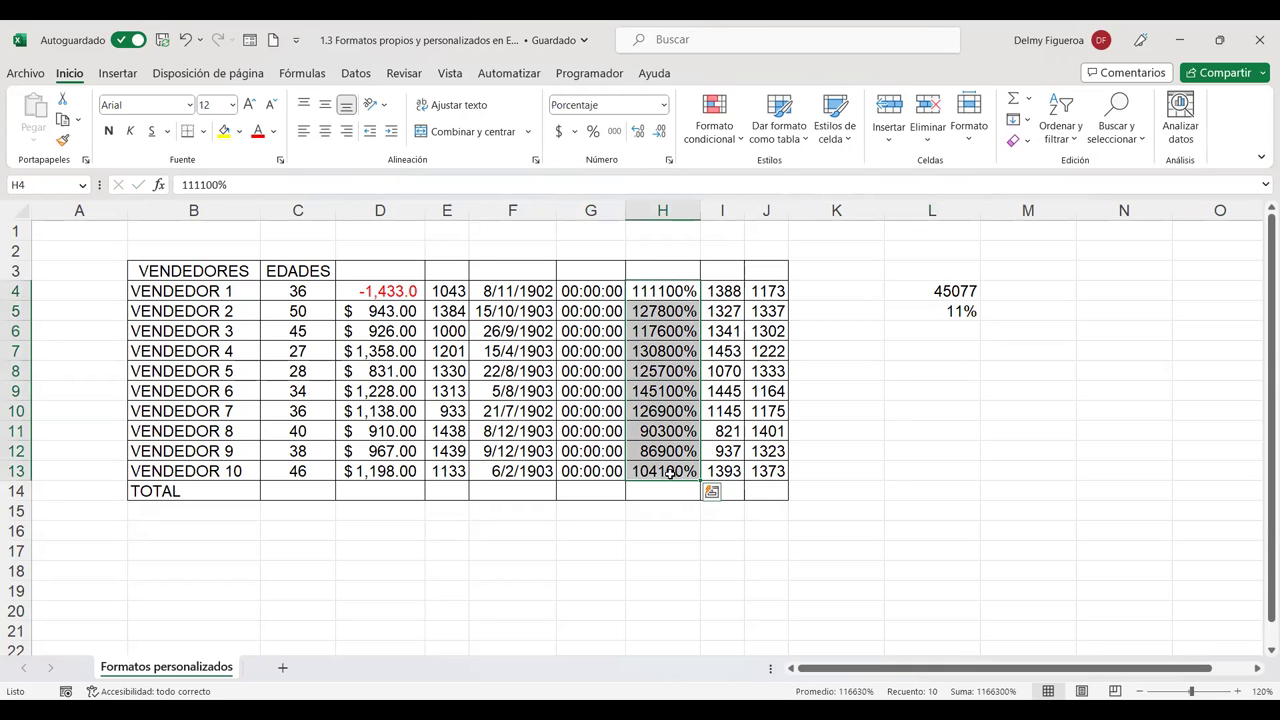
{"action": "key", "text": "ctrl+1"}
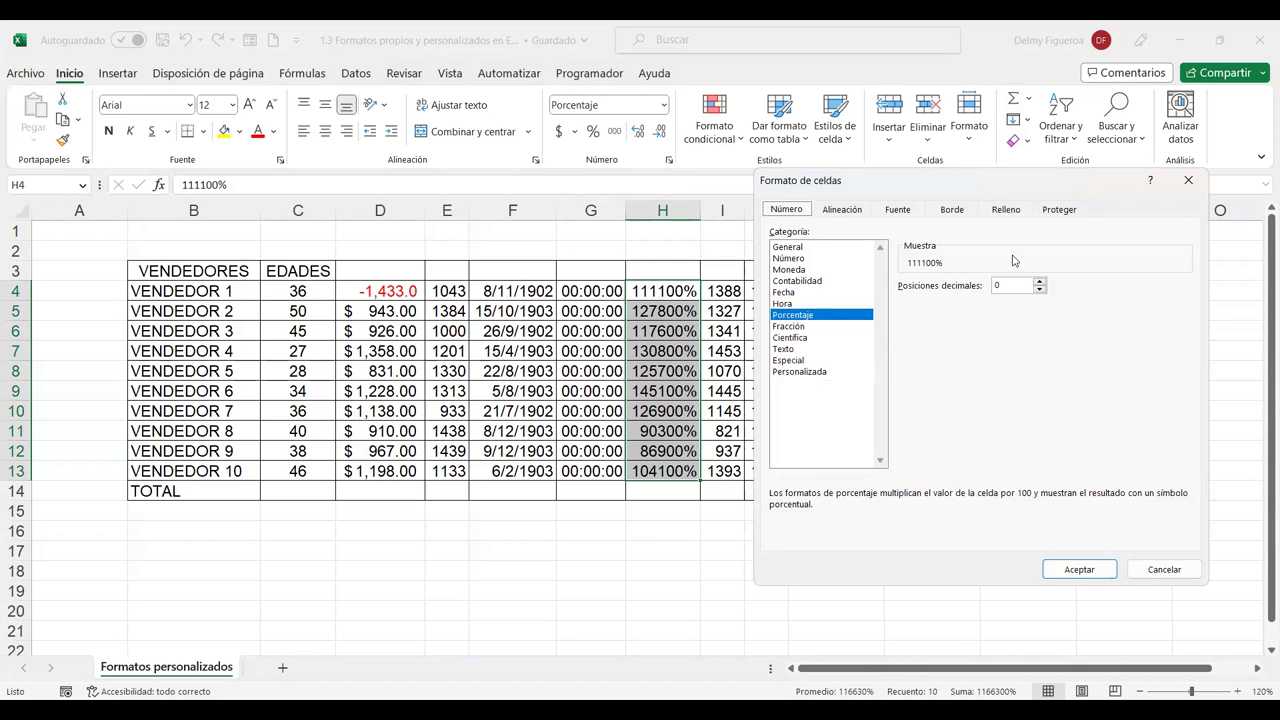
{"action": "left_click", "coordinate": [791, 337]}
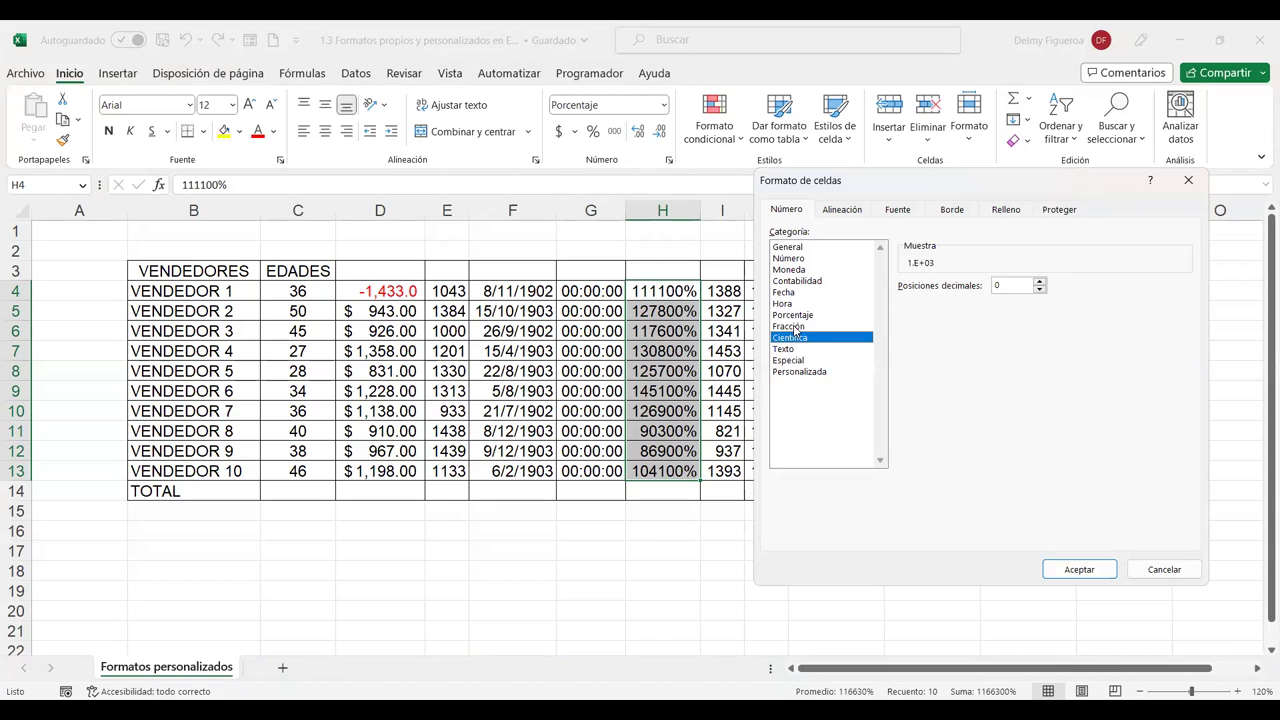
{"action": "left_click", "coordinate": [795, 327]}
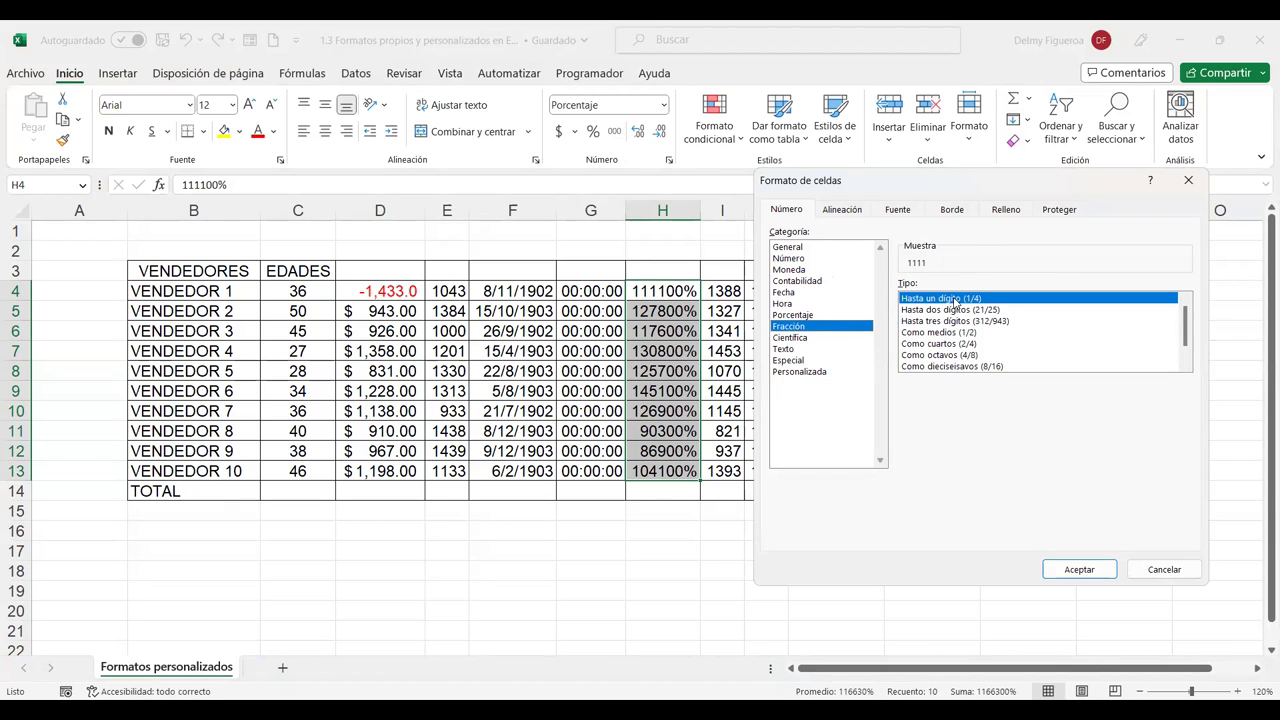
{"action": "left_click", "coordinate": [1163, 570]}
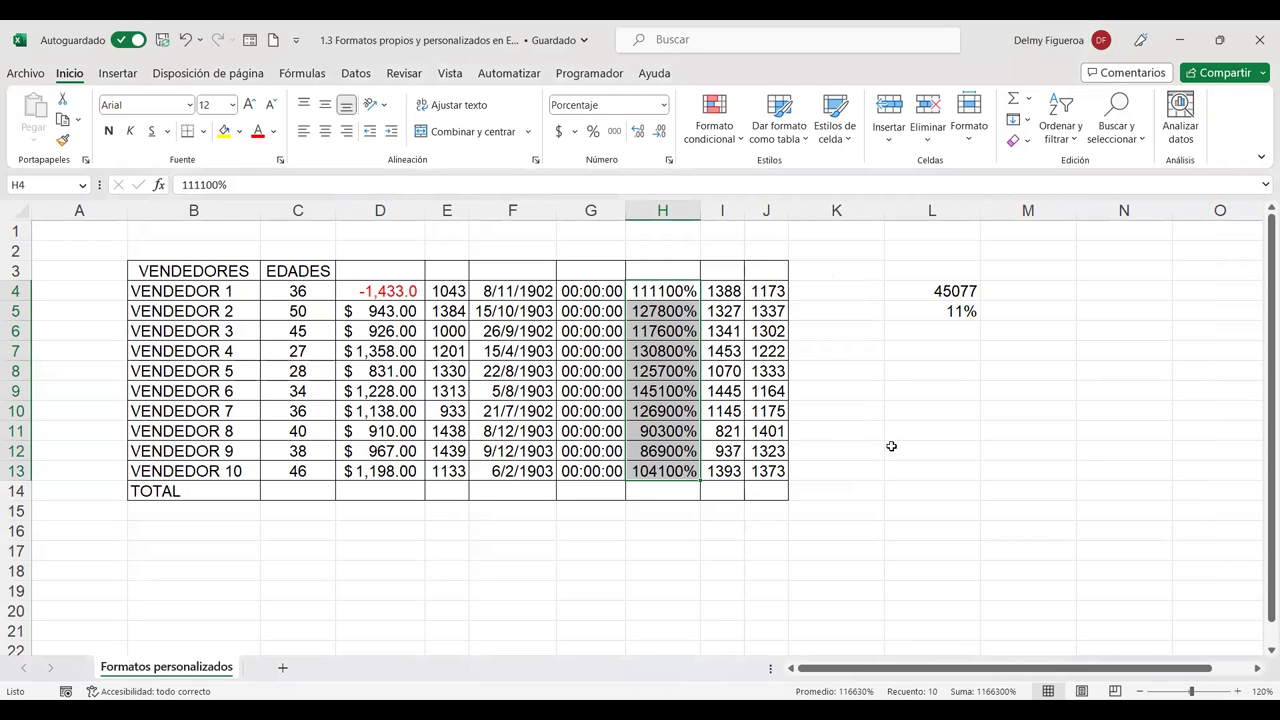
{"action": "key", "text": "Right"}
{"action": "key", "text": "ctrl+shift+Down"}
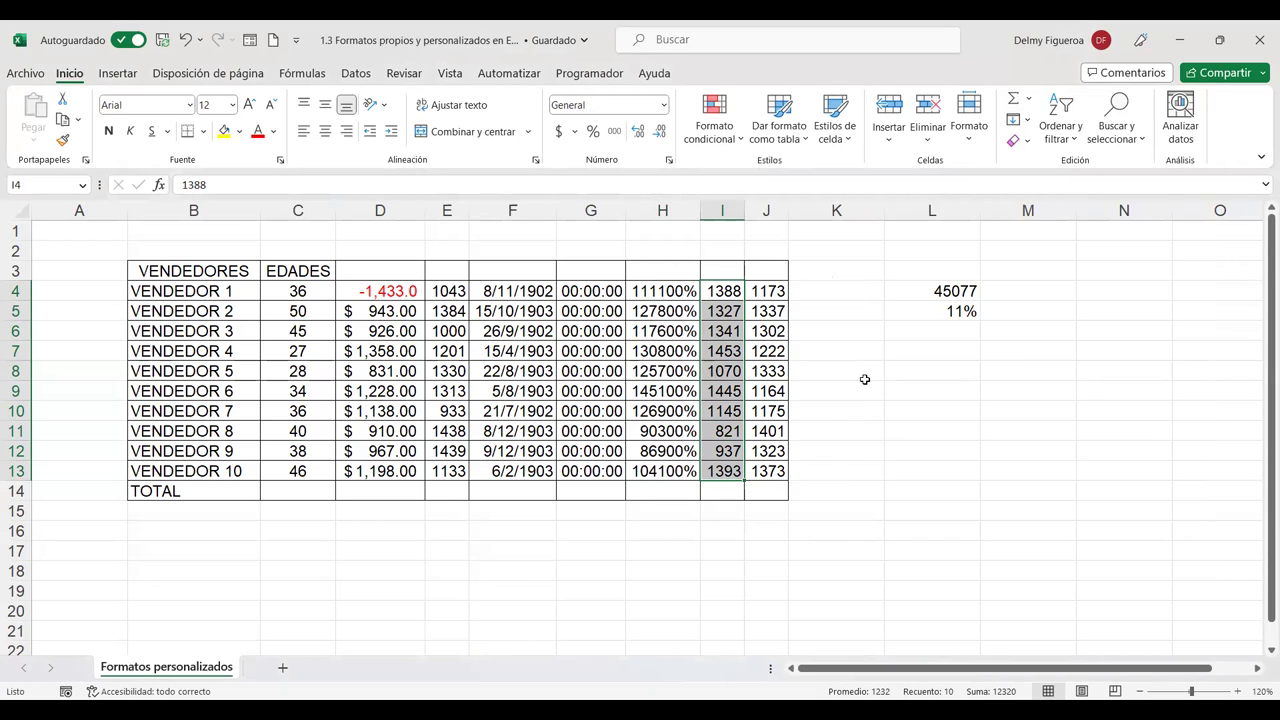
{"action": "key", "text": "ctrl+1"}
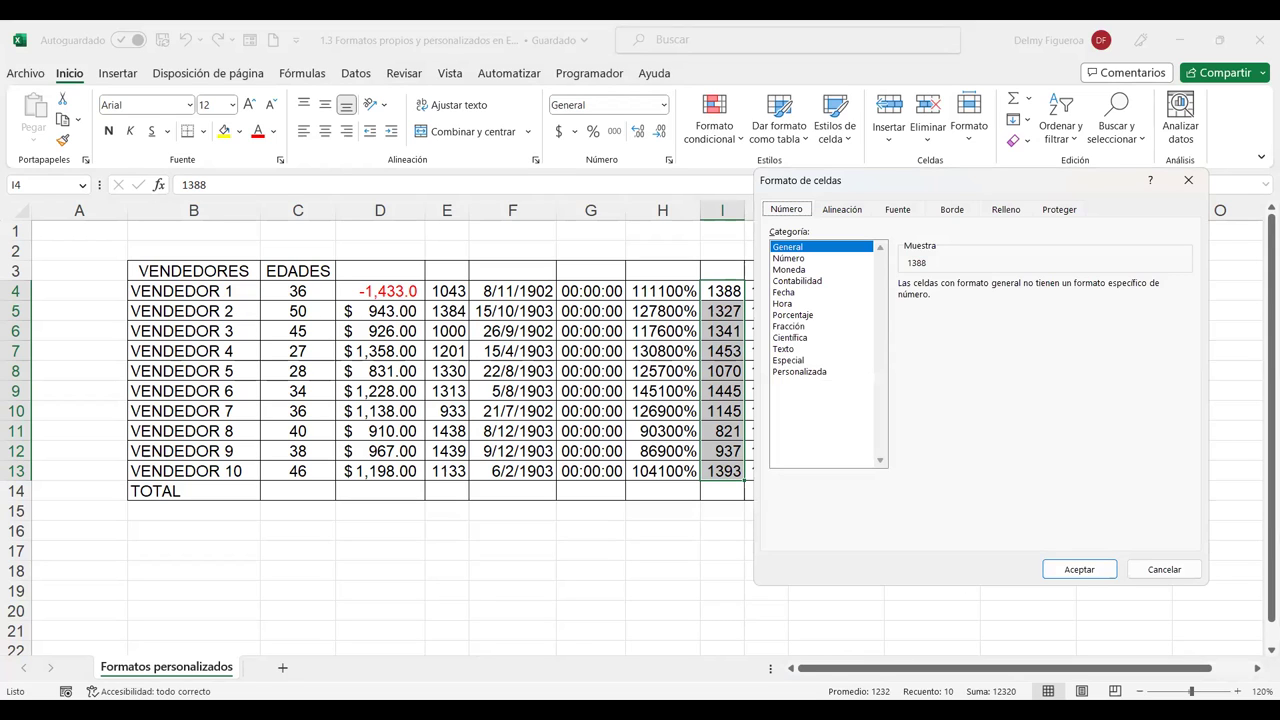
{"action": "left_click", "coordinate": [801, 327]}
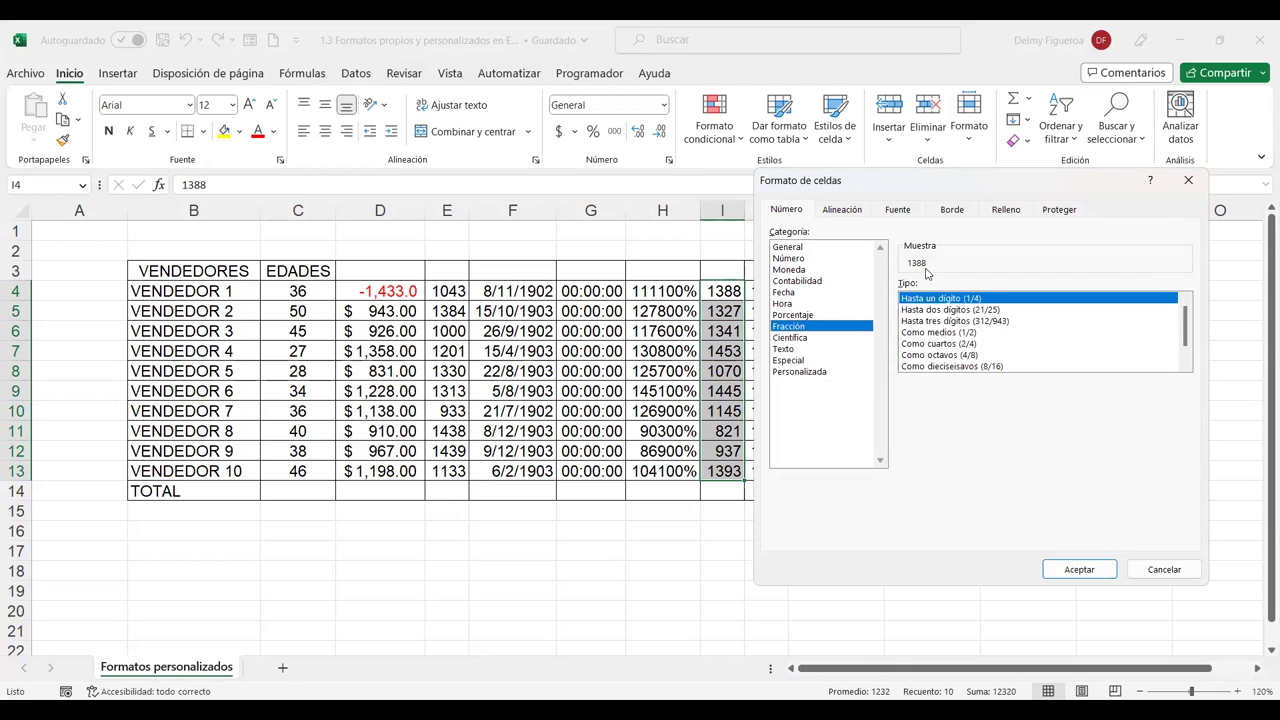
{"action": "left_click", "coordinate": [946, 310]}
{"action": "left_click", "coordinate": [950, 321]}
{"action": "left_click", "coordinate": [952, 332]}
{"action": "left_click", "coordinate": [955, 343]}
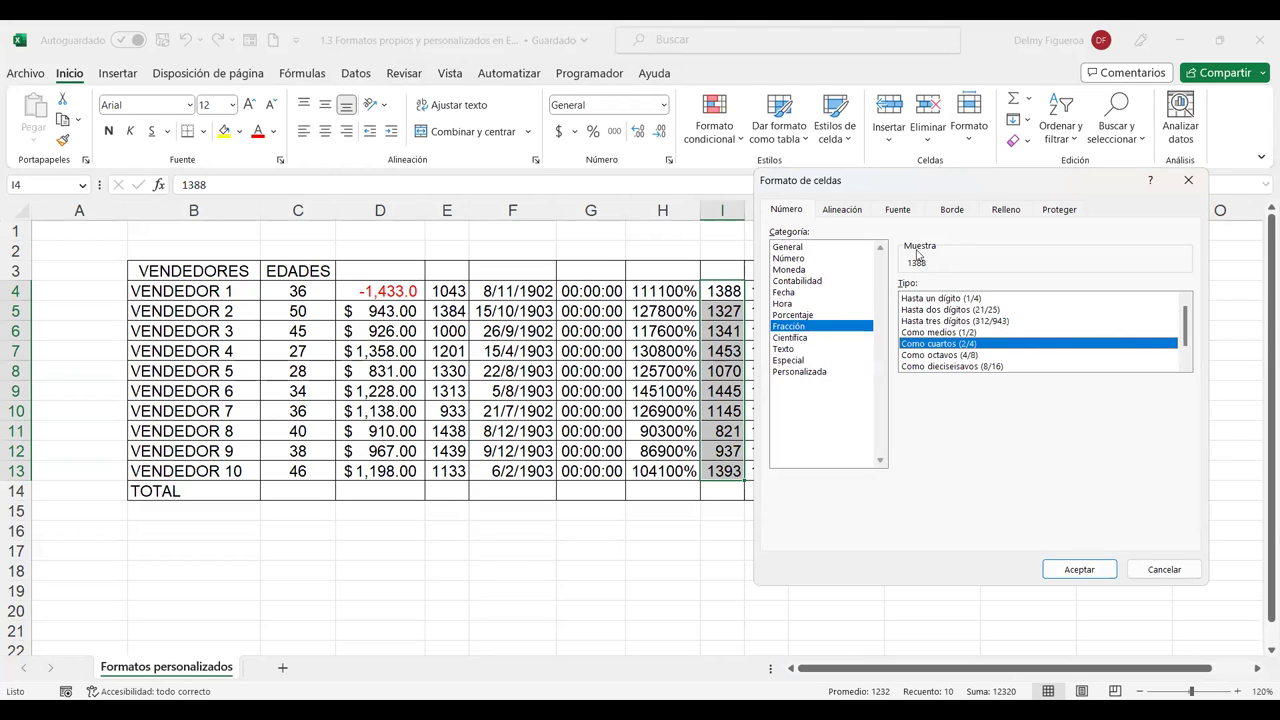
{"action": "left_click", "coordinate": [946, 356]}
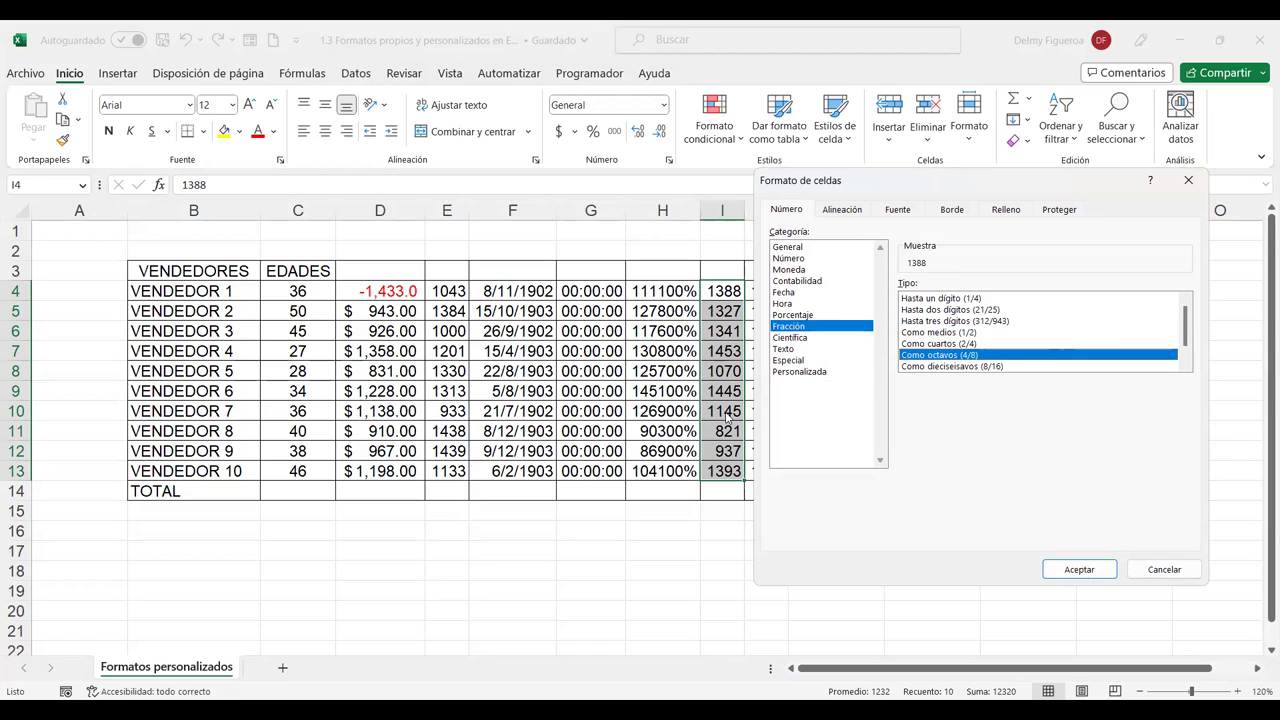
{"action": "left_click", "coordinate": [966, 367]}
{"action": "left_click", "coordinate": [966, 322]}
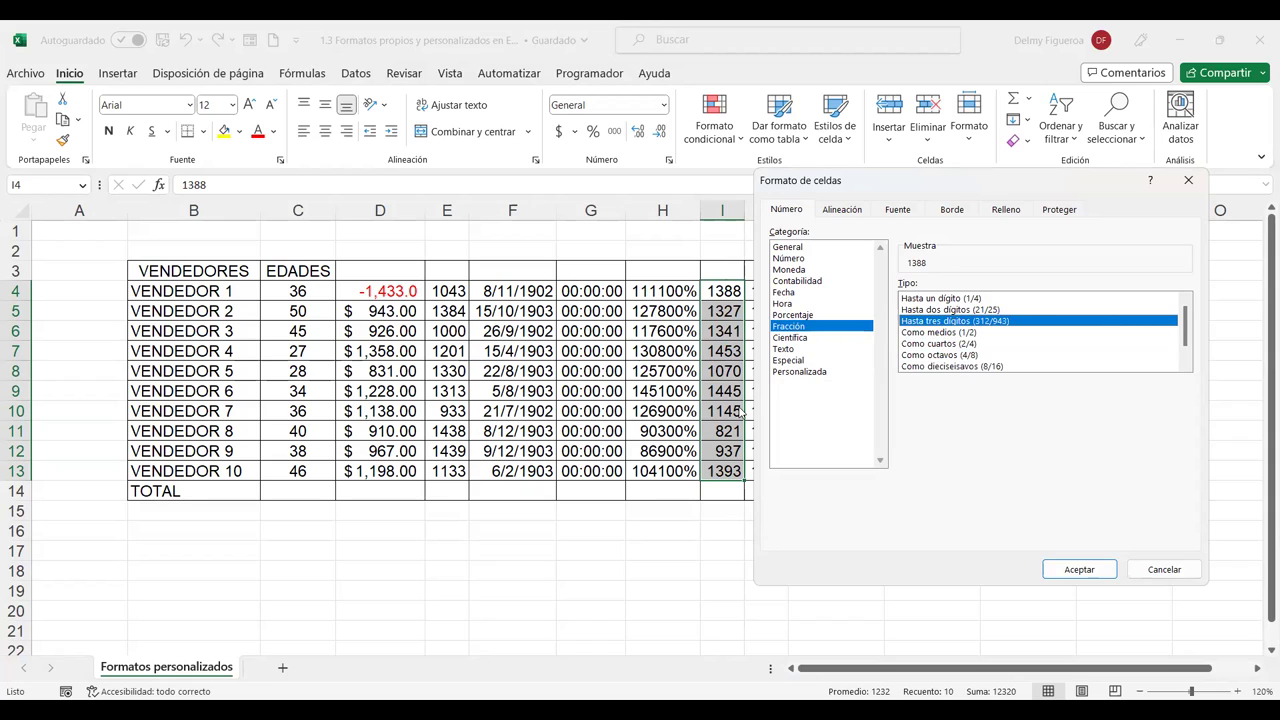
{"action": "left_click", "coordinate": [1173, 572]}
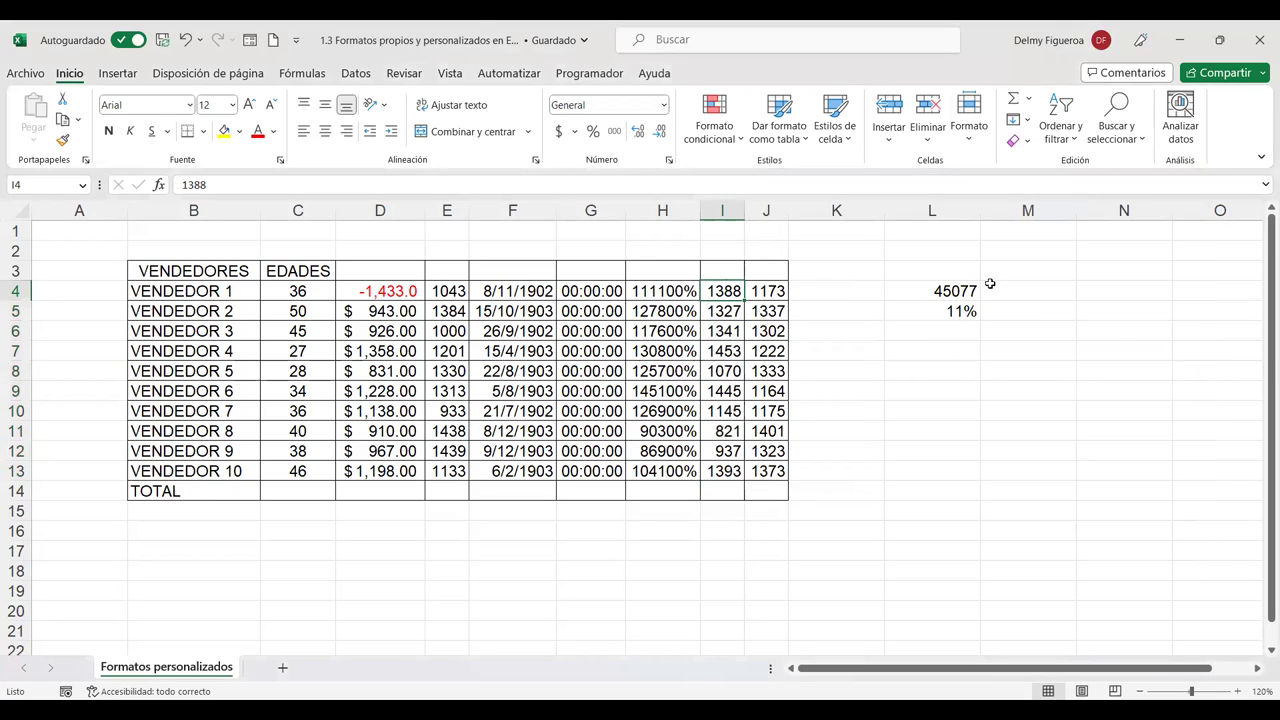
Step: Enter 13.88, 13.27, 13.41 and 14.53 into I4:I7, then select that range
{"action": "type", "text": "13.88"}
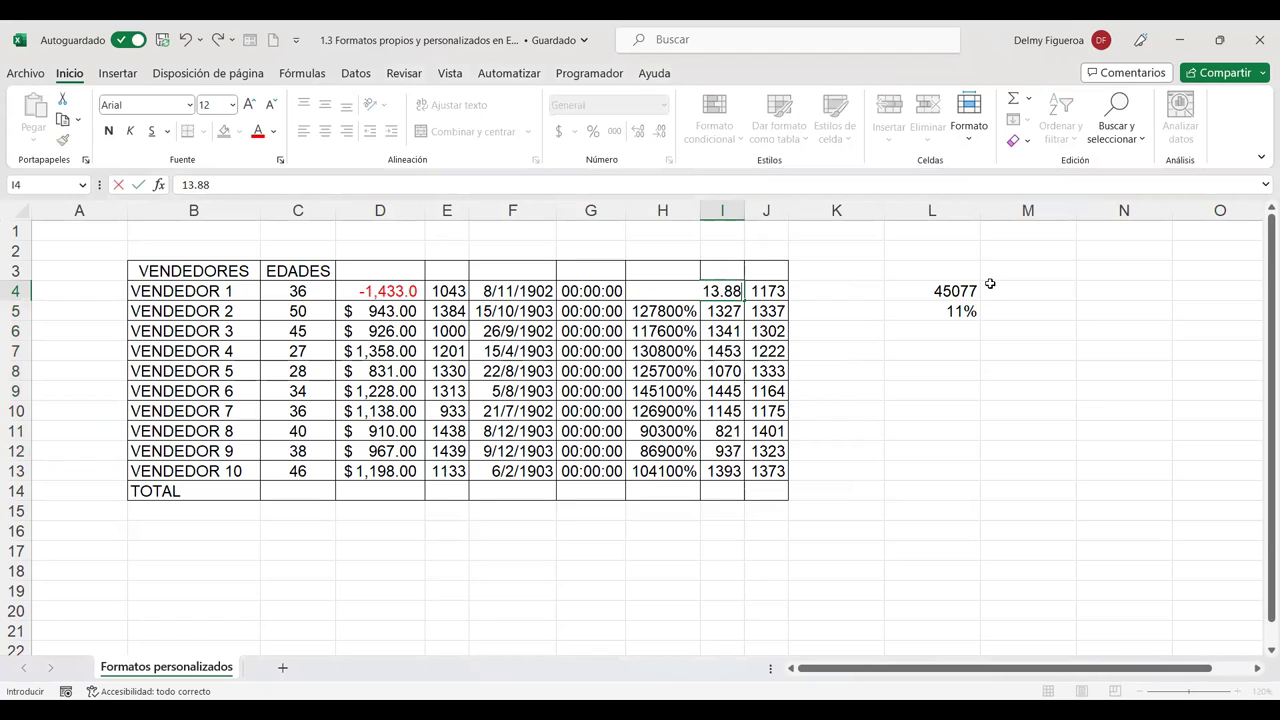
{"action": "key", "text": "Return"}
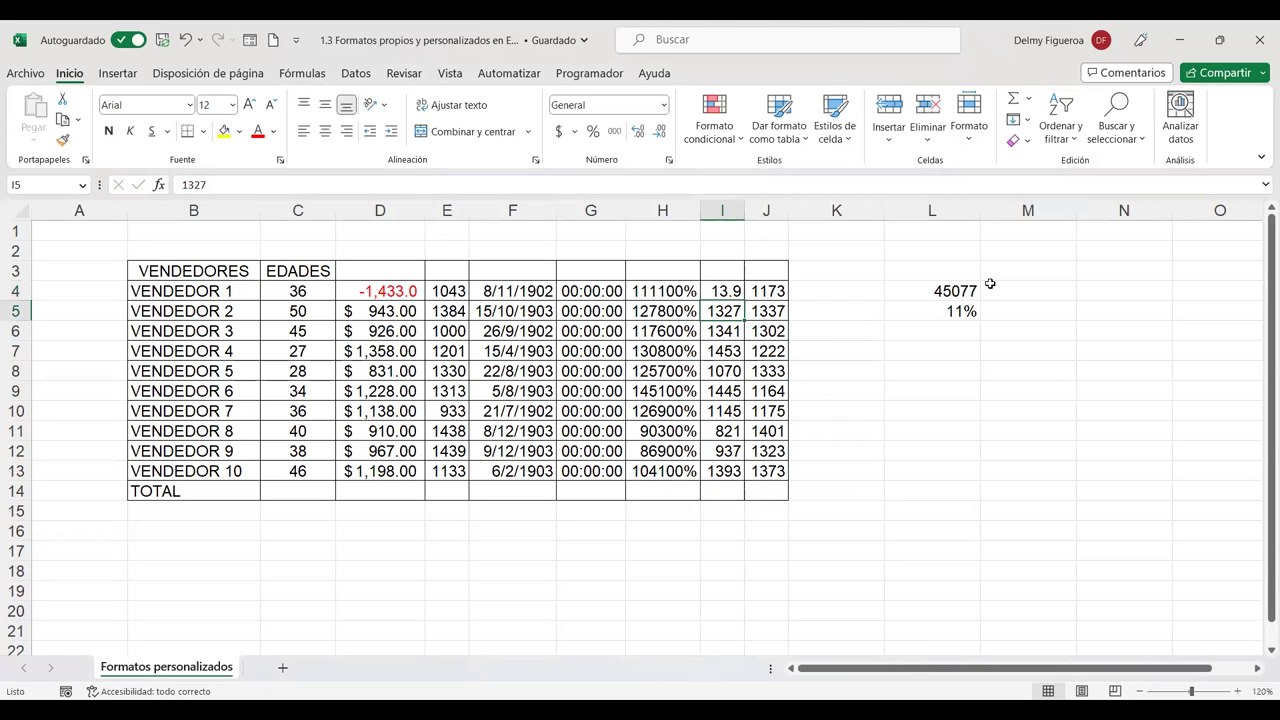
{"action": "type", "text": "13.27"}
{"action": "key", "text": "Return"}
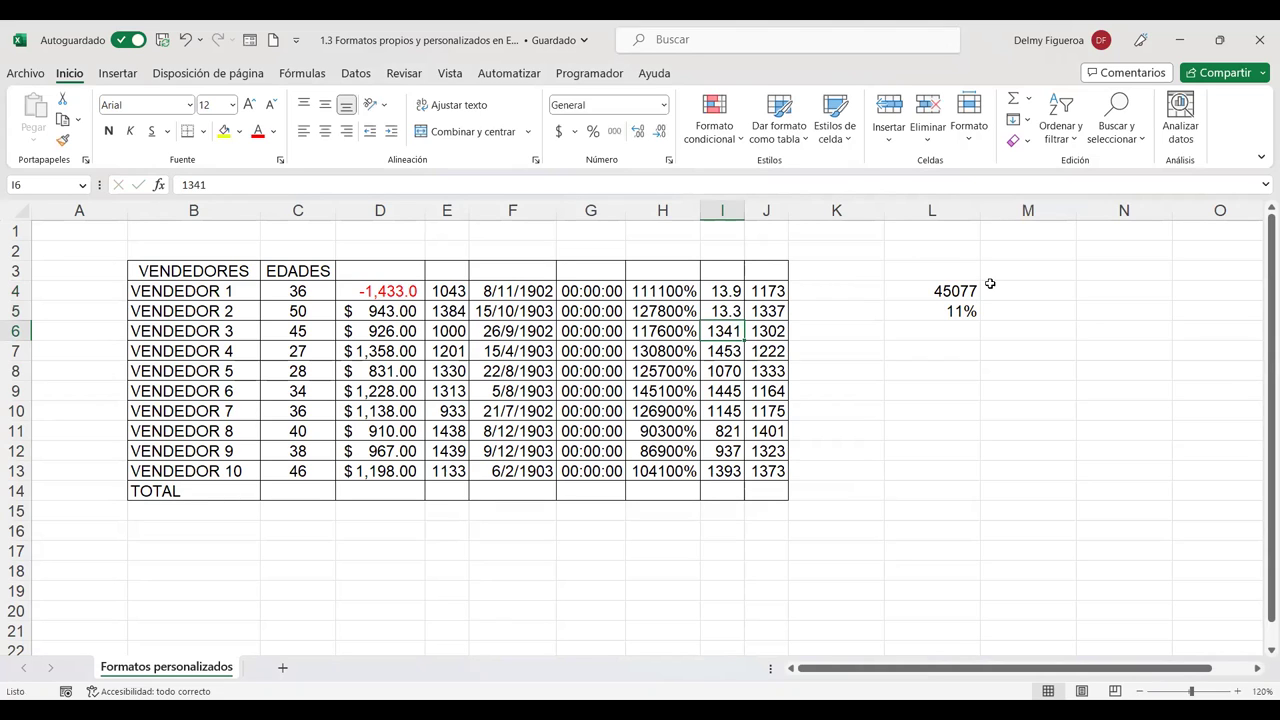
{"action": "type", "text": "13.41"}
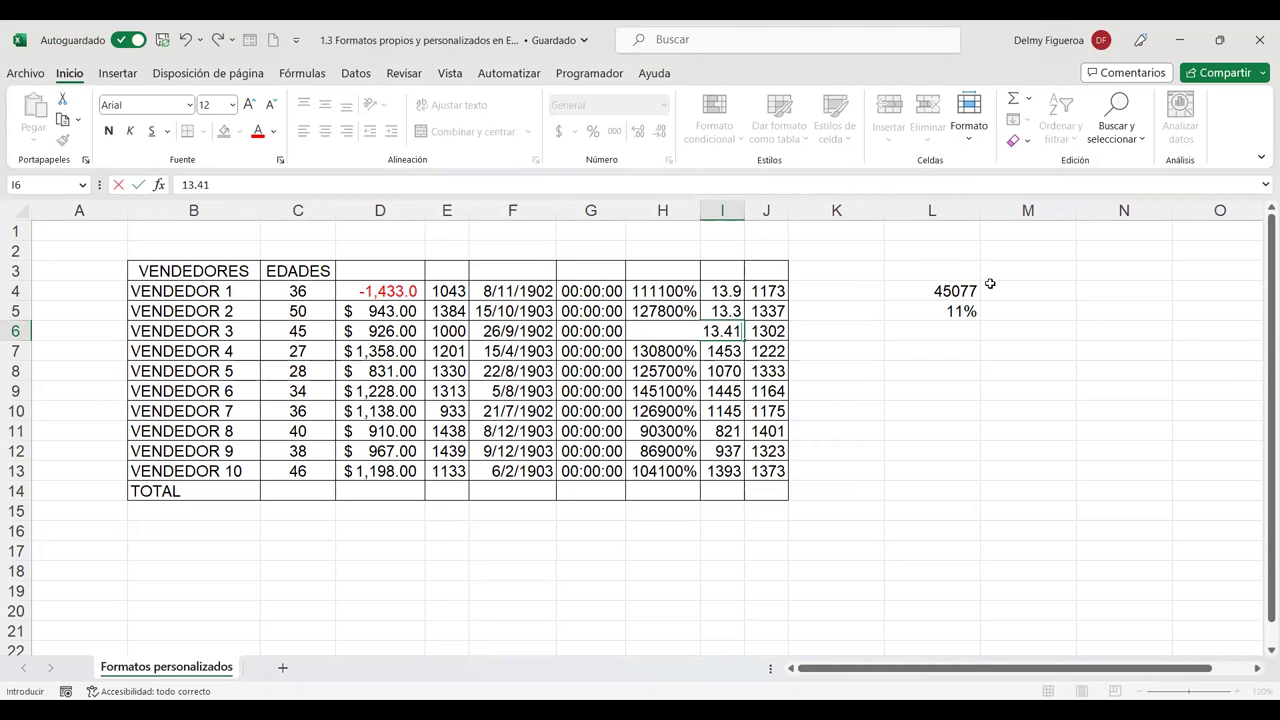
{"action": "key", "text": "Return"}
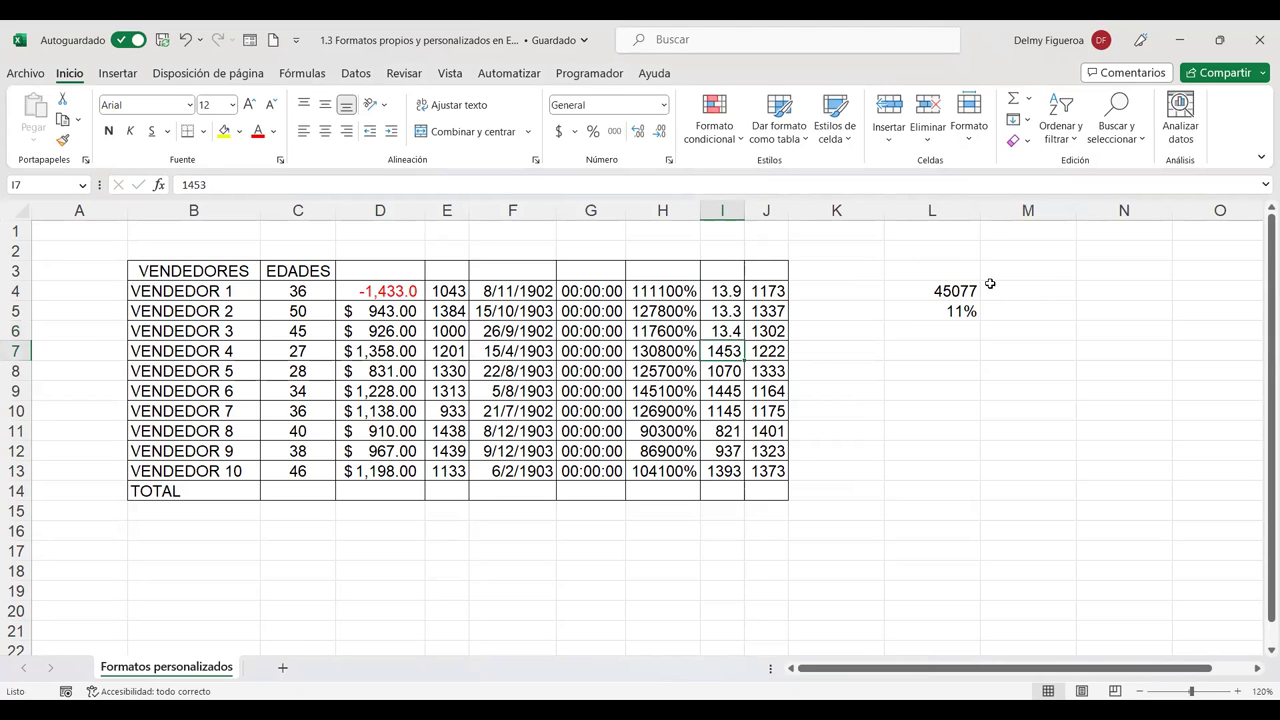
{"action": "type", "text": "14.53"}
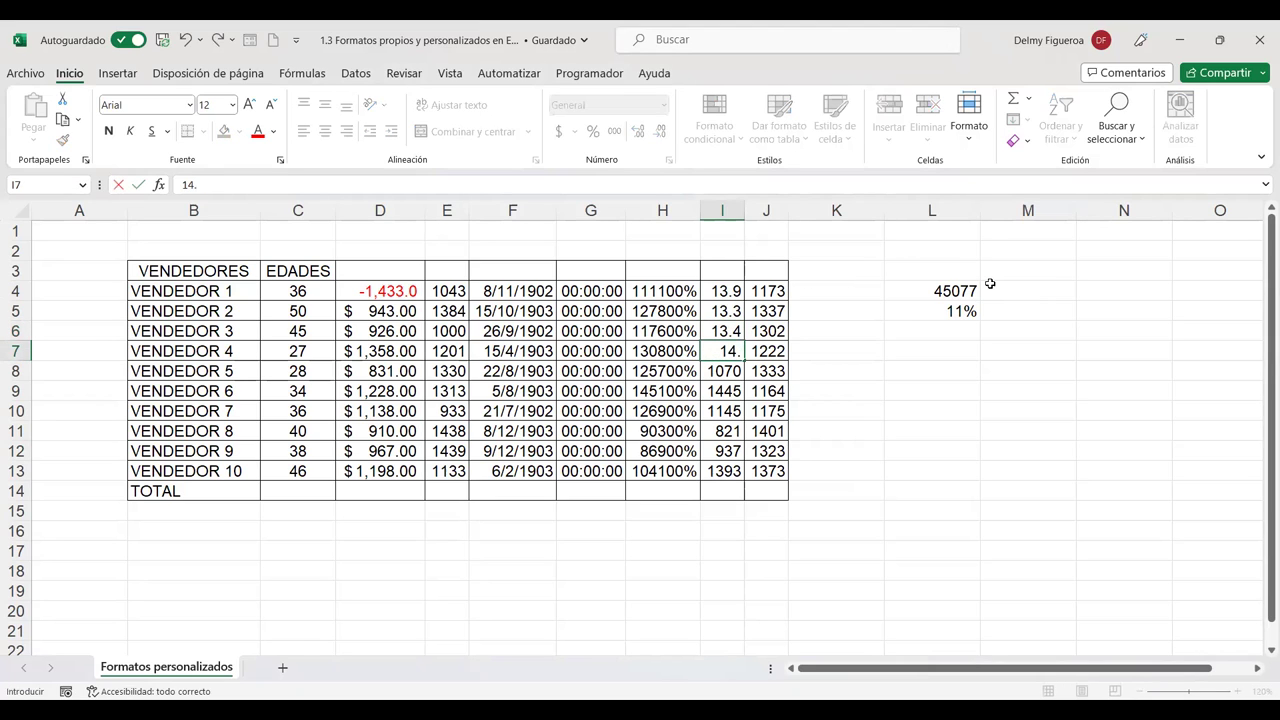
{"action": "key", "text": "Return"}
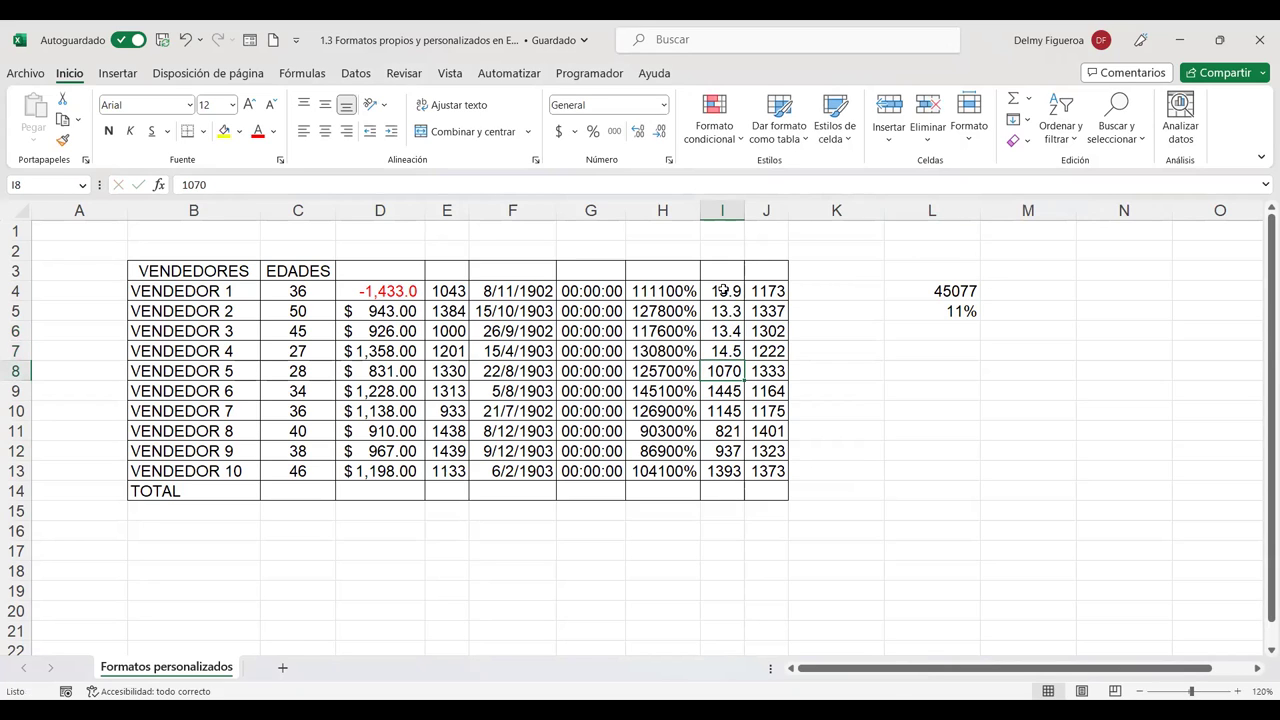
{"action": "left_click_drag", "start_coordinate": [723, 290], "coordinate": [737, 344]}
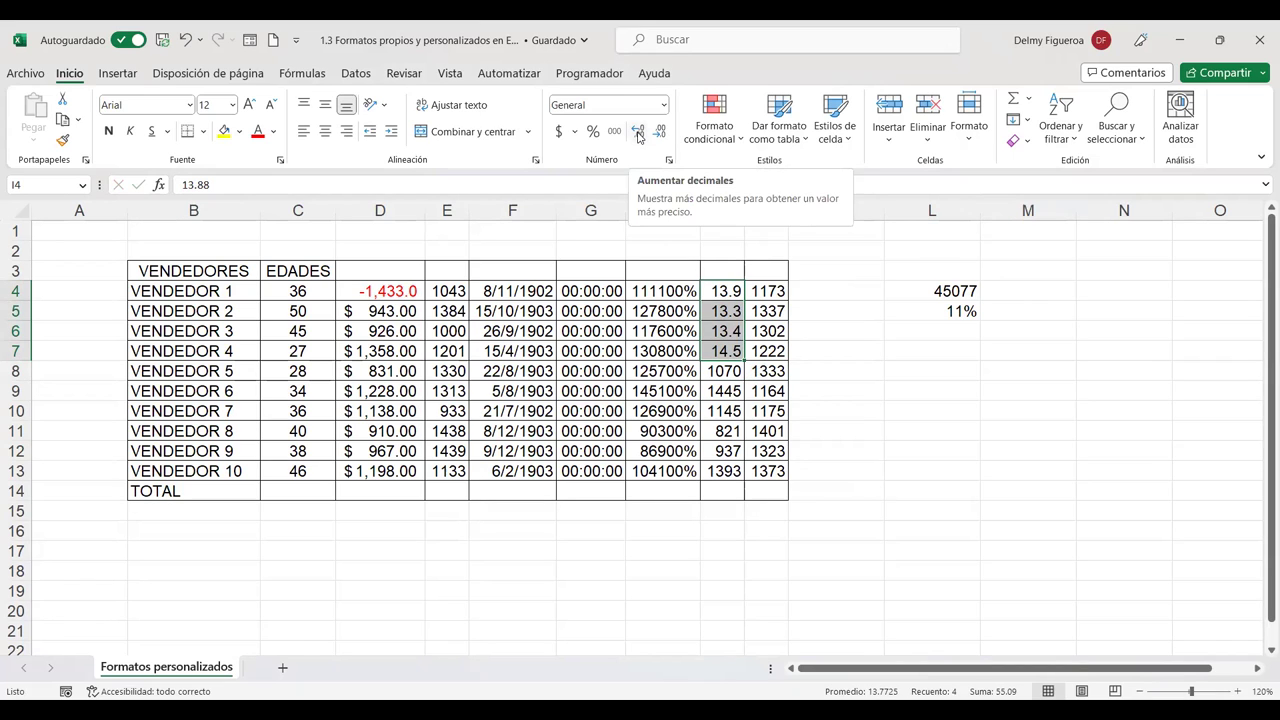
Step: Increase I4:I7's decimals to show 13.88, 13.27, 13.41 and 14.53
{"action": "left_click", "coordinate": [638, 135]}
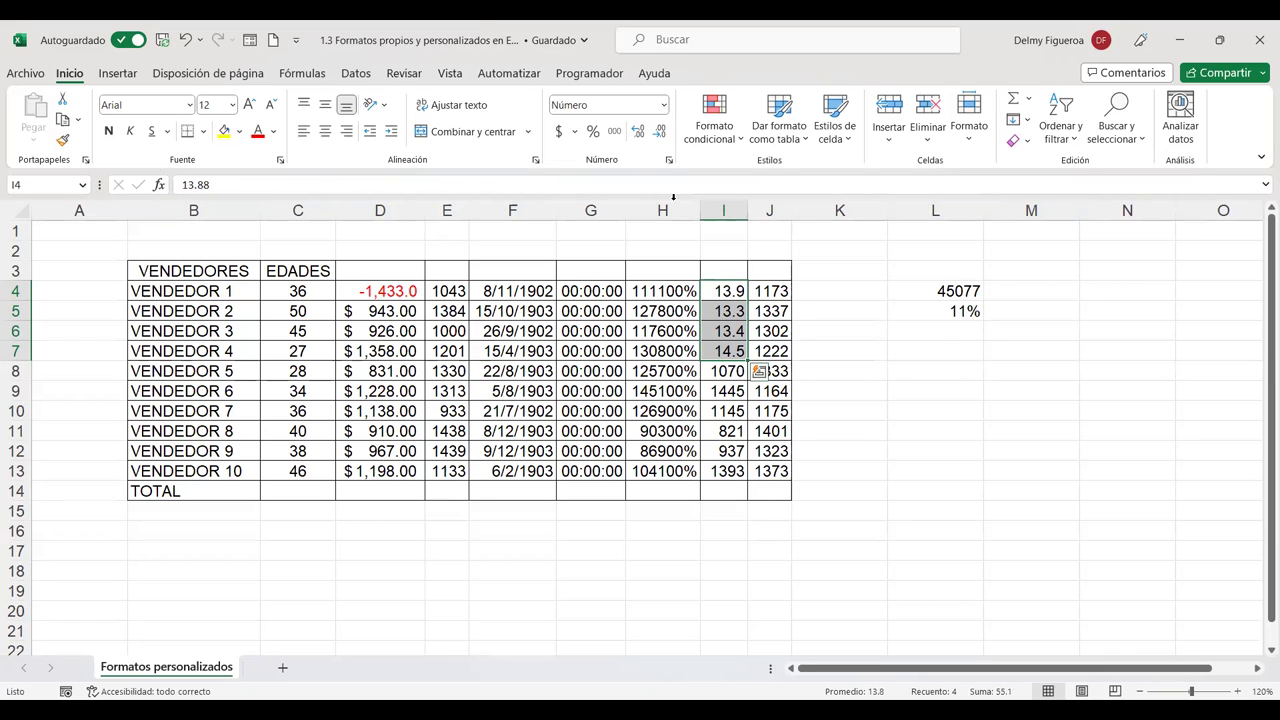
{"action": "left_click", "coordinate": [641, 134]}
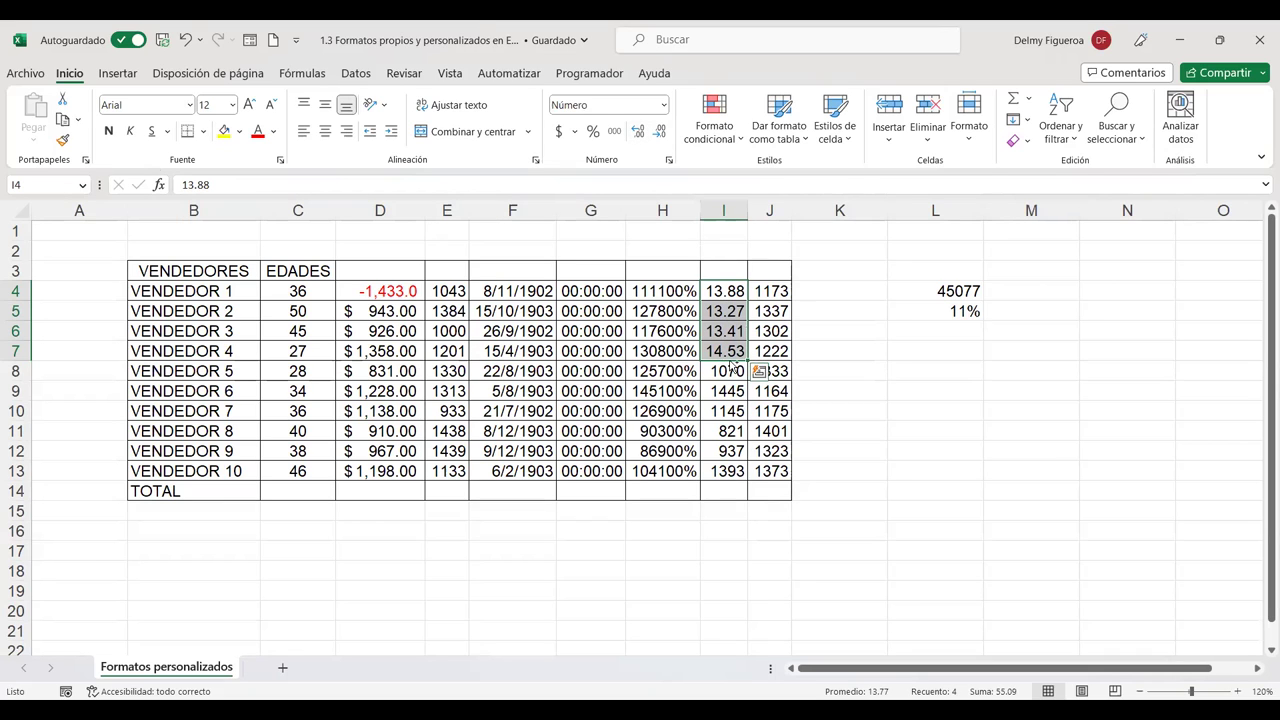
Step: Format I4:I7 as Fracción in eighths (4/8), showing 13 7/8, 13 2/8, 13 3/8, 14 4/8
{"action": "key", "text": "ctrl+1"}
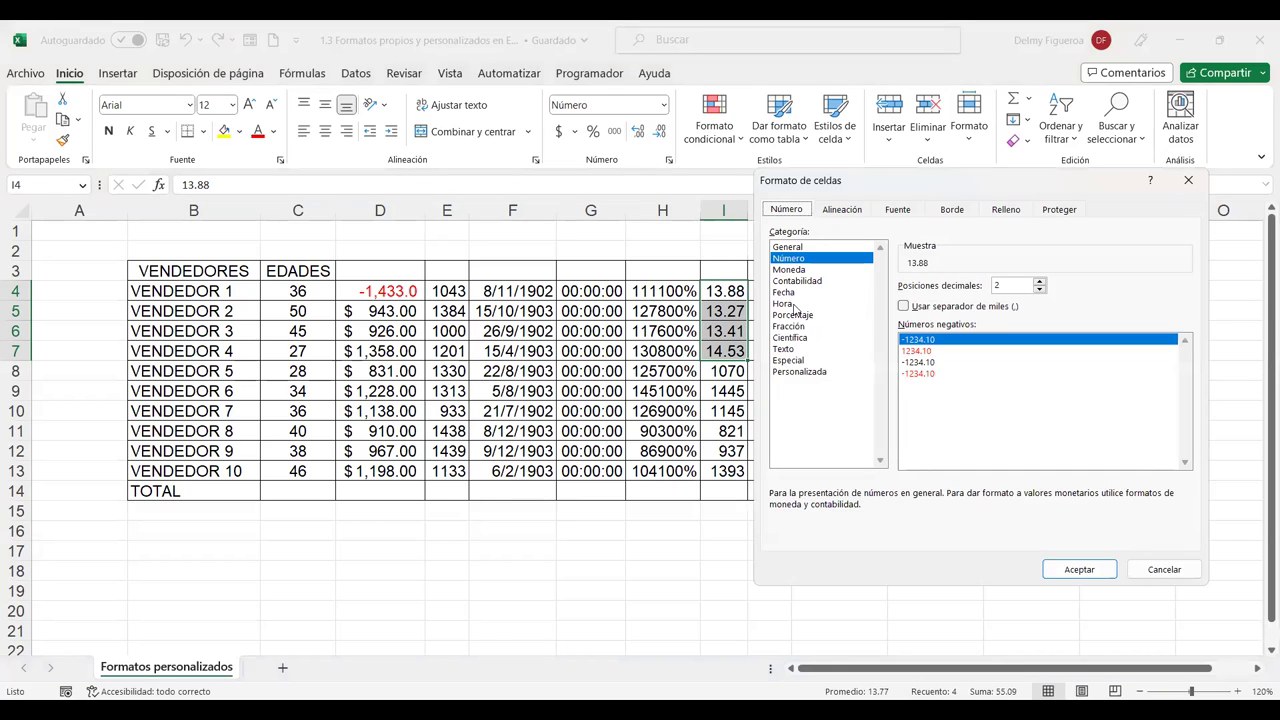
{"action": "left_click", "coordinate": [798, 327]}
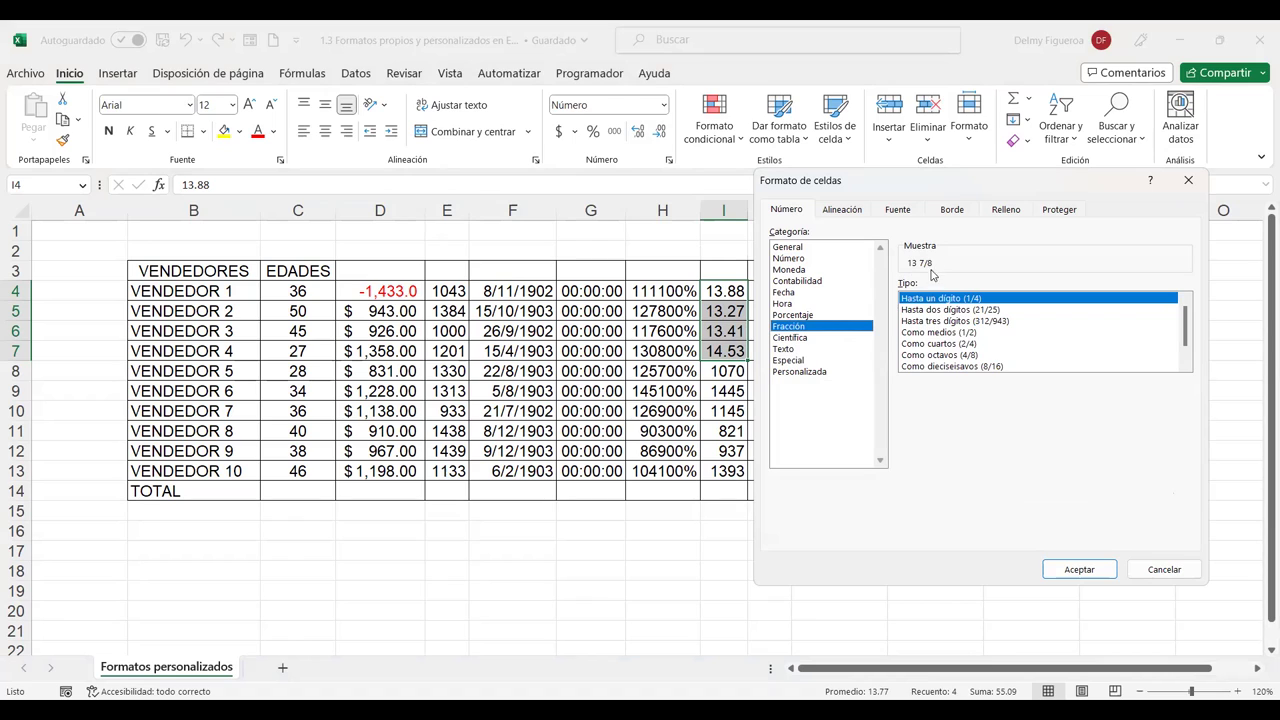
{"action": "left_click", "coordinate": [923, 321]}
{"action": "left_click", "coordinate": [941, 345]}
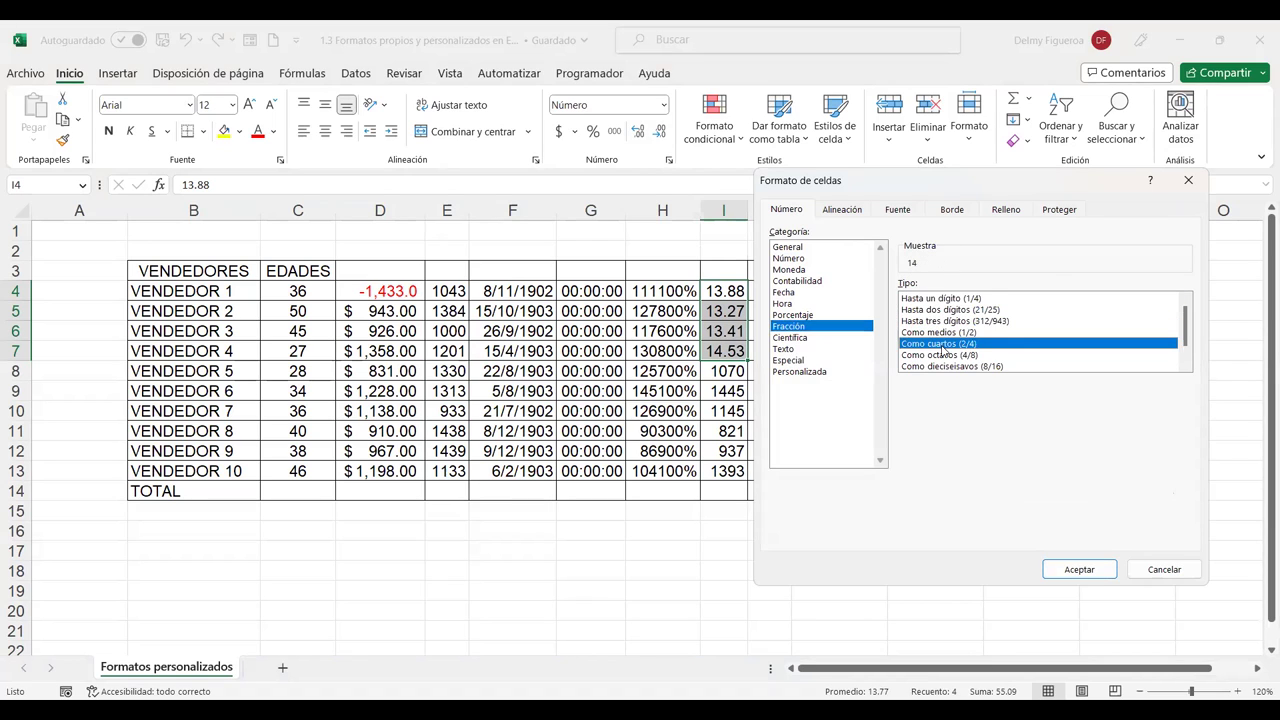
{"action": "left_click", "coordinate": [940, 355]}
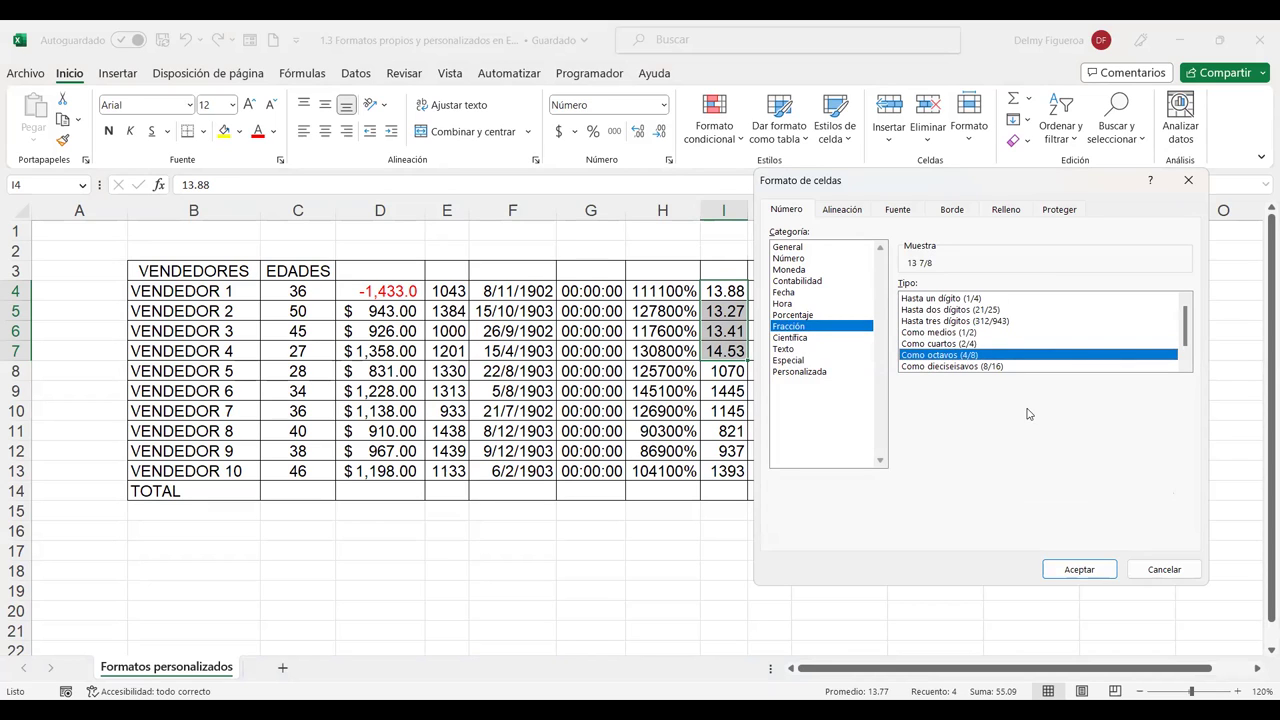
{"action": "left_click", "coordinate": [1066, 574]}
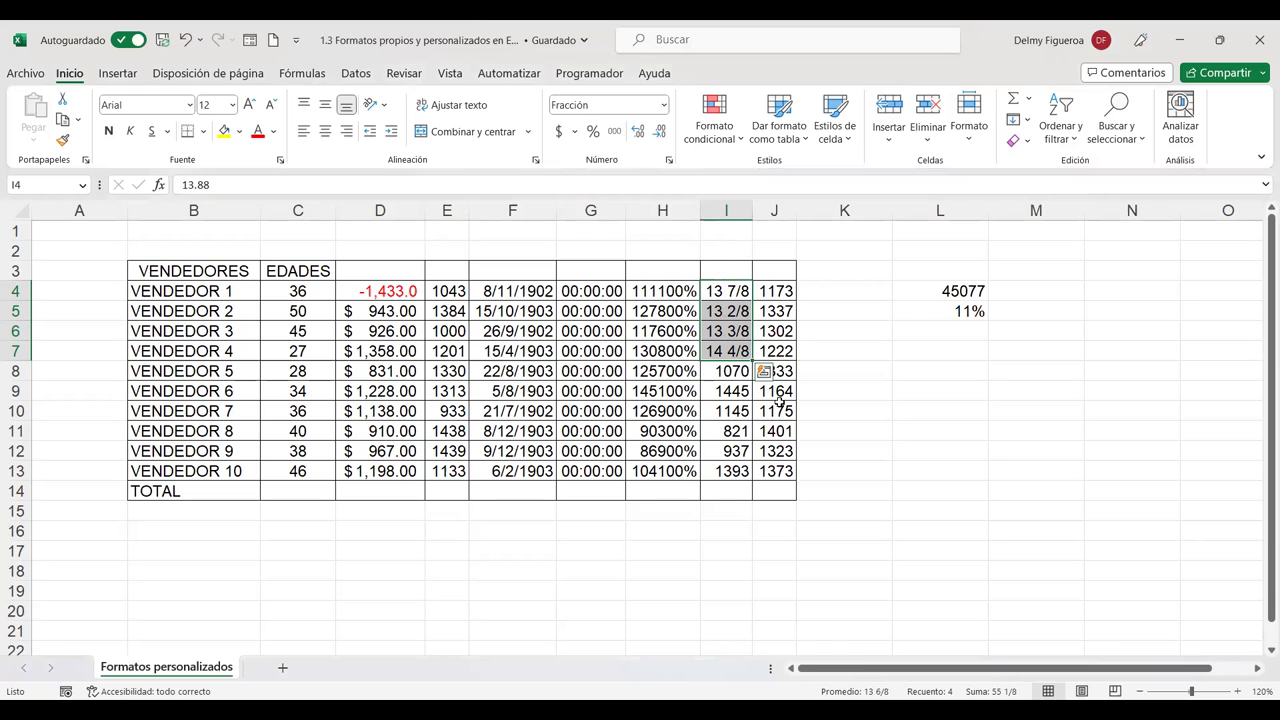
Step: Preview the Científica format without applying it, then select I8:I13
{"action": "key", "text": "ctrl+1"}
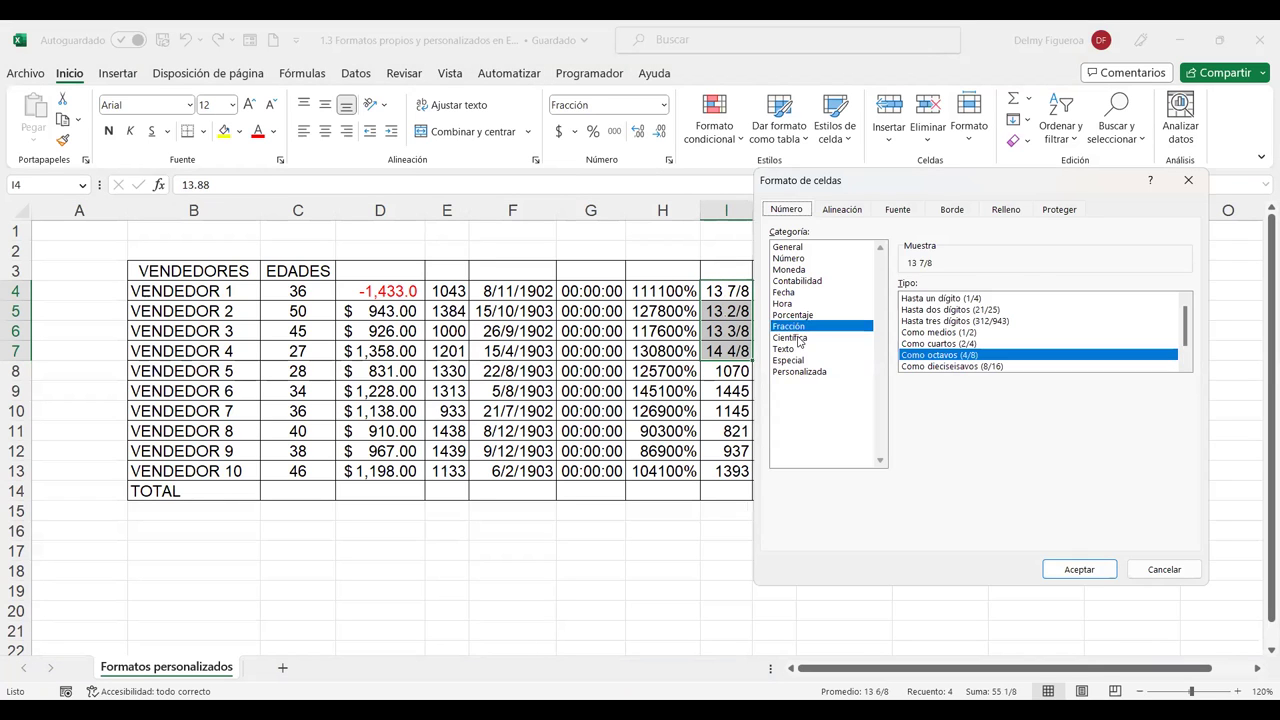
{"action": "left_click", "coordinate": [803, 339]}
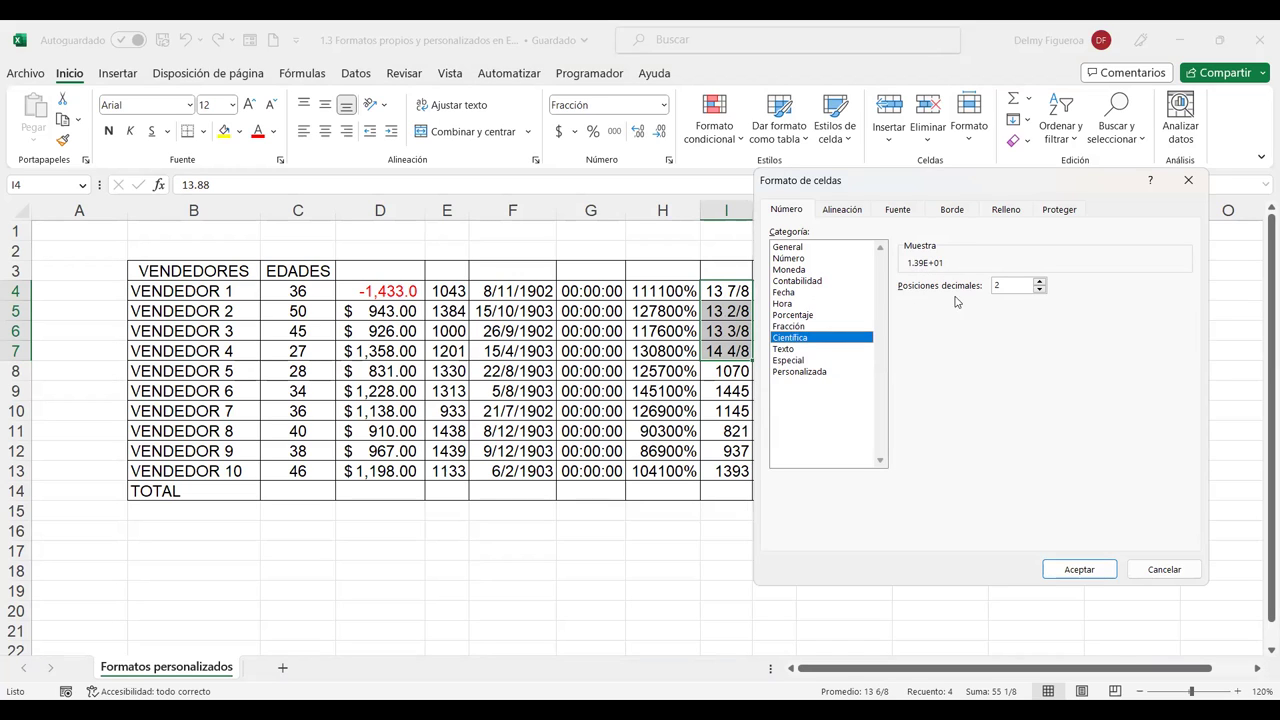
{"action": "left_click", "coordinate": [1162, 569]}
{"action": "left_click_drag", "start_coordinate": [730, 372], "coordinate": [724, 474]}
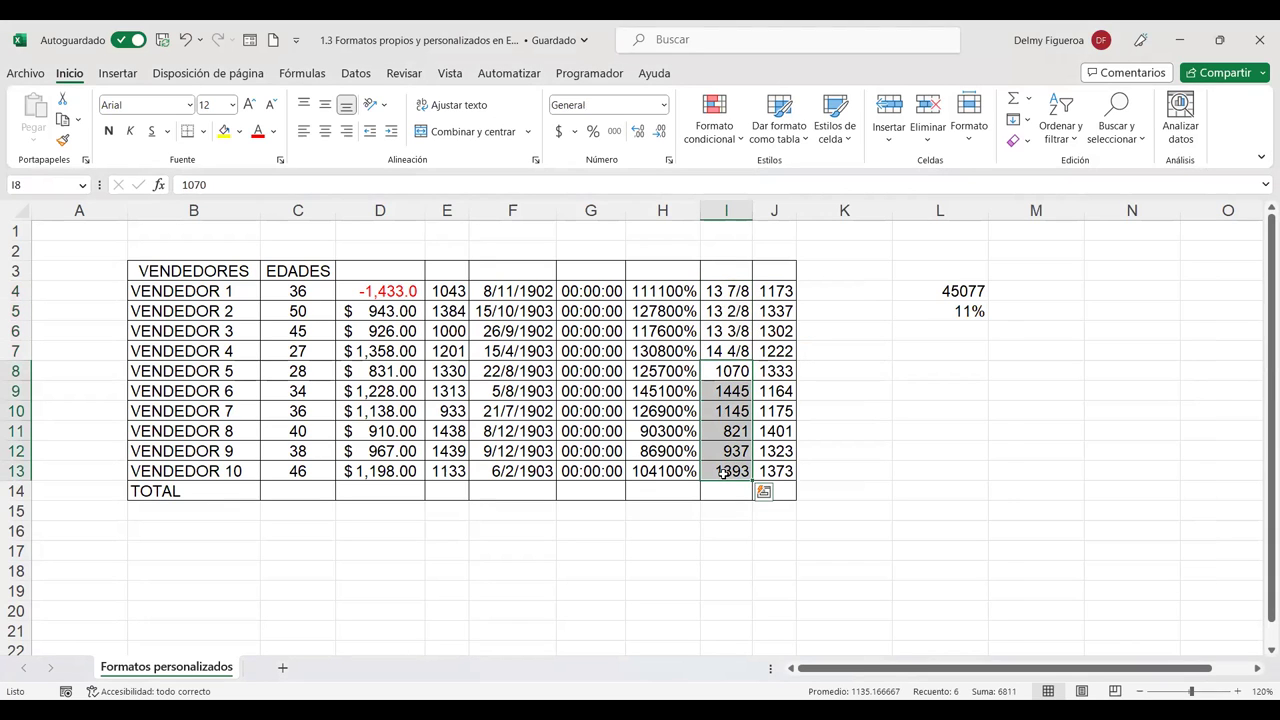
Step: Apply the Científica format with two decimals to I8:I13, e.g. 1.07E+03
{"action": "key", "text": "ctrl+1"}
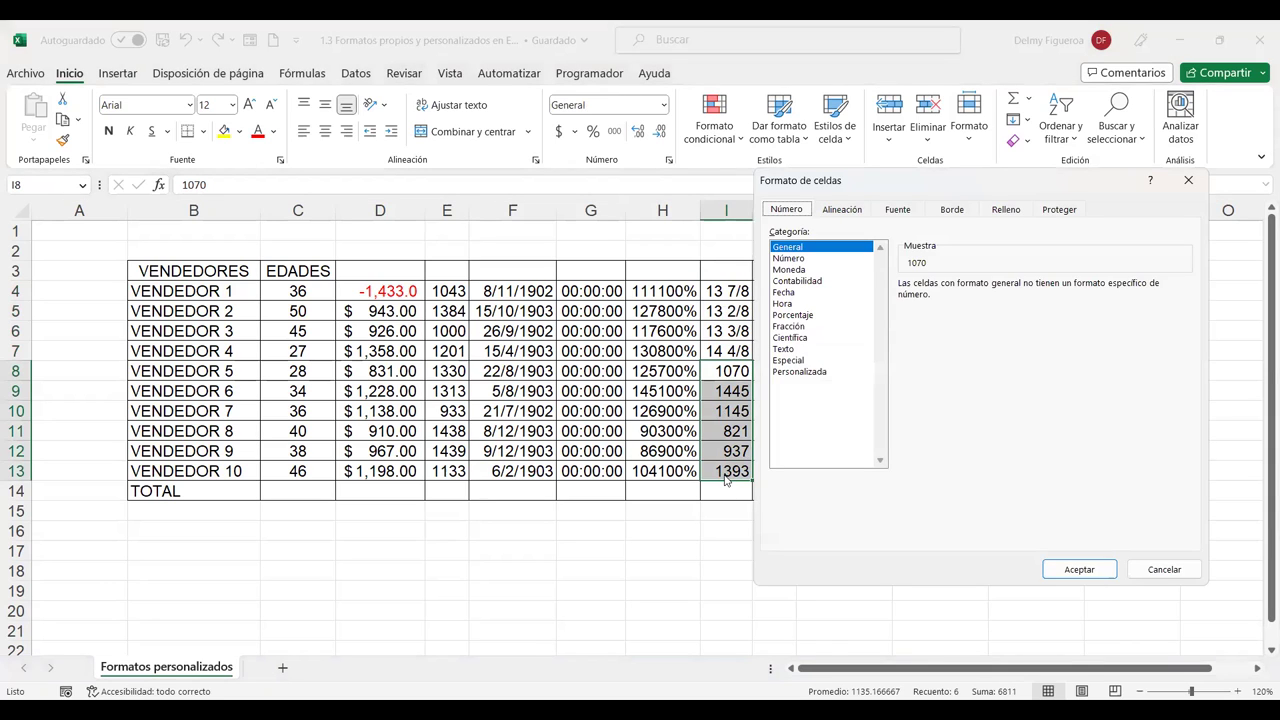
{"action": "left_click", "coordinate": [811, 340]}
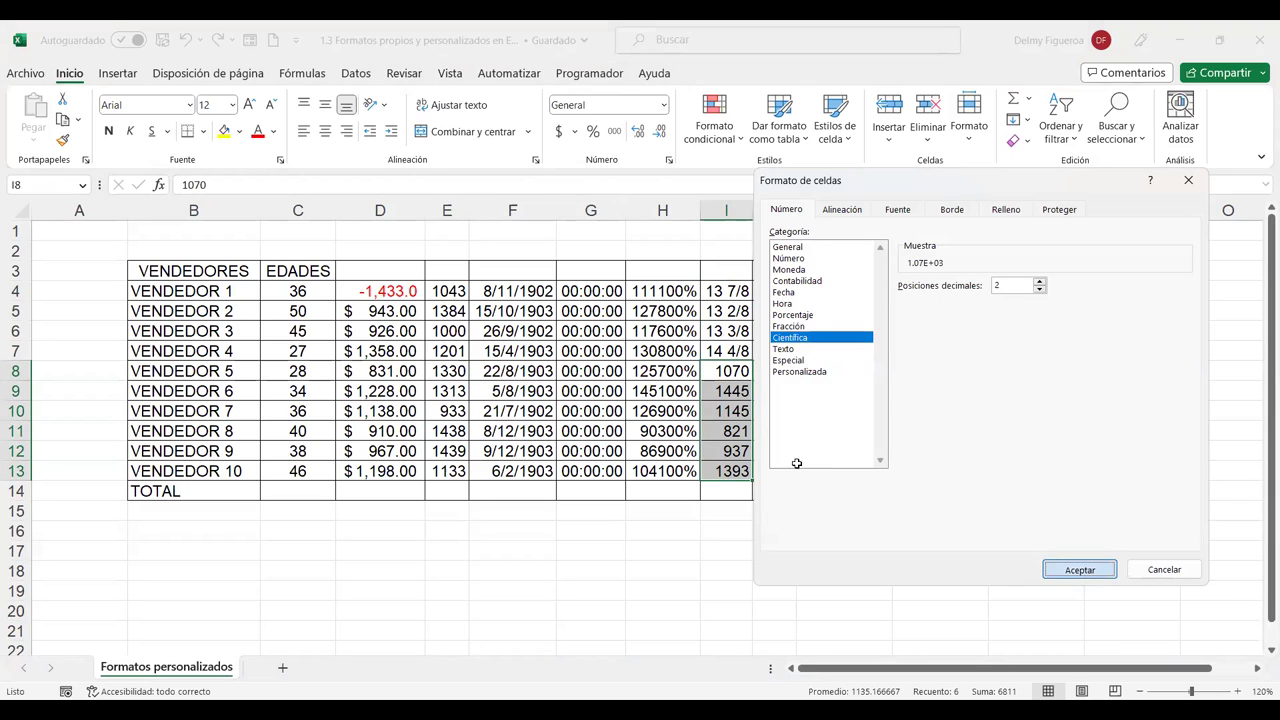
{"action": "left_click", "coordinate": [1085, 570]}
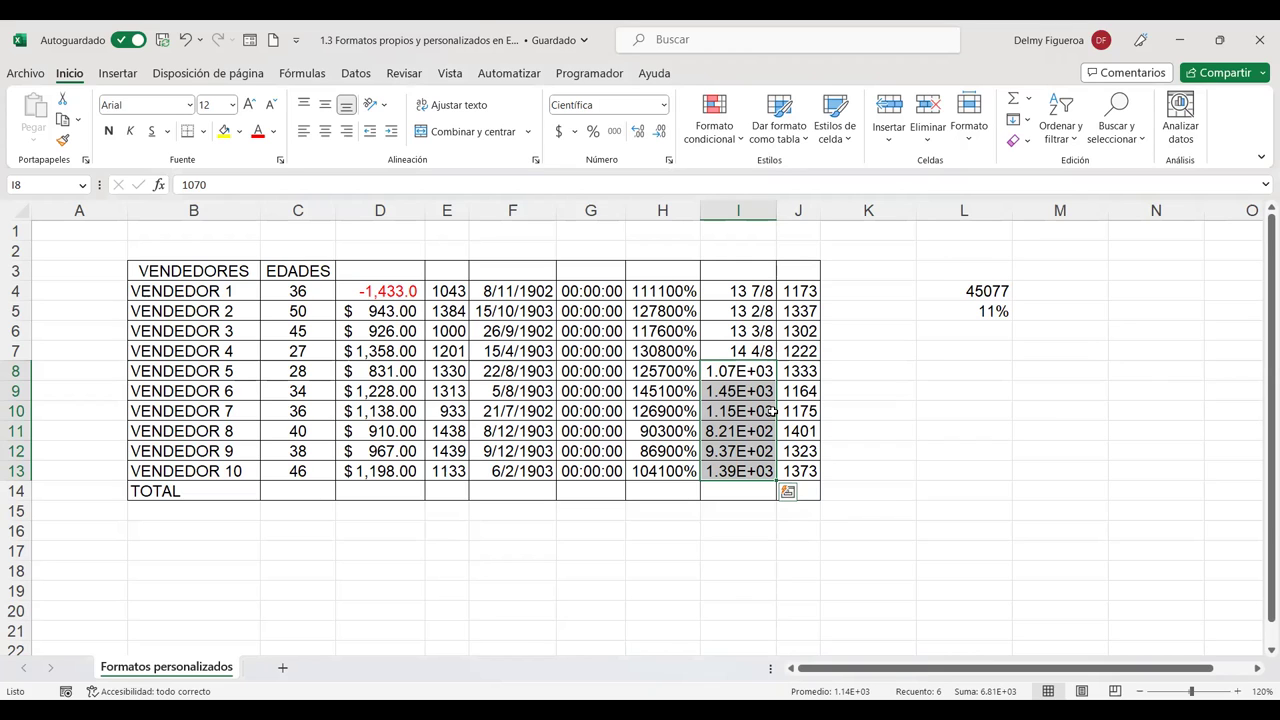
Step: Change I13 to 1393000, shown as 1.39E+06, comparing it with I8 and I11
{"action": "left_click", "coordinate": [744, 370]}
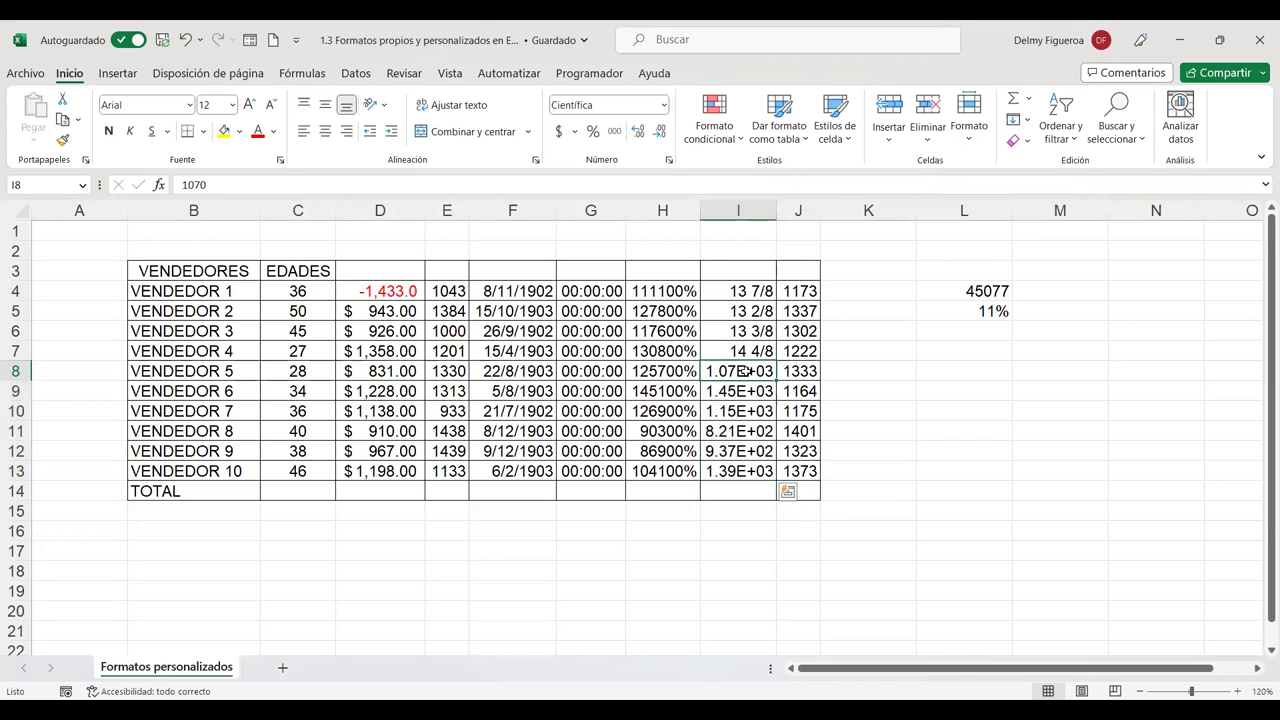
{"action": "left_click", "coordinate": [757, 427]}
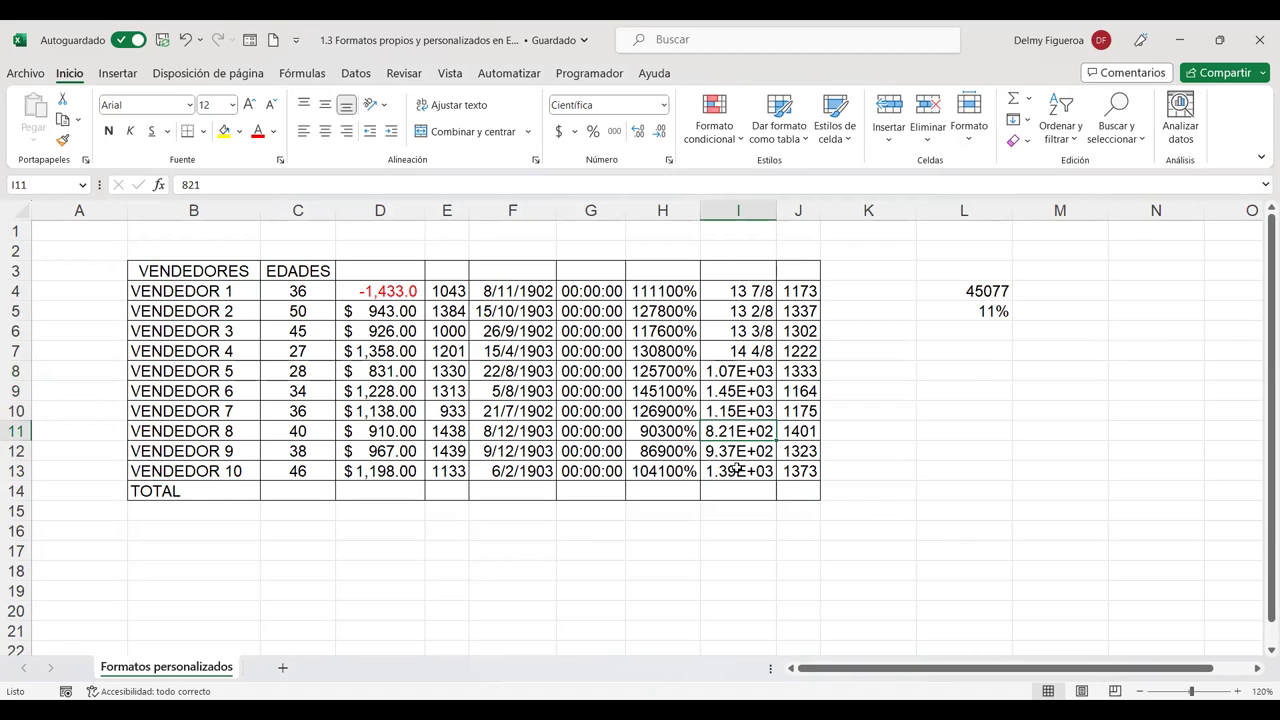
{"action": "left_click", "coordinate": [737, 469]}
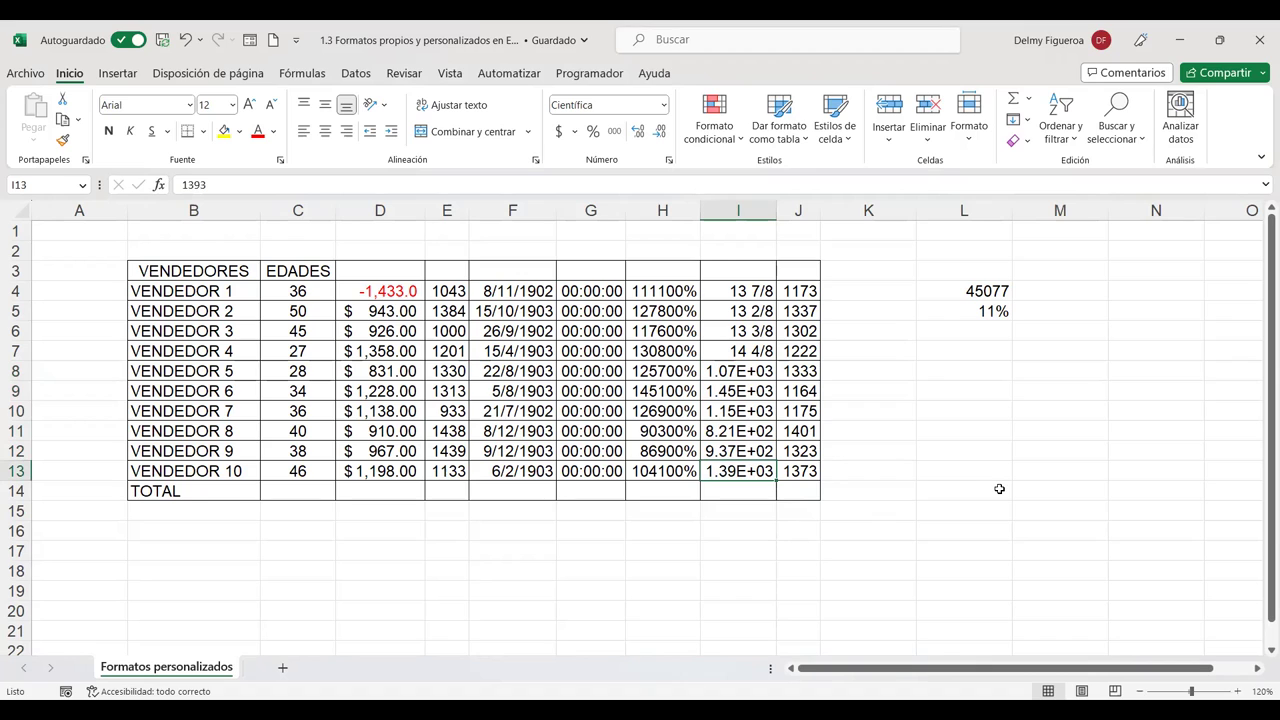
{"action": "left_click", "coordinate": [194, 185]}
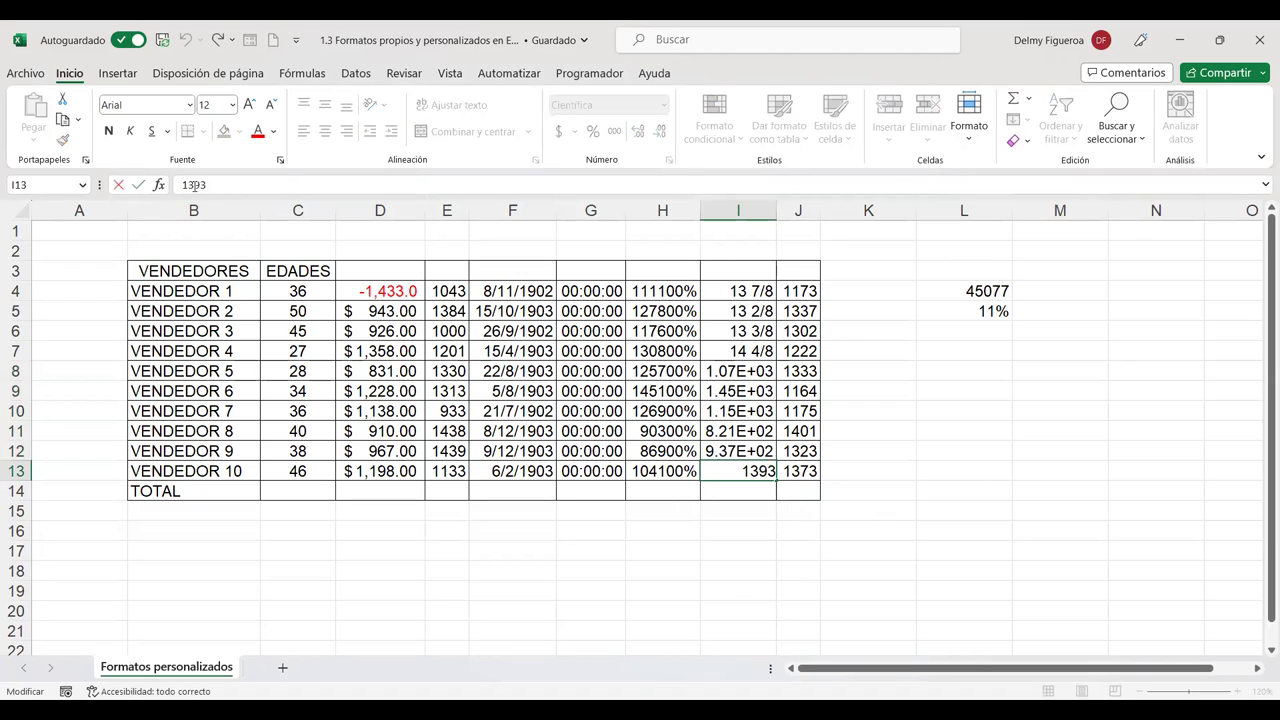
{"action": "type", "text": "000"}
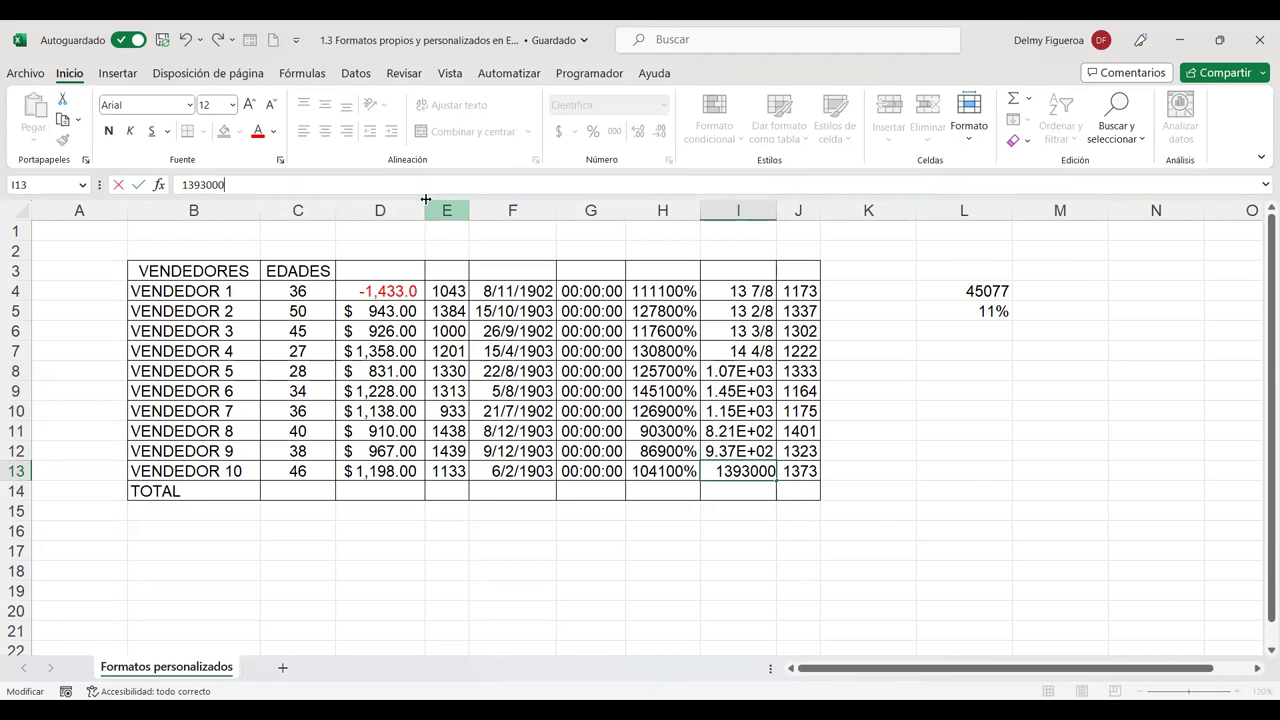
{"action": "key", "text": "Return"}
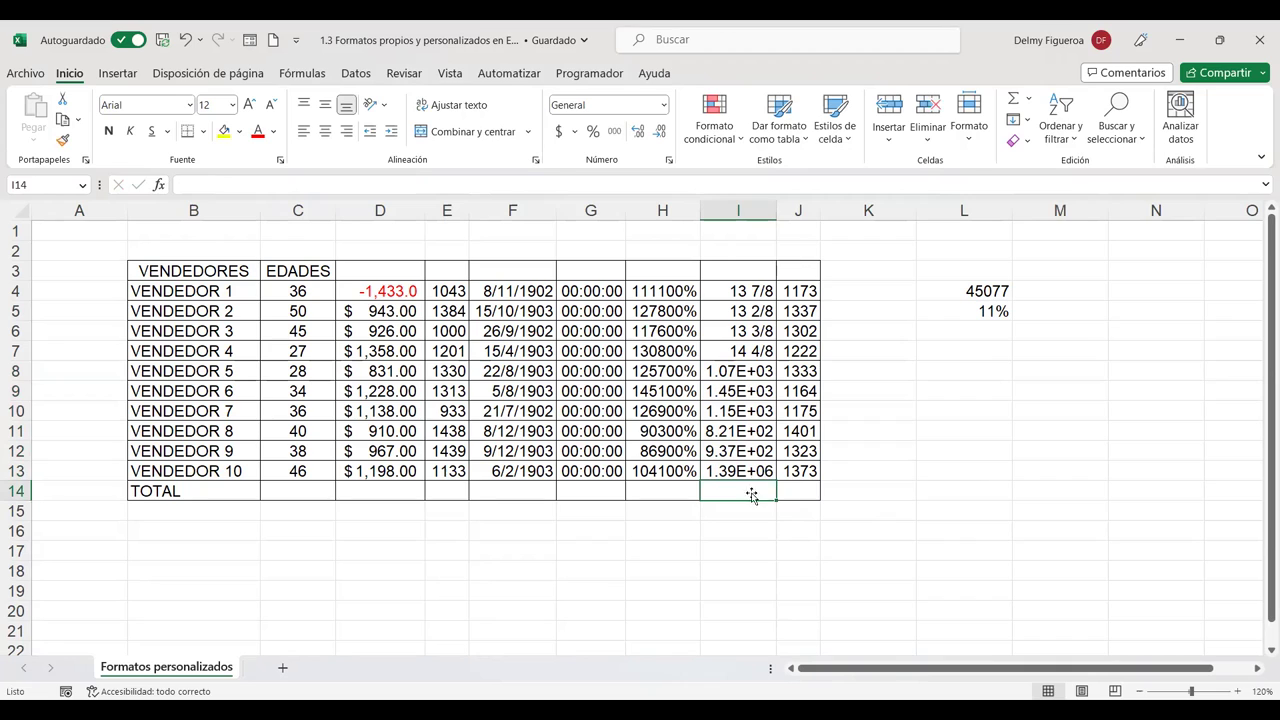
{"action": "left_click", "coordinate": [753, 371]}
{"action": "left_click", "coordinate": [757, 438]}
{"action": "left_click", "coordinate": [763, 473]}
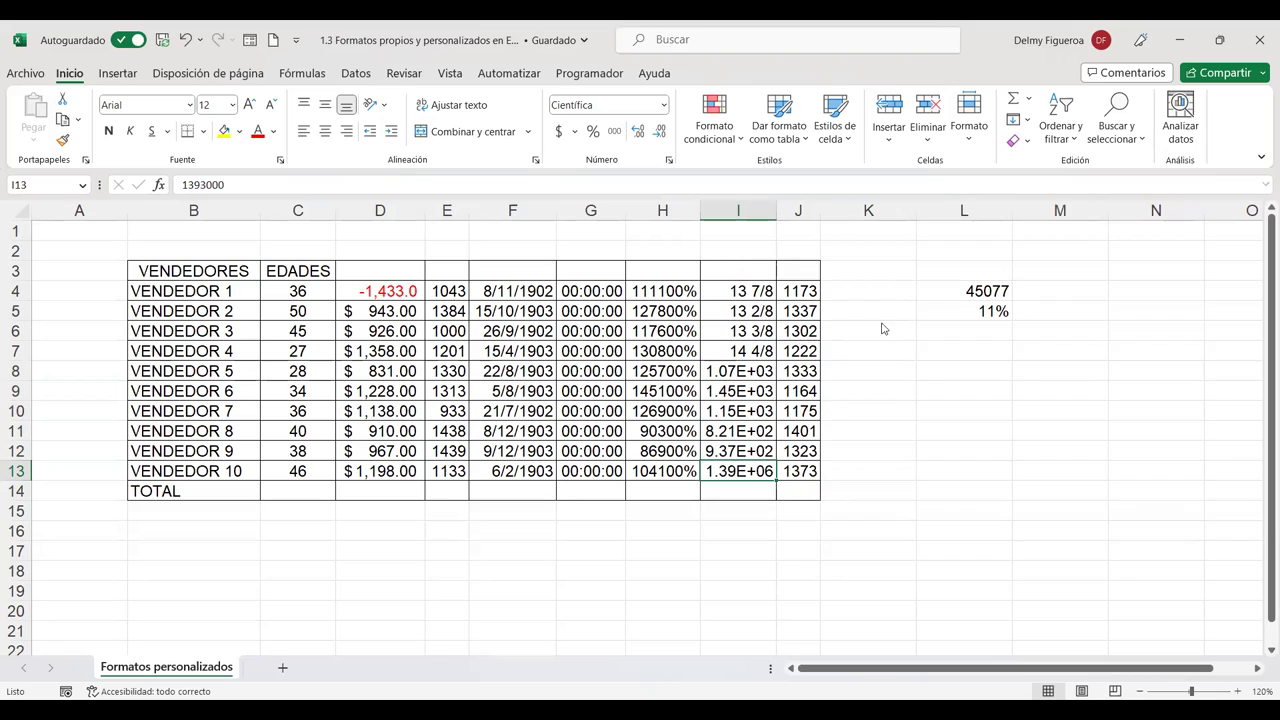
{"action": "key", "text": "ctrl+1"}
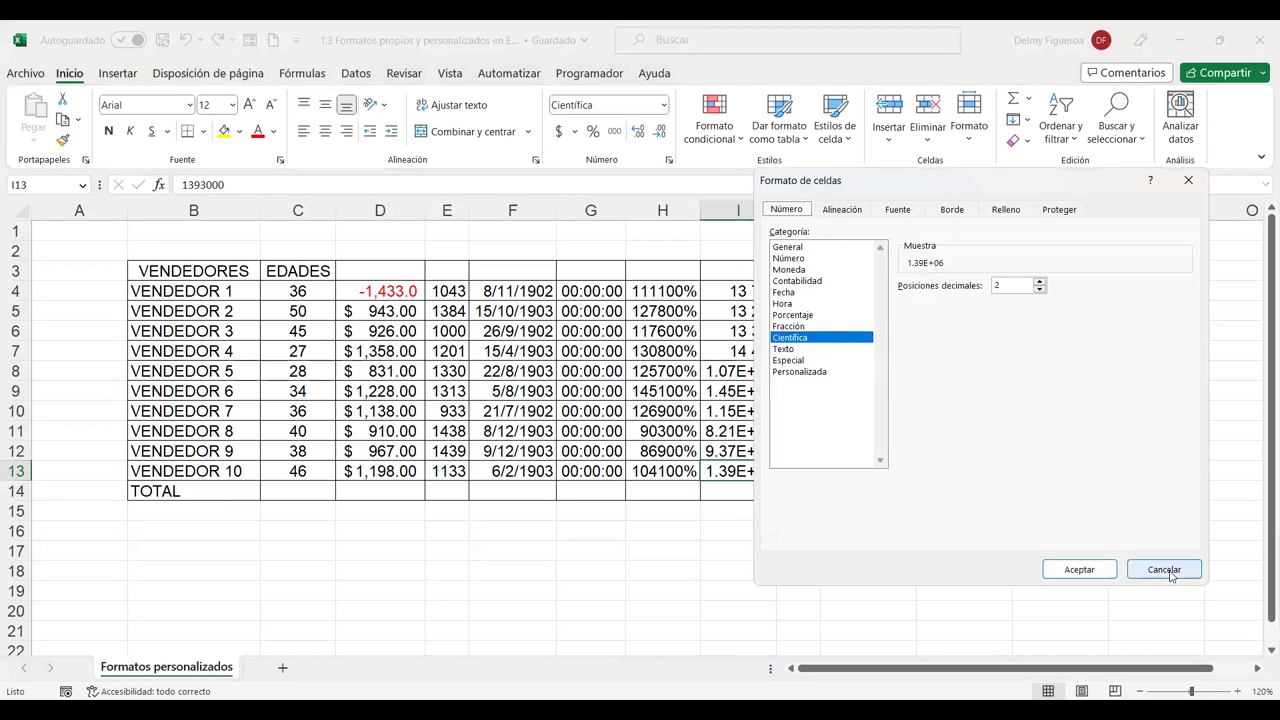
{"action": "left_click", "coordinate": [1165, 569]}
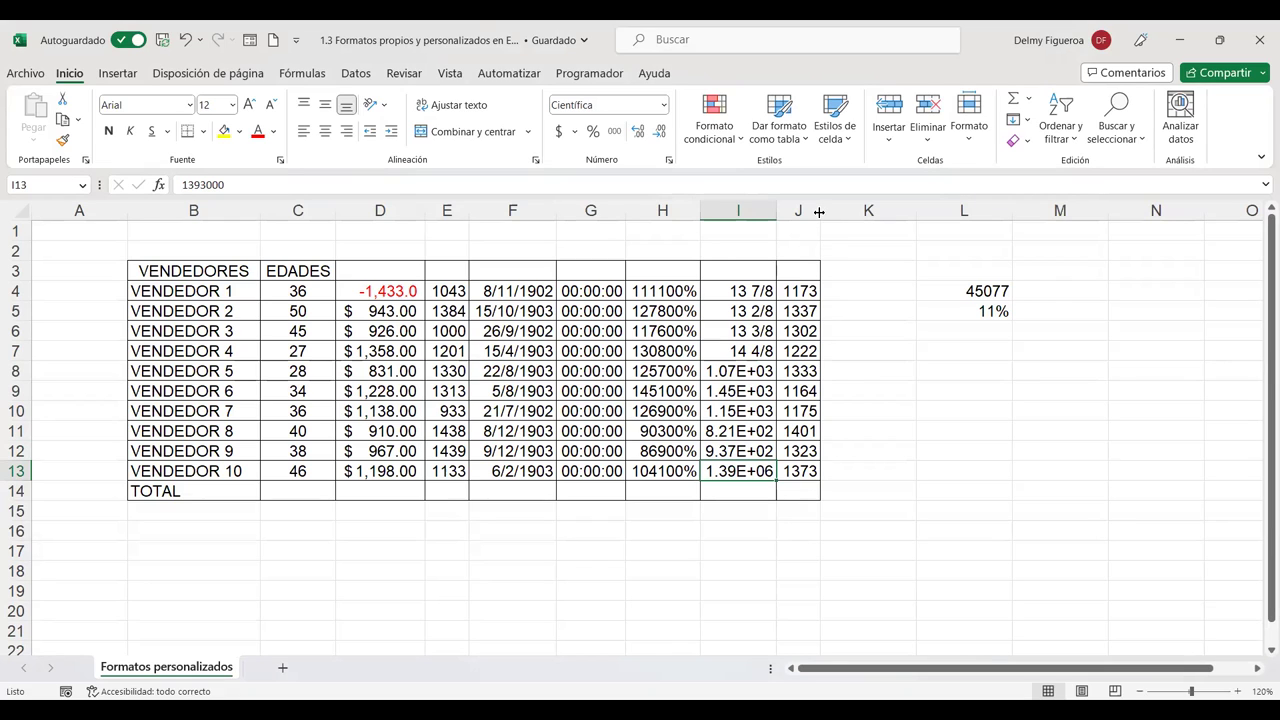
Step: Widen column J and format J4:J13 (1173 to 1373) as Texto
{"action": "left_click_drag", "start_coordinate": [822, 213], "coordinate": [859, 212]}
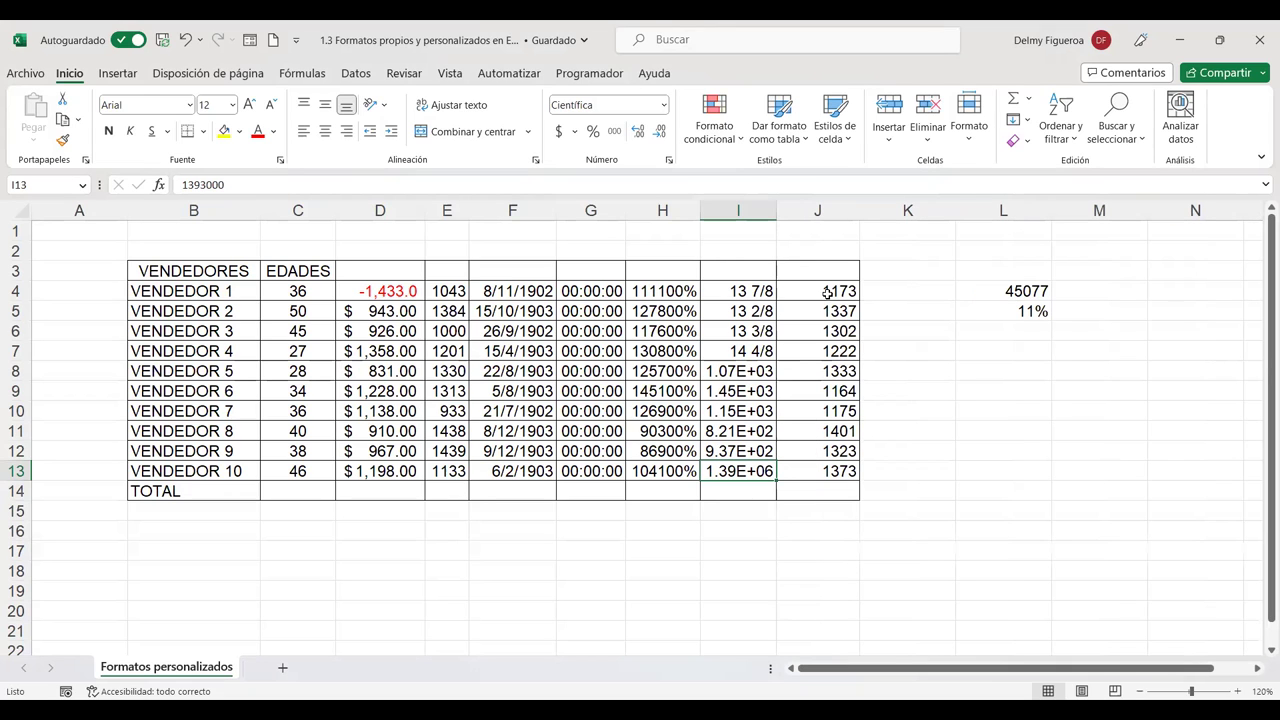
{"action": "left_click_drag", "start_coordinate": [827, 291], "coordinate": [827, 468]}
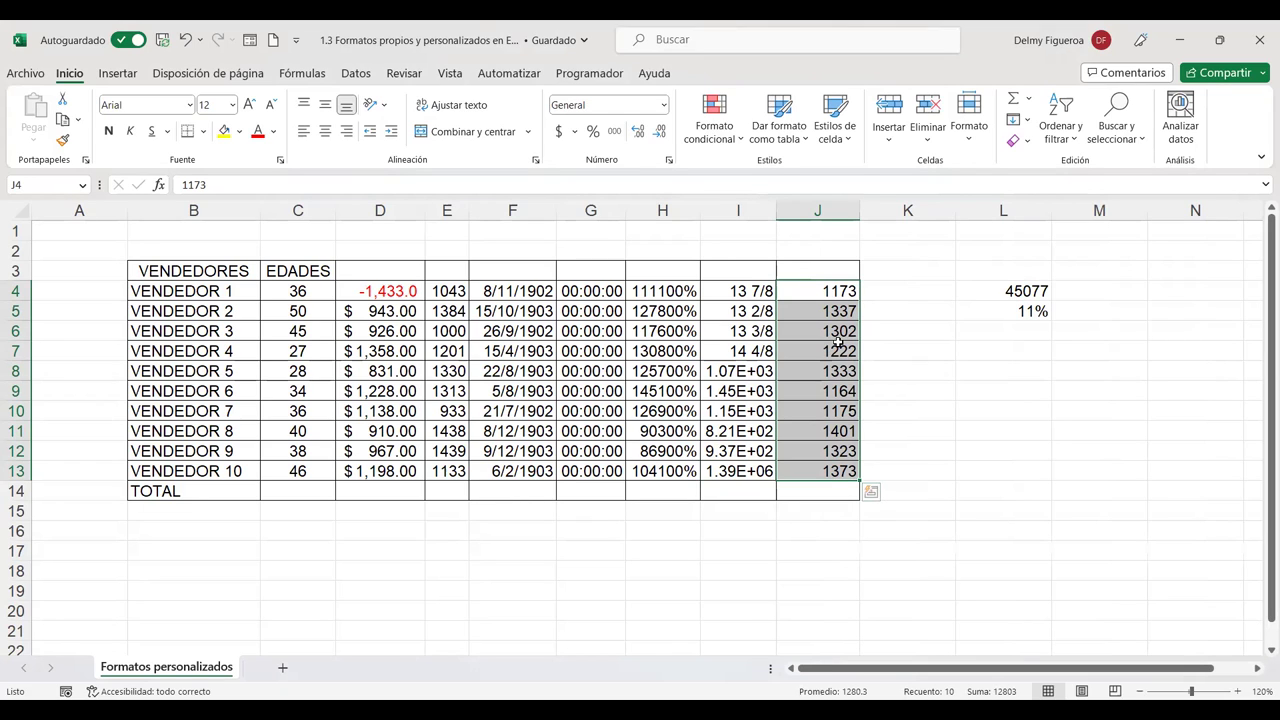
{"action": "left_click", "coordinate": [661, 108]}
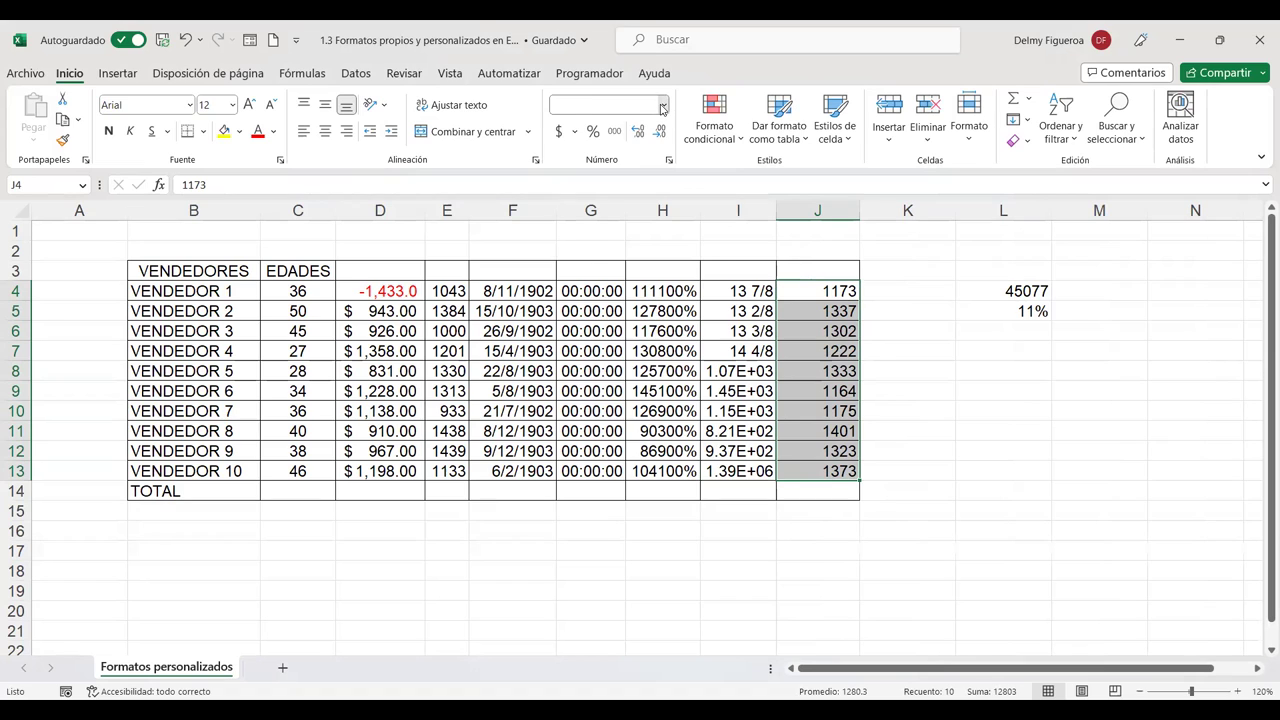
{"action": "scroll", "coordinate": [633, 463], "scroll_direction": "down", "scroll_amount": 1}
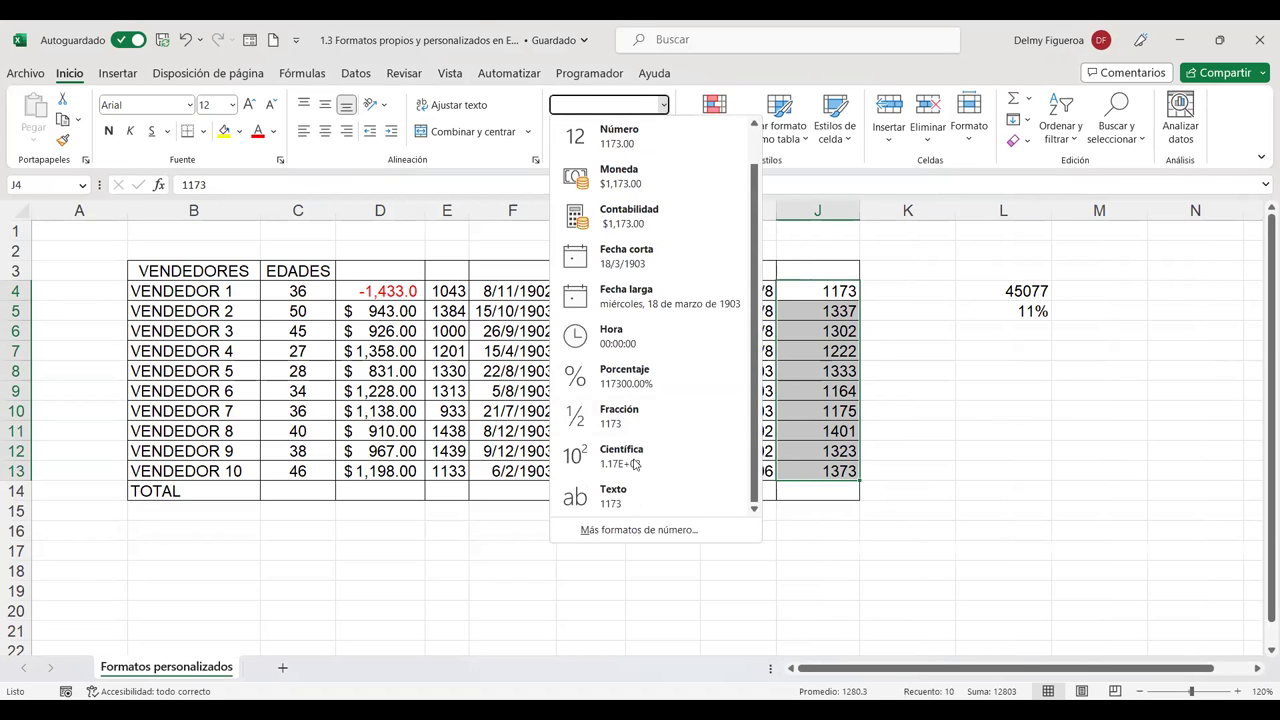
{"action": "left_click", "coordinate": [624, 499]}
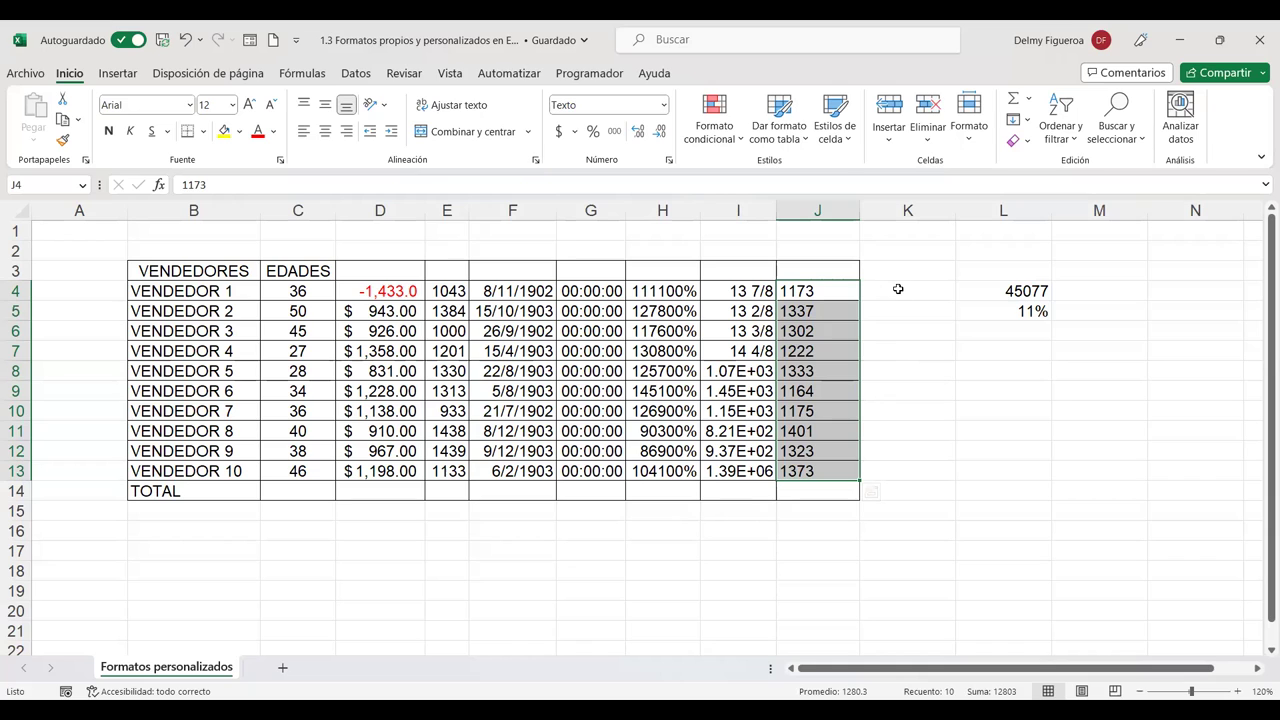
Step: Enter the formula =+J4+1 in K4, giving 1174
{"action": "left_click", "coordinate": [899, 289]}
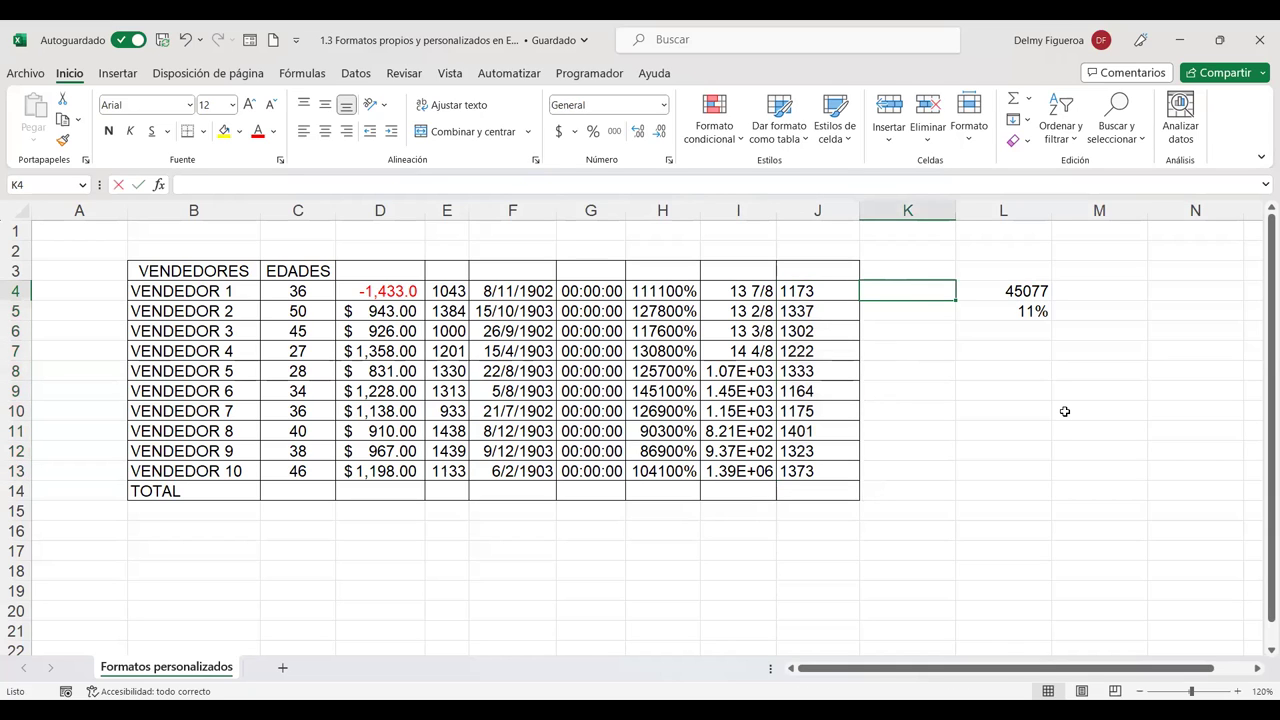
{"action": "type", "text": "+"}
{"action": "key", "text": "Left"}
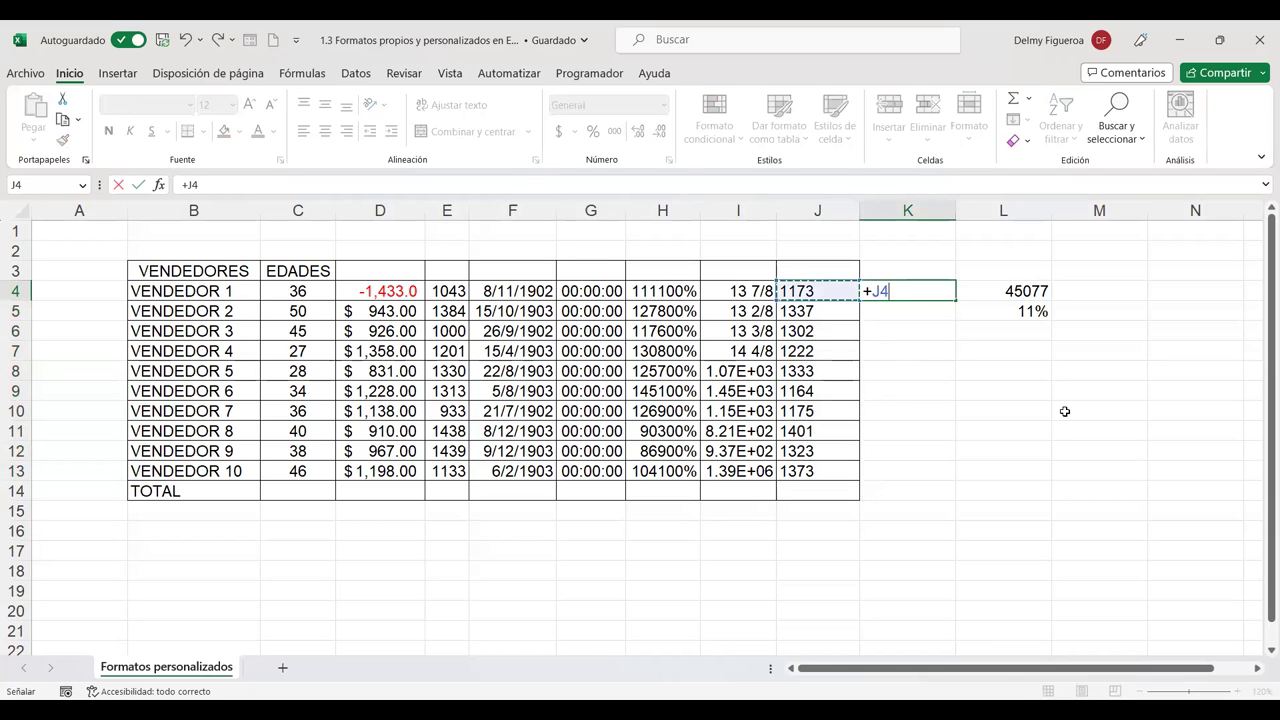
{"action": "type", "text": "+1"}
{"action": "key", "text": "Return"}
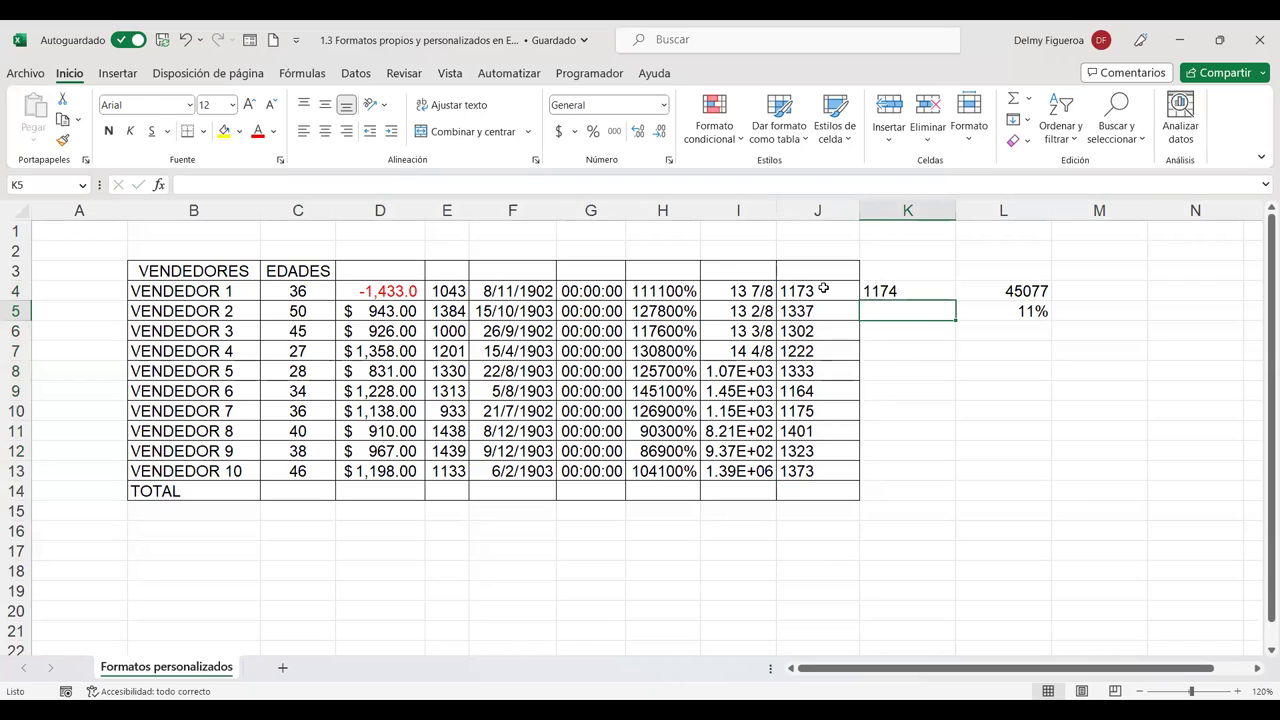
Step: Compare J4's text value with K4's formula, then view K4's Especial number formats
{"action": "left_click", "coordinate": [823, 288]}
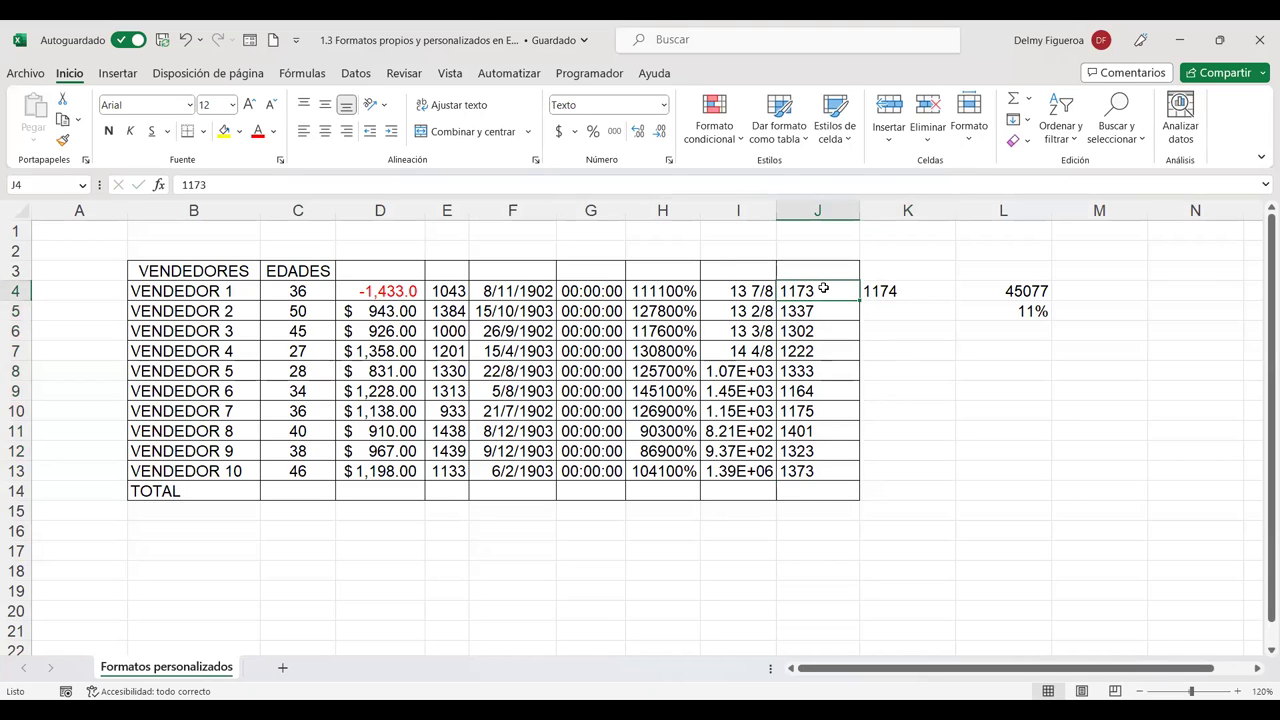
{"action": "left_click", "coordinate": [908, 291]}
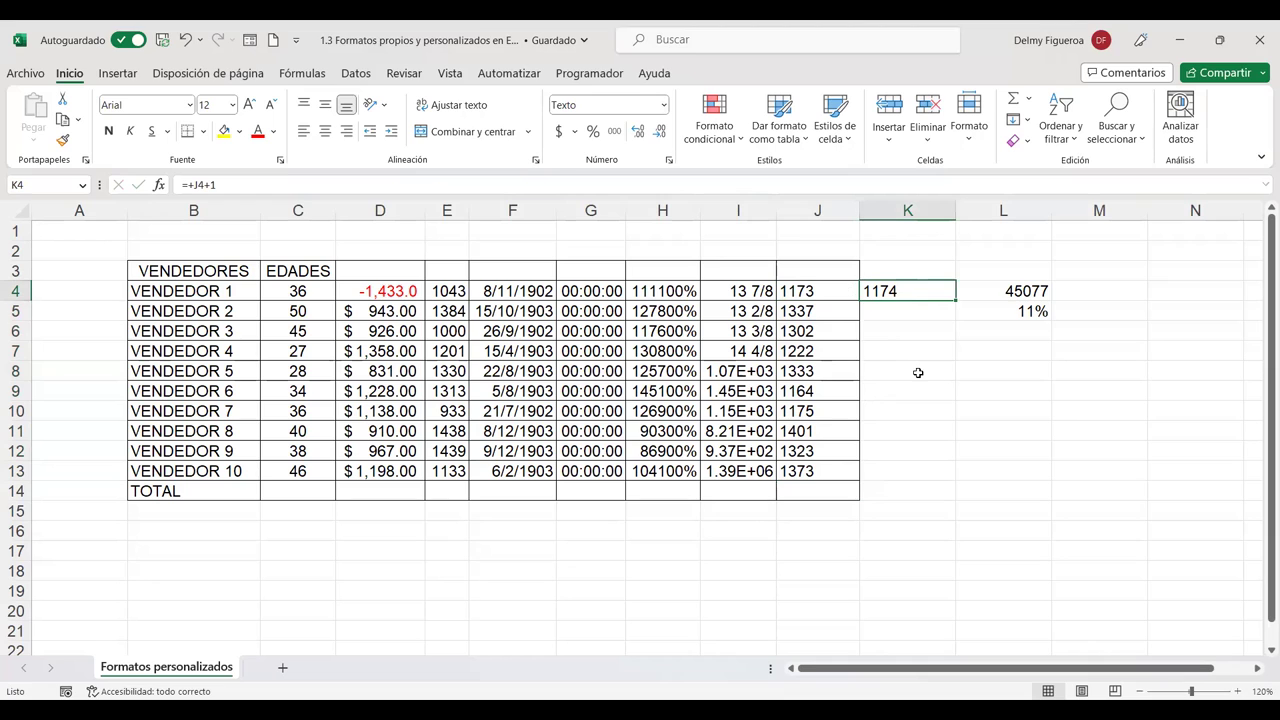
{"action": "key", "text": "ctrl+1"}
{"action": "left_click", "coordinate": [798, 362]}
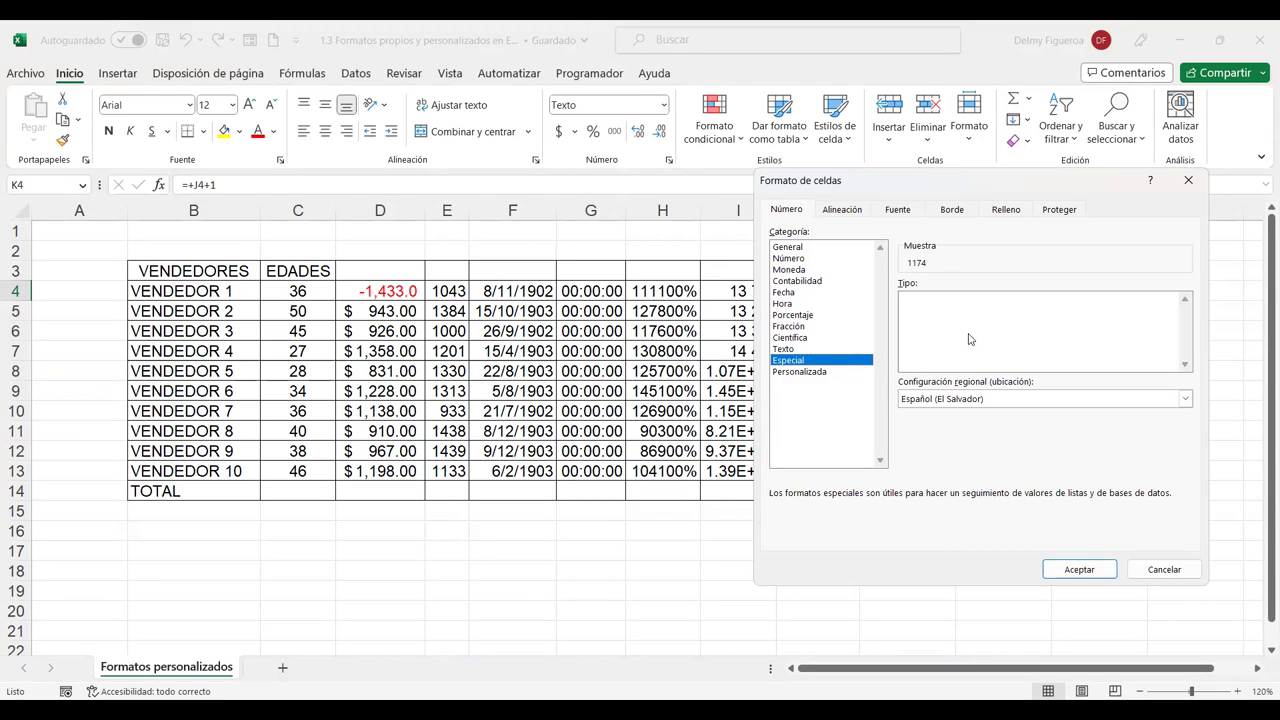
Step: Keep the Español (El Salvador) locale, look at Personalizada, and cancel without changes
{"action": "left_click", "coordinate": [950, 399]}
{"action": "left_click", "coordinate": [923, 295]}
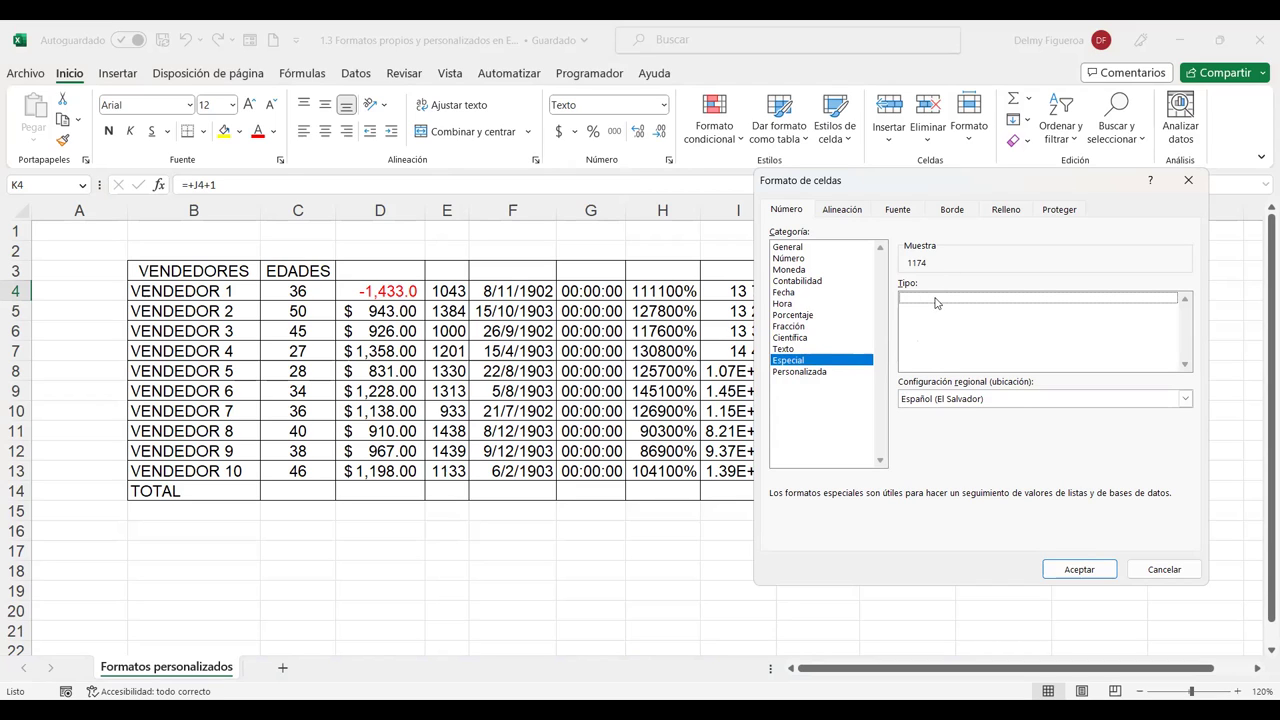
{"action": "left_click", "coordinate": [789, 374]}
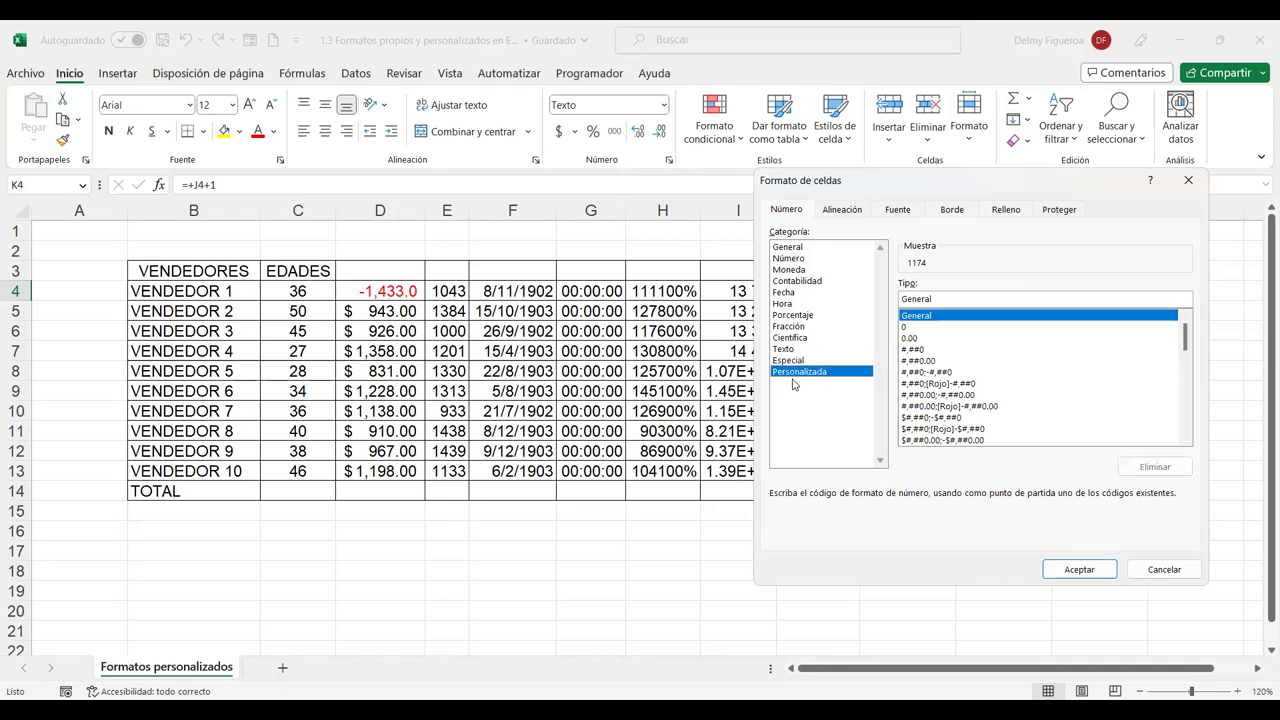
{"action": "left_click", "coordinate": [1162, 570]}
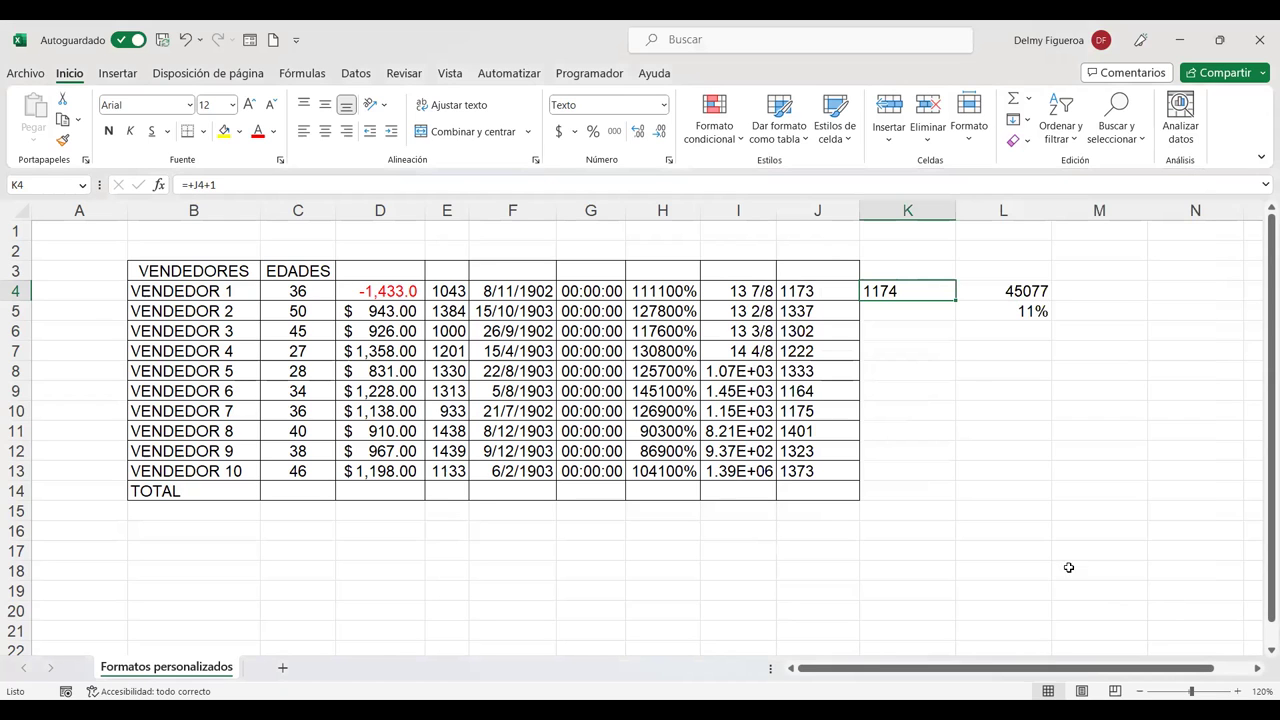
{"action": "left_click", "coordinate": [815, 298]}
{"action": "left_click_drag", "start_coordinate": [816, 317], "coordinate": [820, 468]}
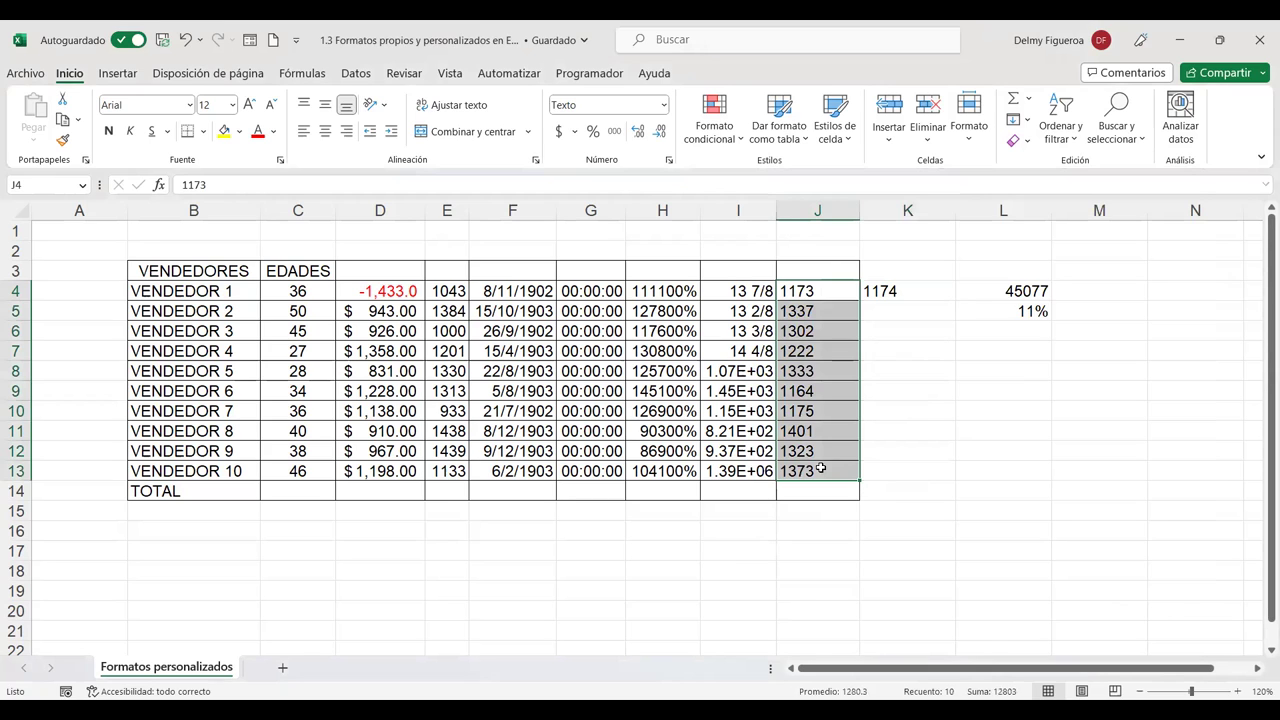
{"action": "key", "text": "ctrl+1"}
{"action": "left_click", "coordinate": [826, 372]}
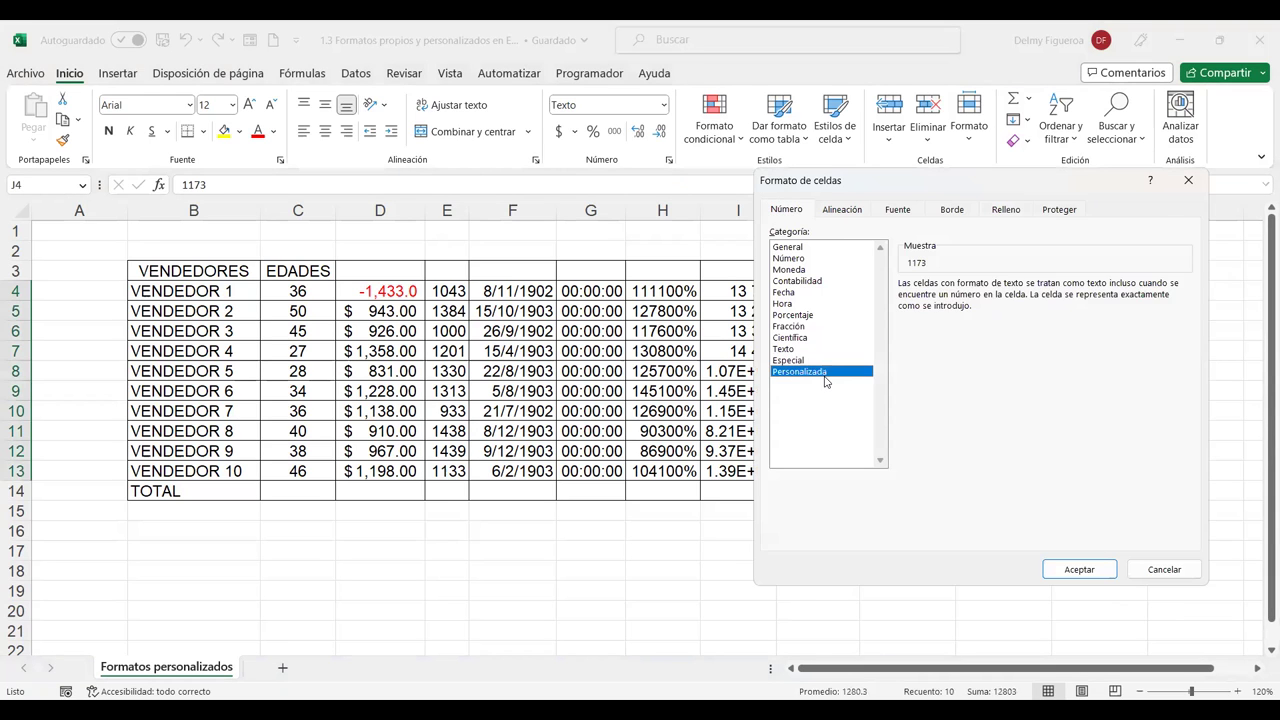
{"action": "left_click", "coordinate": [1165, 576]}
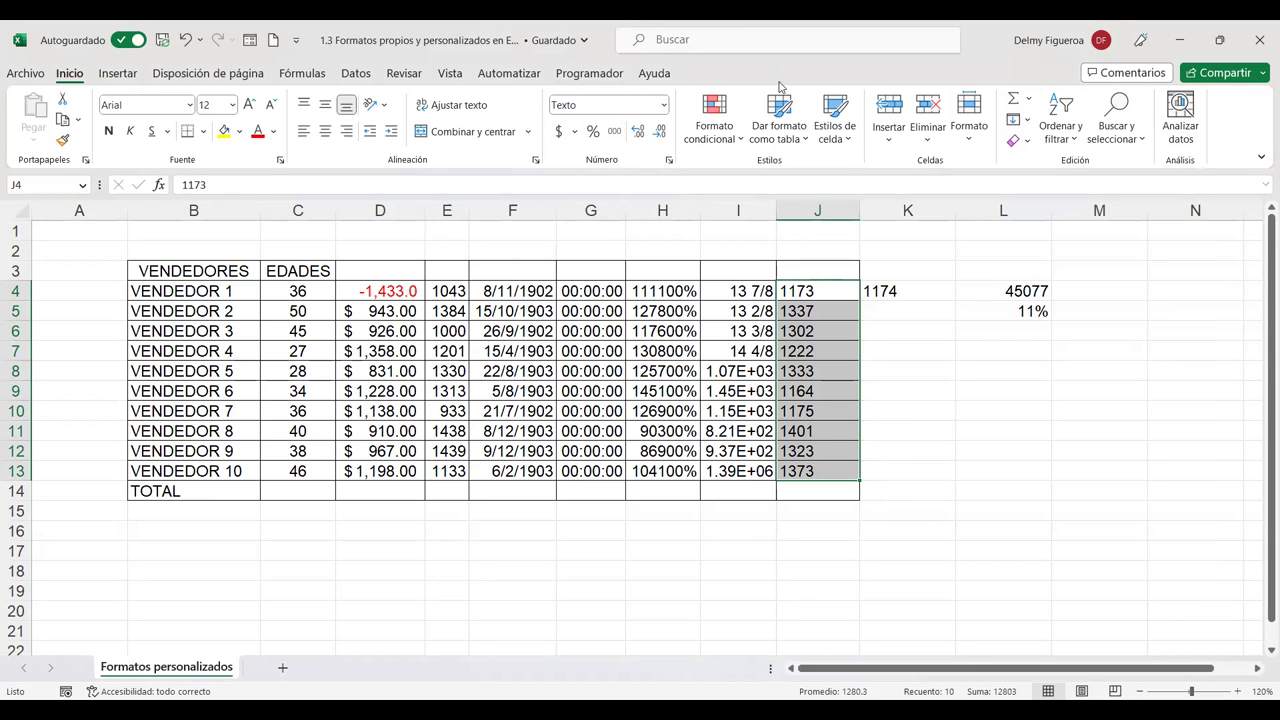
{"action": "key", "text": "ctrl+1"}
{"action": "left_click", "coordinate": [810, 372]}
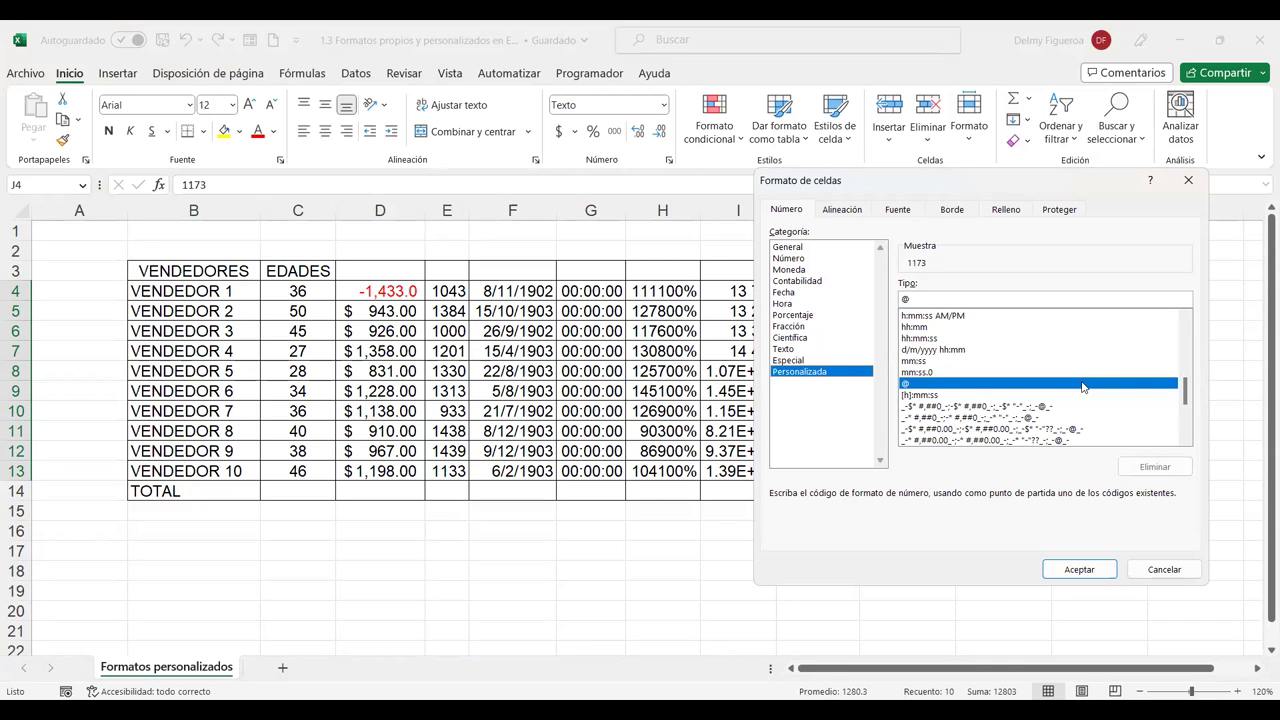
{"action": "mouse_move", "coordinate": [1186, 395]}
{"action": "left_mouse_down"}
{"action": "mouse_move", "coordinate": [1186, 421]}
{"action": "mouse_move", "coordinate": [1186, 318]}
{"action": "left_mouse_up"}
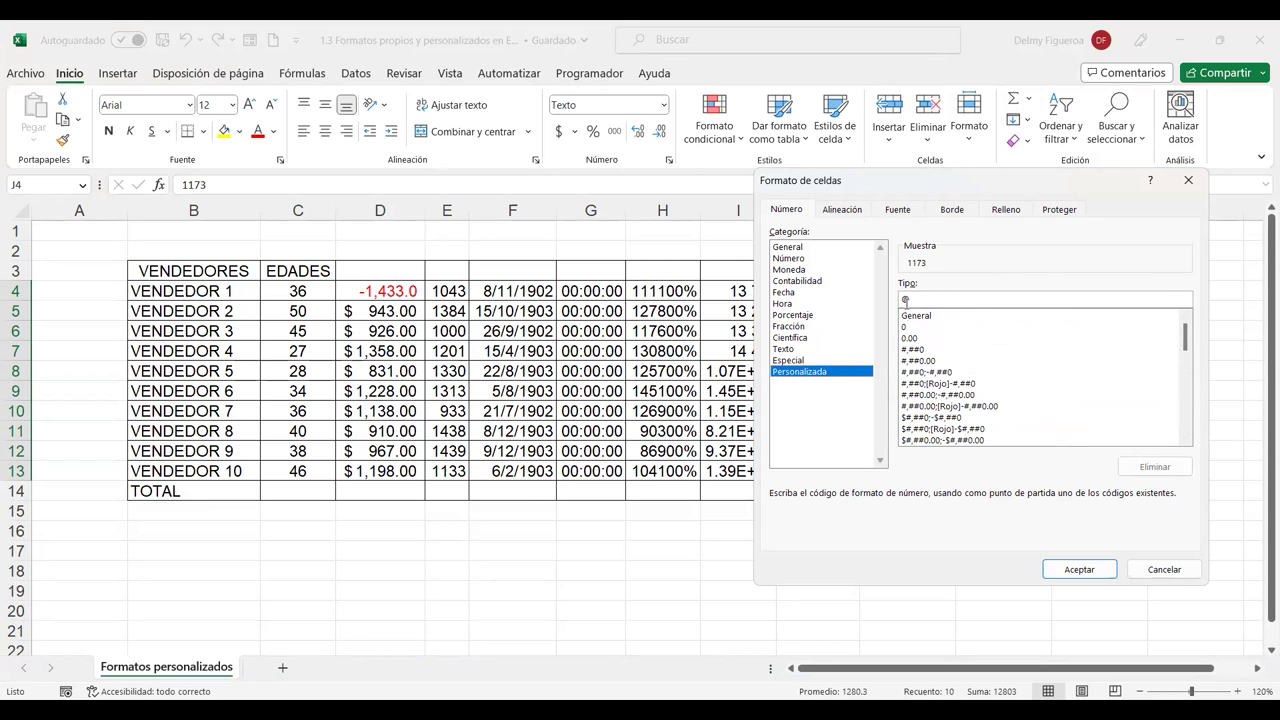
{"action": "left_click", "coordinate": [1197, 578]}
{"action": "left_click", "coordinate": [1047, 510]}
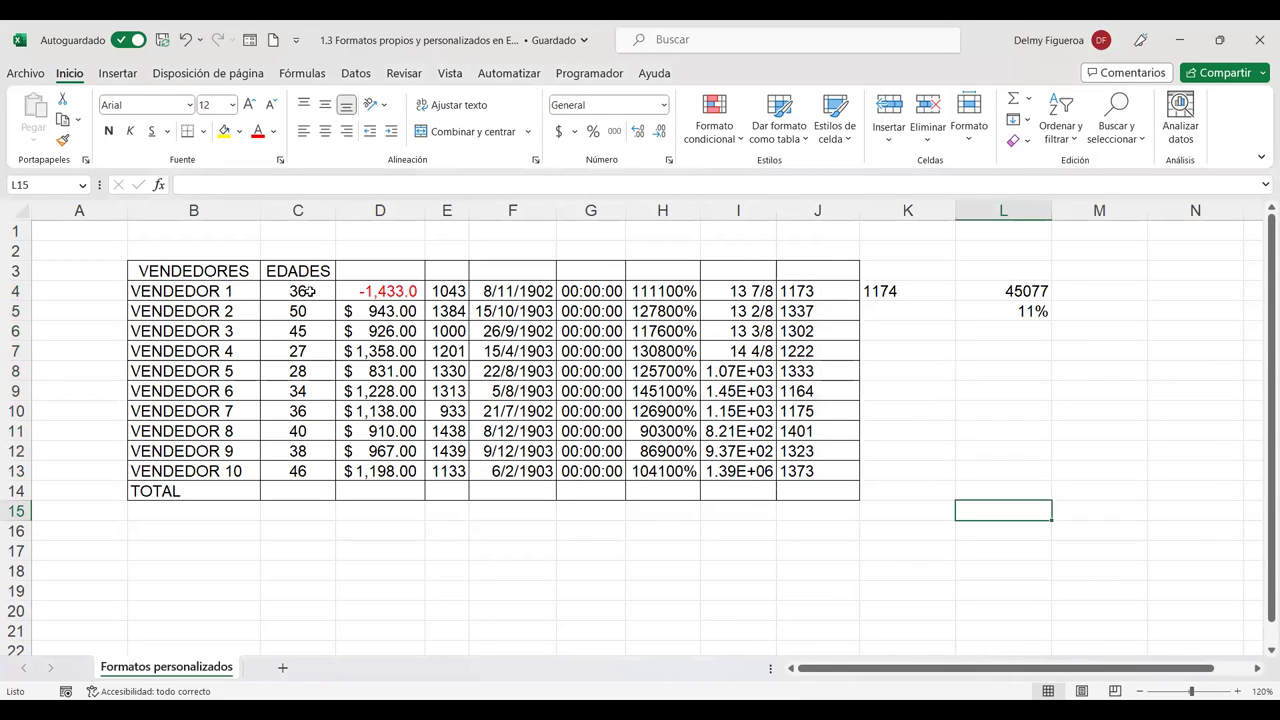
{"action": "left_click_drag", "start_coordinate": [310, 291], "coordinate": [305, 471]}
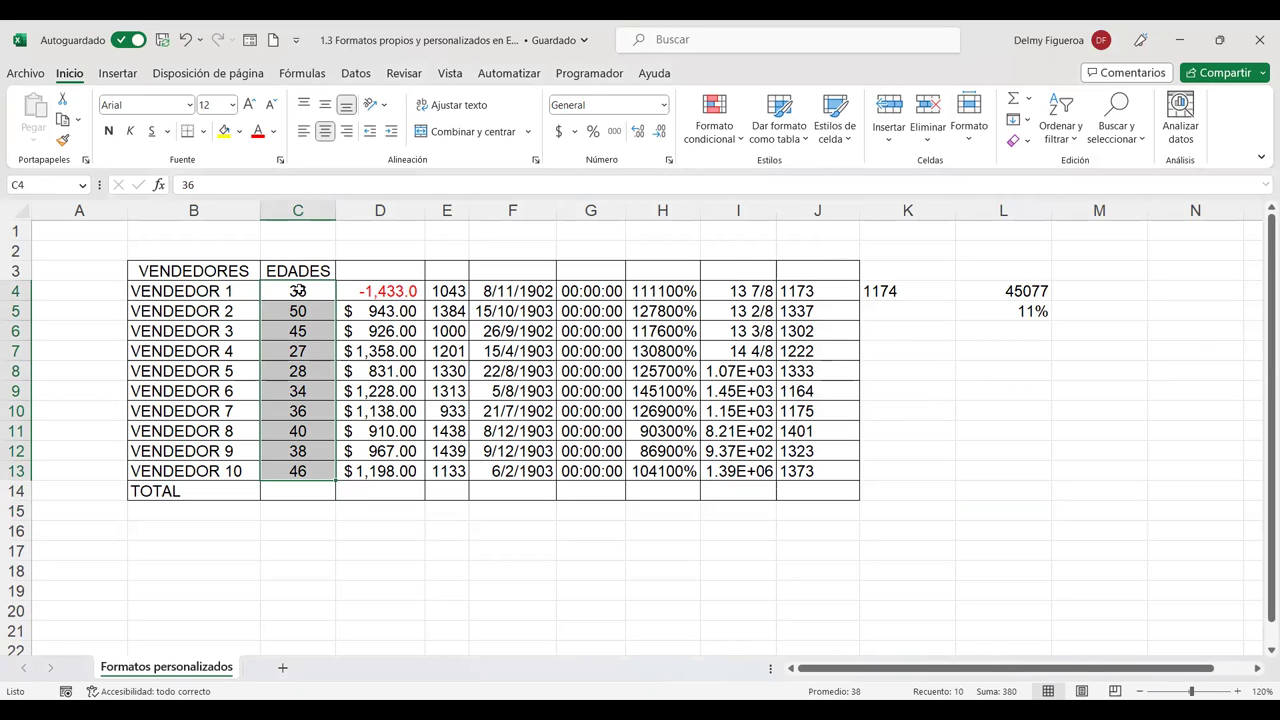
Step: Replace the EDADES cells' format code with the custom code ; to hide the ages
{"action": "key", "text": "ctrl+1"}
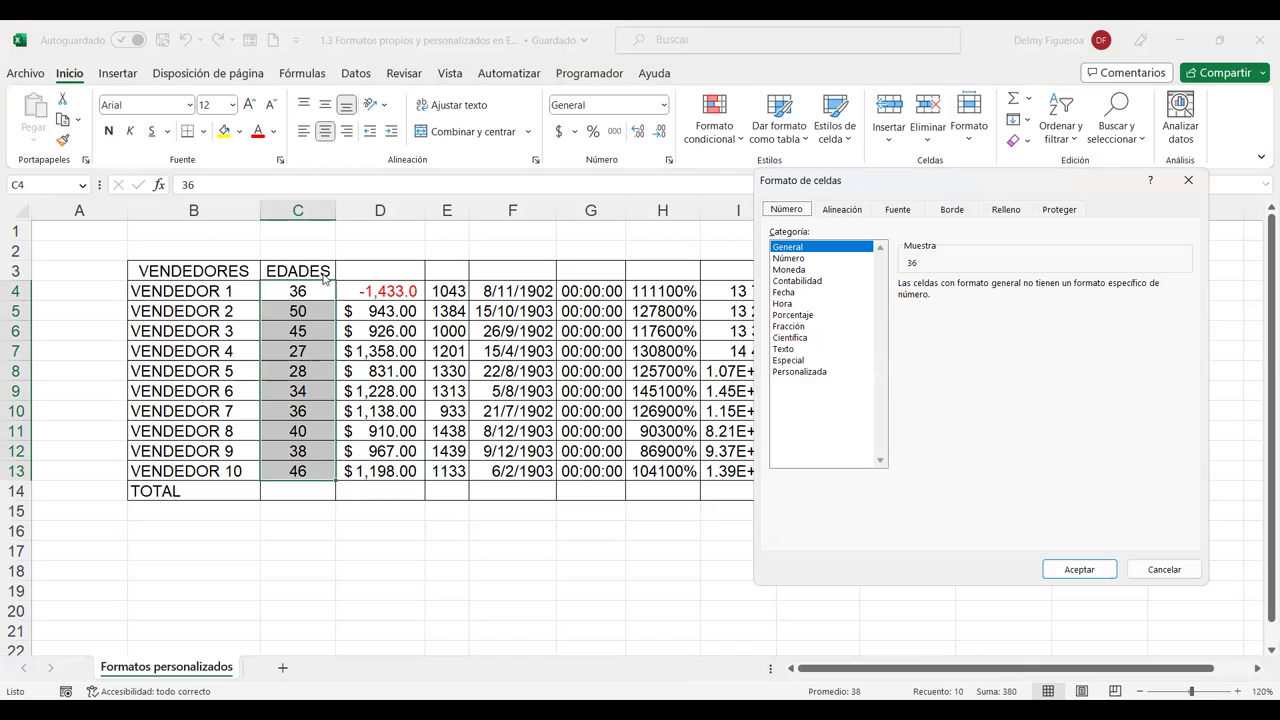
{"action": "left_click", "coordinate": [808, 372]}
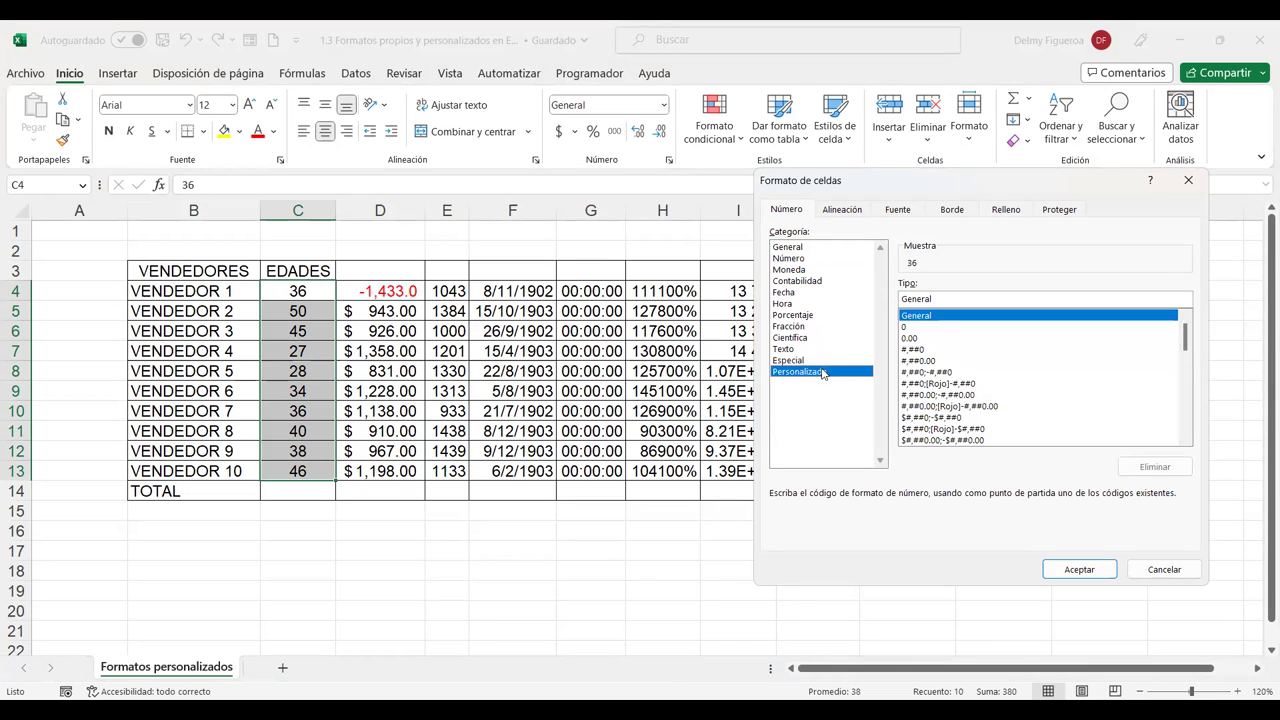
{"action": "double_click", "coordinate": [929, 298]}
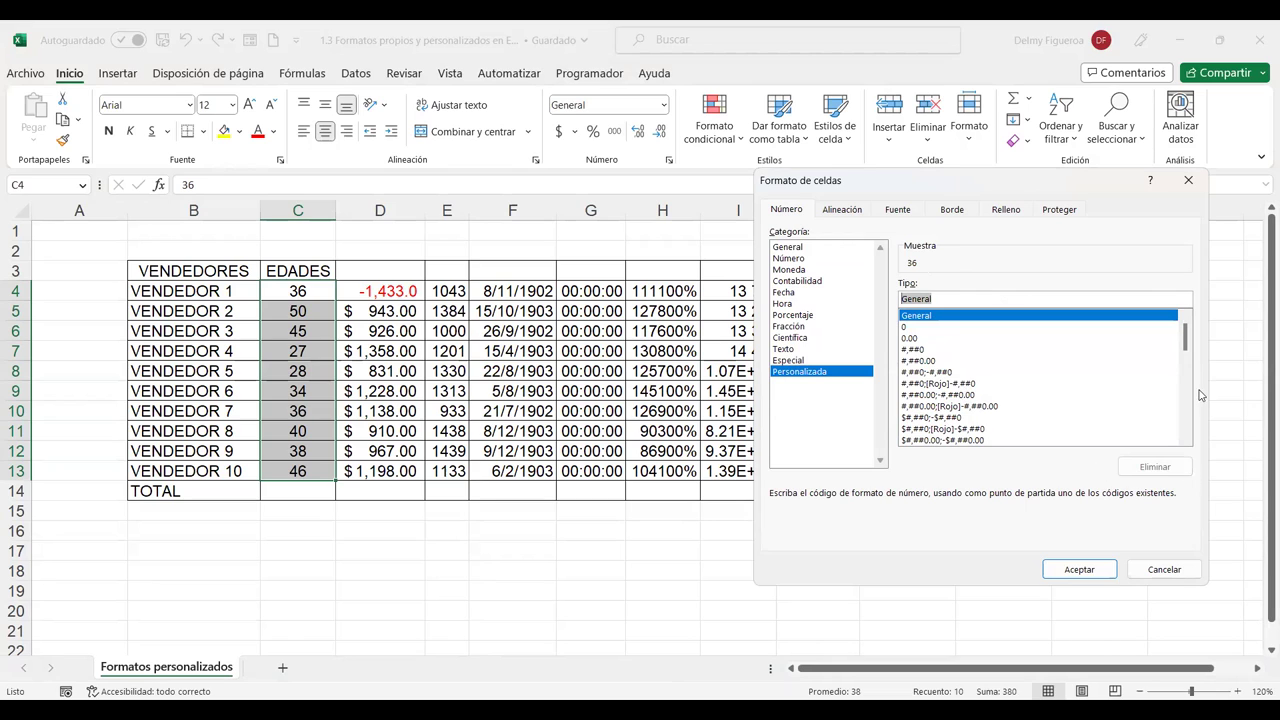
{"action": "scroll", "coordinate": [960, 390], "scroll_direction": "down", "scroll_amount": 2}
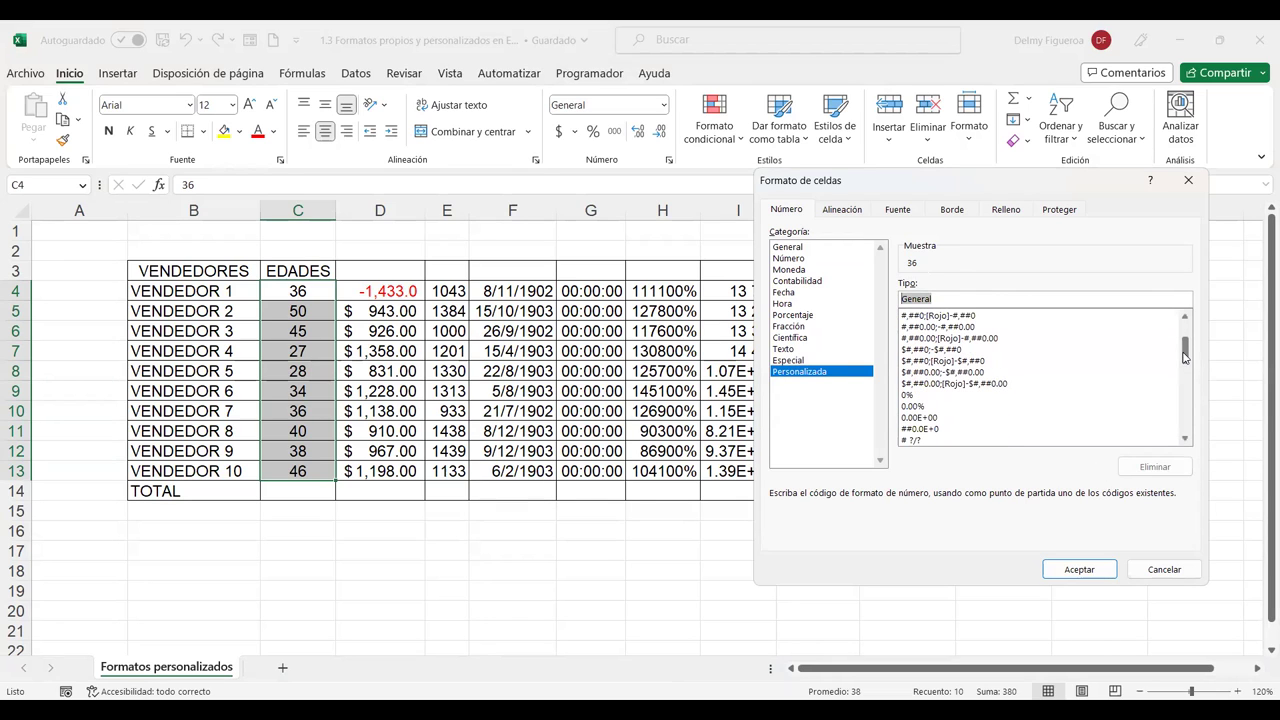
{"action": "scroll", "coordinate": [1188, 362], "scroll_direction": "up", "scroll_amount": 2}
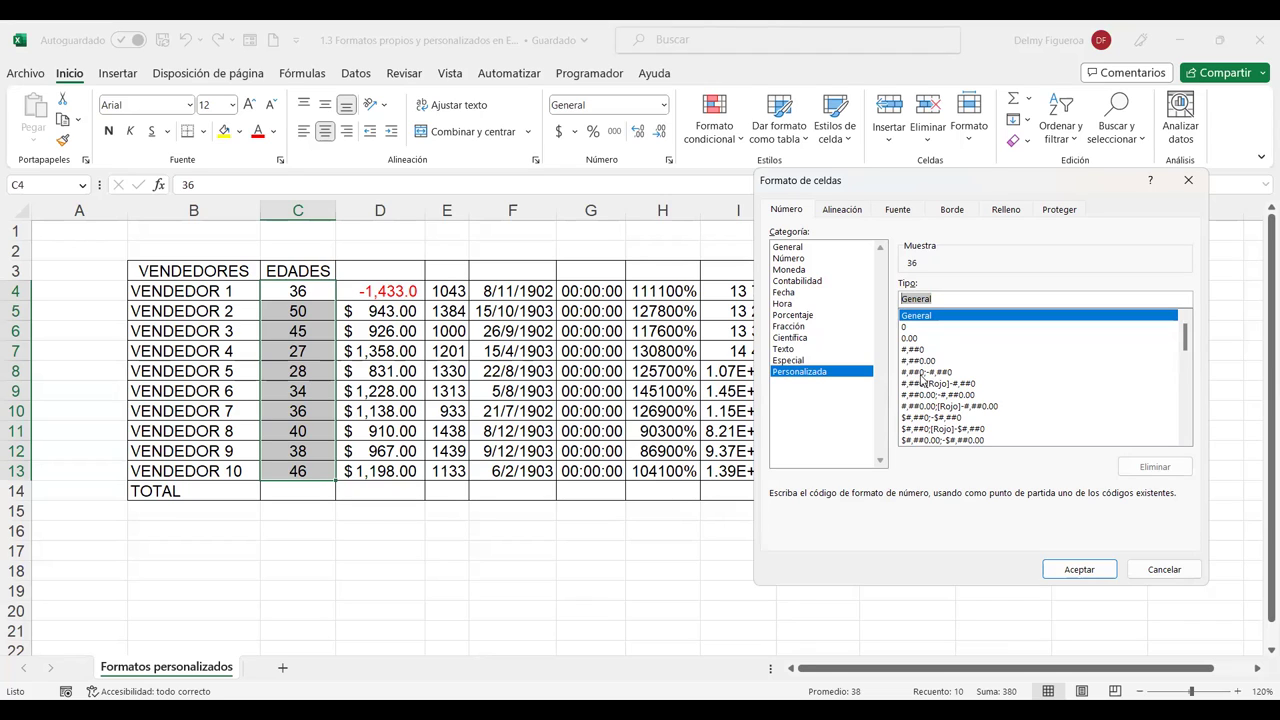
{"action": "left_click", "coordinate": [942, 373]}
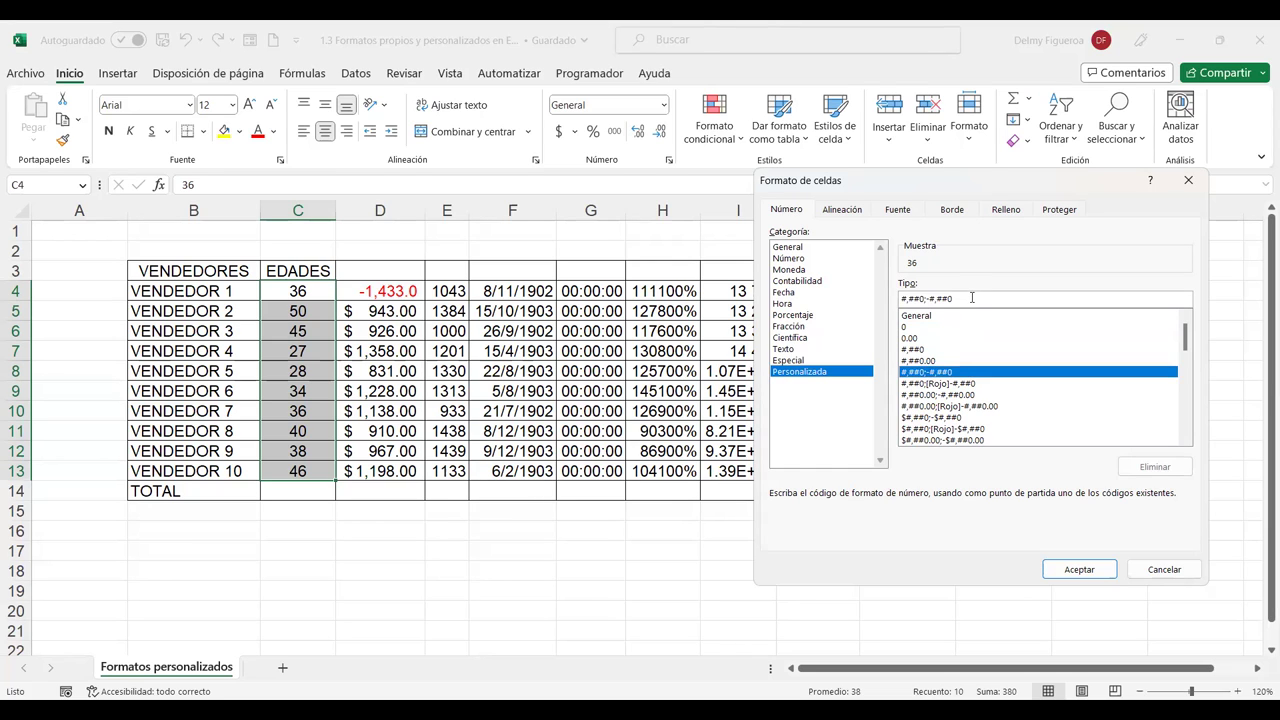
{"action": "left_click_drag", "start_coordinate": [971, 298], "coordinate": [888, 298]}
{"action": "key", "text": "BackSpace"}
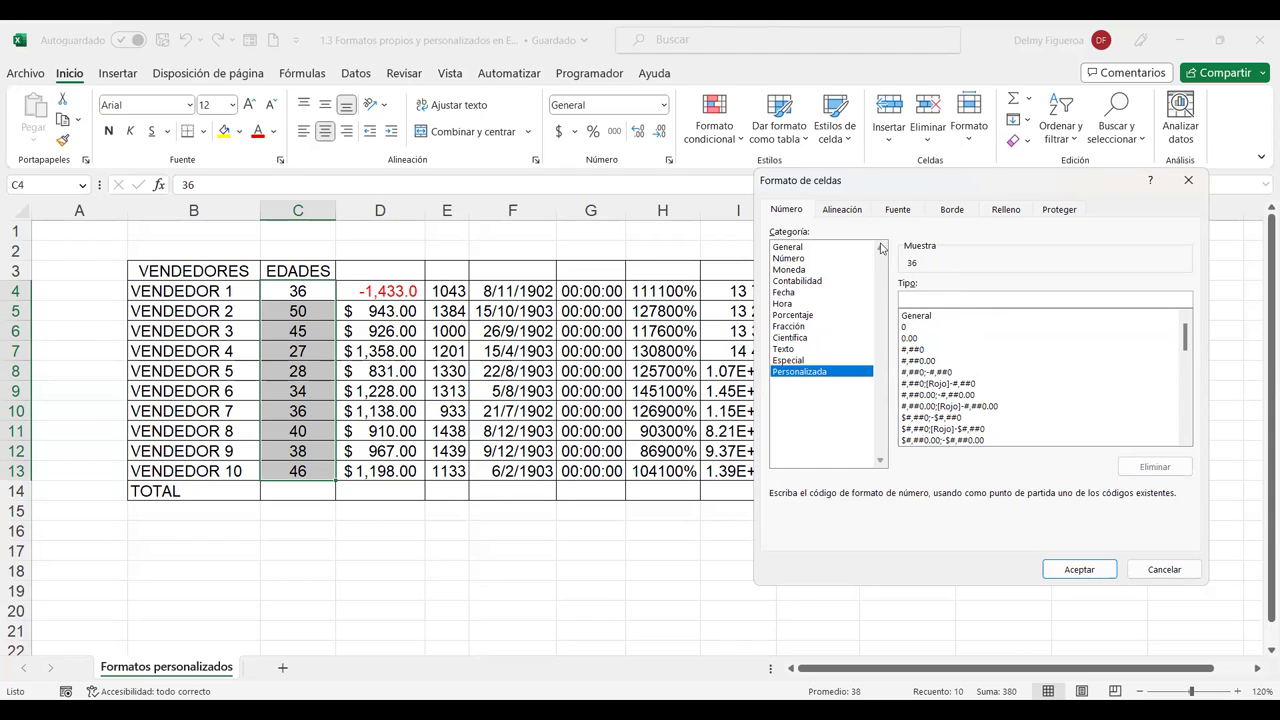
{"action": "type", "text": ";"}
{"action": "left_click", "coordinate": [1079, 569]}
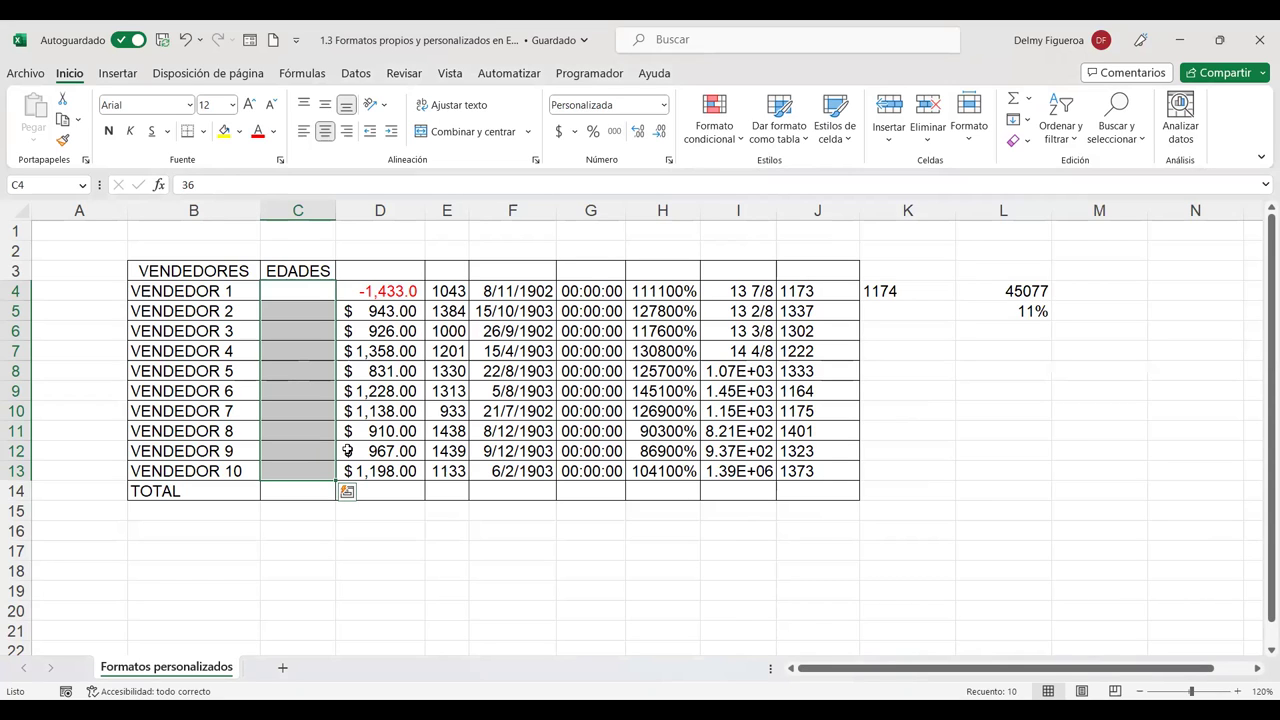
{"action": "key", "text": "ctrl+1"}
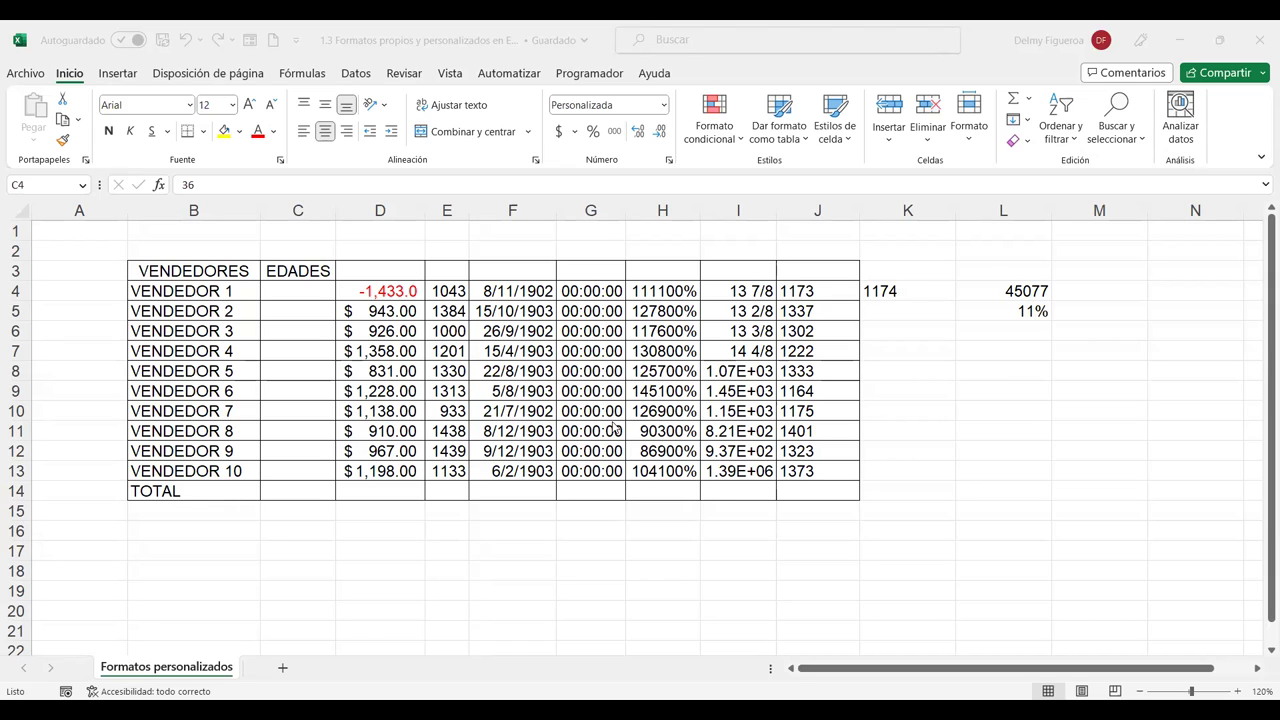
{"action": "left_click", "coordinate": [538, 296]}
Step: Select the F4:F13 dates and view their Personalizada code d/m/yyyy
{"action": "left_click_drag", "start_coordinate": [537, 303], "coordinate": [524, 468]}
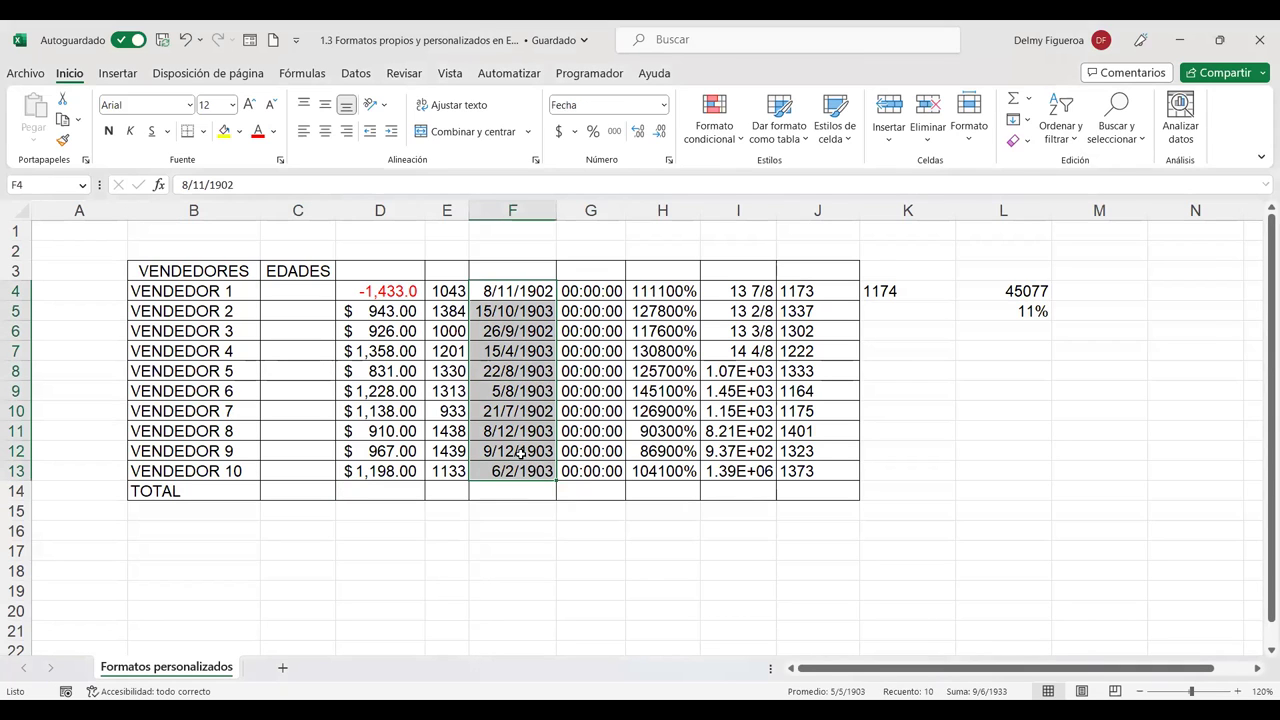
{"action": "key", "text": "ctrl+1"}
{"action": "left_click", "coordinate": [815, 371]}
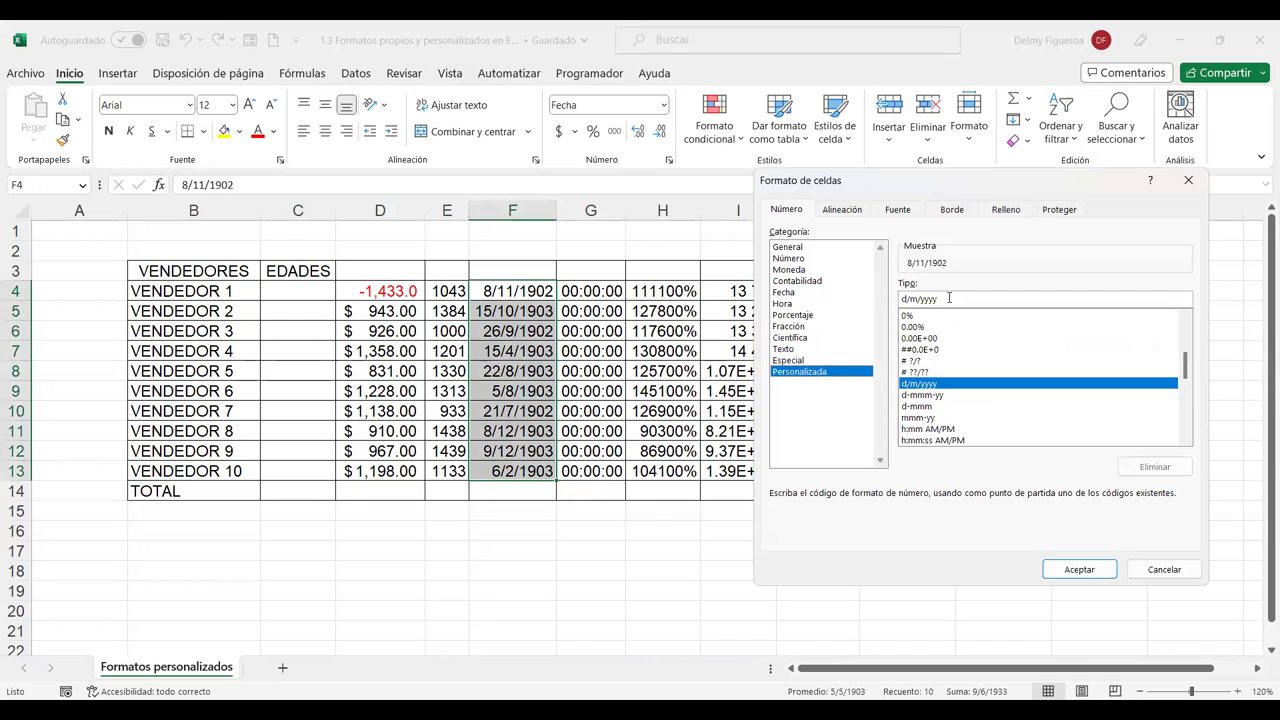
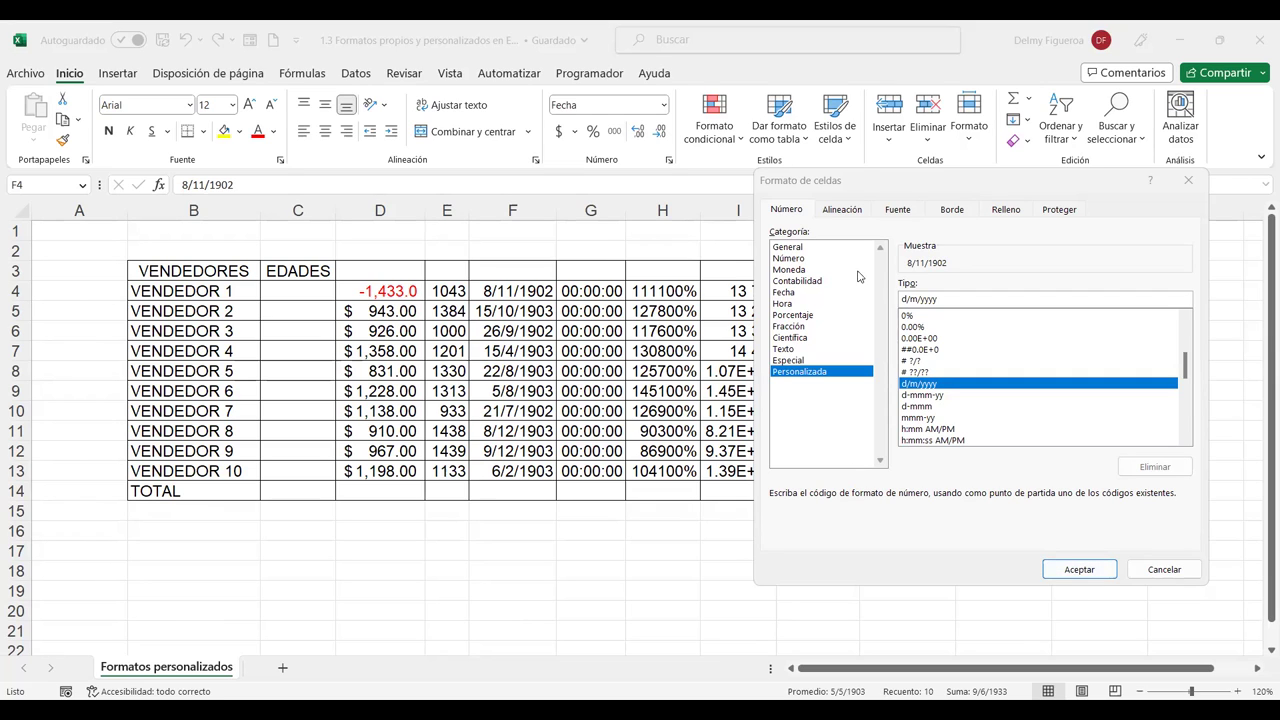
Step: Apply the custom format code dd to F4:F13 so only two-digit days show (08, 15, 26)
{"action": "left_click", "coordinate": [949, 180]}
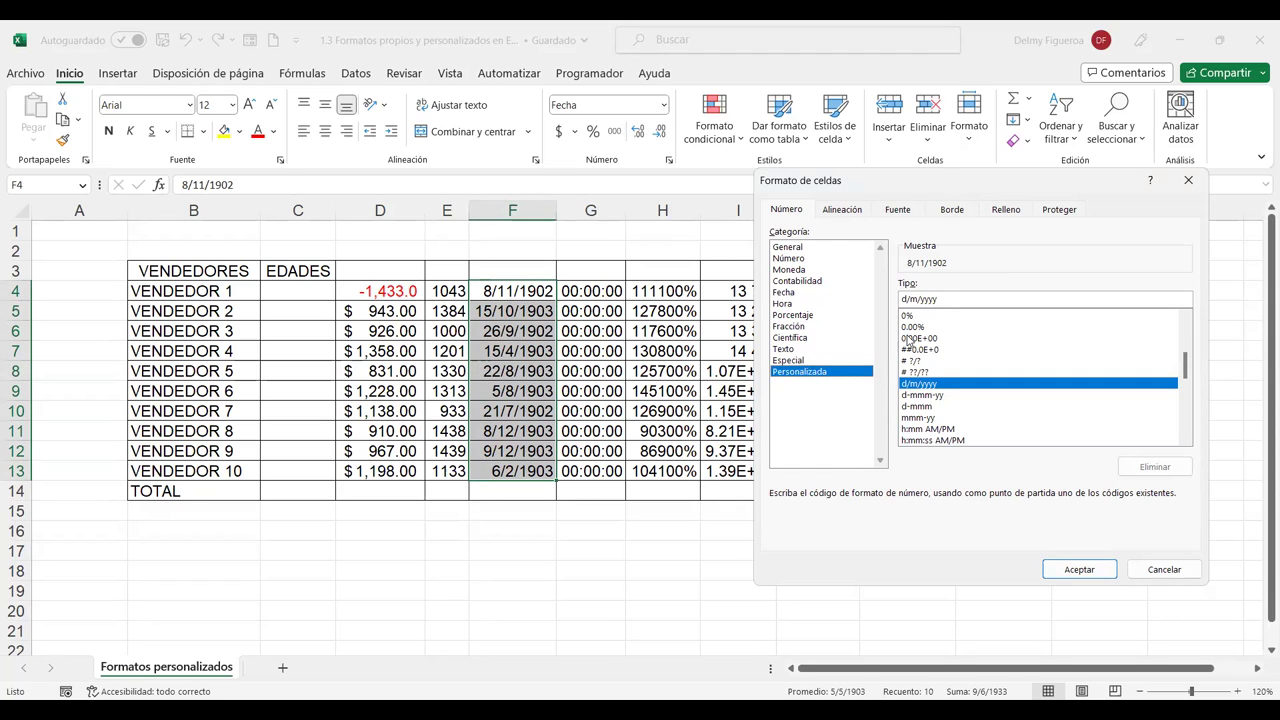
{"action": "key", "text": "Tab"}
{"action": "type", "text": "d"}
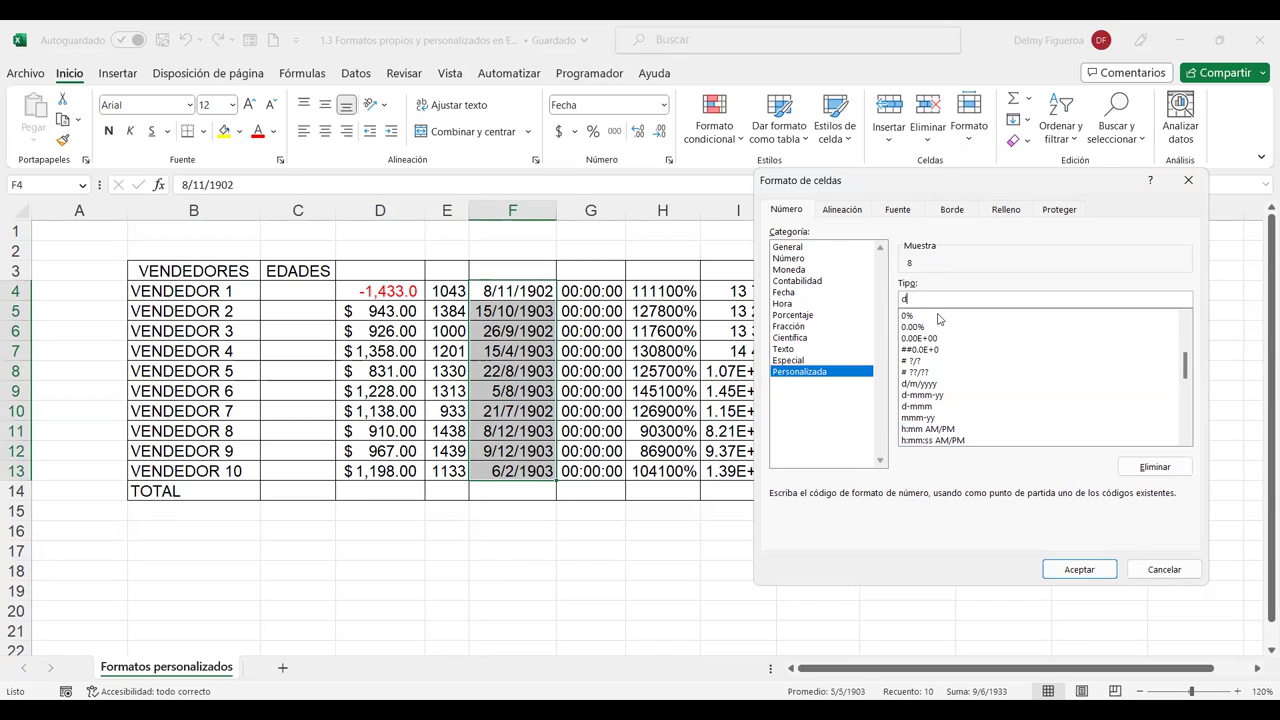
{"action": "type", "text": "d"}
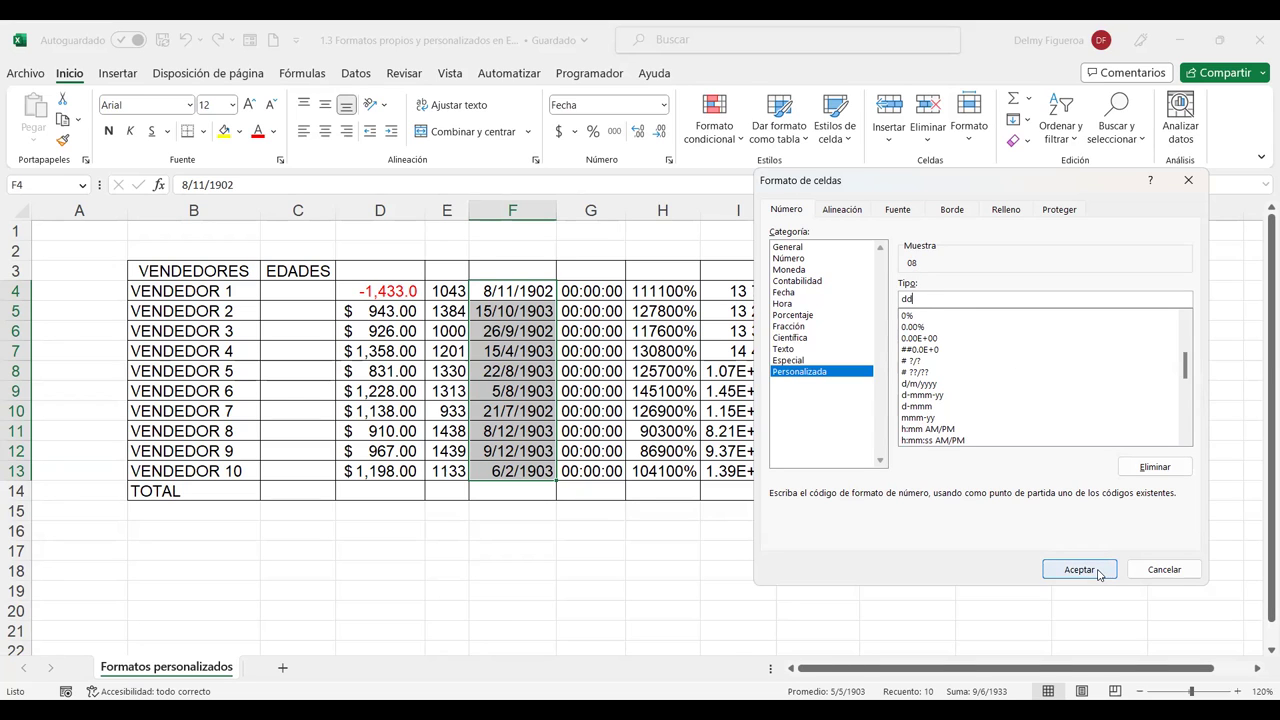
{"action": "left_click", "coordinate": [1098, 573]}
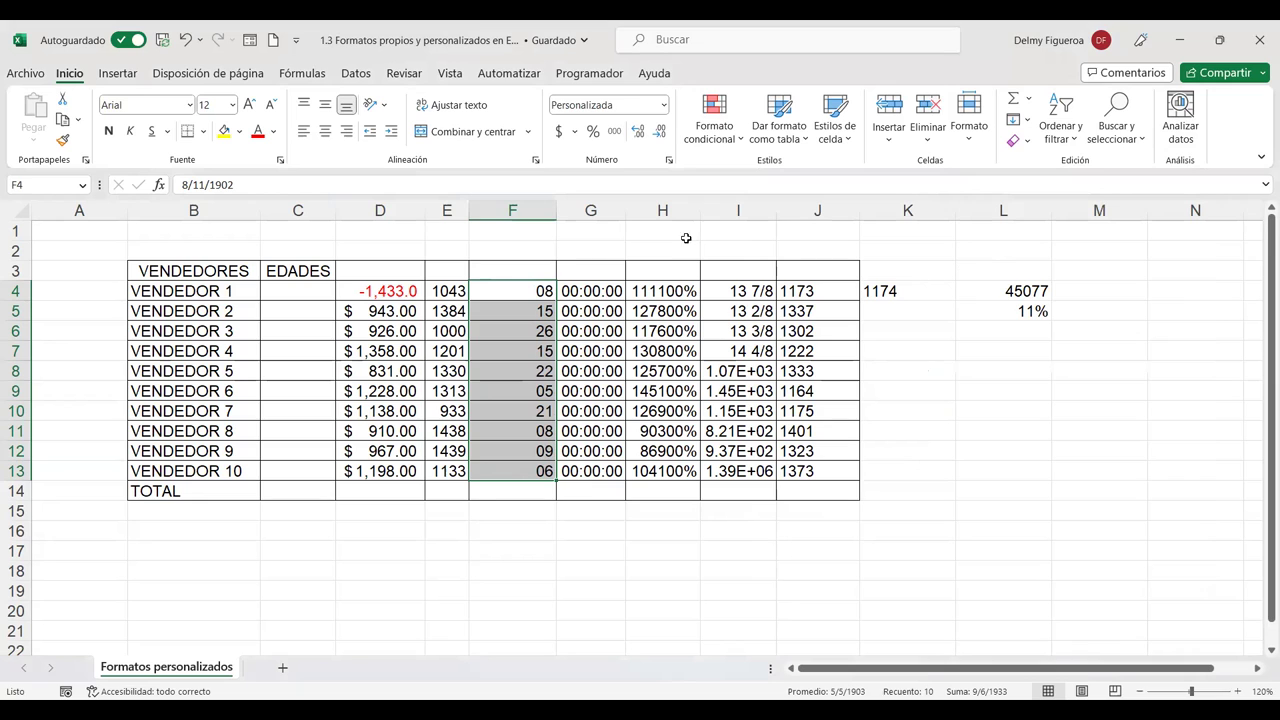
Step: Change the F4:F13 custom format to mmmm, showing full month names like noviembre
{"action": "key", "text": "ctrl+1"}
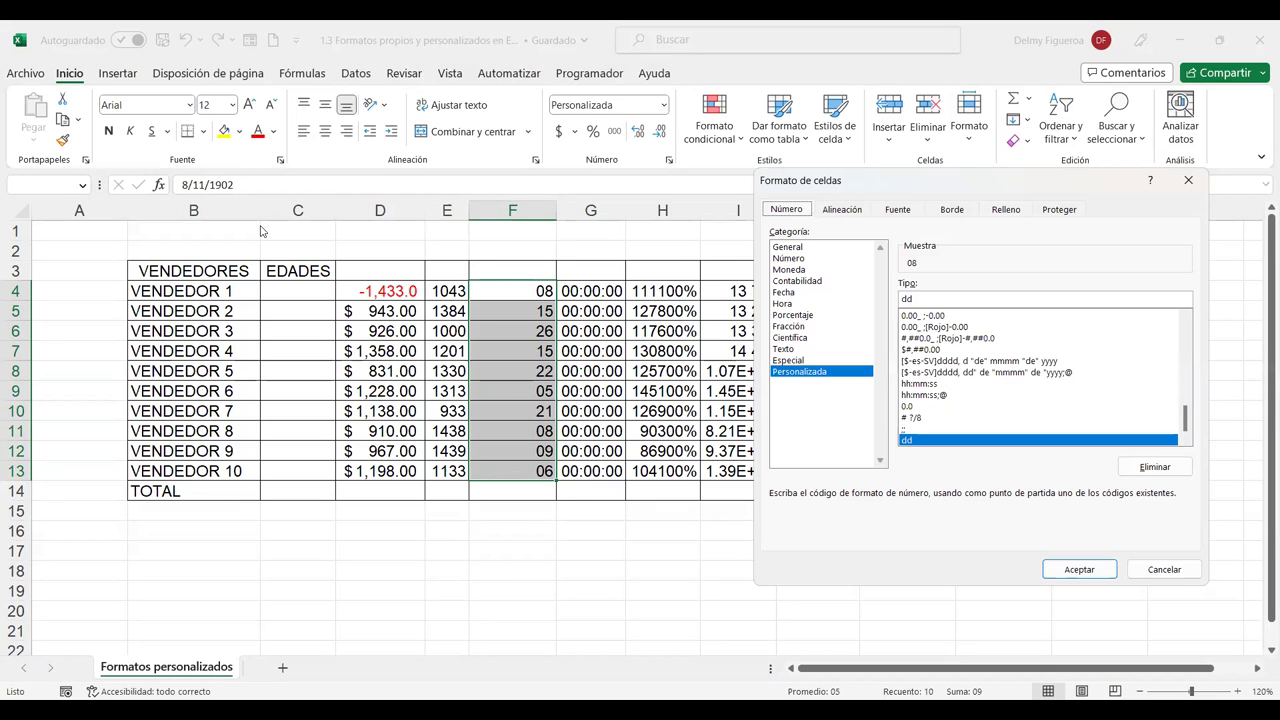
{"action": "double_click", "coordinate": [906, 299]}
{"action": "type", "text": "m"}
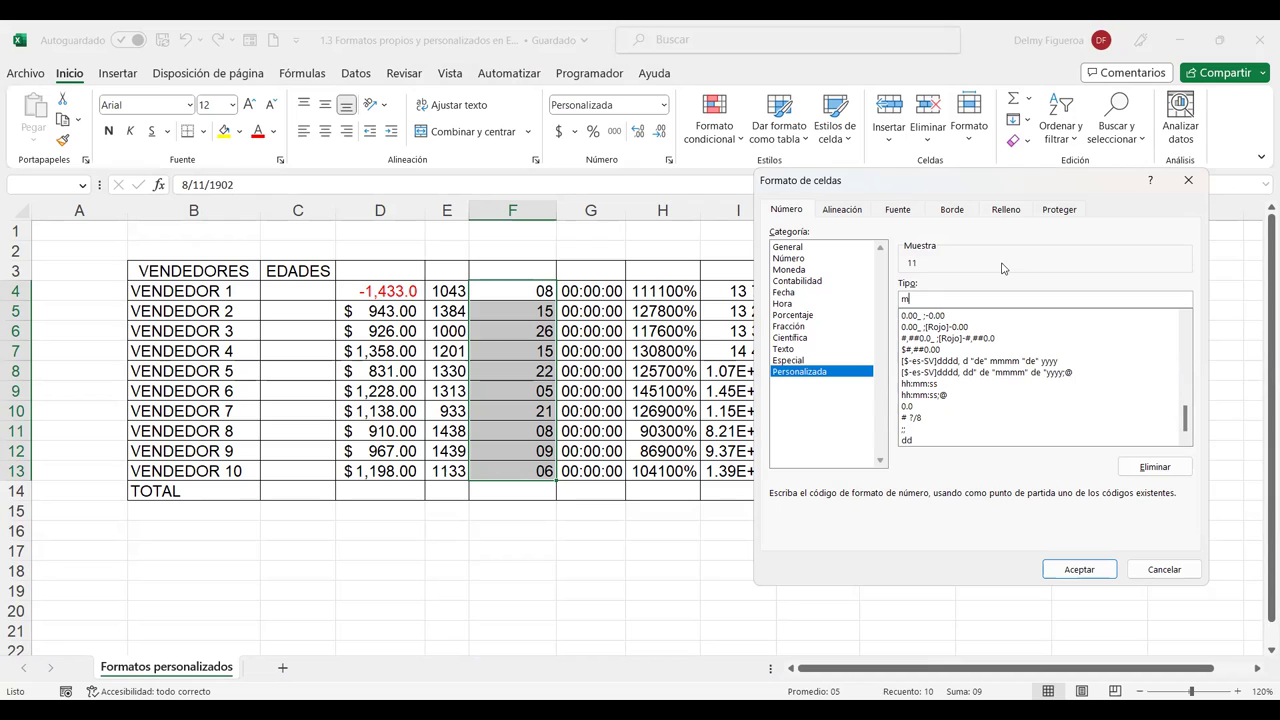
{"action": "type", "text": "m"}
{"action": "type", "text": "m"}
{"action": "type", "text": "m"}
{"action": "left_click", "coordinate": [1079, 569]}
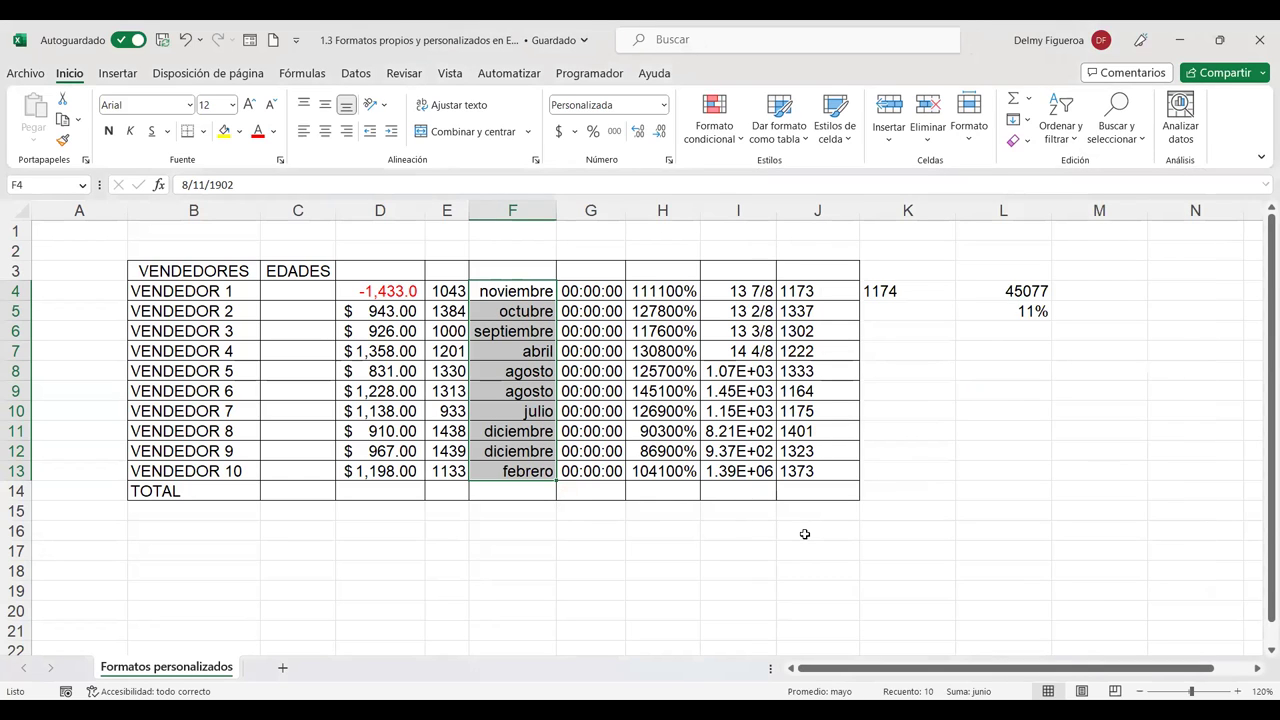
Step: Change the F4:F13 custom format to dddd, showing weekday names like sábado and jueves
{"action": "key", "text": "ctrl+1"}
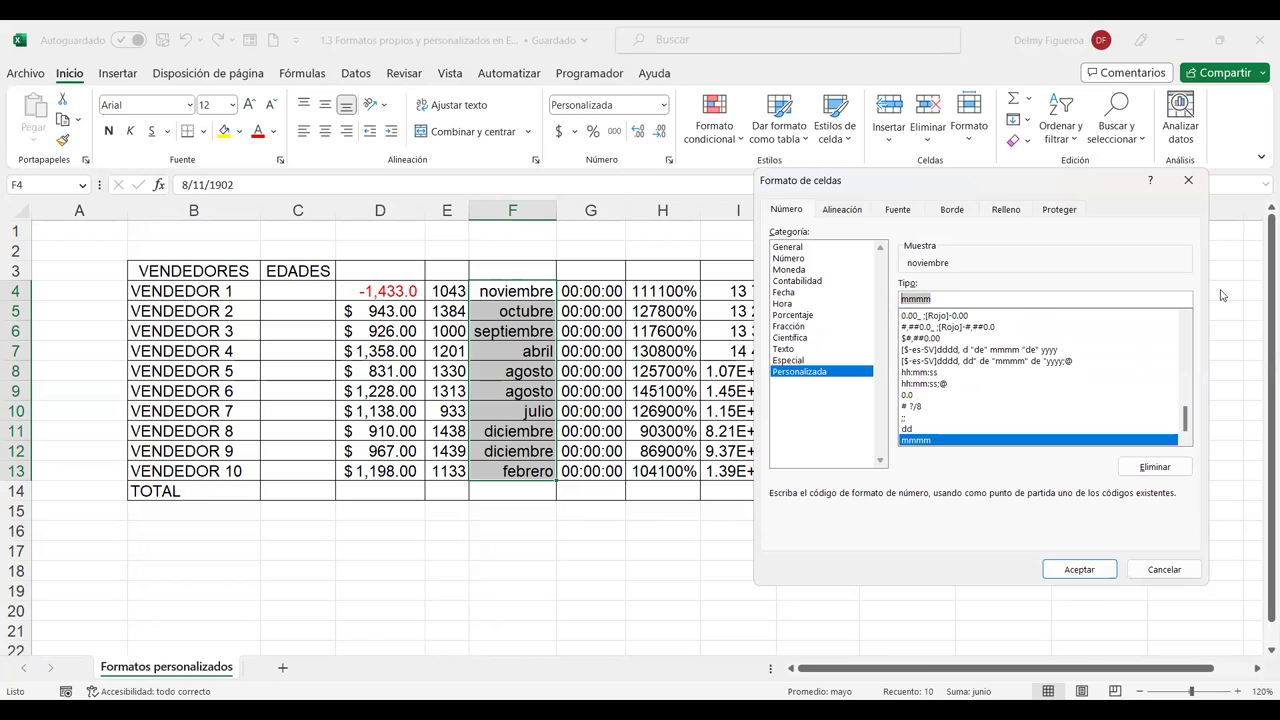
{"action": "type", "text": "ddd"}
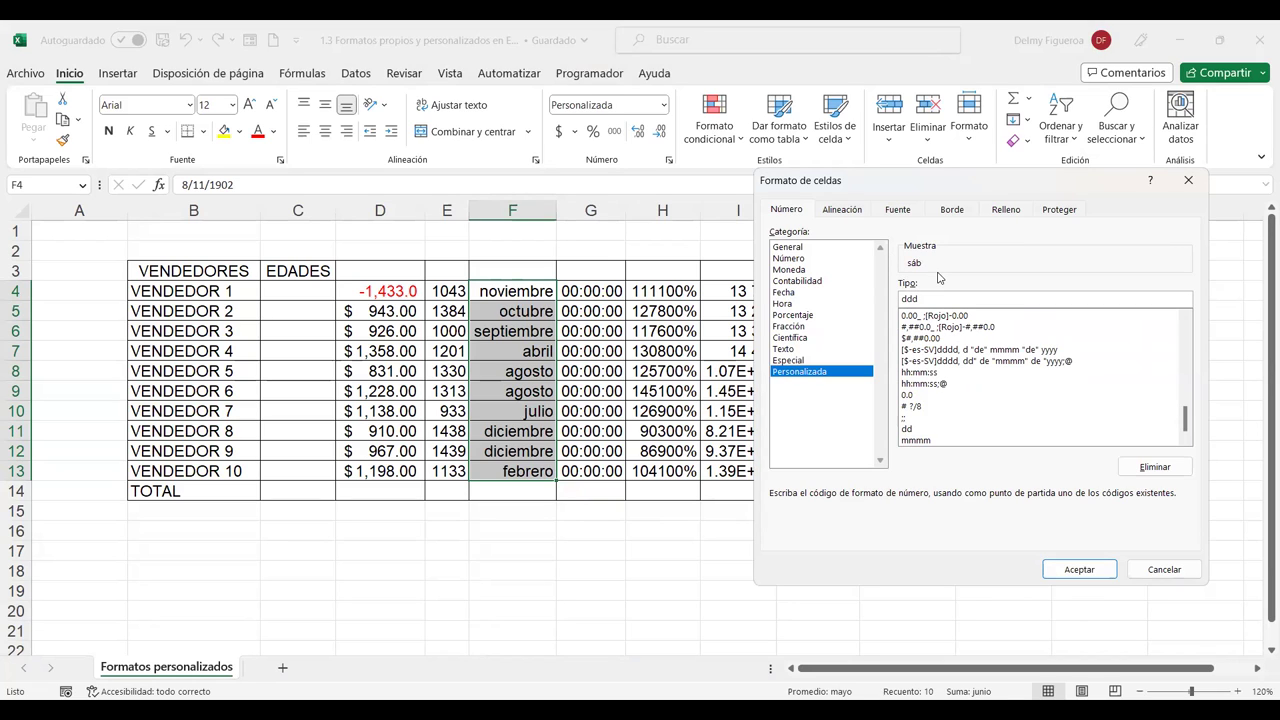
{"action": "type", "text": "d"}
{"action": "left_click", "coordinate": [1080, 570]}
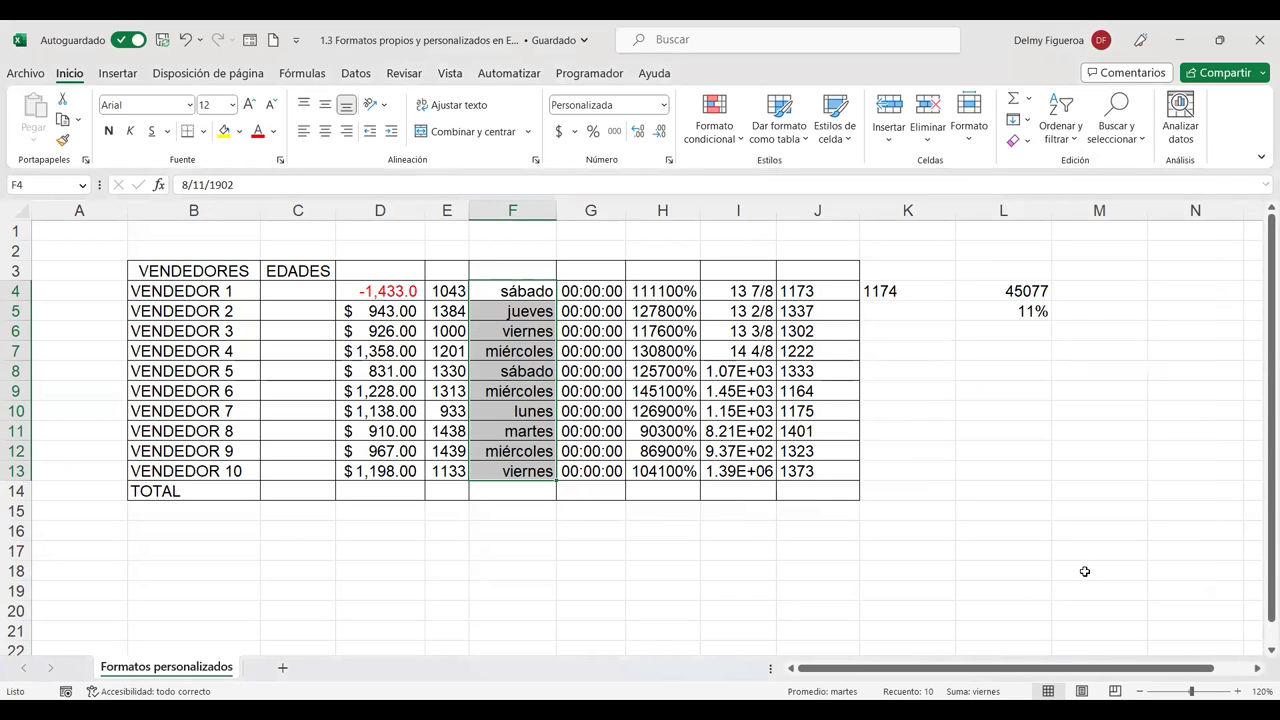
Step: Change the F4:F13 custom format to yyyy, showing years like 1902 and 1903
{"action": "key", "text": "ctrl+1"}
{"action": "double_click", "coordinate": [1161, 293]}
{"action": "type", "text": "y"}
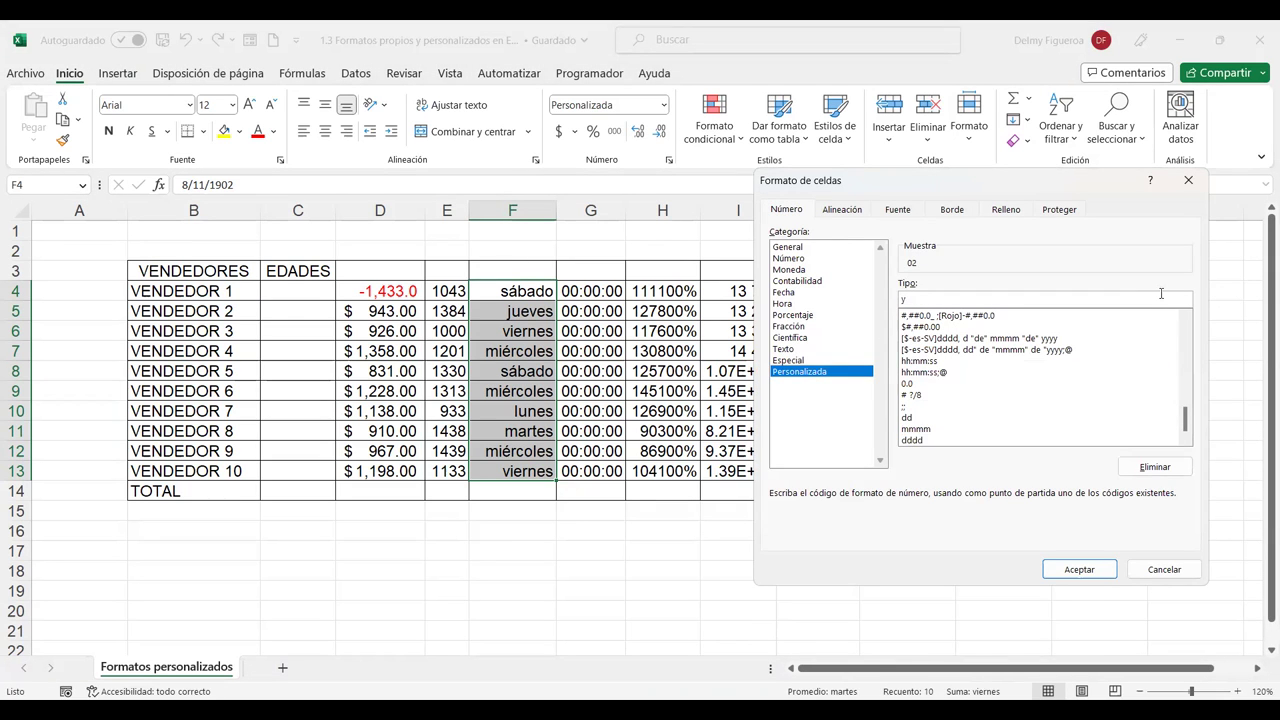
{"action": "type", "text": "yy"}
{"action": "type", "text": "y"}
{"action": "left_click", "coordinate": [1067, 572]}
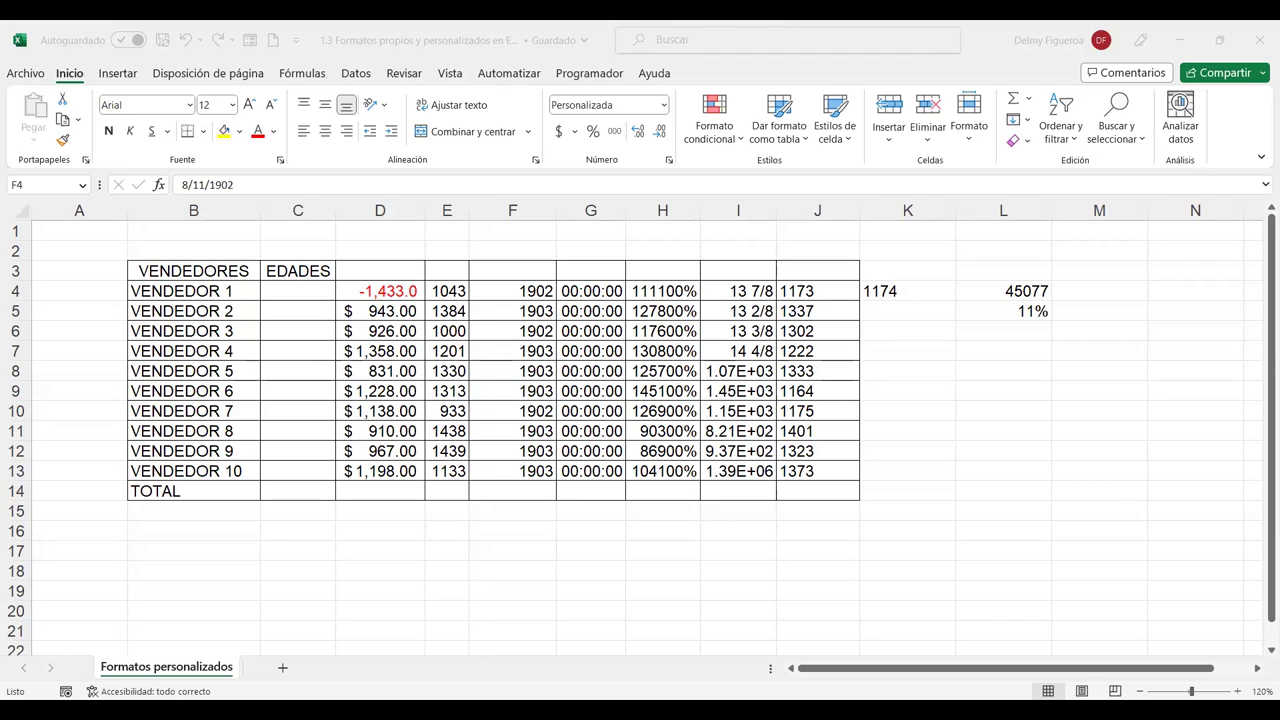
{"action": "left_click", "coordinate": [991, 354]}
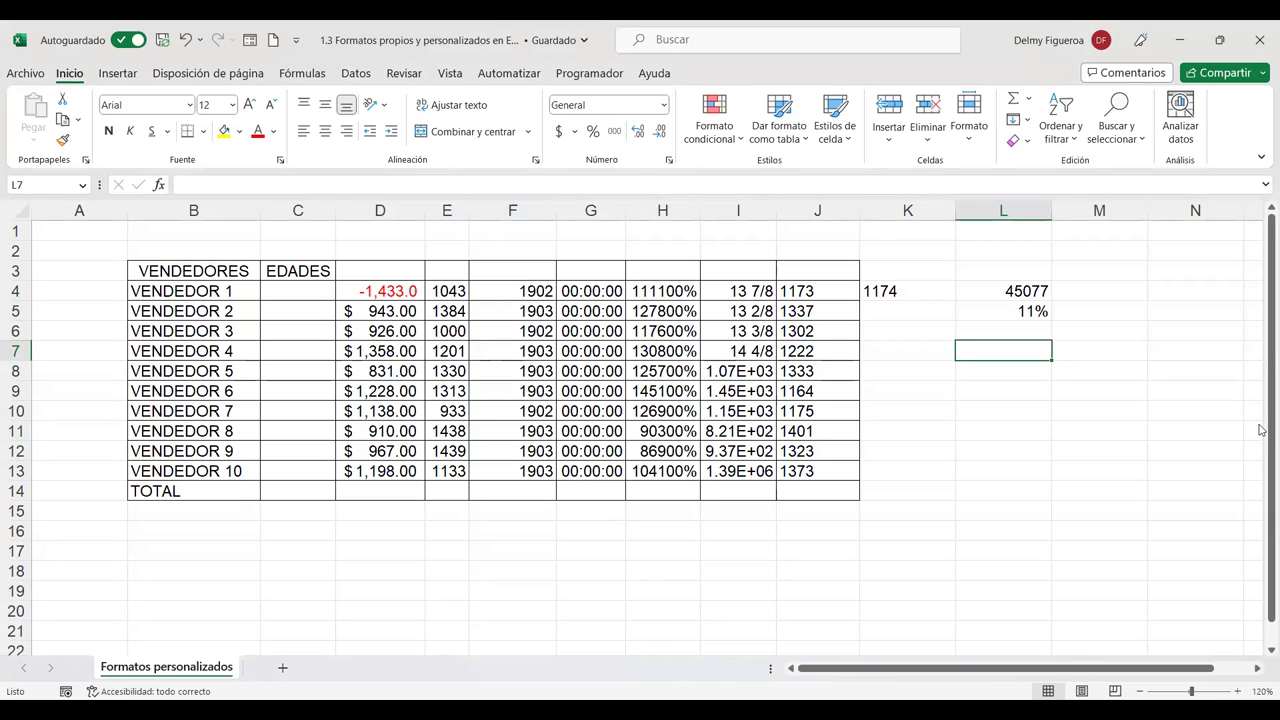
{"action": "type", "text": "{"}
{"action": "key", "text": "BackSpace"}
{"action": "type", "text": "["}
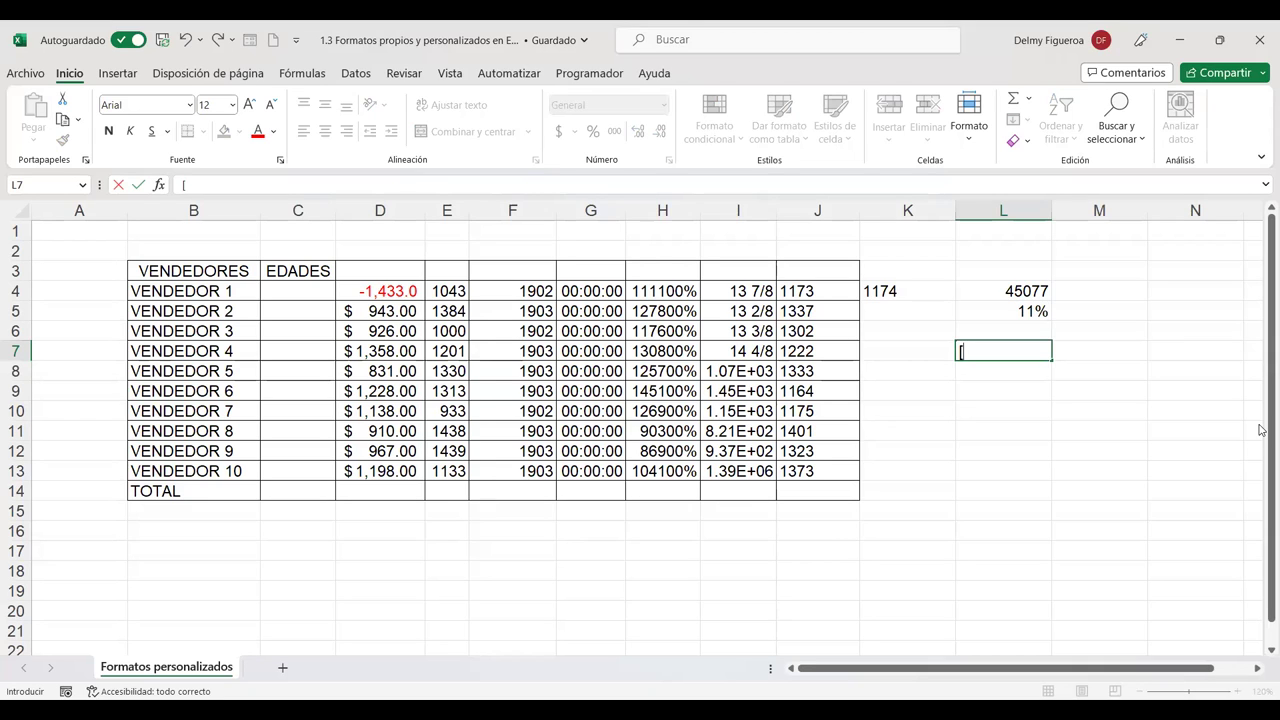
{"action": "key", "text": "Escape"}
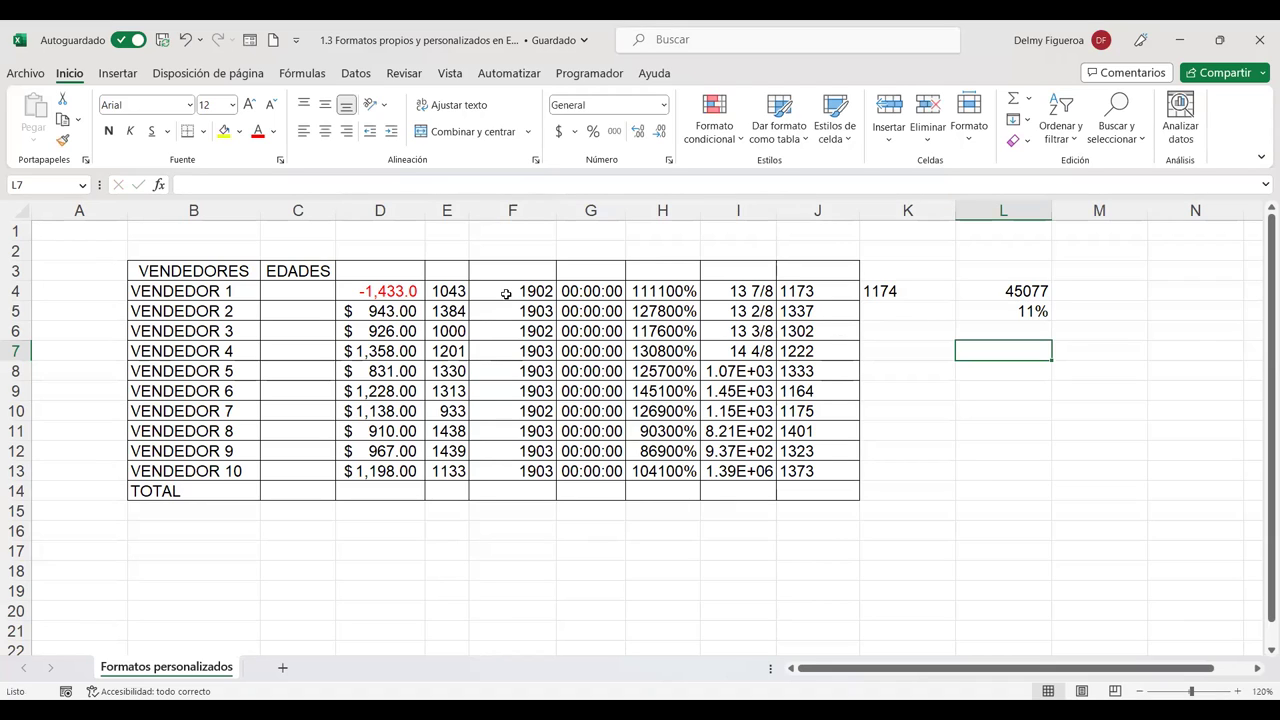
{"action": "left_click_drag", "start_coordinate": [444, 291], "coordinate": [447, 467]}
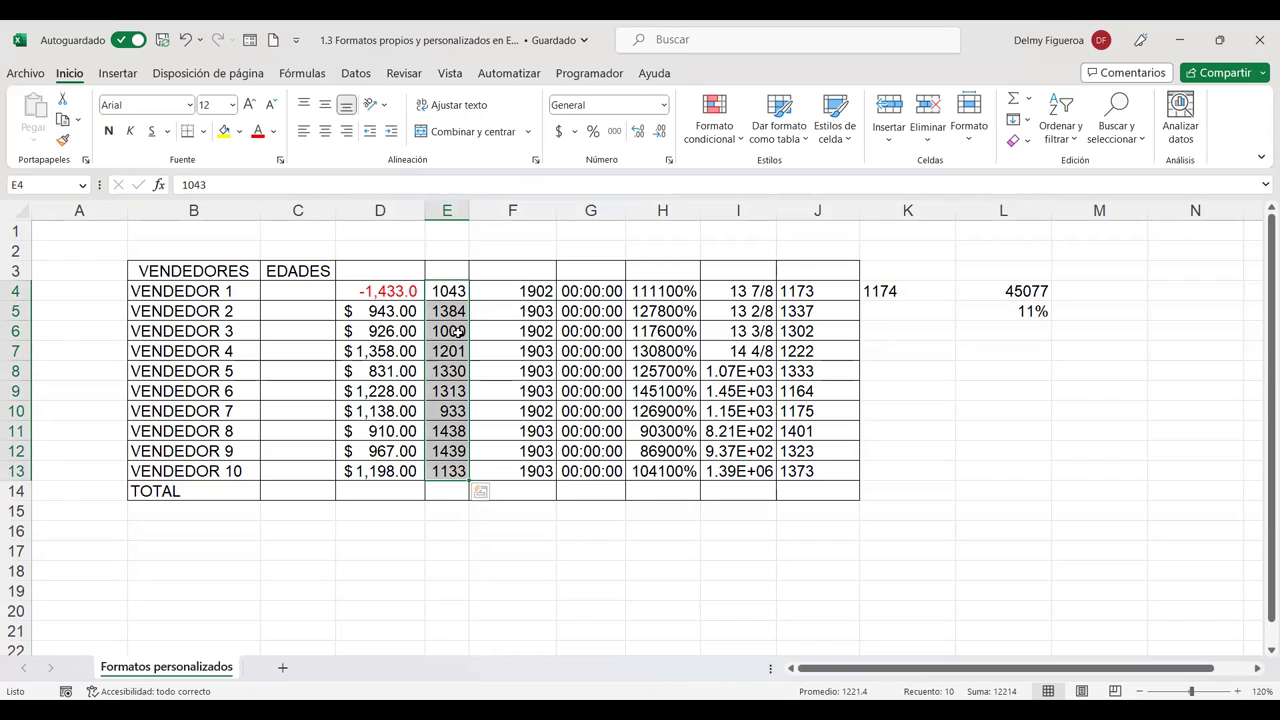
{"action": "left_click", "coordinate": [990, 350]}
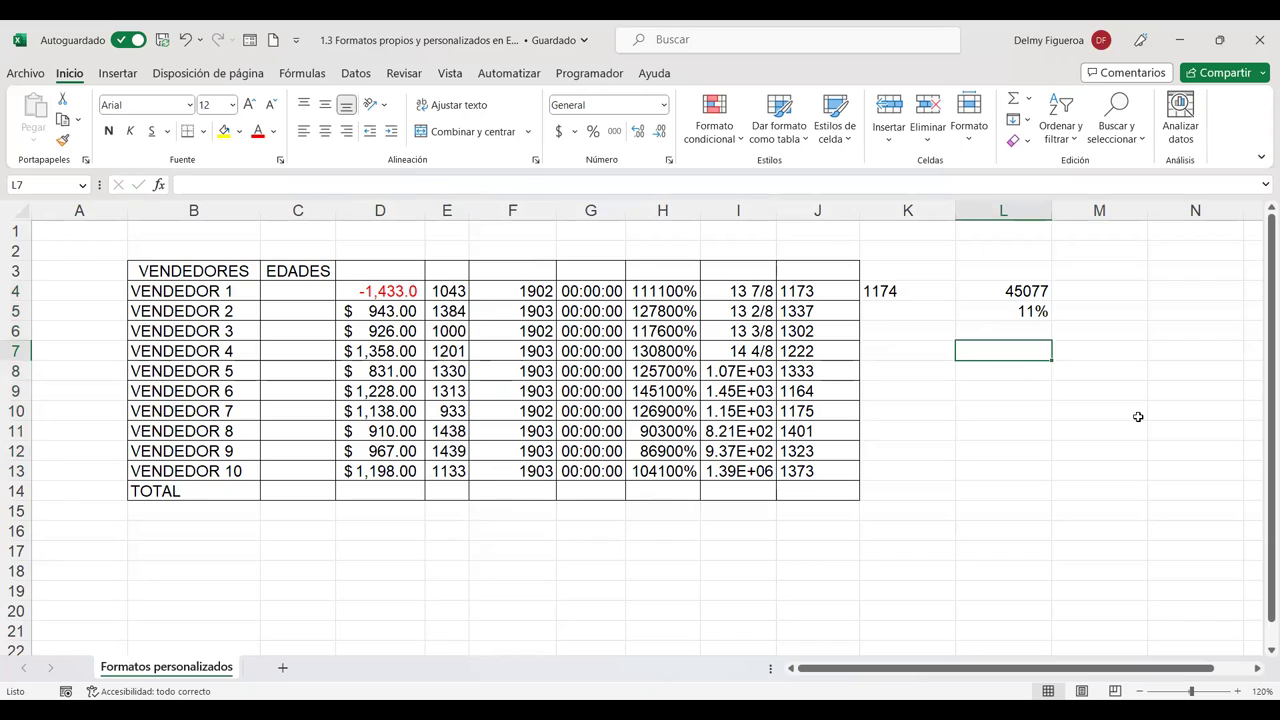
{"action": "type", "text": "["}
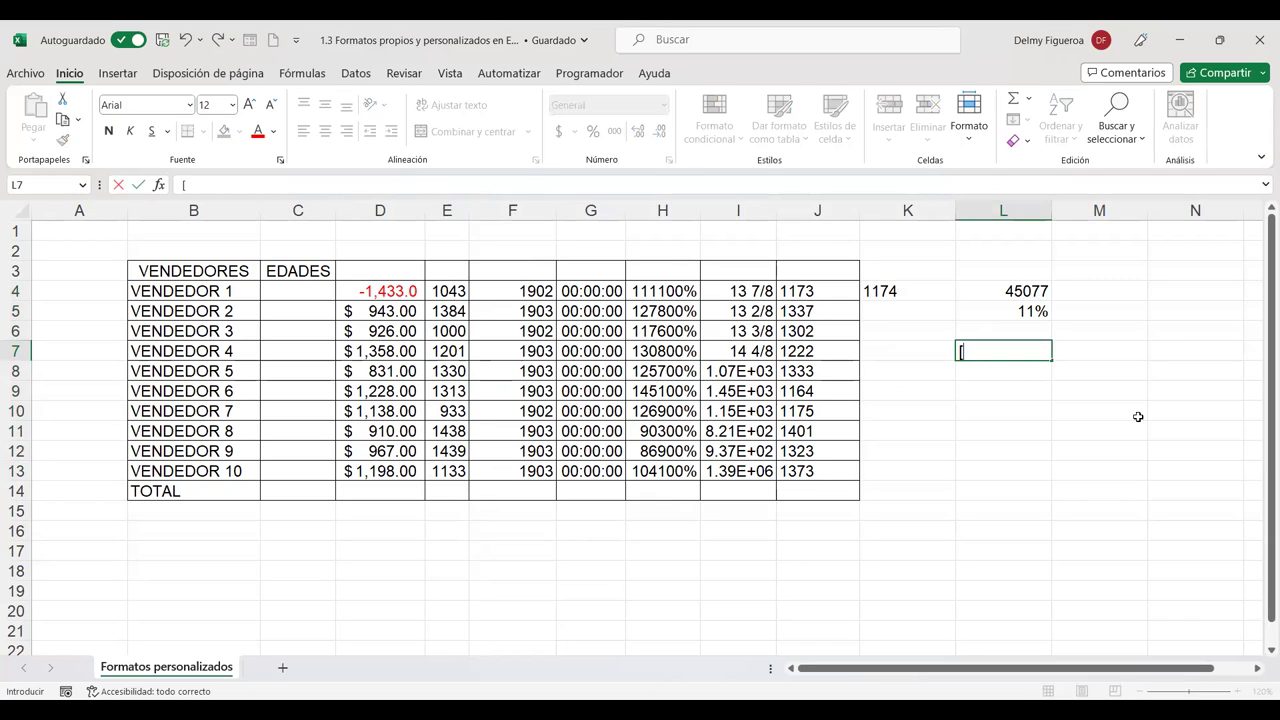
{"action": "key", "text": "Escape"}
{"action": "left_click_drag", "start_coordinate": [447, 291], "coordinate": [447, 471]}
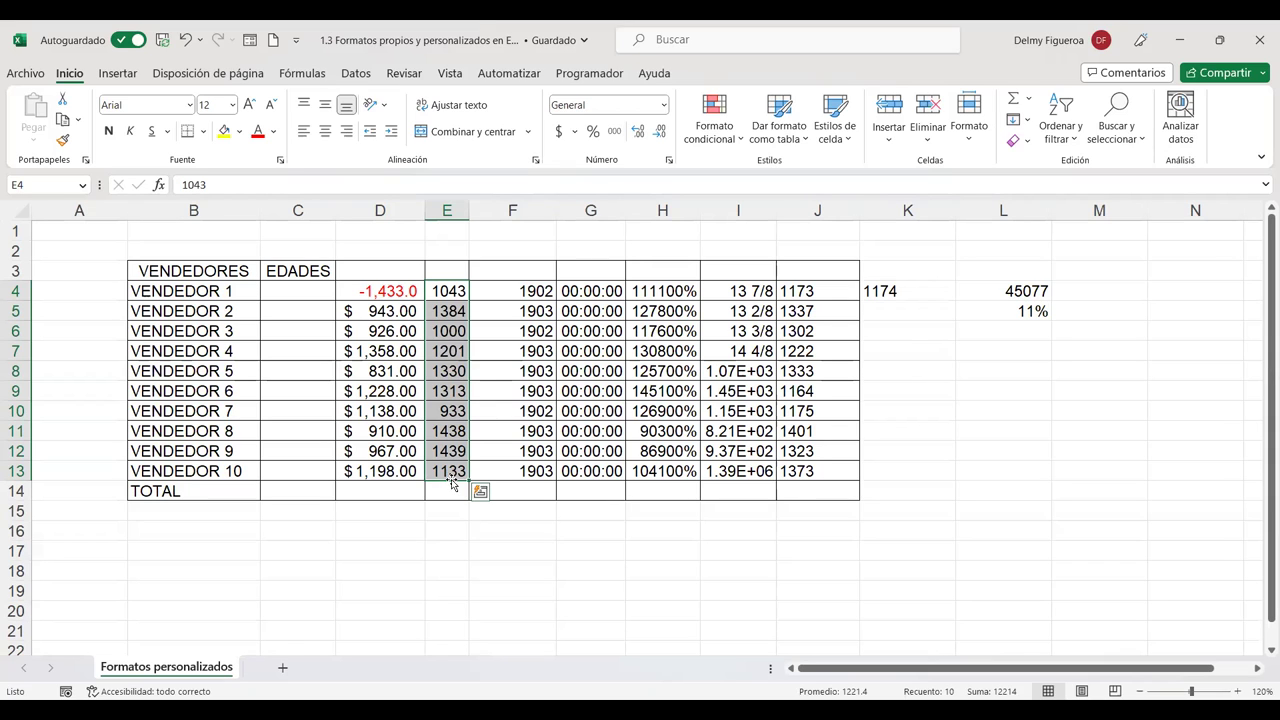
Step: Enter the code [>1300]"Aplica bono";"Necesita capacitarse" as text in cell L8
{"action": "left_click", "coordinate": [988, 367]}
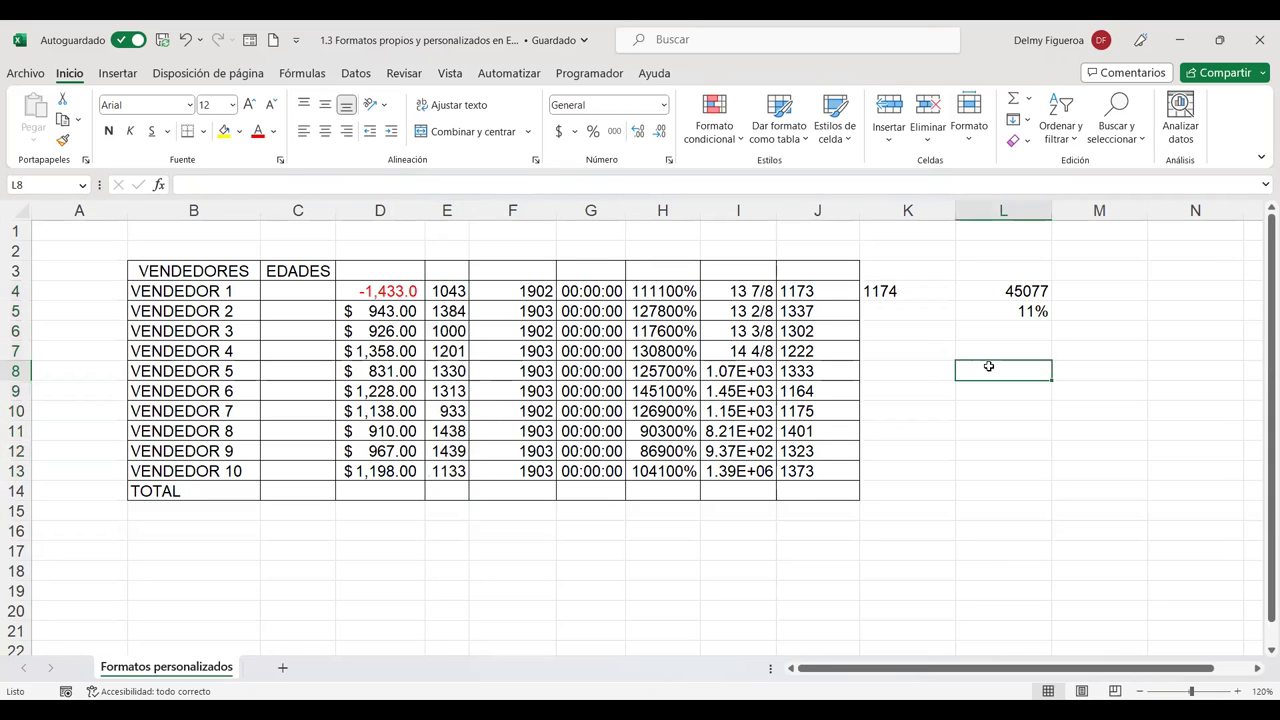
{"action": "type", "text": "["}
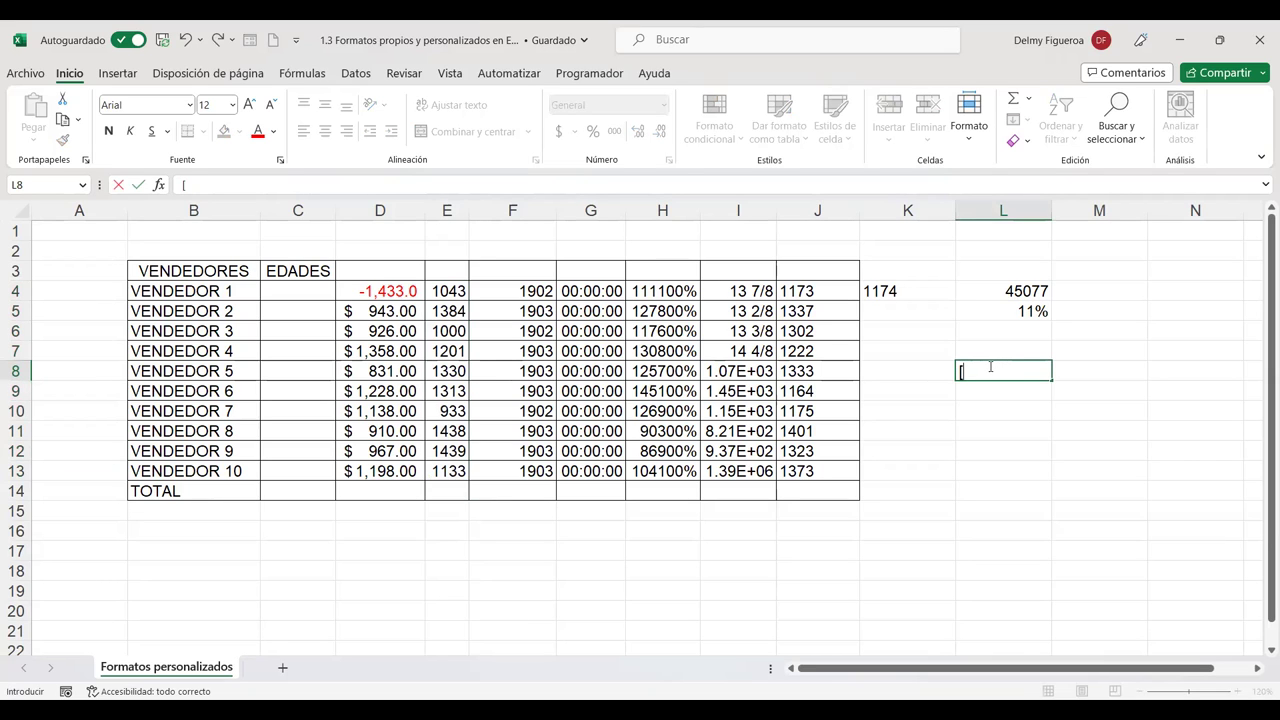
{"action": "type", "text": ">"}
{"action": "type", "text": "1300"}
{"action": "type", "text": "]"}
{"action": "key", "text": "Return"}
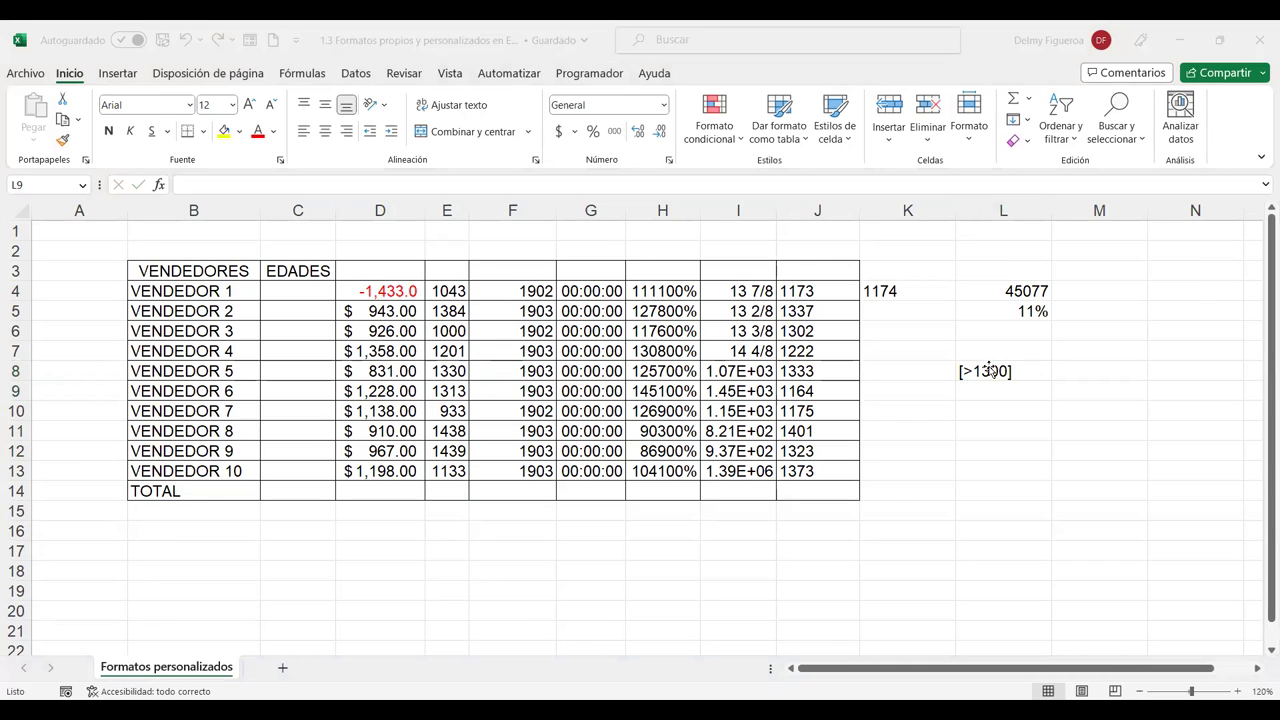
{"action": "left_click", "coordinate": [1020, 365]}
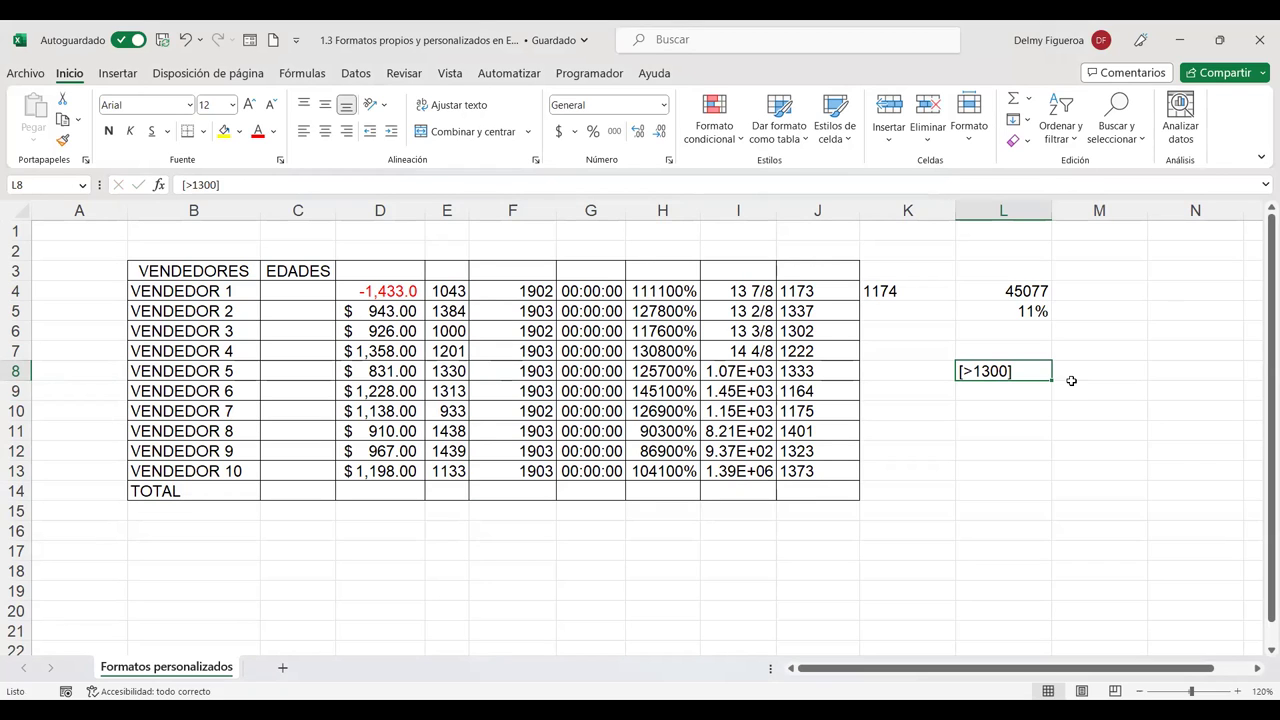
{"action": "key", "text": "F2"}
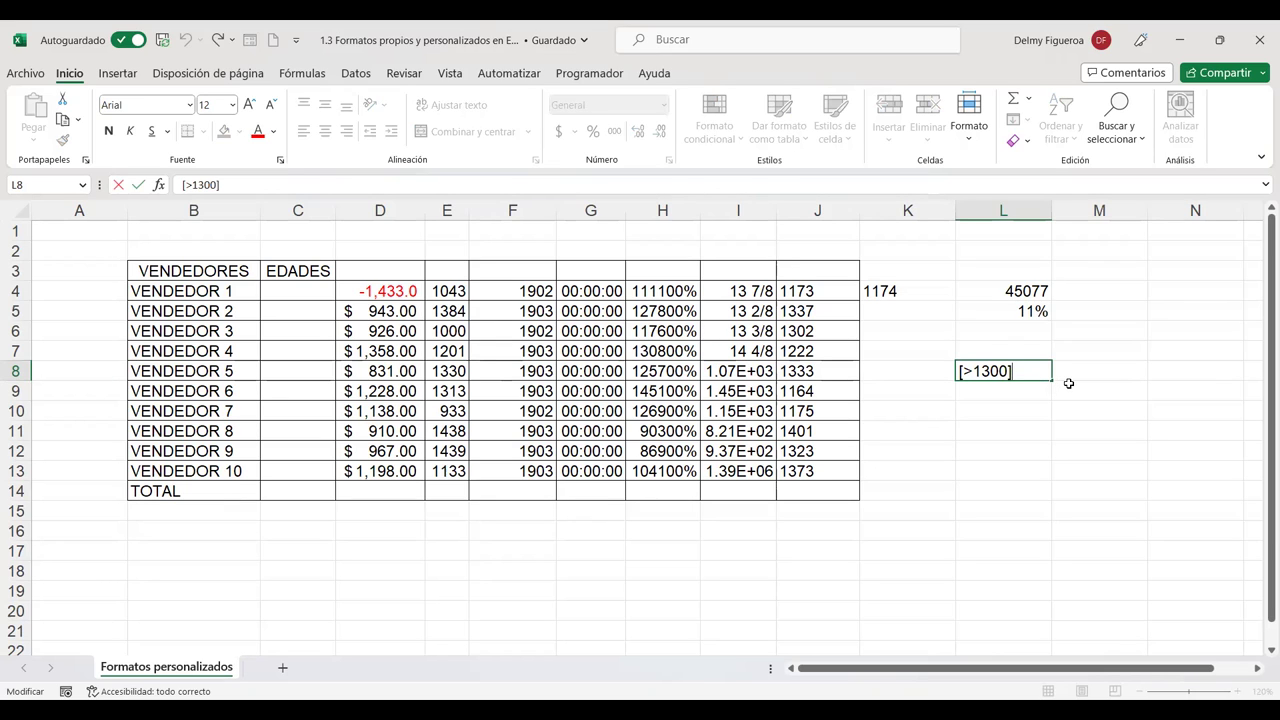
{"action": "type", "text": "\""}
{"action": "type", "text": "Aplica"}
{"action": "type", "text": " bono\""}
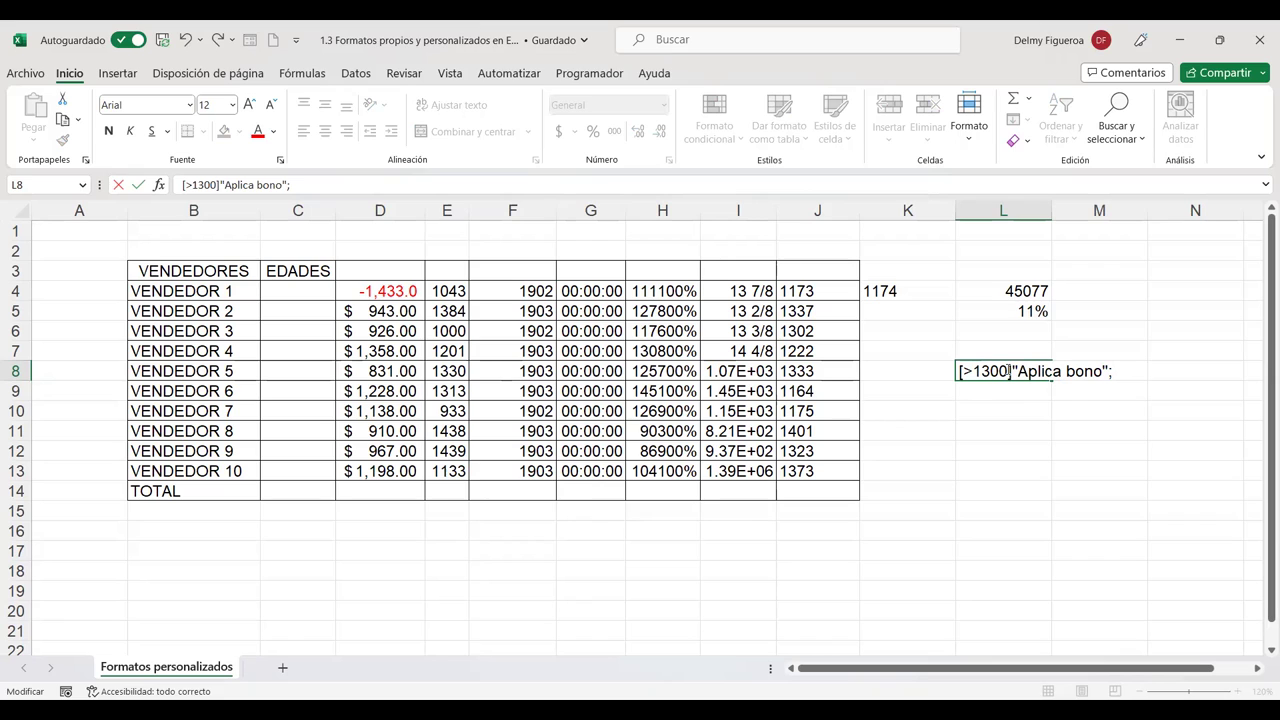
{"action": "type", "text": "\""}
{"action": "type", "text": "Necesita capacitarse"}
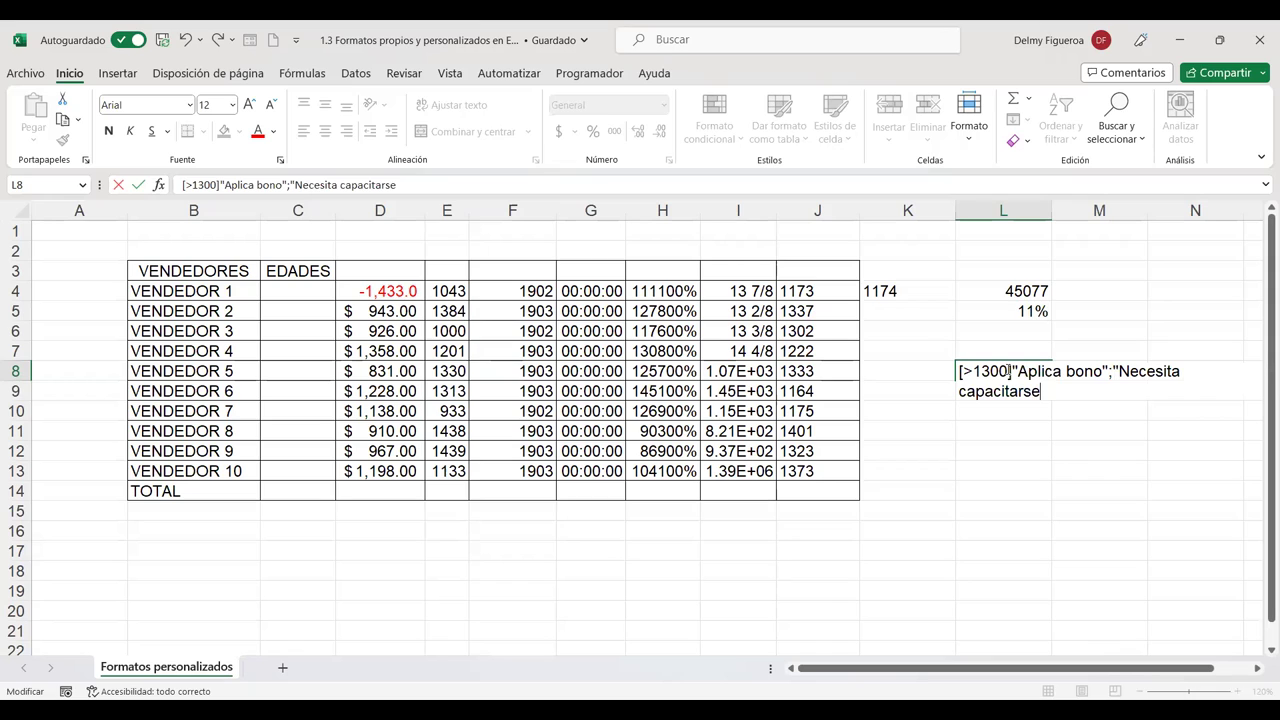
{"action": "type", "text": "\""}
{"action": "key", "text": "Return"}
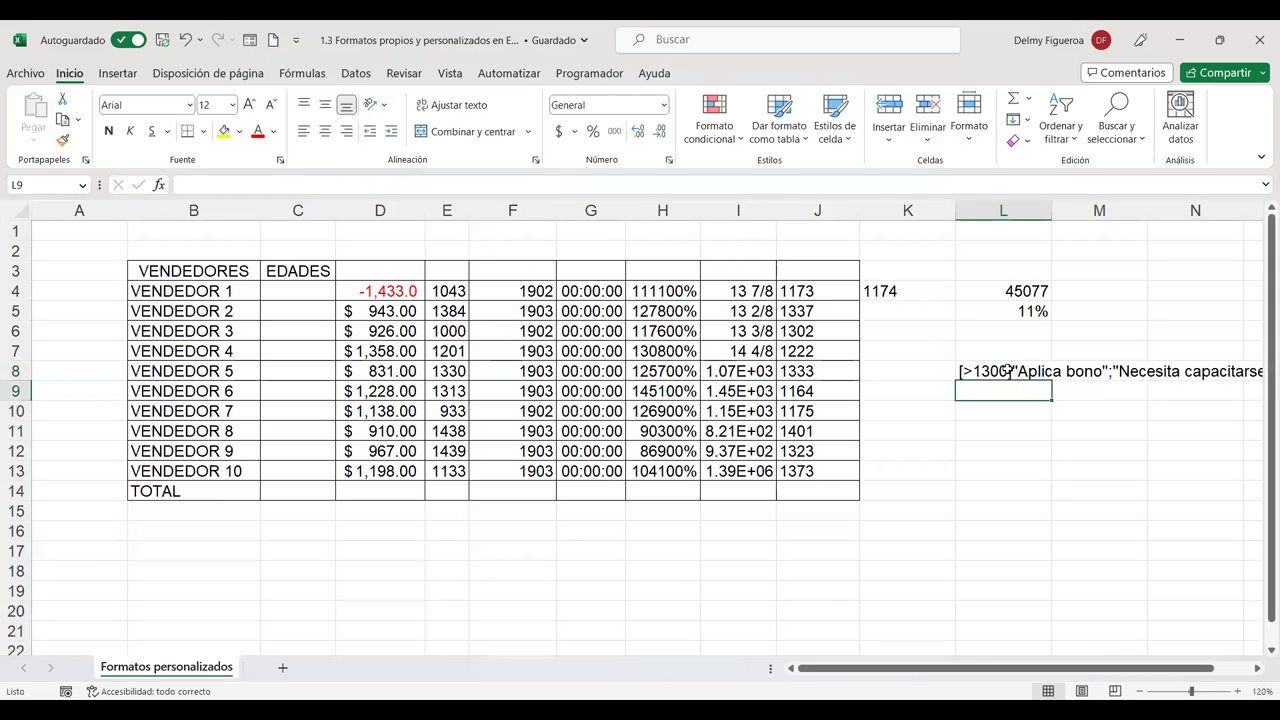
Step: Copy L8's format code text from the formula bar, leaving the cell unchanged
{"action": "left_click", "coordinate": [1007, 371]}
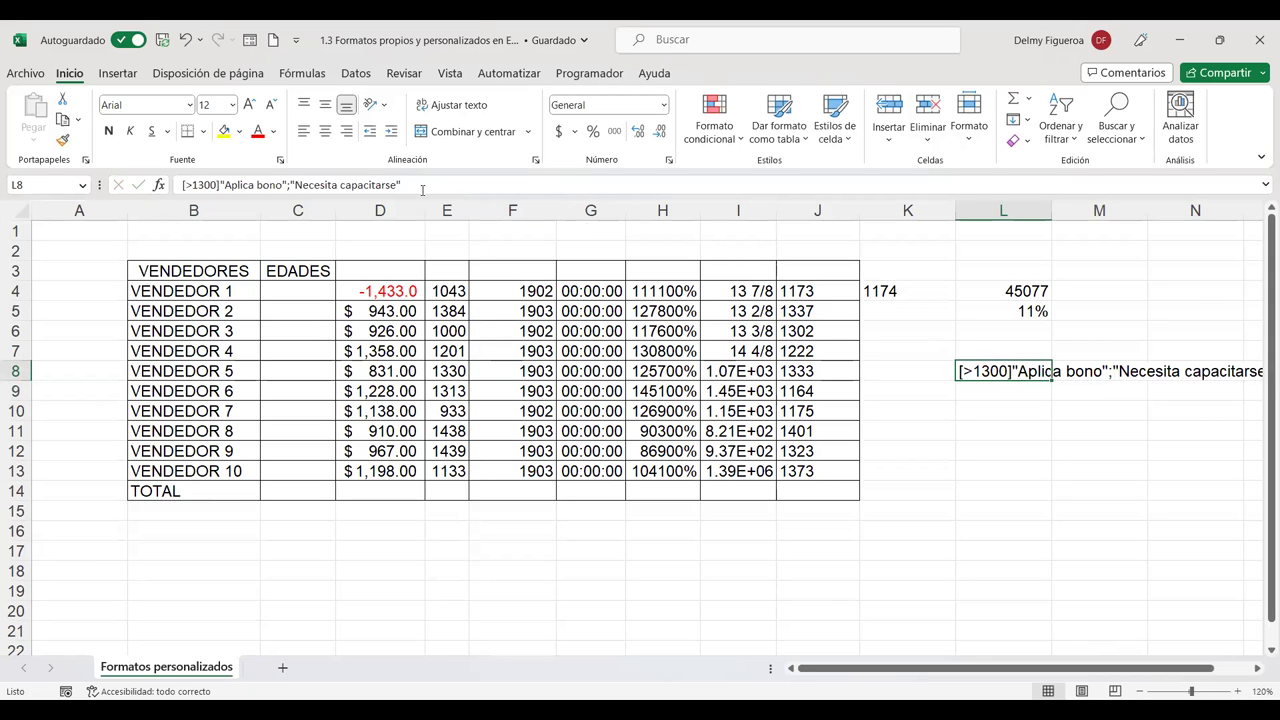
{"action": "left_click_drag", "start_coordinate": [405, 185], "coordinate": [181, 185]}
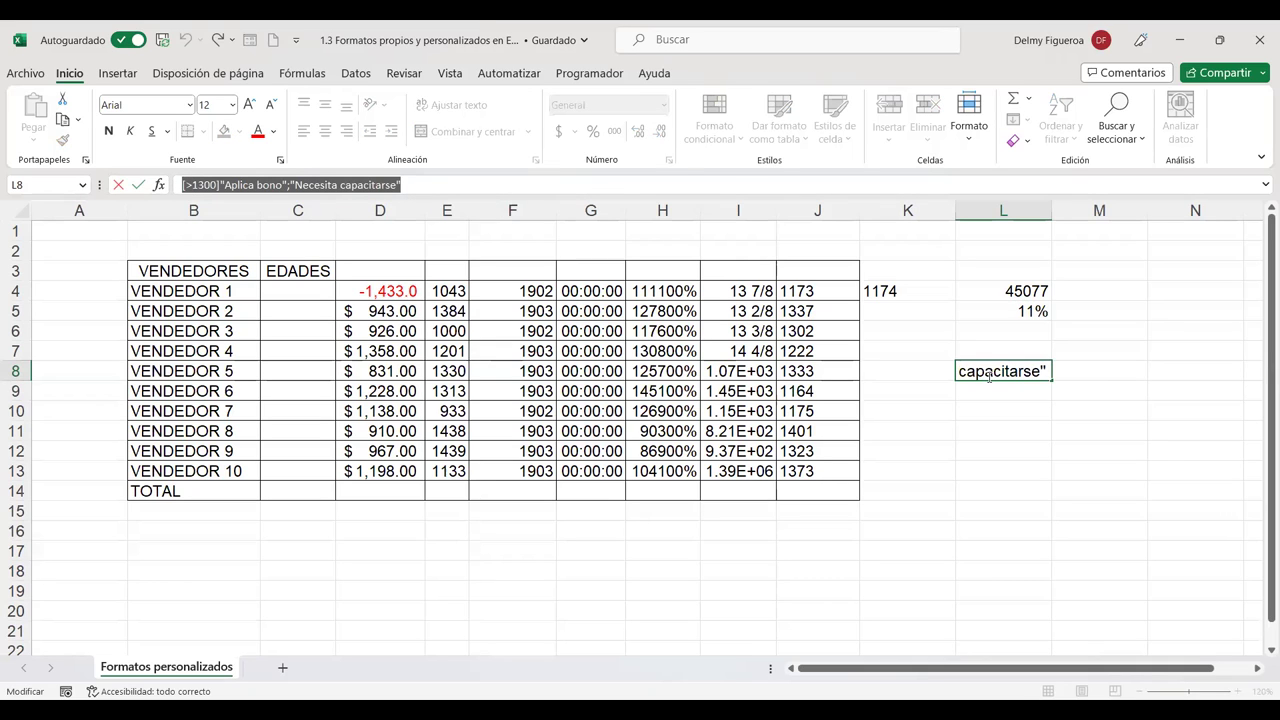
{"action": "key", "text": "ctrl+c"}
{"action": "key", "text": "Return"}
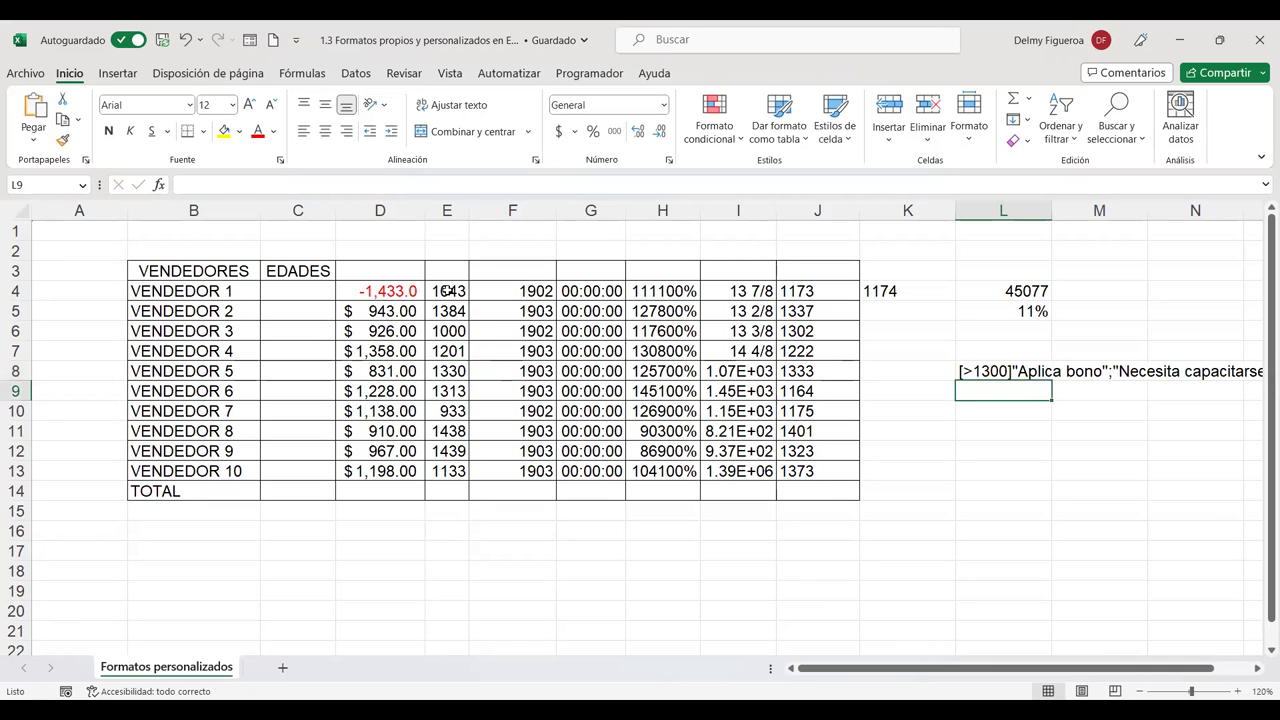
Step: Replace General with the pasted bonus code as E4:E13's custom format, showing Aplica bono or Necesita capacitarse
{"action": "left_click_drag", "start_coordinate": [449, 290], "coordinate": [440, 471]}
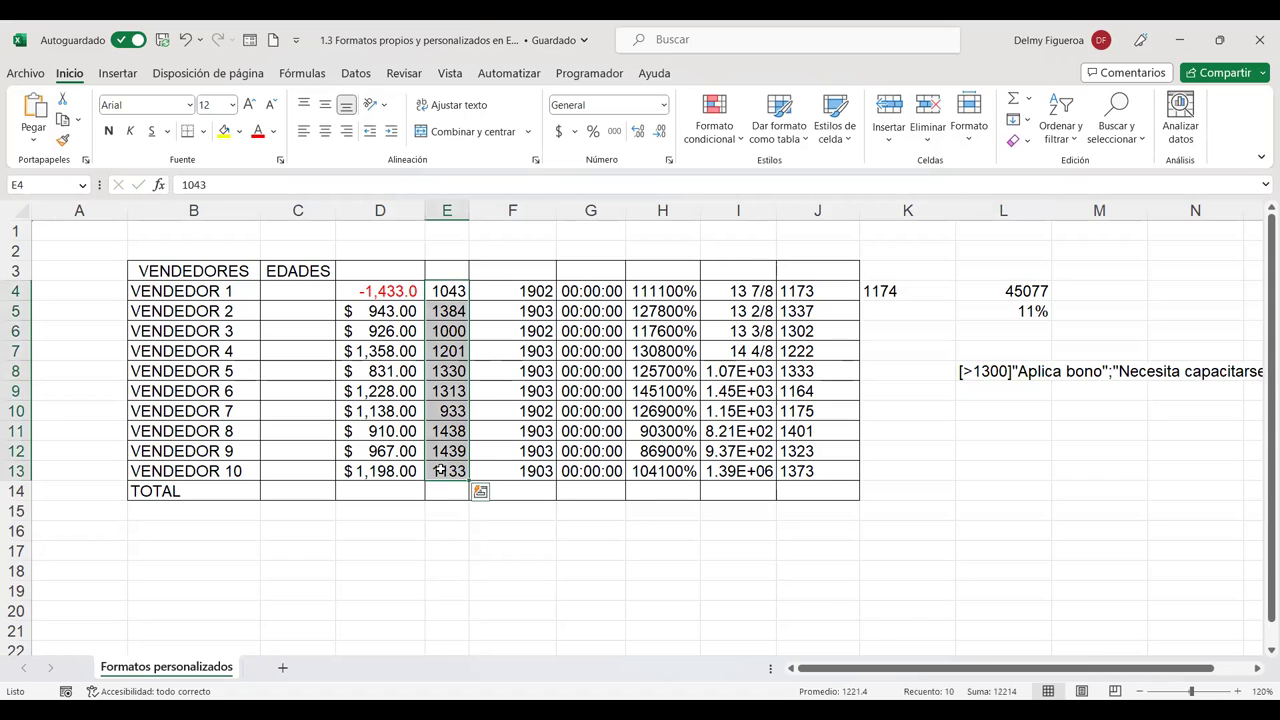
{"action": "key", "text": "ctrl+1"}
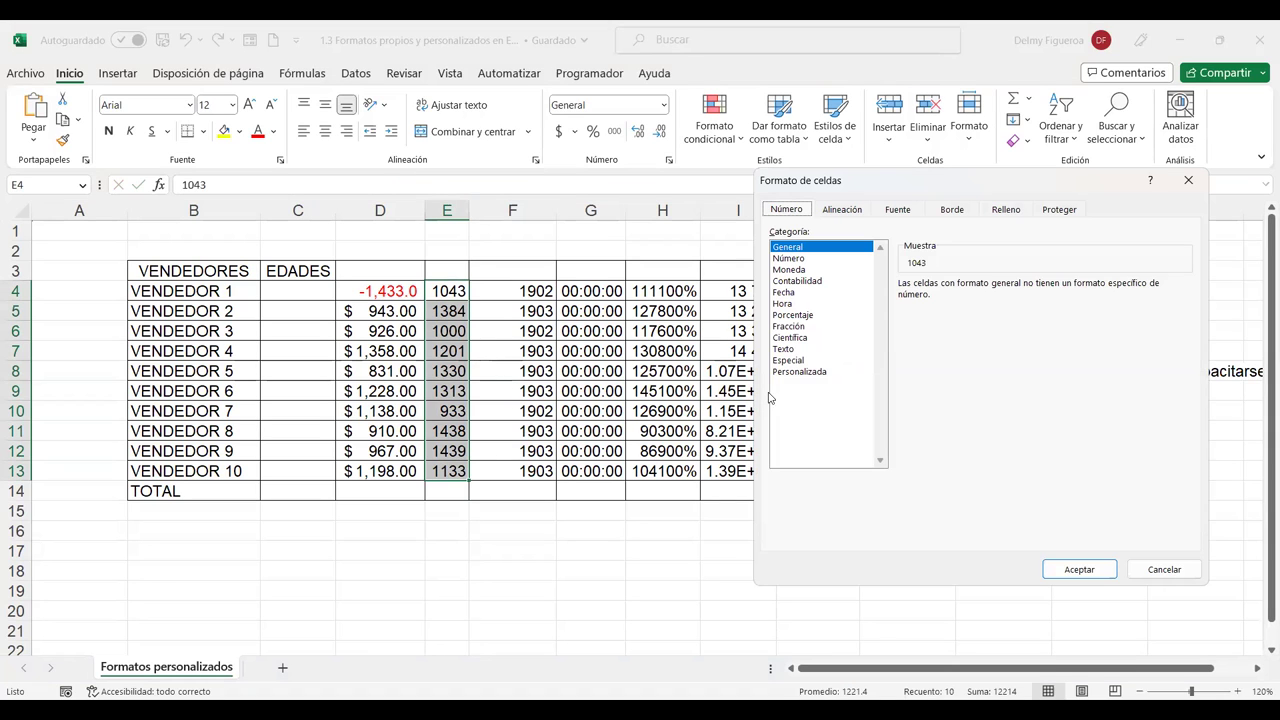
{"action": "left_click", "coordinate": [812, 372]}
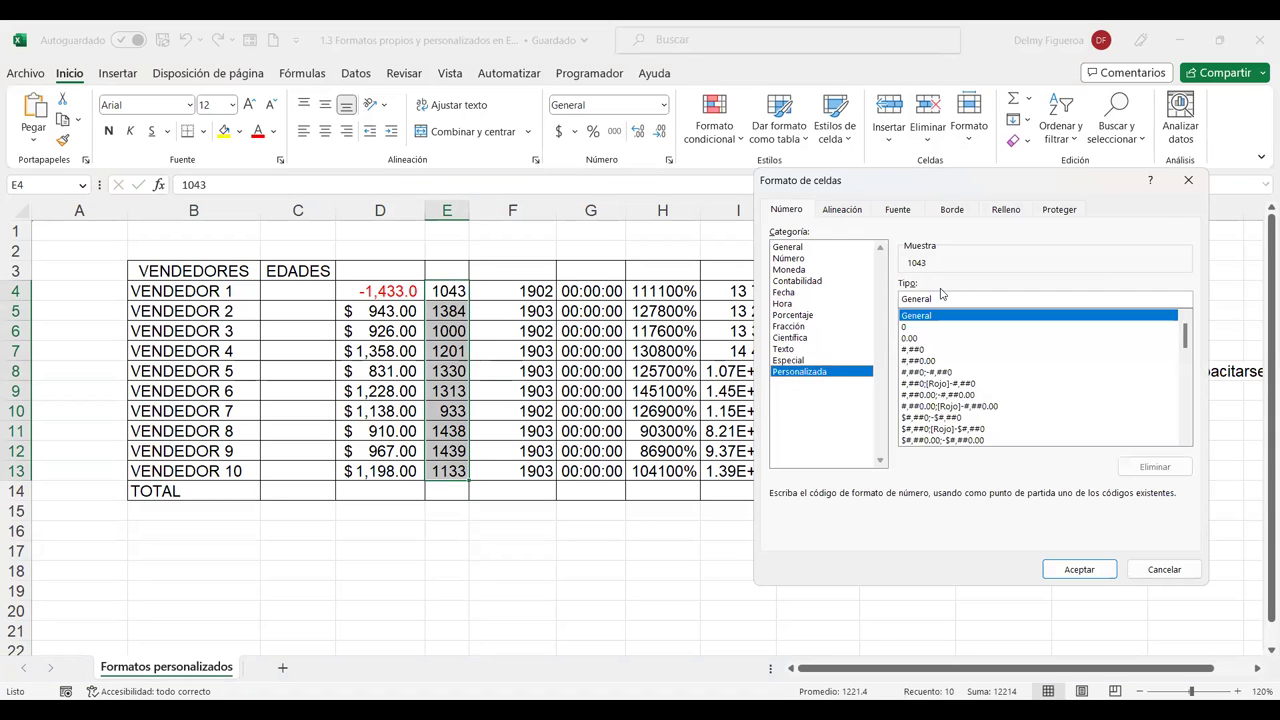
{"action": "left_click_drag", "start_coordinate": [927, 300], "coordinate": [893, 301]}
{"action": "key", "text": "BackSpace"}
{"action": "key", "text": "ctrl+v"}
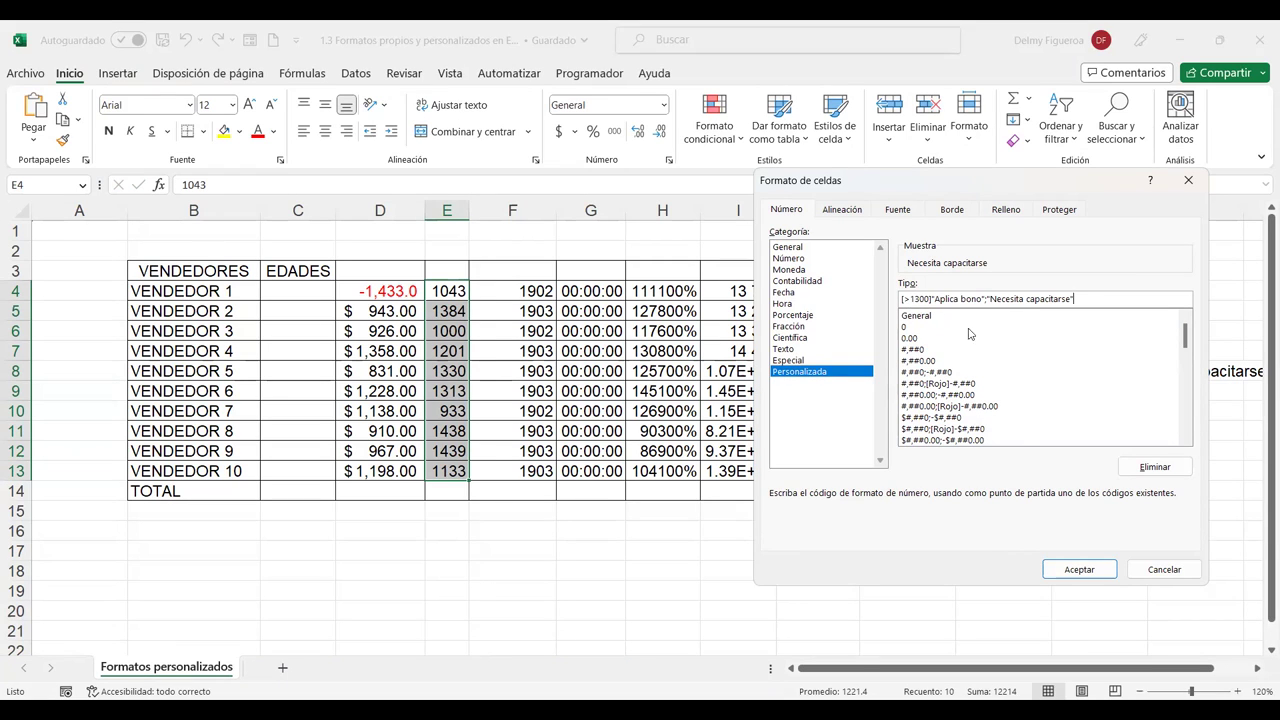
{"action": "left_click", "coordinate": [1101, 571]}
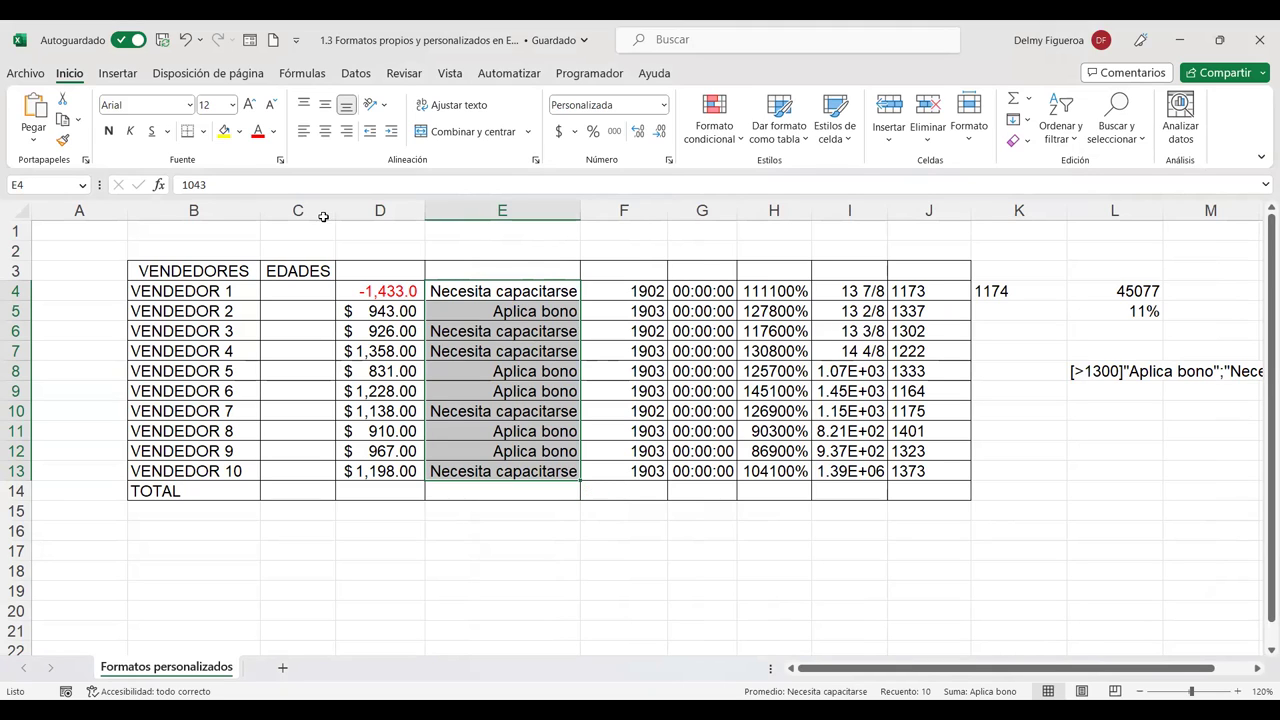
{"action": "left_click", "coordinate": [522, 291]}
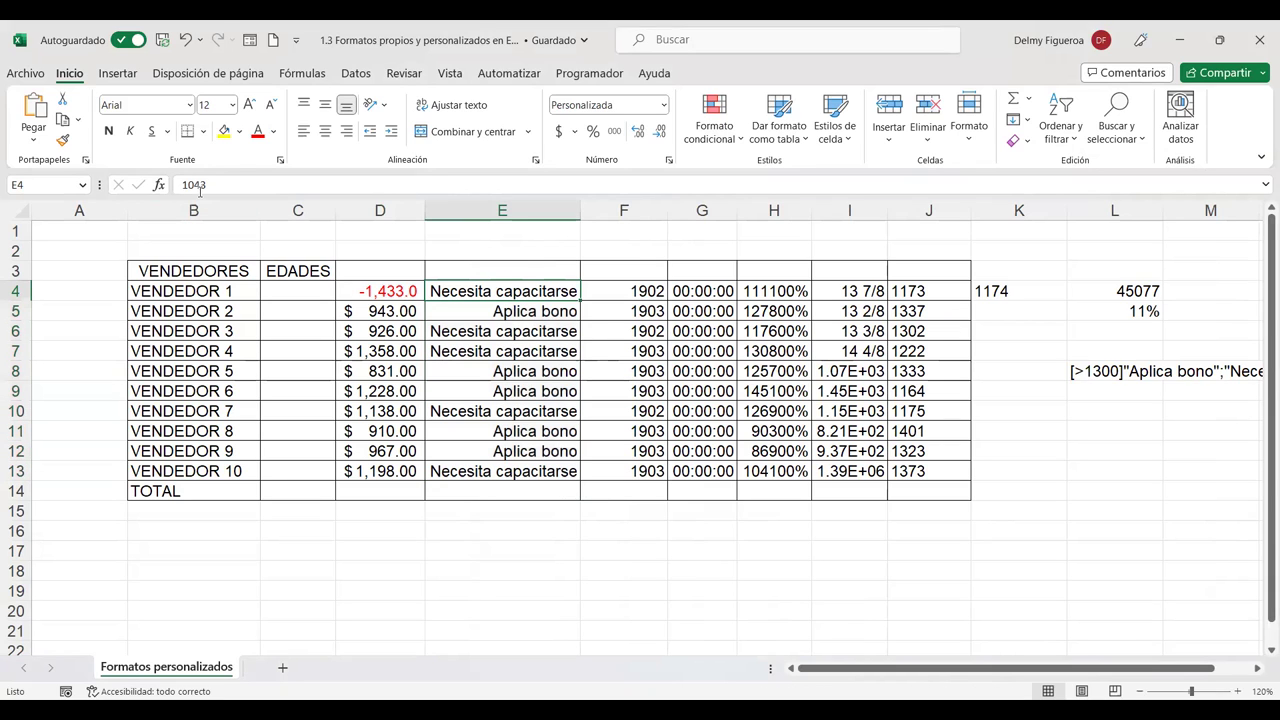
{"action": "key", "text": "Down"}
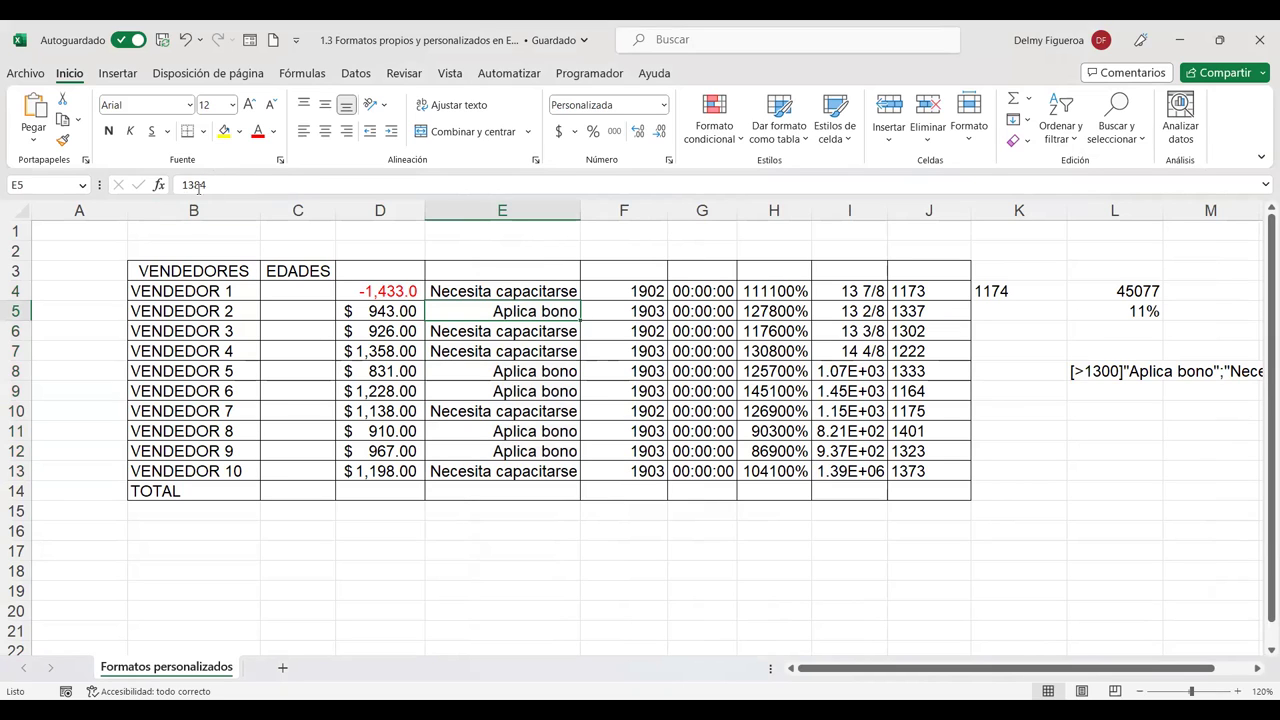
{"action": "key", "text": "Down"}
{"action": "key", "text": "Down"}
{"action": "key", "text": "Down"}
{"action": "key", "text": "Down"}
{"action": "key", "text": "Down"}
{"action": "key", "text": "Down"}
{"action": "key", "text": "Down"}
{"action": "key", "text": "Down"}
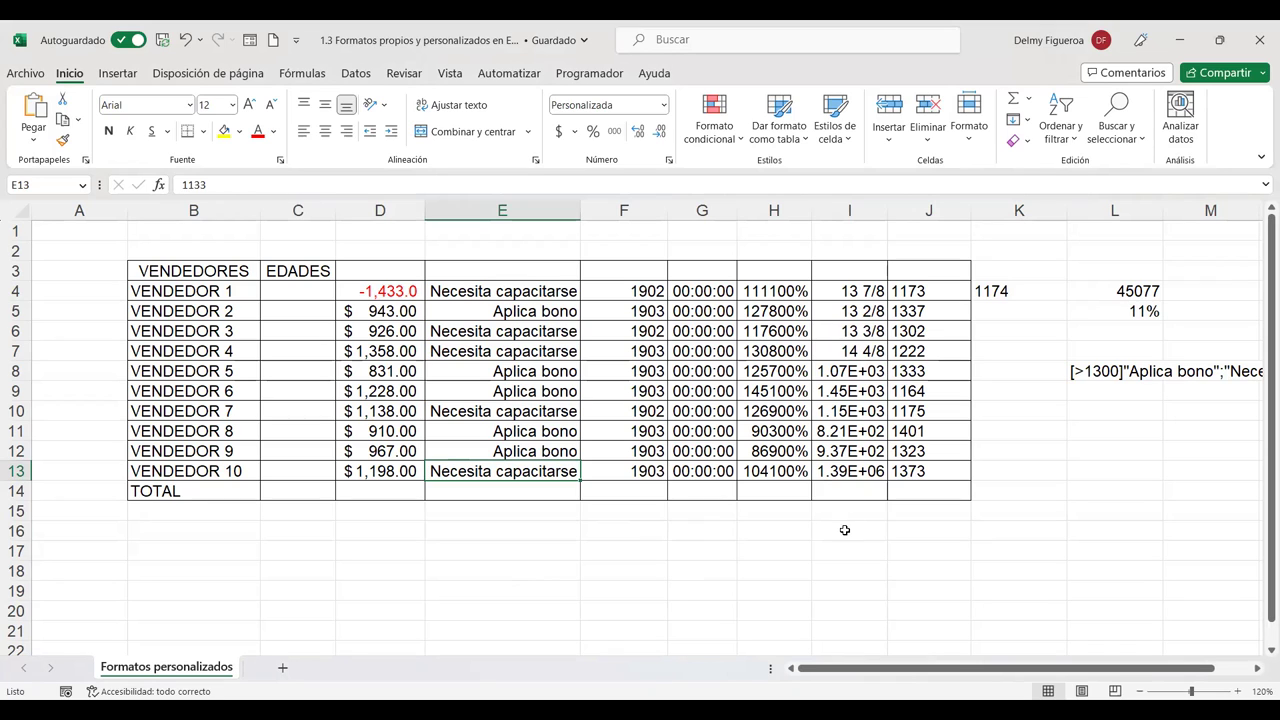
Step: Set I8:I13 to General format so values show as plain numbers like 1070 and 1393000
{"action": "left_click", "coordinate": [844, 530]}
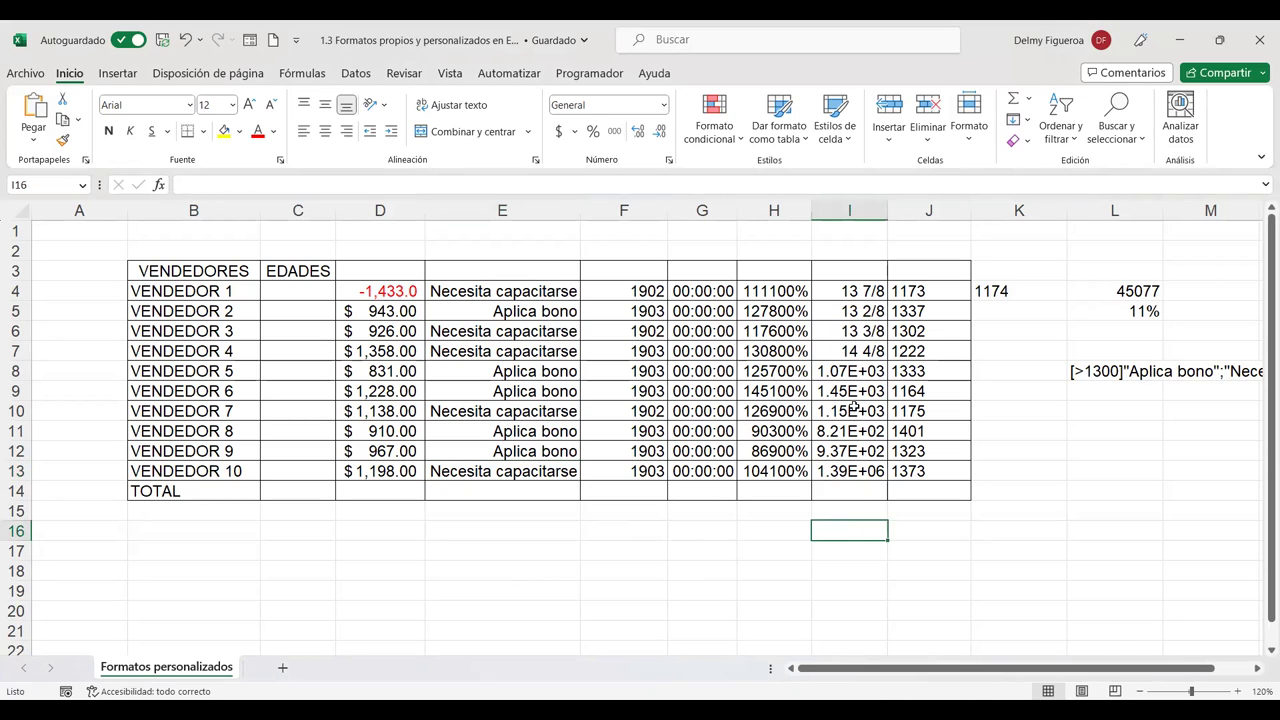
{"action": "left_click_drag", "start_coordinate": [850, 371], "coordinate": [850, 471]}
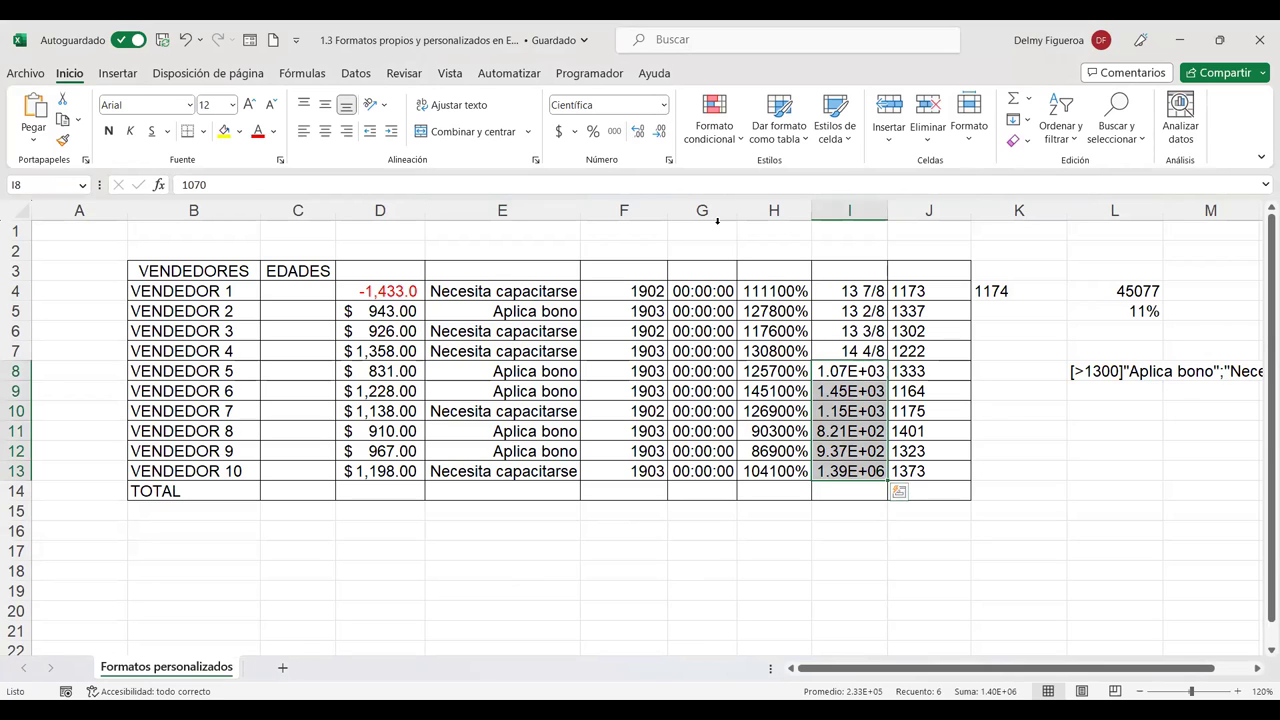
{"action": "left_click", "coordinate": [663, 105]}
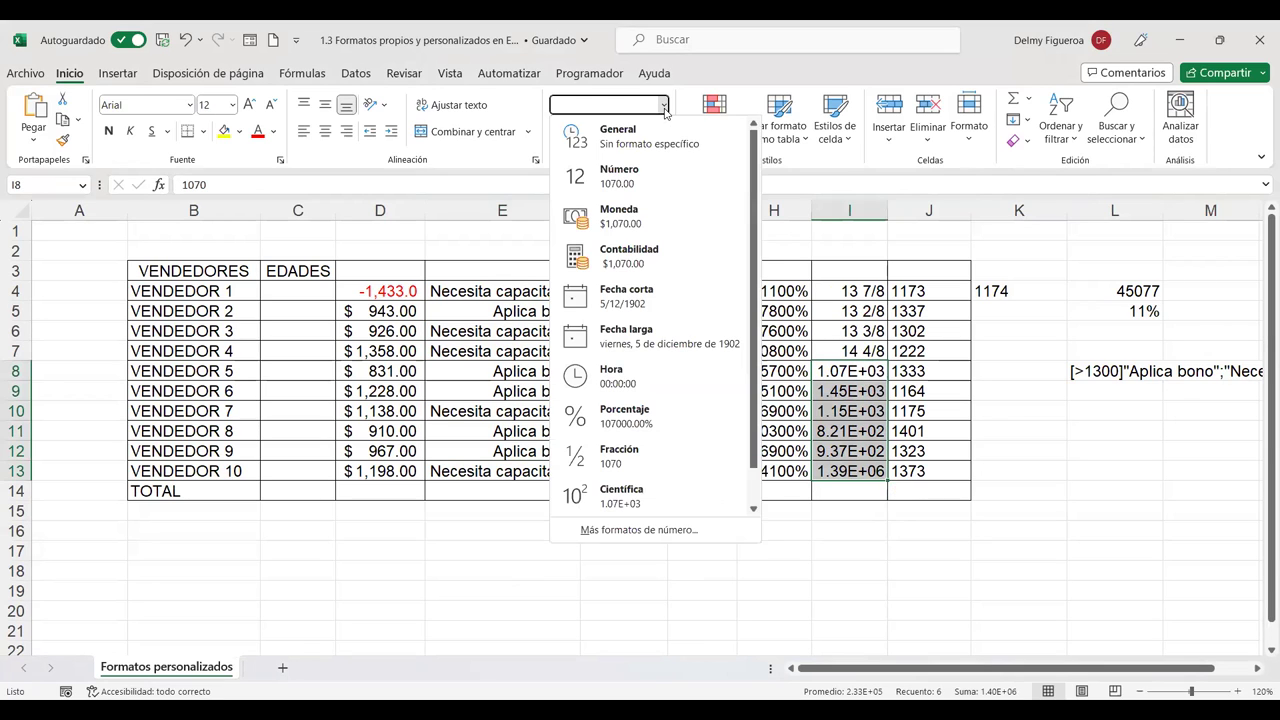
{"action": "left_click", "coordinate": [600, 136]}
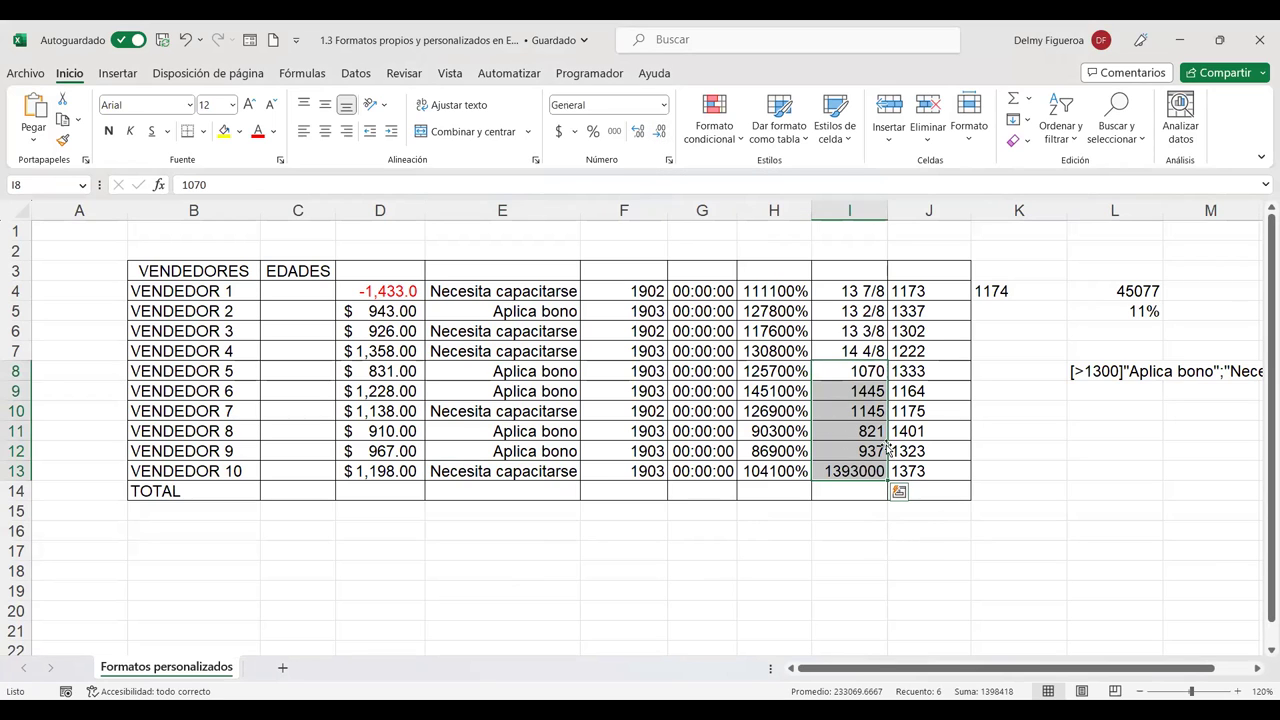
{"action": "left_click", "coordinate": [848, 368]}
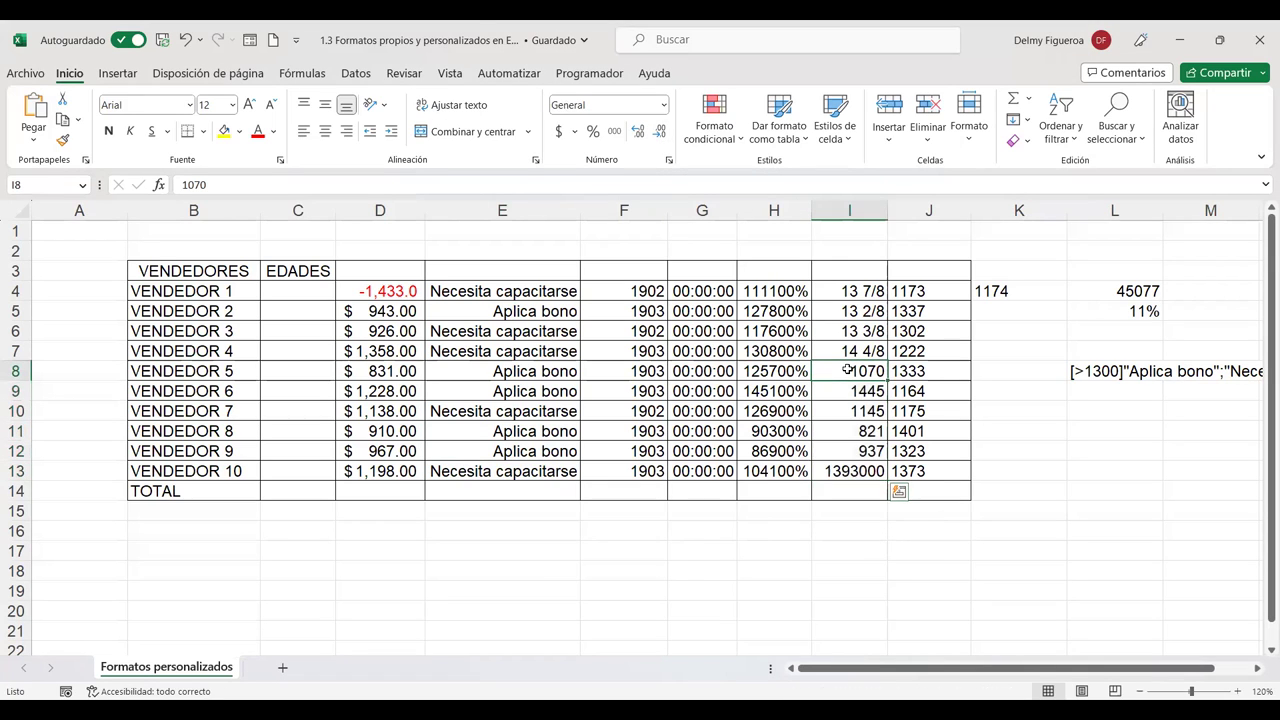
{"action": "left_click", "coordinate": [266, 185]}
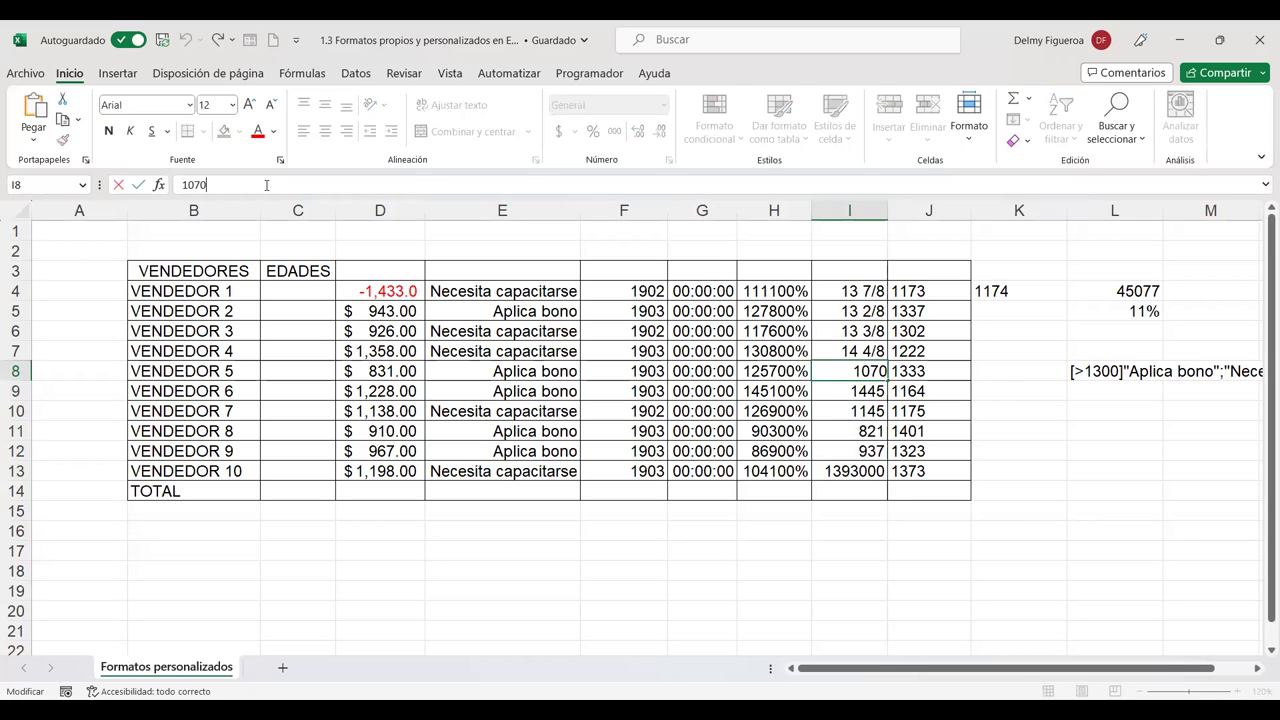
{"action": "key", "text": "Return"}
{"action": "key", "text": "Up"}
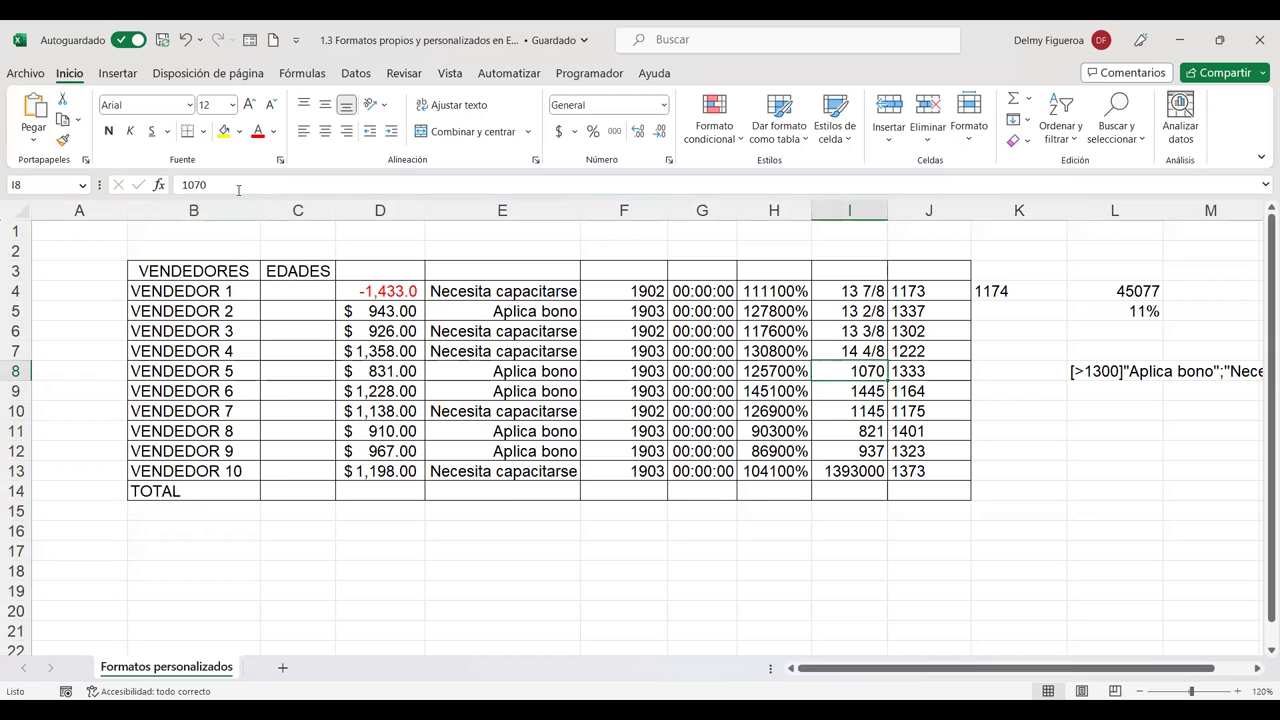
{"action": "left_click", "coordinate": [238, 187]}
{"action": "type", "text": "000"}
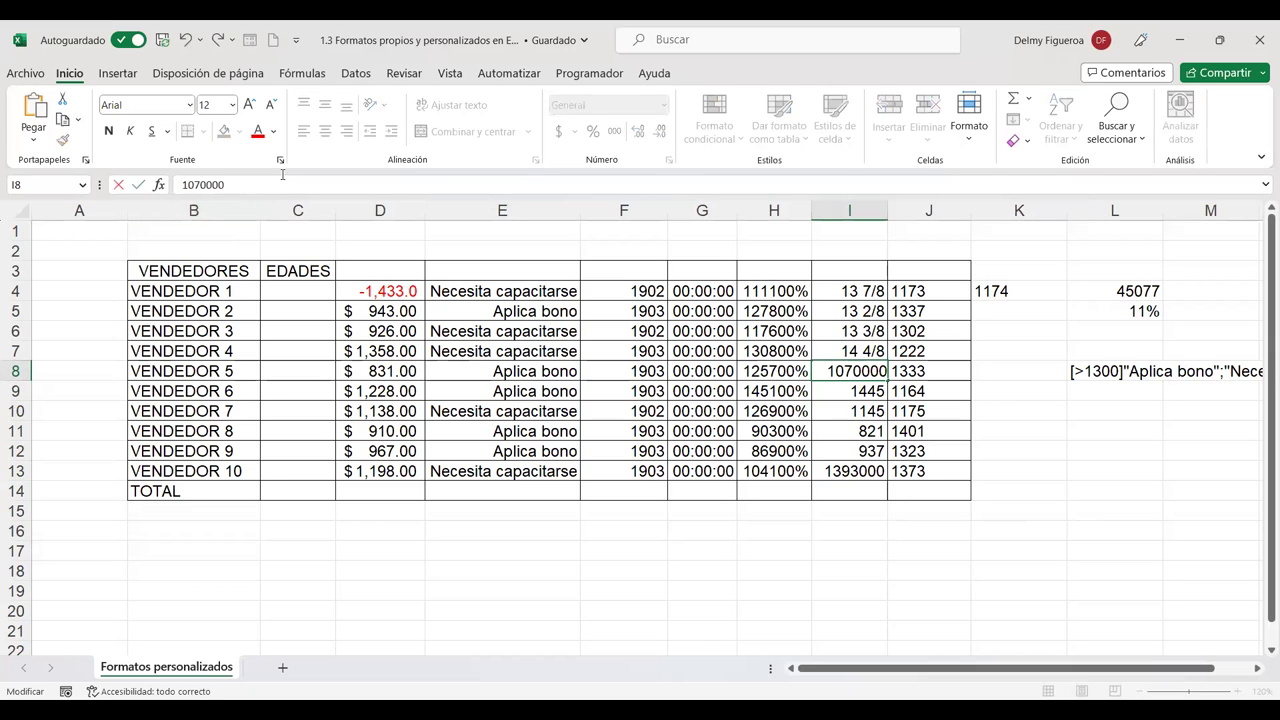
{"action": "type", "text": "000"}
{"action": "key", "text": "Return"}
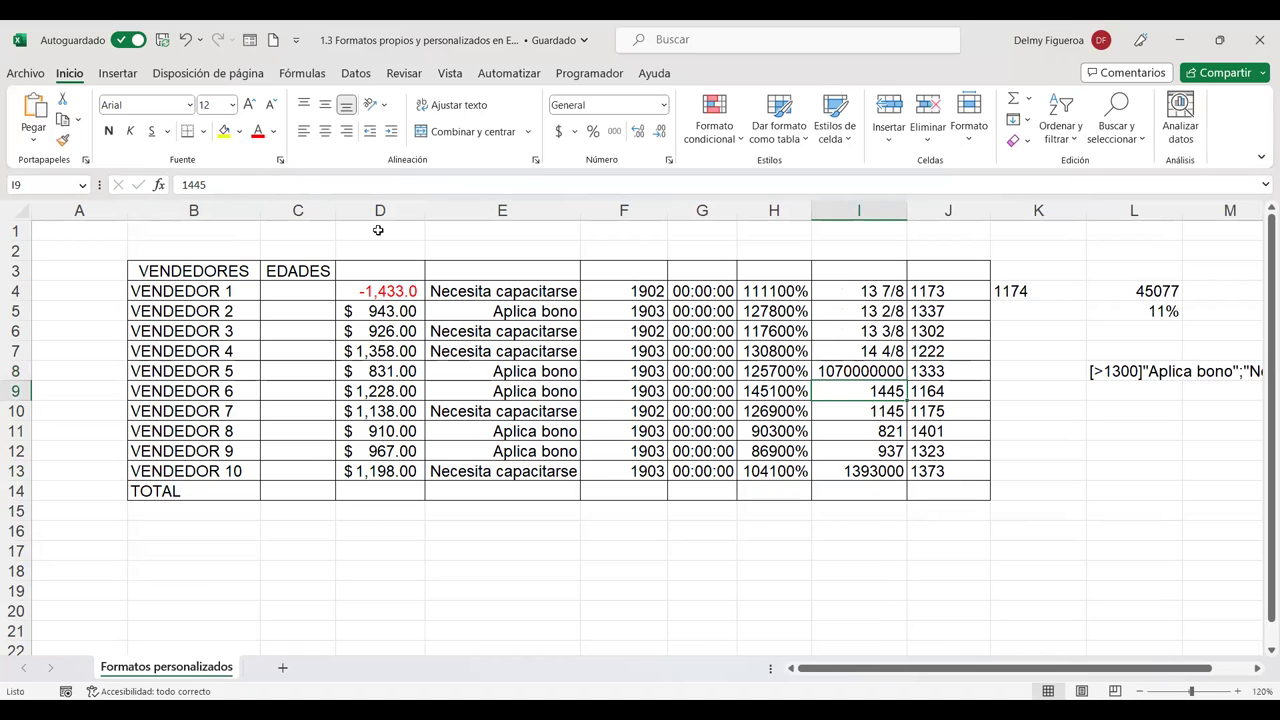
Step: Clear the values in I8 through I13
{"action": "left_click", "coordinate": [863, 371]}
{"action": "left_click_drag", "start_coordinate": [862, 451], "coordinate": [866, 467]}
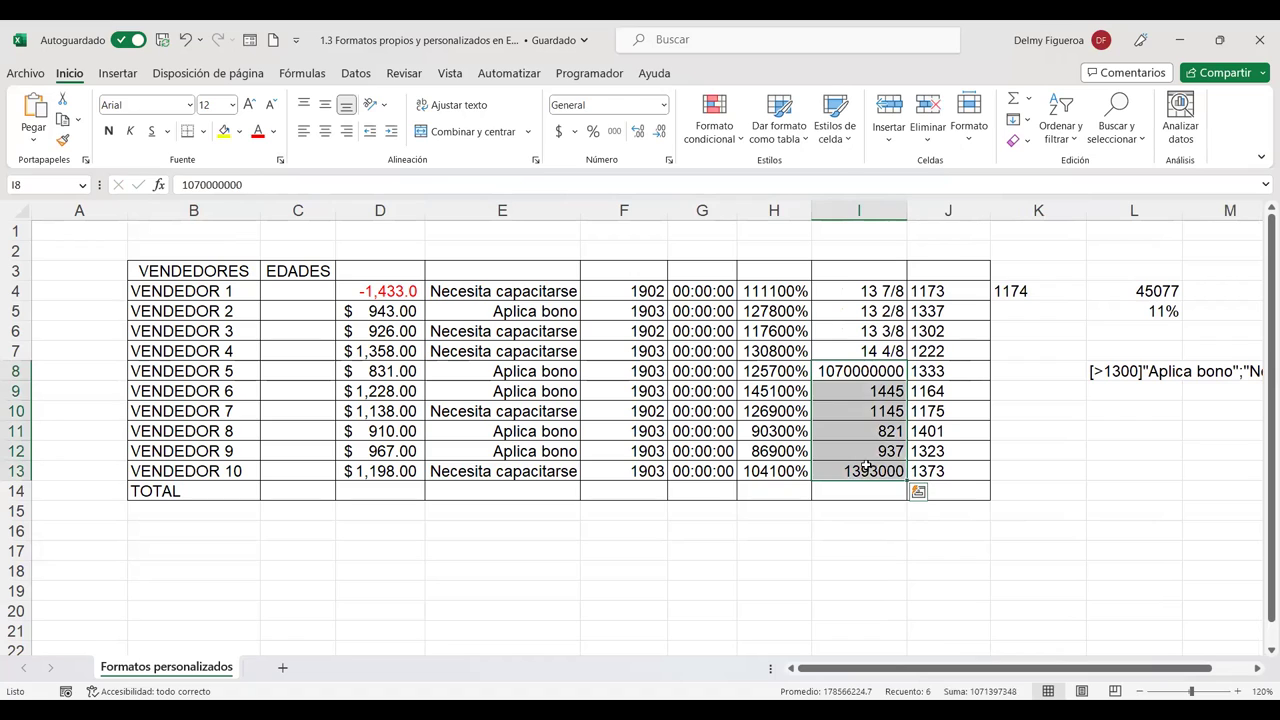
{"action": "key", "text": "Delete"}
{"action": "left_click", "coordinate": [868, 366]}
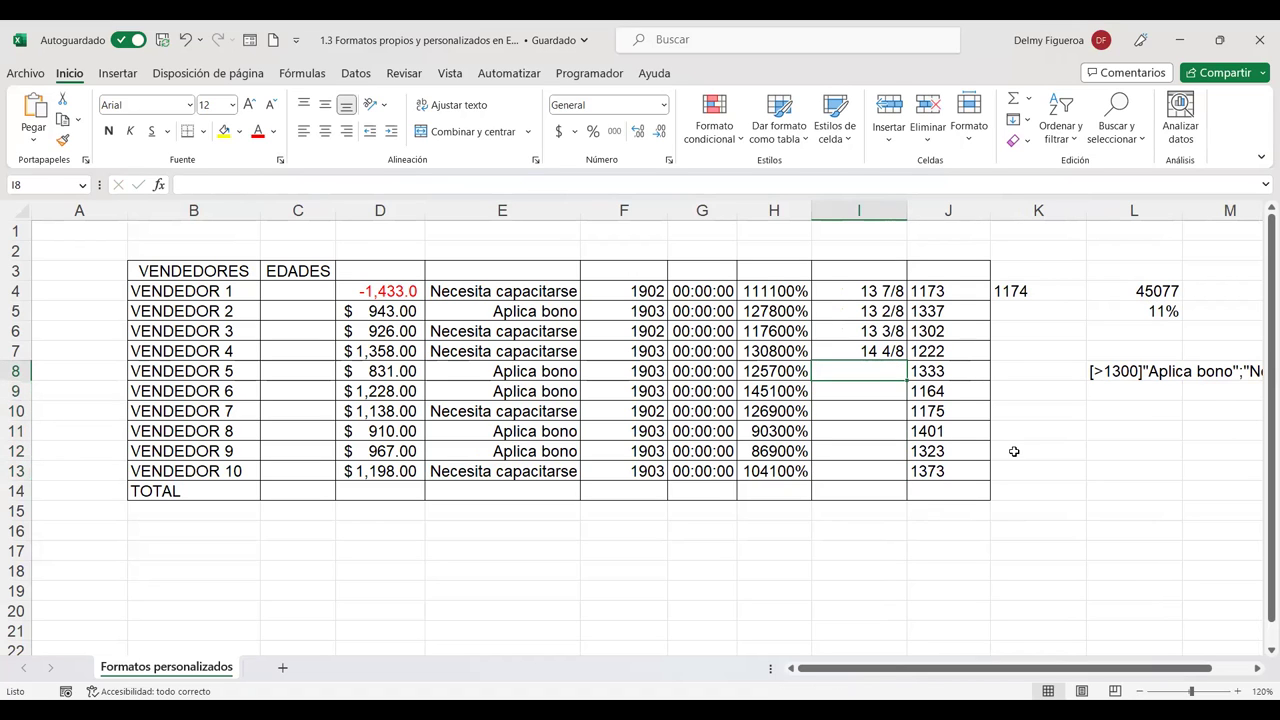
{"action": "type", "text": "="}
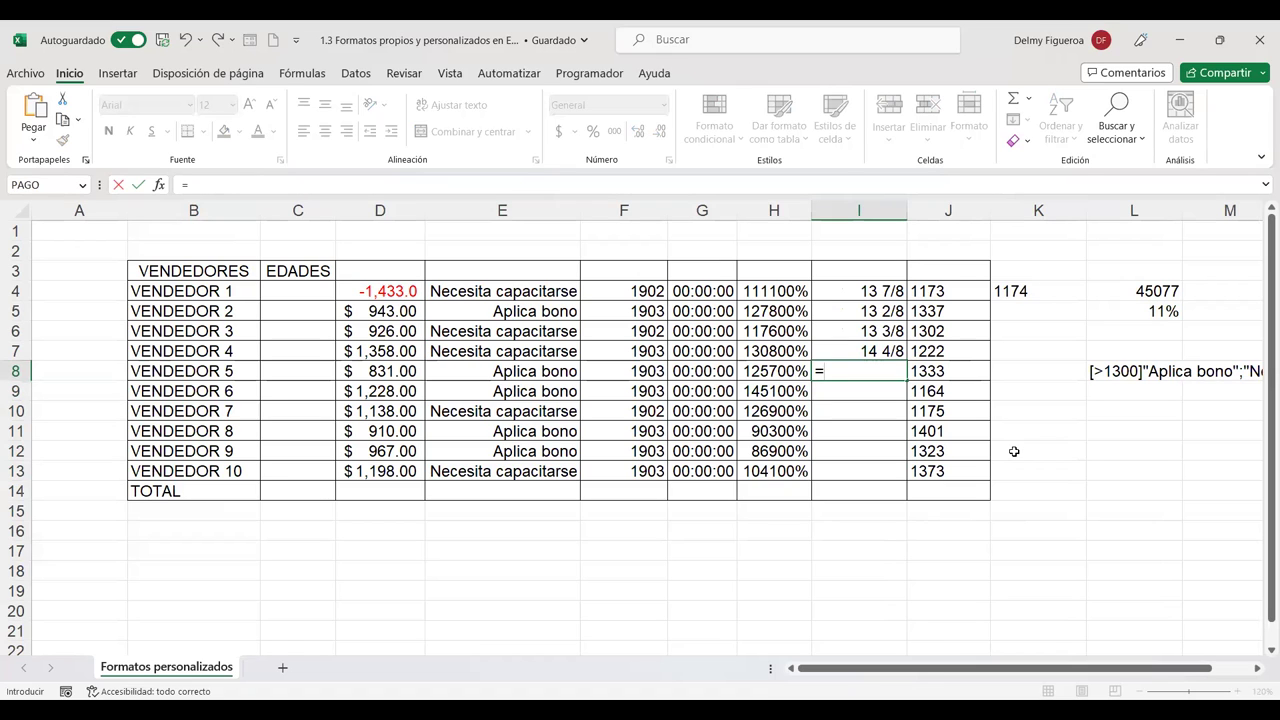
{"action": "type", "text": "alea"}
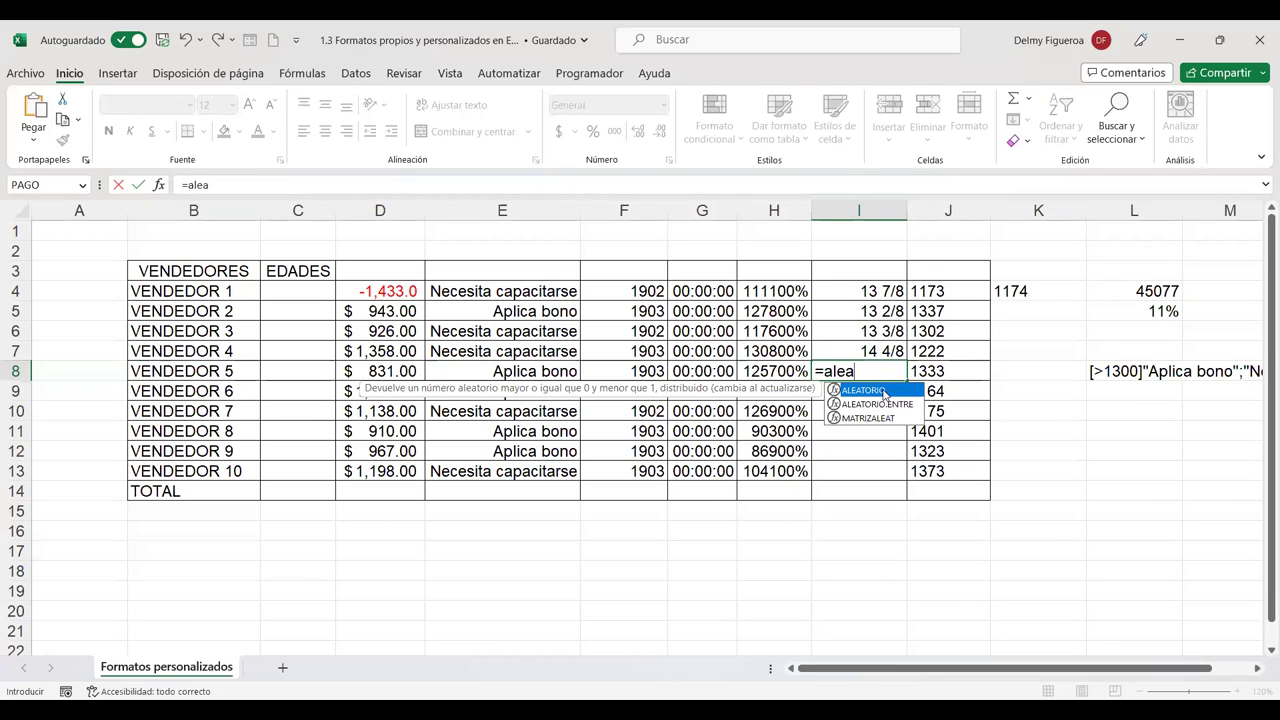
{"action": "double_click", "coordinate": [884, 389]}
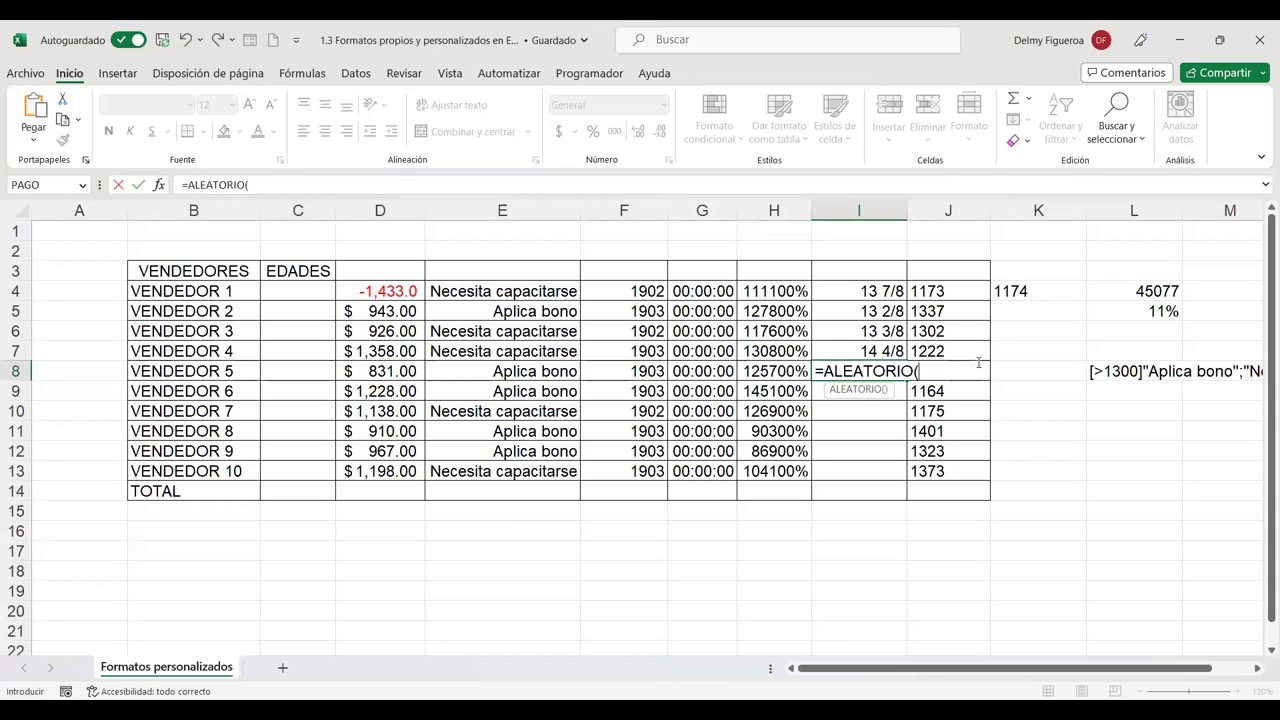
{"action": "type", "text": ")"}
{"action": "type", "text": "*"}
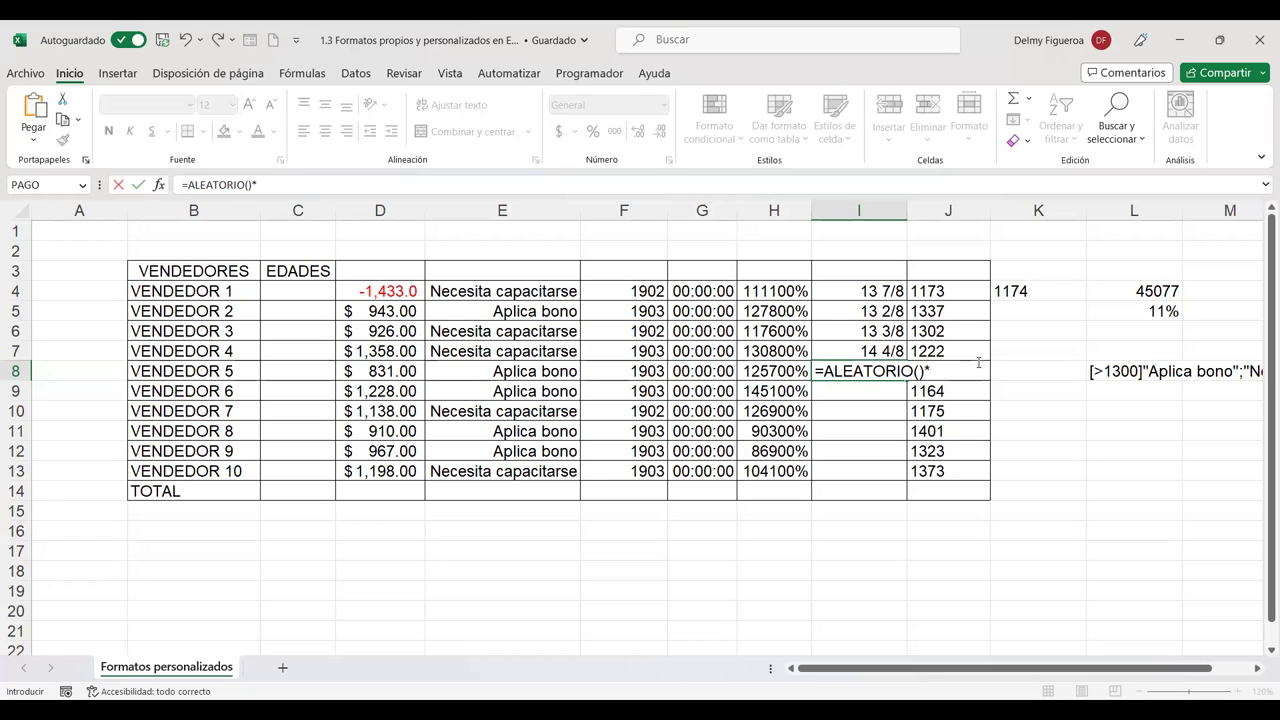
{"action": "type", "text": "9000000000000"}
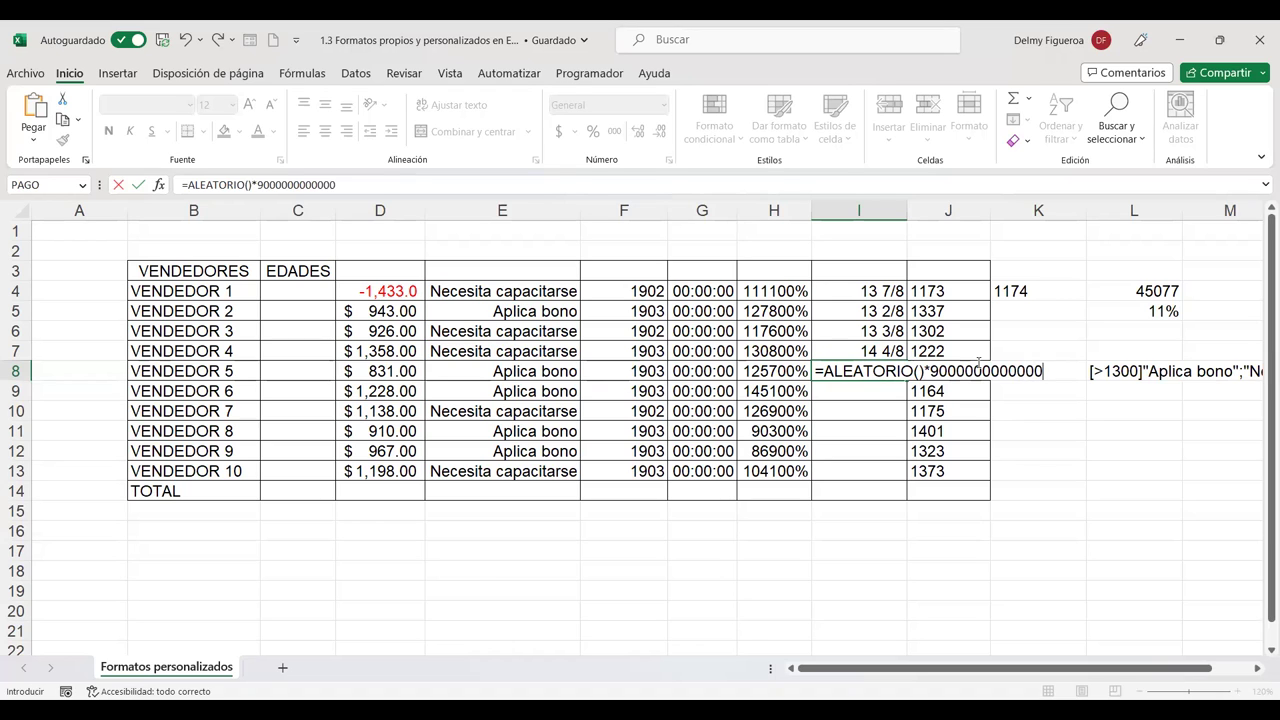
{"action": "key", "text": "Return"}
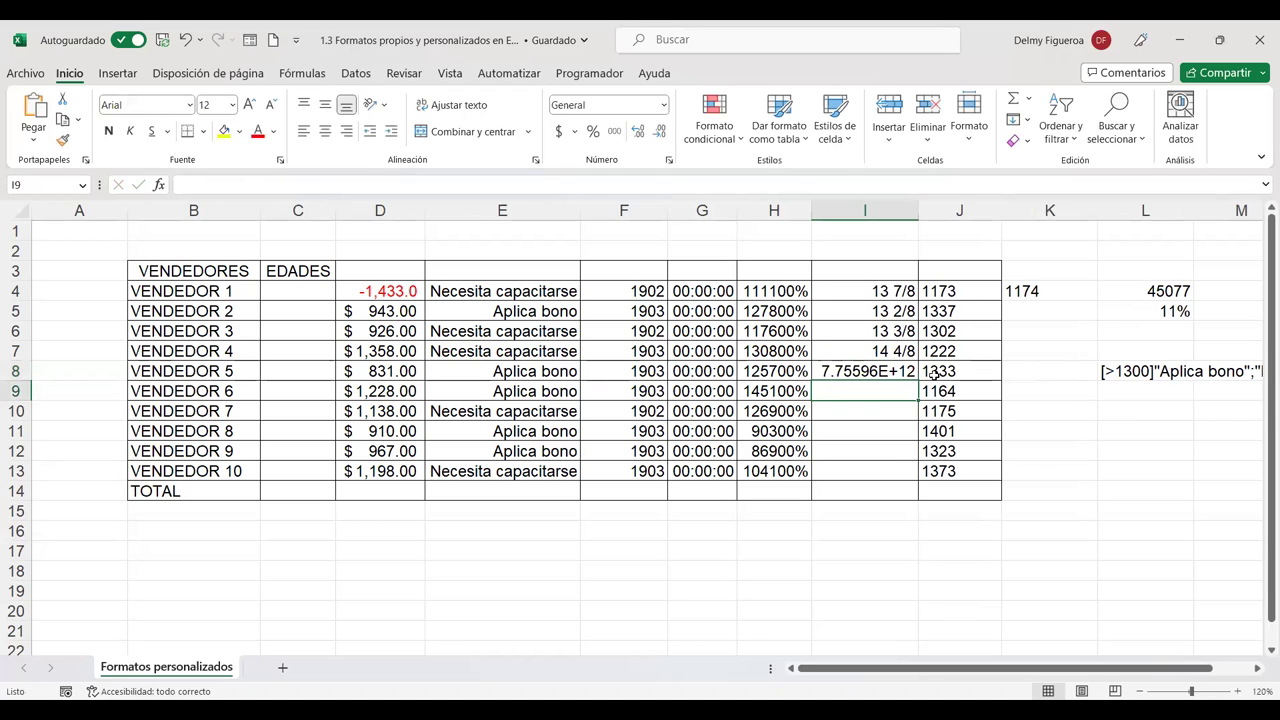
Step: Fill the random formula down to I13 and widen column I to show values like 7.70973E+12
{"action": "key", "text": "Up"}
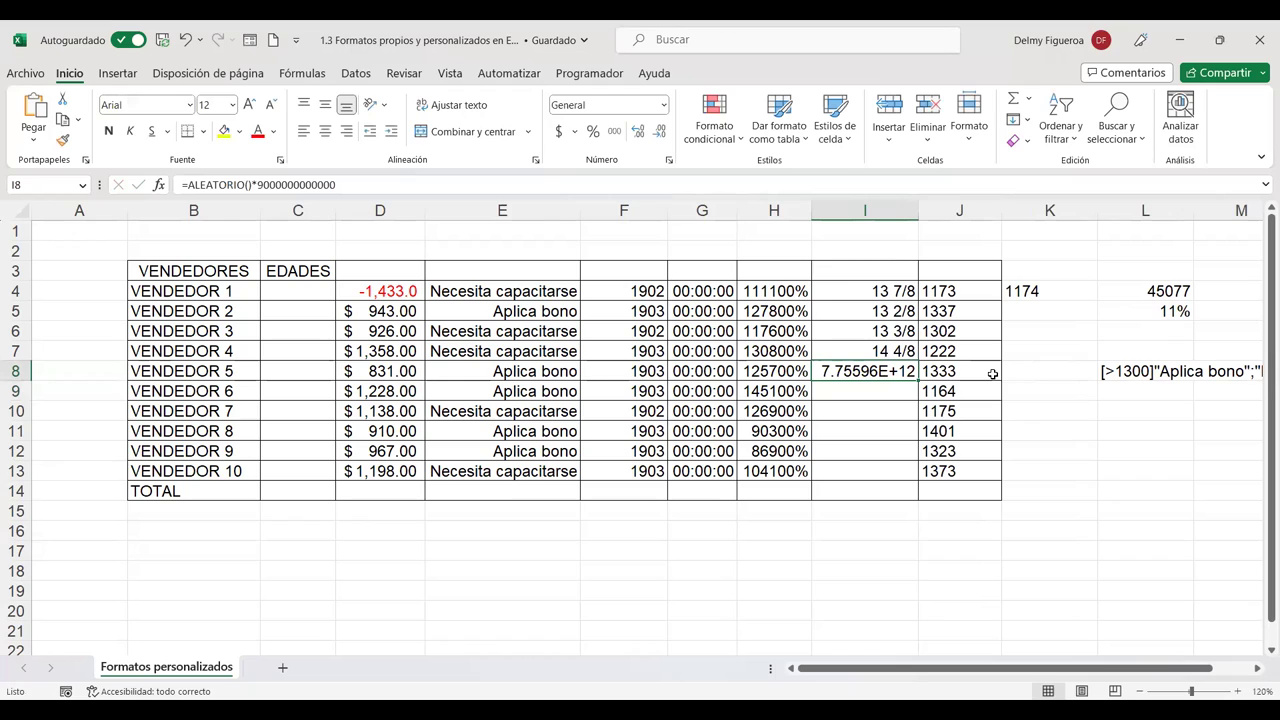
{"action": "left_click_drag", "start_coordinate": [917, 380], "coordinate": [913, 479]}
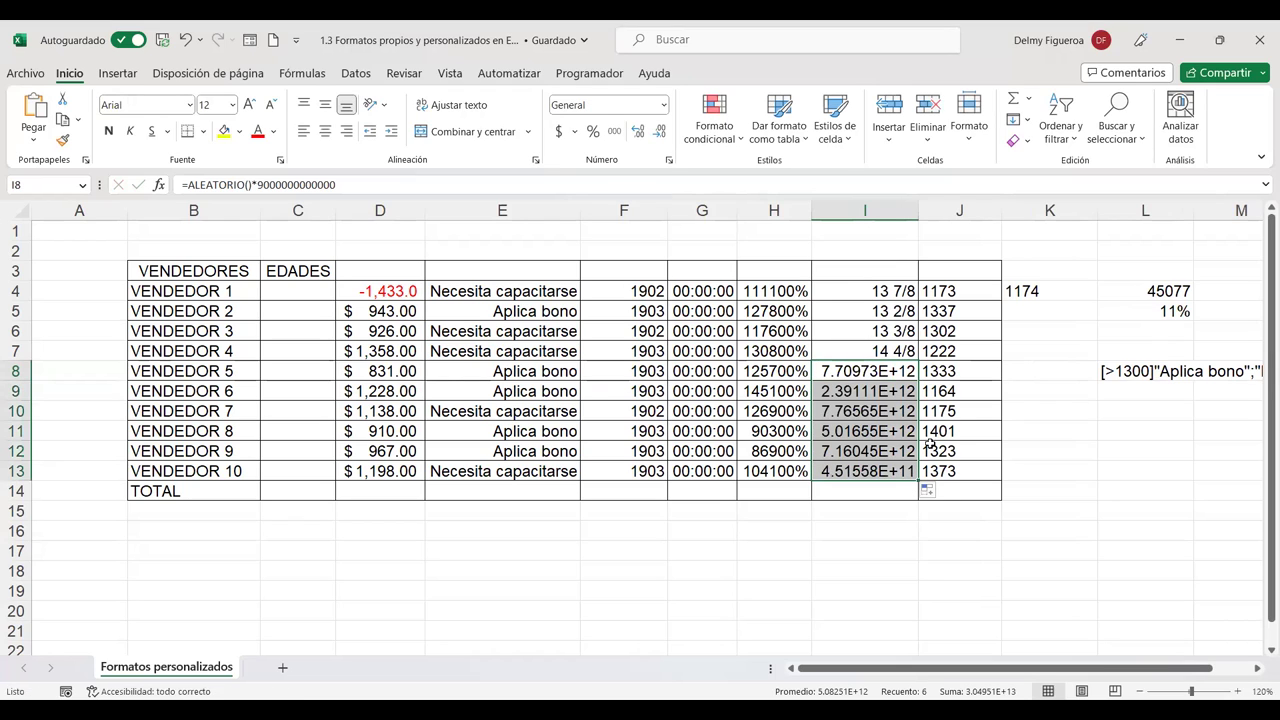
{"action": "left_click_drag", "start_coordinate": [917, 207], "coordinate": [1020, 210]}
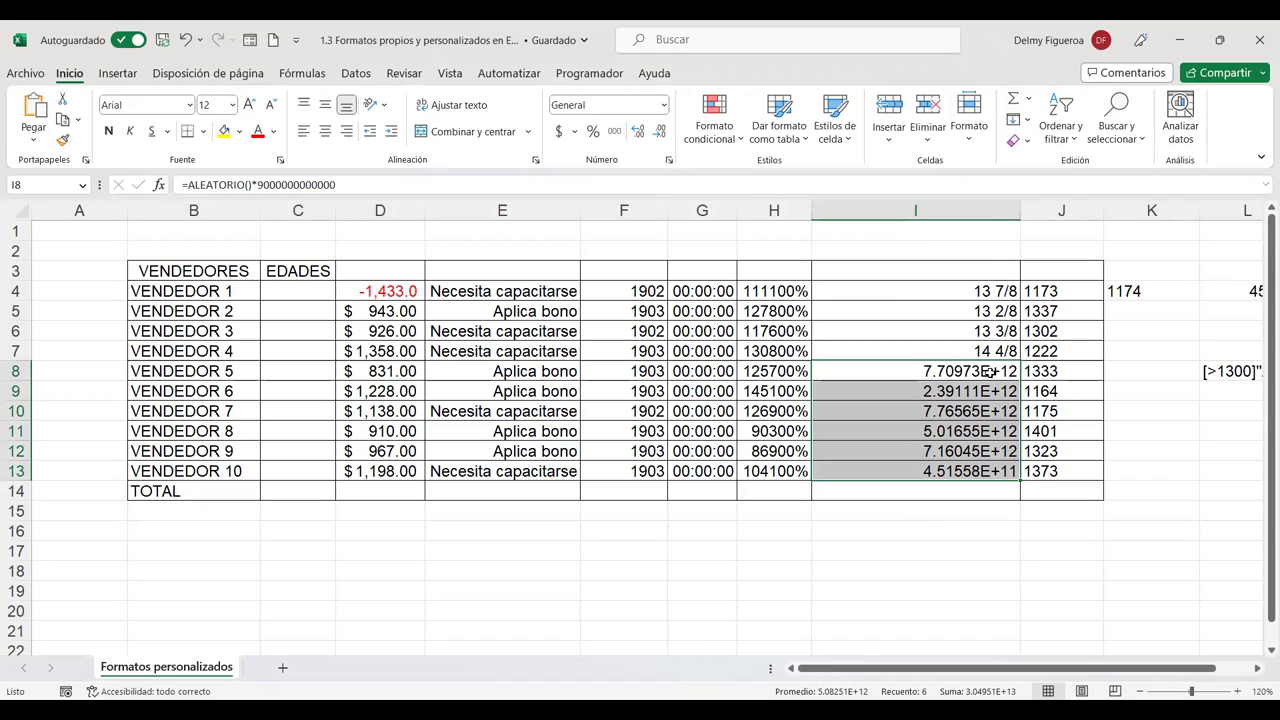
{"action": "key", "text": "ctrl+1"}
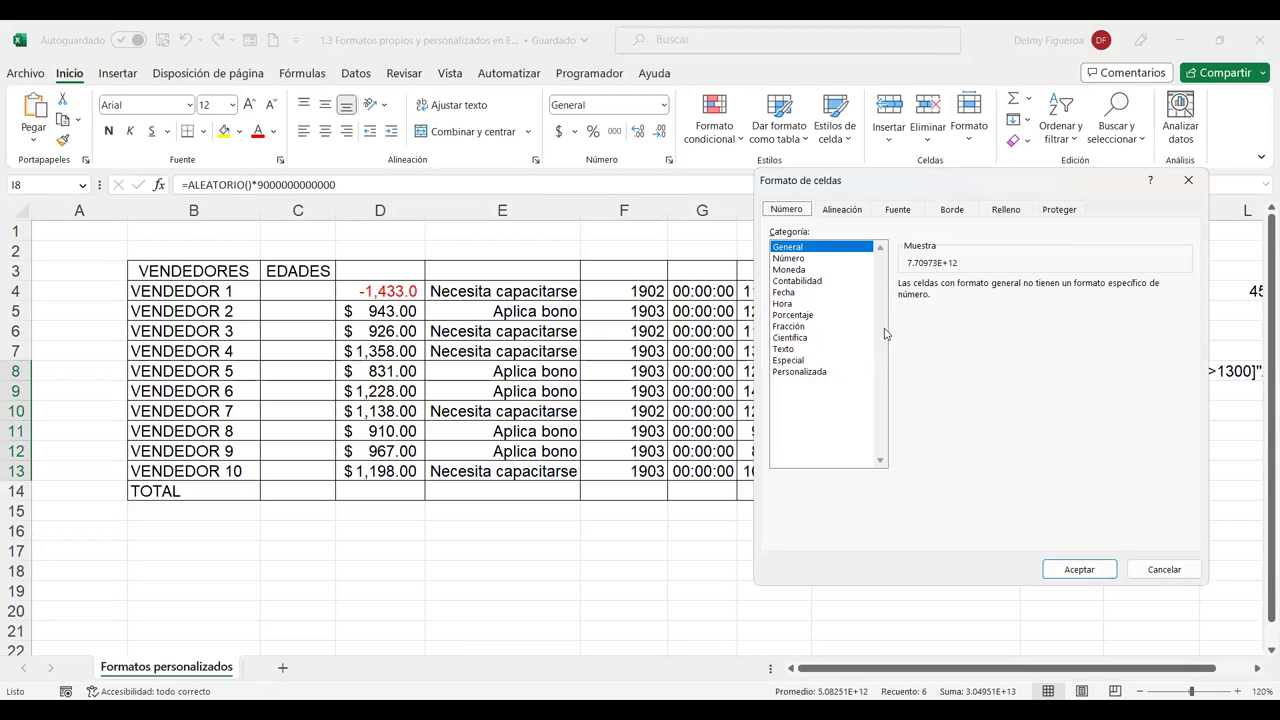
Step: Format I8:I13 as Número with 2 decimals so values show in full, like 7709730913918.29
{"action": "left_click", "coordinate": [790, 349]}
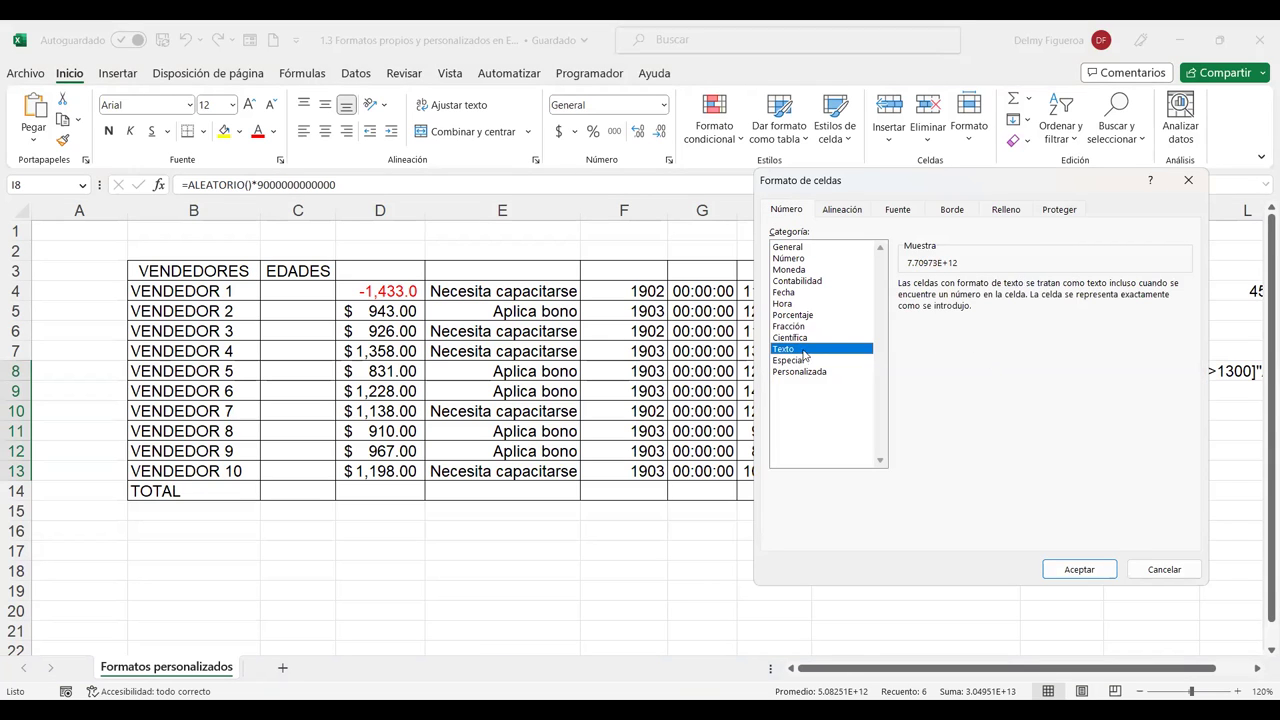
{"action": "left_click", "coordinate": [813, 373]}
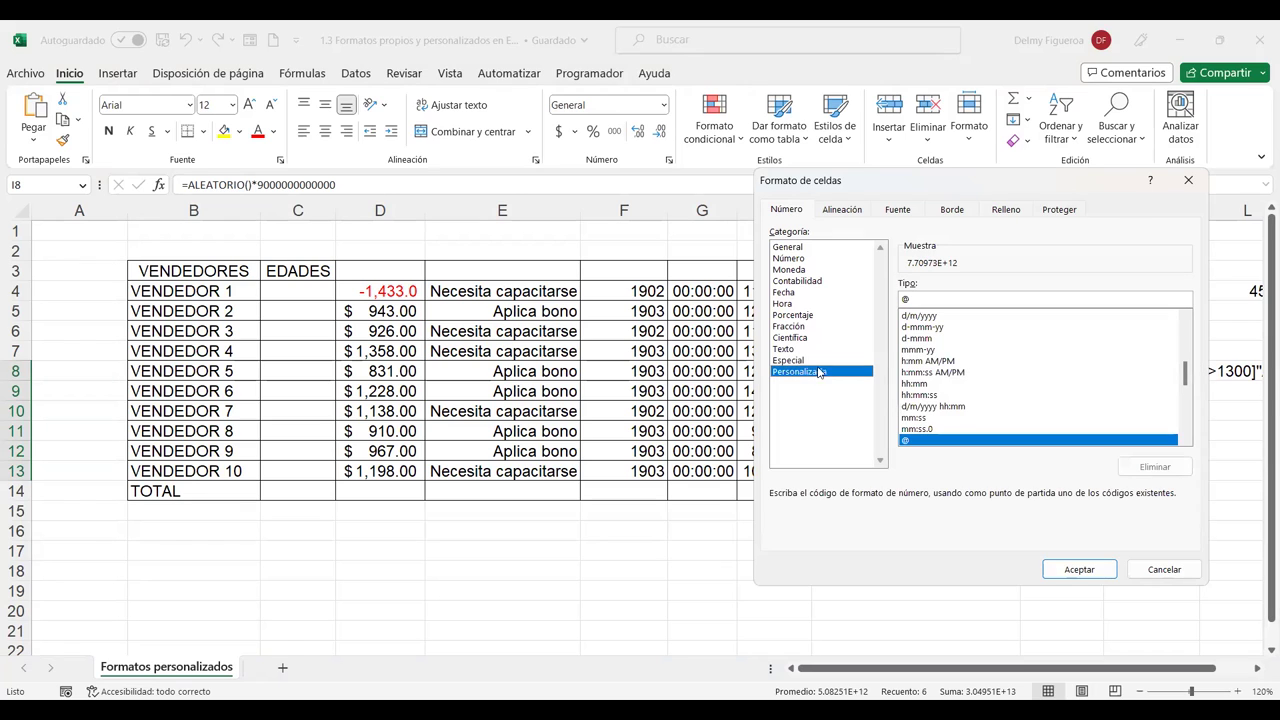
{"action": "left_click", "coordinate": [800, 249]}
{"action": "left_click", "coordinate": [797, 258]}
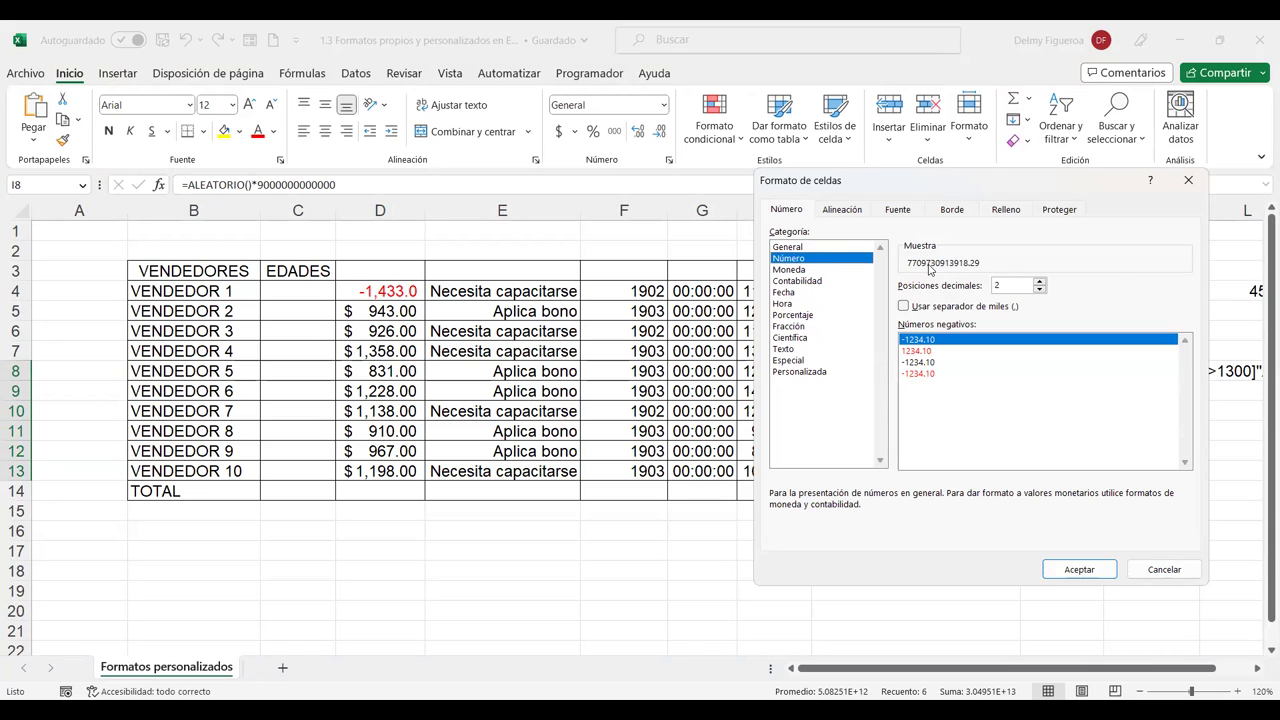
{"action": "left_click", "coordinate": [1091, 571]}
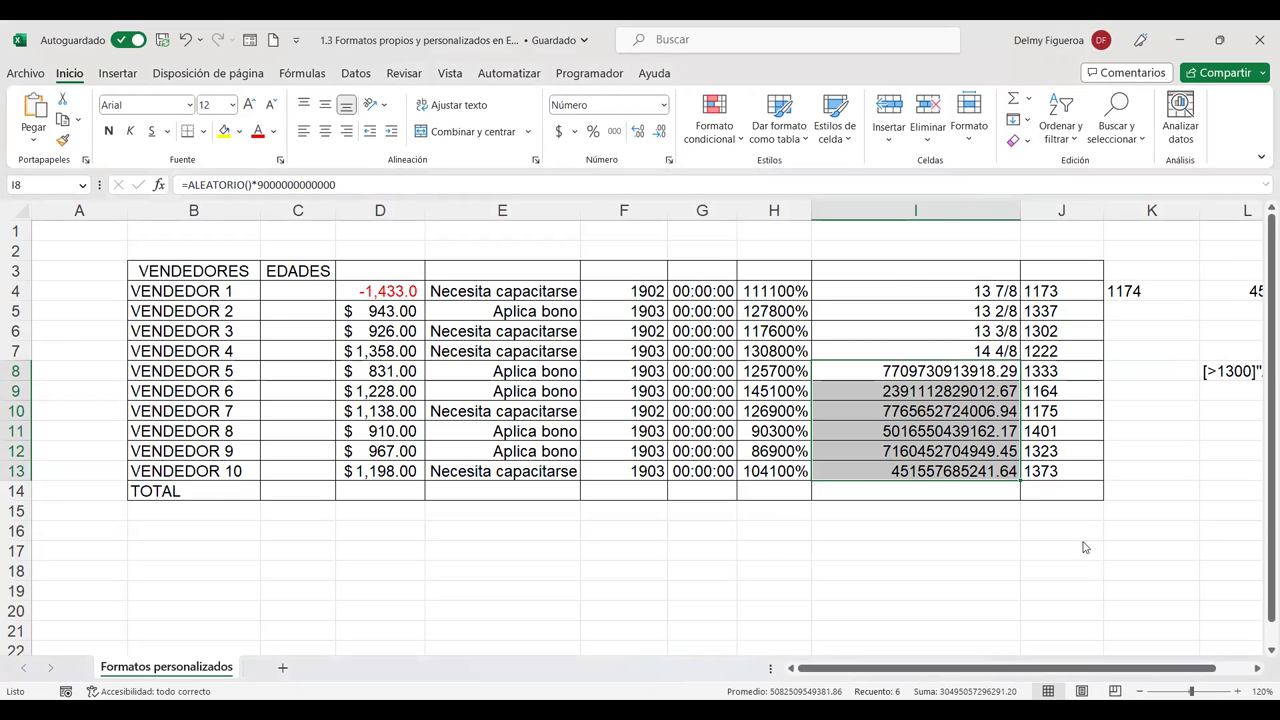
{"action": "key", "text": "ctrl+1"}
Step: Try editing the custom 0.00 format code, then cancel the dialog without changes
{"action": "left_click", "coordinate": [812, 372]}
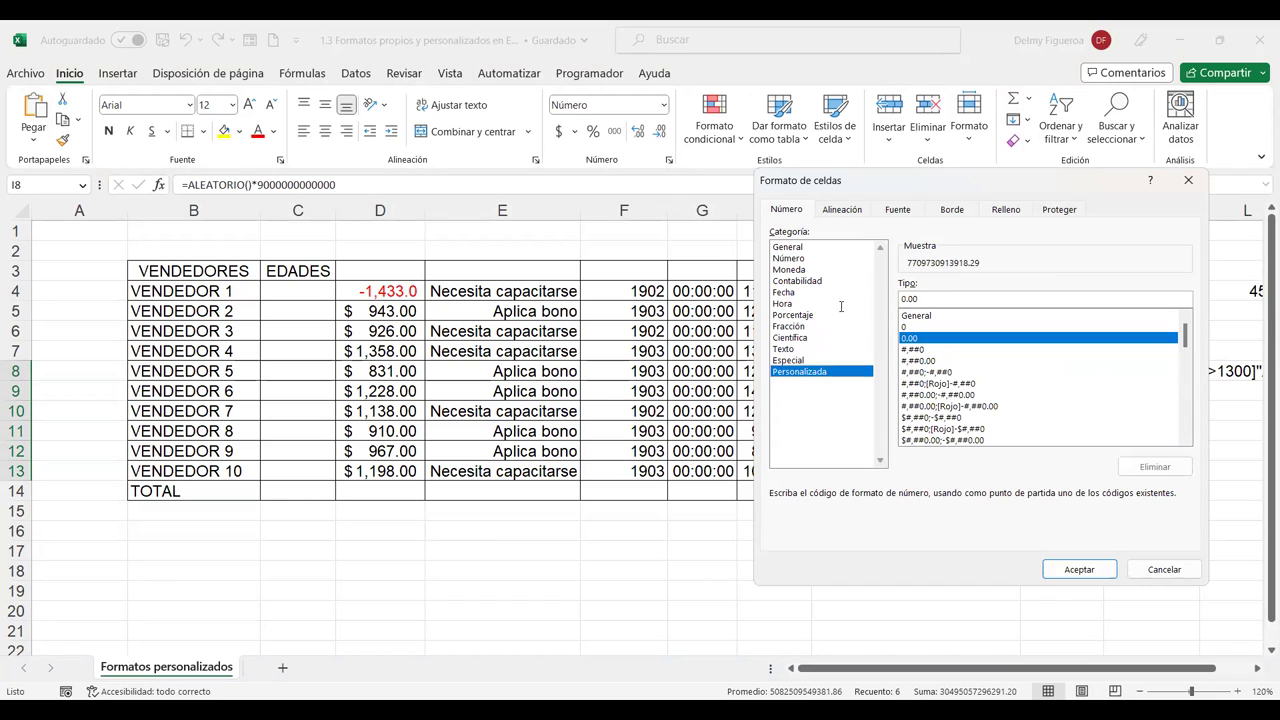
{"action": "double_click", "coordinate": [908, 300]}
{"action": "key", "text": "BackSpace"}
{"action": "type", "text": "."}
{"action": "key", "text": "BackSpace"}
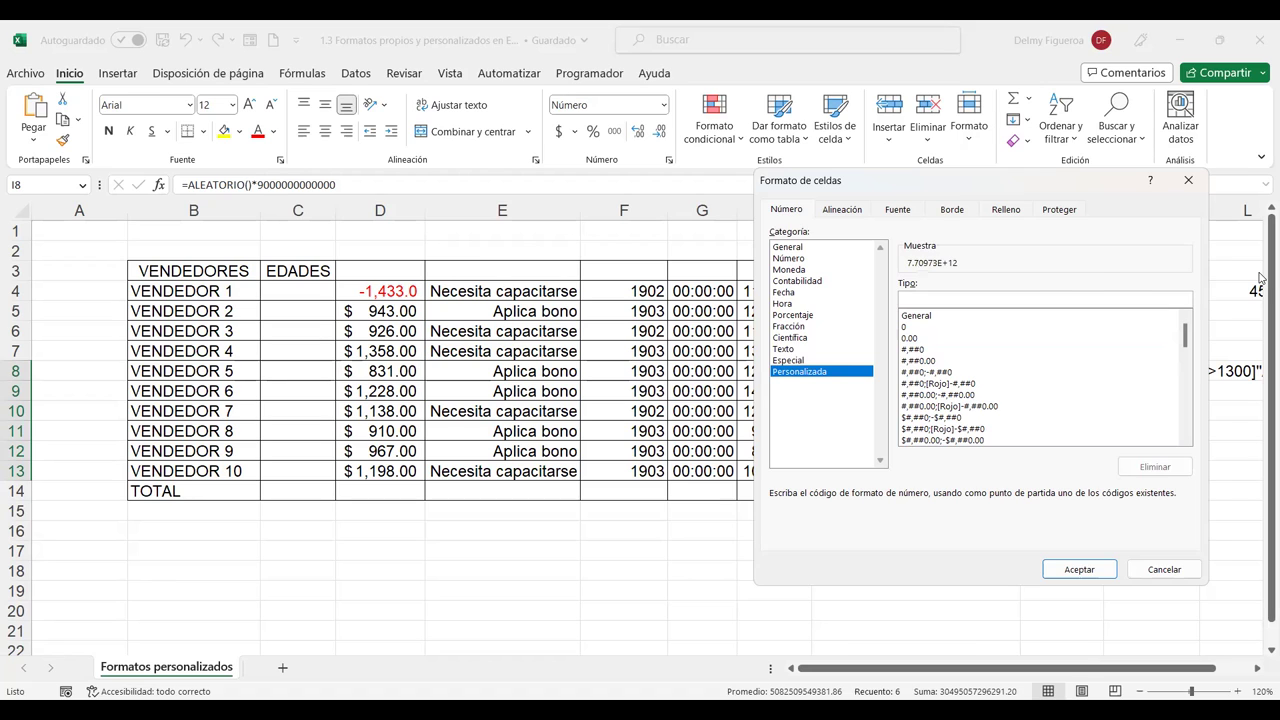
{"action": "key", "text": "Escape"}
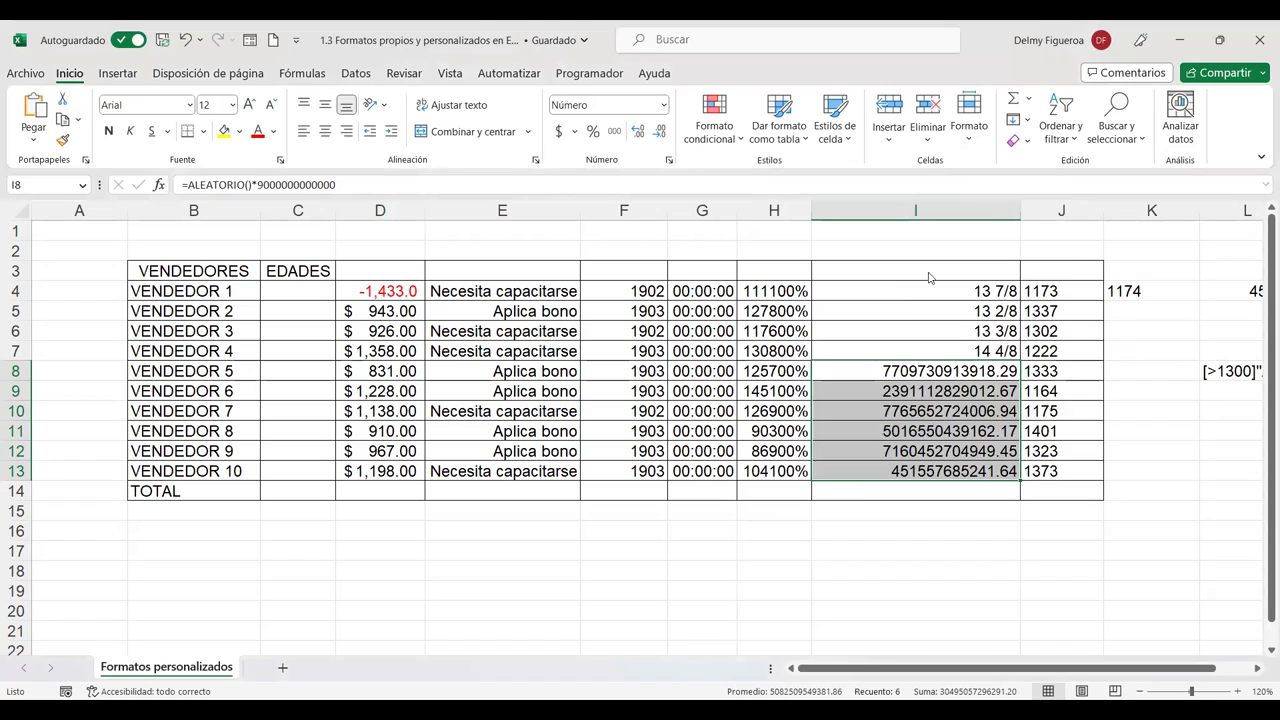
Step: Re-enter the custom format code 0.00 for I8:I13 and confirm it
{"action": "key", "text": "ctrl+1"}
{"action": "type", "text": "0"}
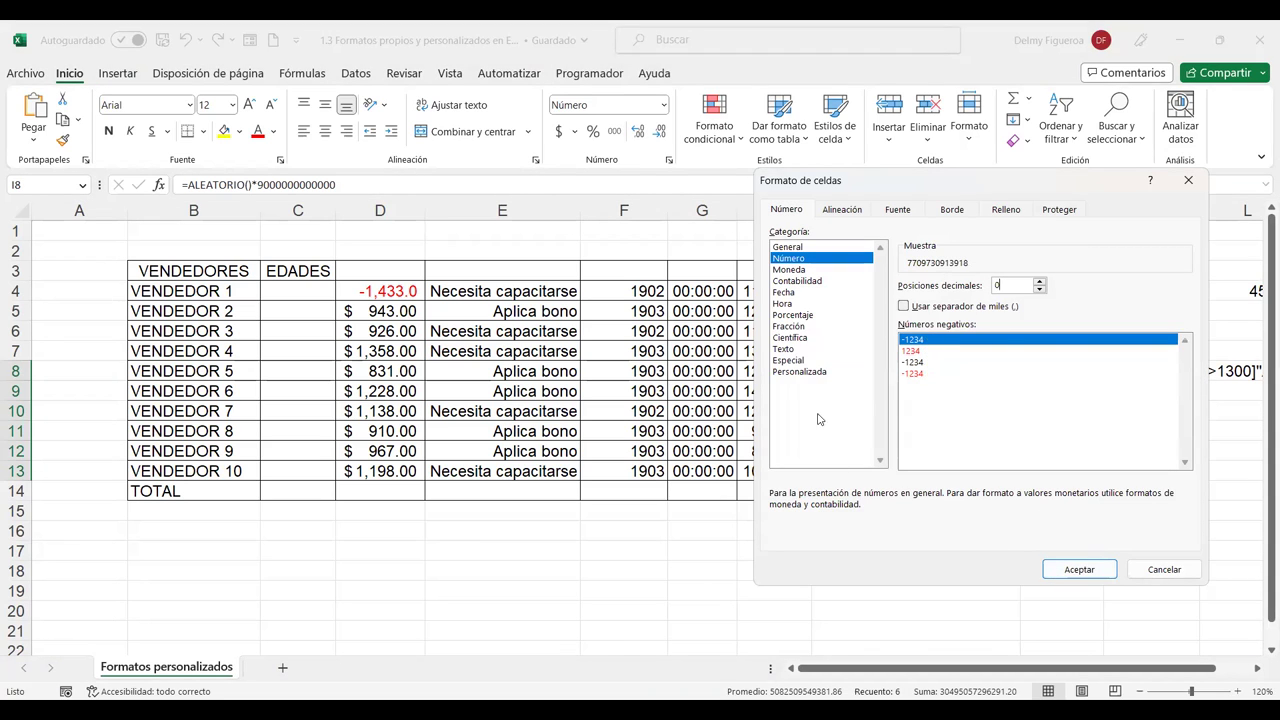
{"action": "left_click", "coordinate": [802, 372]}
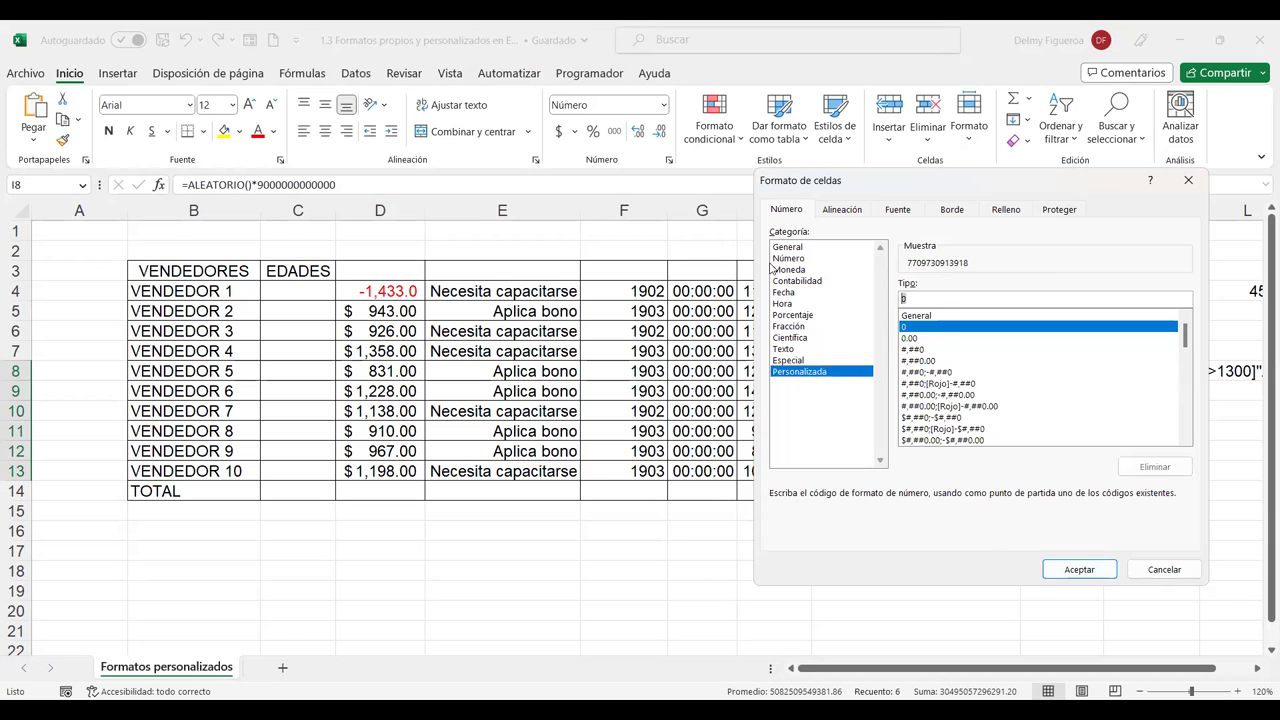
{"action": "key", "text": "BackSpace"}
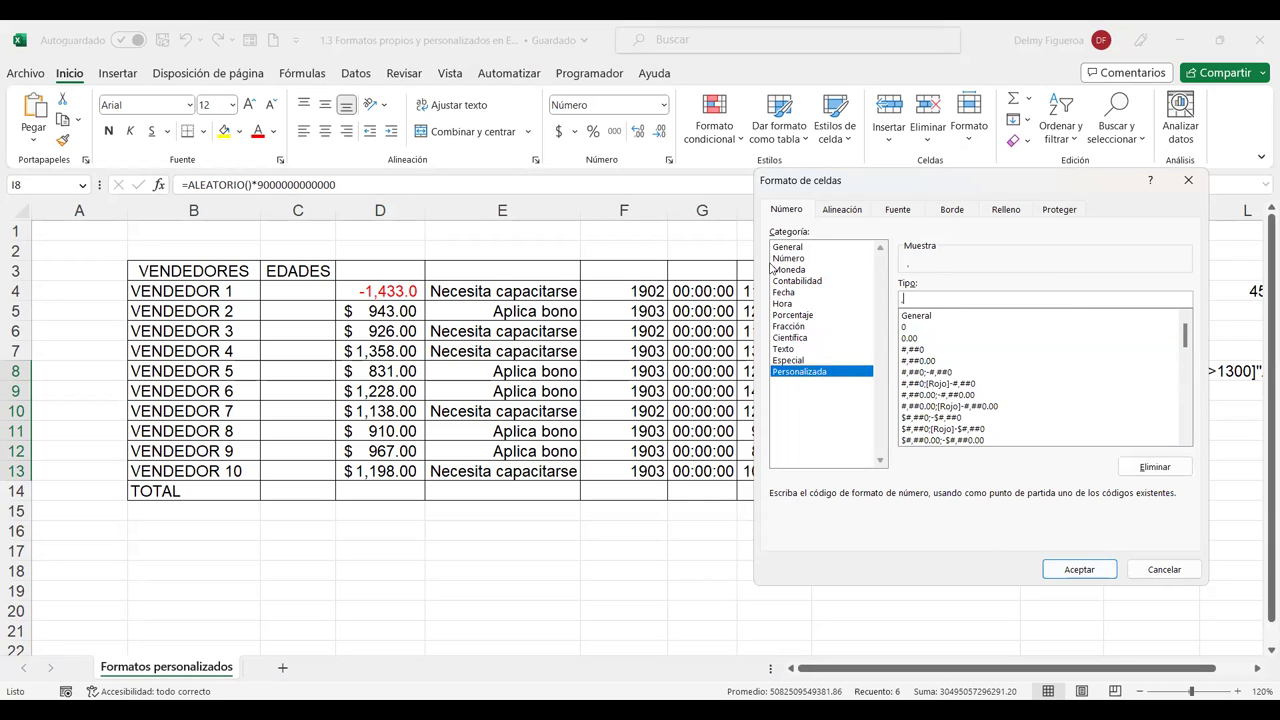
{"action": "type", "text": "0."}
{"action": "type", "text": "00"}
{"action": "key", "text": "Return"}
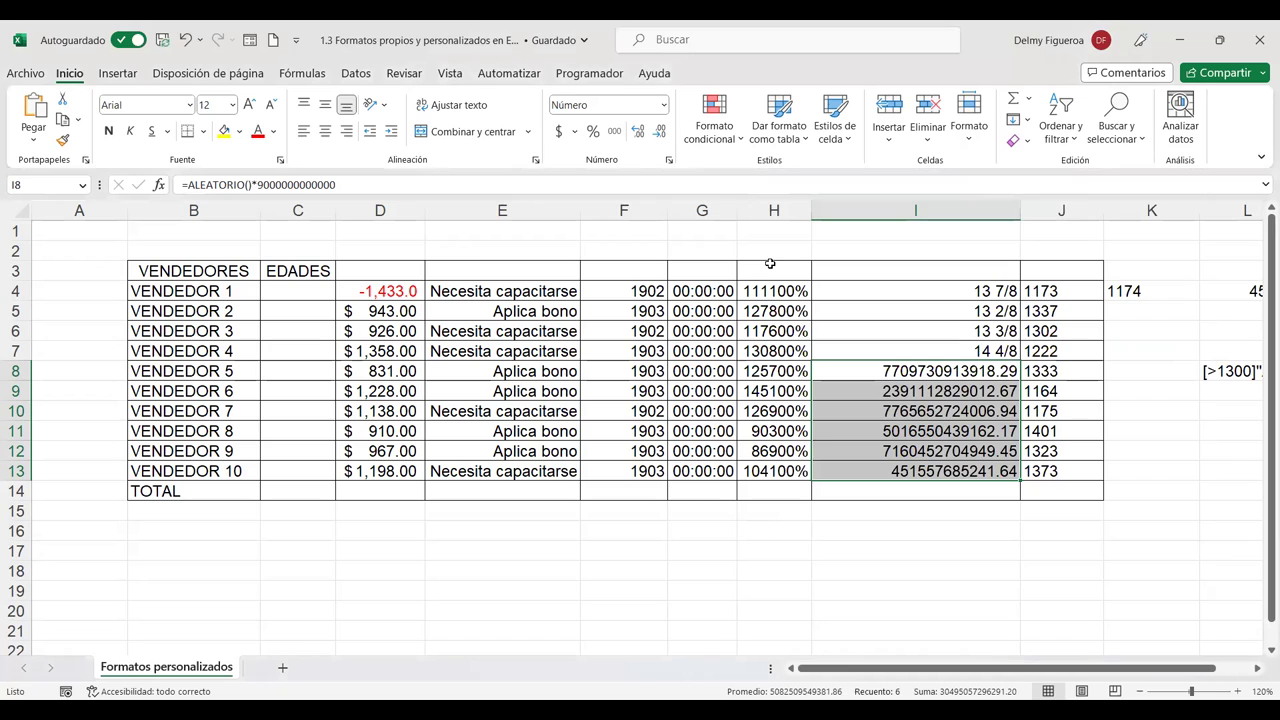
Step: Browse the Especial and Número categories, then select the custom 0.00 code to replace it
{"action": "key", "text": "ctrl+1"}
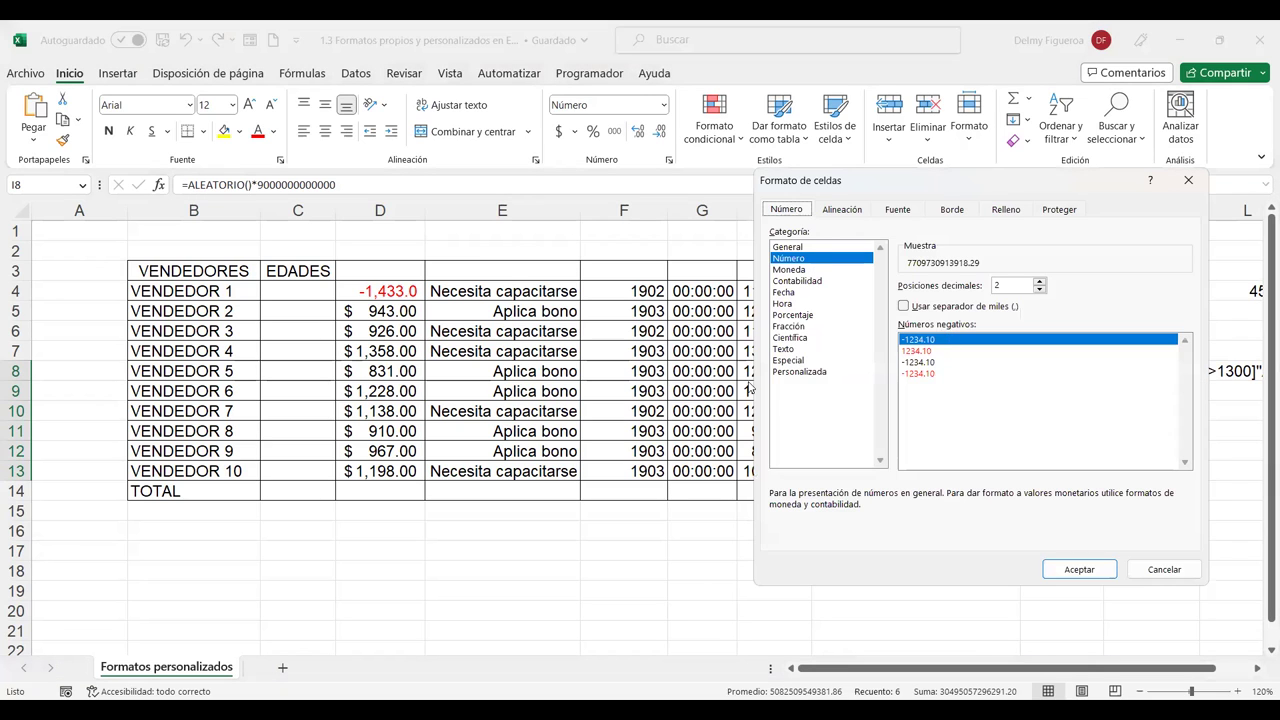
{"action": "left_click", "coordinate": [810, 373]}
{"action": "key", "text": "Tab"}
{"action": "type", "text": "0"}
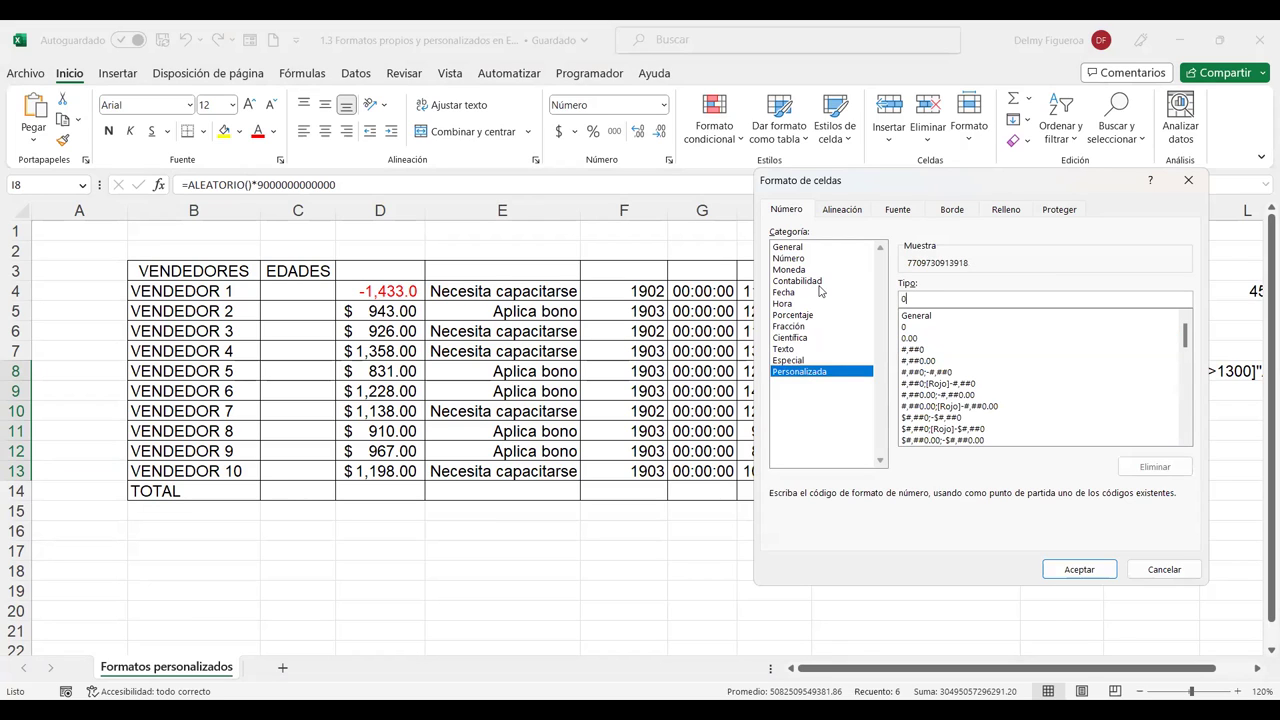
{"action": "key", "text": "BackSpace"}
{"action": "left_click", "coordinate": [809, 361]}
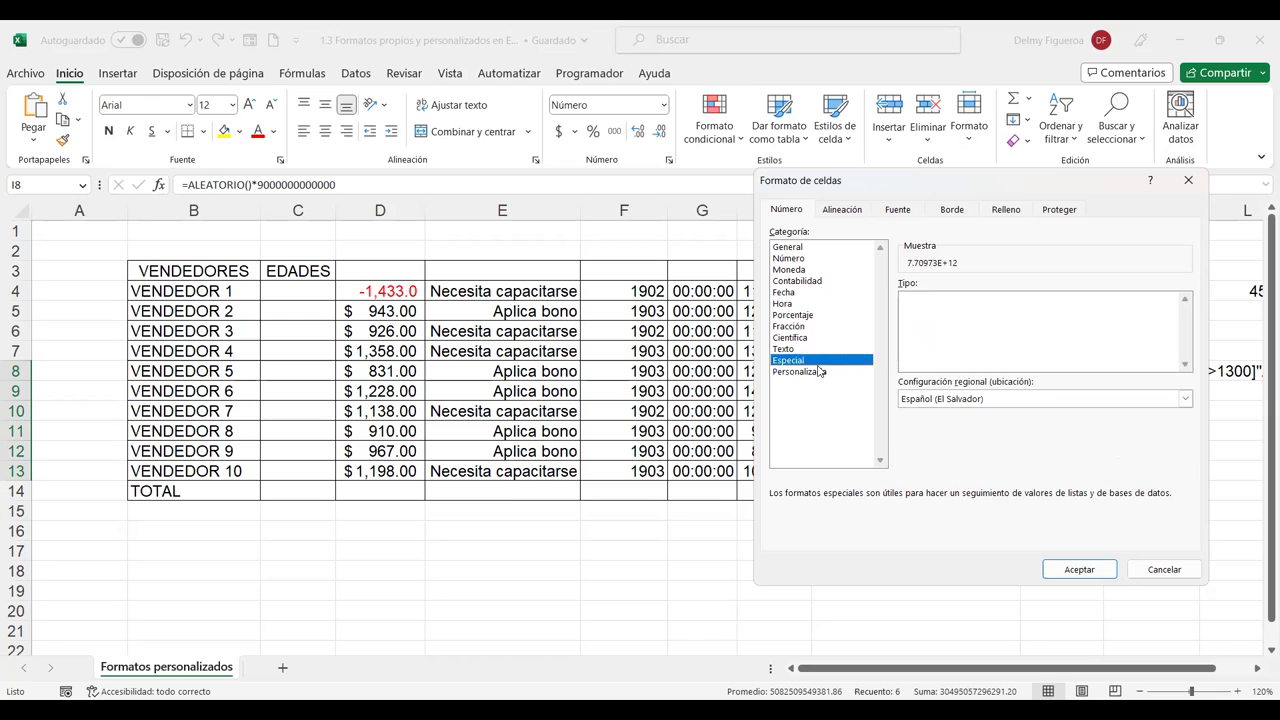
{"action": "left_click", "coordinate": [819, 372]}
{"action": "left_click", "coordinate": [810, 361]}
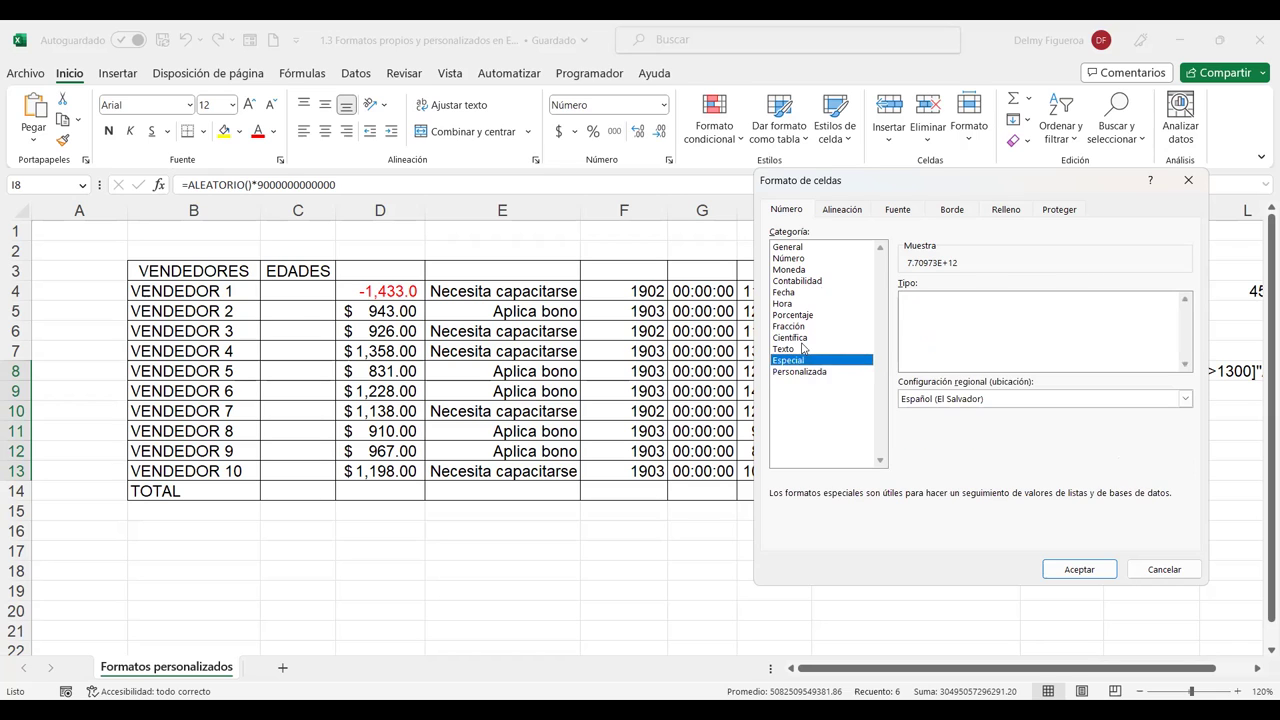
{"action": "left_click", "coordinate": [800, 259]}
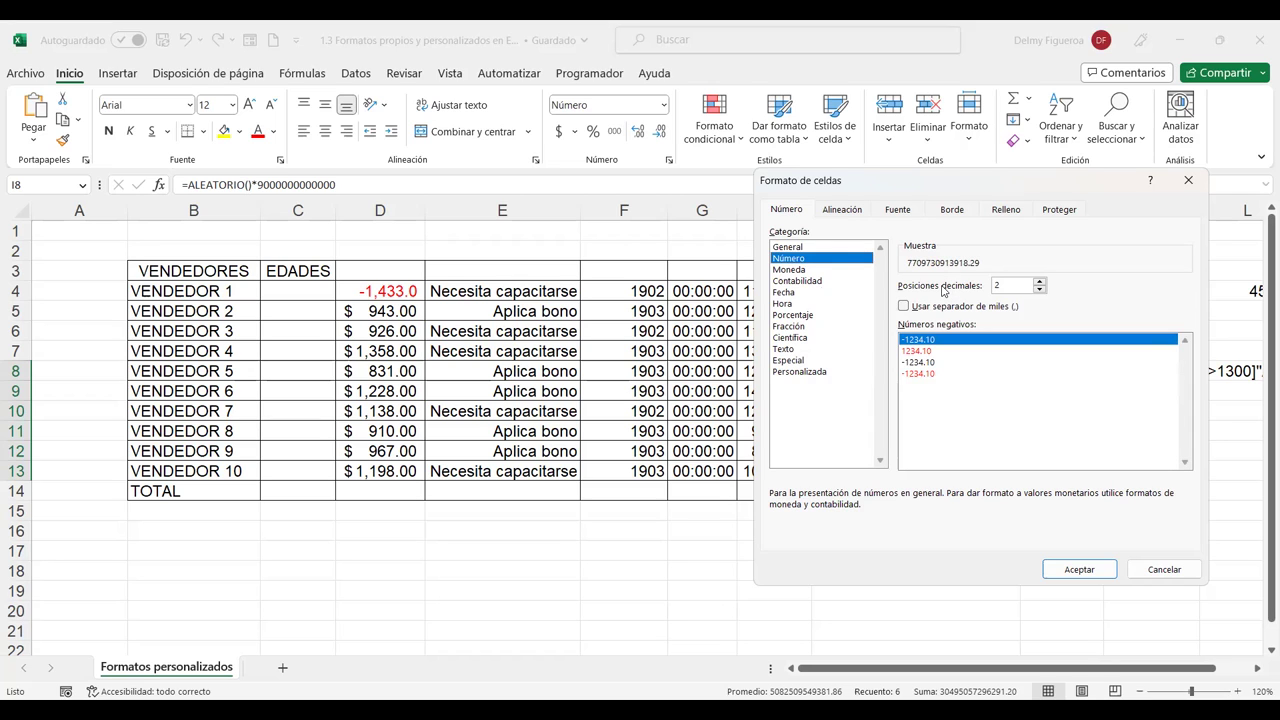
{"action": "left_click", "coordinate": [801, 372]}
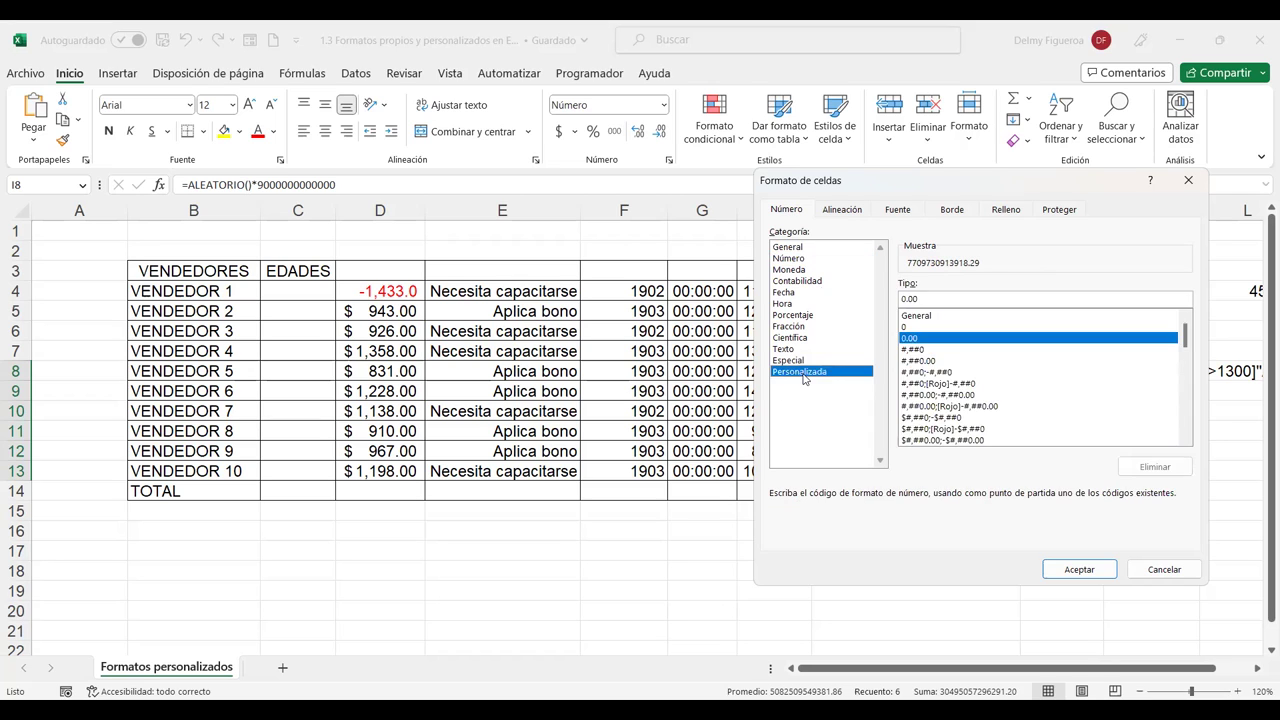
{"action": "double_click", "coordinate": [939, 299]}
Step: Apply the custom code 0,, "billones" so I8:I13 read like 7710 billones and 452 billones
{"action": "type", "text": "0"}
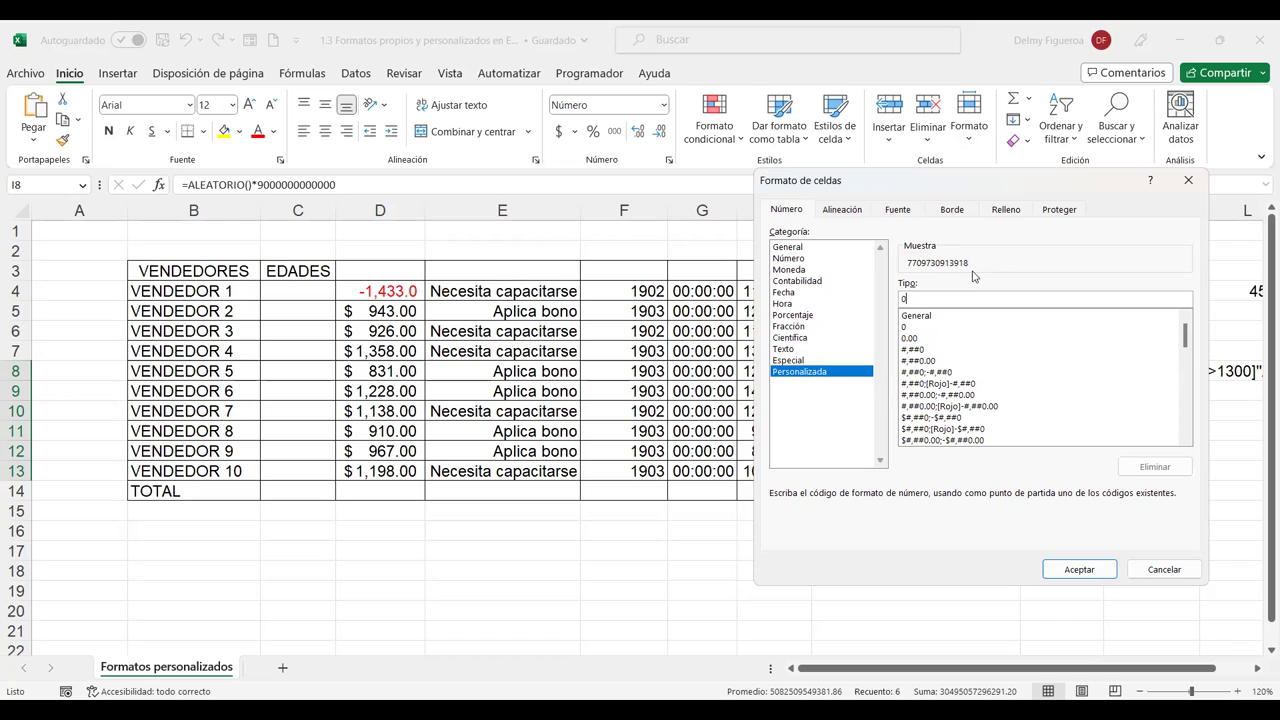
{"action": "type", "text": ","}
{"action": "type", "text": ","}
{"action": "type", "text": ","}
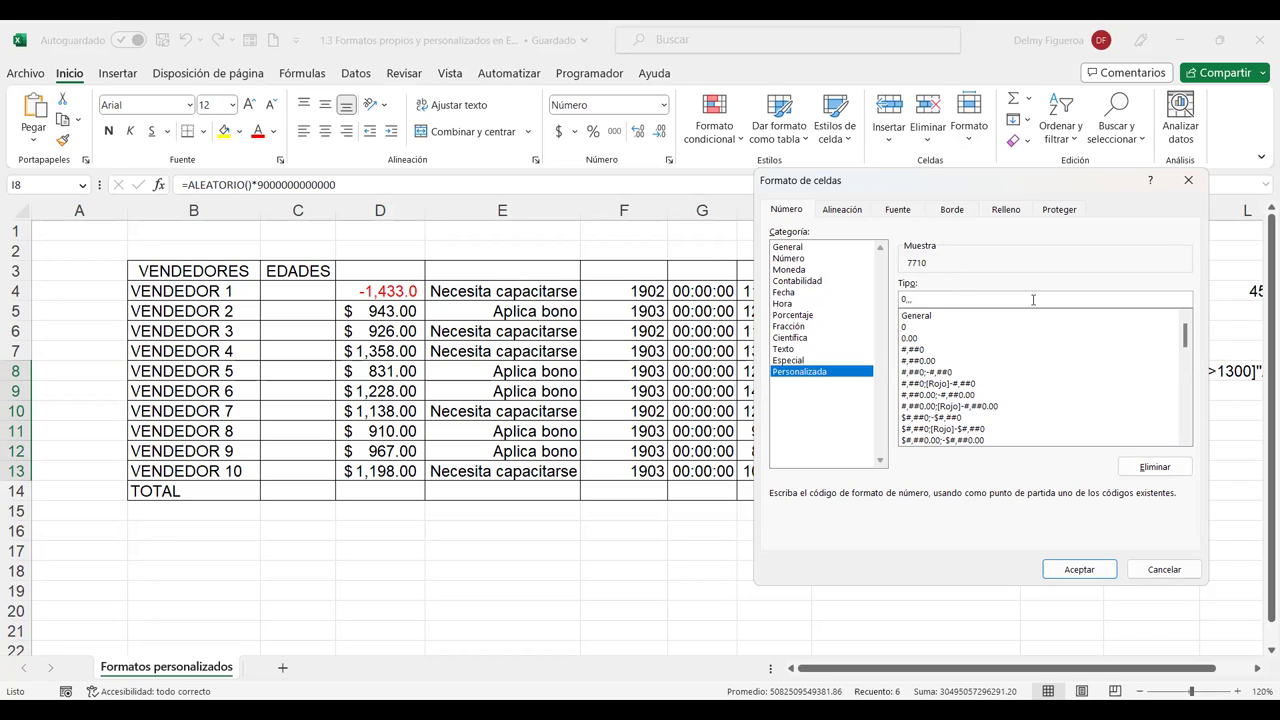
{"action": "type", "text": "\"bi"}
{"action": "type", "text": "llones\""}
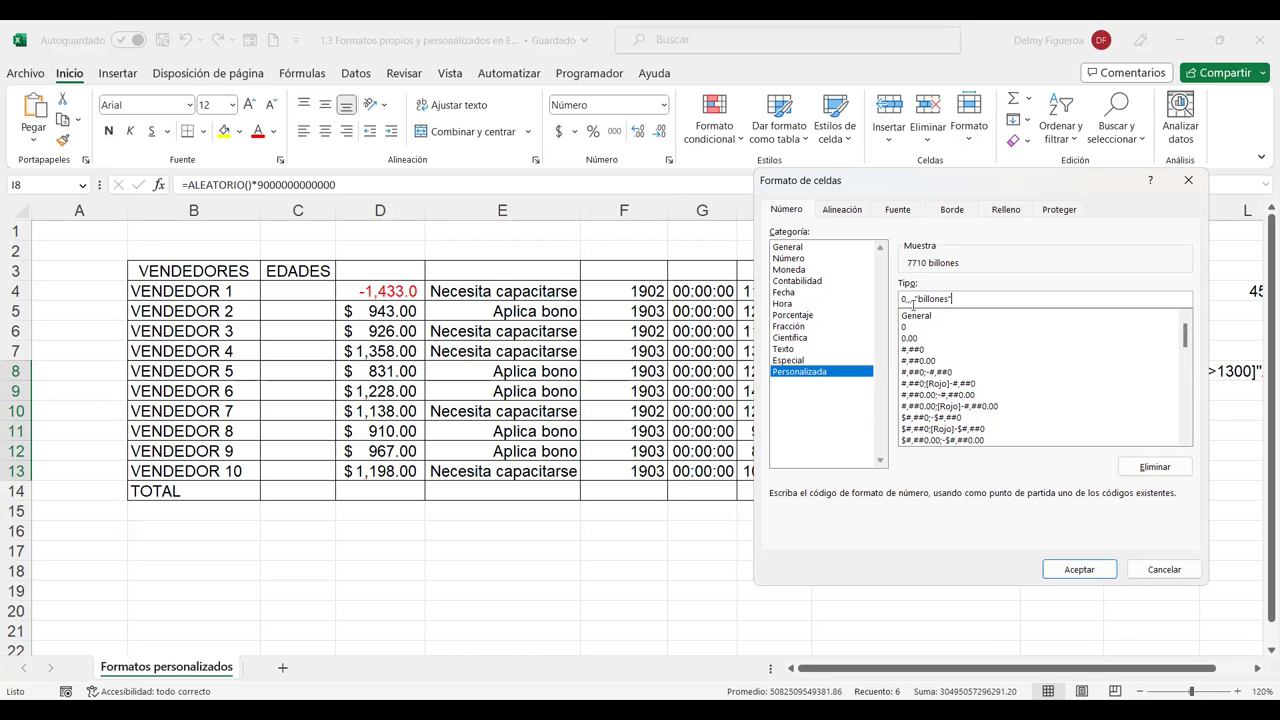
{"action": "left_click", "coordinate": [1084, 575]}
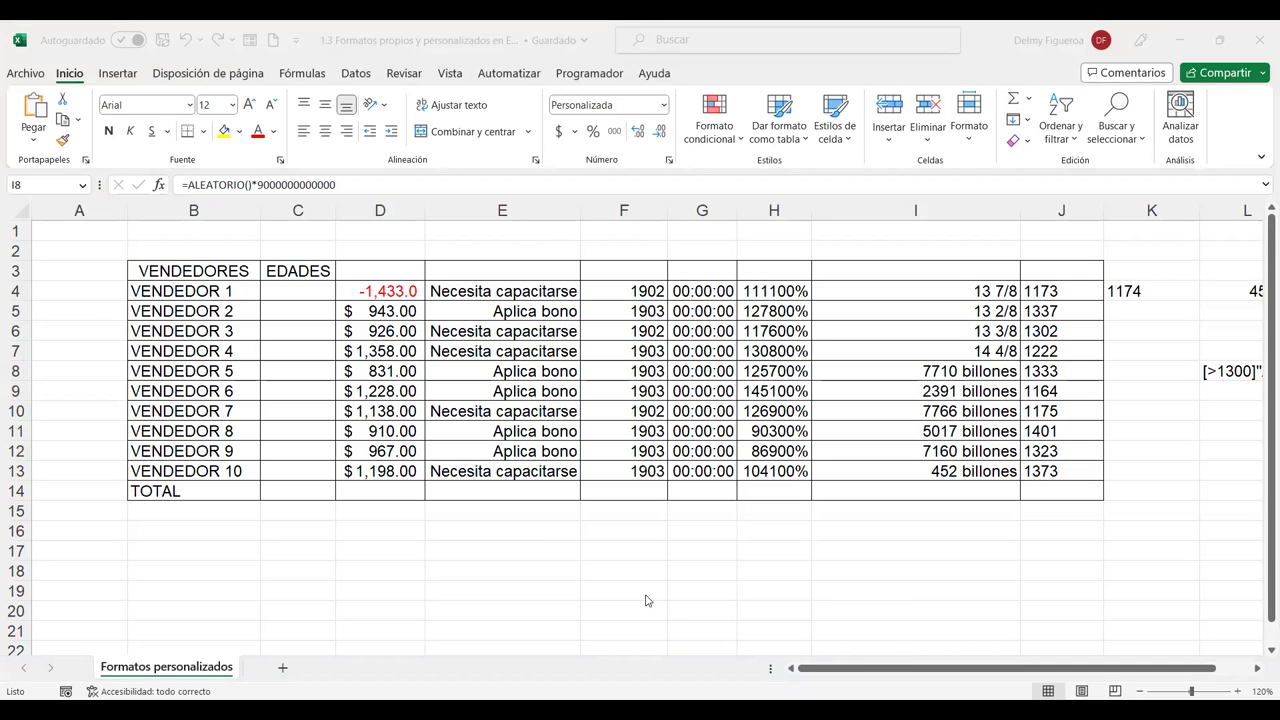
{"action": "left_click_drag", "start_coordinate": [900, 371], "coordinate": [900, 468]}
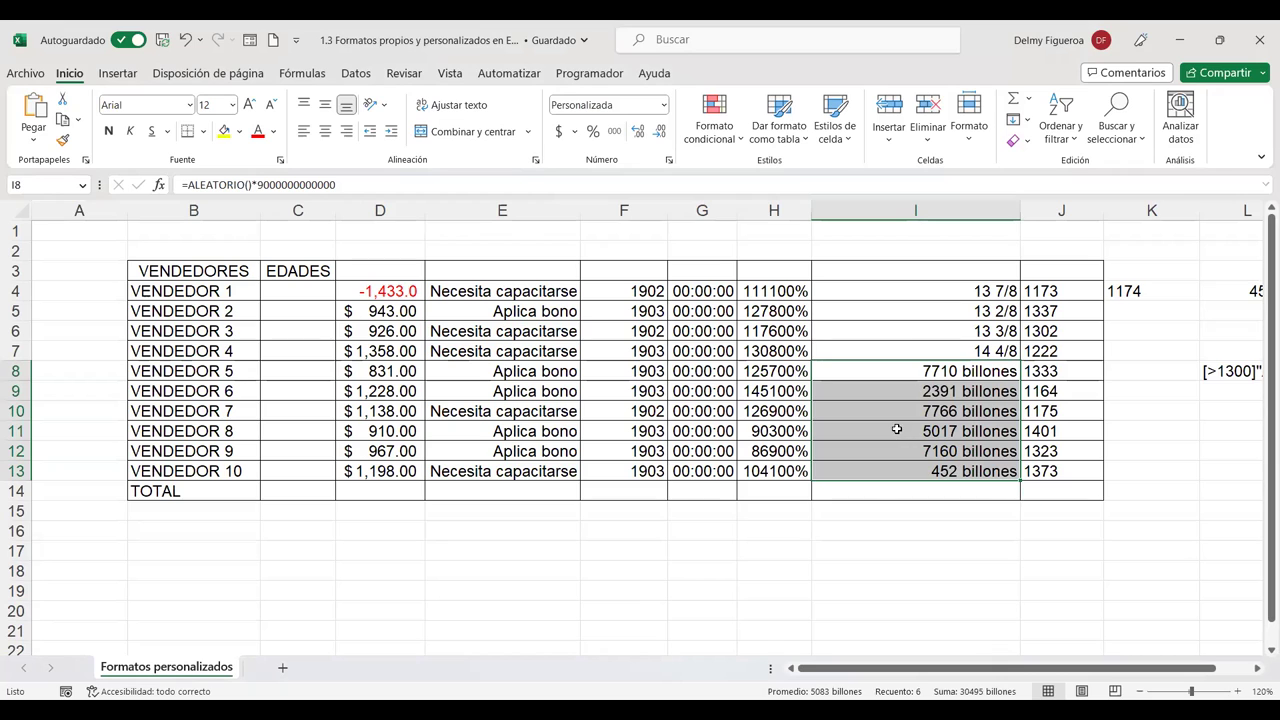
{"action": "key", "text": "ctrl+1"}
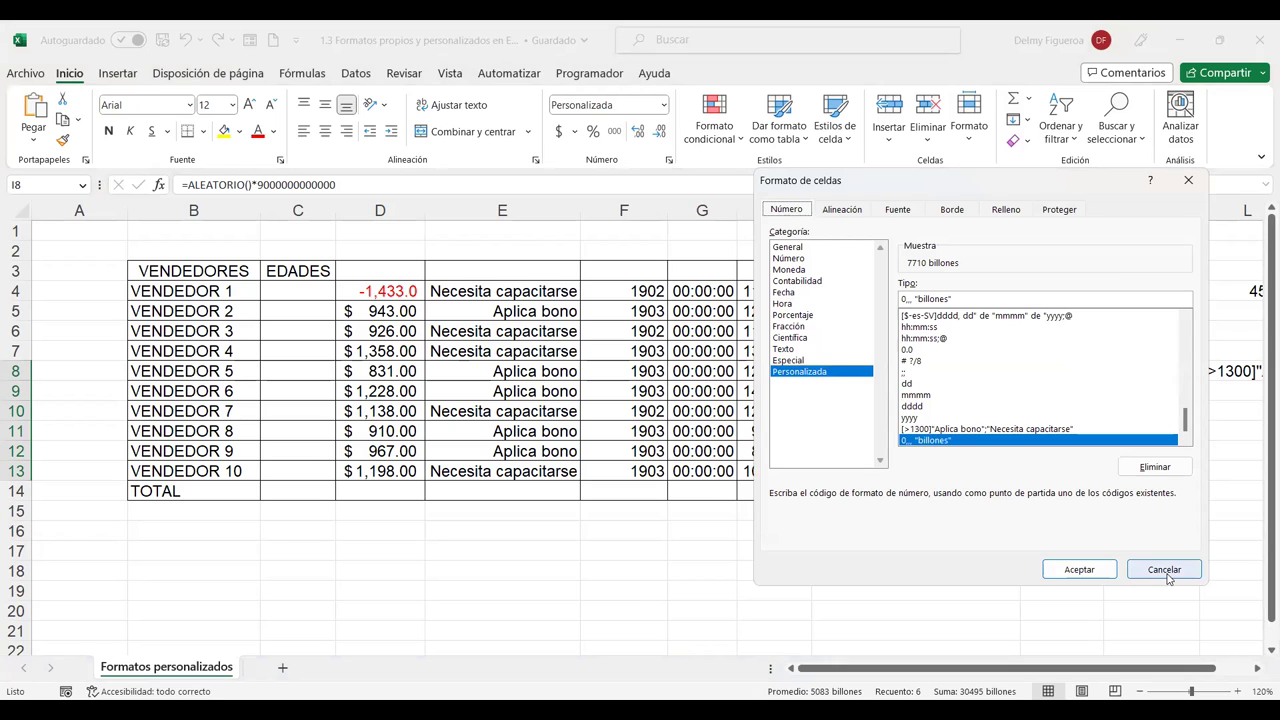
{"action": "left_click", "coordinate": [1110, 569]}
{"action": "left_click", "coordinate": [907, 527]}
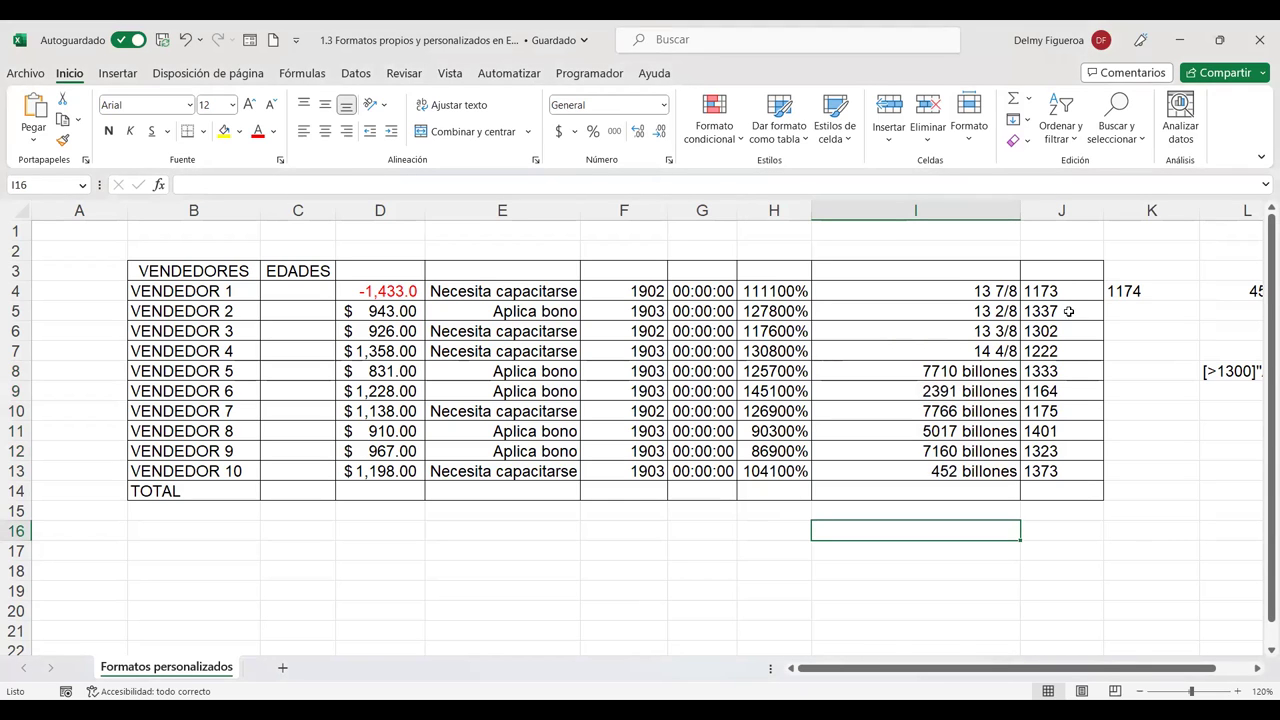
{"action": "left_click", "coordinate": [1163, 209]}
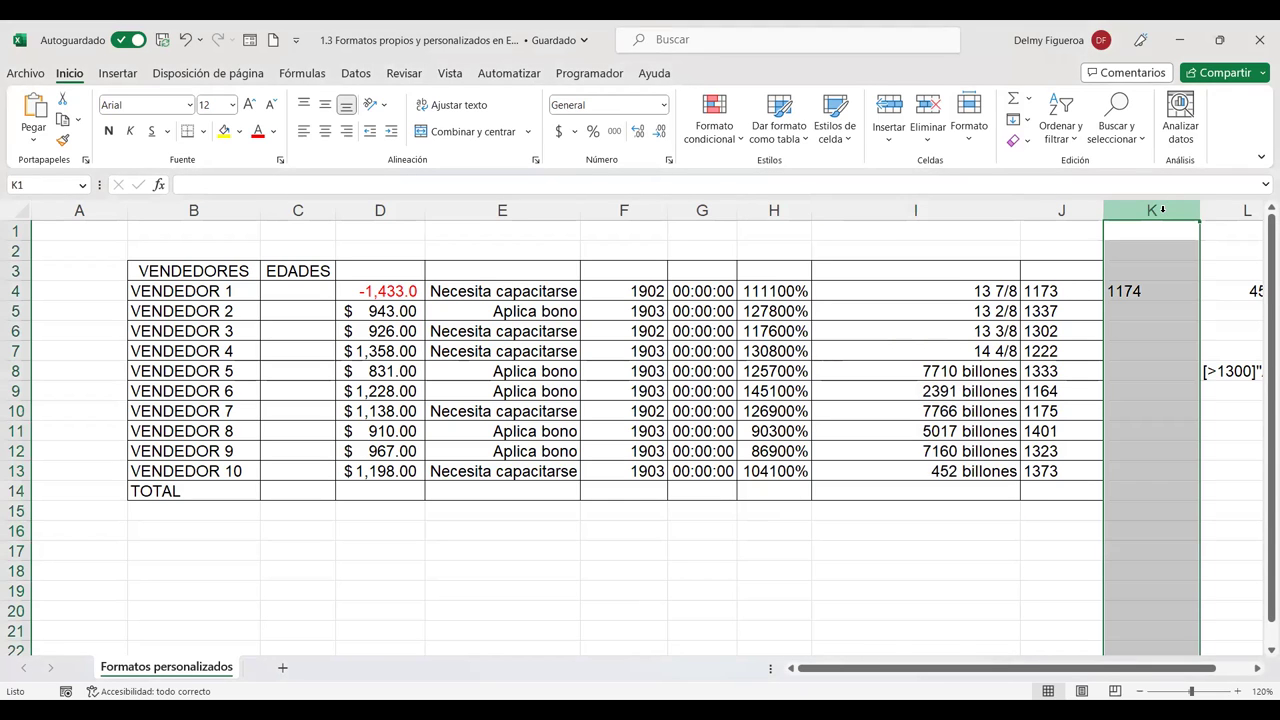
{"action": "right_click", "coordinate": [1163, 209]}
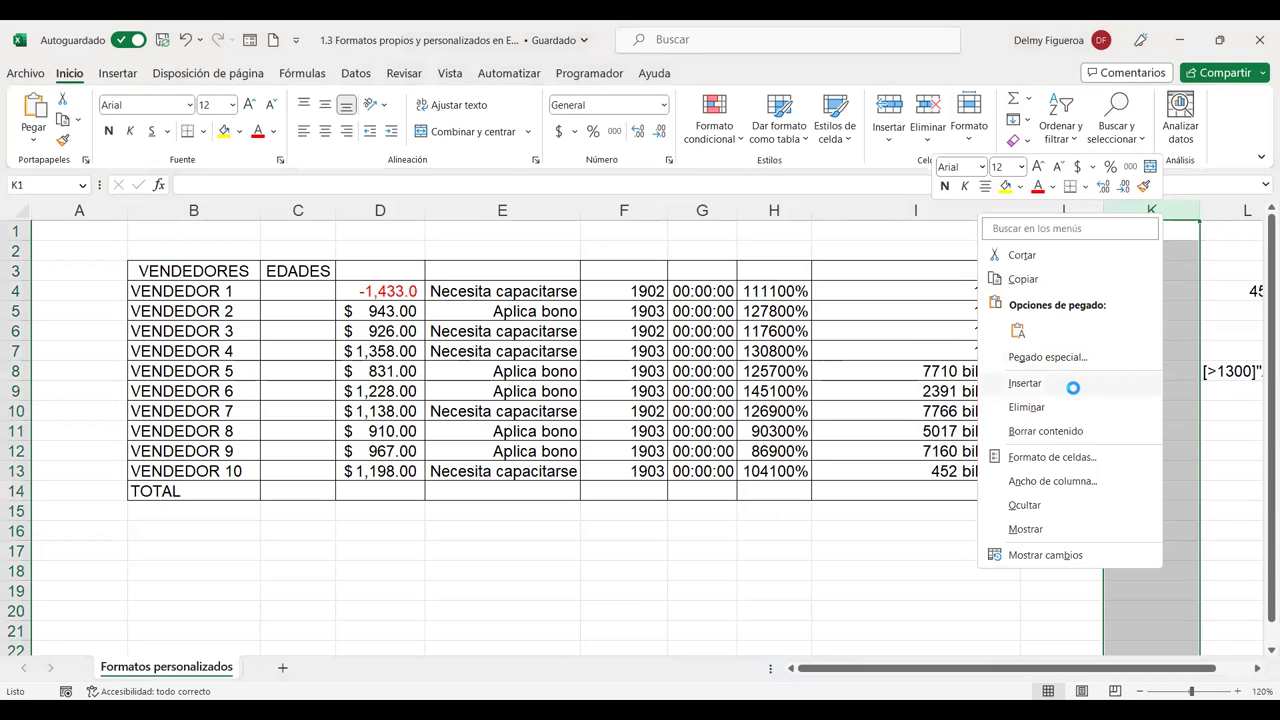
{"action": "left_click", "coordinate": [1073, 387]}
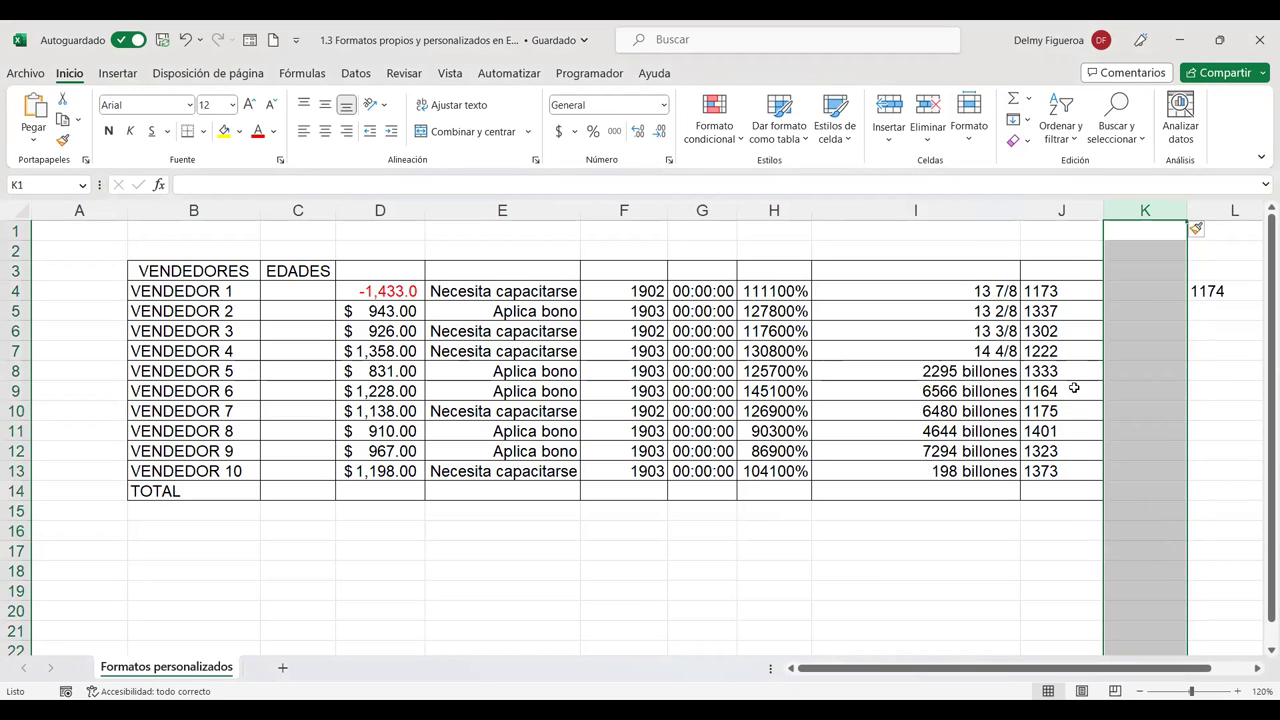
{"action": "left_click", "coordinate": [947, 371]}
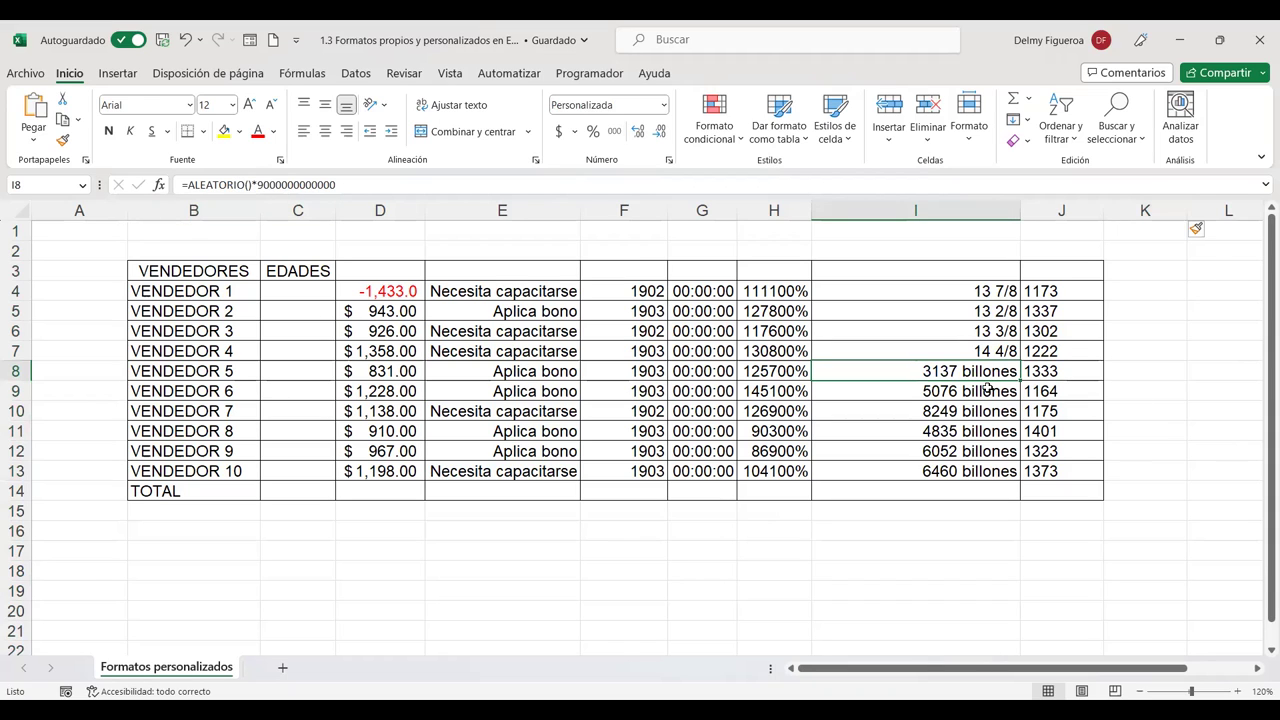
{"action": "left_click", "coordinate": [1145, 277]}
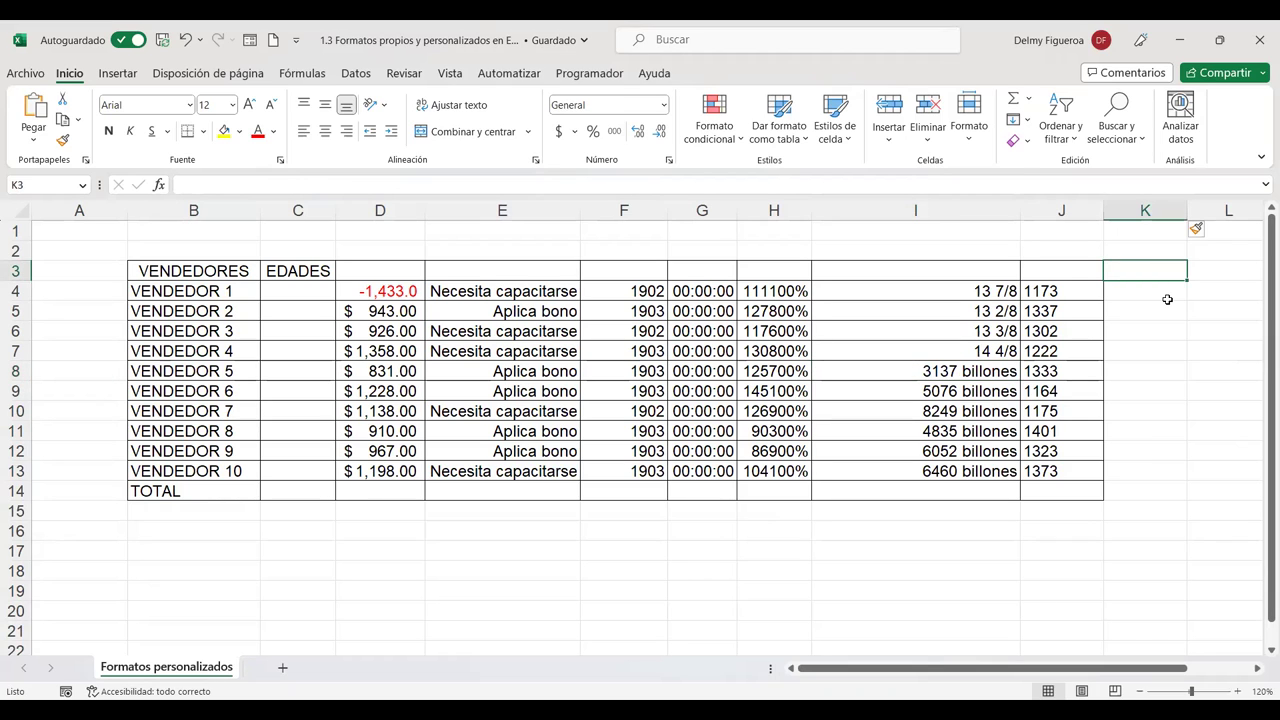
{"action": "left_click", "coordinate": [1162, 290]}
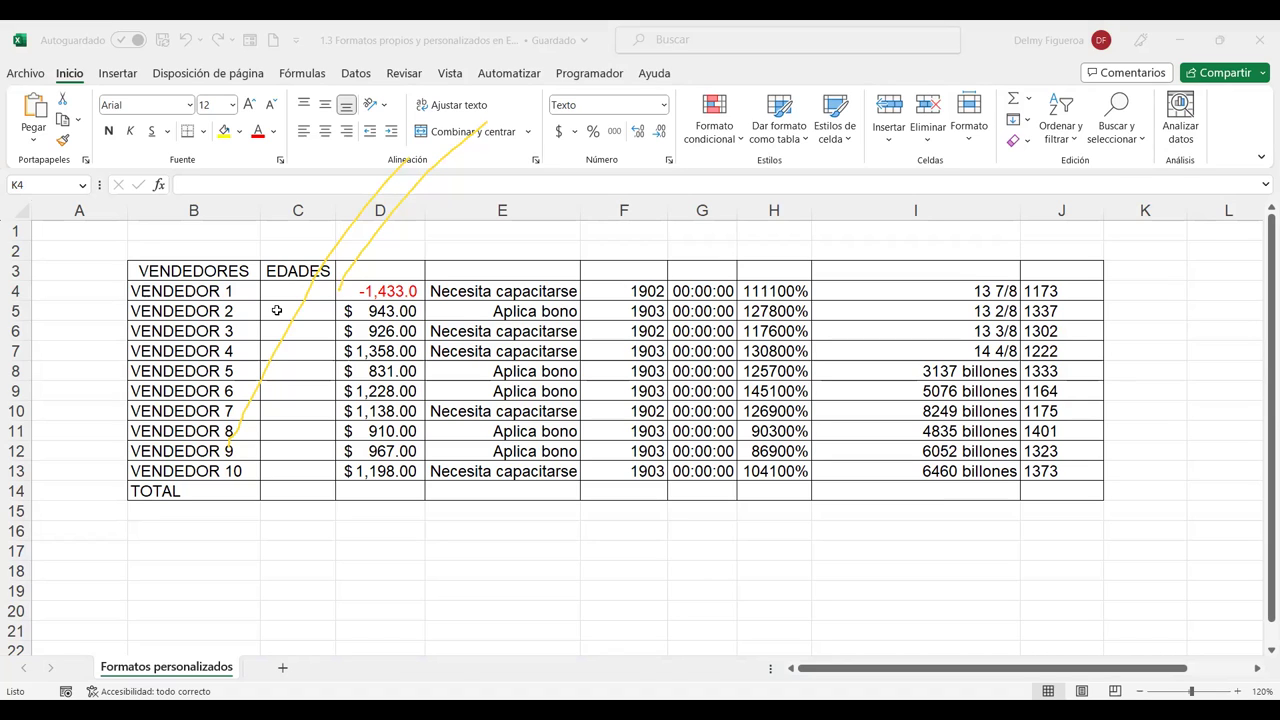
{"action": "key", "text": "alt+Tab"}
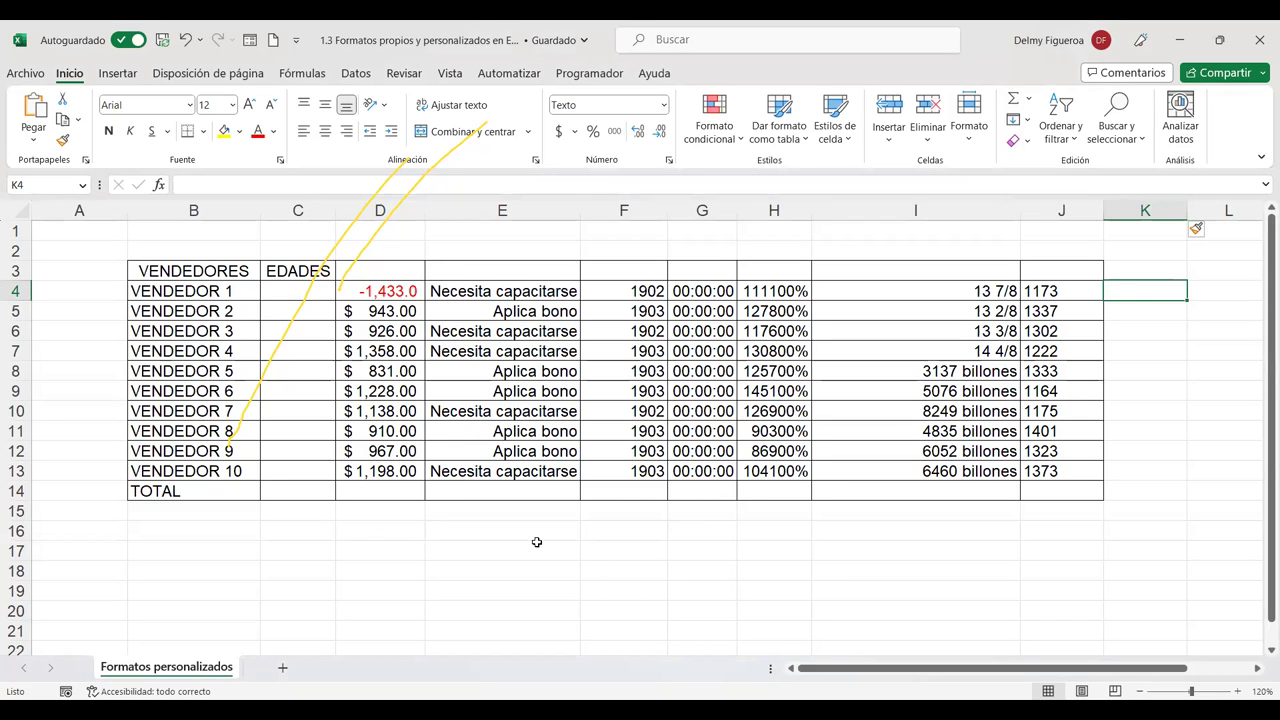
{"action": "left_click", "coordinate": [558, 526]}
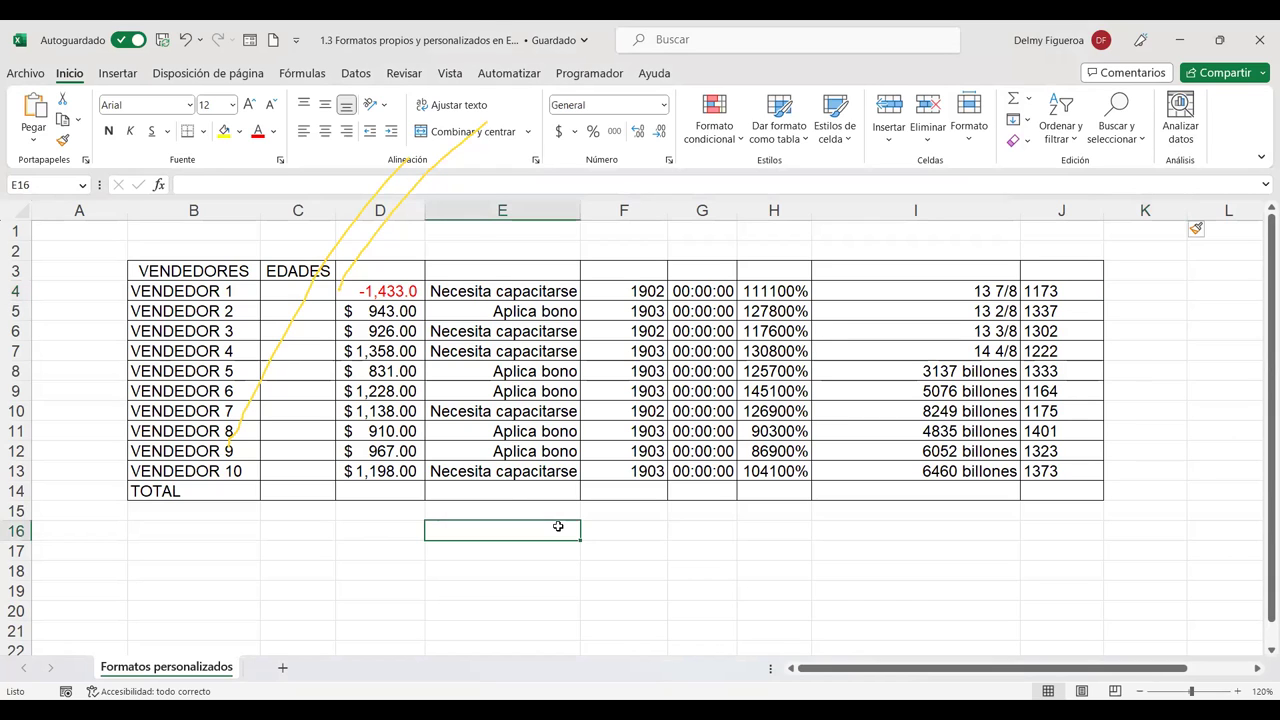
{"action": "left_click", "coordinate": [1147, 289]}
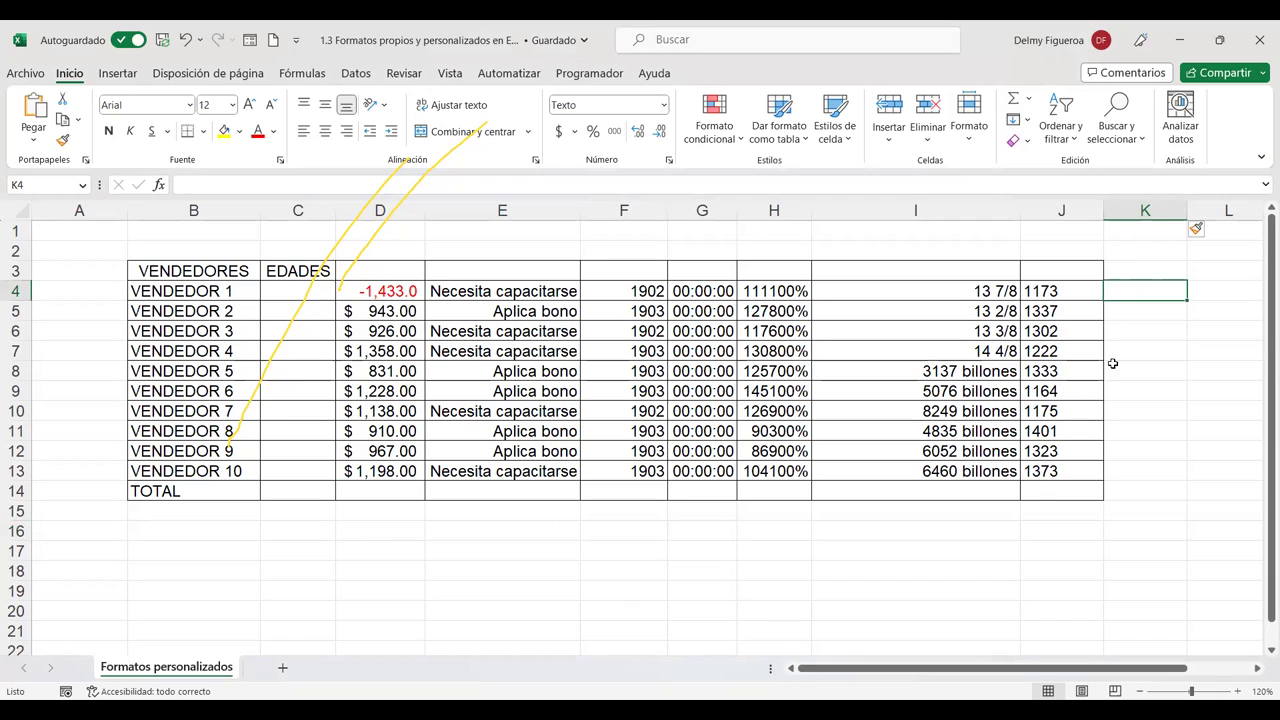
Step: Enter Cantidad with 1 gr in C17:C18 and Precio with 2 in D17:D18
{"action": "left_click", "coordinate": [297, 553]}
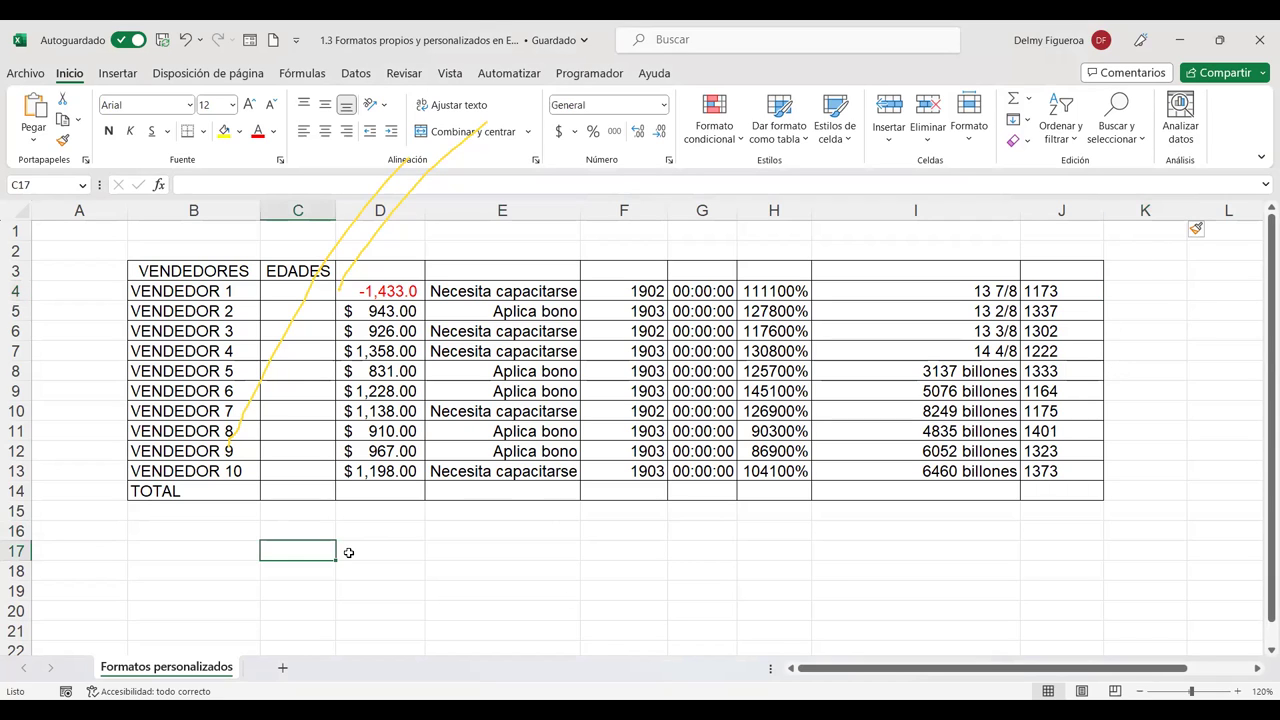
{"action": "type", "text": "Cantidad"}
{"action": "key", "text": "Return"}
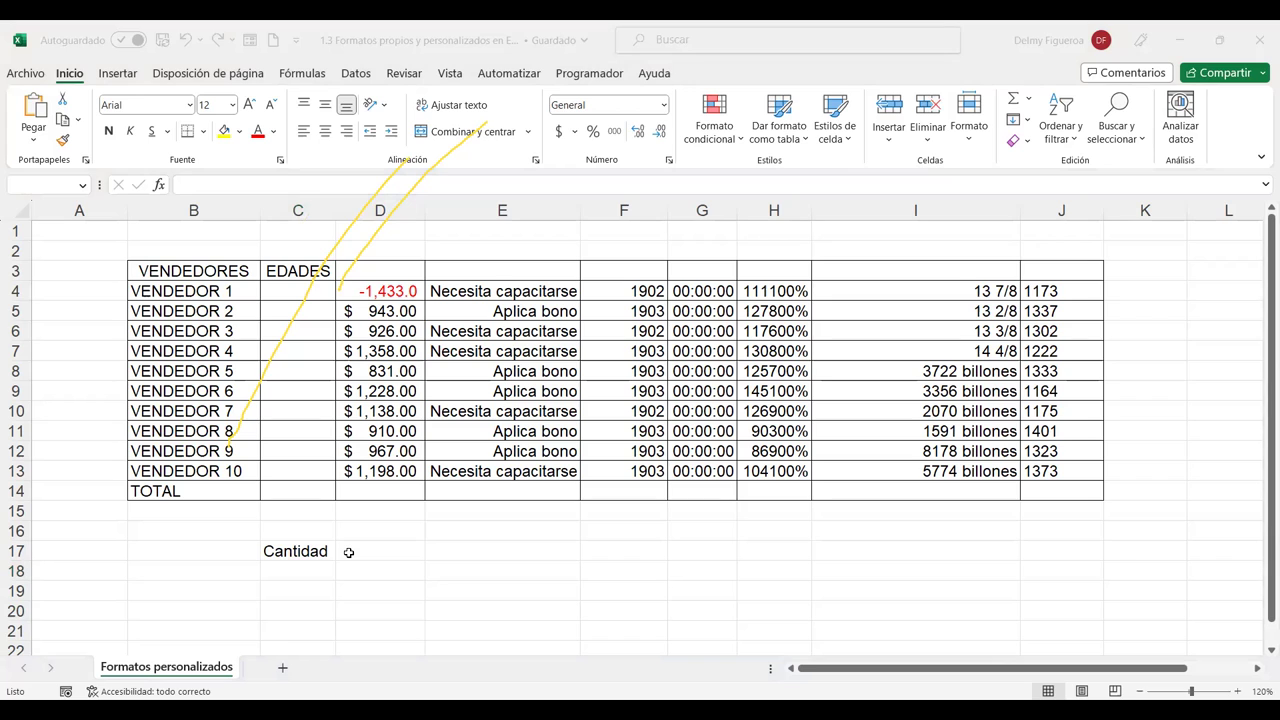
{"action": "type", "text": "1 gr"}
{"action": "key", "text": "Tab"}
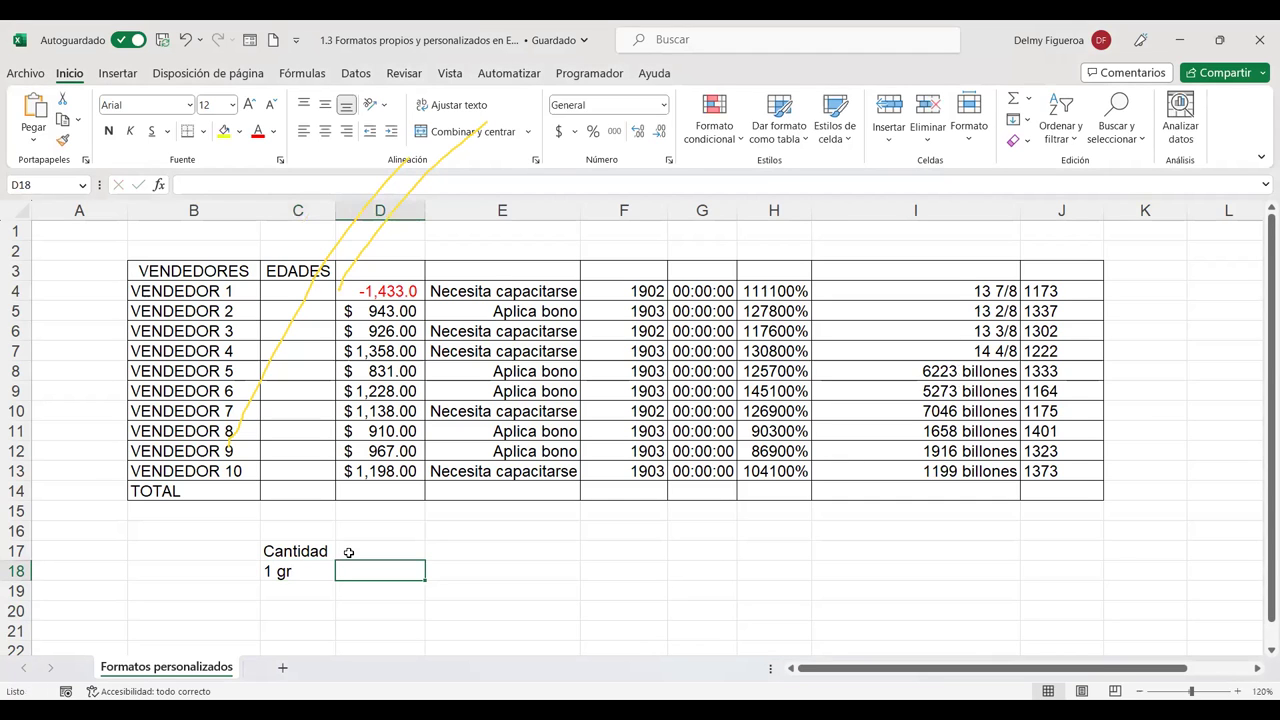
{"action": "left_click", "coordinate": [349, 552]}
{"action": "type", "text": "Precio"}
{"action": "key", "text": "Return"}
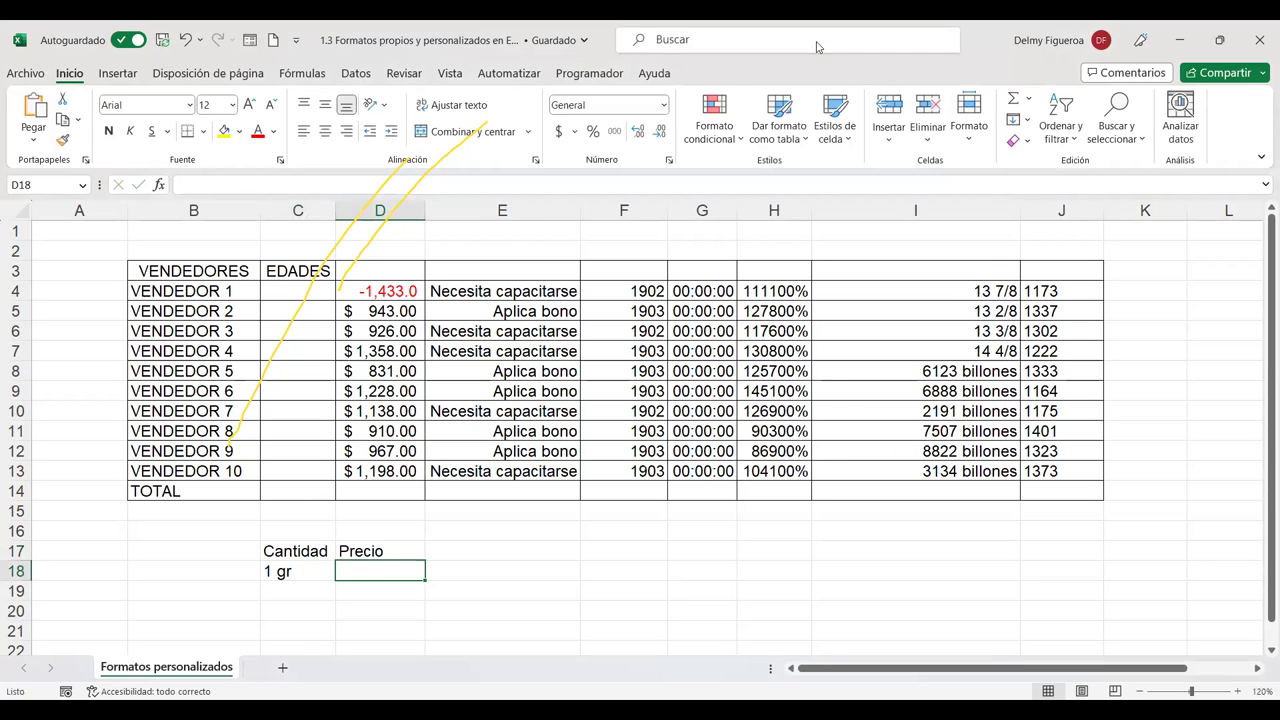
{"action": "type", "text": "2"}
{"action": "key", "text": "Tab"}
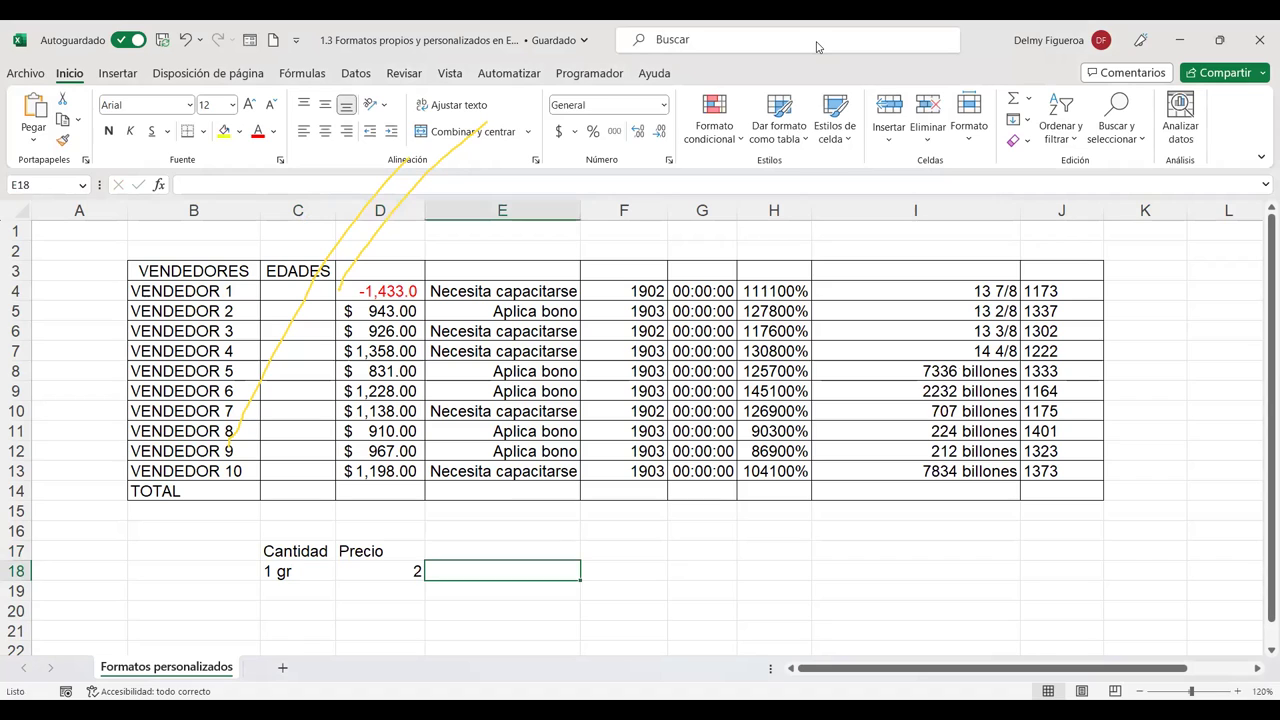
Step: Build the formula =D18*C18 in E18 by referencing the price and quantity cells
{"action": "type", "text": "="}
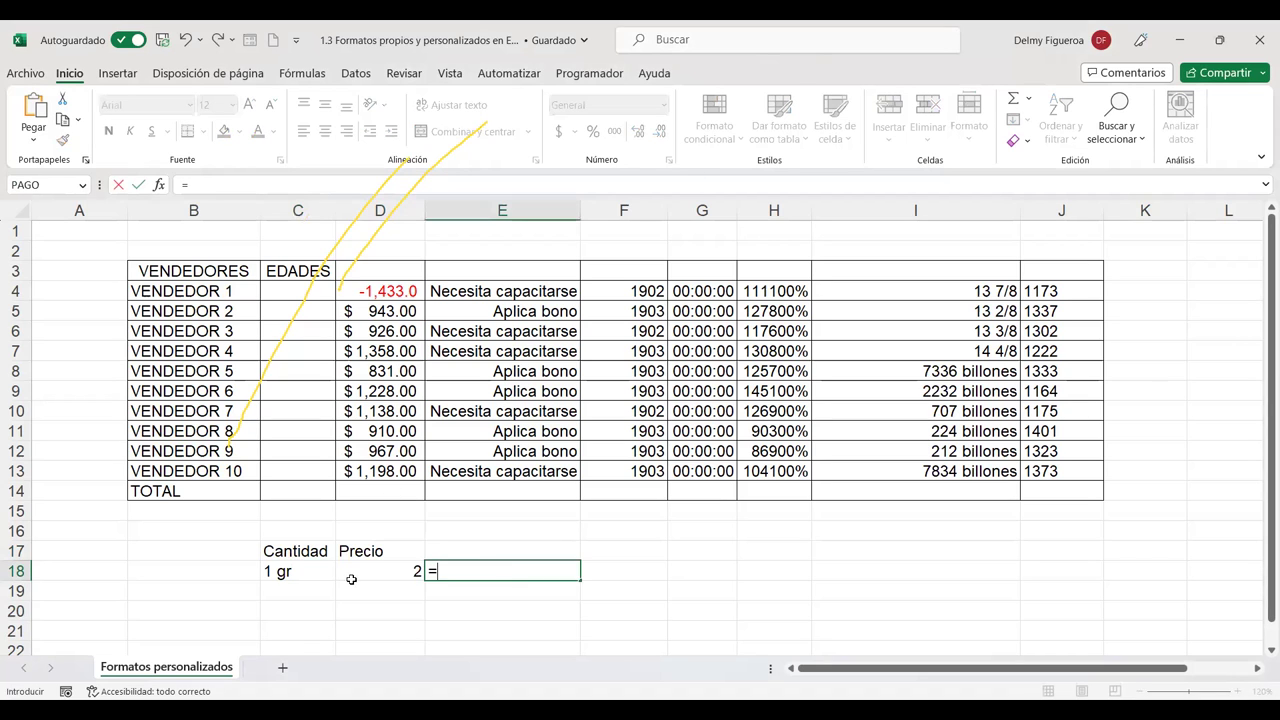
{"action": "left_click", "coordinate": [380, 569]}
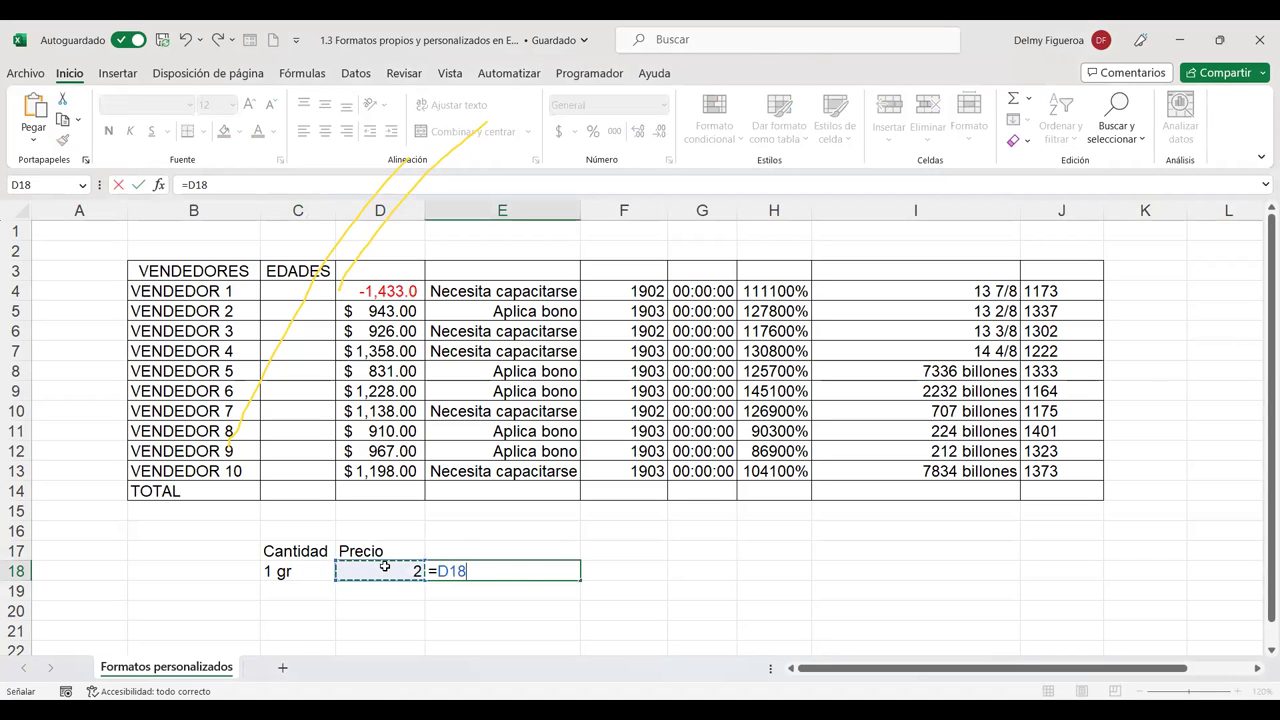
{"action": "type", "text": "*"}
{"action": "left_click", "coordinate": [280, 570]}
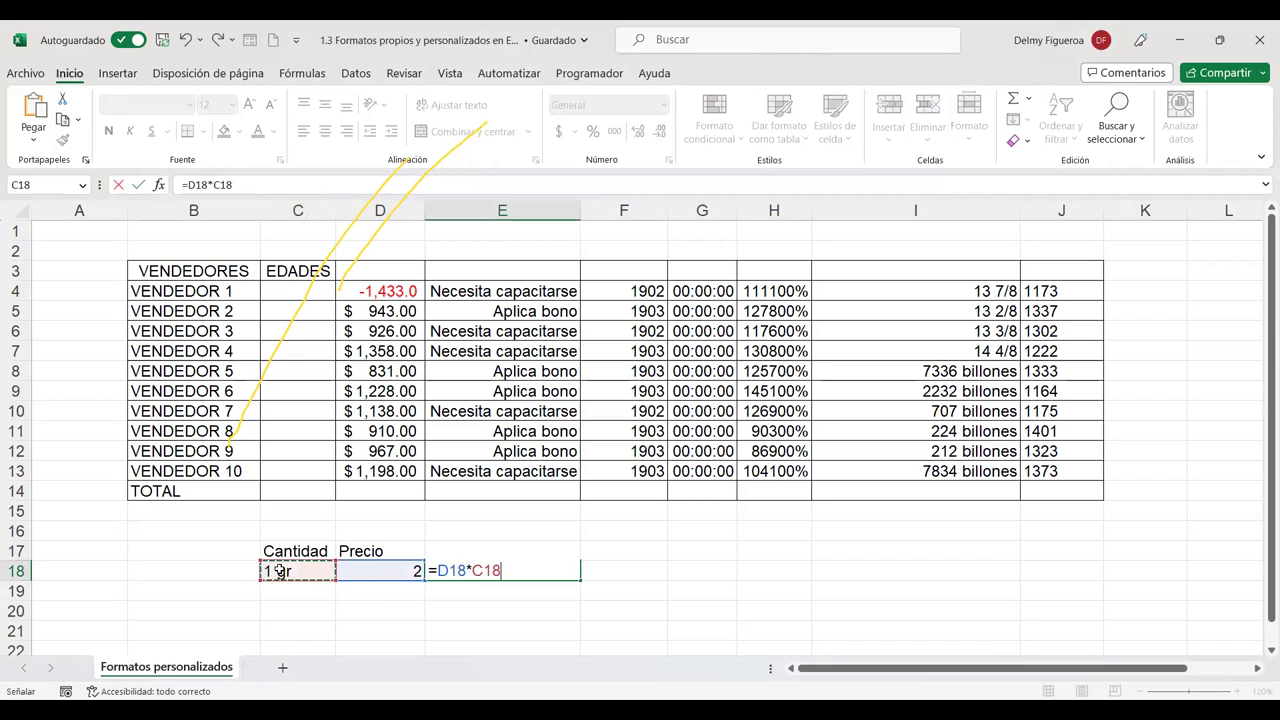
Step: Commit E18's formula and add the notes 'Compartir los operadores' and 'convertir a texto' in J16:J17
{"action": "key", "text": "Return"}
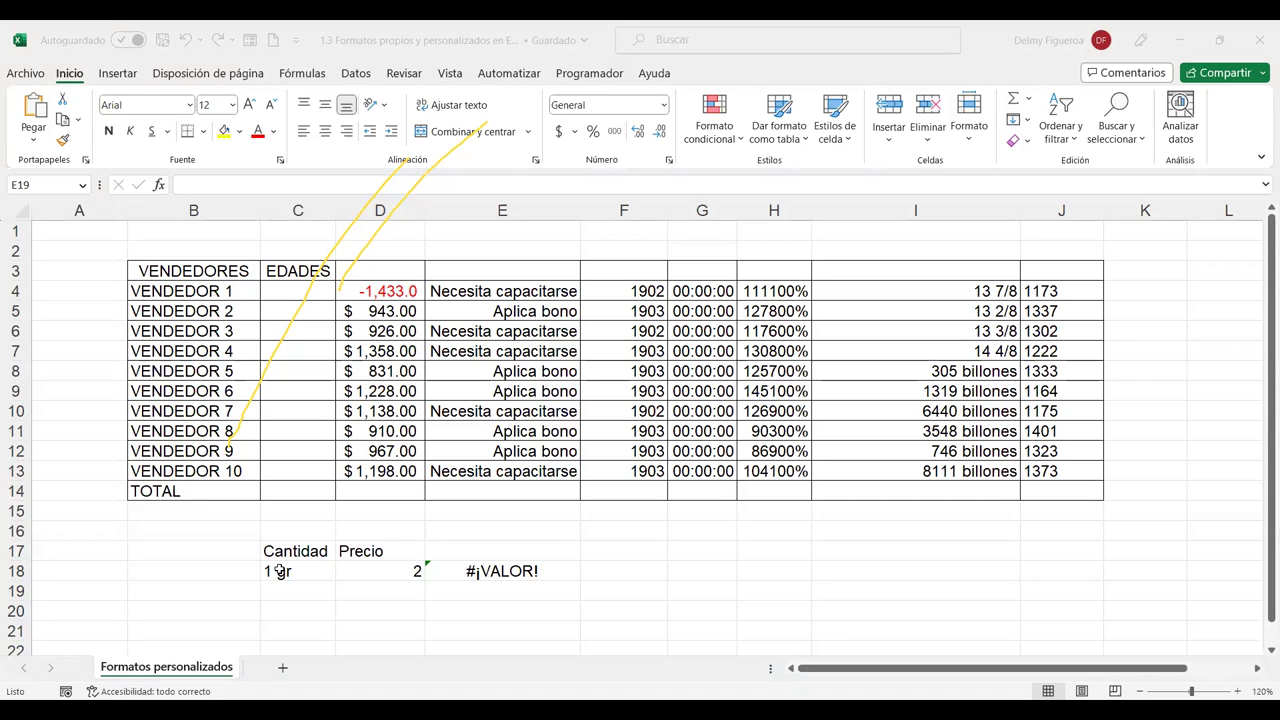
{"action": "left_click", "coordinate": [1040, 533]}
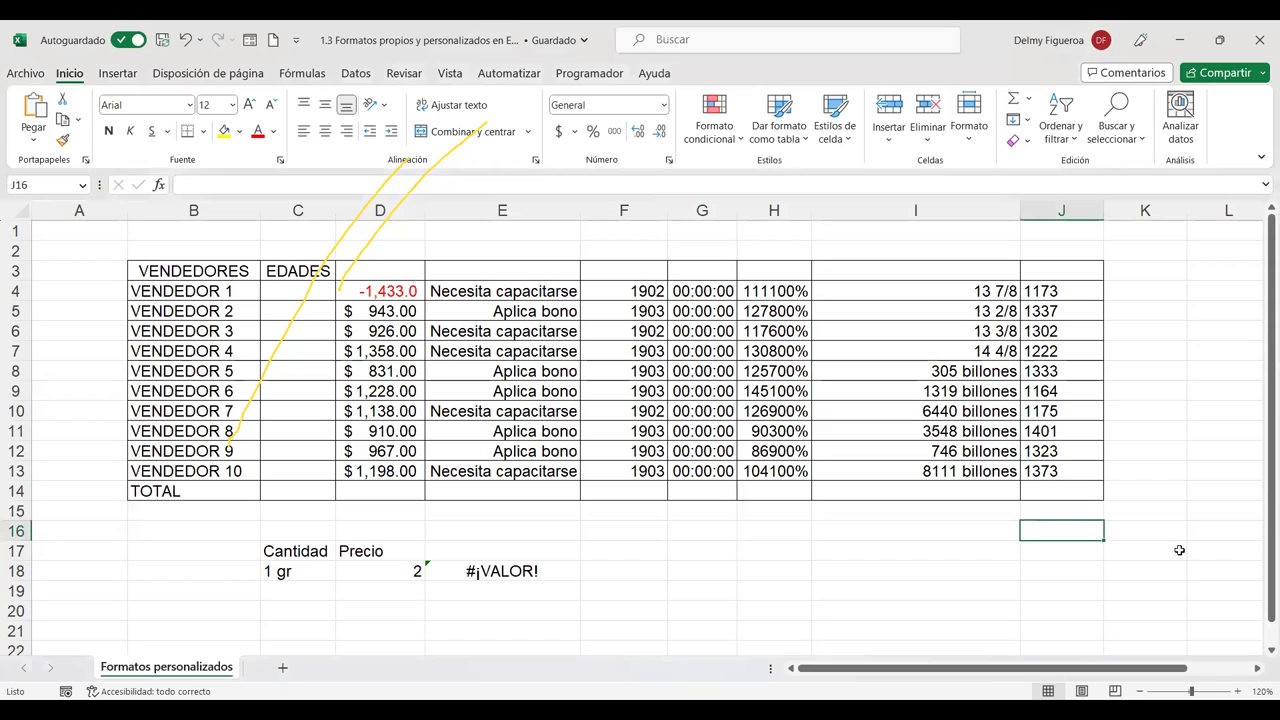
{"action": "type", "text": "Compartir"}
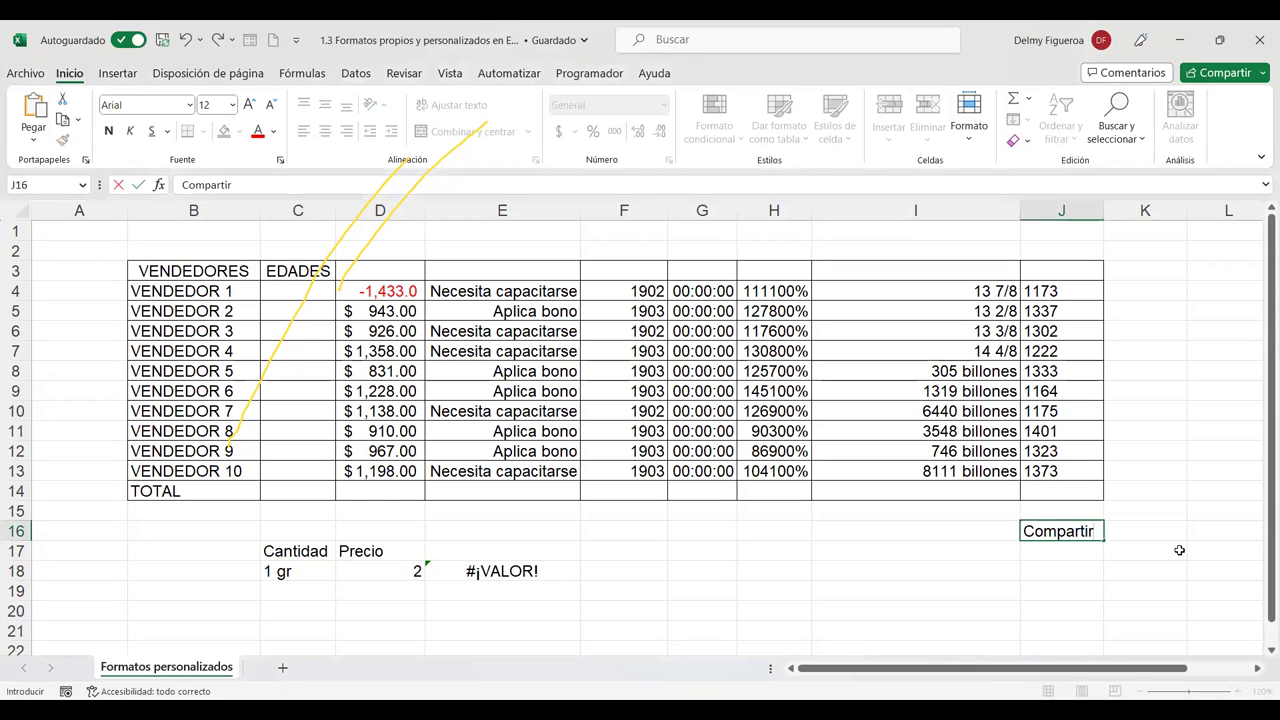
{"action": "type", "text": " los operadores"}
{"action": "key", "text": "Return"}
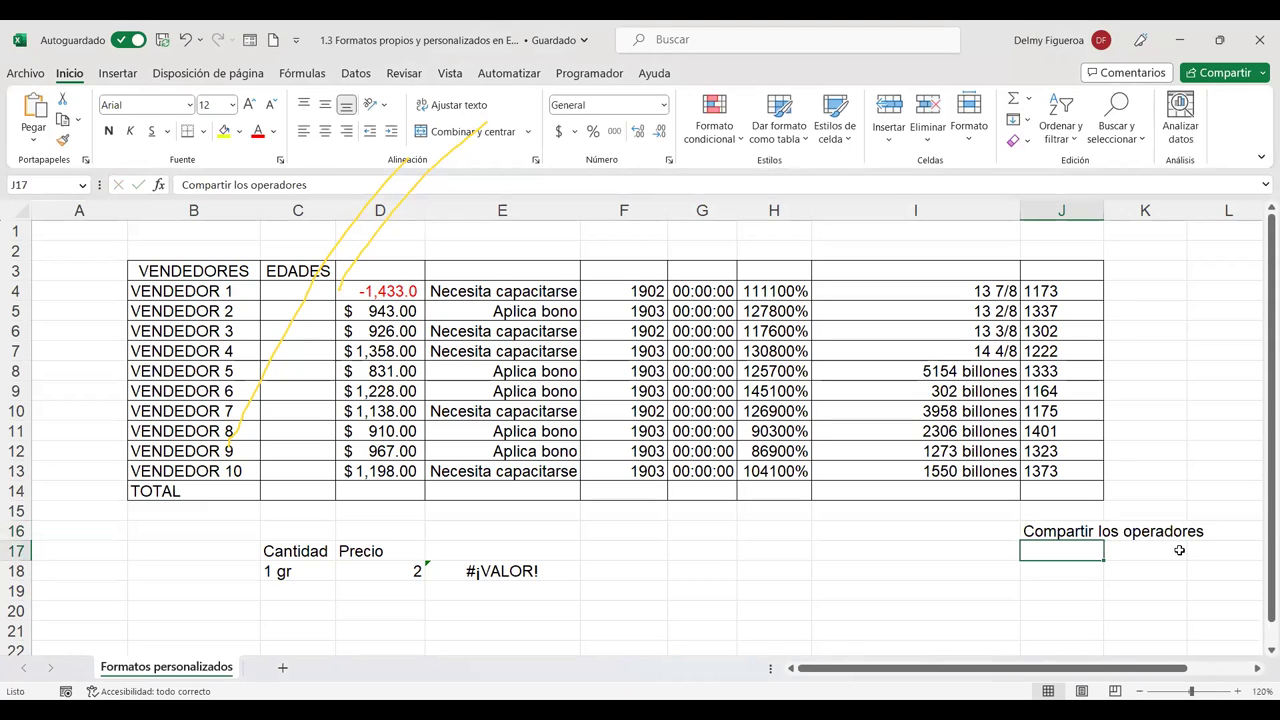
{"action": "type", "text": "convertir a texto"}
{"action": "key", "text": "Return"}
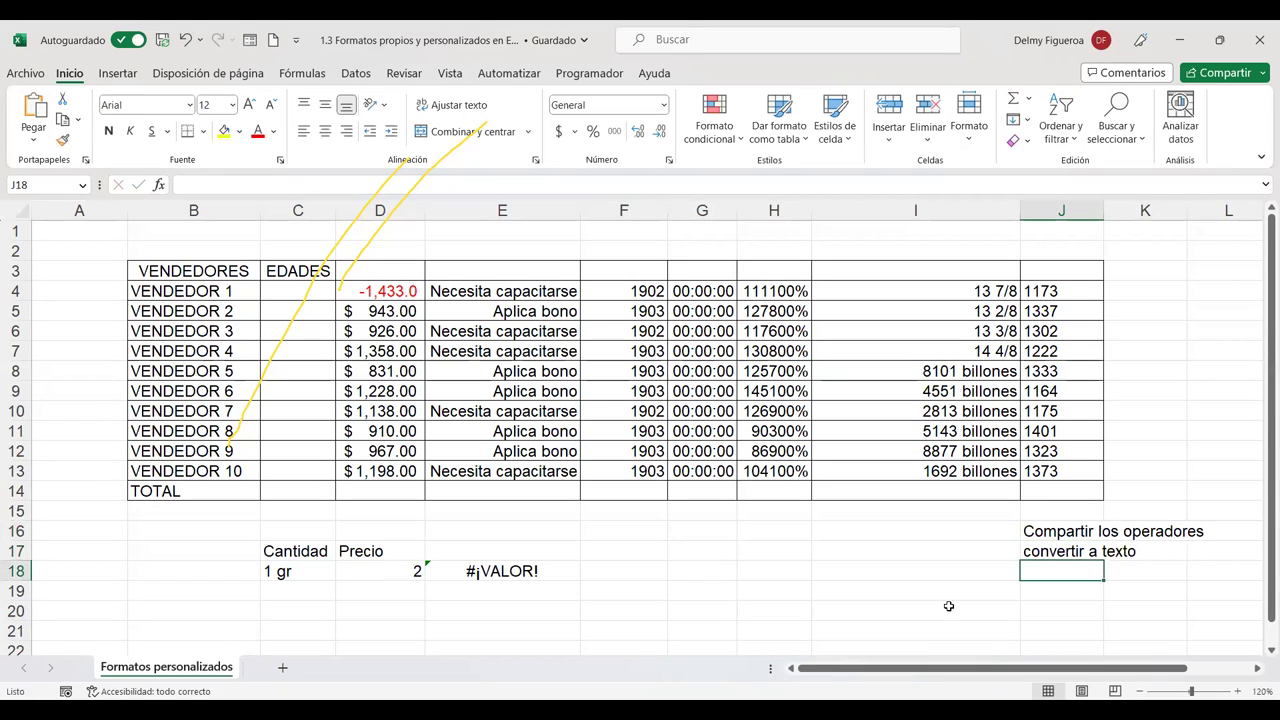
Step: Inspect the #¡VALOR! error in E18 and the text quantity 1 gr in C18
{"action": "key", "text": "ctrl+2"}
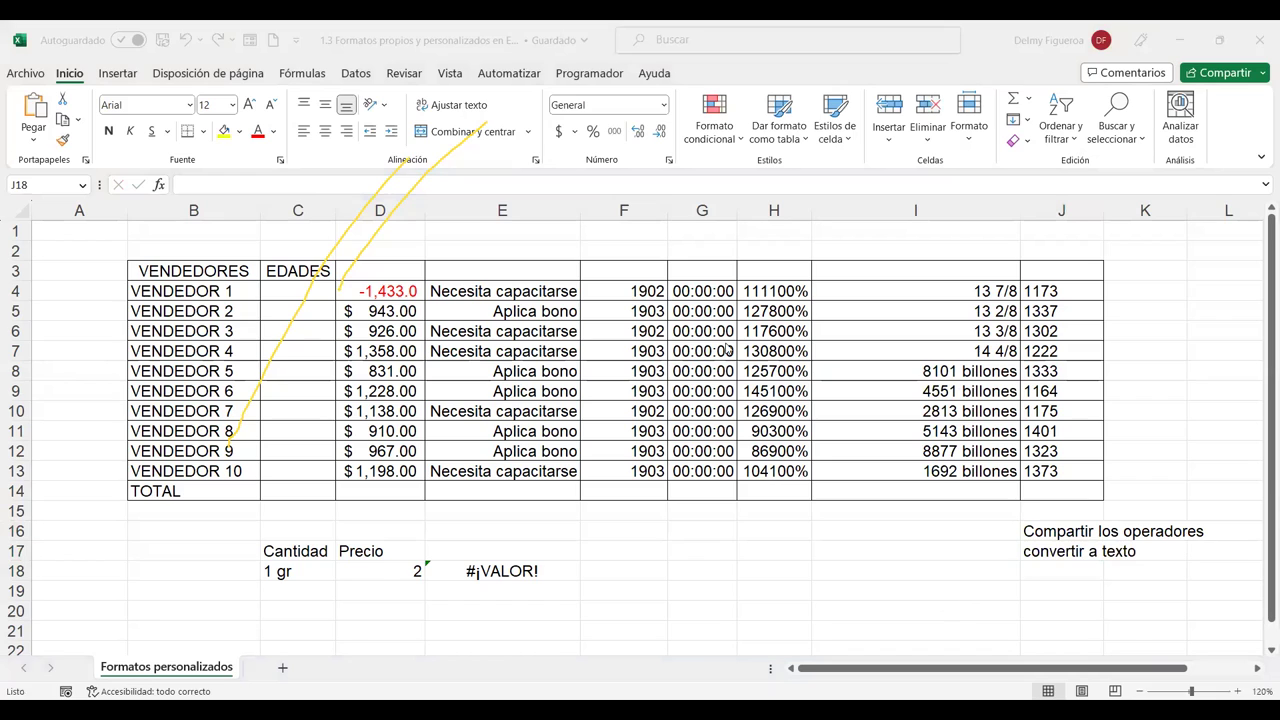
{"action": "left_click", "coordinate": [486, 568]}
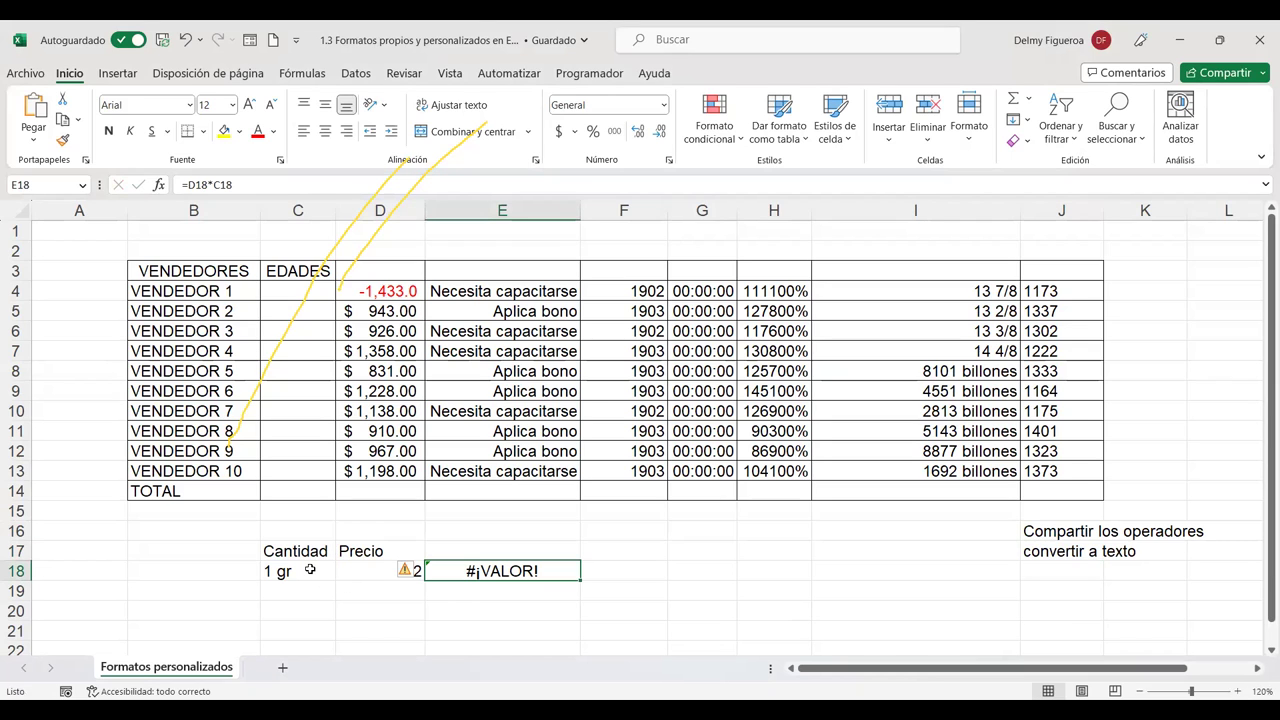
{"action": "left_click", "coordinate": [310, 569]}
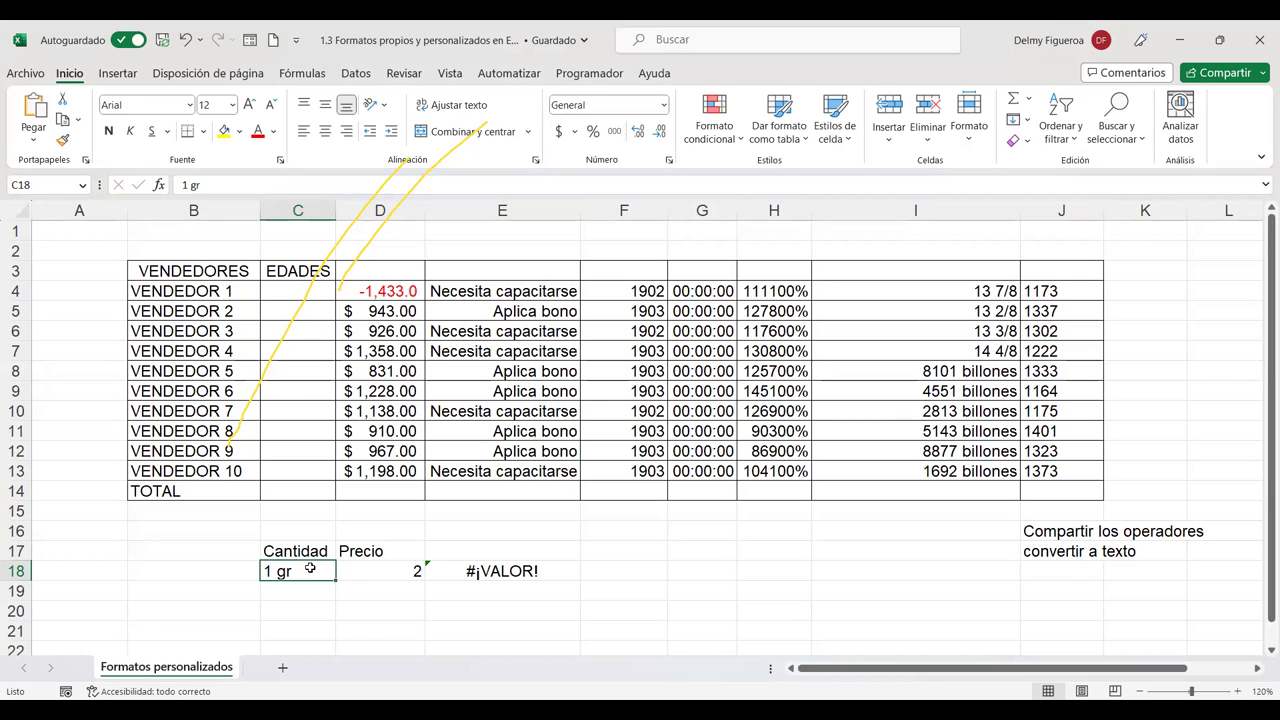
Step: Replace the text 1 gr in C18 with the plain number 1
{"action": "key", "text": "BackSpace"}
{"action": "key", "text": "BackSpace"}
{"action": "key", "text": "BackSpace"}
{"action": "key", "text": "Return"}
{"action": "left_click", "coordinate": [310, 568]}
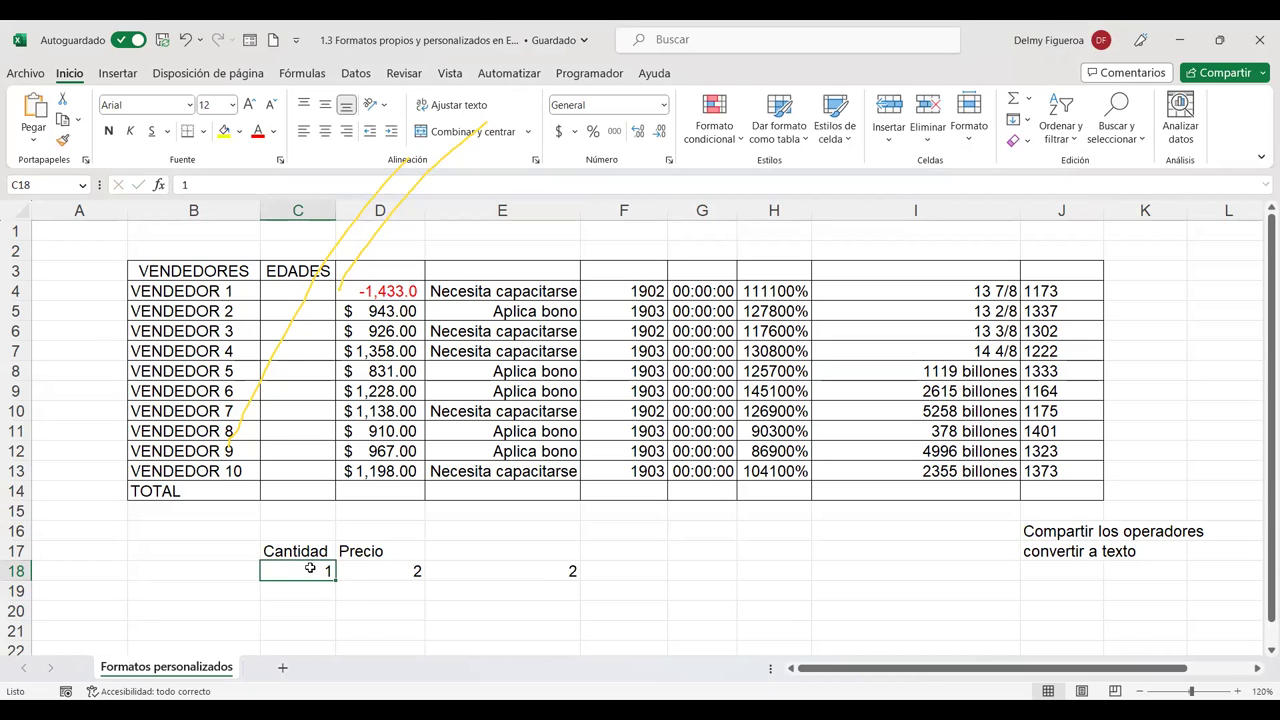
Step: Give C18 the custom number format 0 "gr" so it displays 1 gr
{"action": "key", "text": "ctrl+1"}
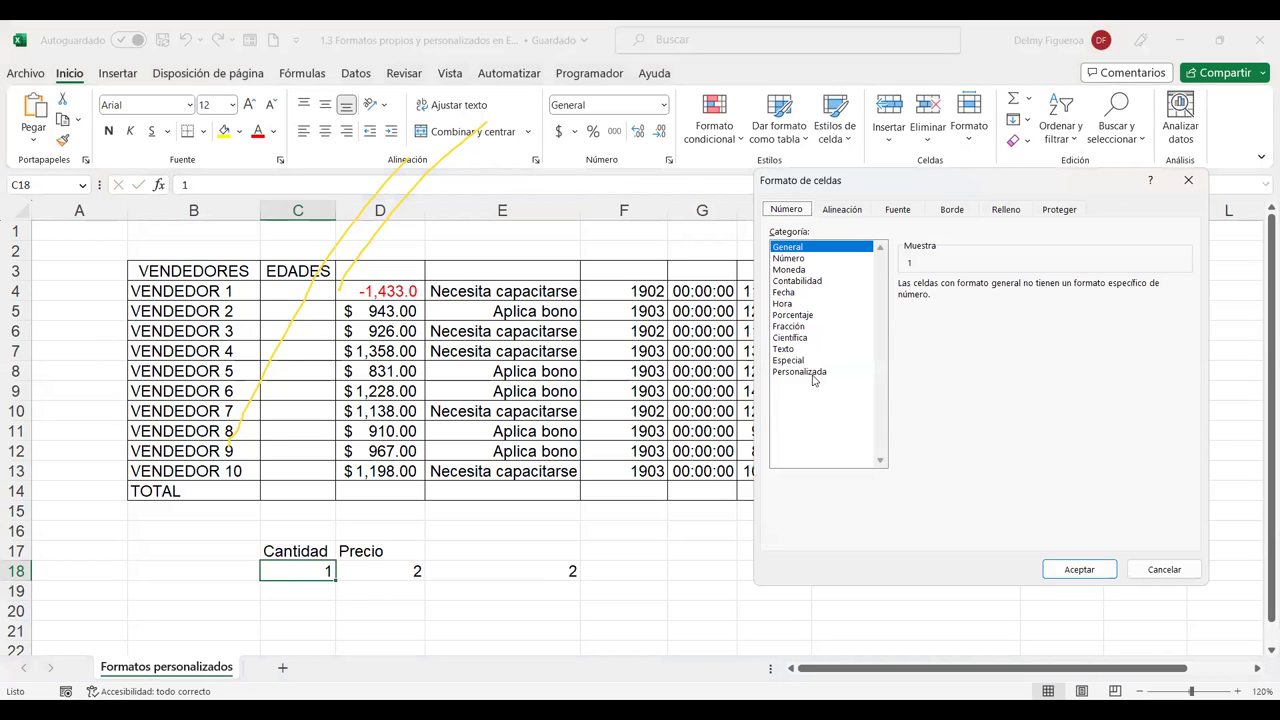
{"action": "left_click", "coordinate": [800, 372]}
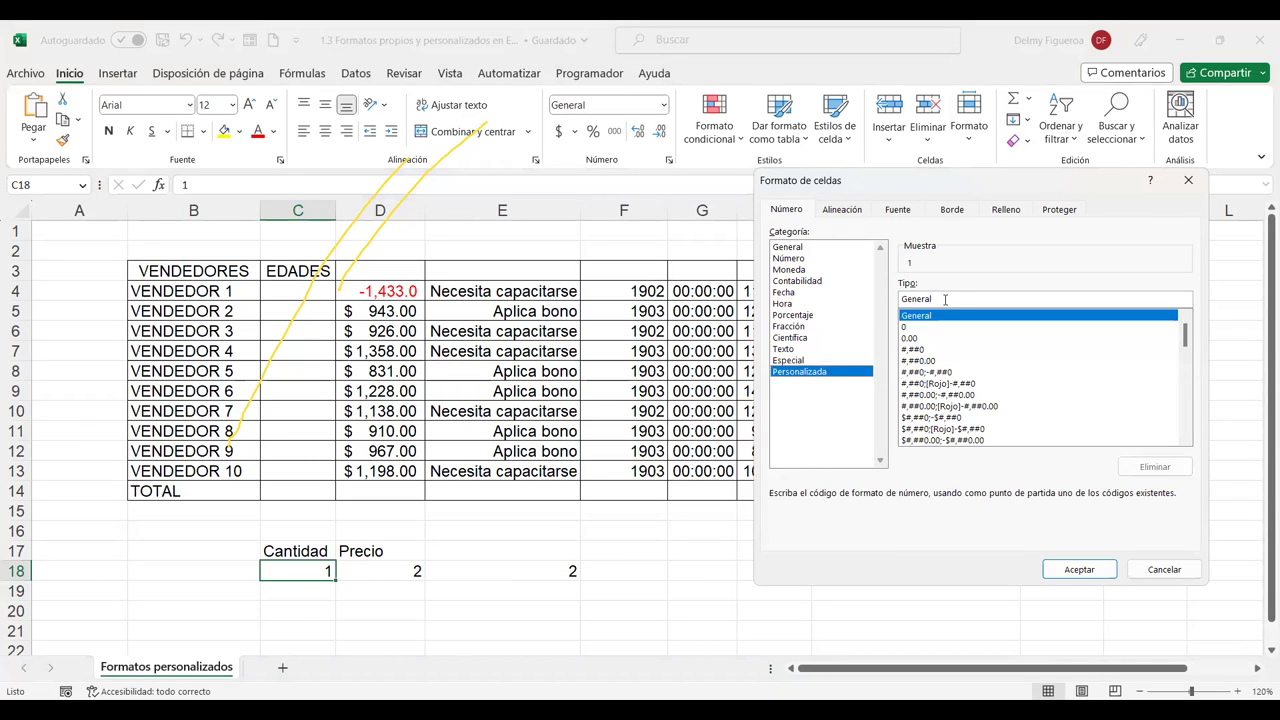
{"action": "left_click", "coordinate": [905, 328]}
{"action": "left_click", "coordinate": [915, 339]}
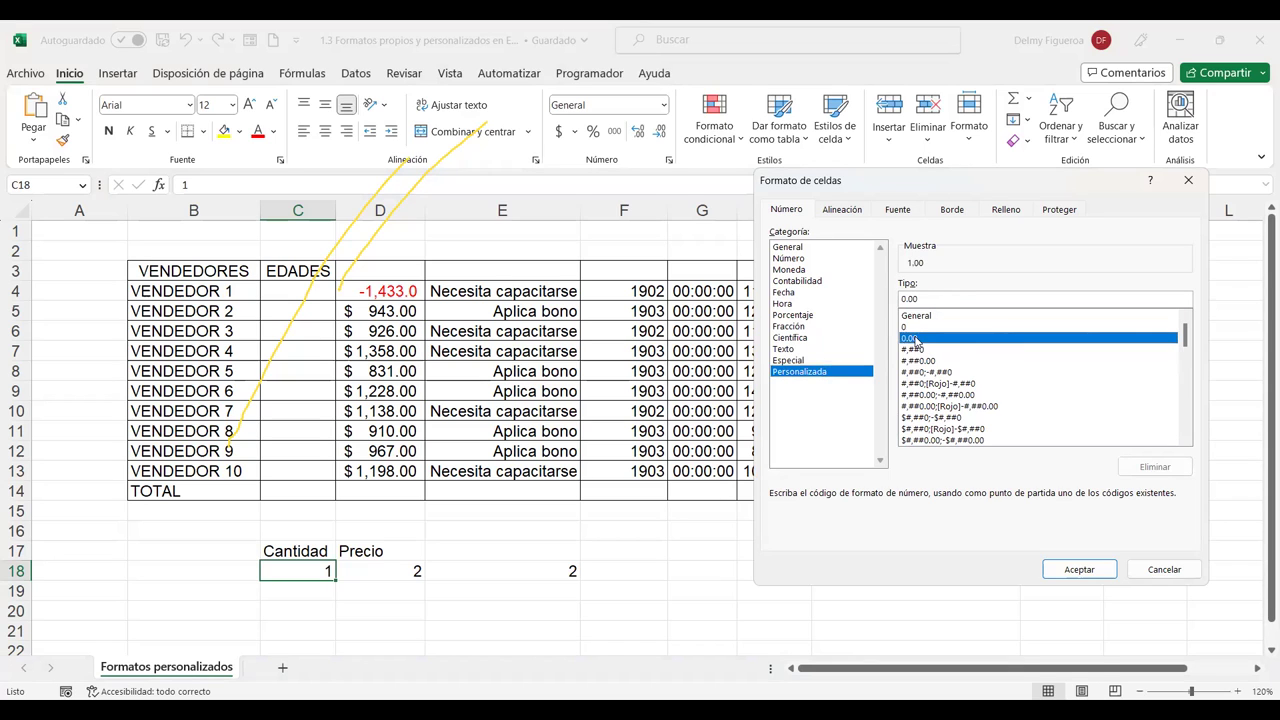
{"action": "left_click", "coordinate": [908, 328]}
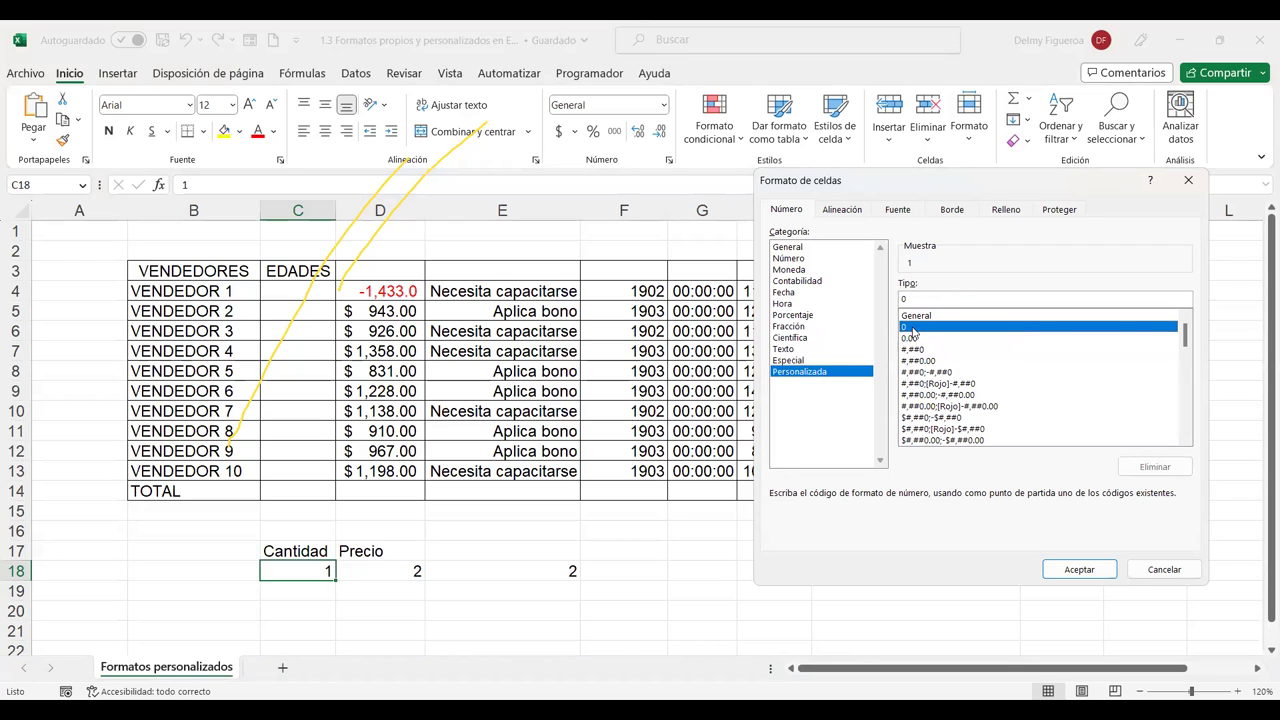
{"action": "left_click", "coordinate": [915, 339]}
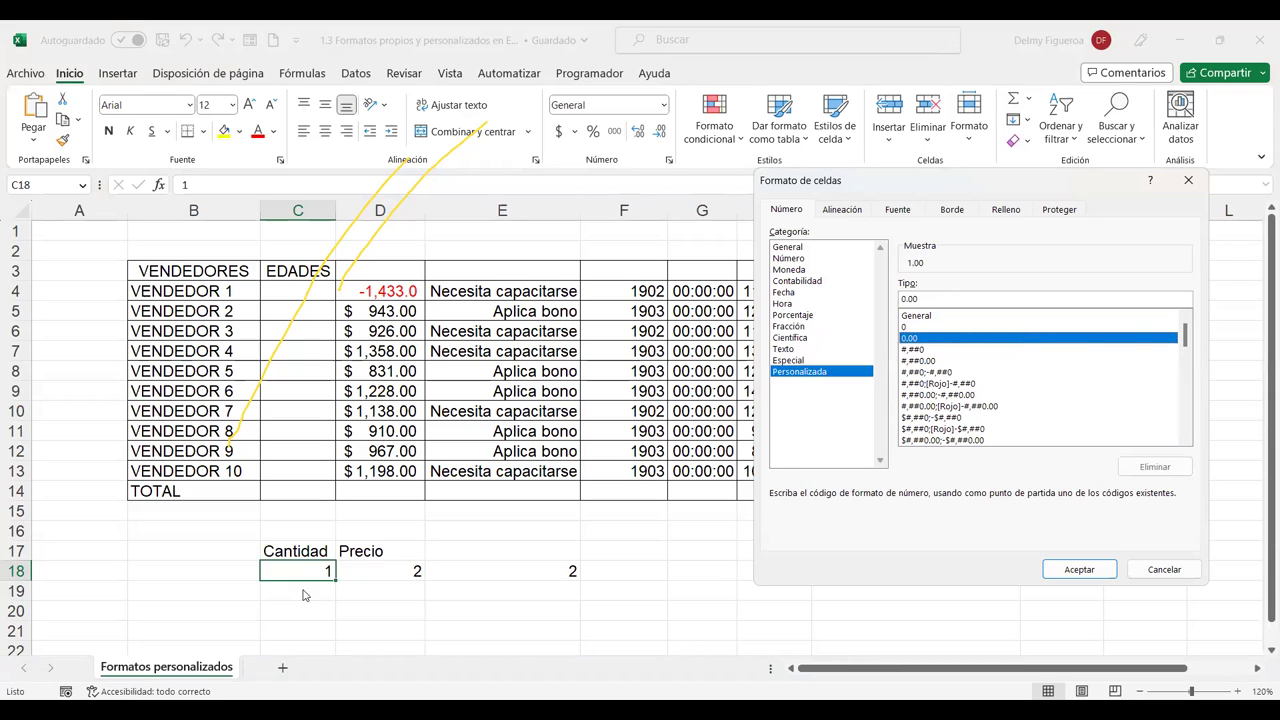
{"action": "left_click", "coordinate": [916, 329]}
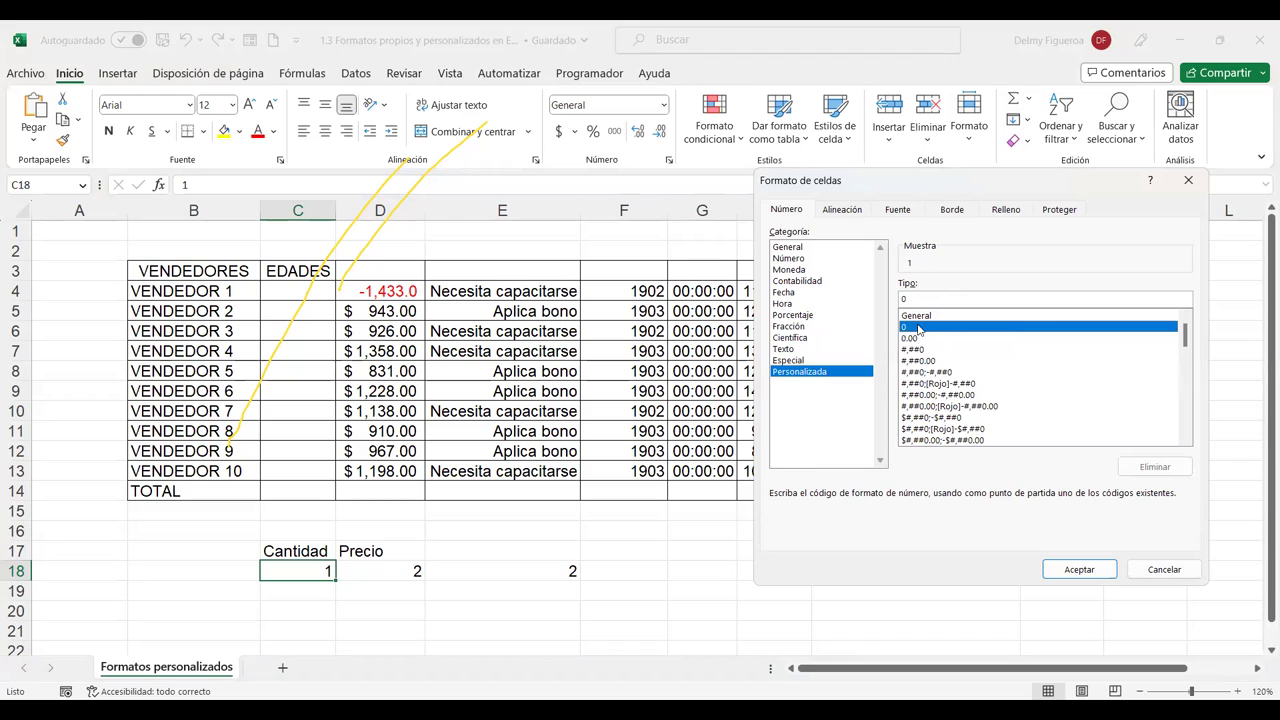
{"action": "left_click", "coordinate": [912, 328]}
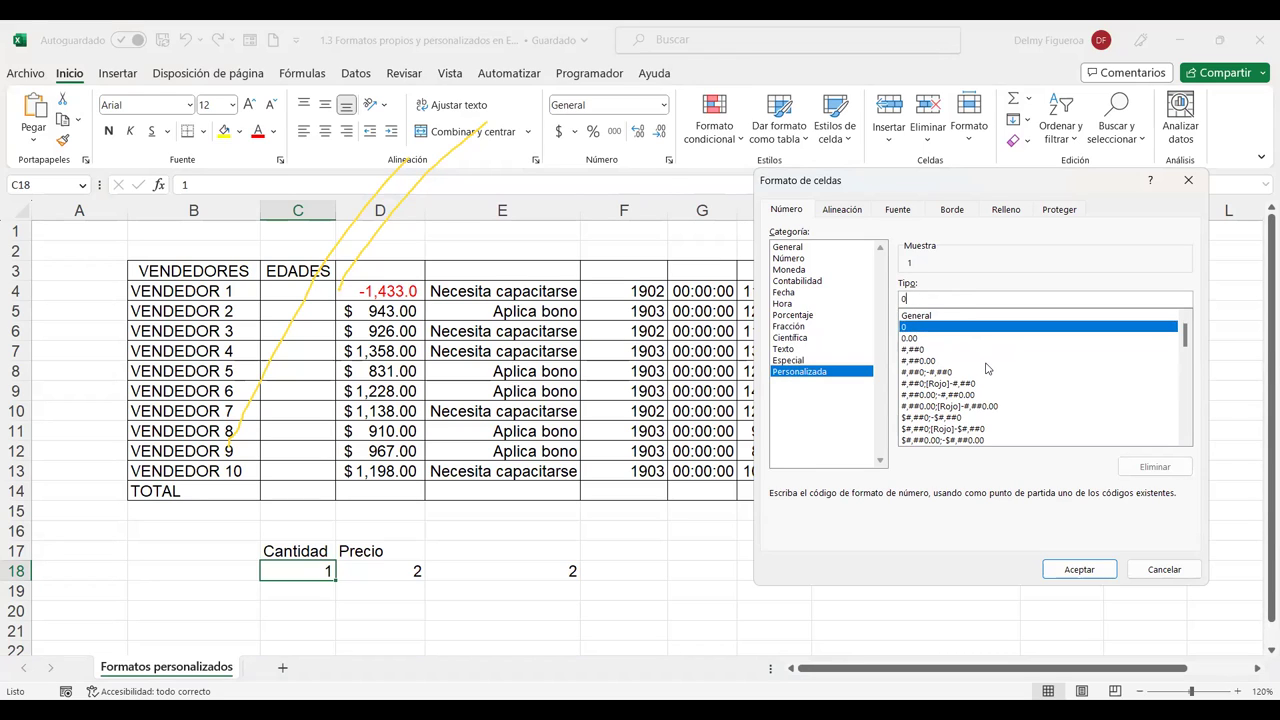
{"action": "type", "text": "\"gr\""}
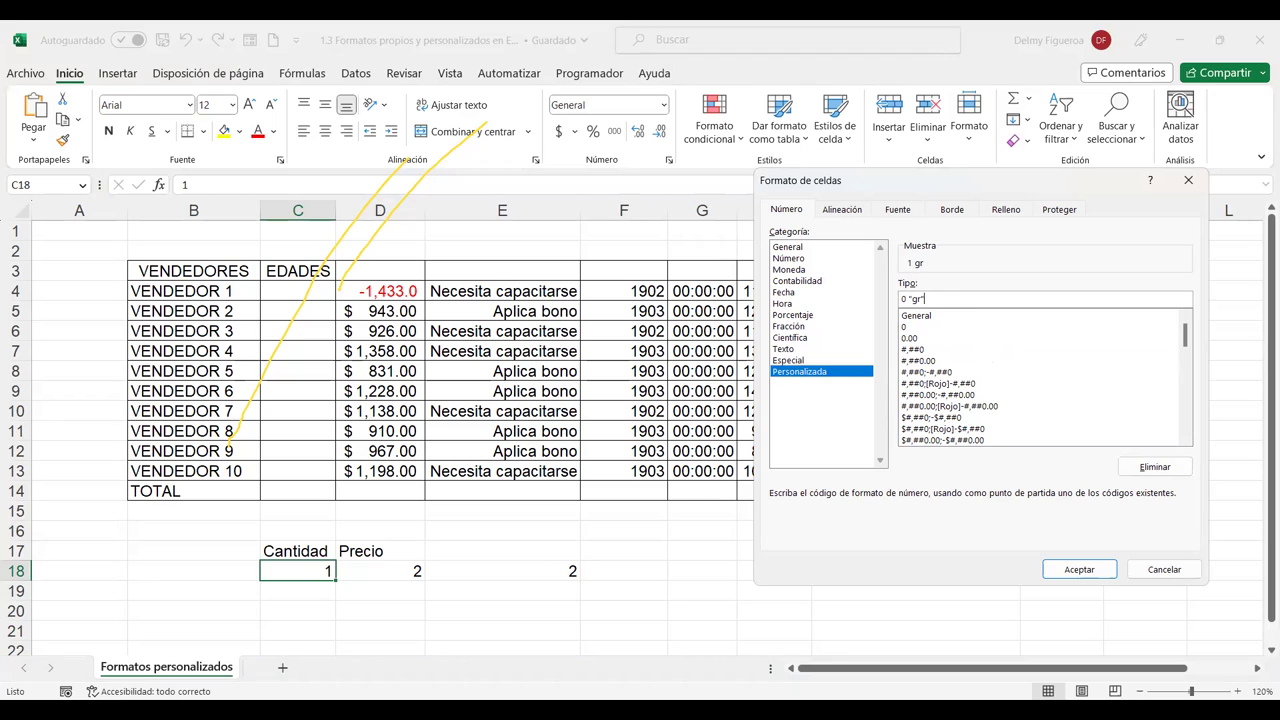
{"action": "left_click", "coordinate": [1080, 569]}
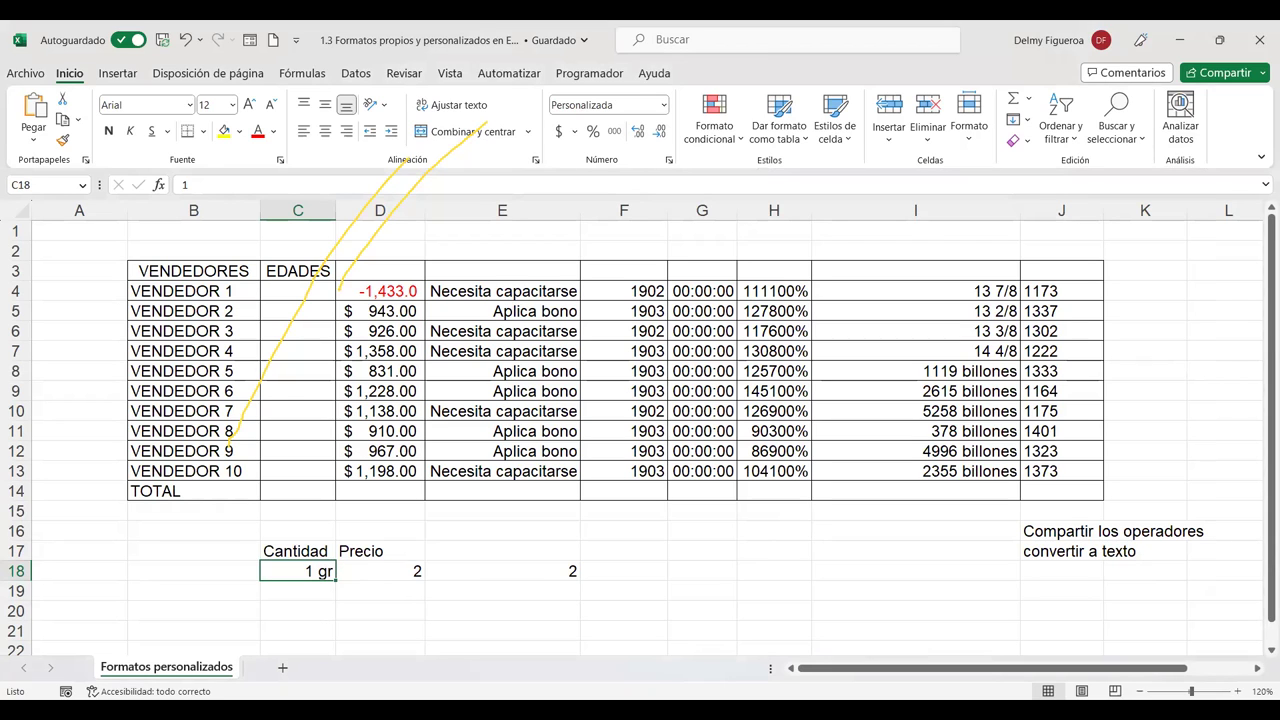
Step: Check E18's multiplication formula and dismiss Format Cells for E19 without changes
{"action": "left_click", "coordinate": [541, 566]}
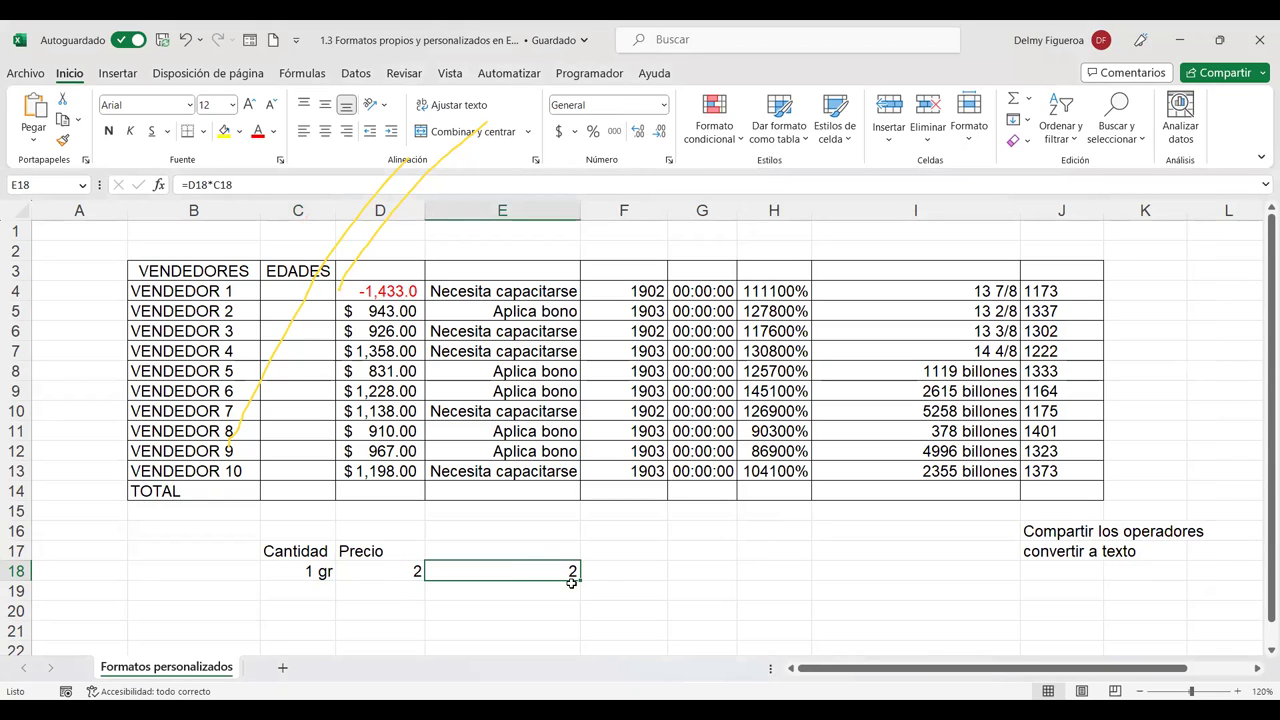
{"action": "left_click", "coordinate": [521, 589]}
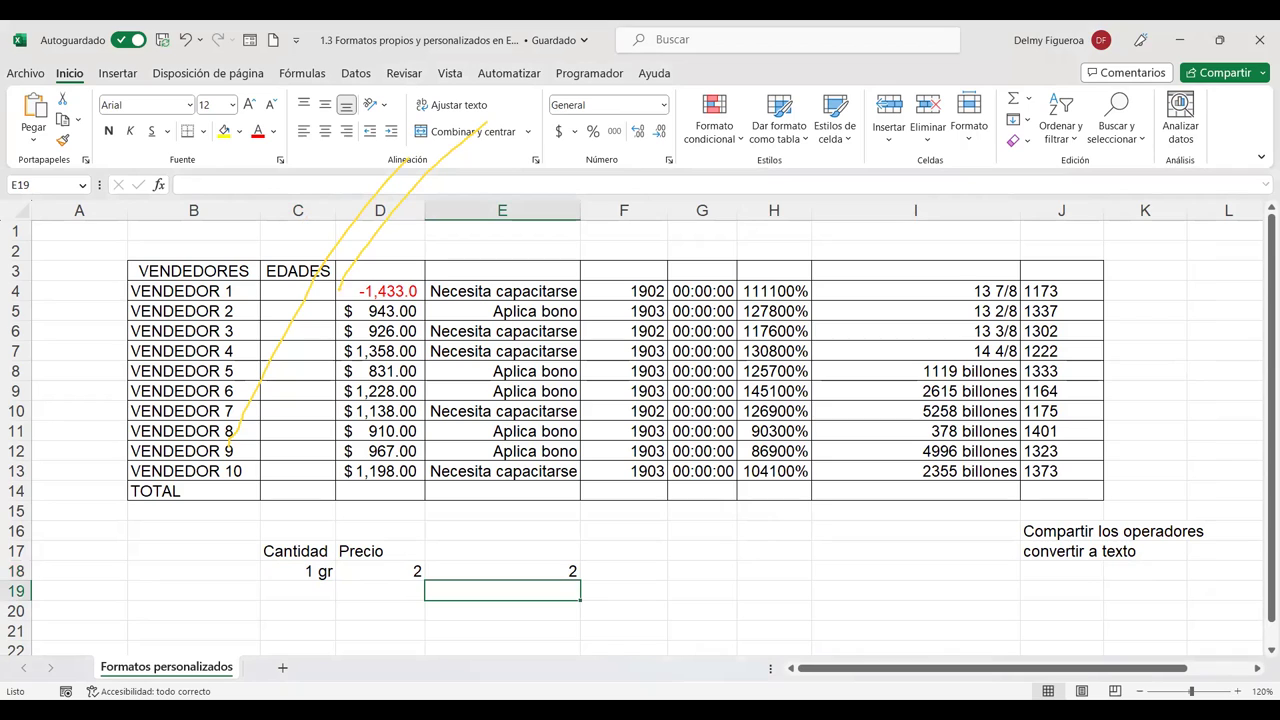
{"action": "key", "text": "ctrl+1"}
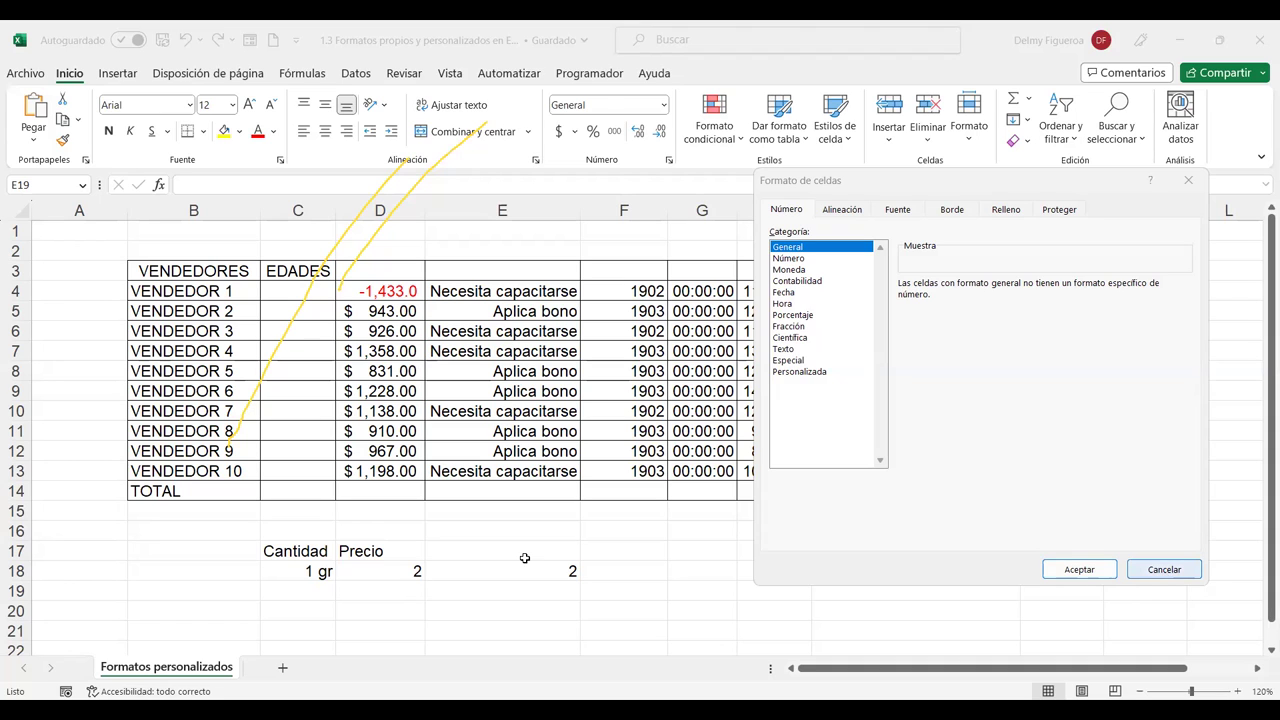
{"action": "key", "text": "Escape"}
Step: Enter the quantity 1 "gr" in C19 and the price 3 in D19
{"action": "left_click", "coordinate": [317, 578]}
{"action": "key", "text": "Return"}
{"action": "type", "text": "1 \"gr\""}
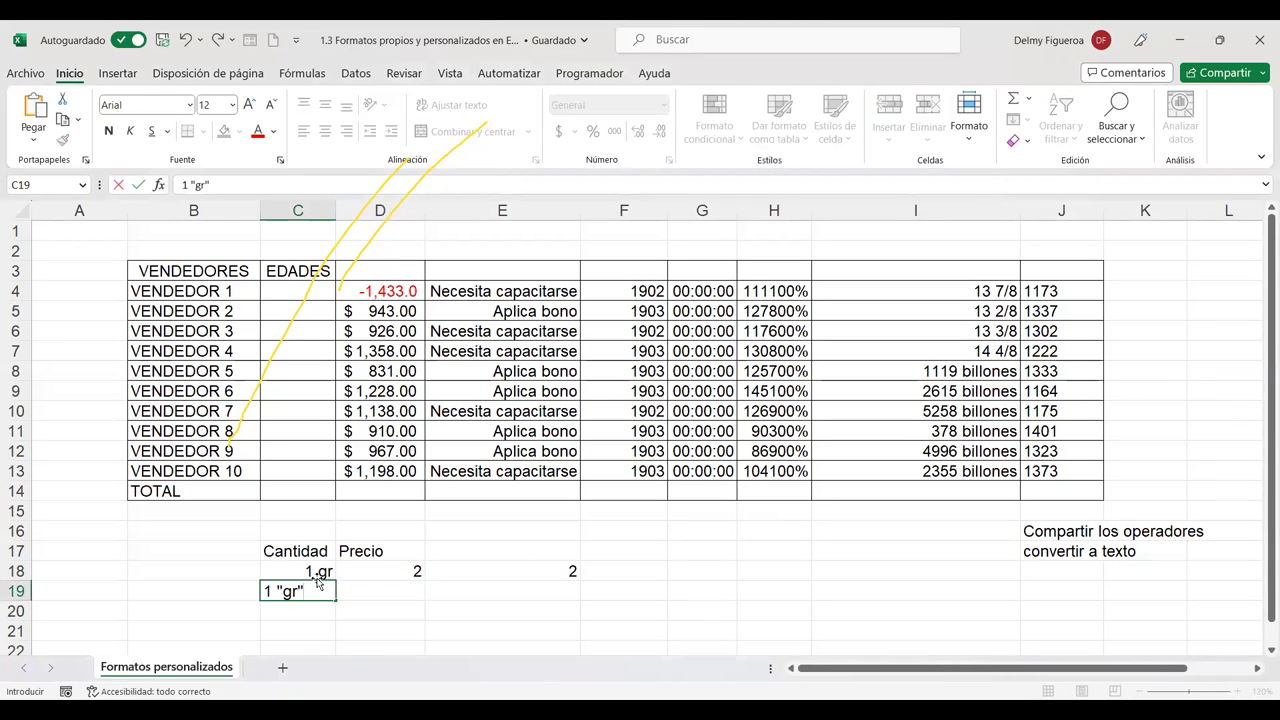
{"action": "key", "text": "Return"}
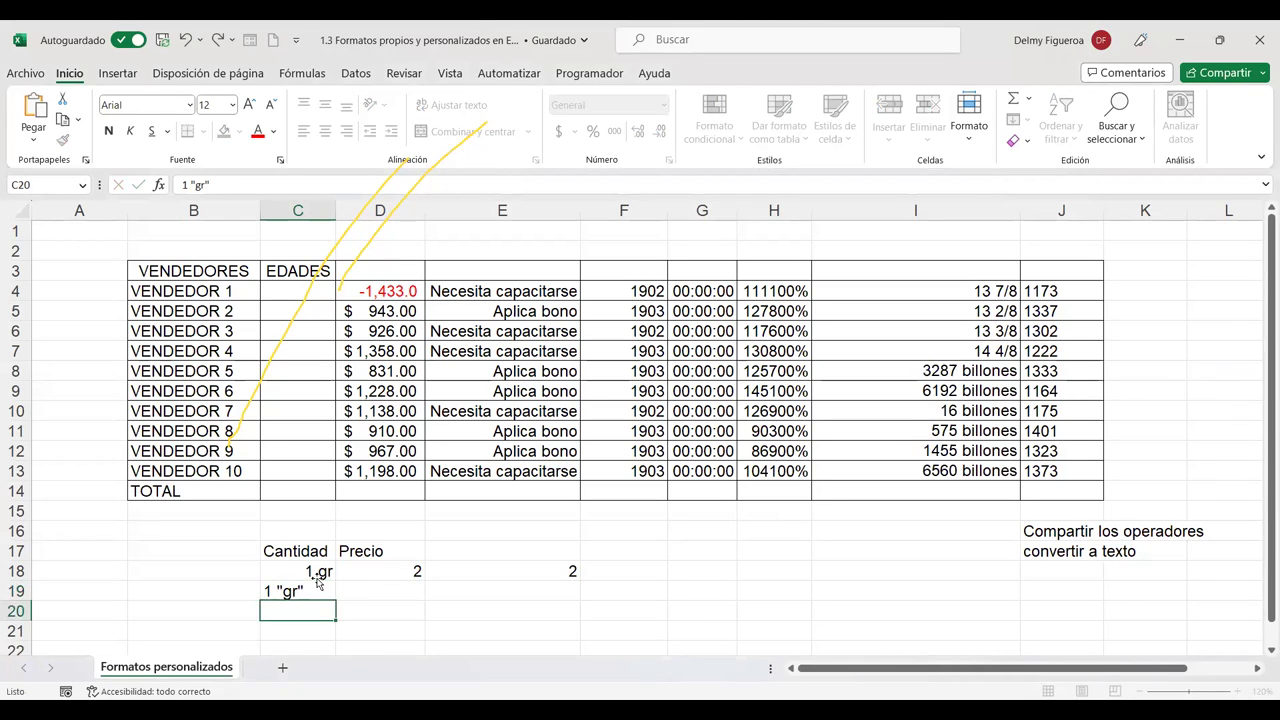
{"action": "key", "text": "Up"}
{"action": "key", "text": "Right"}
{"action": "type", "text": "3"}
{"action": "key", "text": "Tab"}
Step: Copy E18's multiplication formula down into E19
{"action": "key", "text": "Up"}
{"action": "key", "text": "ctrl+c"}
{"action": "key", "text": "Down"}
{"action": "key", "text": "Return"}
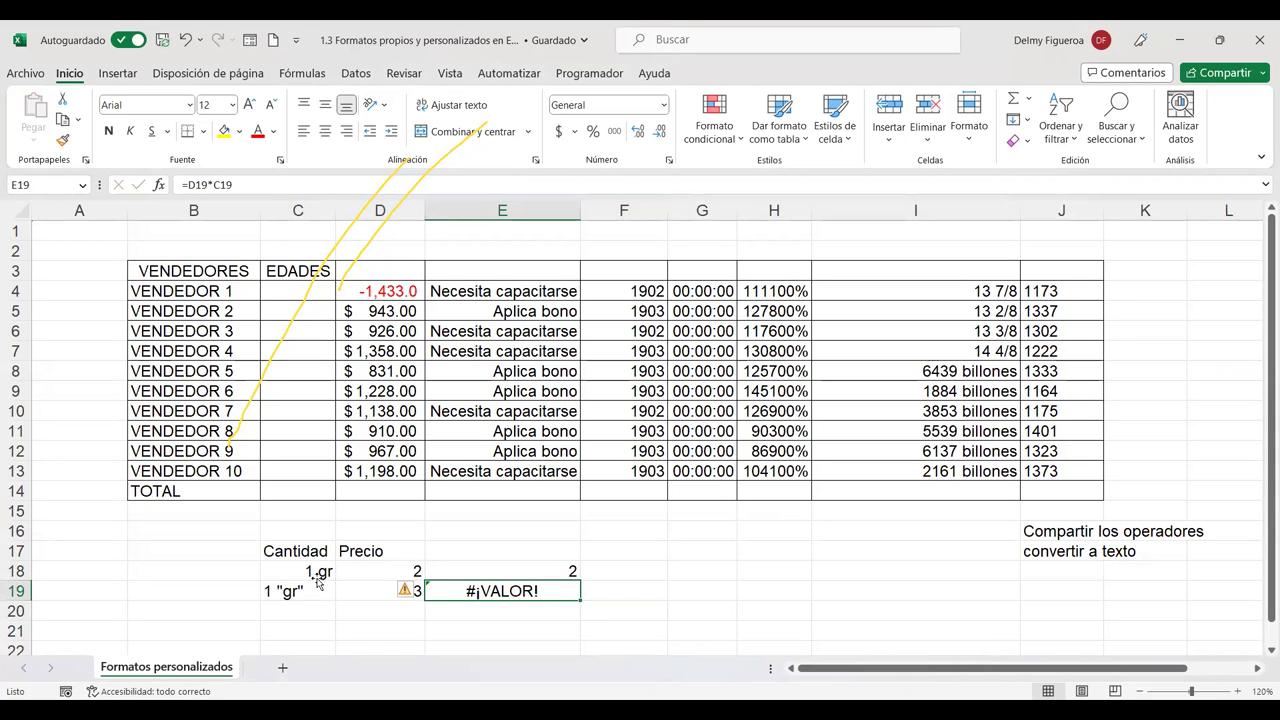
Step: Replace C19's text entry with the number 2 so E19 returns 6
{"action": "left_click", "coordinate": [318, 583]}
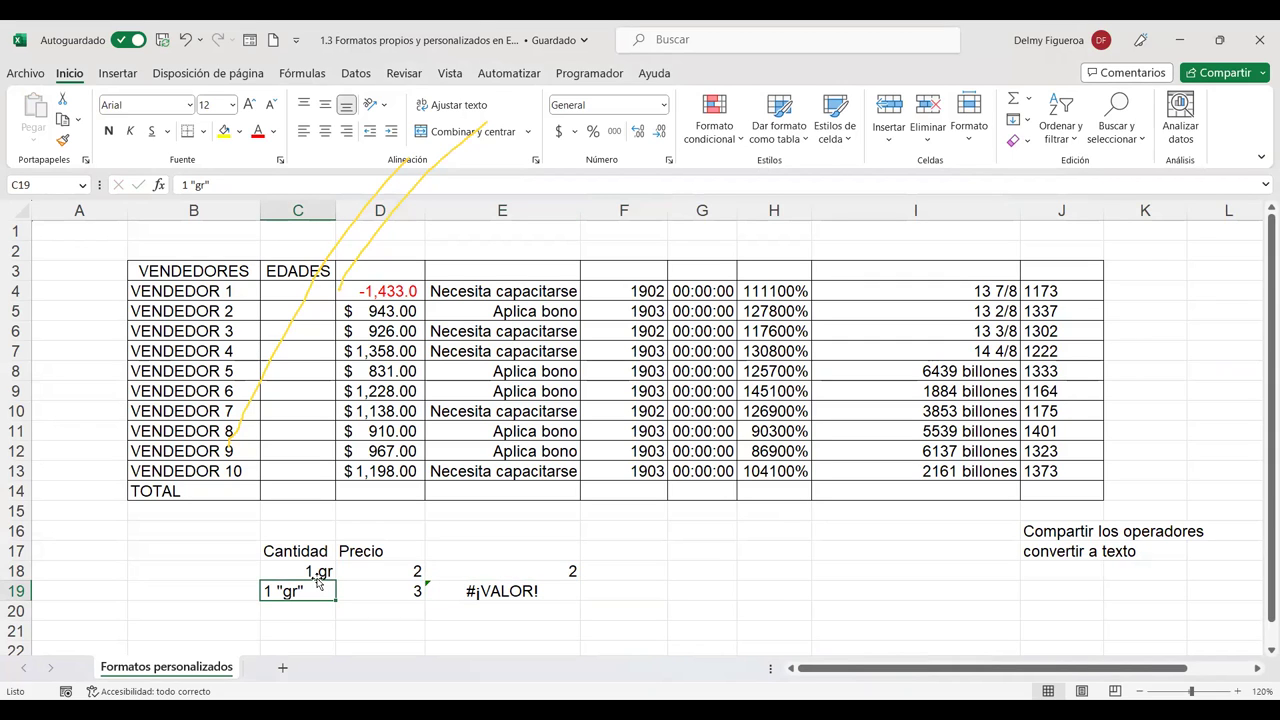
{"action": "double_click", "coordinate": [318, 583]}
{"action": "key", "text": "BackSpace"}
{"action": "key", "text": "BackSpace"}
{"action": "key", "text": "BackSpace"}
{"action": "key", "text": "BackSpace"}
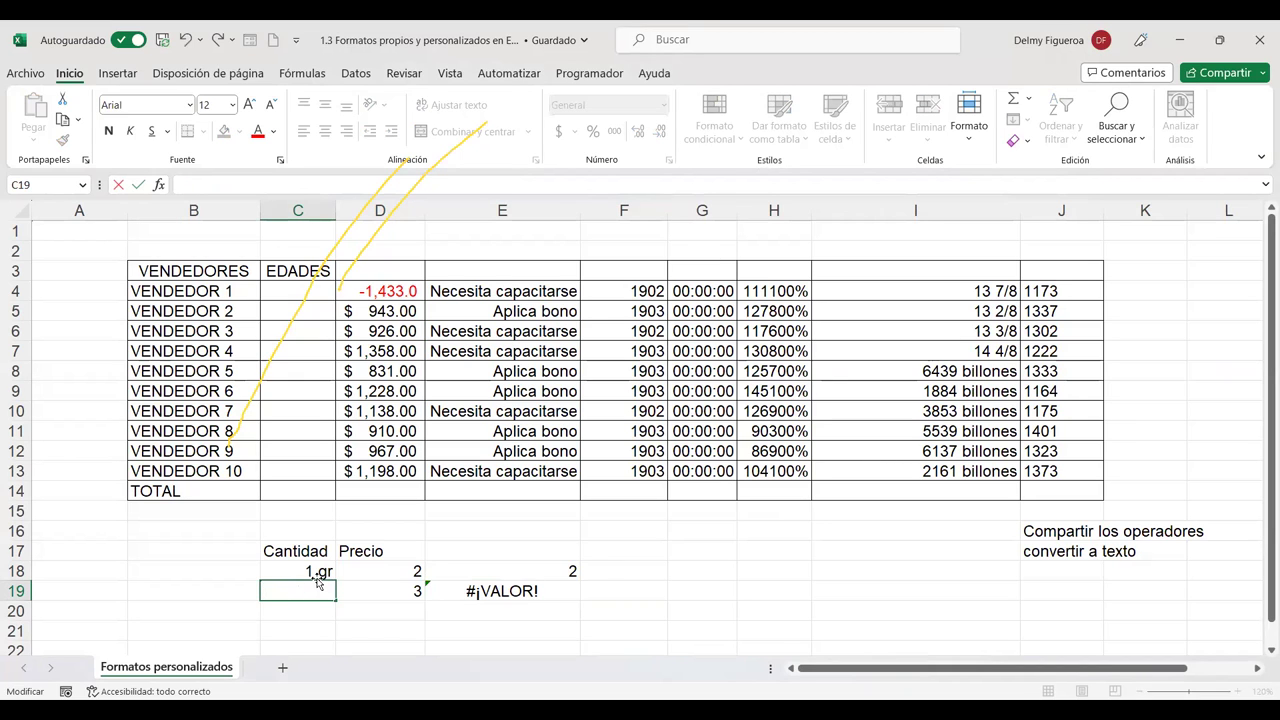
{"action": "type", "text": "2"}
{"action": "key", "text": "Return"}
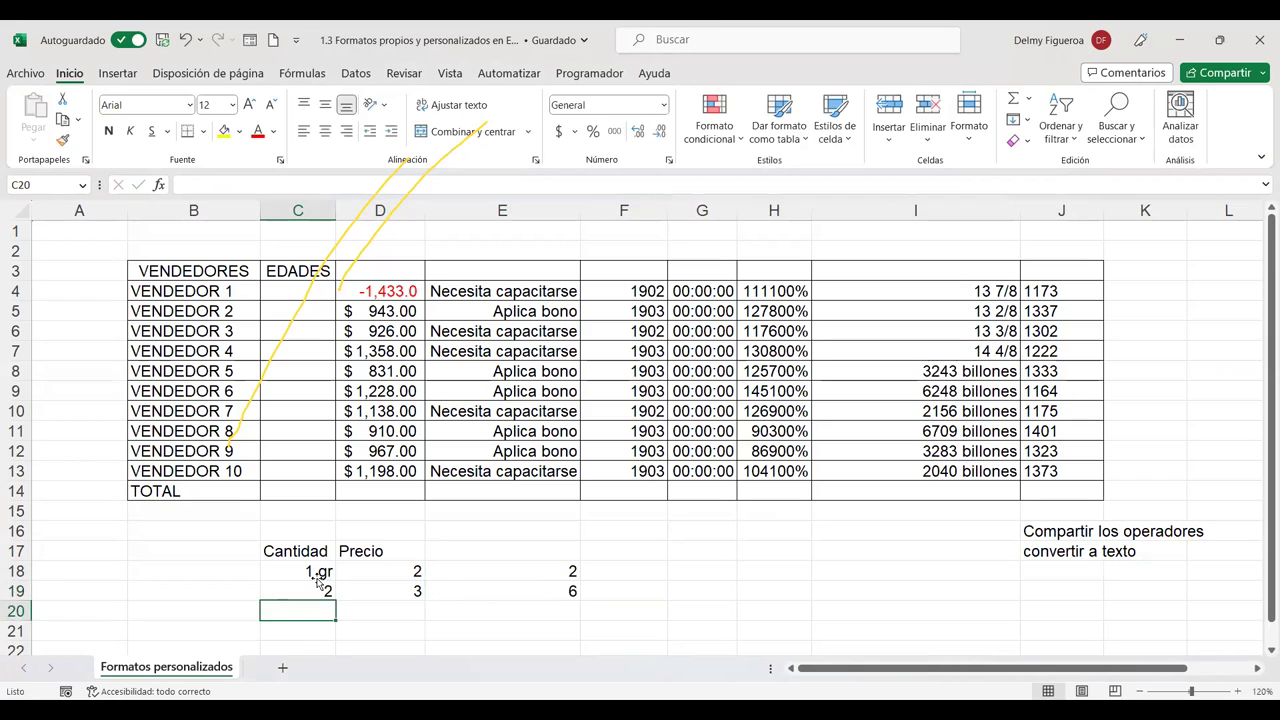
Step: Give C19 the custom number format 0 "onz" so it displays 2 onz
{"action": "key", "text": "Up"}
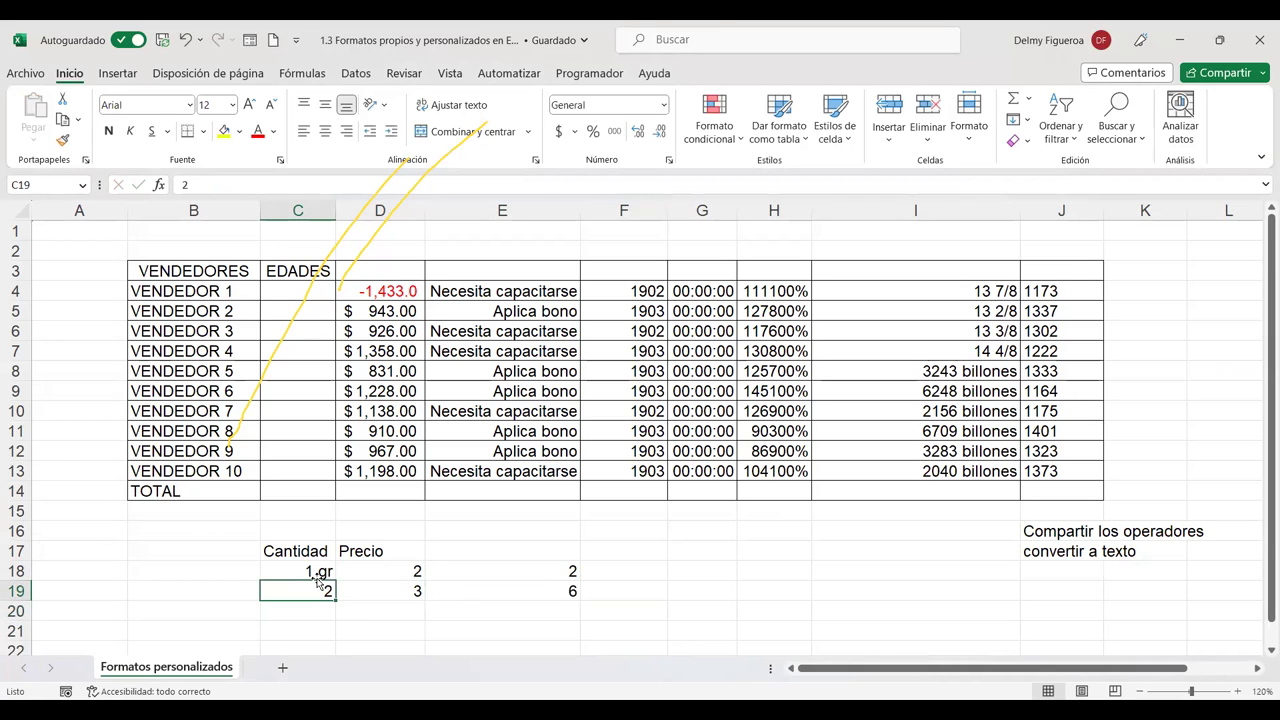
{"action": "key", "text": "ctrl+1"}
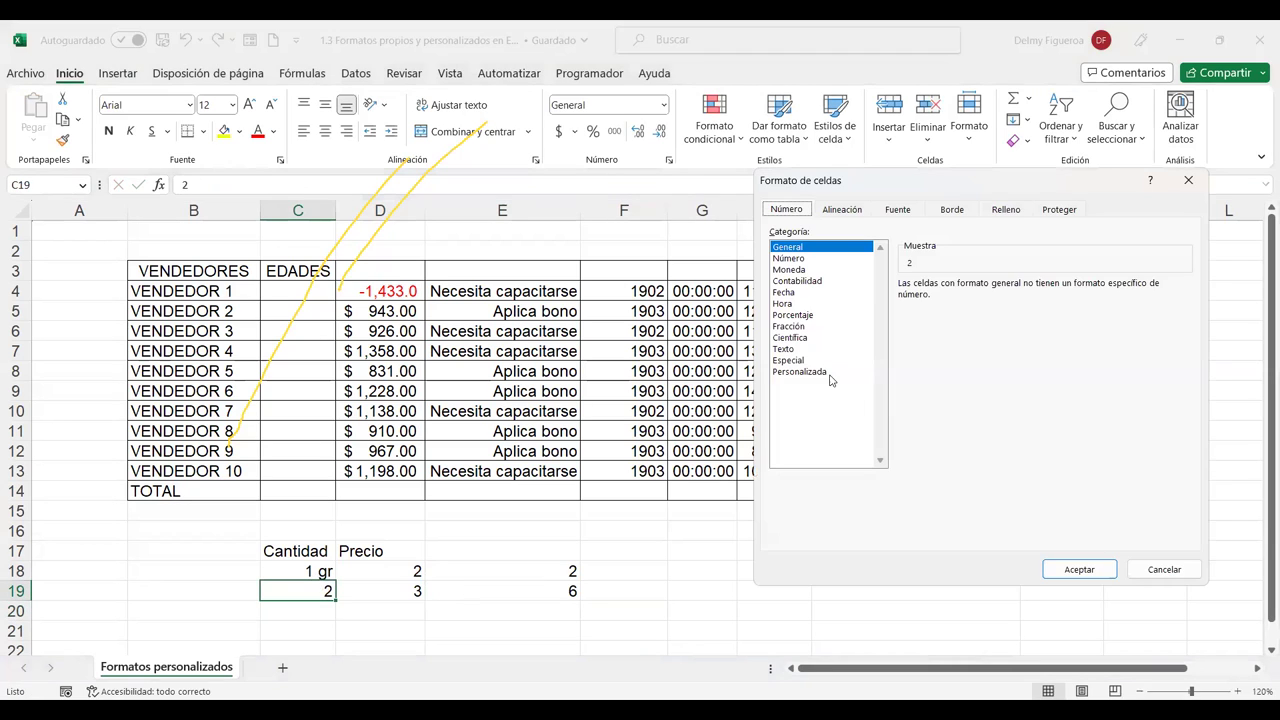
{"action": "left_click", "coordinate": [828, 372]}
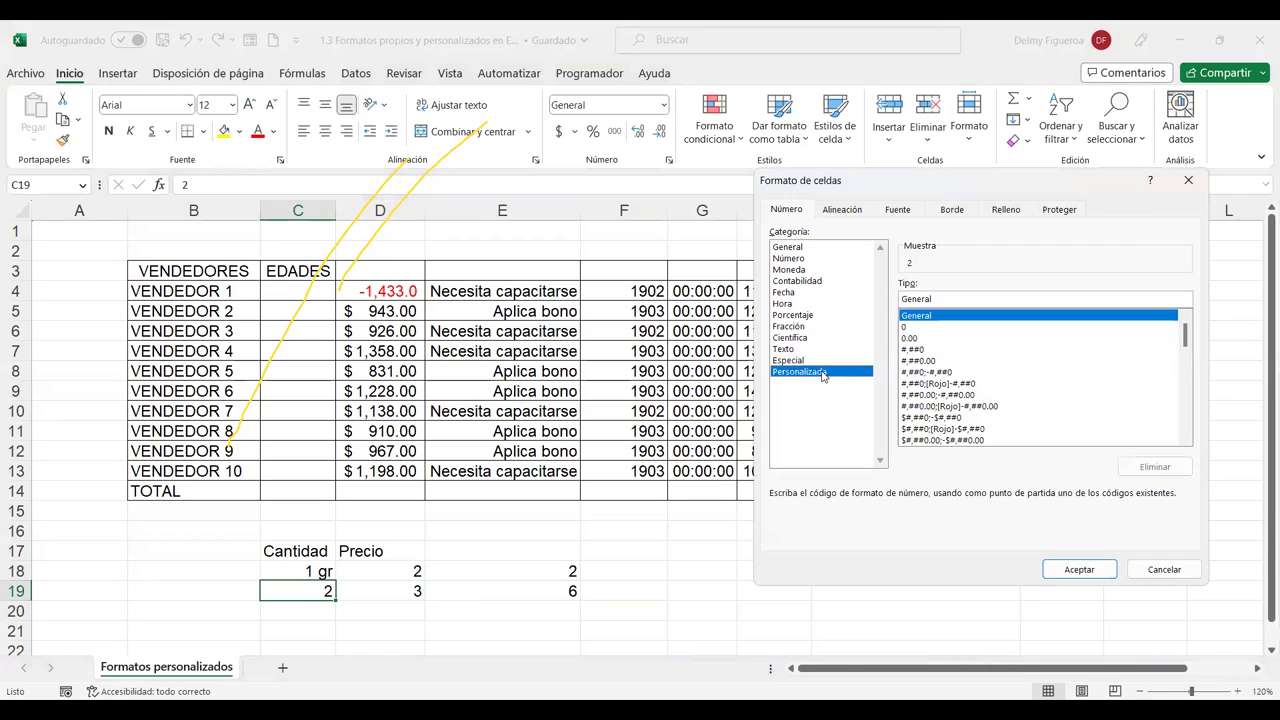
{"action": "left_click", "coordinate": [914, 328]}
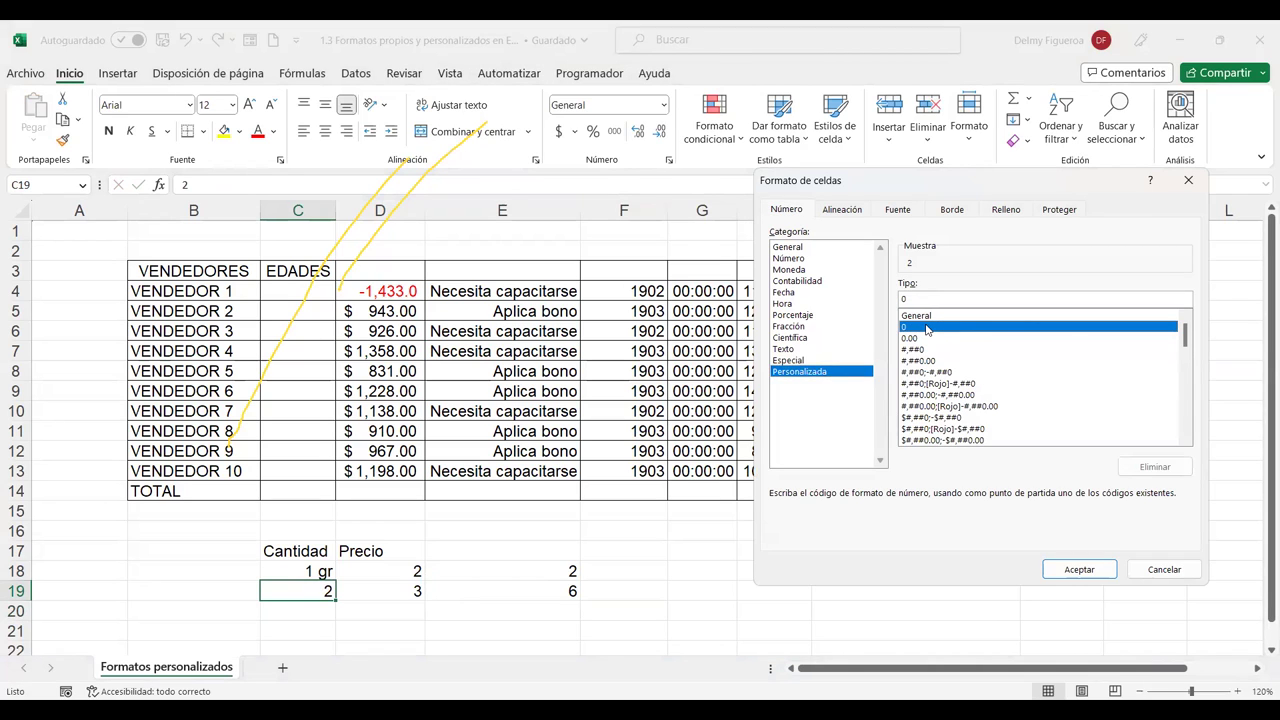
{"action": "left_click", "coordinate": [925, 339]}
{"action": "left_click", "coordinate": [915, 328]}
{"action": "left_click", "coordinate": [930, 301]}
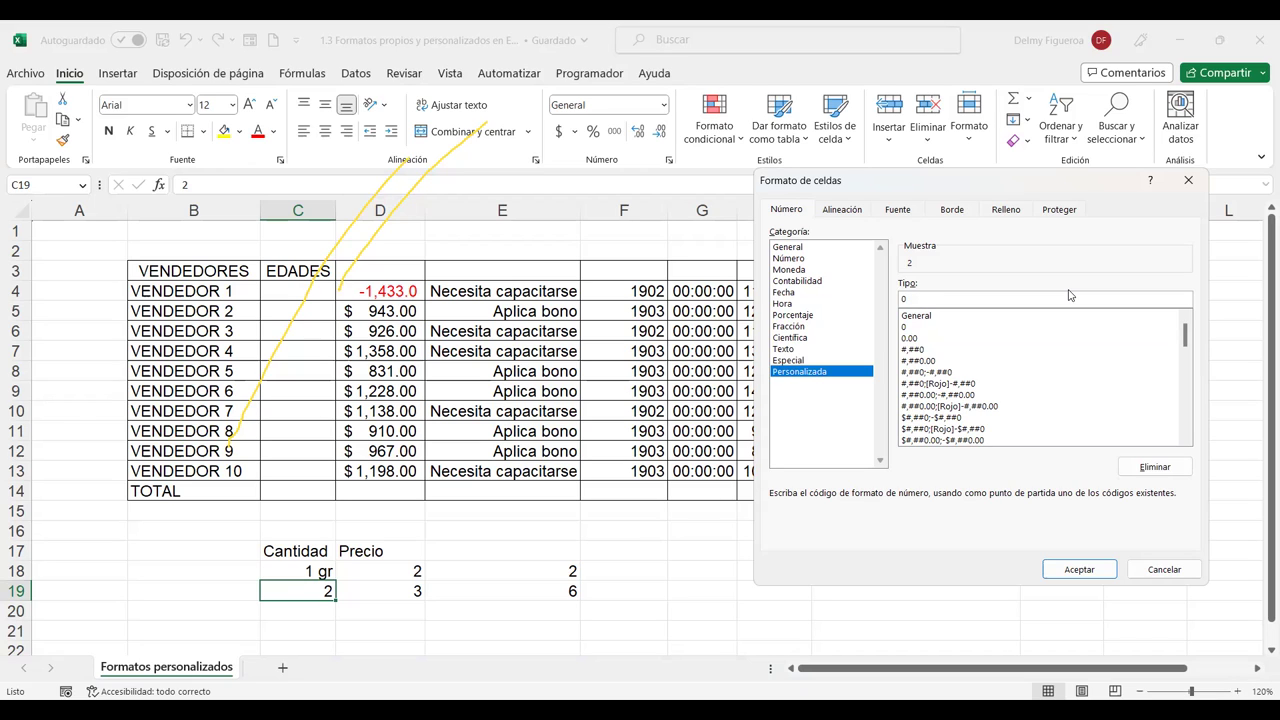
{"action": "type", "text": "\"onz\""}
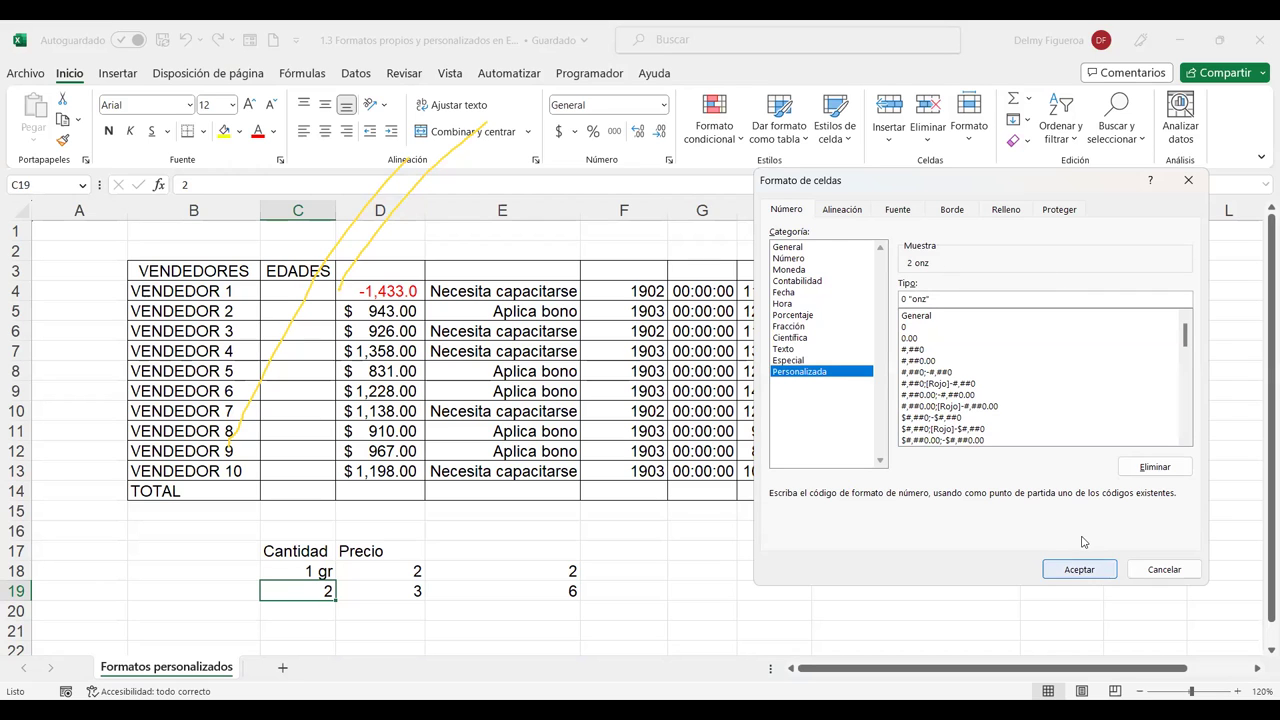
{"action": "left_click", "coordinate": [1077, 577]}
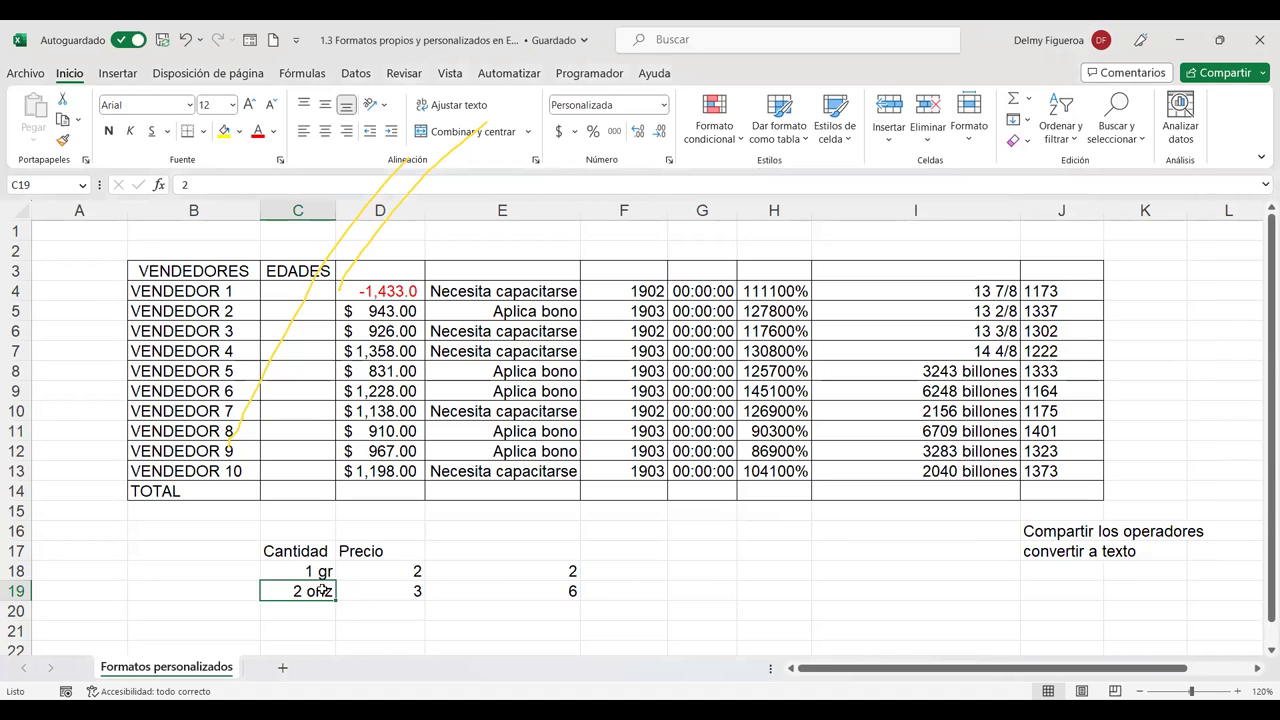
Step: Check that E19 still shows 6 and C19 shows 2 onz, then select F16
{"action": "left_click", "coordinate": [547, 591]}
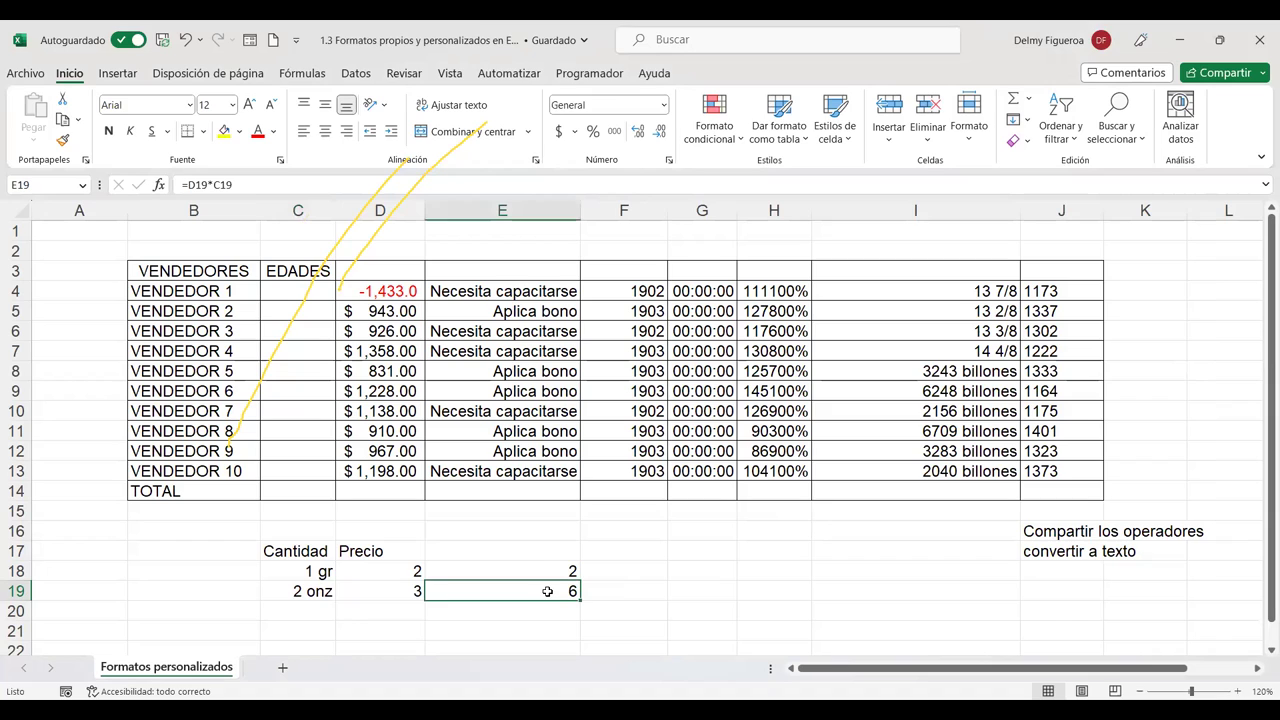
{"action": "left_click", "coordinate": [310, 592]}
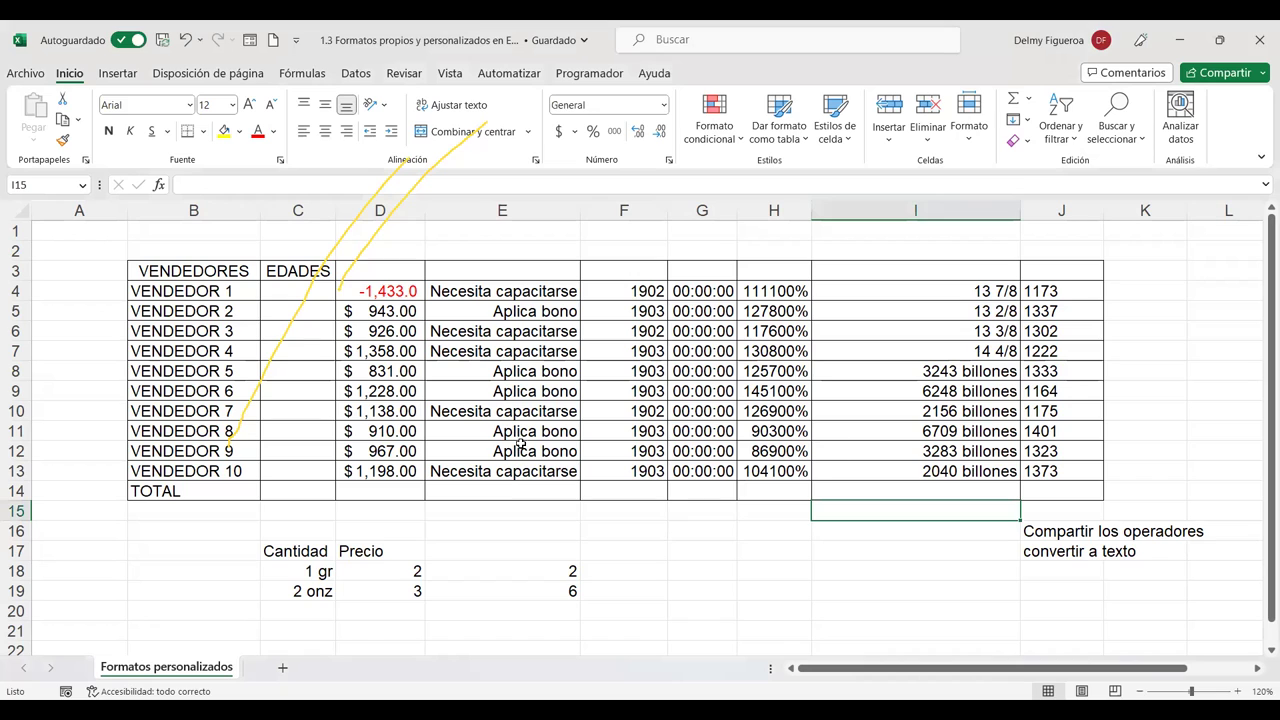
{"action": "left_click", "coordinate": [626, 540]}
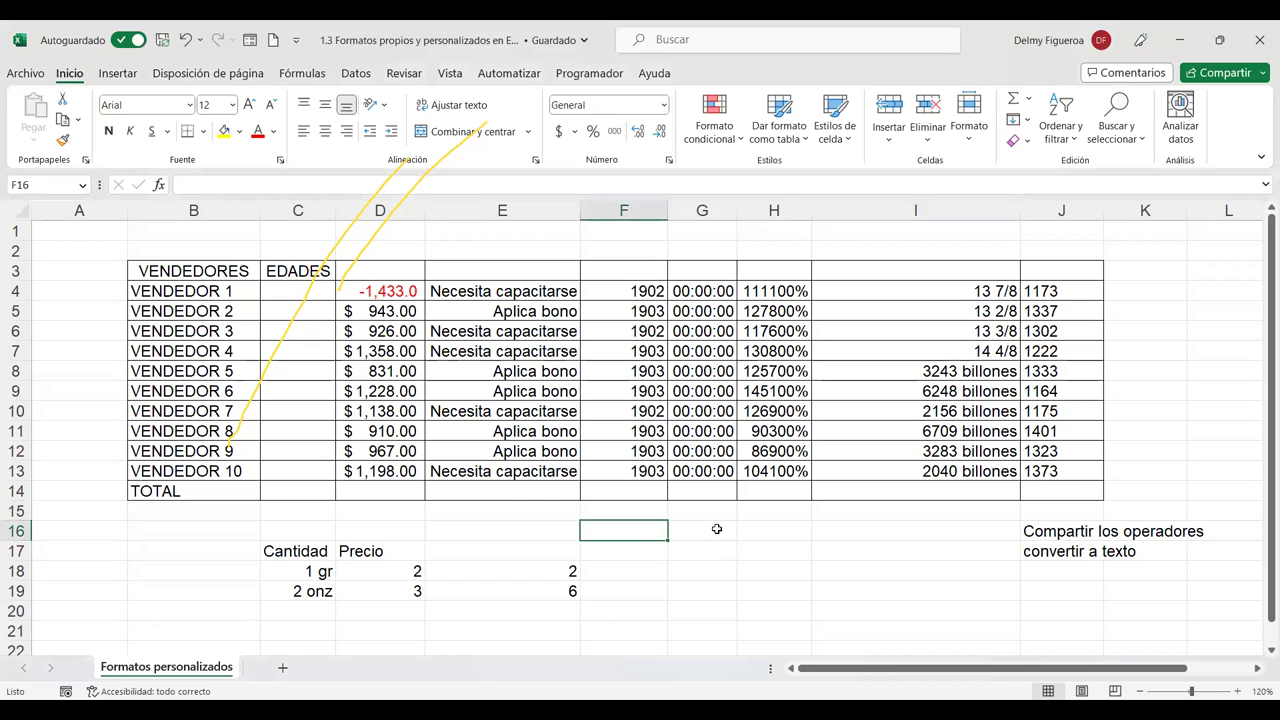
Step: Open Format Cells for F16 and scroll through the custom number format codes
{"action": "key", "text": "ctrl+1"}
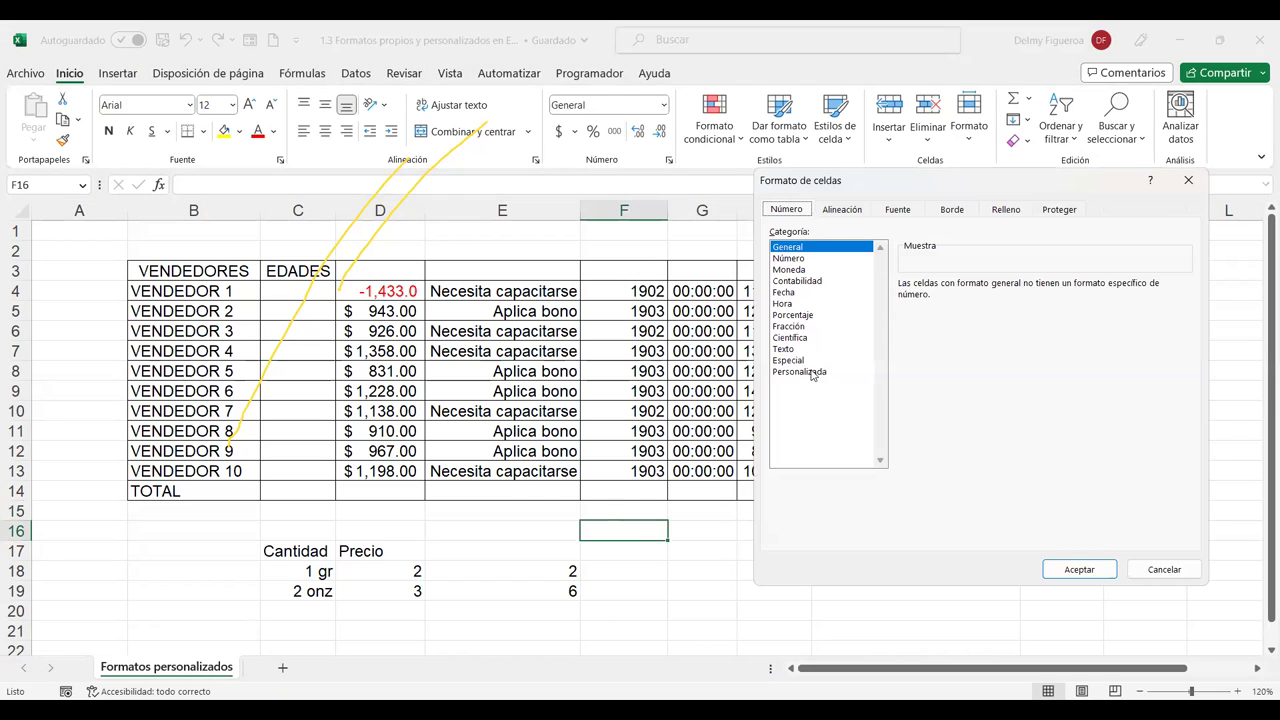
{"action": "left_click", "coordinate": [812, 371]}
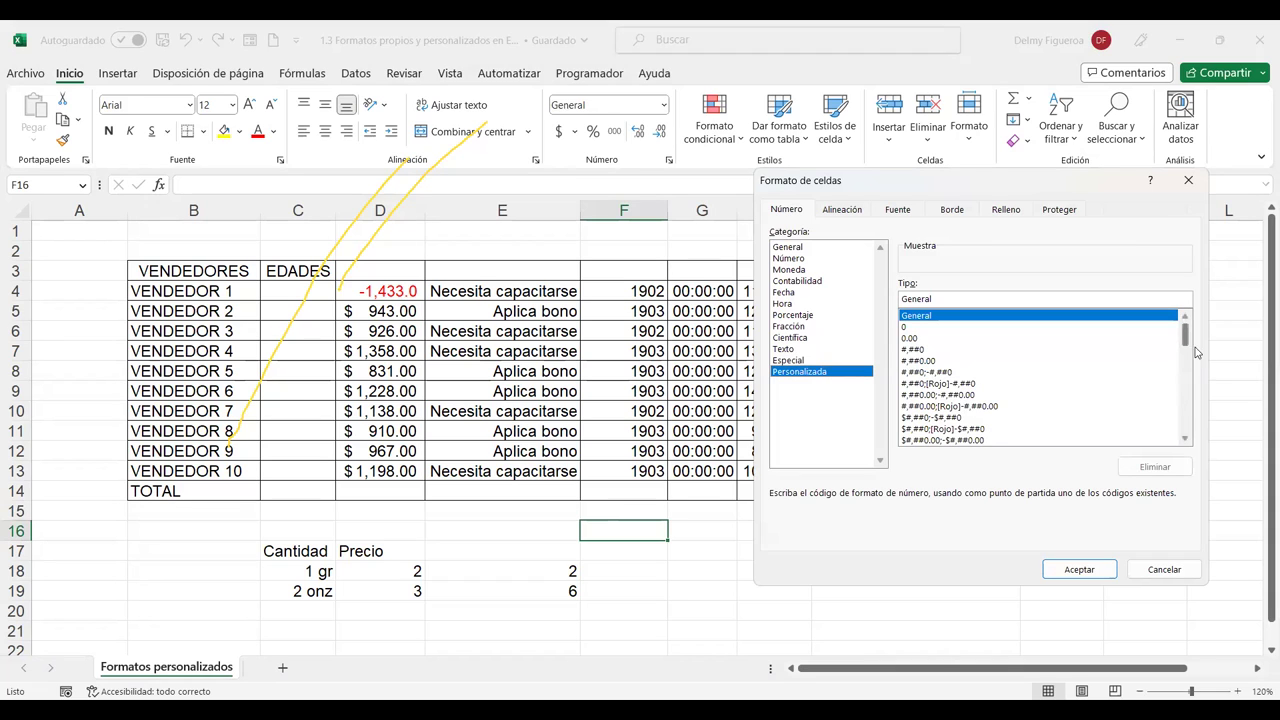
{"action": "left_click_drag", "start_coordinate": [1185, 337], "coordinate": [1189, 376]}
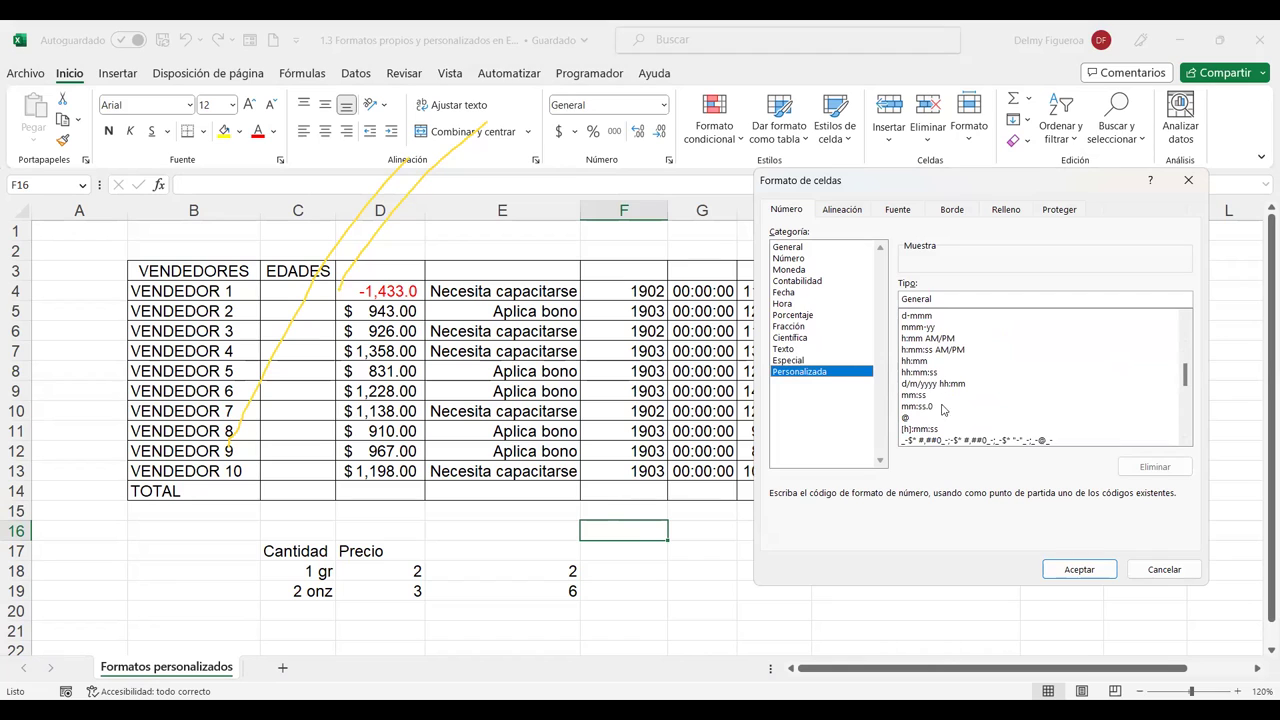
{"action": "left_click_drag", "start_coordinate": [1187, 378], "coordinate": [1189, 430]}
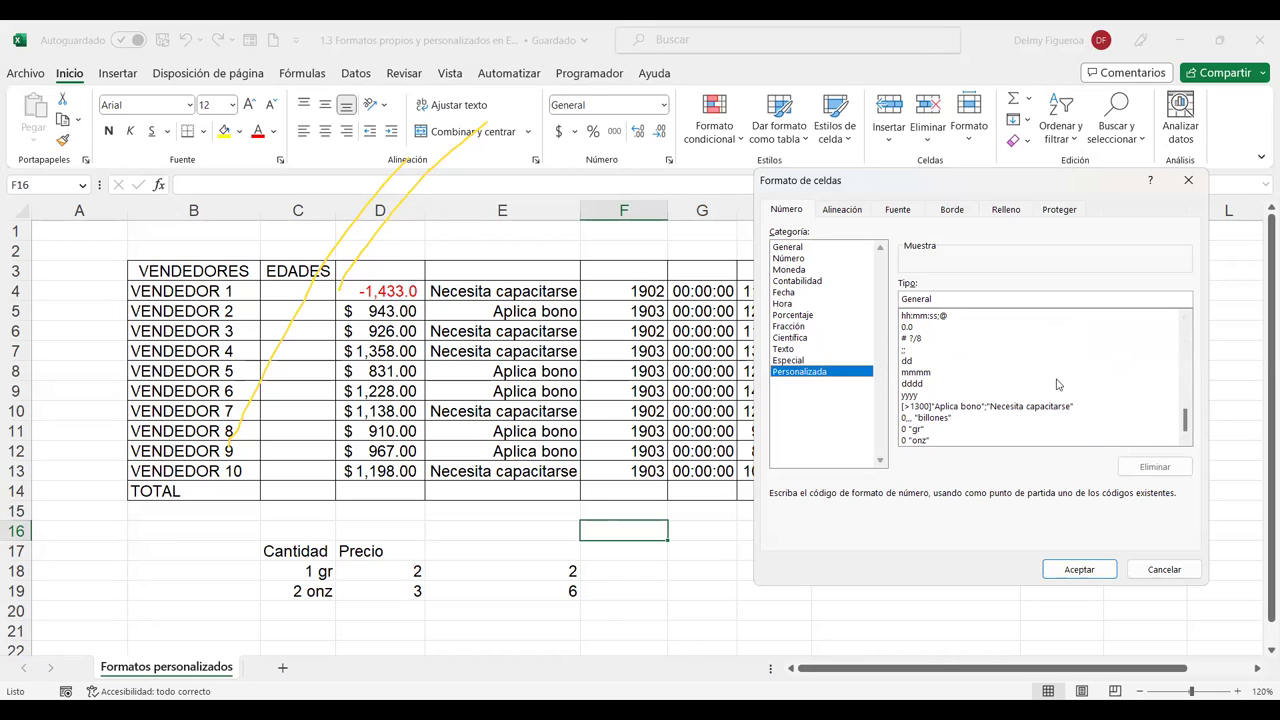
{"action": "mouse_move", "coordinate": [1186, 420]}
{"action": "left_mouse_down"}
{"action": "mouse_move", "coordinate": [1188, 332]}
{"action": "mouse_move", "coordinate": [1188, 444]}
{"action": "left_mouse_up"}
Step: Review General horizontal and Inferior vertical alignment, then cancel without applying changes
{"action": "left_click", "coordinate": [843, 210]}
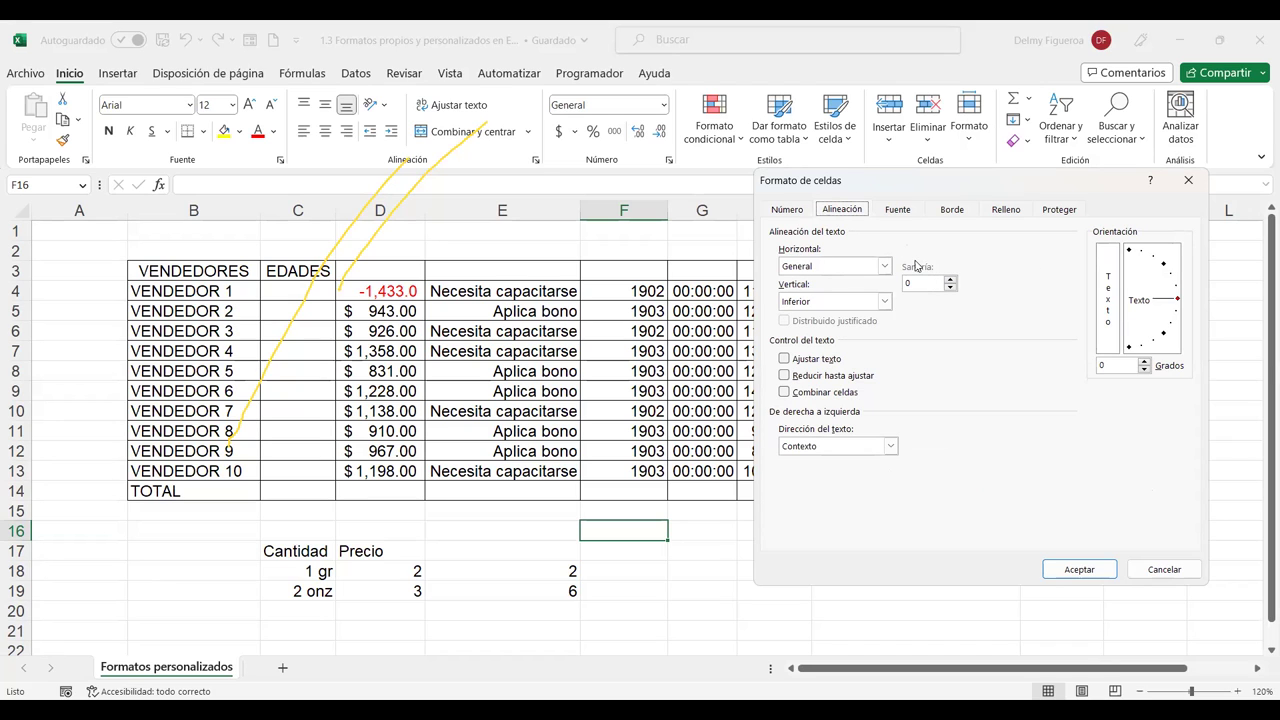
{"action": "left_click", "coordinate": [885, 268]}
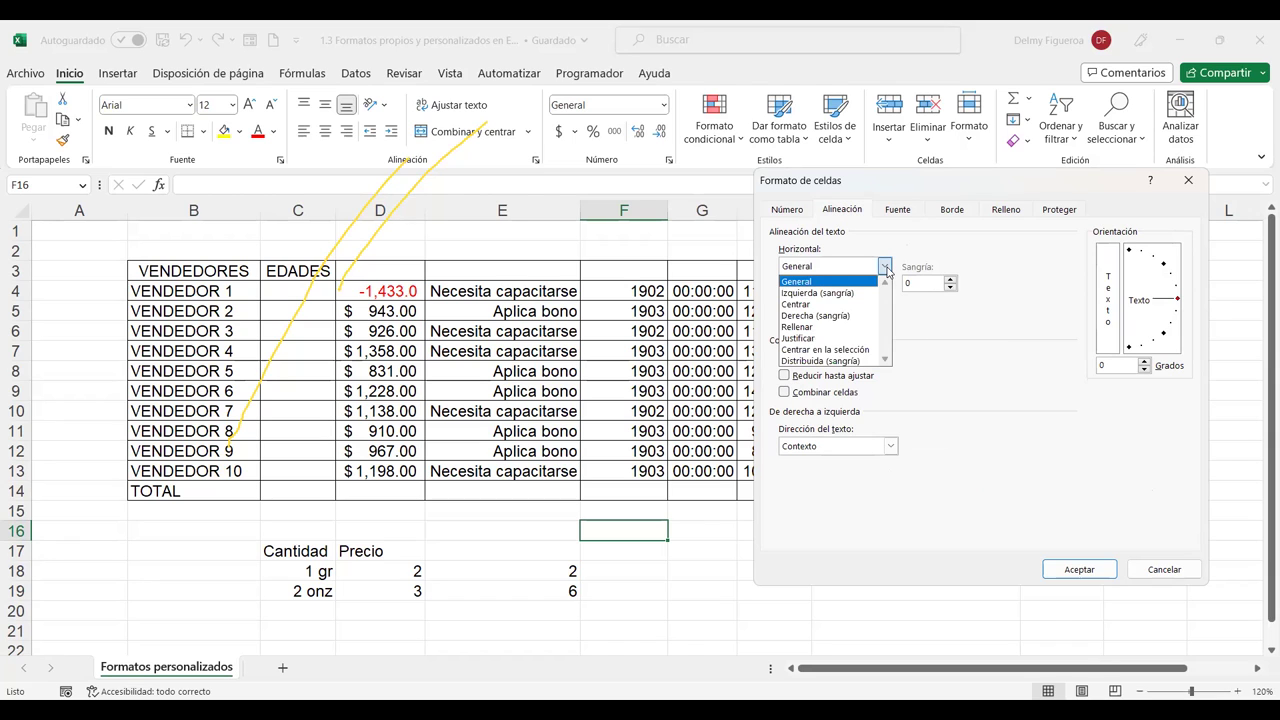
{"action": "left_click", "coordinate": [886, 270]}
{"action": "left_click", "coordinate": [885, 302]}
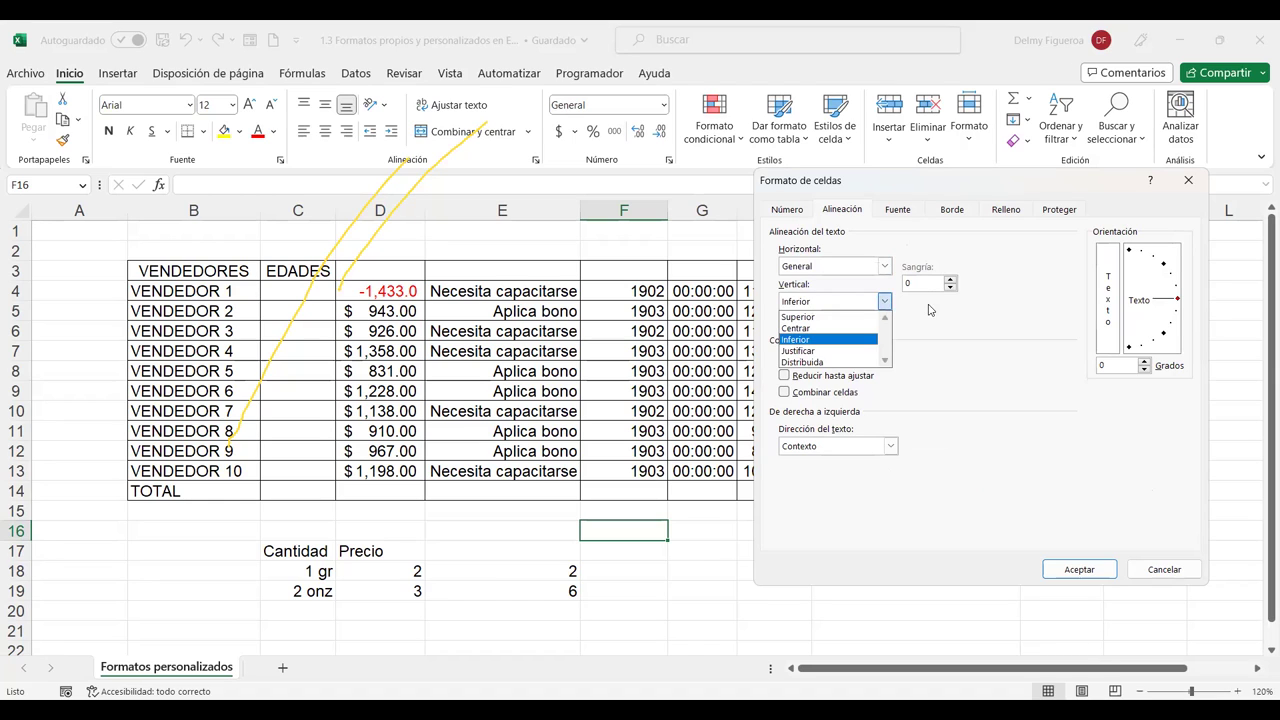
{"action": "left_click", "coordinate": [952, 284]}
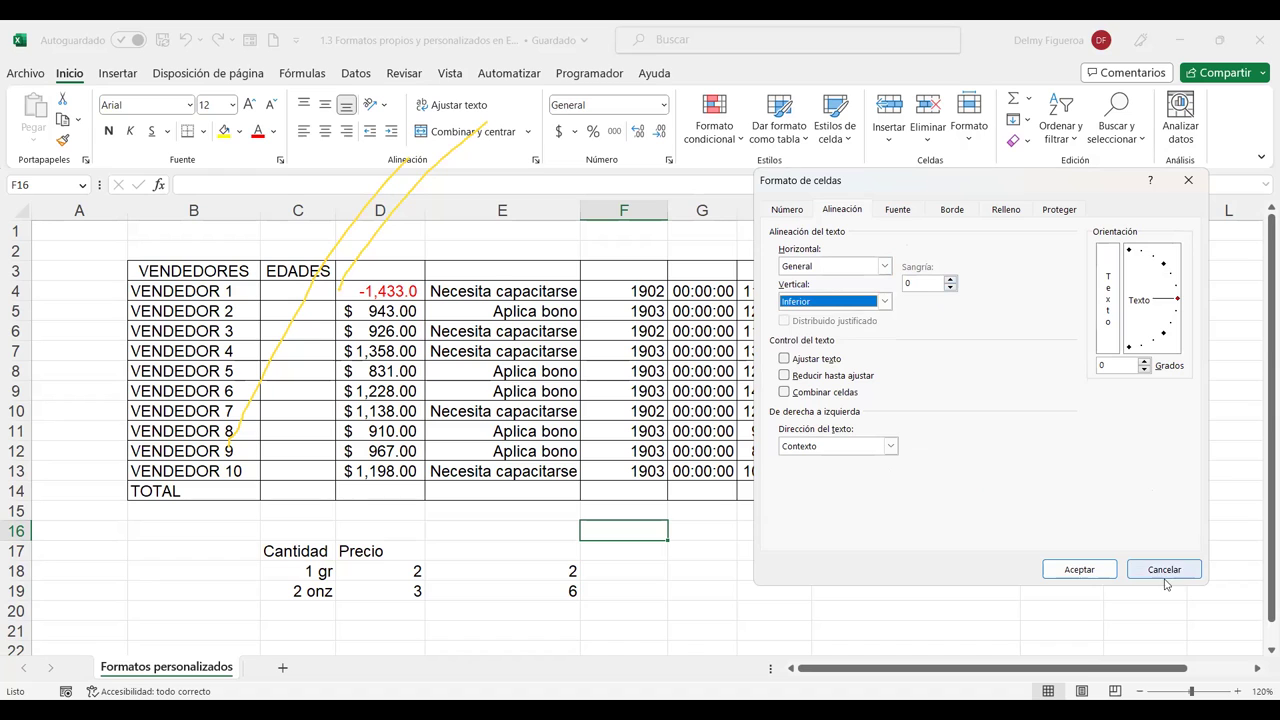
{"action": "left_click", "coordinate": [1192, 568]}
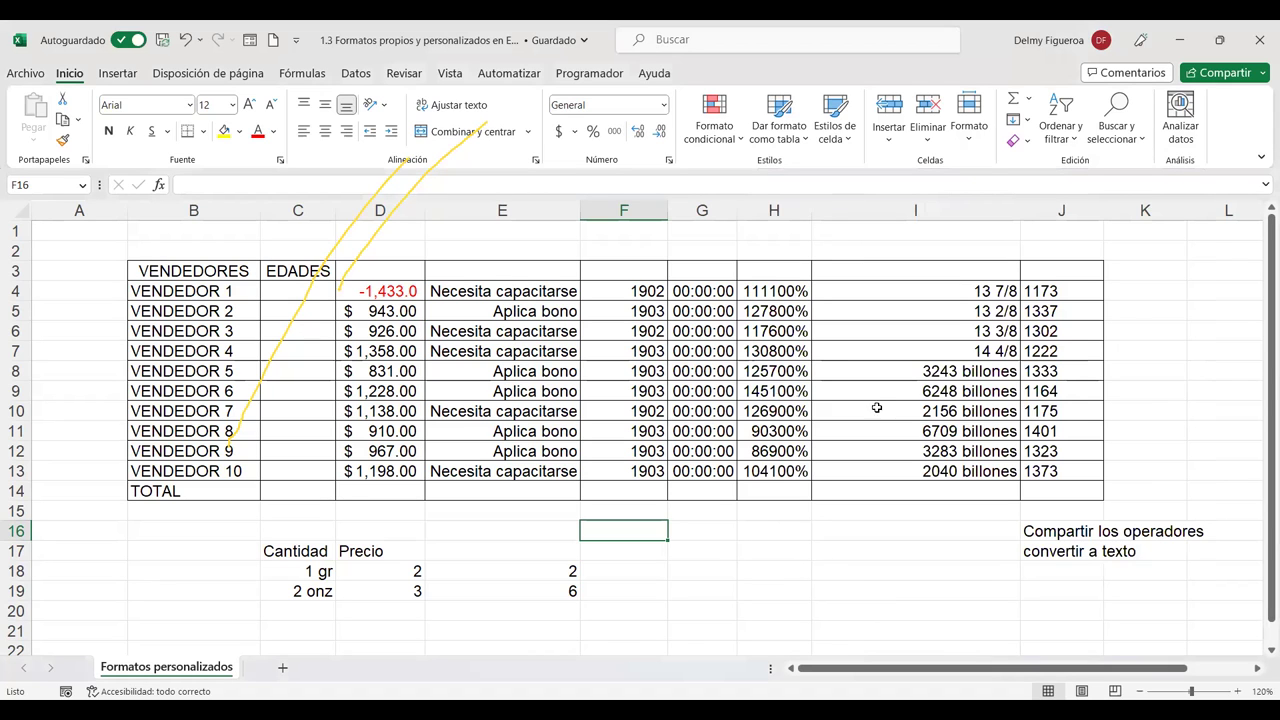
Step: Narrow columns I and E so Necesita capacitarse shows as ####, then select E4:E13
{"action": "mouse_move", "coordinate": [1020, 211]}
{"action": "left_mouse_down"}
{"action": "mouse_move", "coordinate": [876, 225]}
{"action": "mouse_move", "coordinate": [927, 218]}
{"action": "left_mouse_up"}
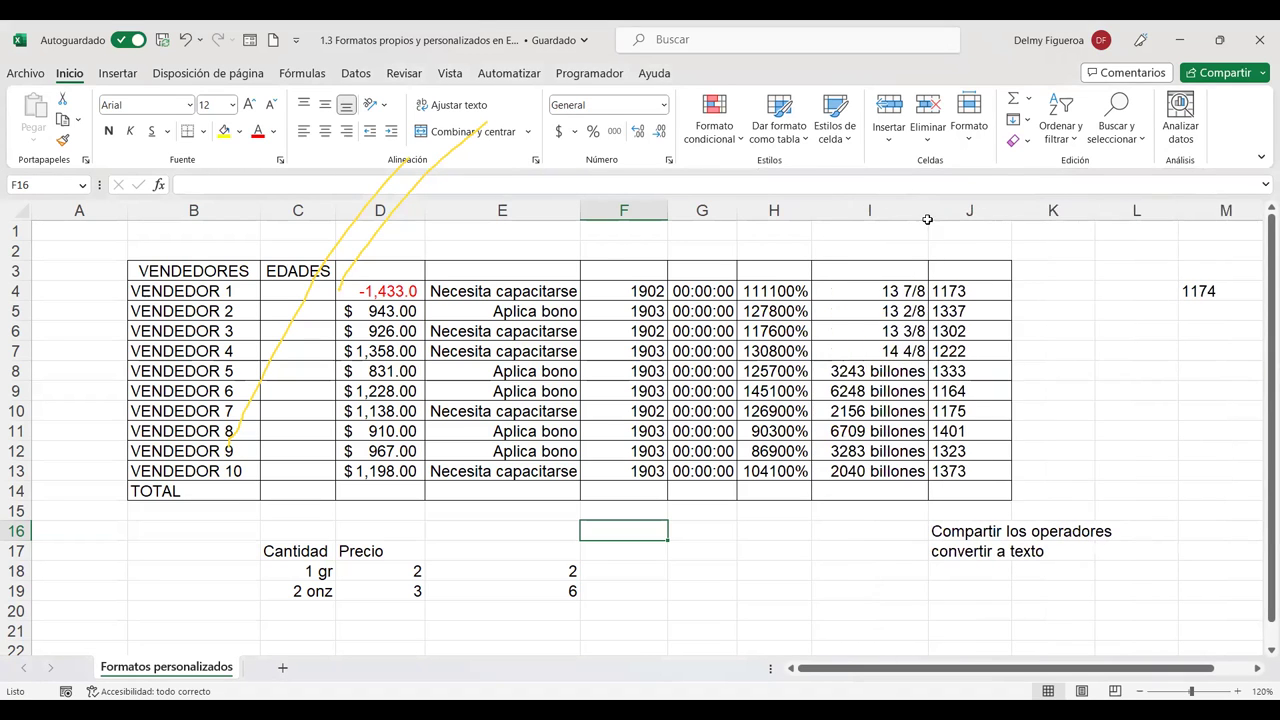
{"action": "mouse_move", "coordinate": [580, 212]}
{"action": "left_mouse_down"}
{"action": "mouse_move", "coordinate": [536, 212]}
{"action": "mouse_move", "coordinate": [552, 213]}
{"action": "left_mouse_up"}
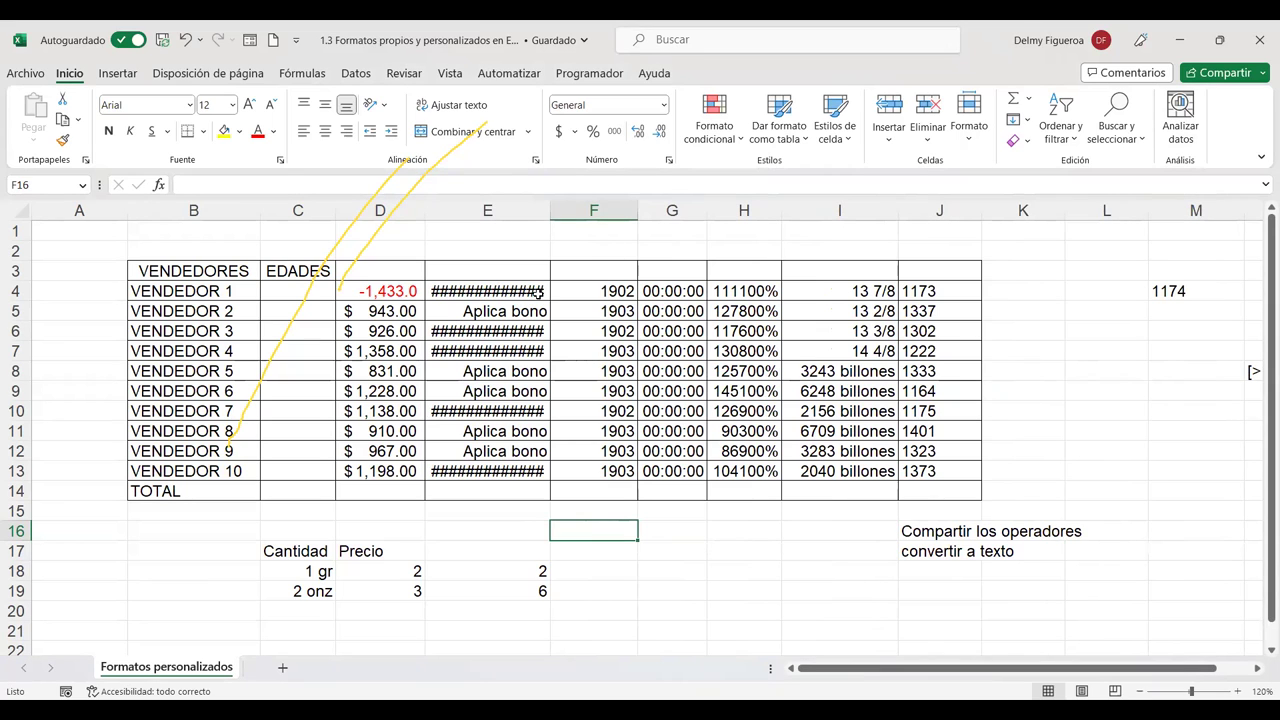
{"action": "mouse_move", "coordinate": [525, 291]}
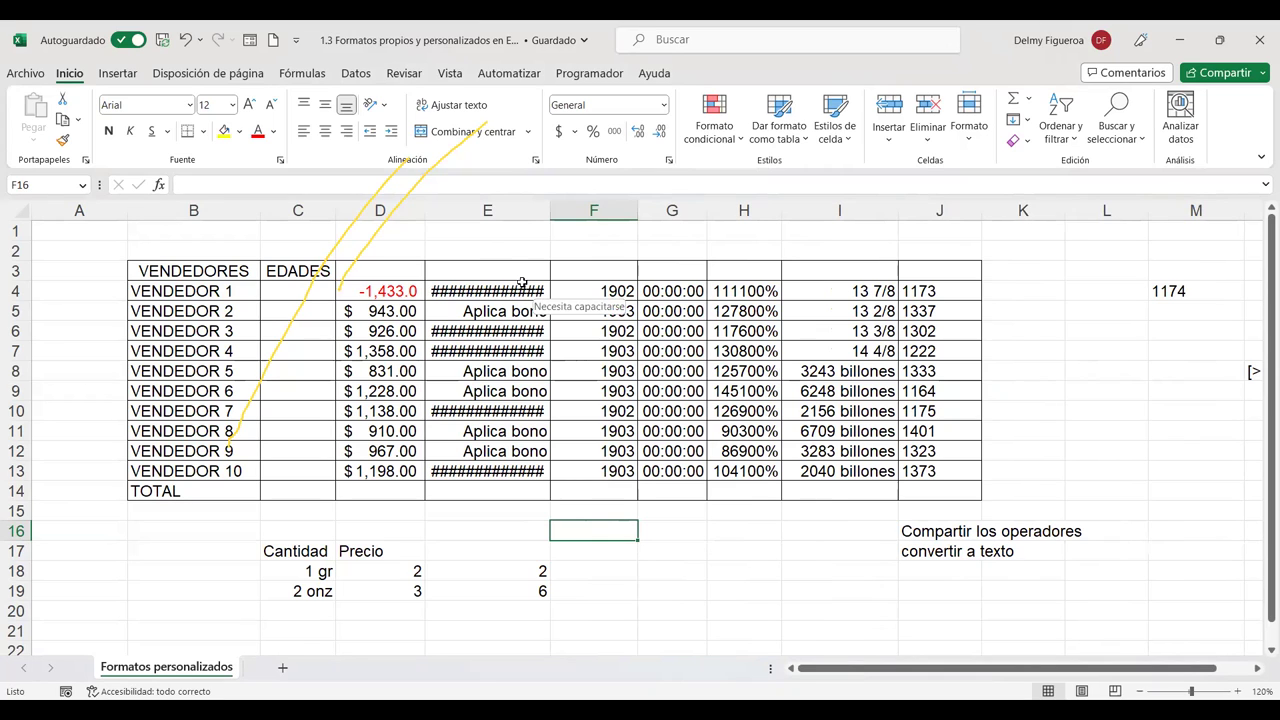
{"action": "left_click_drag", "start_coordinate": [520, 291], "coordinate": [520, 471]}
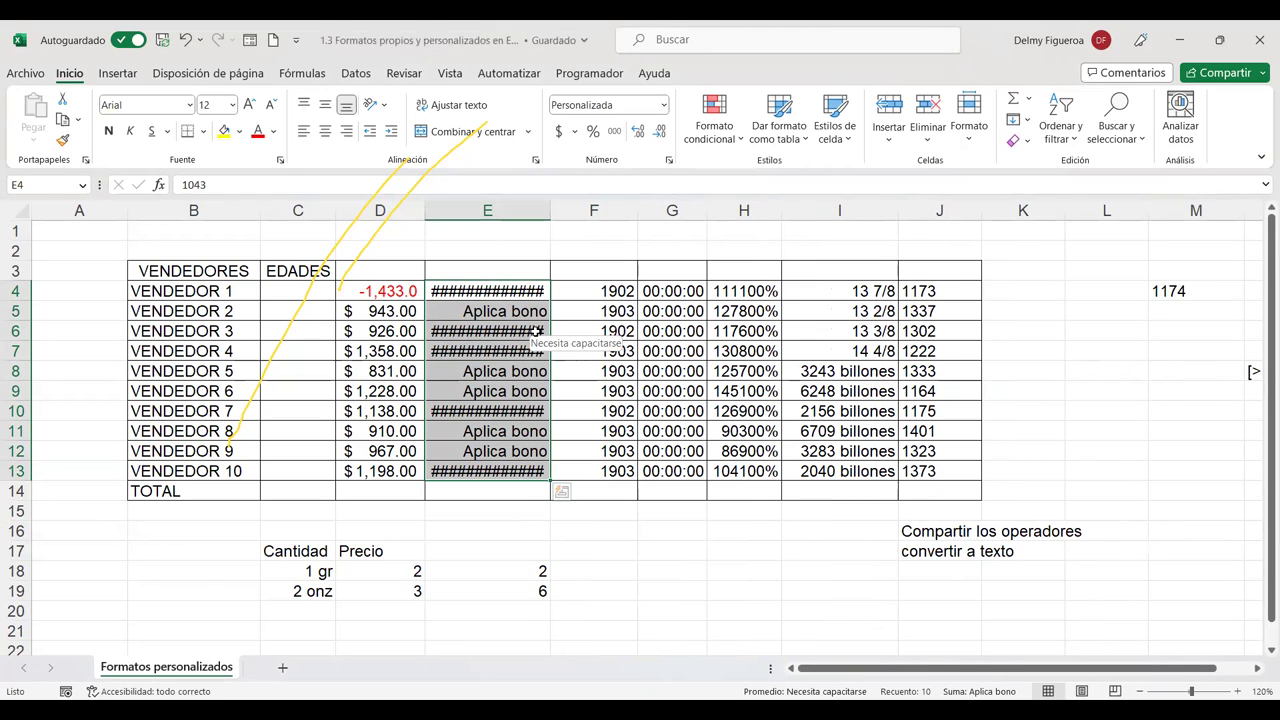
Step: Apply Ajustar texto to the selected cells, then reselect cells in column E
{"action": "key", "text": "ctrl+1"}
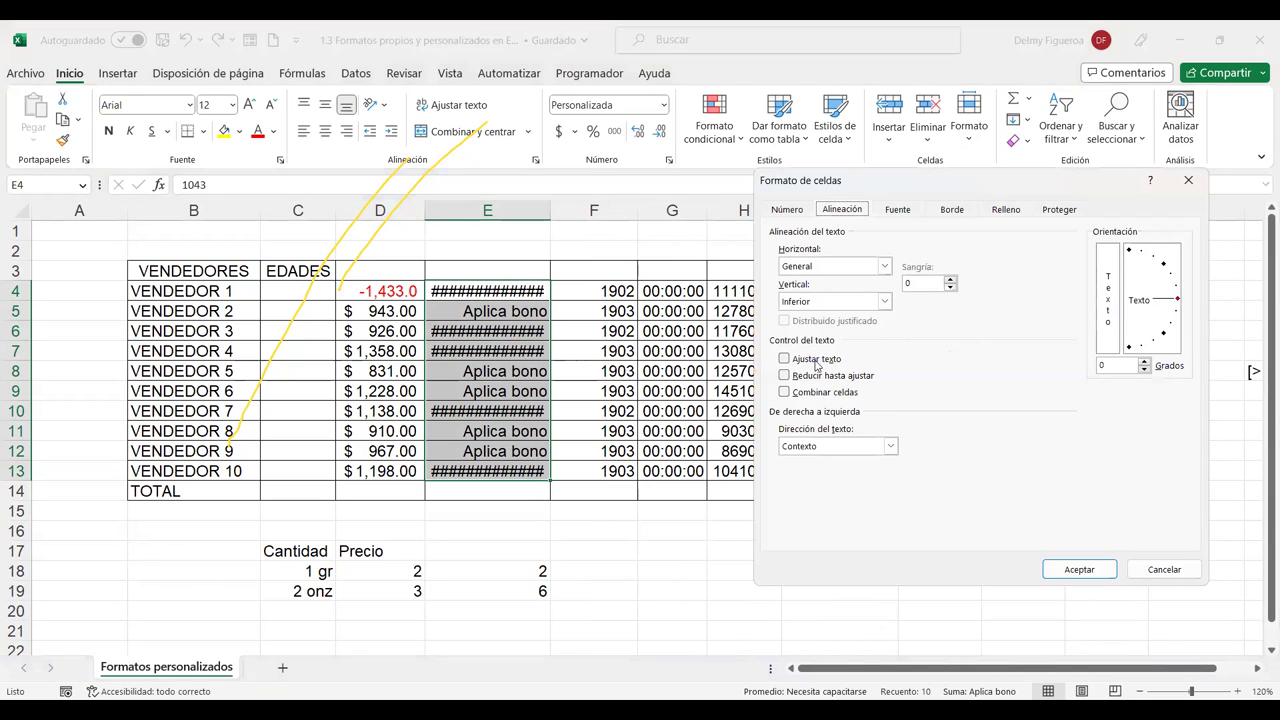
{"action": "left_click", "coordinate": [815, 360]}
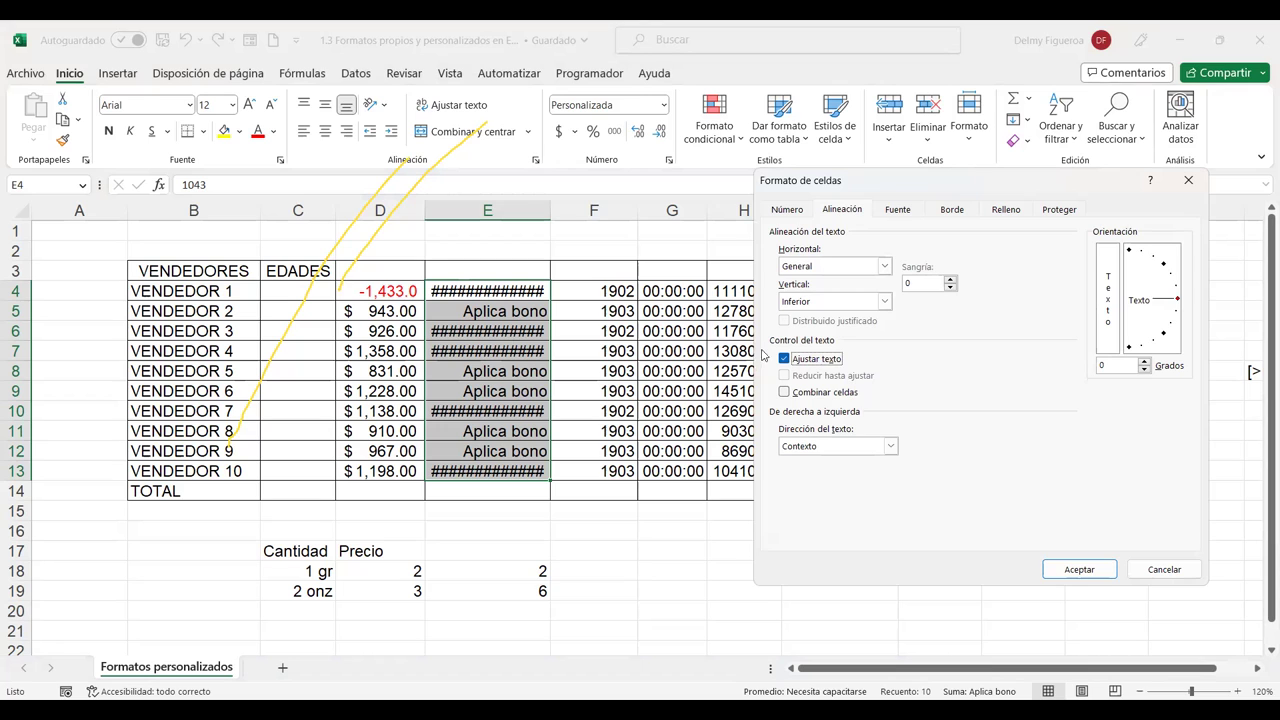
{"action": "left_click", "coordinate": [1077, 567]}
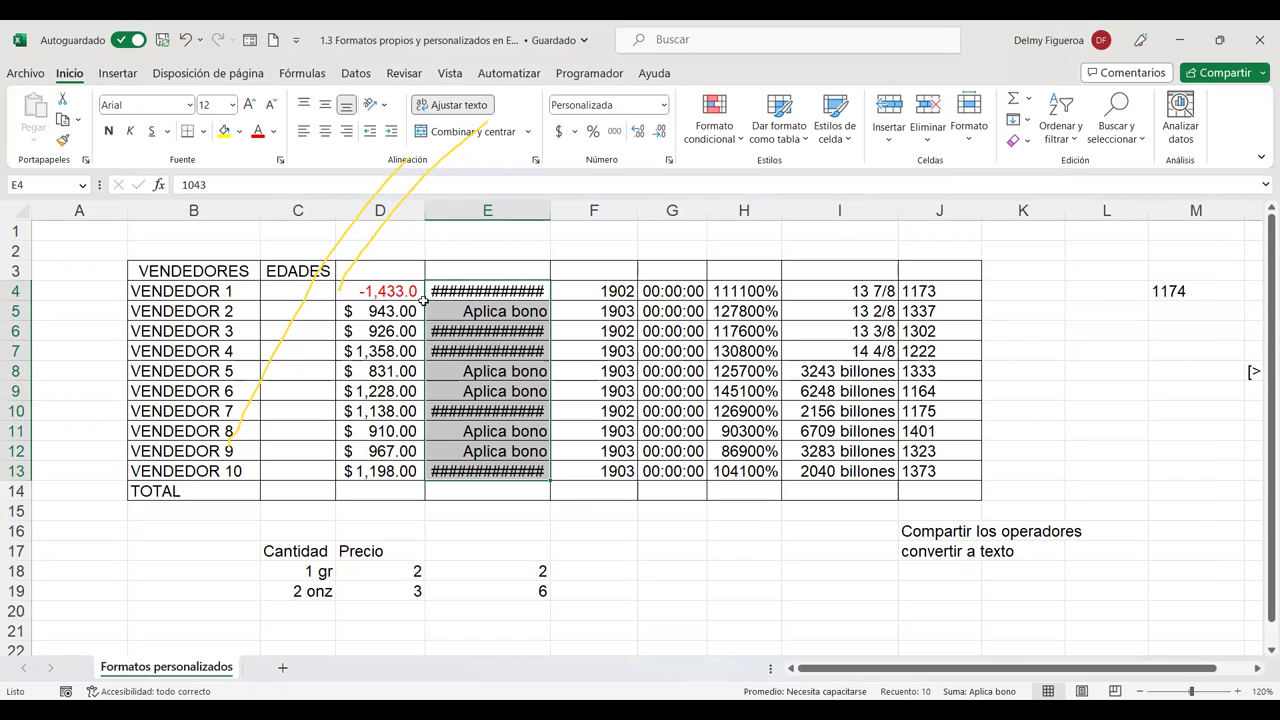
{"action": "left_click", "coordinate": [476, 293]}
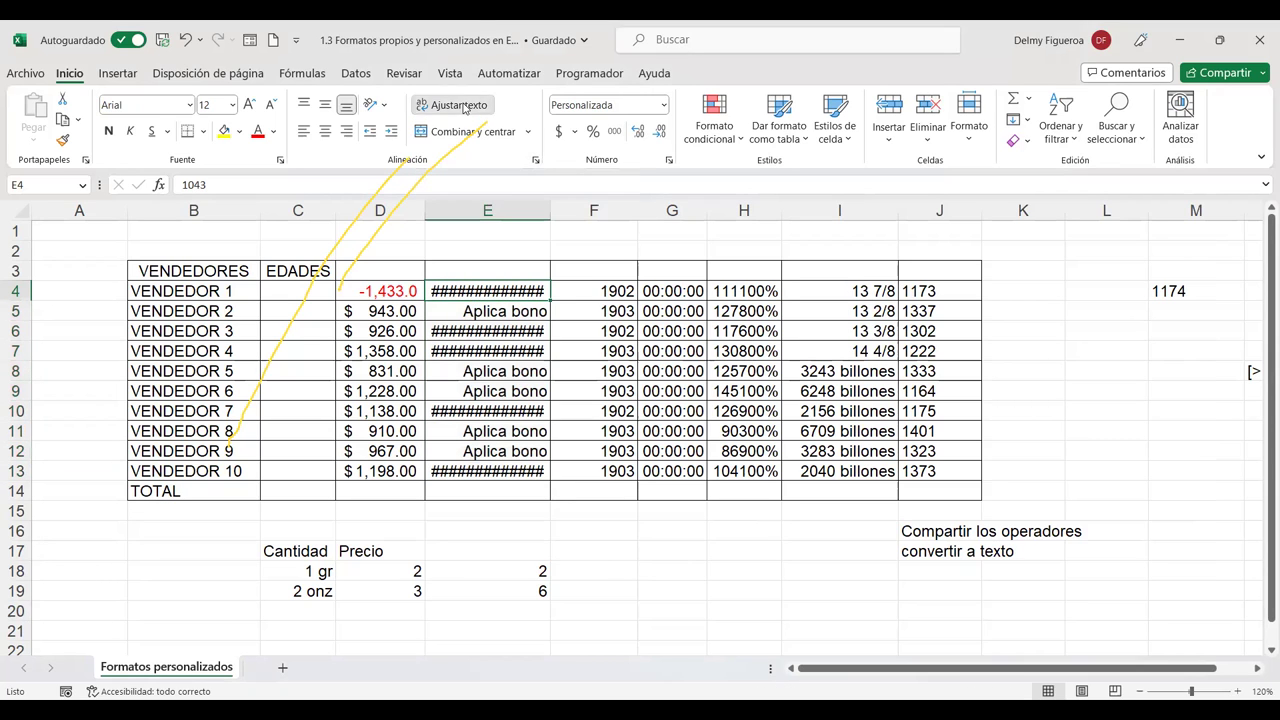
{"action": "left_click", "coordinate": [518, 328]}
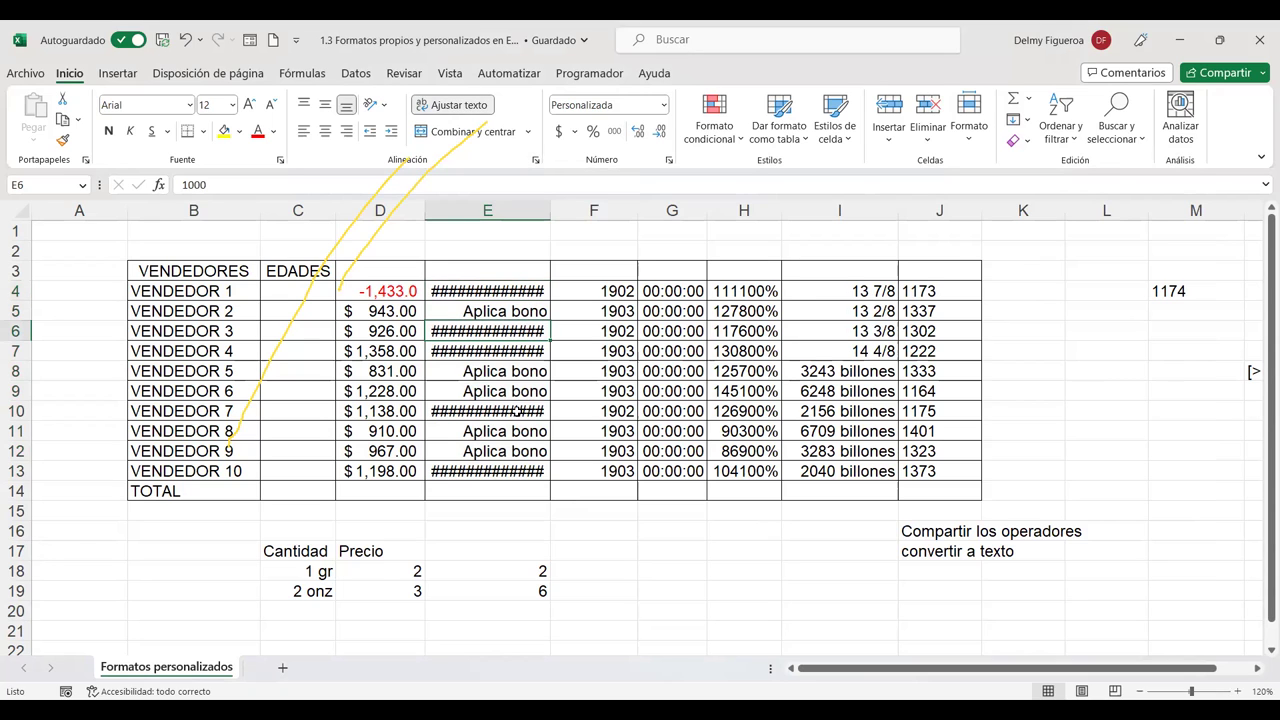
{"action": "left_click_drag", "start_coordinate": [494, 288], "coordinate": [494, 274]}
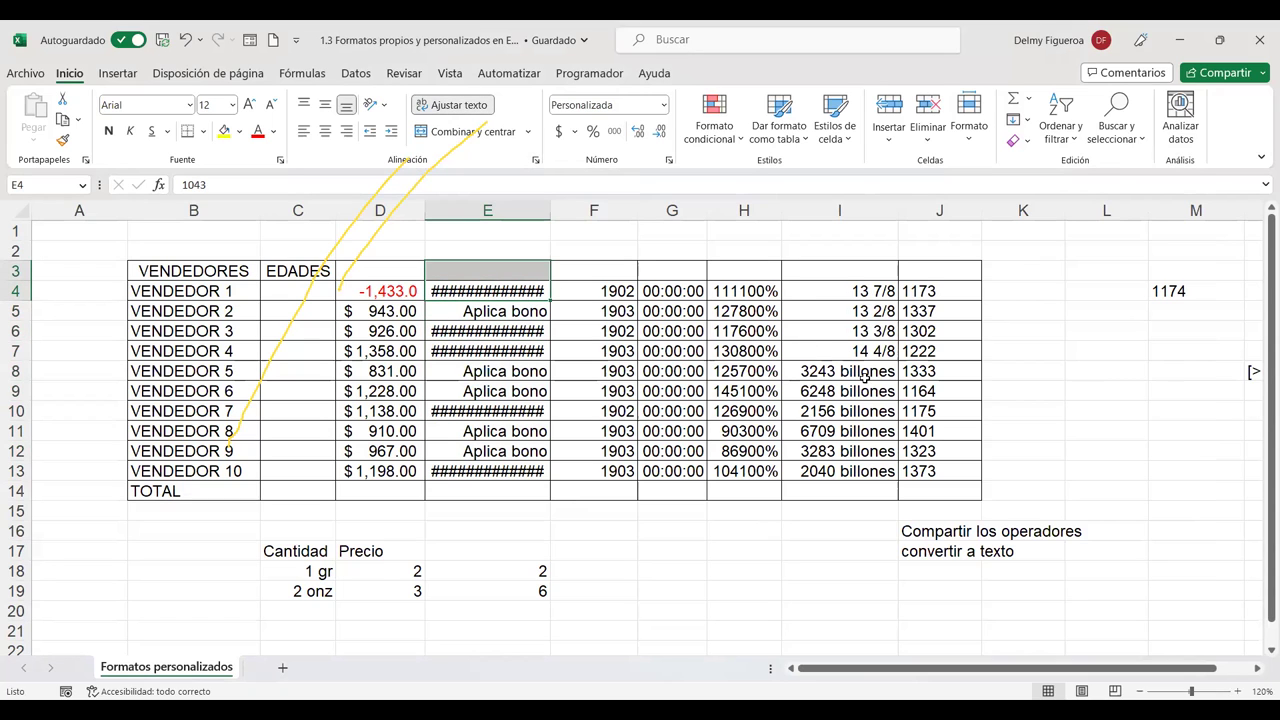
Step: Narrow column I further so its billones values show ####
{"action": "left_click_drag", "start_coordinate": [897, 206], "coordinate": [870, 206]}
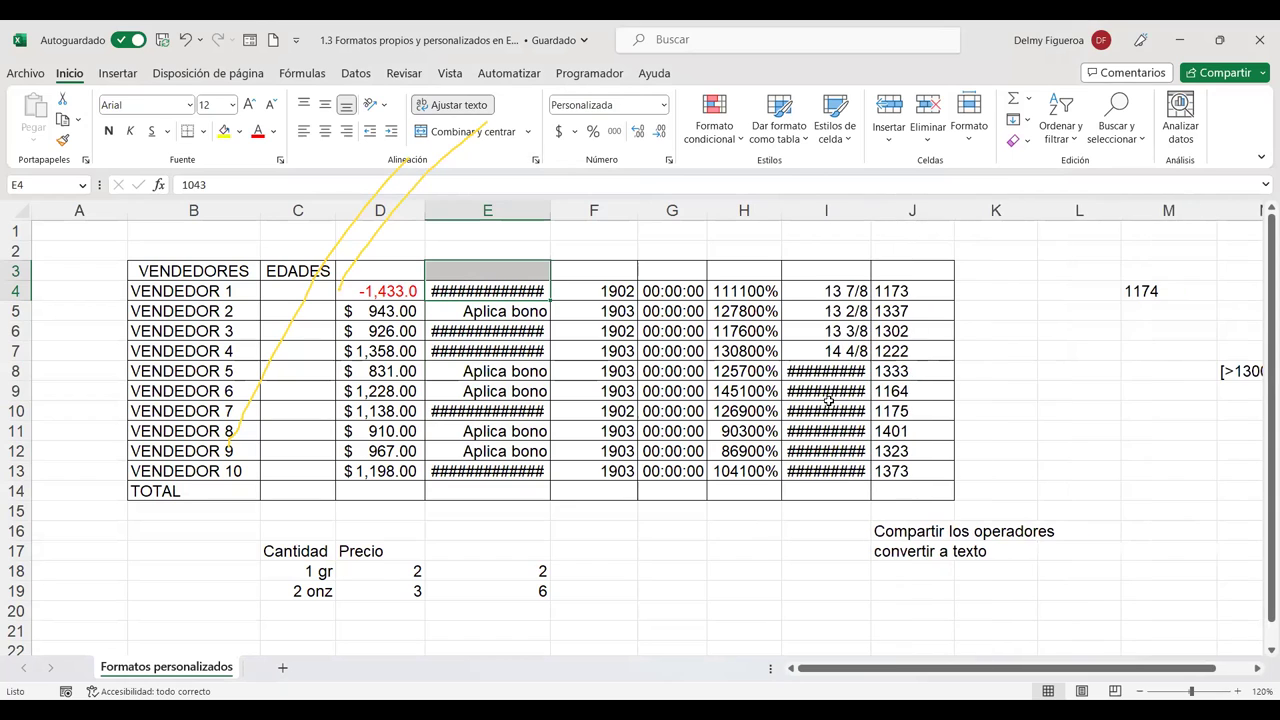
{"action": "left_click_drag", "start_coordinate": [829, 291], "coordinate": [829, 471]}
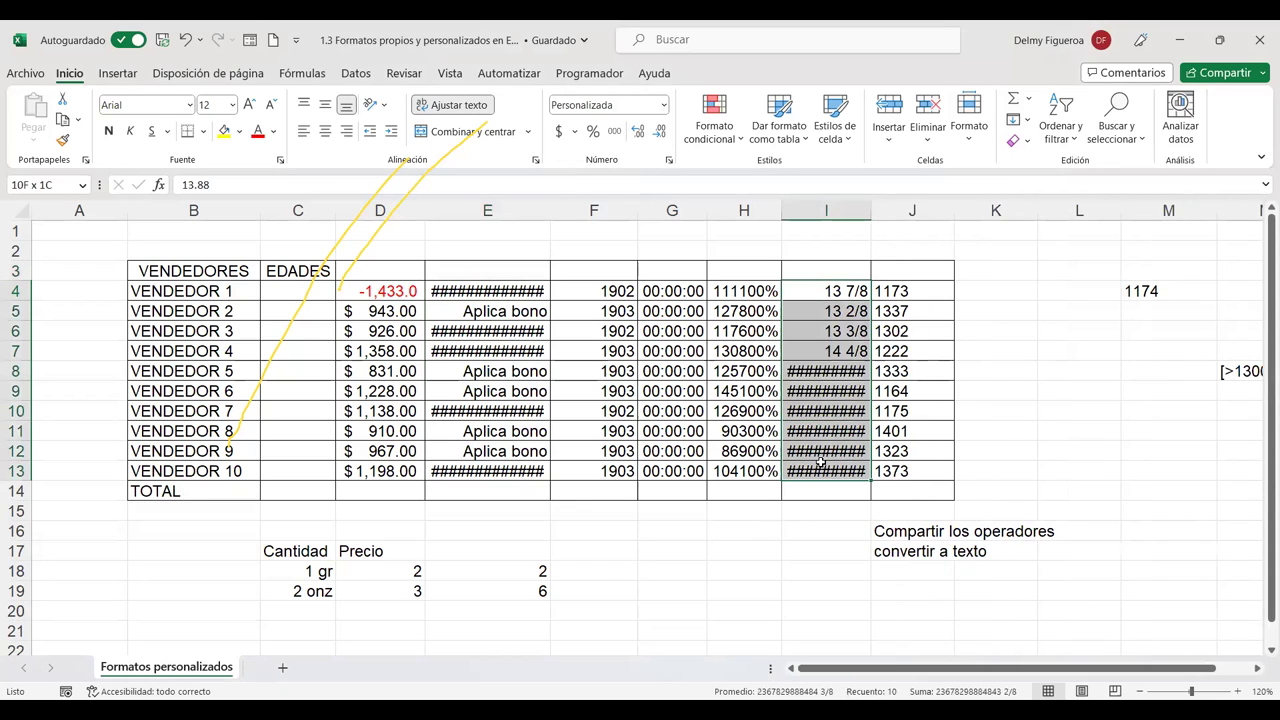
{"action": "left_click", "coordinate": [485, 332]}
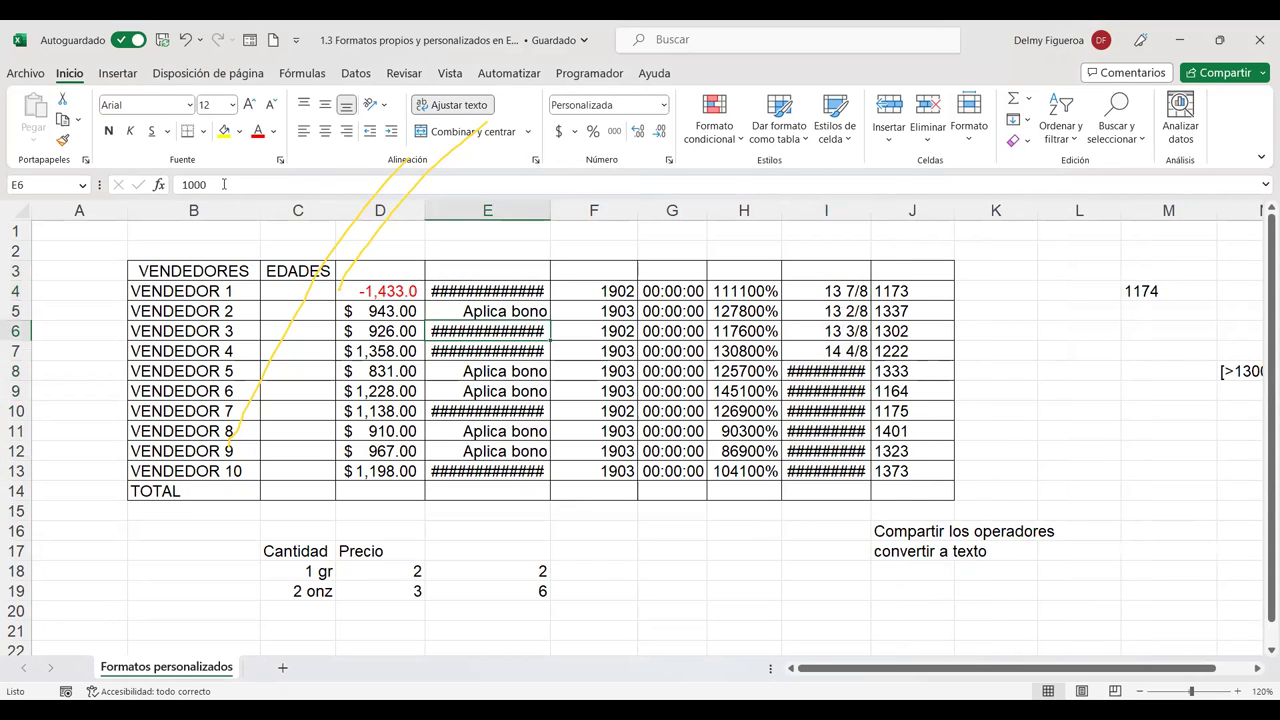
Step: Autofit column E so every 'Necesita capacitarse' label shows in full, then check column I's values
{"action": "double_click", "coordinate": [550, 210]}
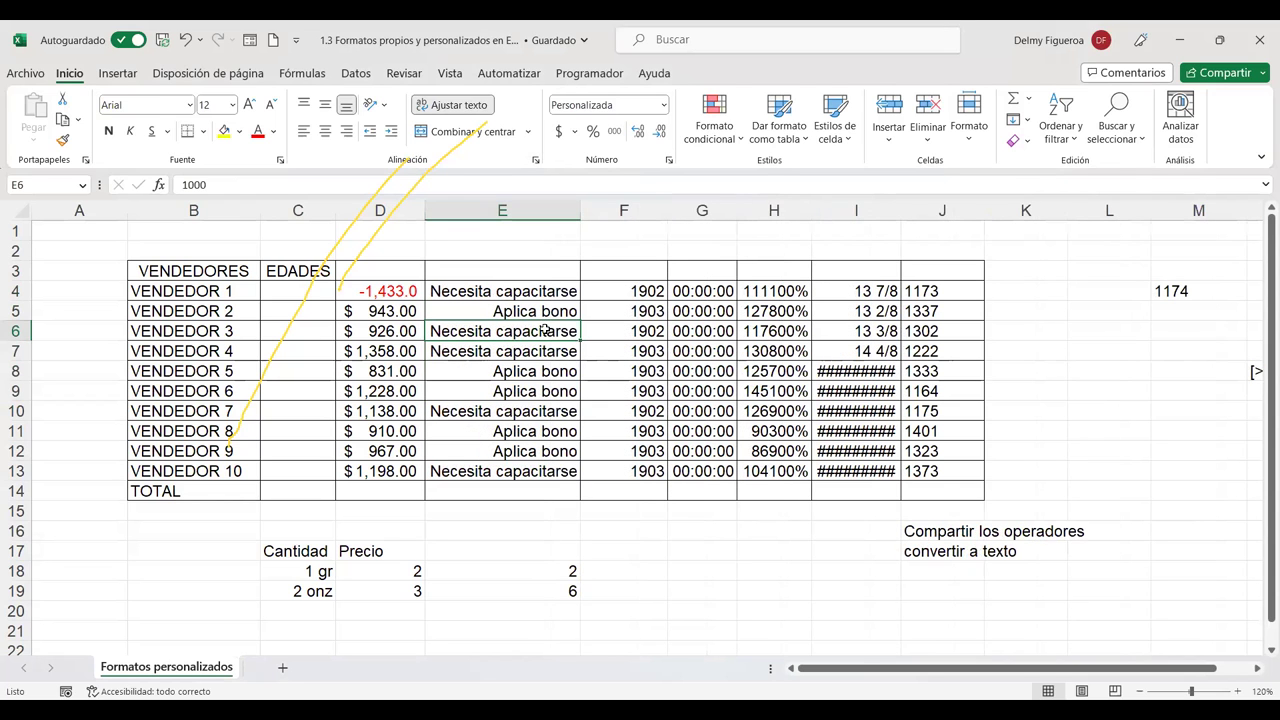
{"action": "left_click", "coordinate": [551, 295]}
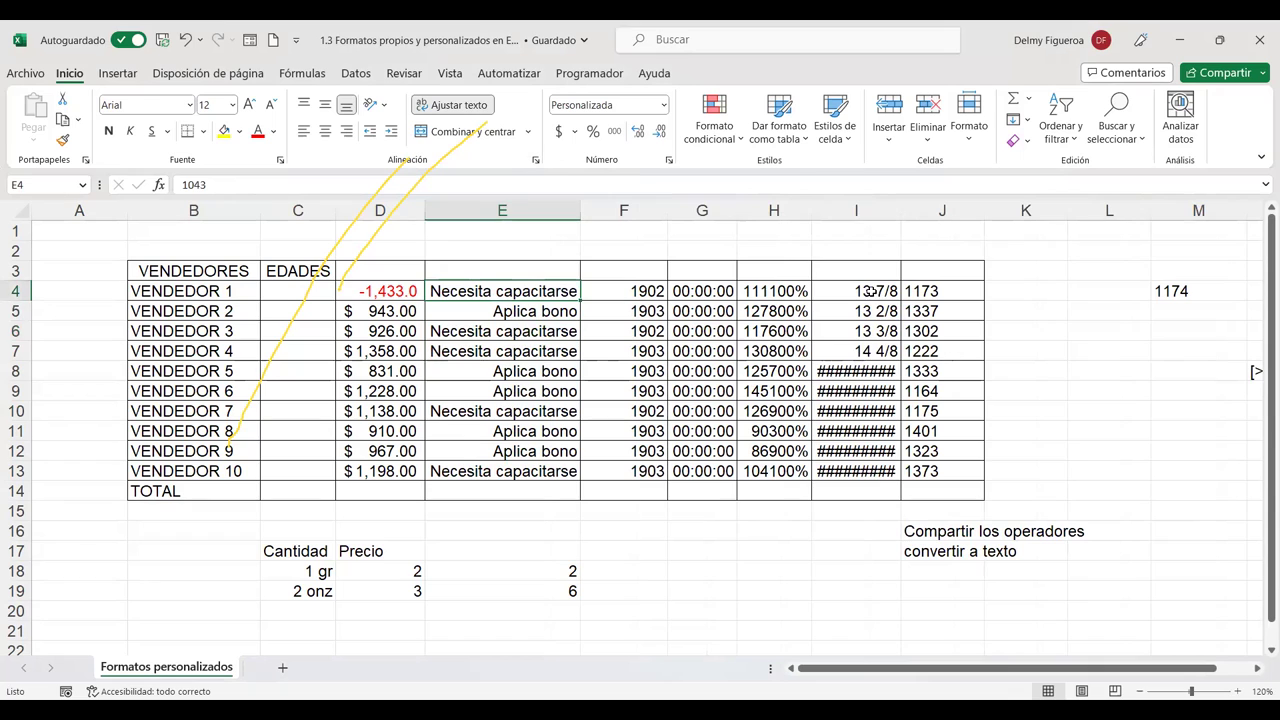
{"action": "left_click_drag", "start_coordinate": [866, 292], "coordinate": [858, 472]}
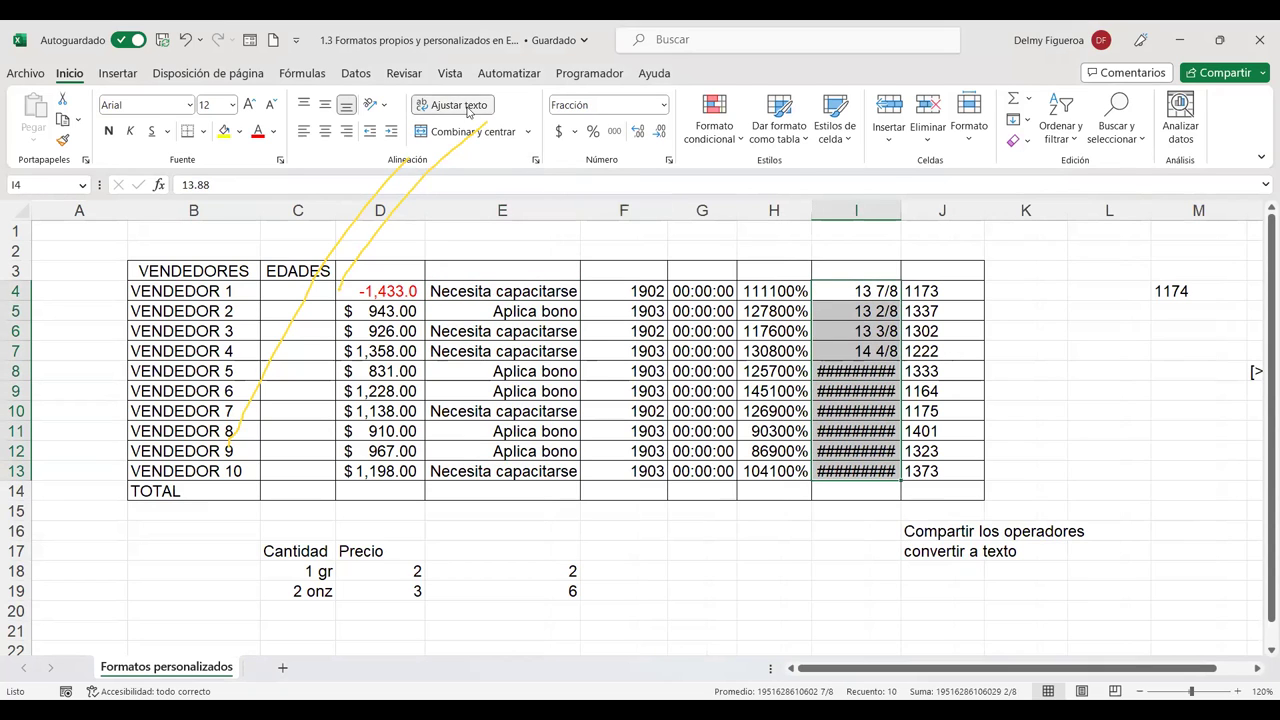
{"action": "left_click", "coordinate": [856, 372]}
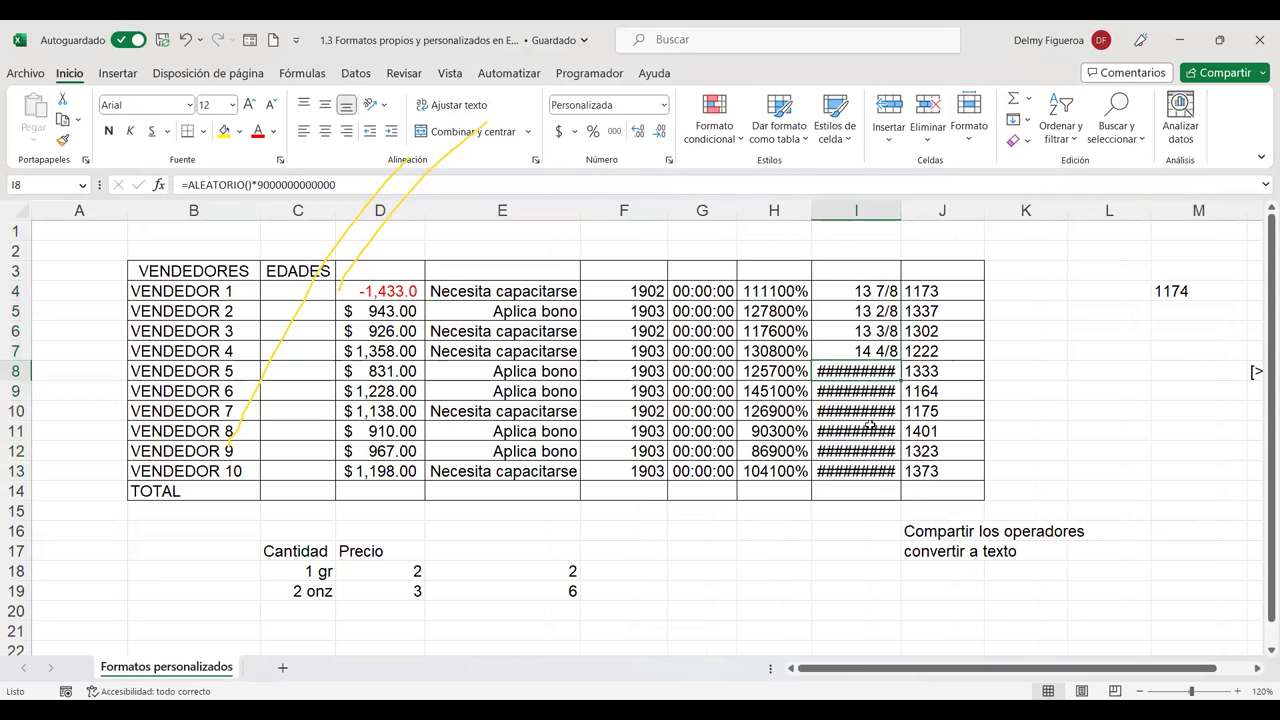
Step: Narrow column B, wrap text on the seller names in B3:B13, then undo the wrapping
{"action": "left_click", "coordinate": [858, 410]}
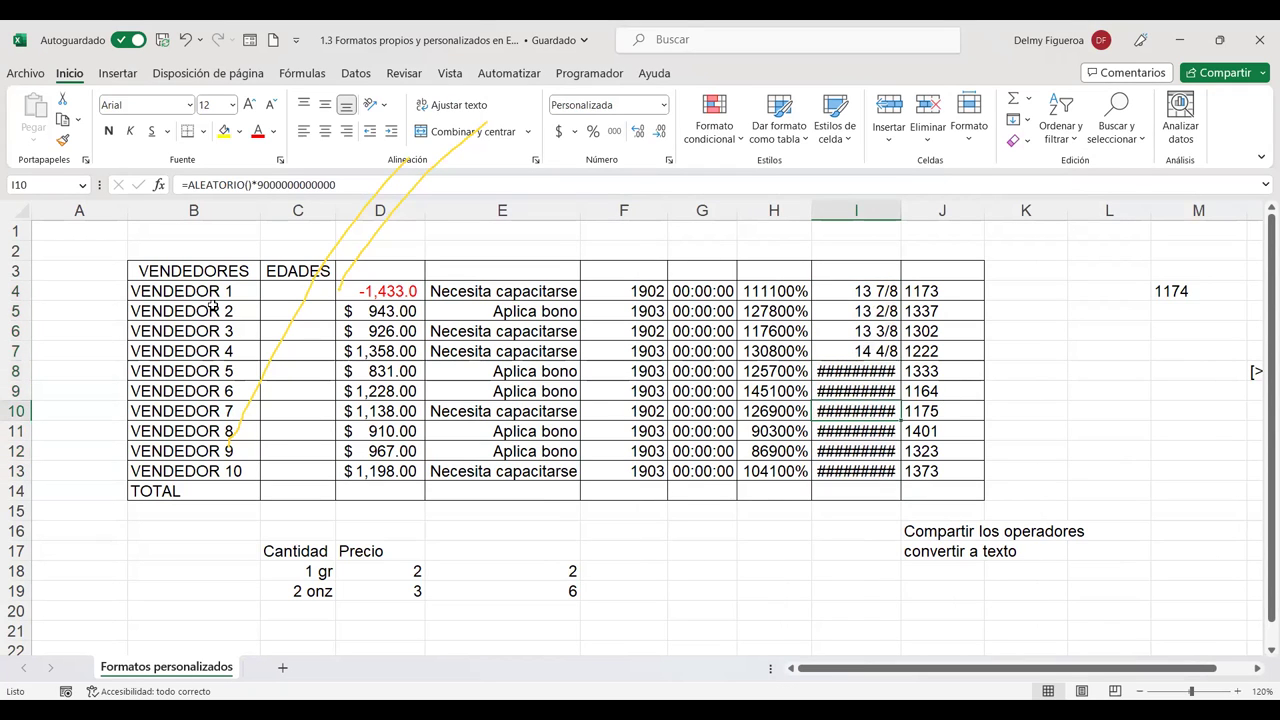
{"action": "left_click_drag", "start_coordinate": [259, 210], "coordinate": [214, 210]}
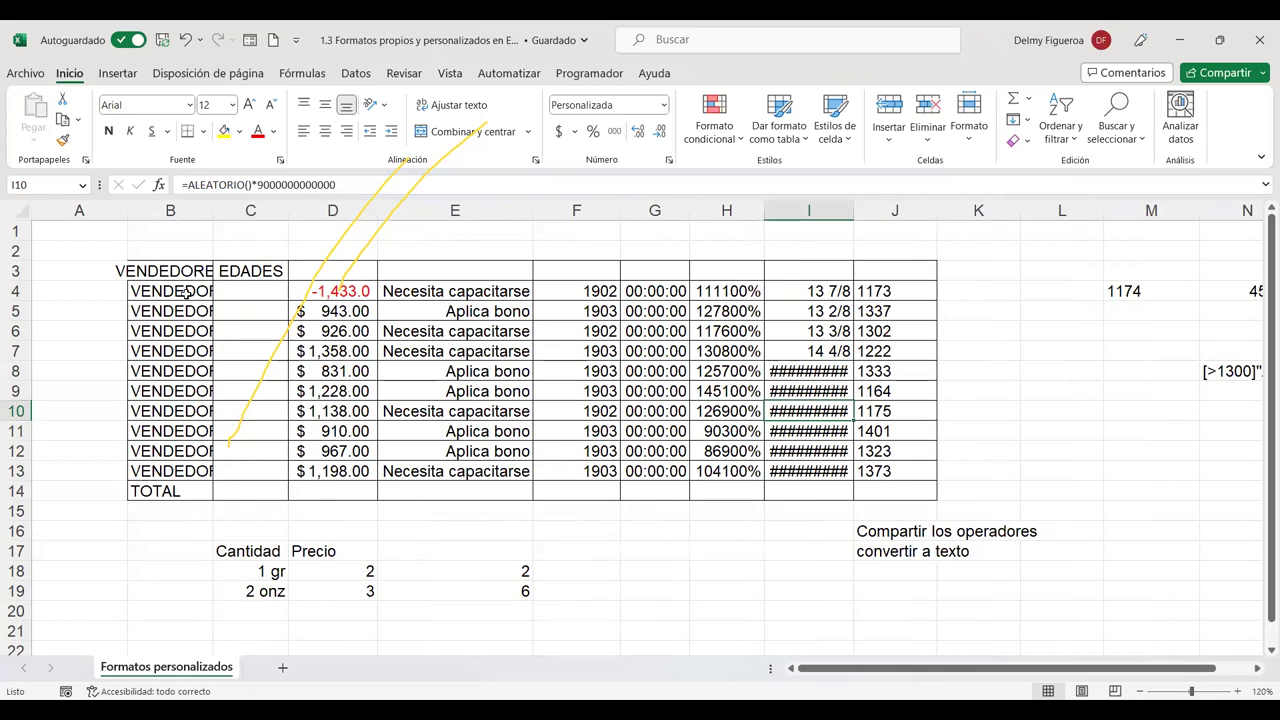
{"action": "left_click_drag", "start_coordinate": [184, 289], "coordinate": [188, 466]}
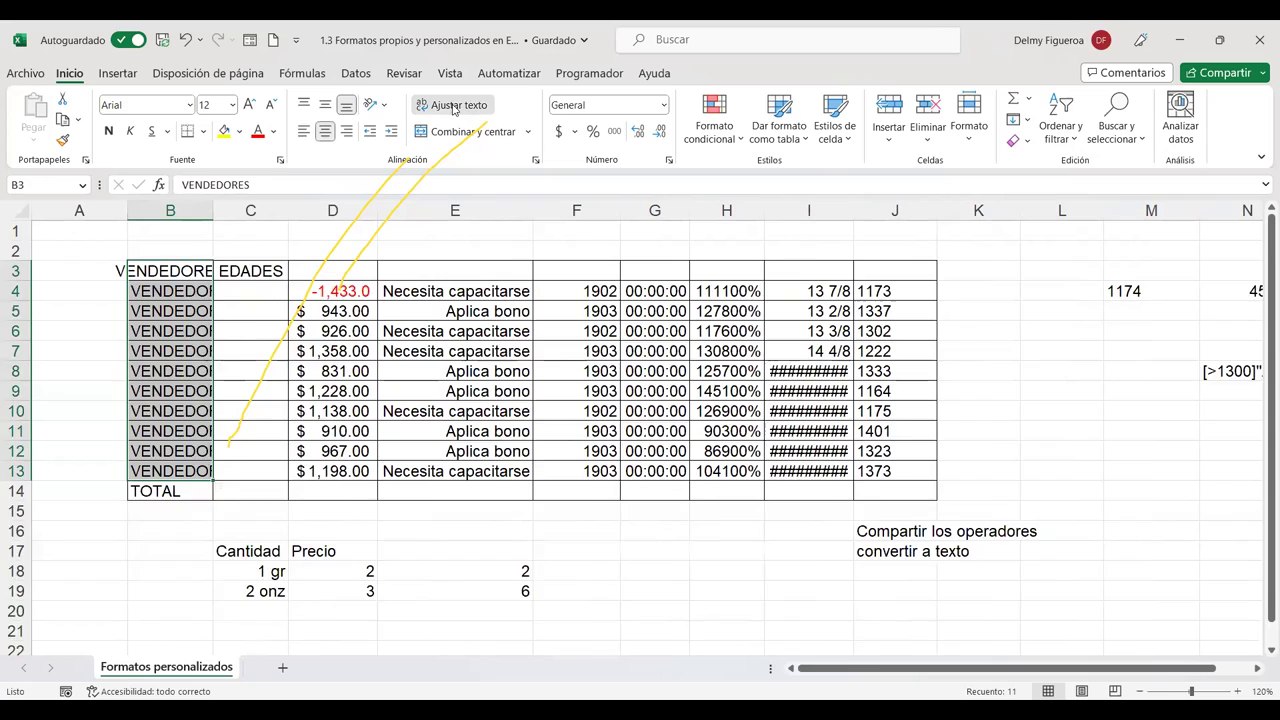
{"action": "left_click", "coordinate": [453, 106]}
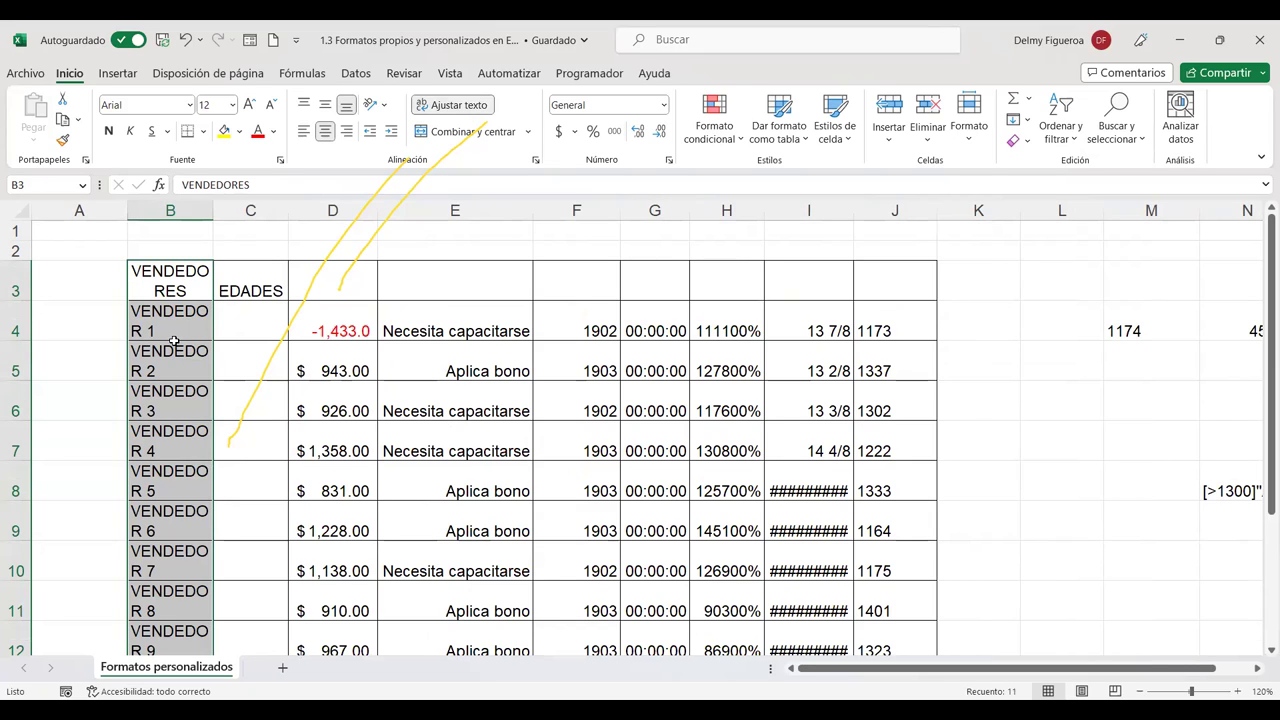
{"action": "key", "text": "ctrl+z"}
Step: Wrap text in B4 only so VENDEDOR 1 splits over two lines, then select B5
{"action": "left_click", "coordinate": [195, 291]}
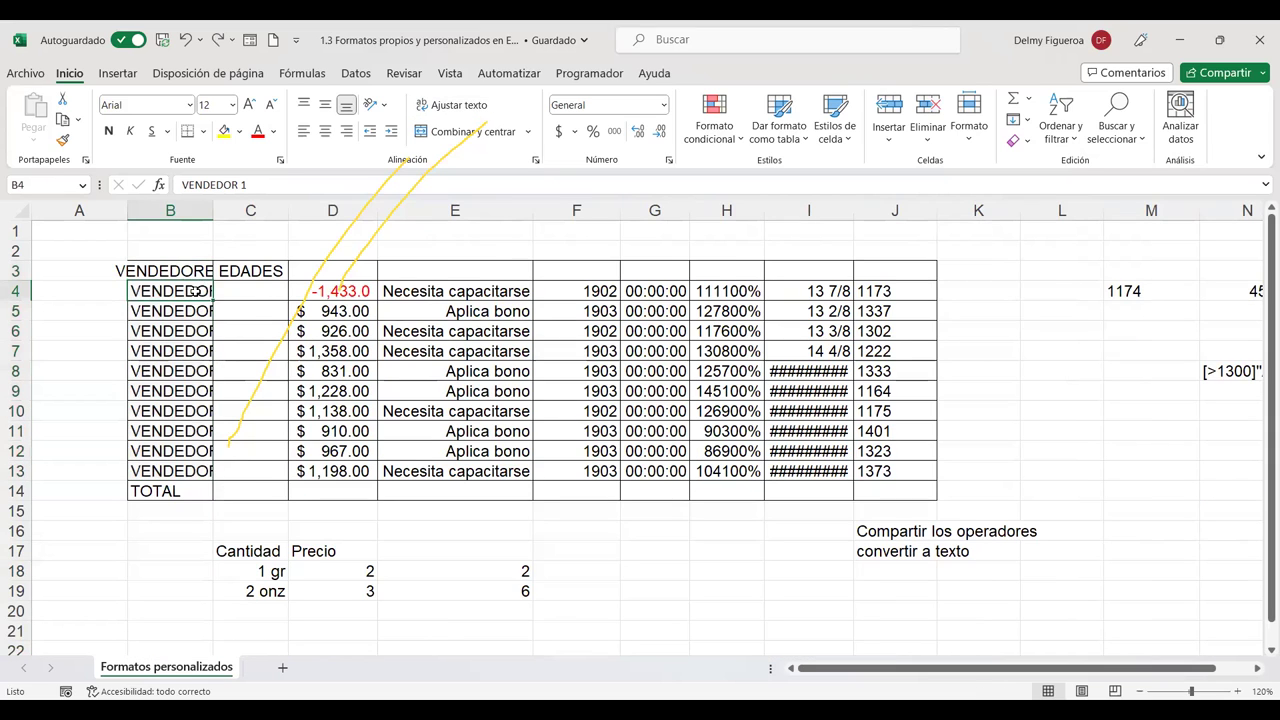
{"action": "left_click", "coordinate": [448, 112]}
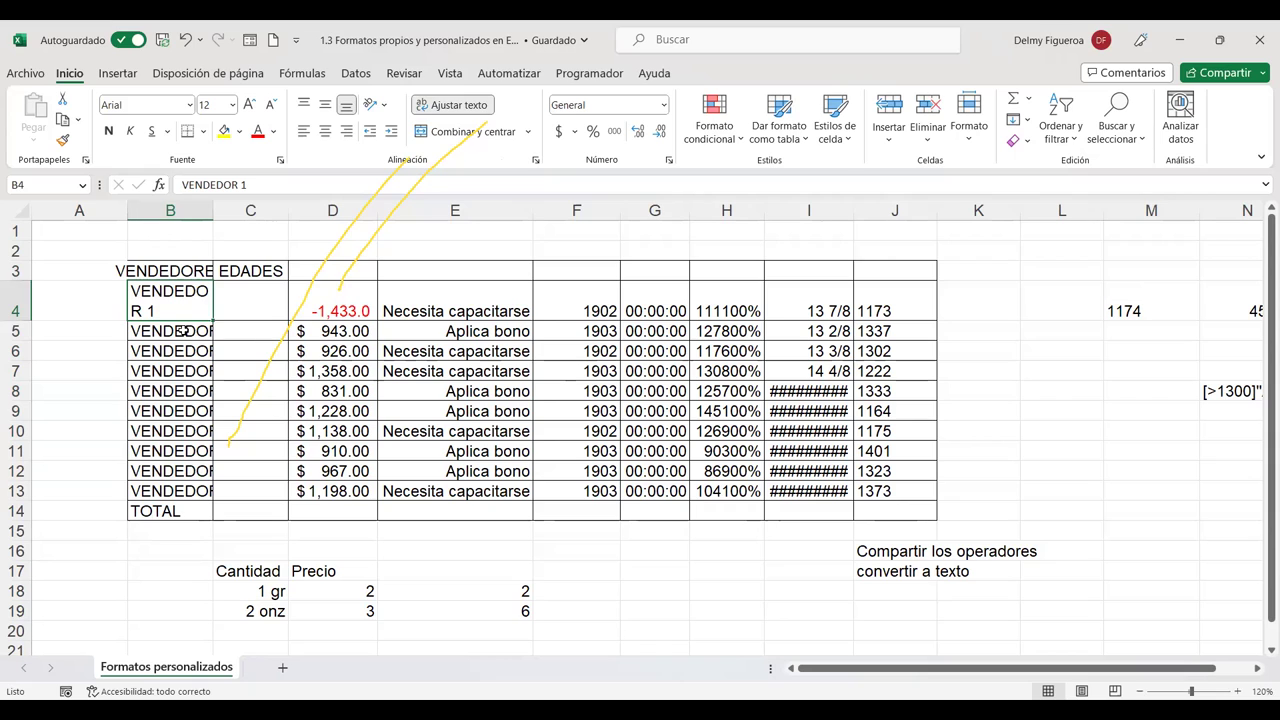
{"action": "left_click", "coordinate": [183, 331]}
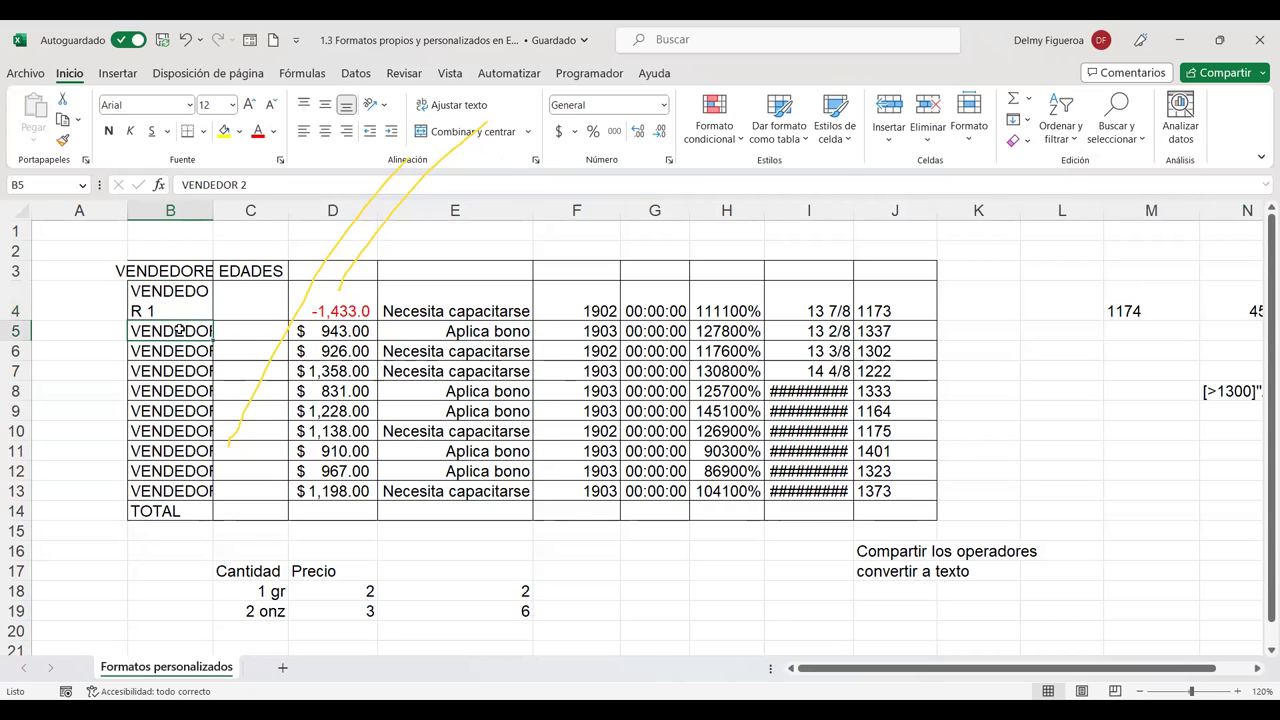
{"action": "key", "text": "ctrl+1"}
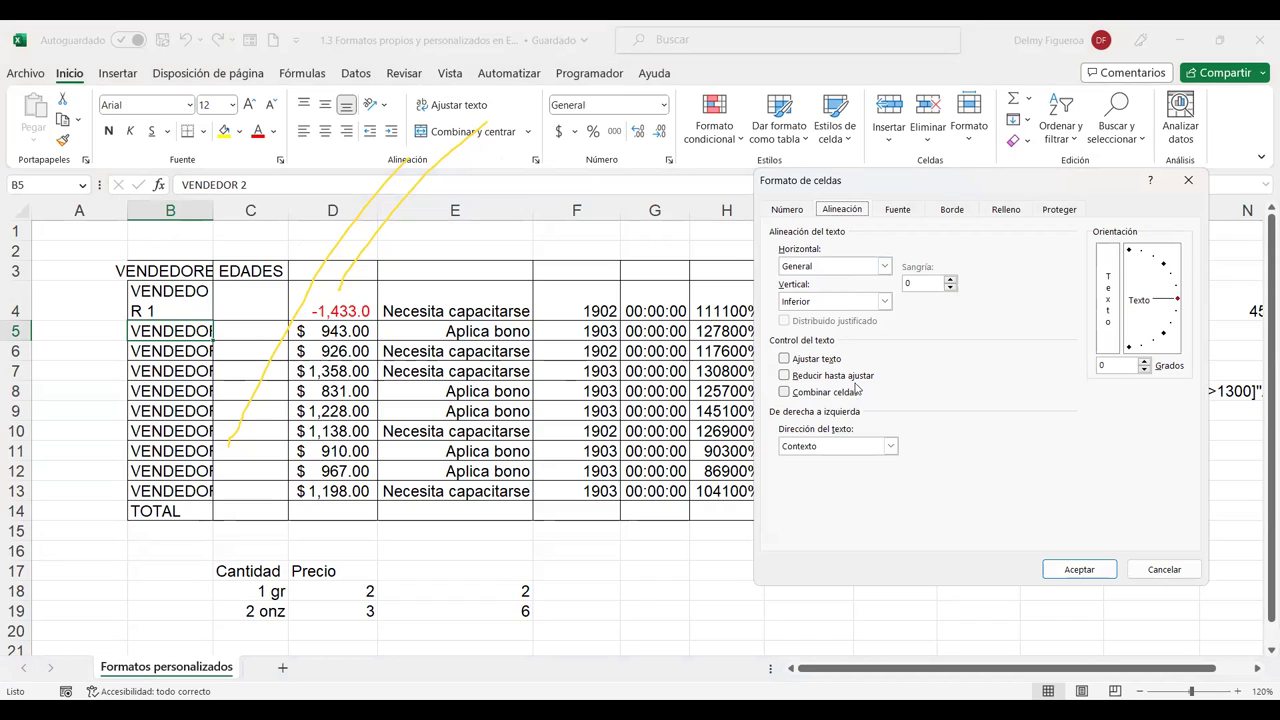
Step: Turn on shrink to fit for B5 so VENDEDOR 2 fits, and select header cells D3:J3
{"action": "left_click", "coordinate": [822, 376]}
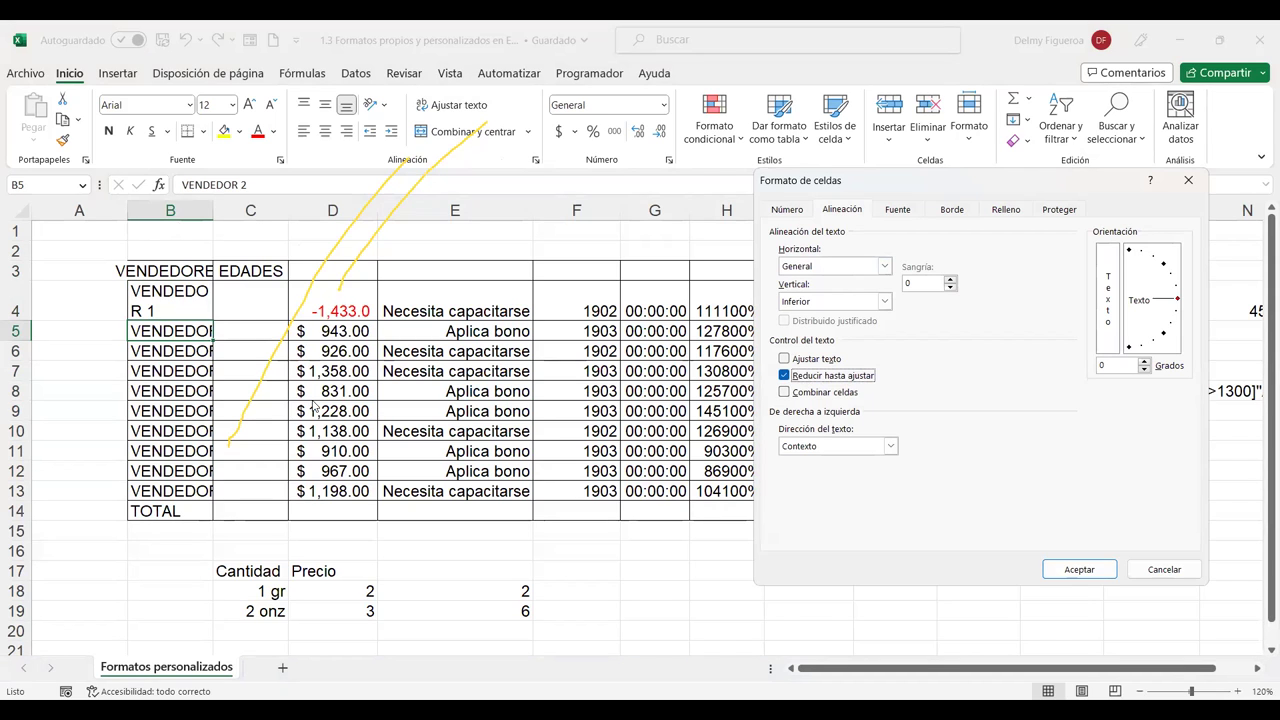
{"action": "left_click", "coordinate": [1079, 569]}
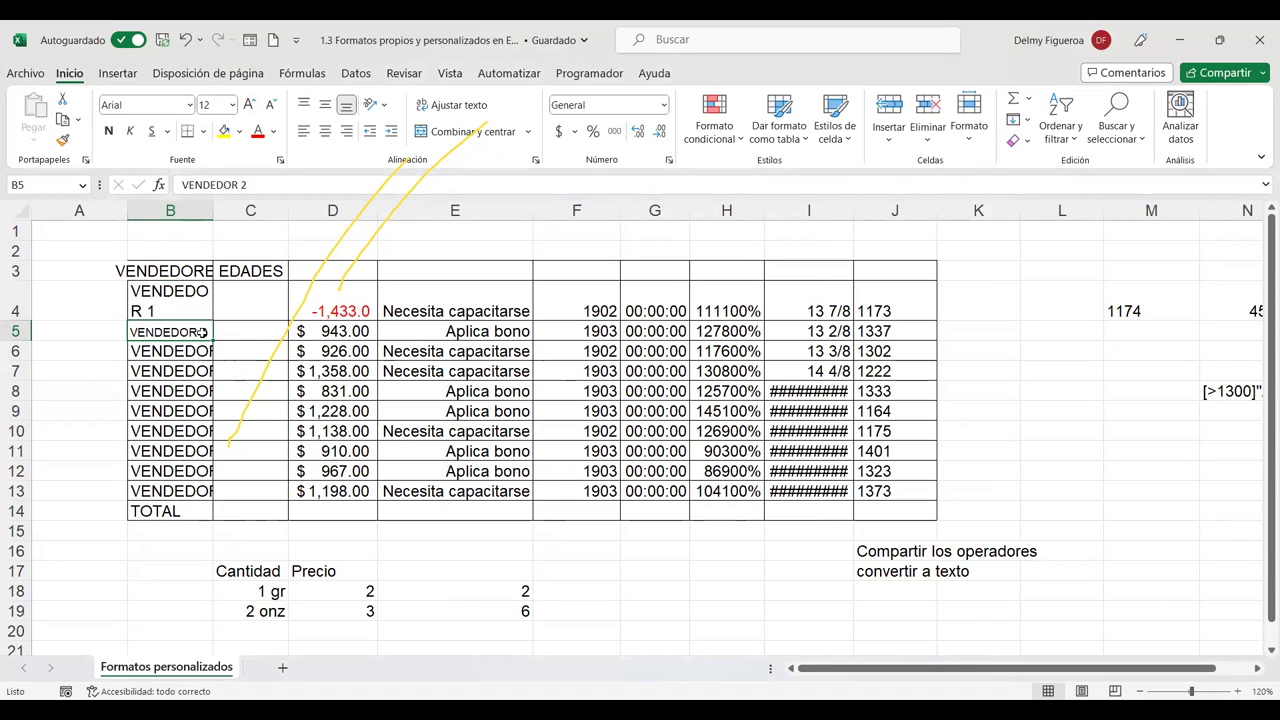
{"action": "key", "text": "ctrl+1"}
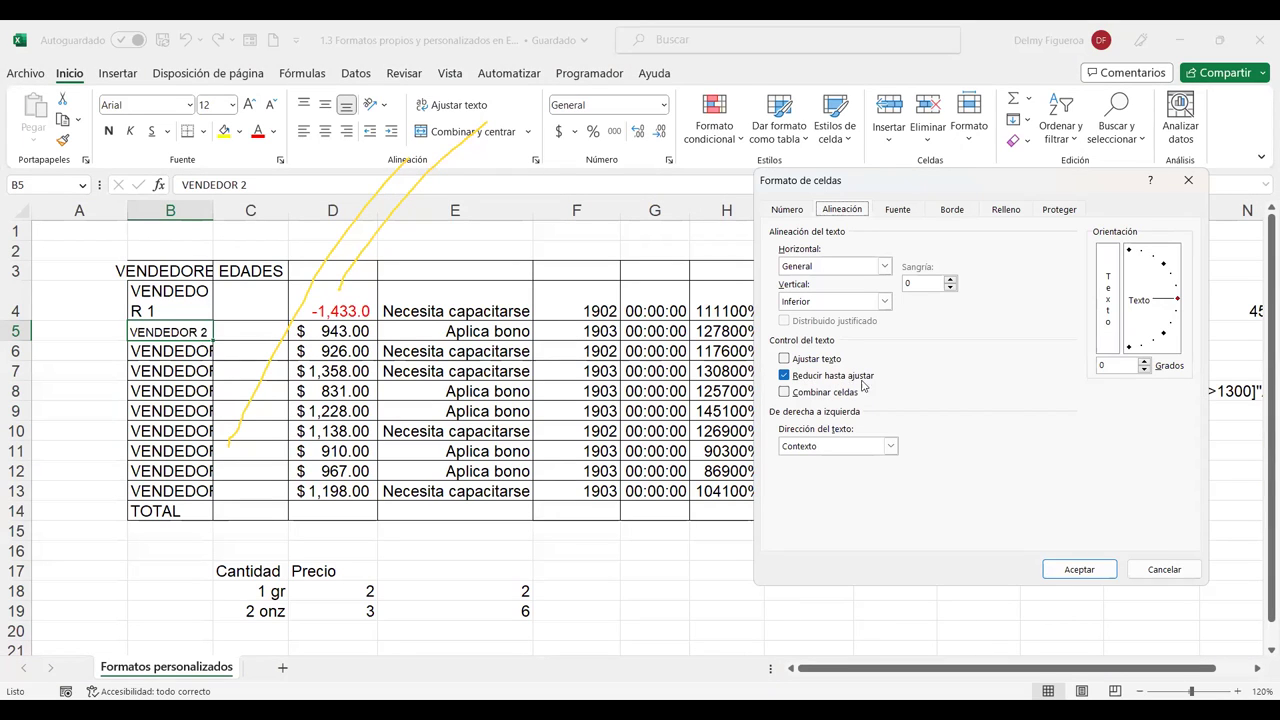
{"action": "left_click", "coordinate": [1165, 571]}
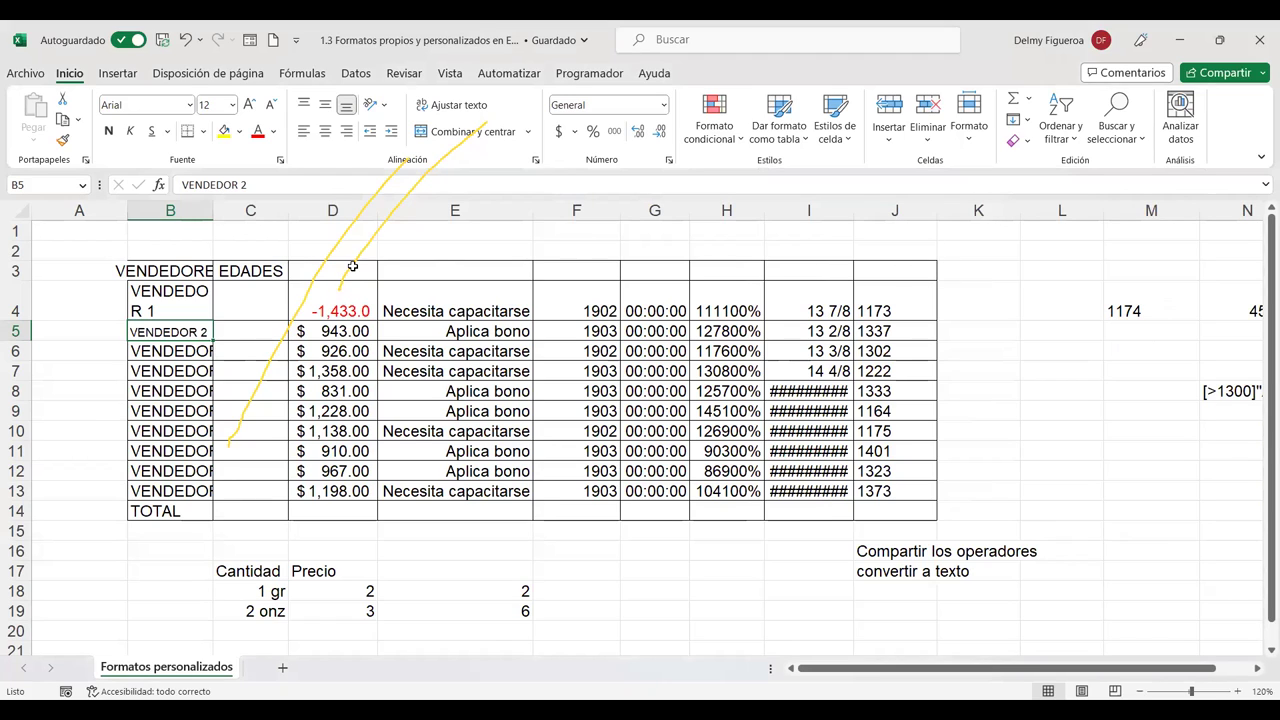
{"action": "left_click_drag", "start_coordinate": [340, 268], "coordinate": [895, 270]}
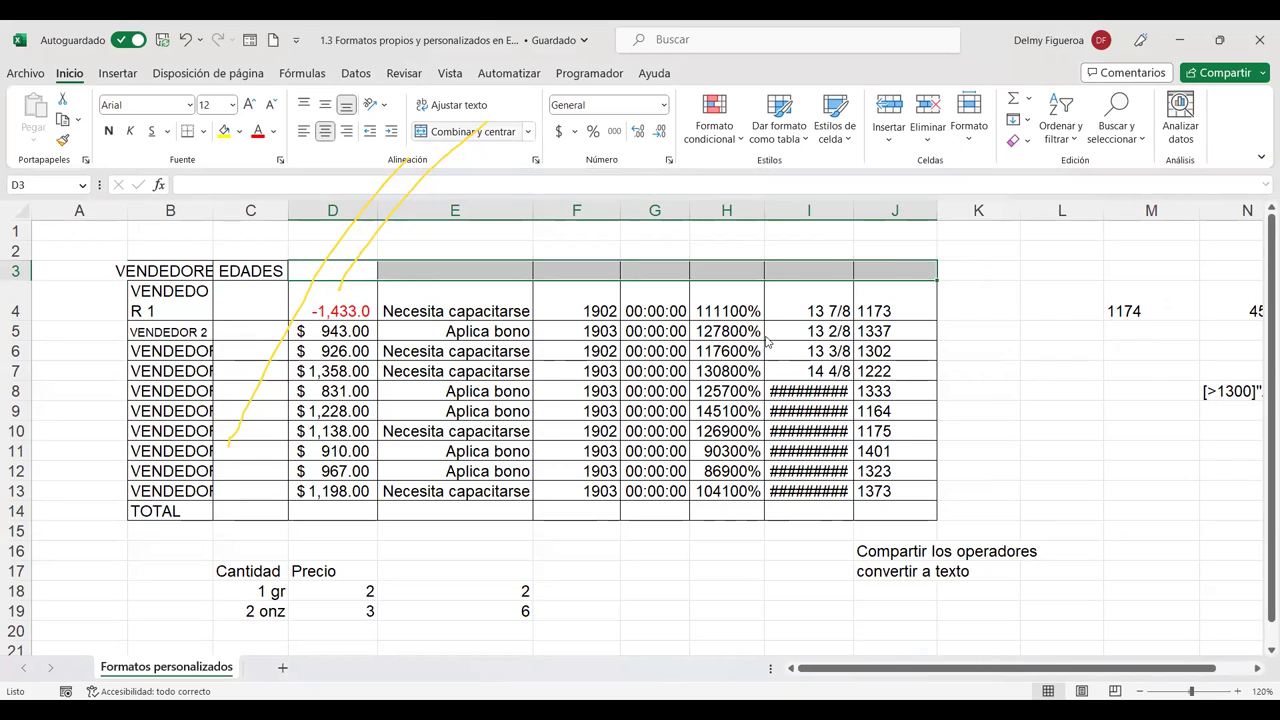
Step: Merge header cells D3 through J3 into one cell using Combinar celdas on the Alineación tab
{"action": "key", "text": "ctrl+1"}
{"action": "left_click", "coordinate": [827, 393]}
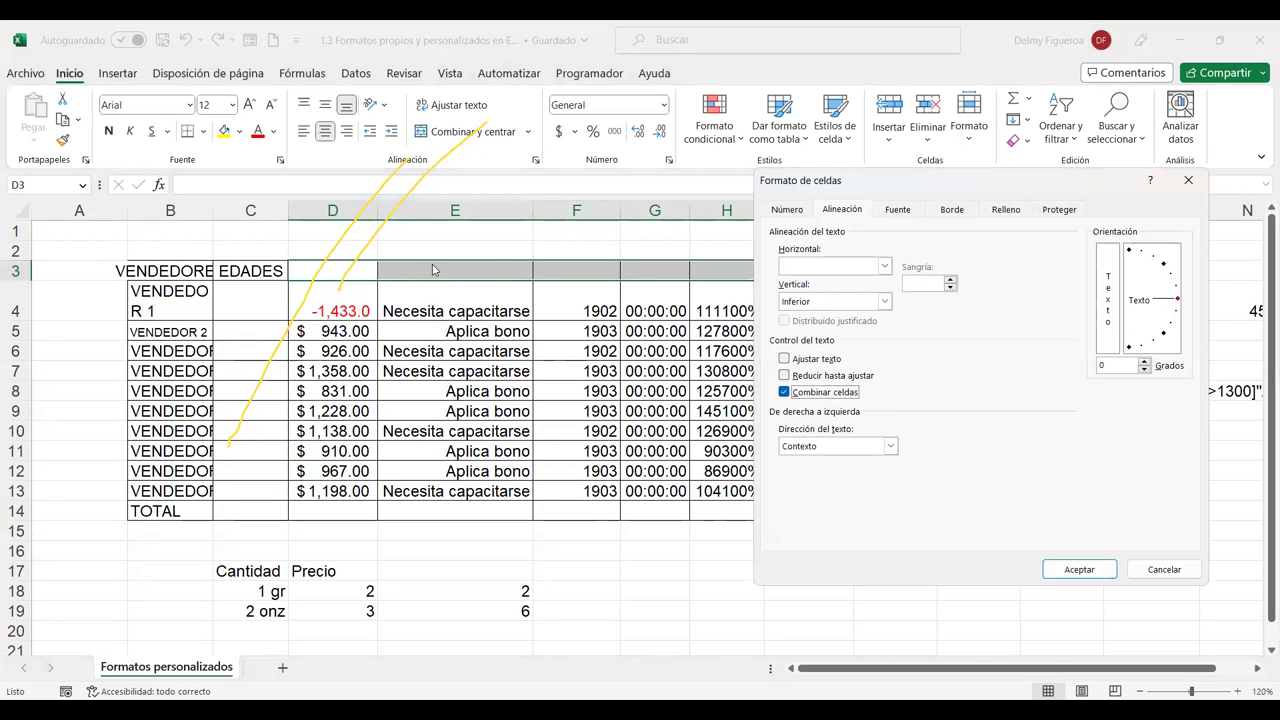
{"action": "left_click", "coordinate": [1066, 571]}
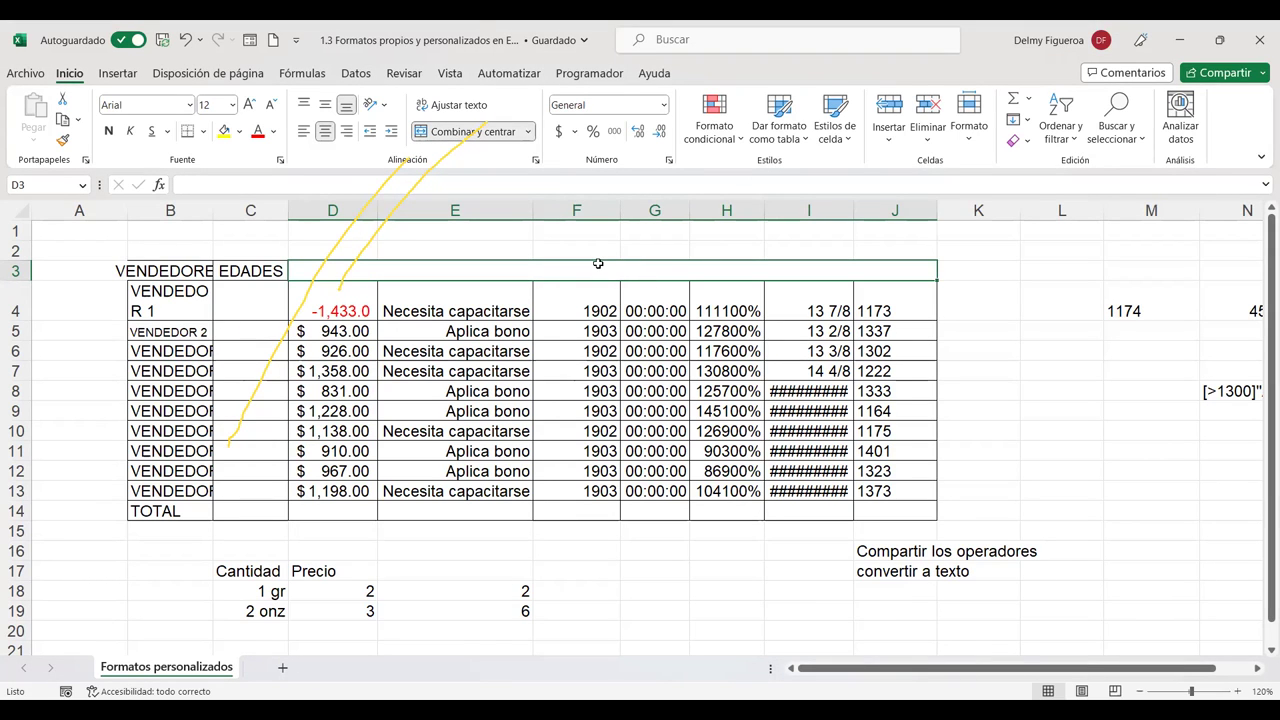
{"action": "key", "text": "ctrl+1"}
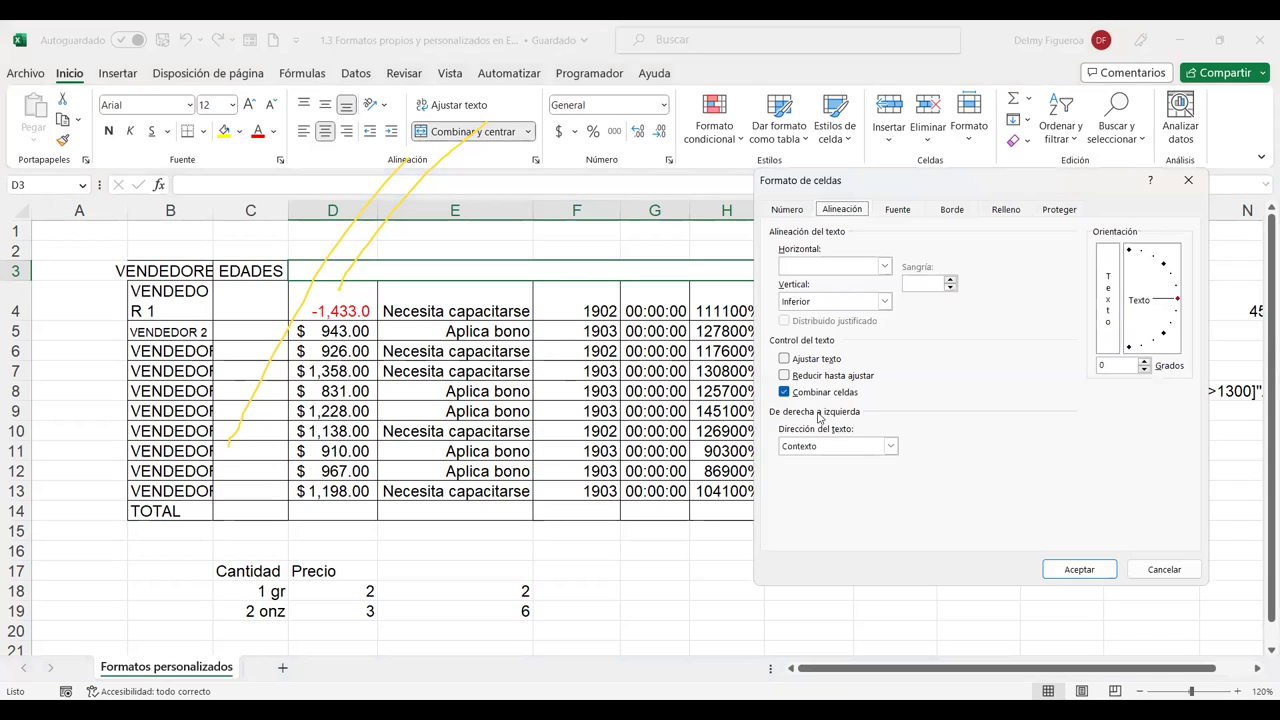
{"action": "left_click", "coordinate": [849, 447]}
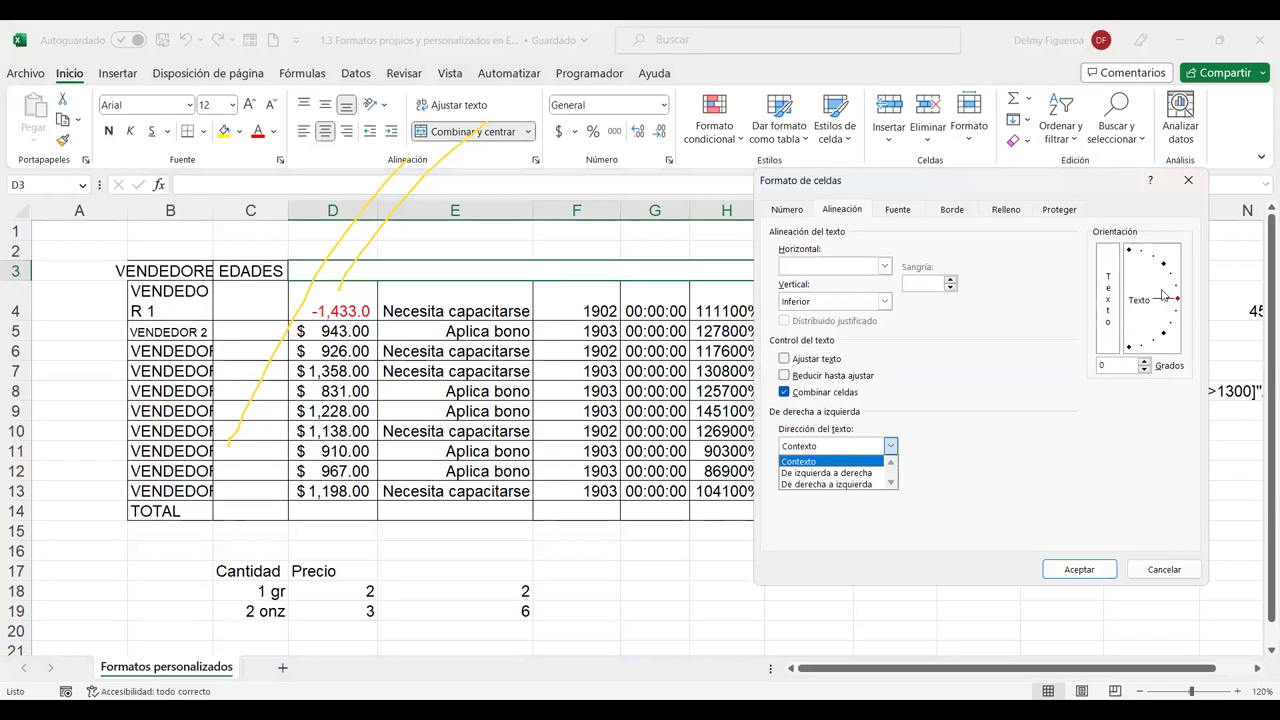
{"action": "left_click", "coordinate": [1164, 569]}
{"action": "left_click", "coordinate": [262, 275]}
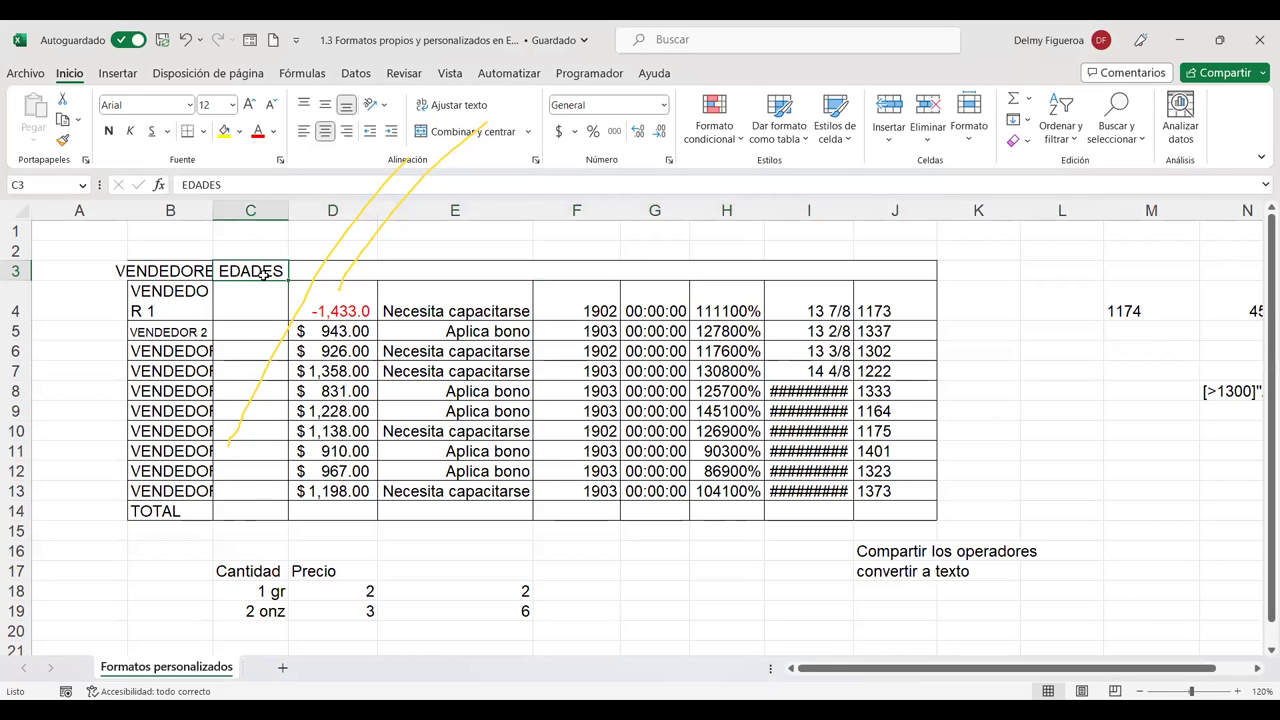
Step: Rotate the EDADES heading in C3 to a 90-degree vertical orientation
{"action": "key", "text": "ctrl+1"}
{"action": "left_click", "coordinate": [1163, 265]}
{"action": "left_click", "coordinate": [1128, 251]}
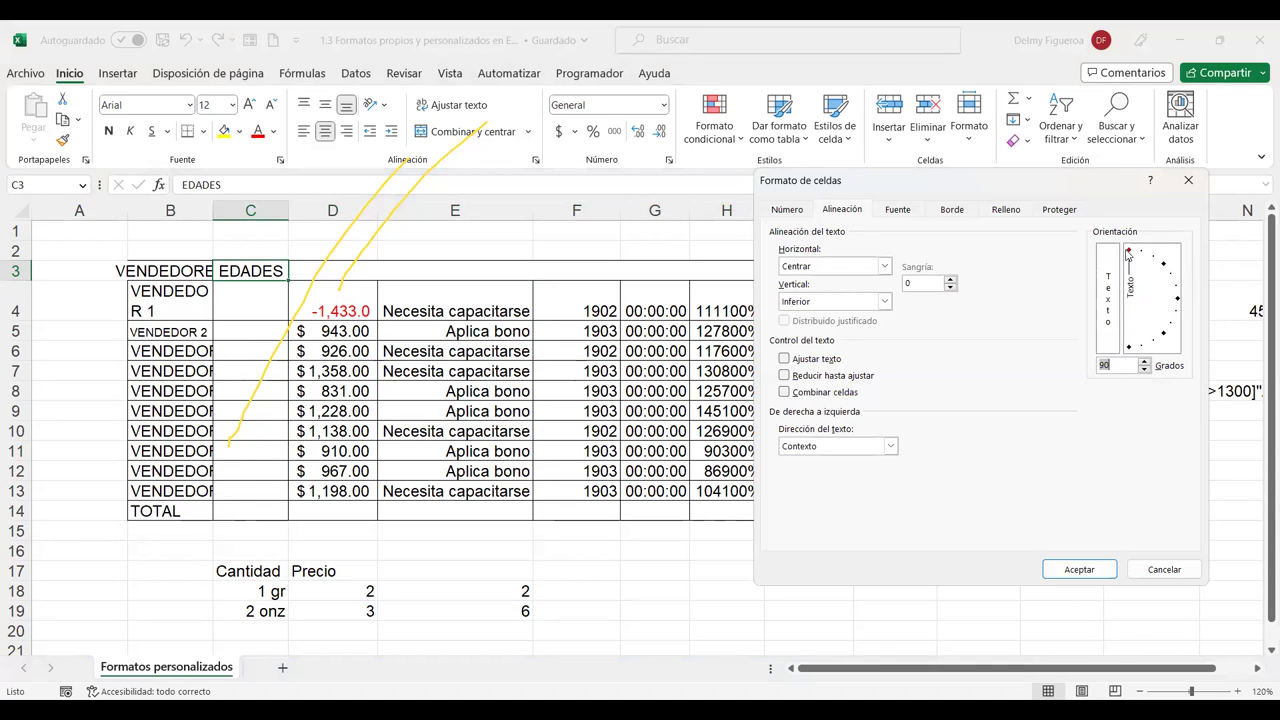
{"action": "left_click", "coordinate": [1076, 566]}
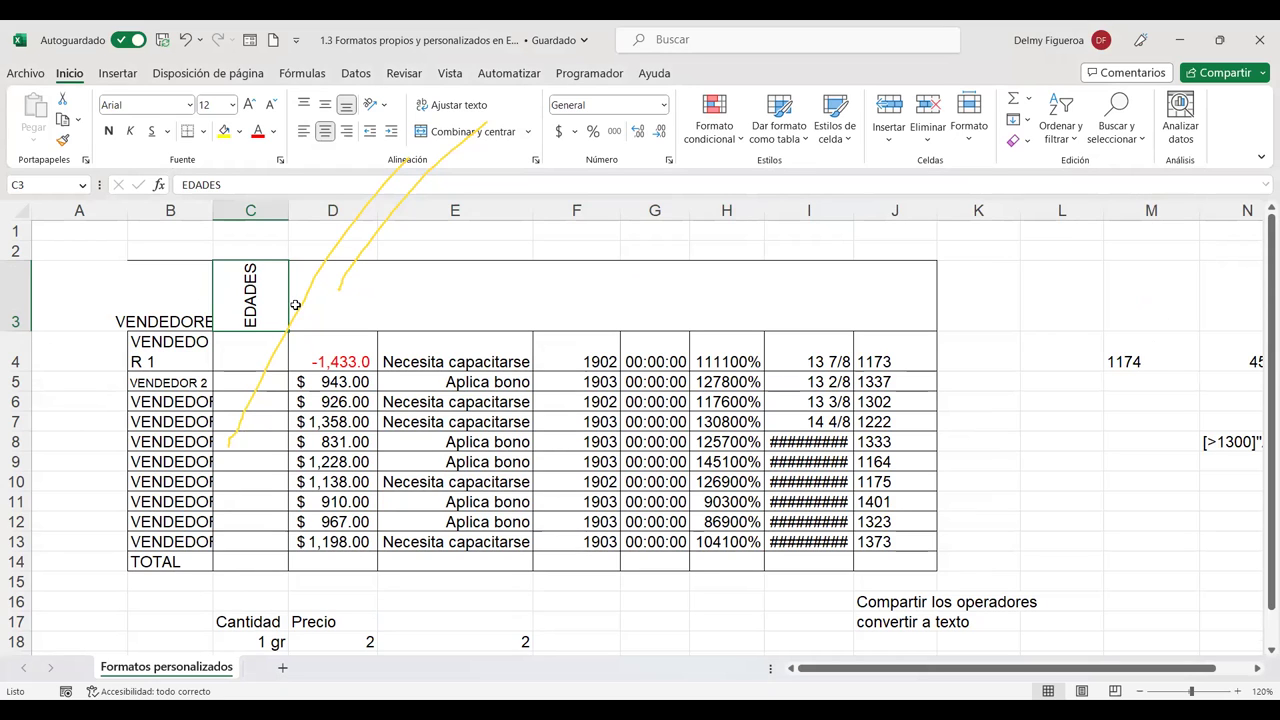
{"action": "key", "text": "ctrl+1"}
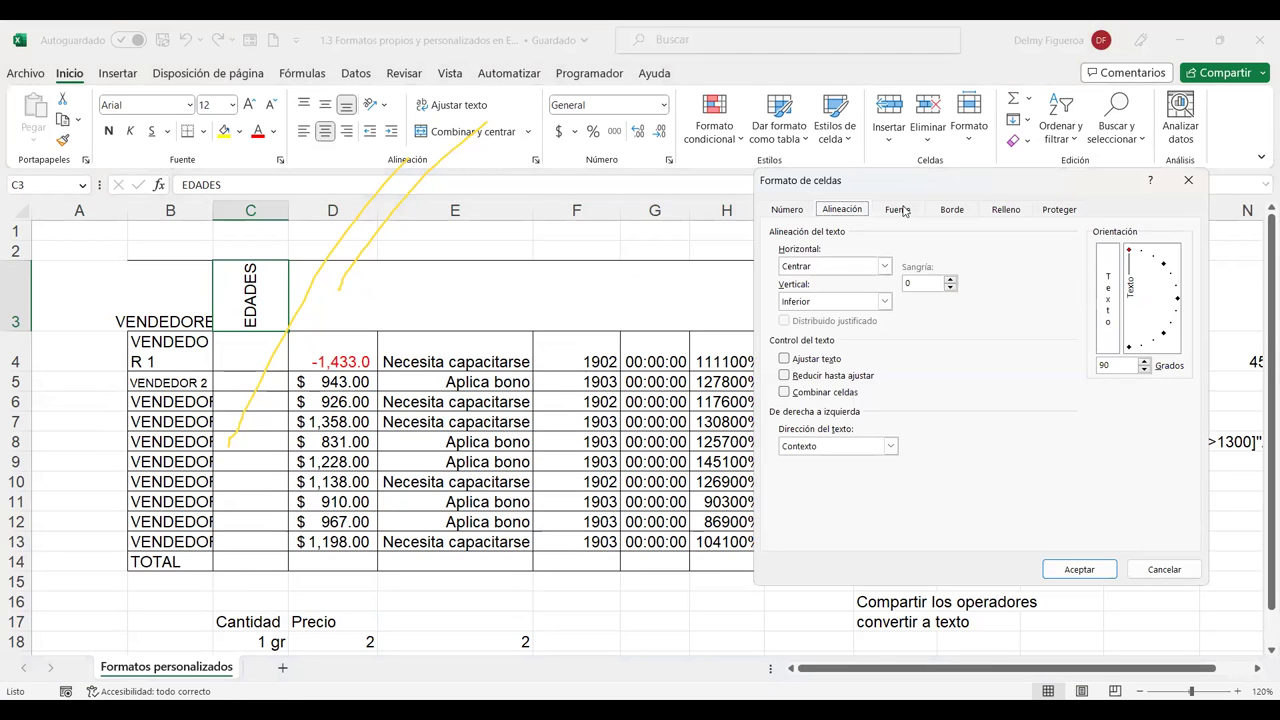
Step: Review the Subrayado options on the Fuente tab, keep Ninguno, and cancel without changes
{"action": "left_click", "coordinate": [899, 210]}
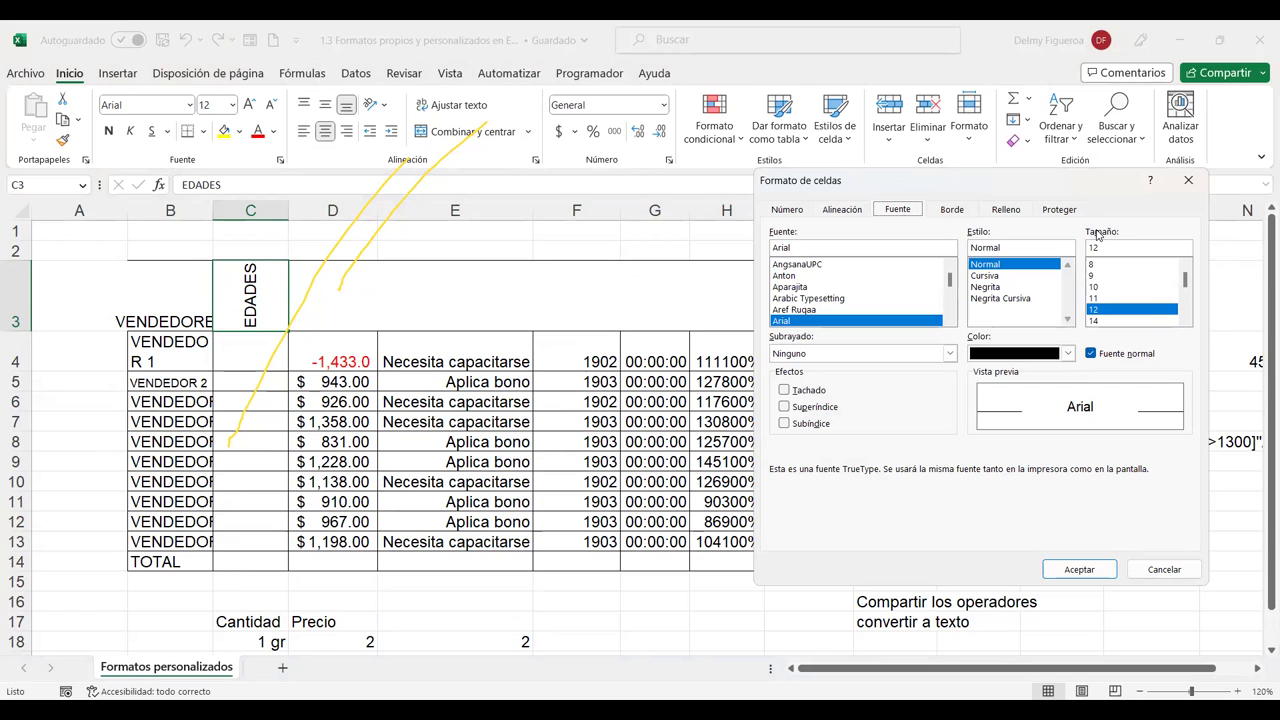
{"action": "left_click", "coordinate": [795, 356]}
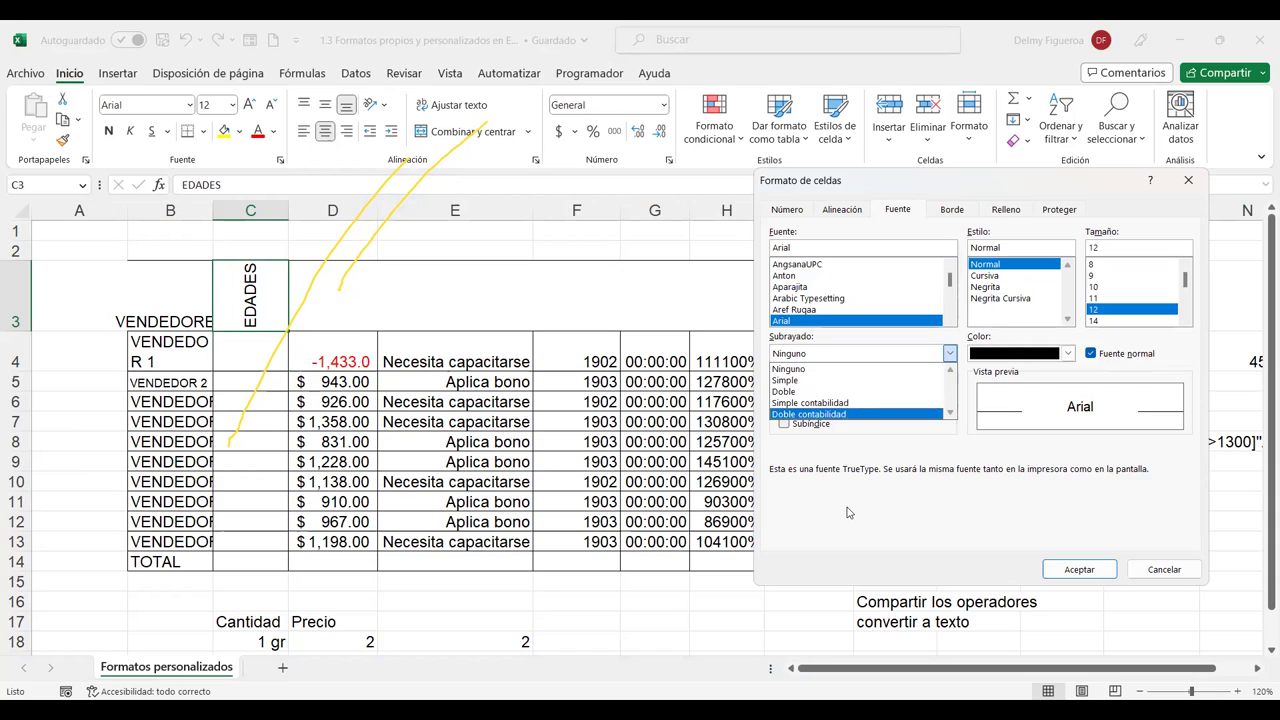
{"action": "left_click", "coordinate": [795, 370]}
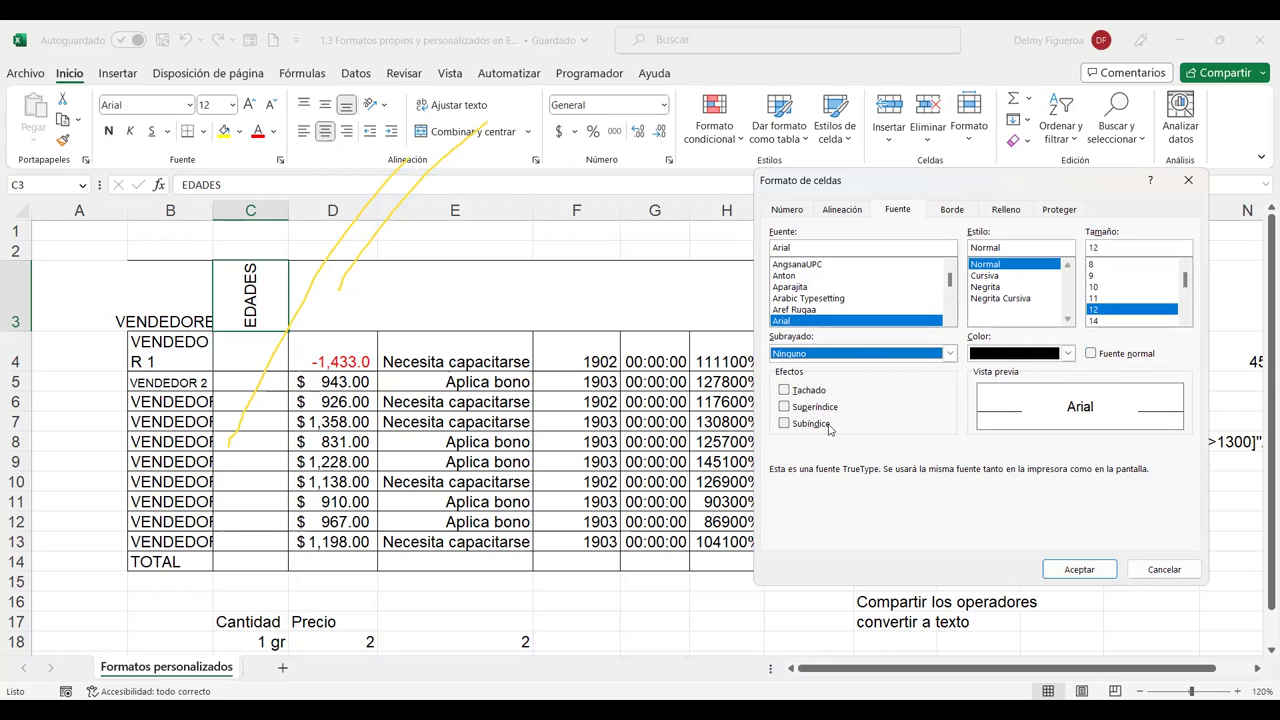
{"action": "left_click", "coordinate": [1163, 570]}
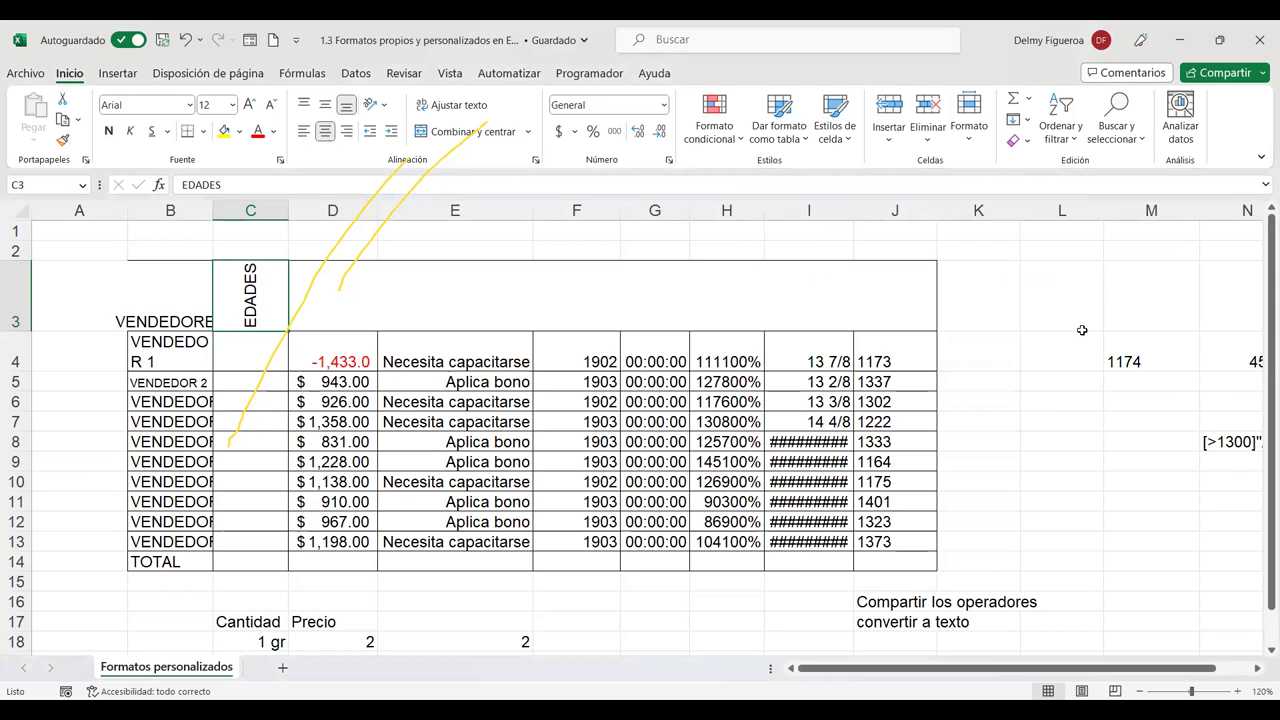
Step: Enter 'Superíndice' in C22 and 'Subíndice' in C23, then widen column C slightly
{"action": "left_click", "coordinate": [1057, 408]}
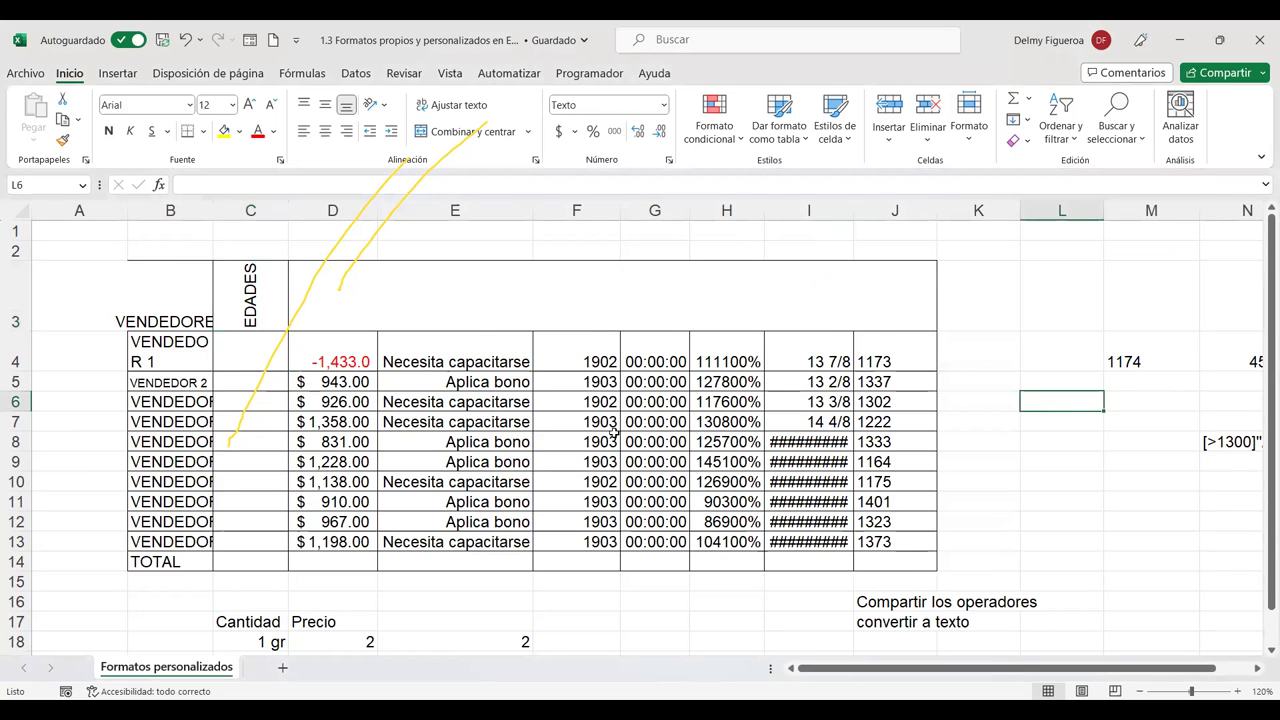
{"action": "scroll", "coordinate": [300, 560], "scroll_direction": "down", "scroll_amount": 2}
{"action": "left_click", "coordinate": [258, 536]}
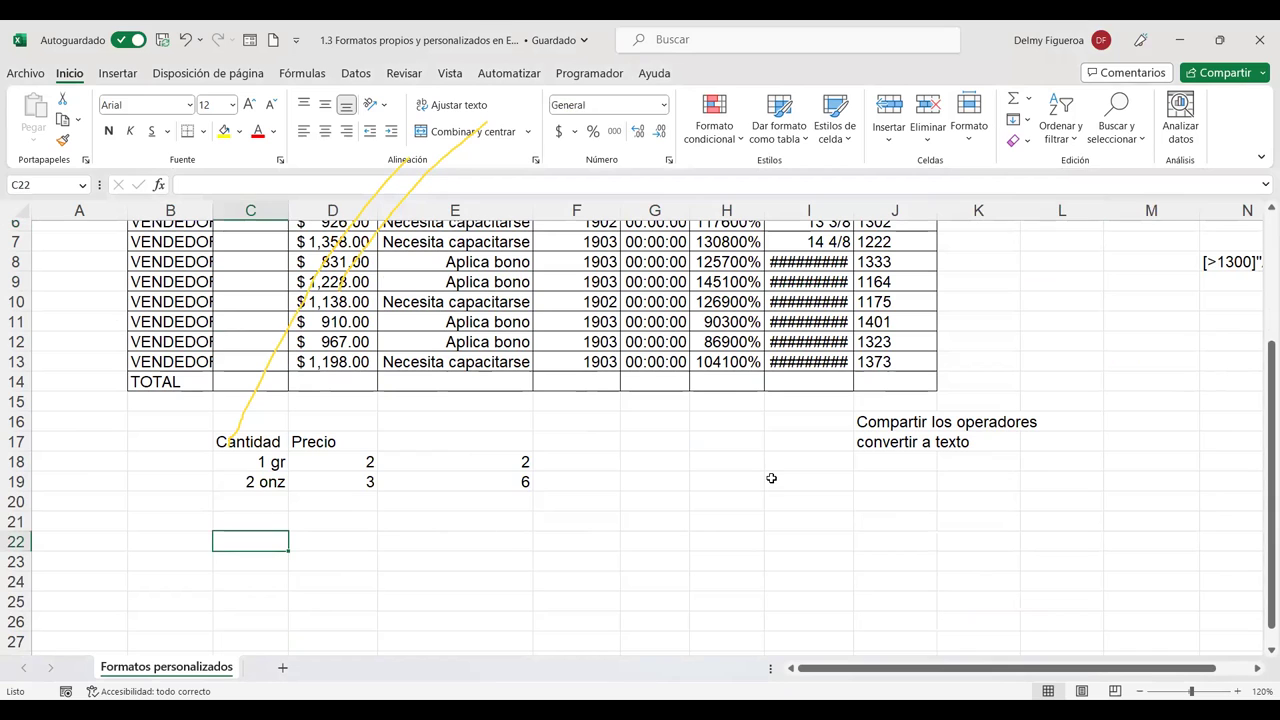
{"action": "type", "text": "Superíndice"}
{"action": "key", "text": "Return"}
{"action": "type", "text": "Sub"}
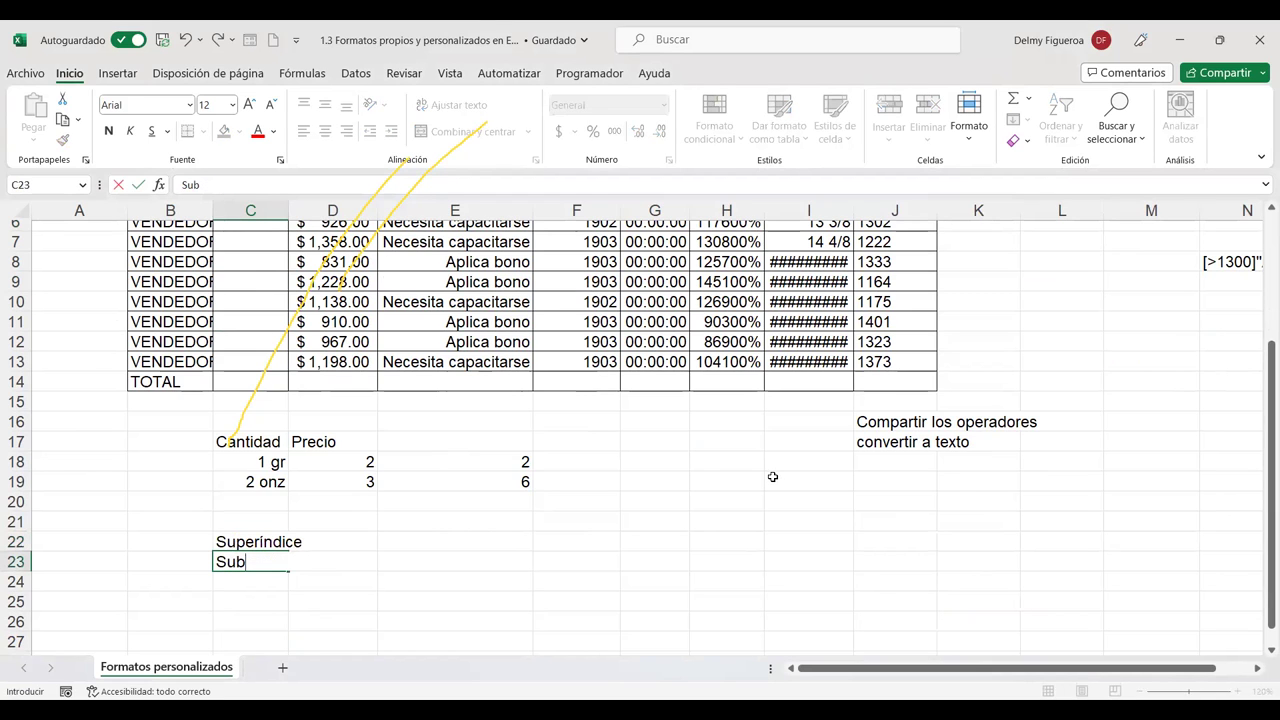
{"action": "type", "text": "índice"}
{"action": "key", "text": "ctrl+Return"}
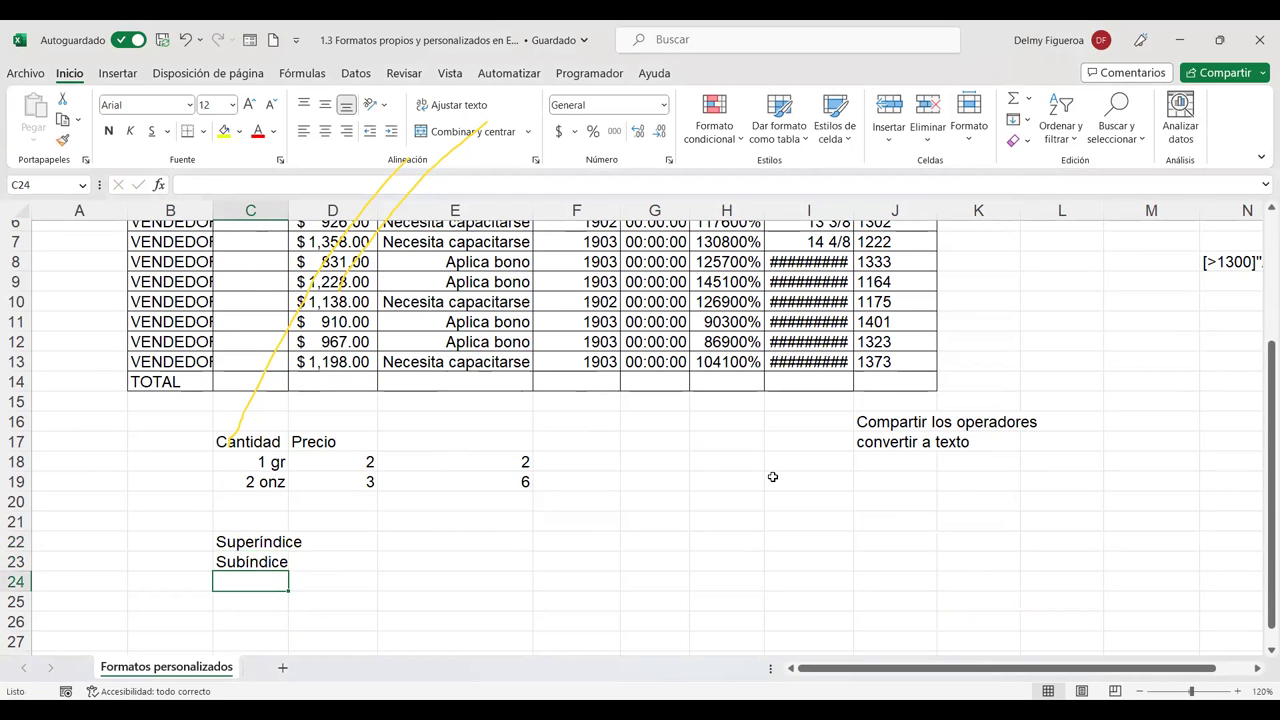
{"action": "key", "text": "Up"}
{"action": "key", "text": "Right"}
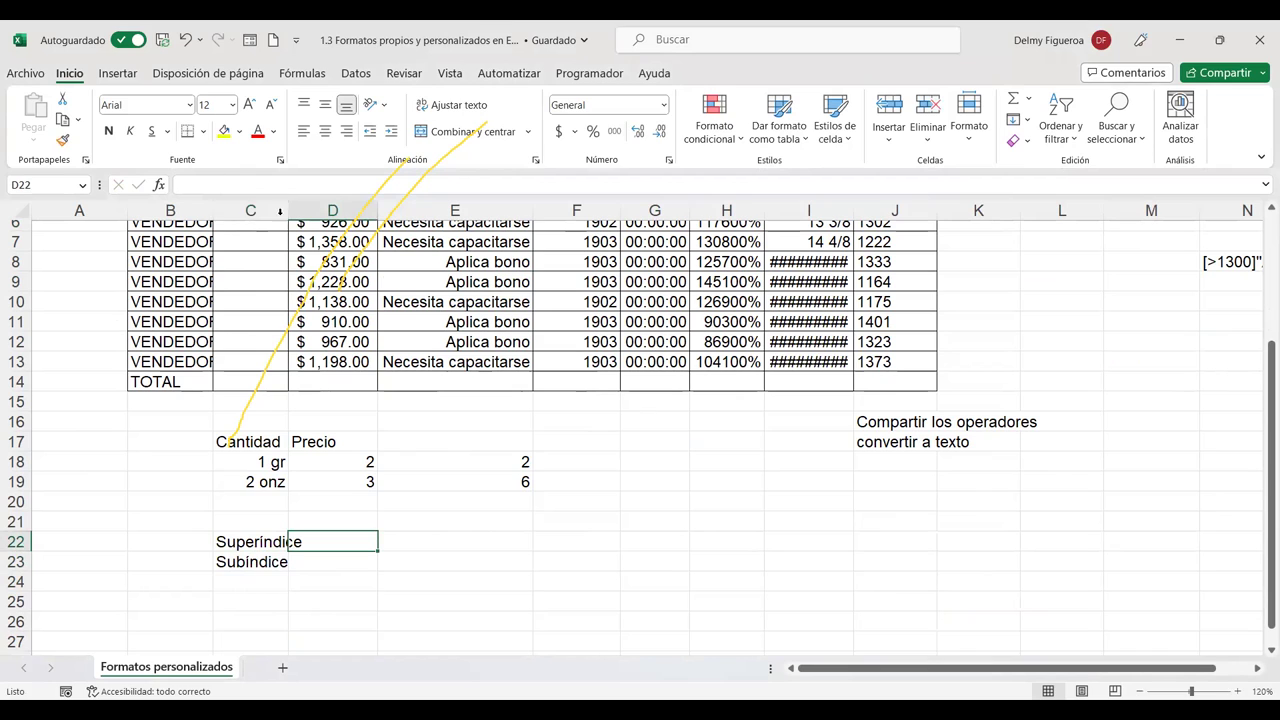
{"action": "left_click_drag", "start_coordinate": [293, 217], "coordinate": [307, 216]}
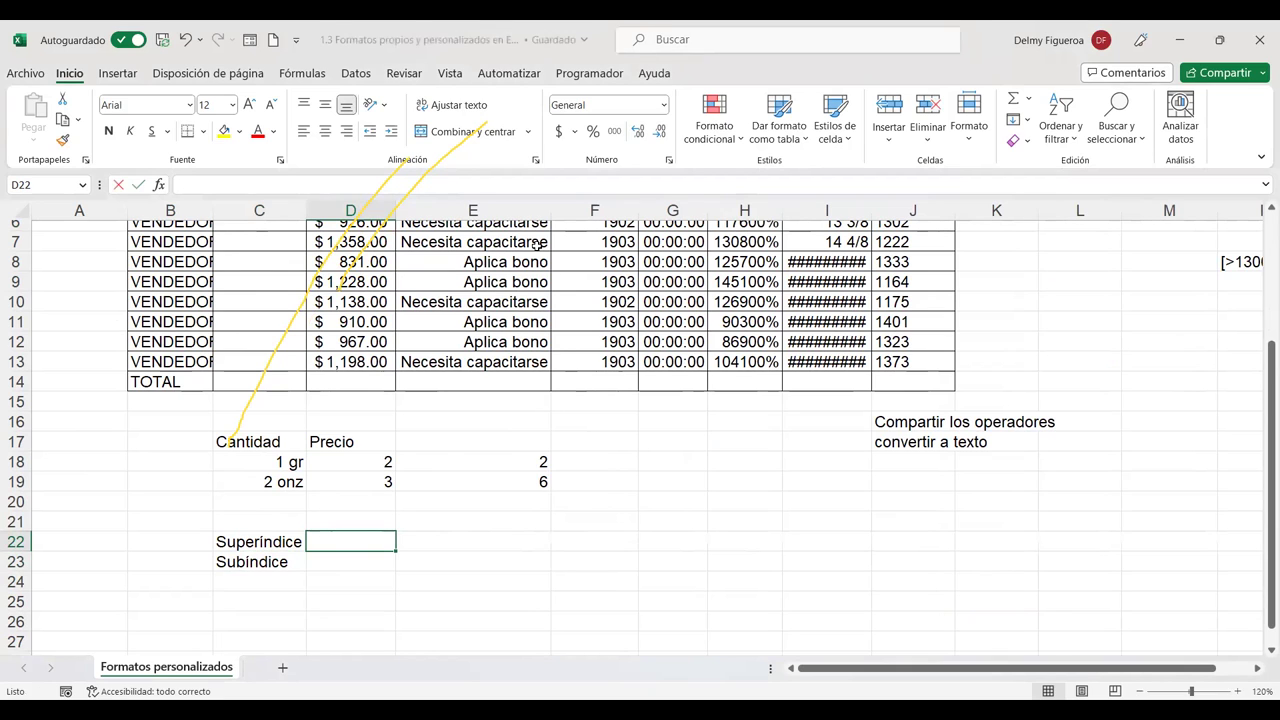
Step: Enter 102 in D22 and try making its final 2 superscript
{"action": "type", "text": "102"}
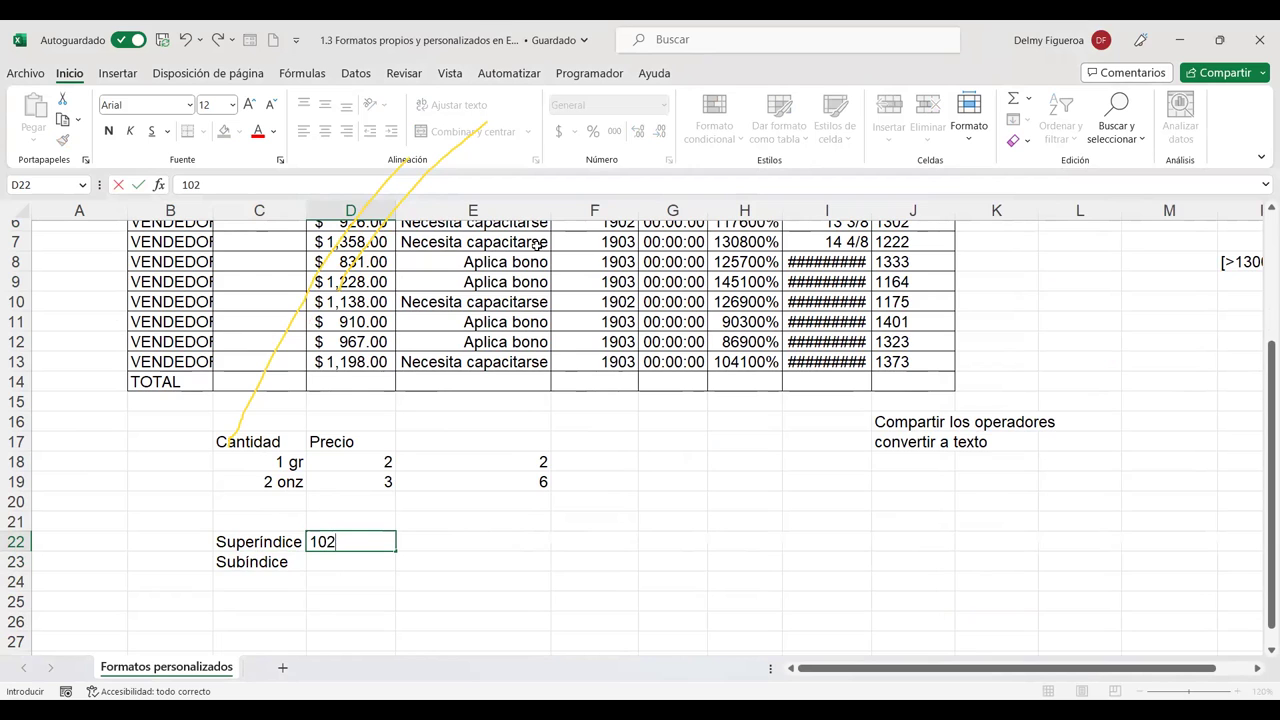
{"action": "key", "text": "Return"}
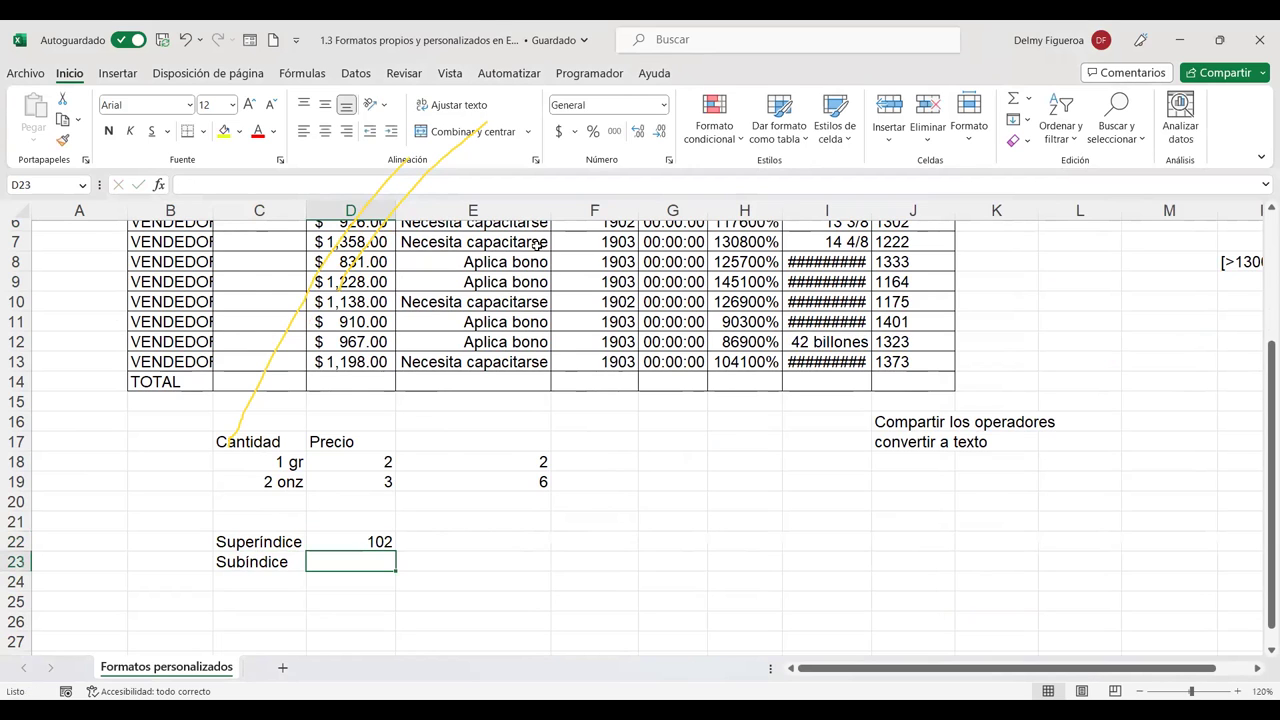
{"action": "key", "text": "Up"}
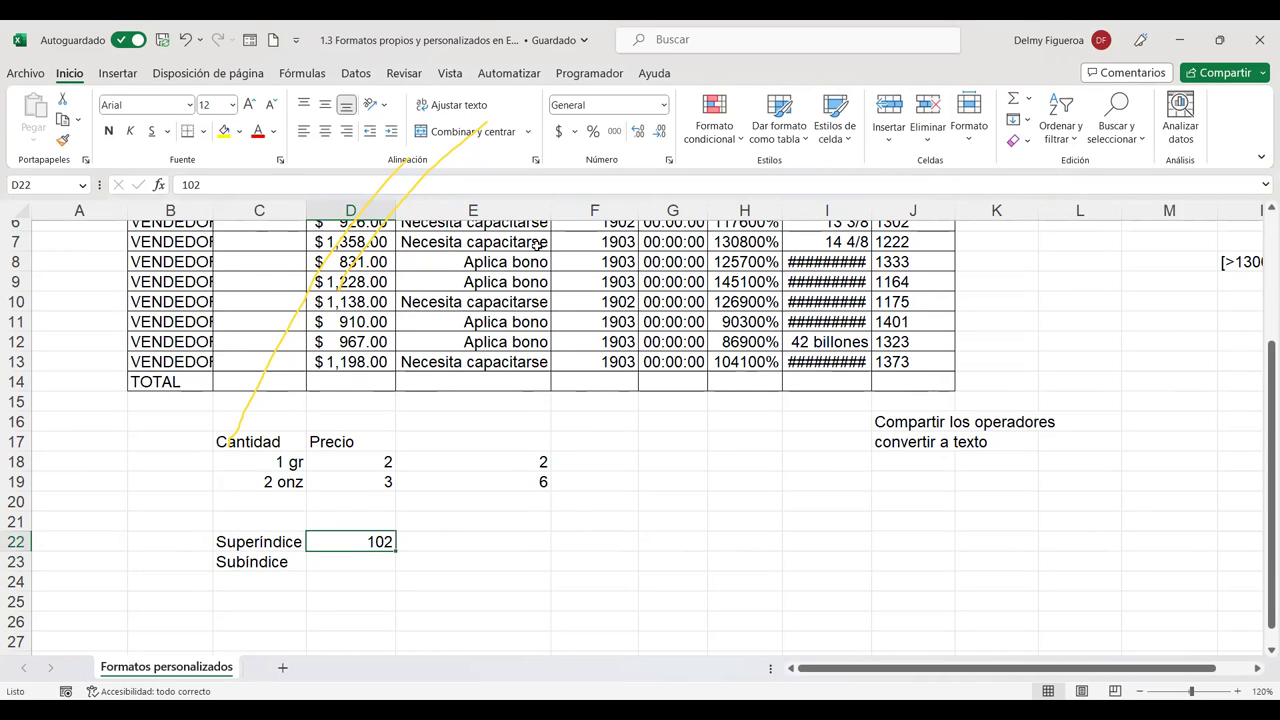
{"action": "key", "text": "F2"}
{"action": "key", "text": "shift+Left"}
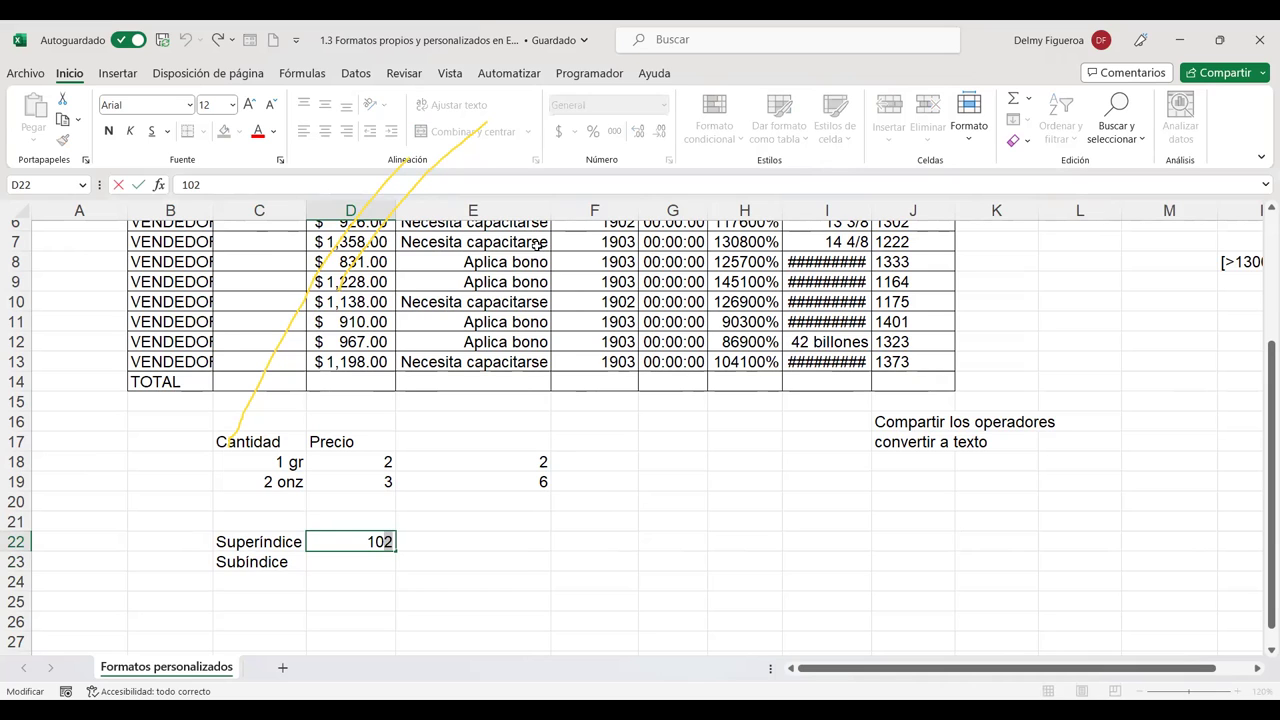
{"action": "key", "text": "ctrl+1"}
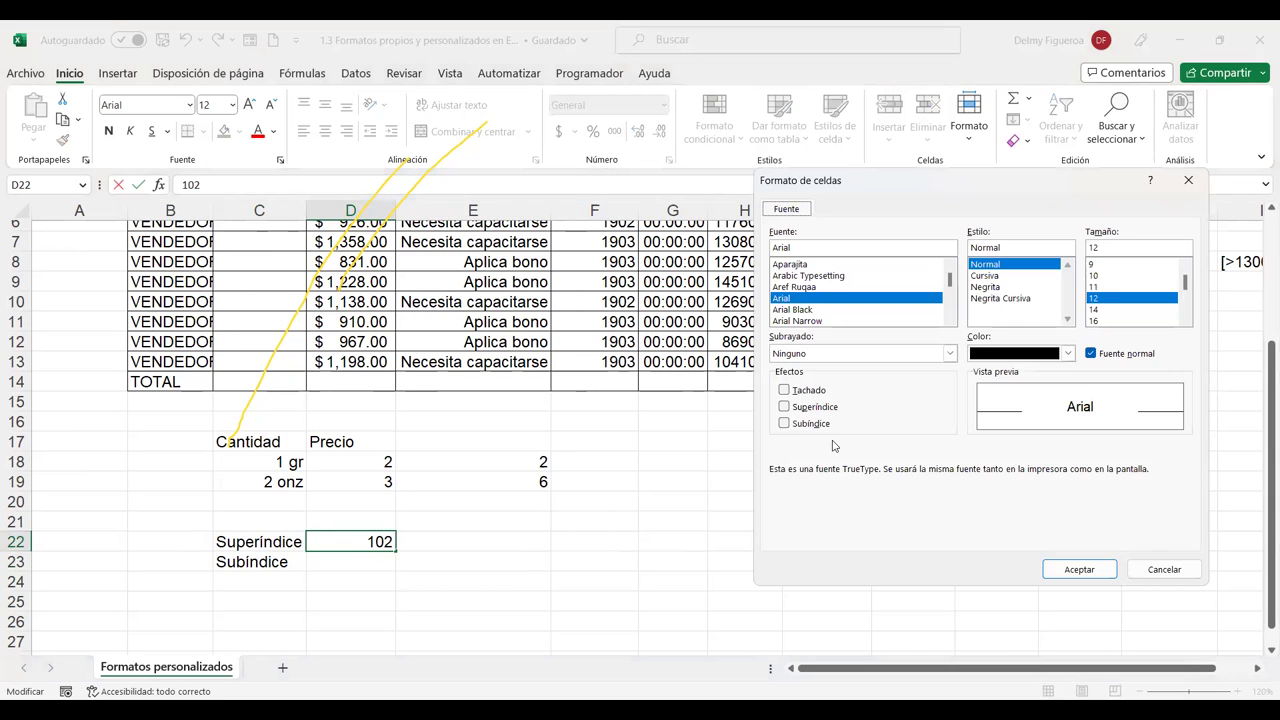
{"action": "left_click", "coordinate": [806, 407]}
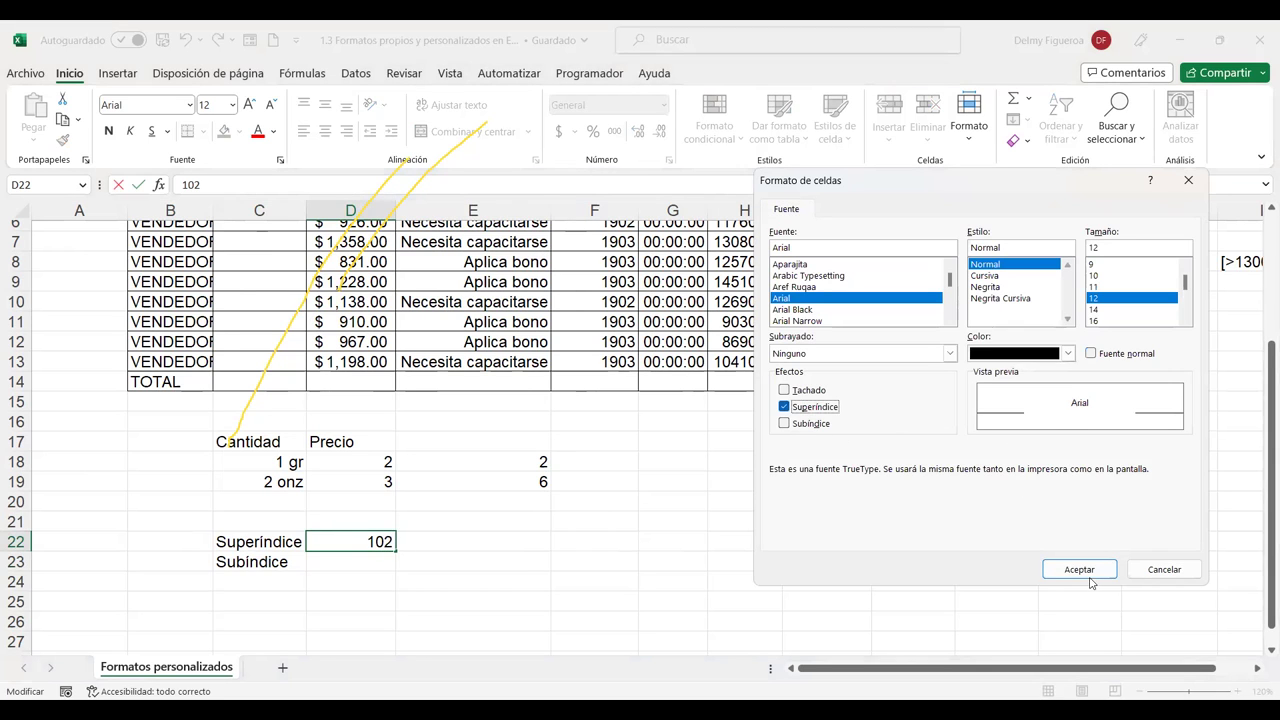
{"action": "left_click", "coordinate": [1056, 563]}
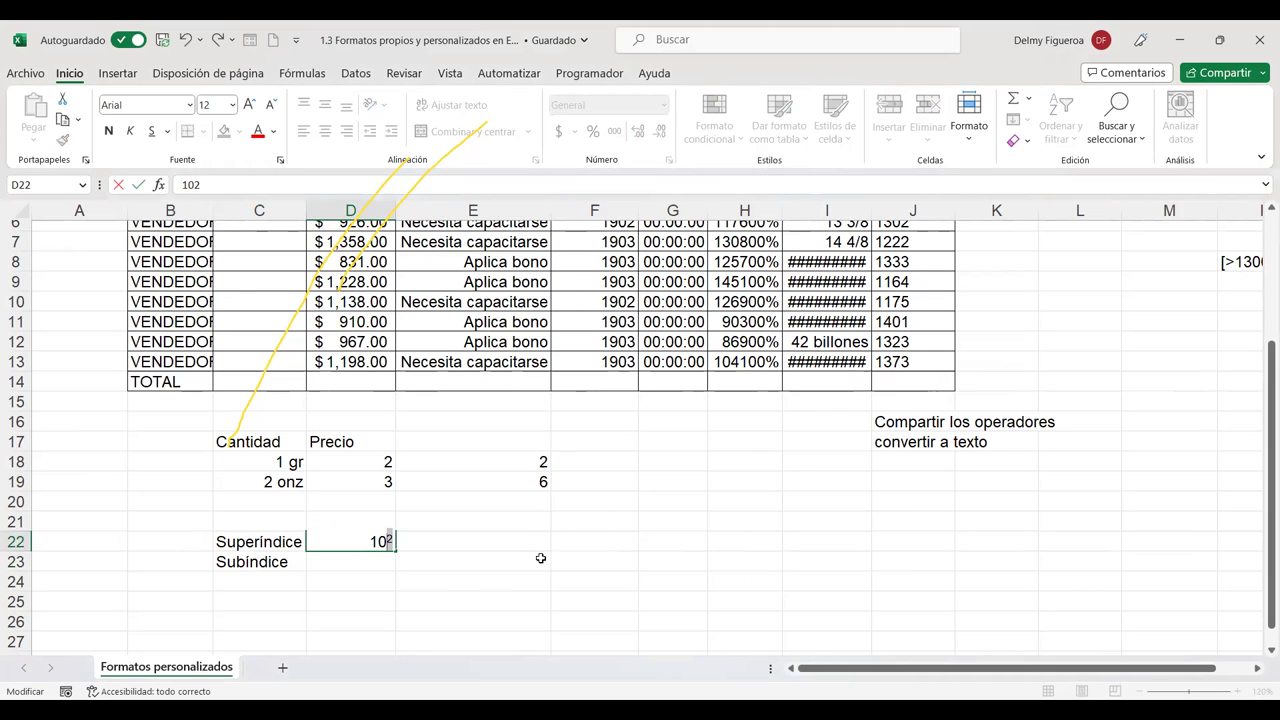
{"action": "left_click", "coordinate": [368, 541]}
{"action": "key", "text": "Return"}
Step: Re-edit D22, append 1, superscript the 2 again, then check its font settings
{"action": "key", "text": "Up"}
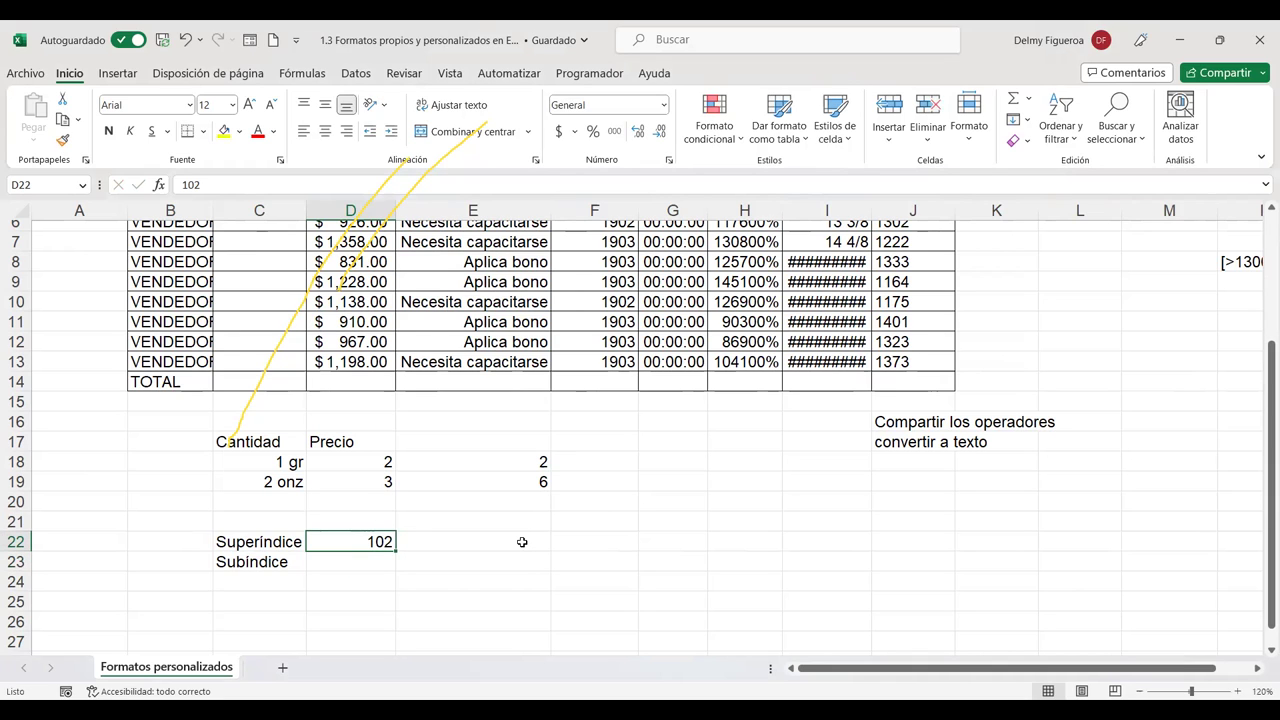
{"action": "key", "text": "F2"}
{"action": "type", "text": "1"}
{"action": "key", "text": "shift+Left"}
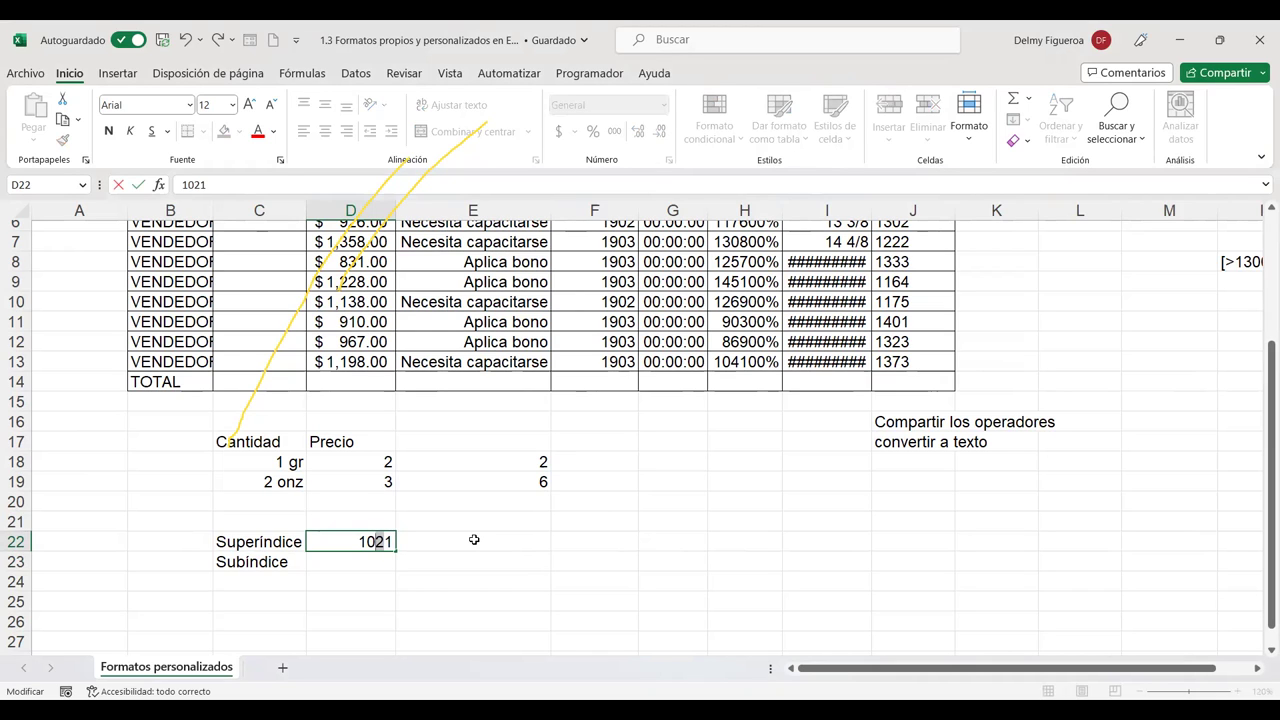
{"action": "key", "text": "ctrl+1"}
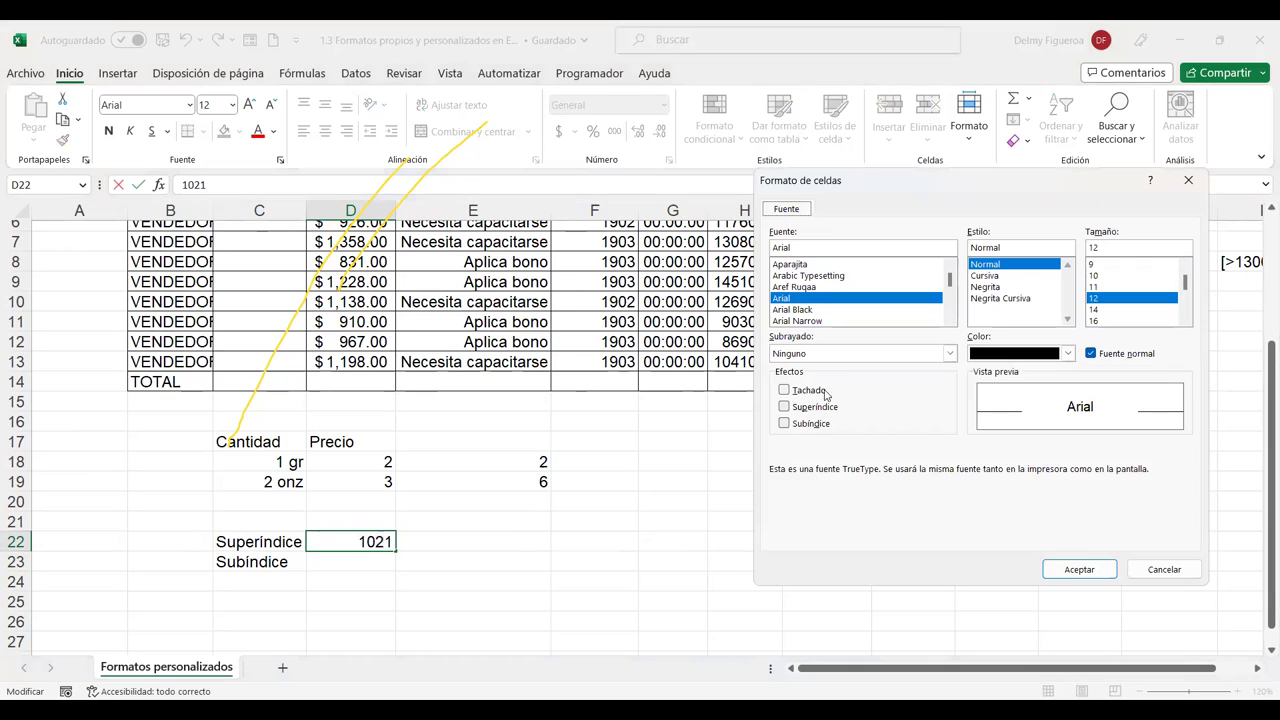
{"action": "left_click", "coordinate": [810, 409]}
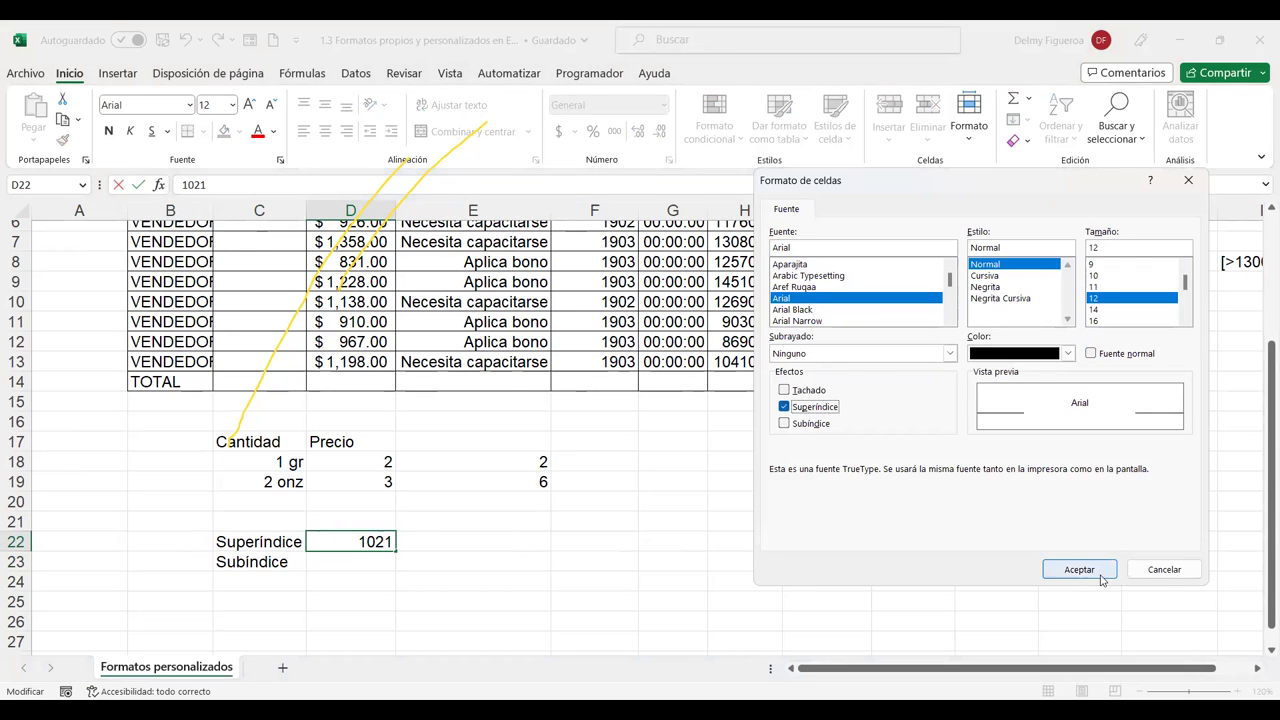
{"action": "left_click", "coordinate": [1080, 569]}
{"action": "left_click_drag", "start_coordinate": [592, 515], "coordinate": [592, 508]}
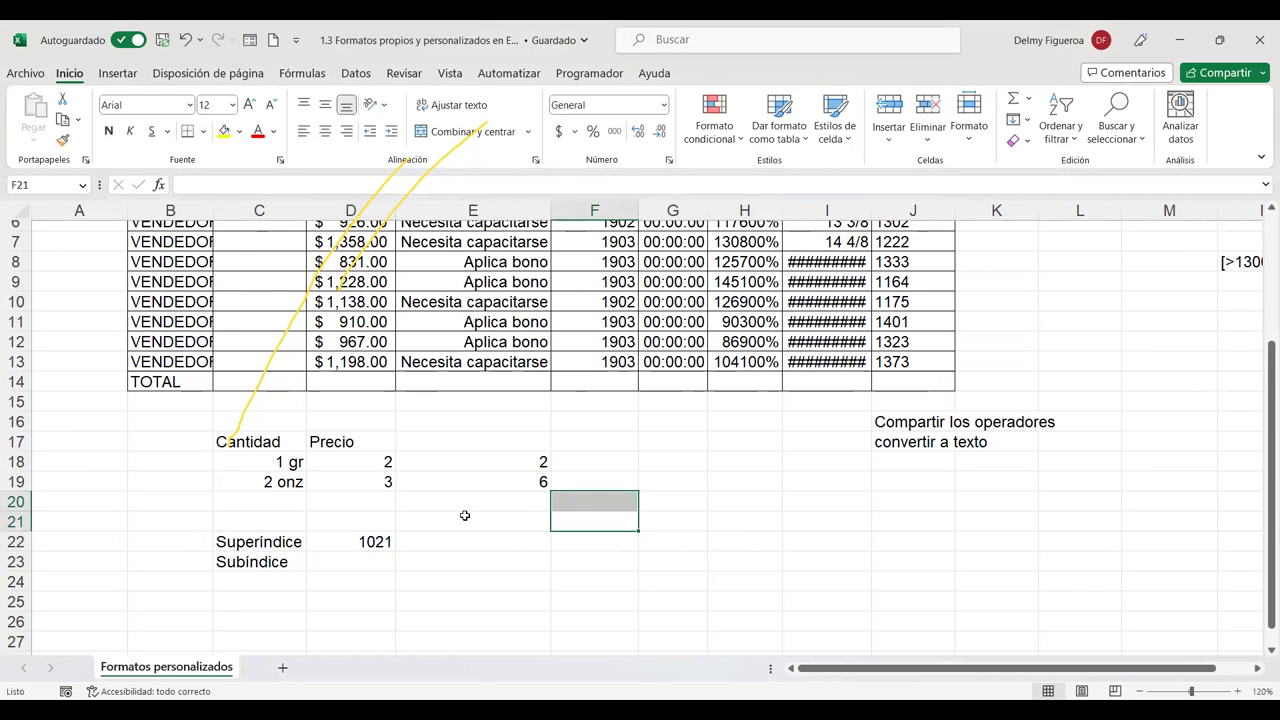
{"action": "left_click", "coordinate": [373, 541]}
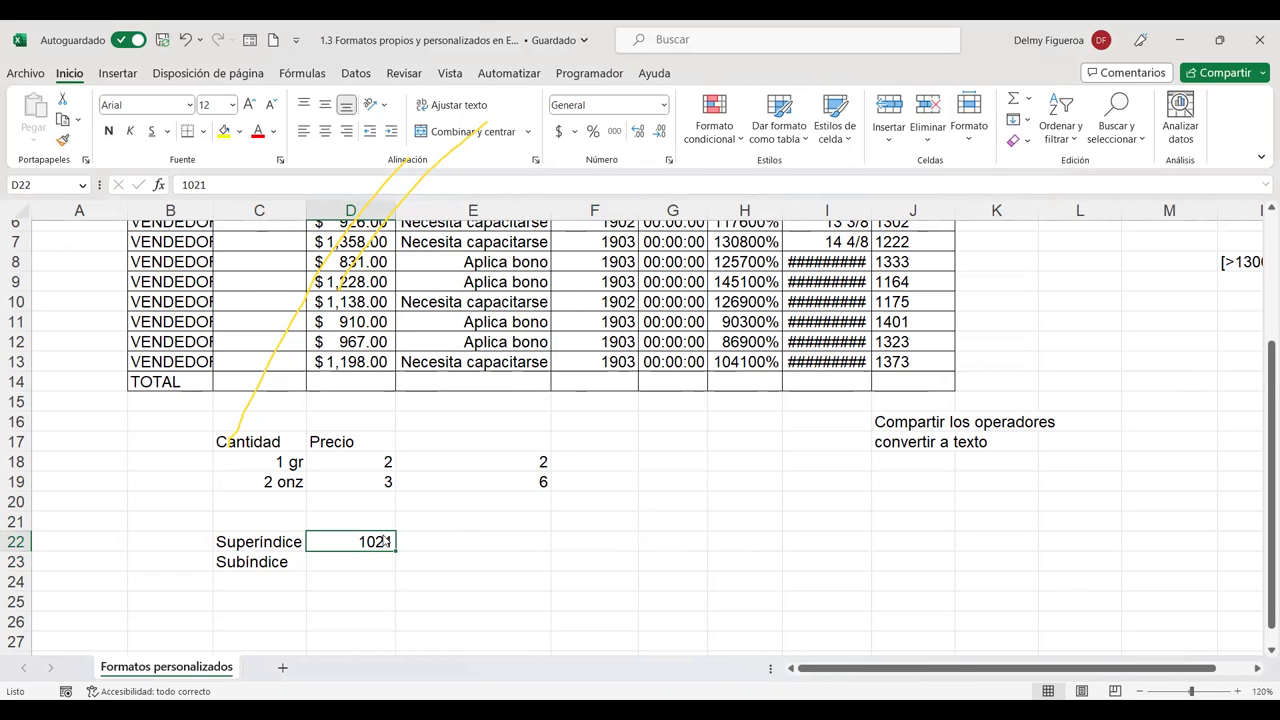
{"action": "key", "text": "ctrl+1"}
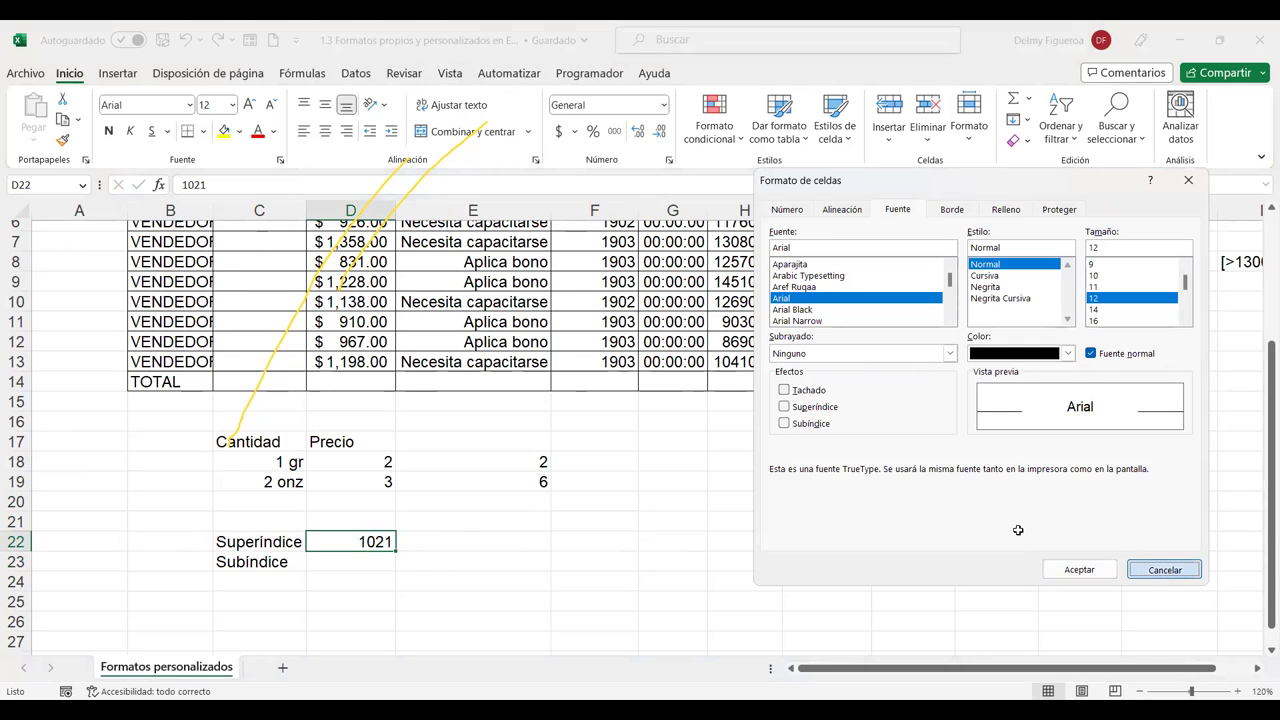
{"action": "key", "text": "Escape"}
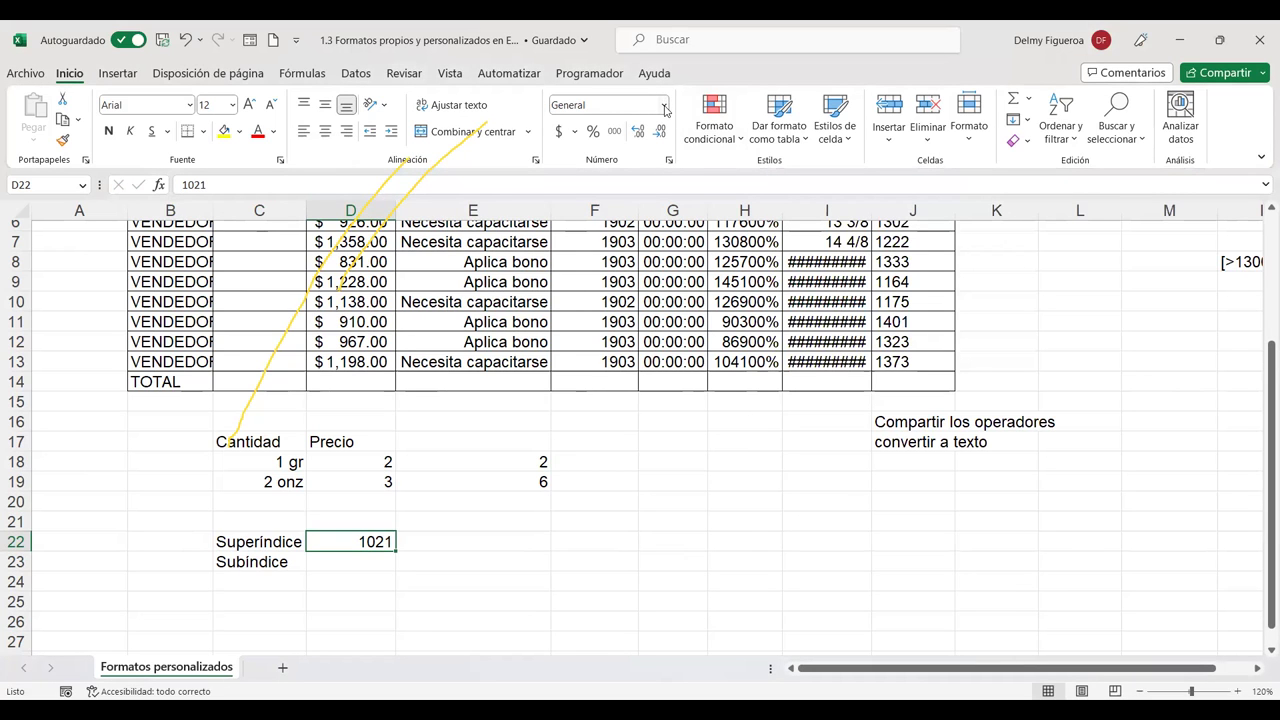
Step: Format D22 as Texto and make the 2 in its entry superscript
{"action": "left_click", "coordinate": [665, 109]}
{"action": "scroll", "coordinate": [655, 414], "scroll_direction": "down", "scroll_amount": 1}
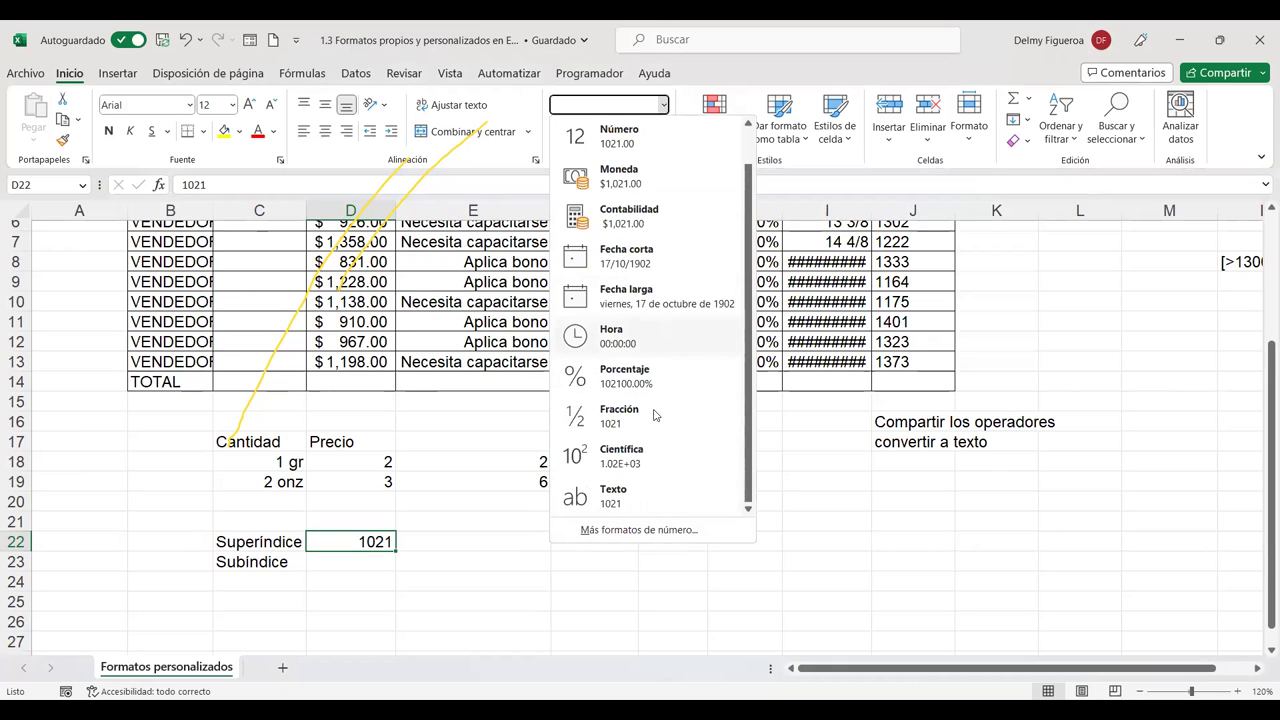
{"action": "left_click", "coordinate": [645, 497]}
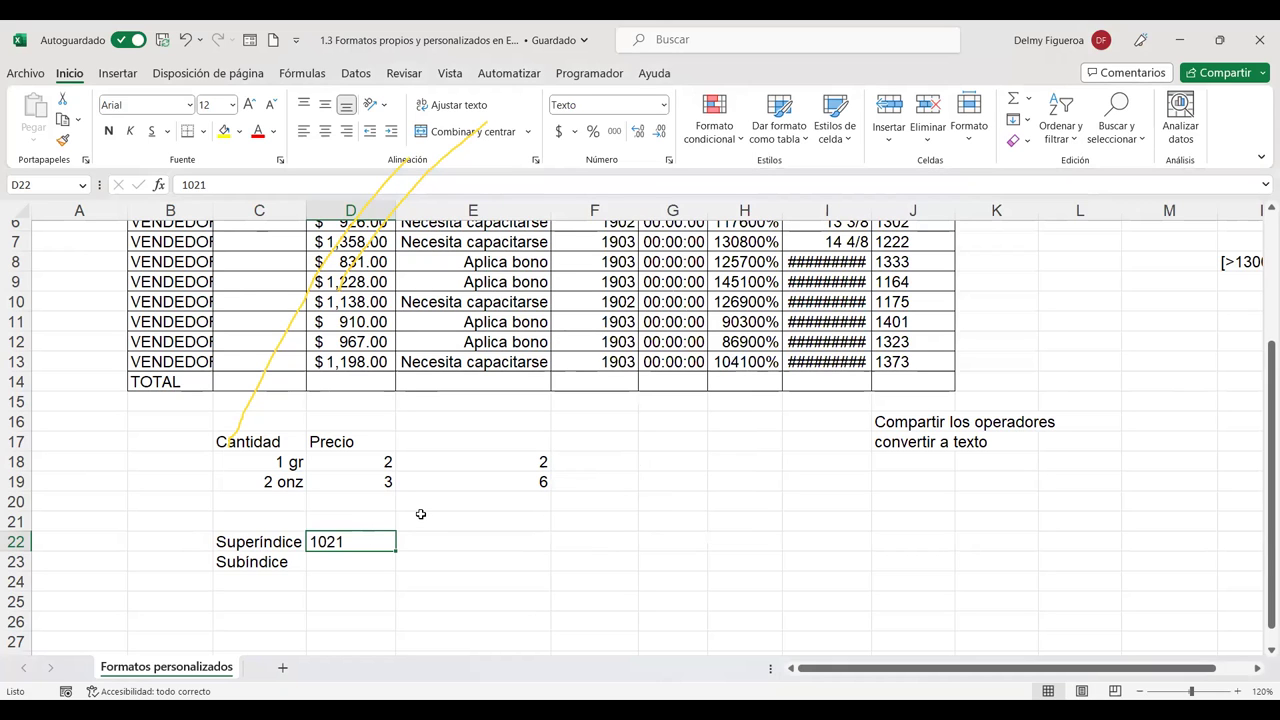
{"action": "double_click", "coordinate": [335, 537]}
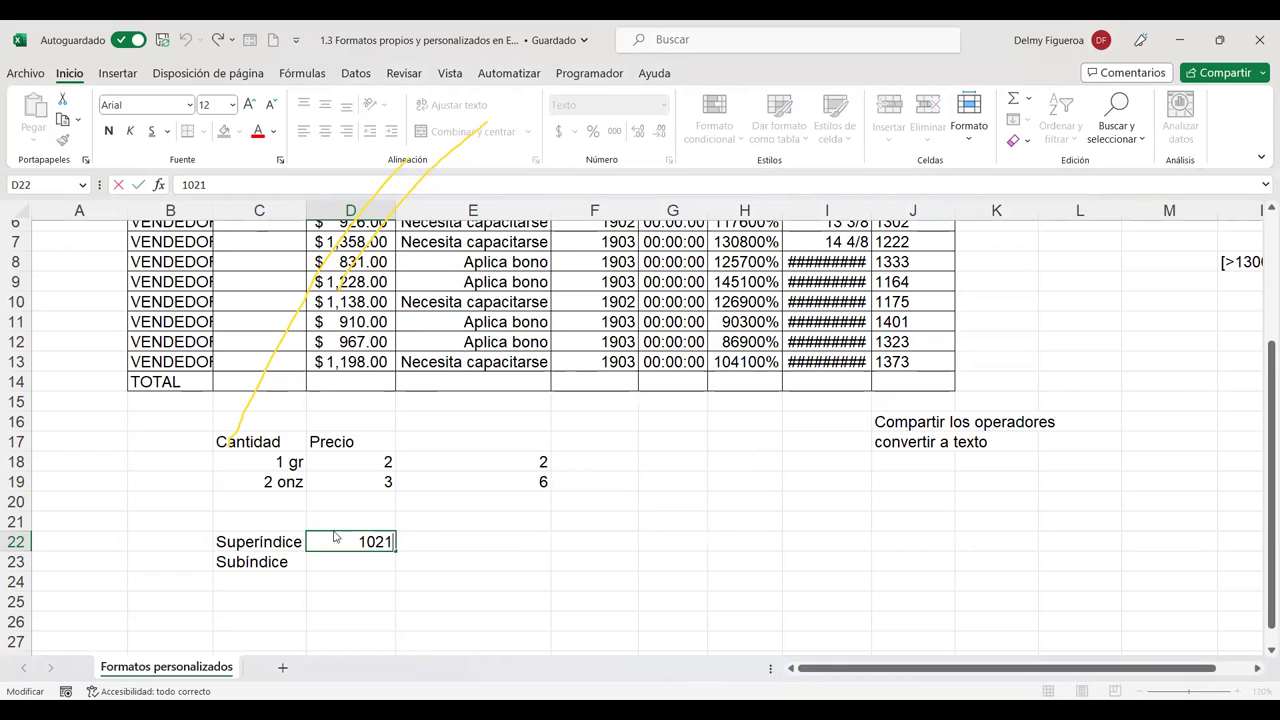
{"action": "key", "text": "shift+Left"}
{"action": "key", "text": "ctrl+1"}
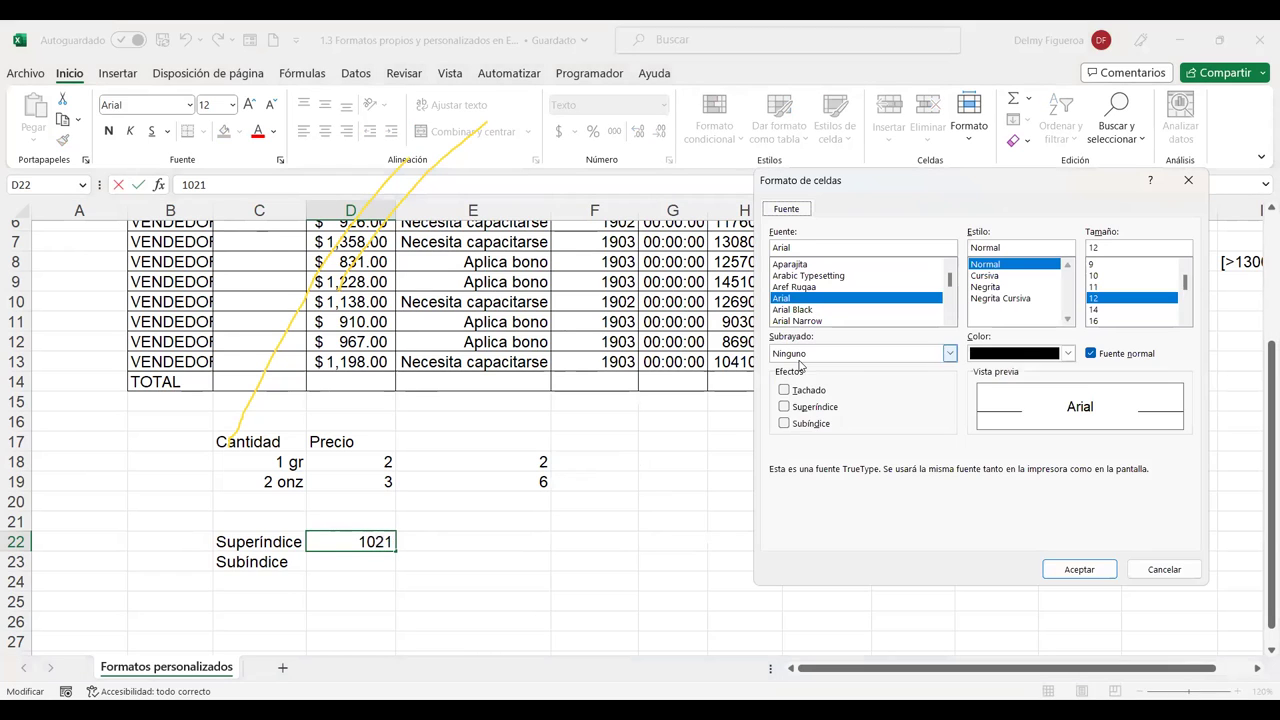
{"action": "left_click", "coordinate": [812, 408]}
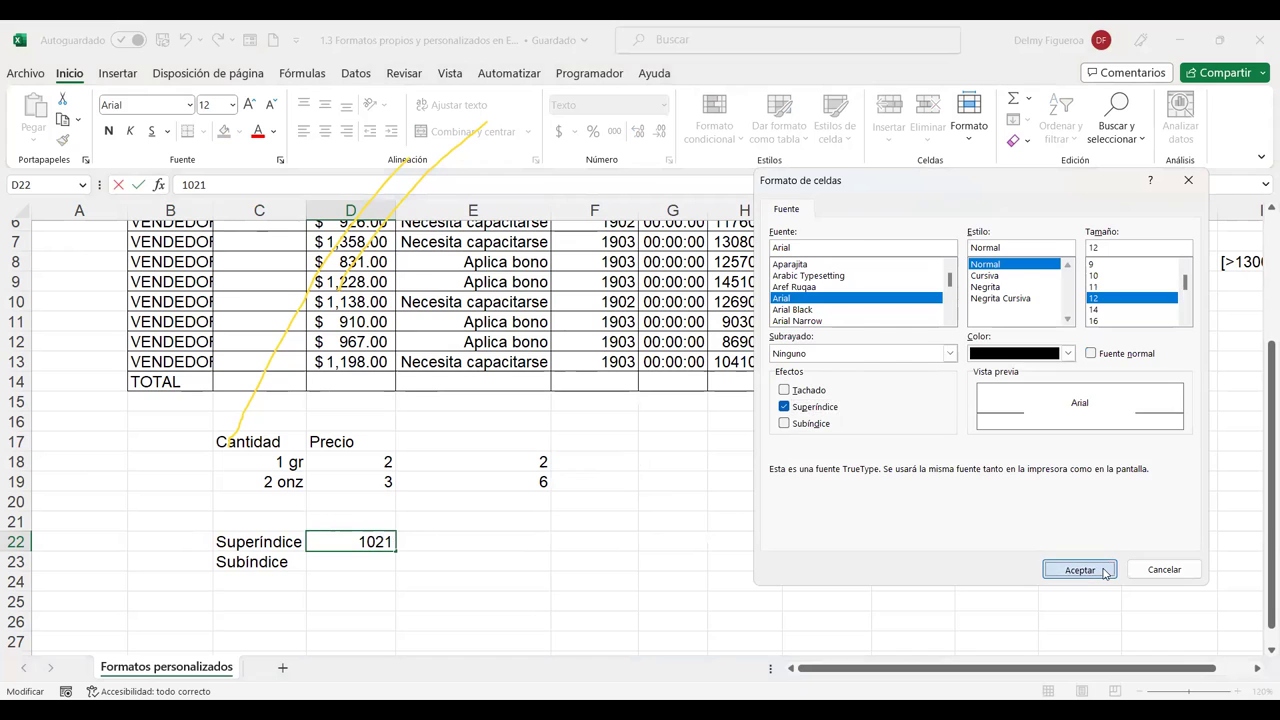
{"action": "left_click", "coordinate": [1104, 570]}
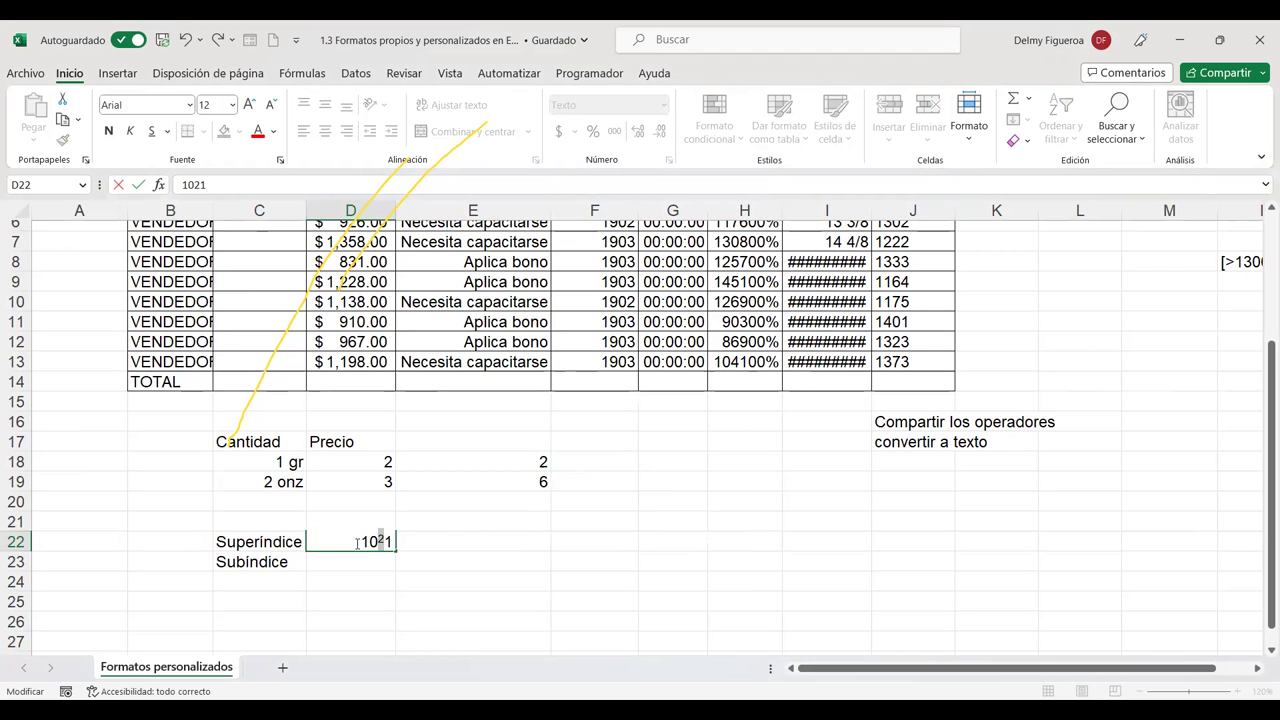
{"action": "left_click", "coordinate": [465, 536]}
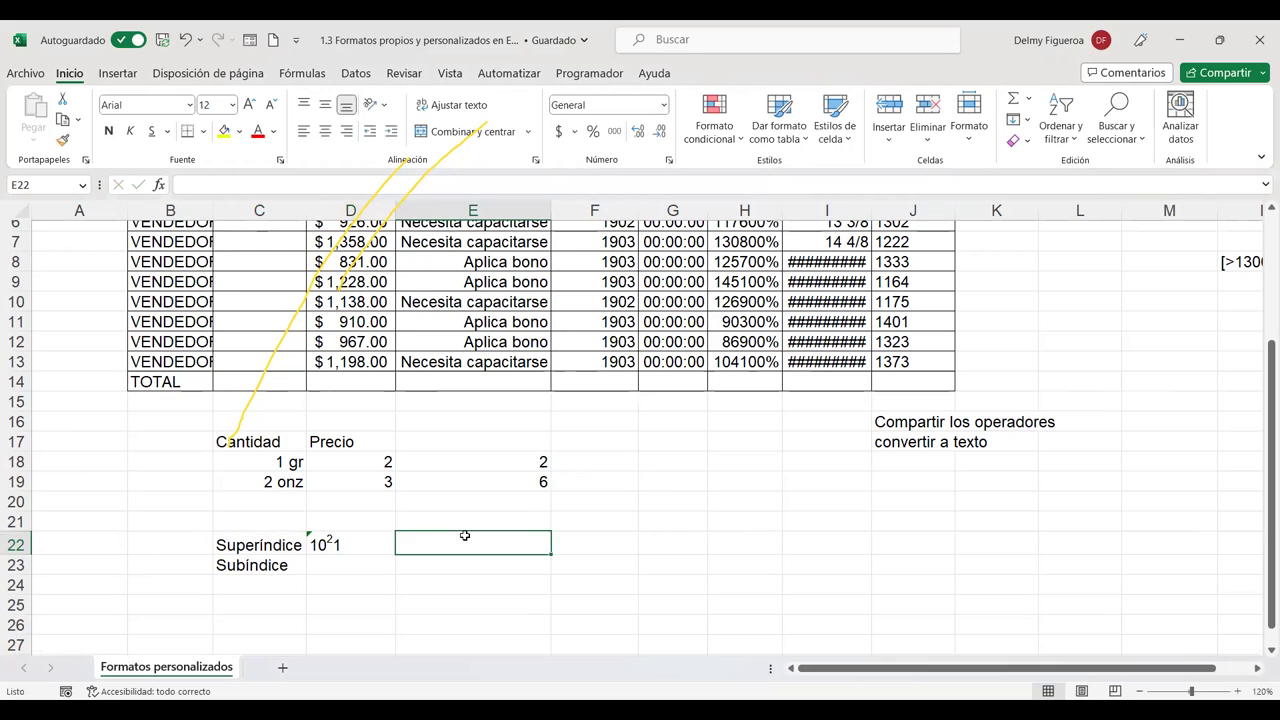
Step: Delete the trailing 1 so D22 shows 10², and confirm its number format
{"action": "left_click", "coordinate": [358, 542]}
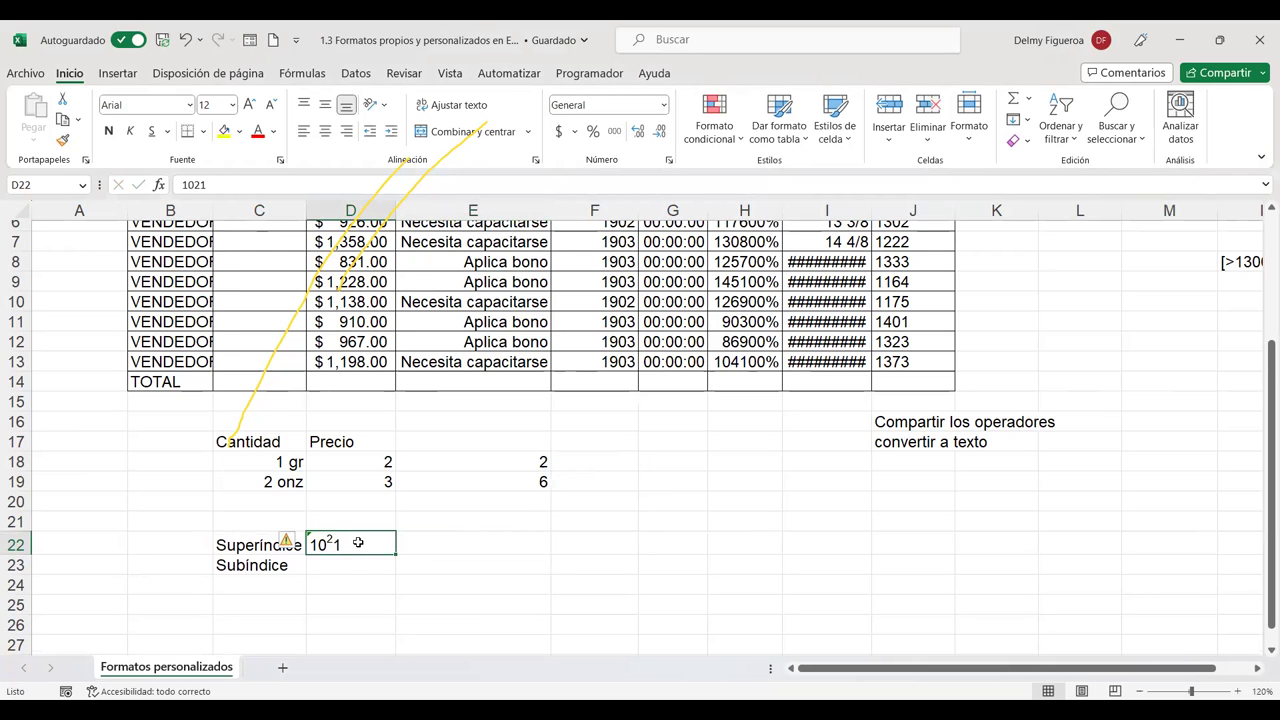
{"action": "left_click", "coordinate": [460, 544]}
{"action": "left_click", "coordinate": [358, 543]}
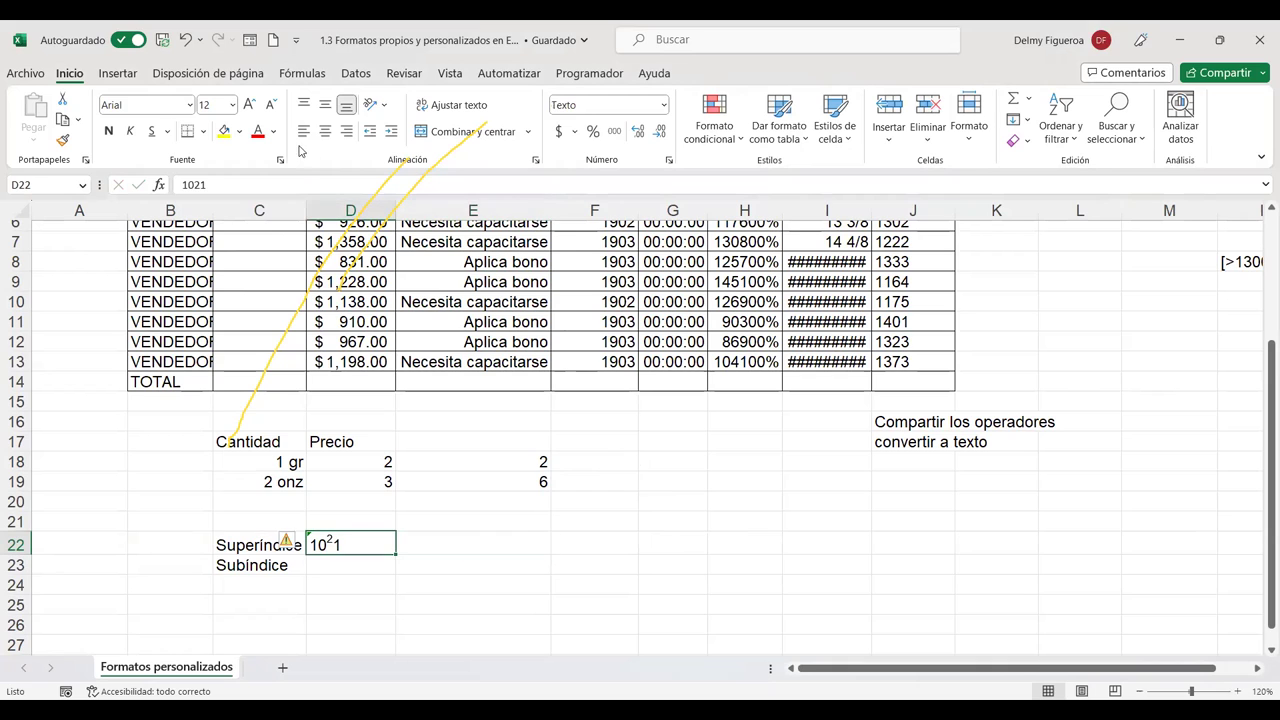
{"action": "left_click", "coordinate": [299, 182]}
{"action": "key", "text": "BackSpace"}
{"action": "key", "text": "Return"}
{"action": "left_click", "coordinate": [347, 537]}
{"action": "left_click", "coordinate": [665, 107]}
{"action": "left_click", "coordinate": [459, 593]}
{"action": "left_click", "coordinate": [474, 540]}
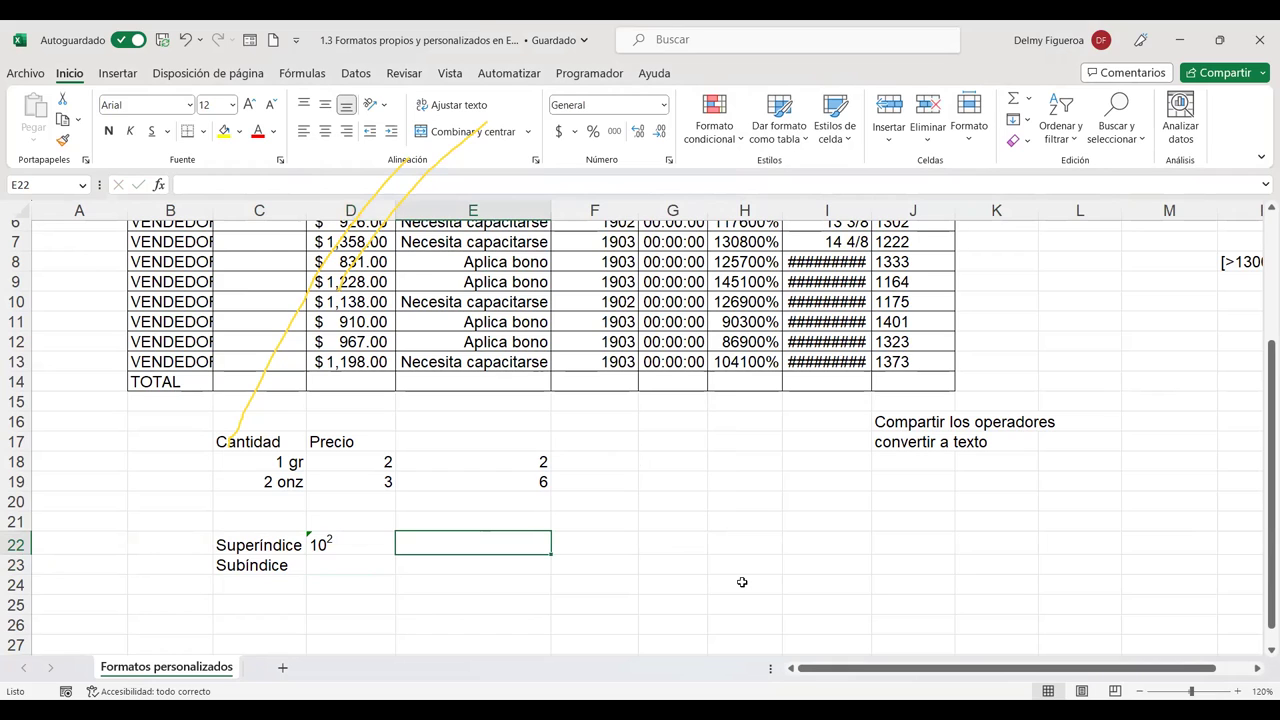
Step: Enter the formula =D22+1 in E22
{"action": "type", "text": "="}
{"action": "key", "text": "Left"}
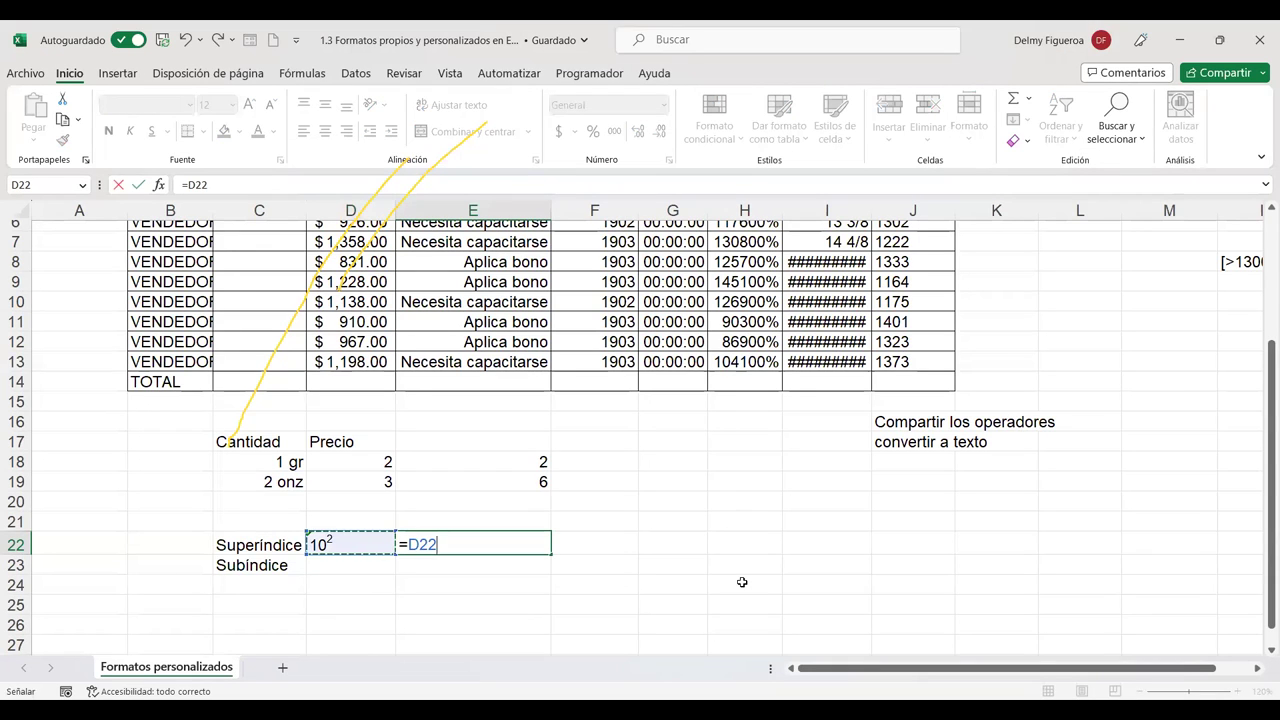
{"action": "type", "text": "+"}
{"action": "key", "text": "Return"}
{"action": "key", "text": "Up"}
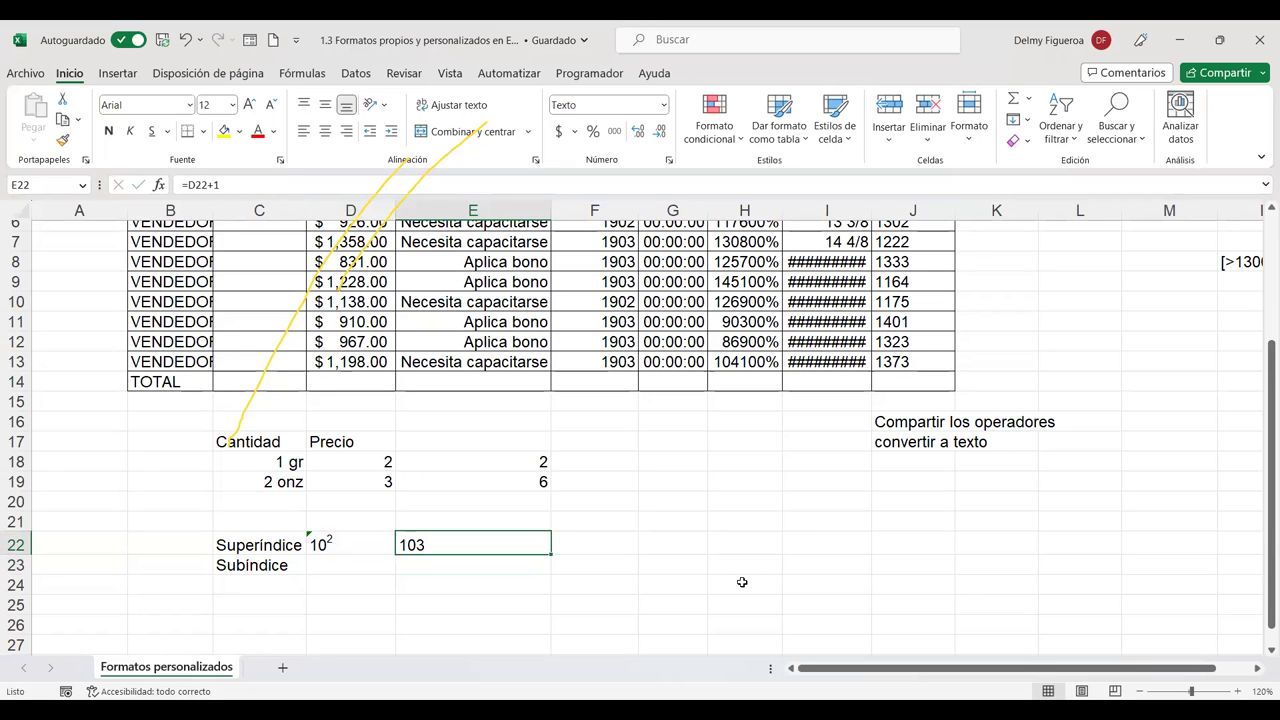
Step: Inspect D22's 'Número almacenado como texto' warning options, then close them
{"action": "left_click", "coordinate": [347, 535]}
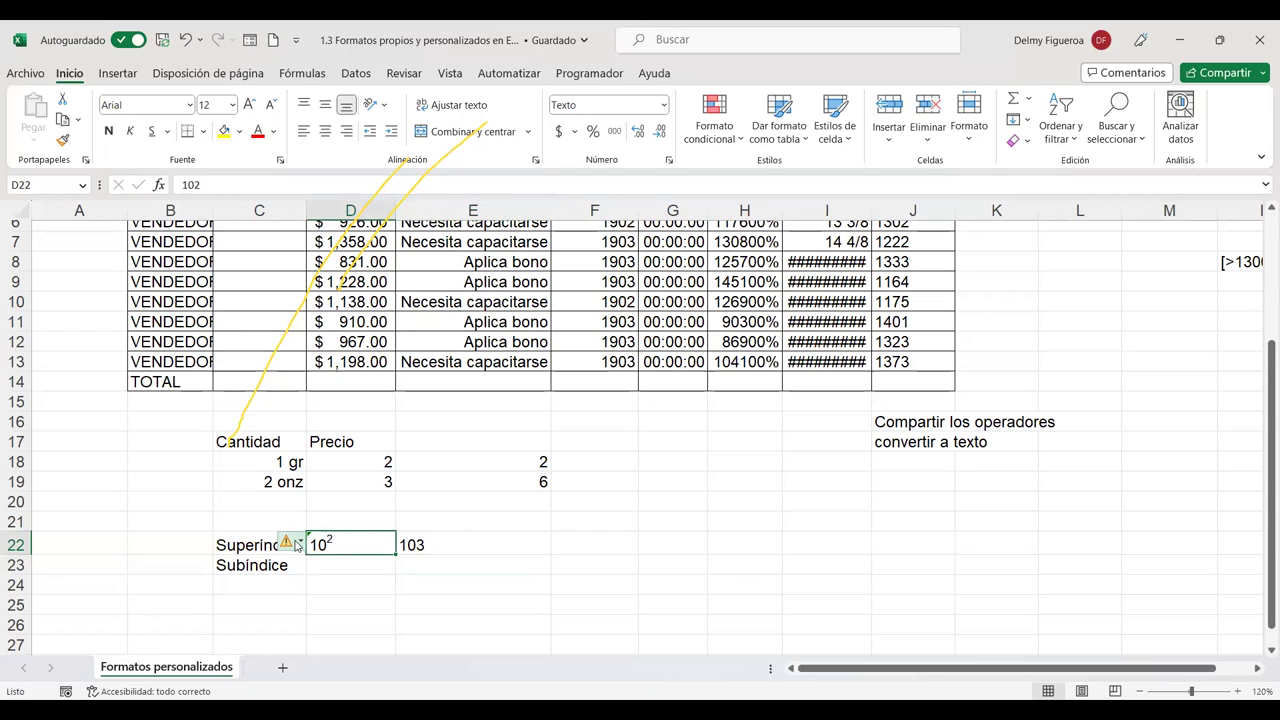
{"action": "mouse_move", "coordinate": [302, 546]}
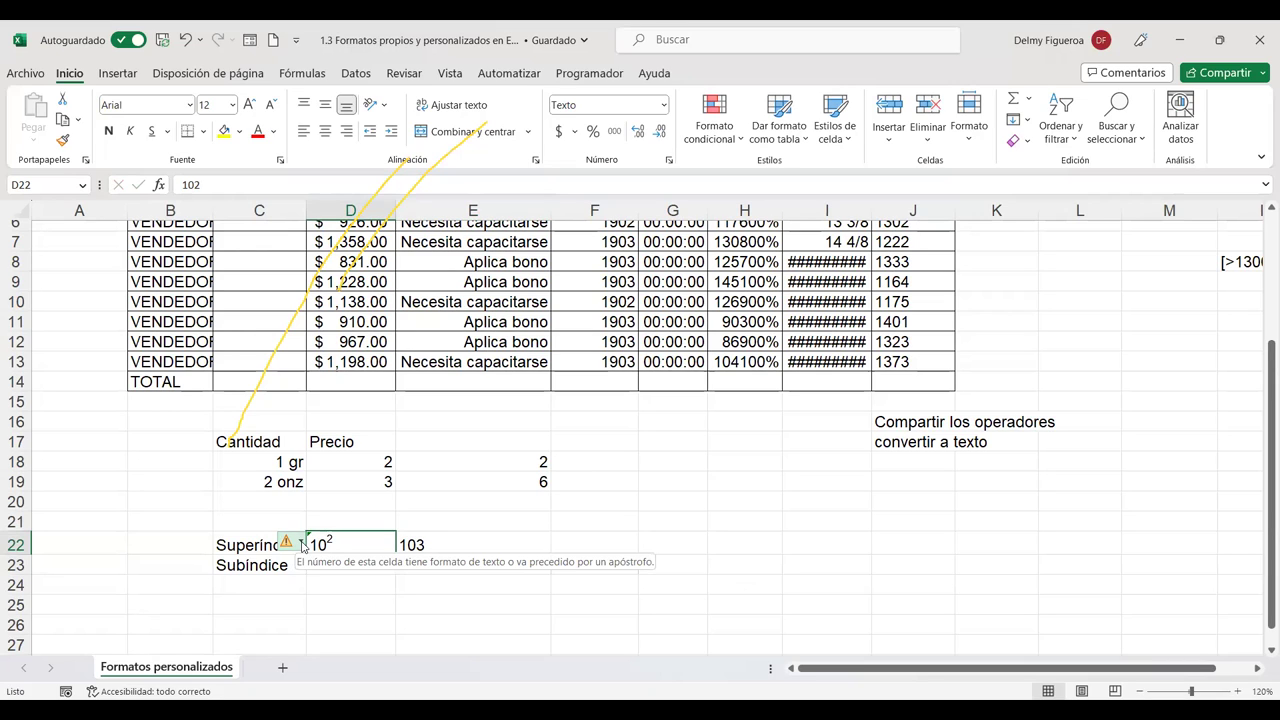
{"action": "left_click", "coordinate": [302, 545]}
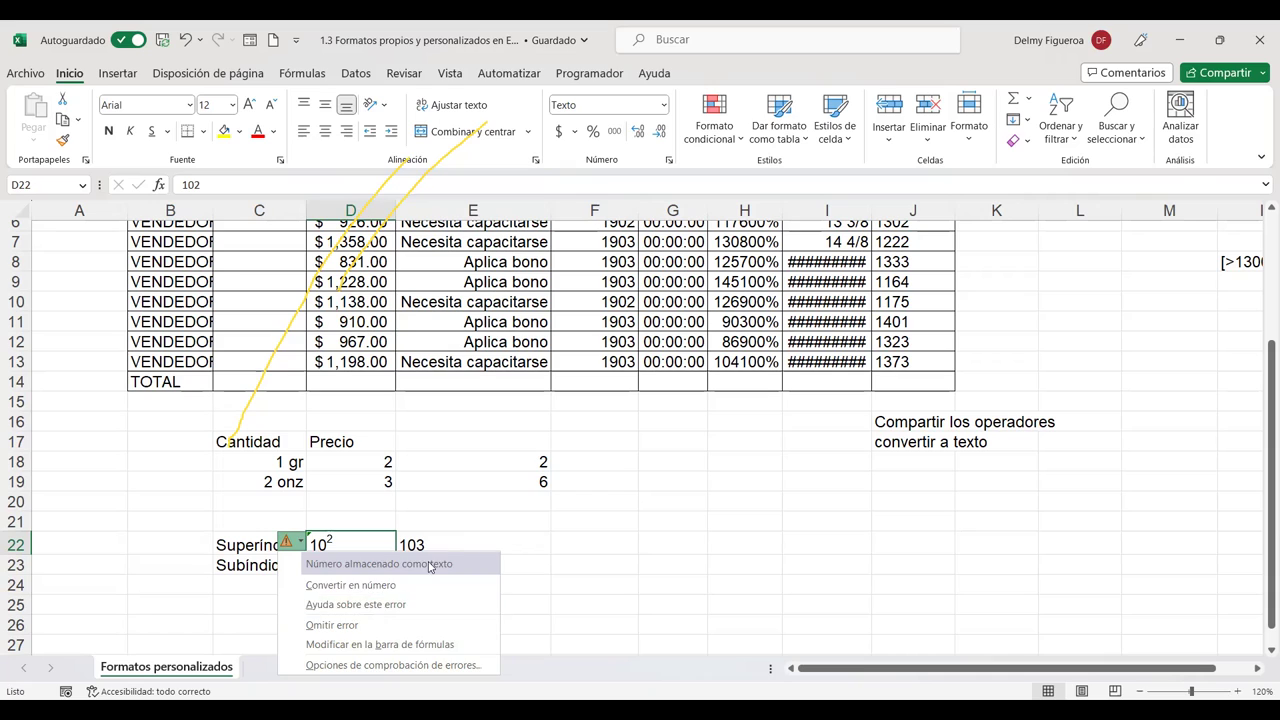
{"action": "left_click", "coordinate": [450, 541]}
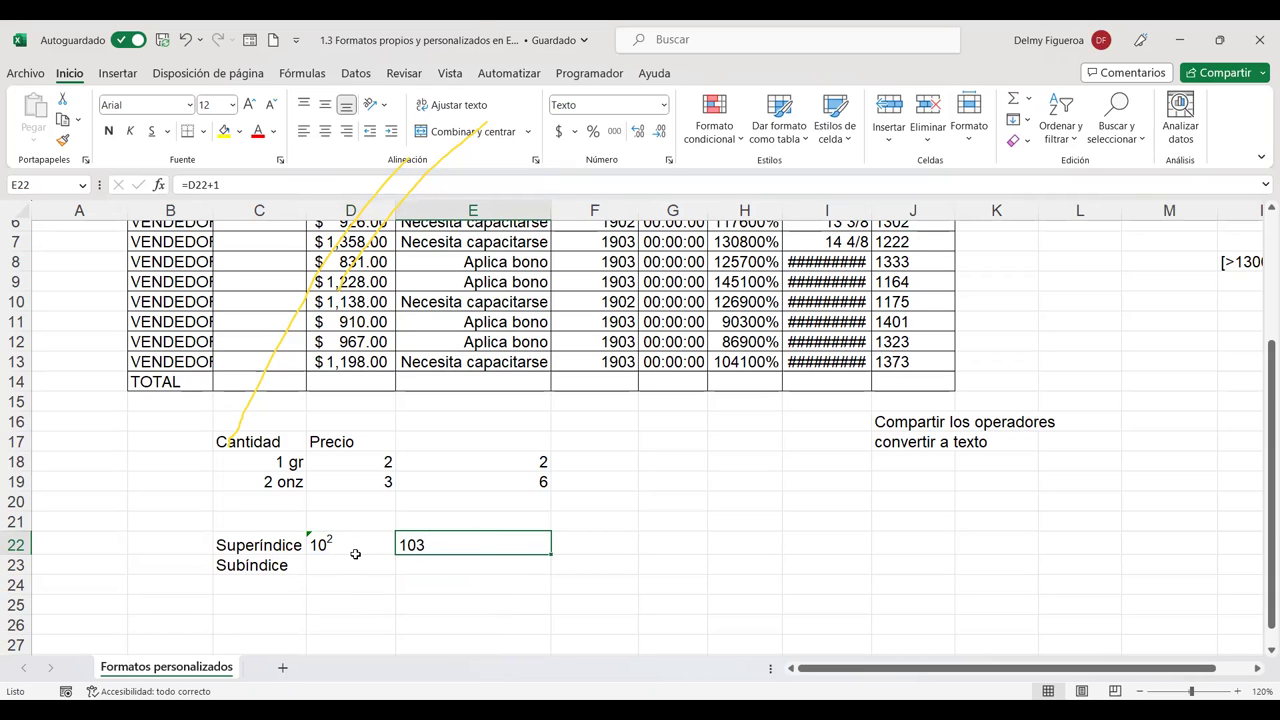
{"action": "left_click", "coordinate": [355, 562]}
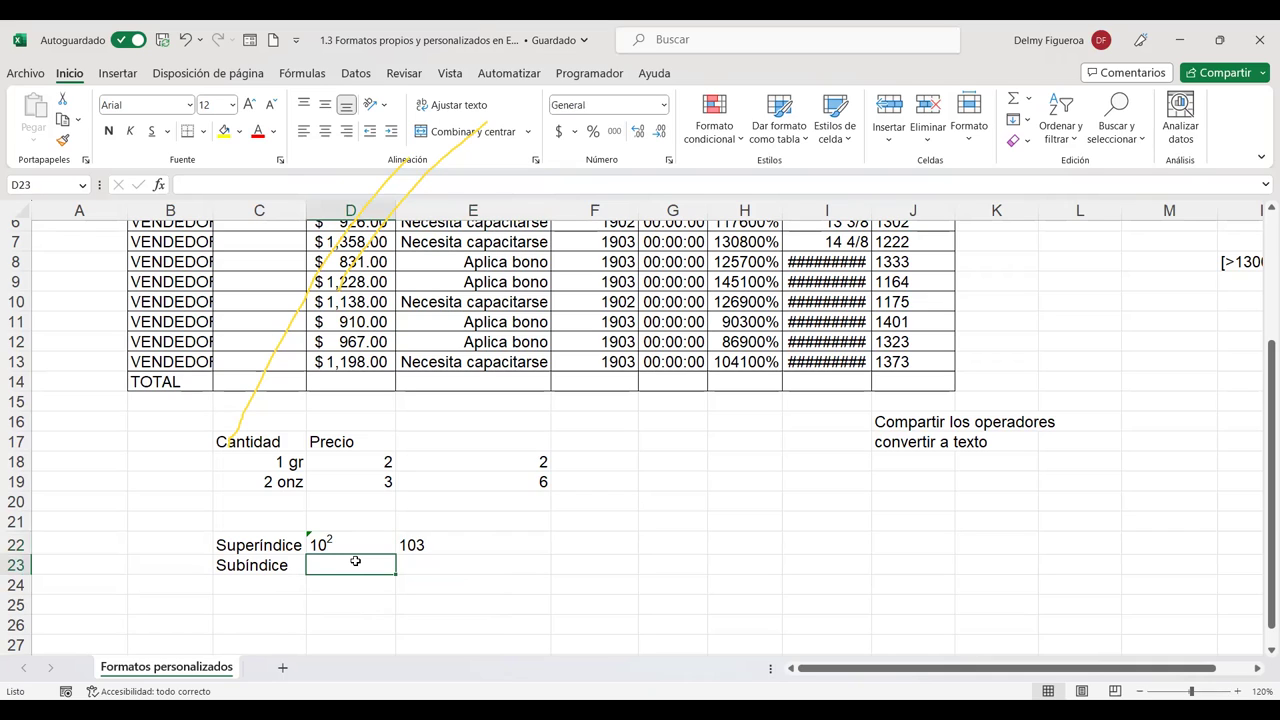